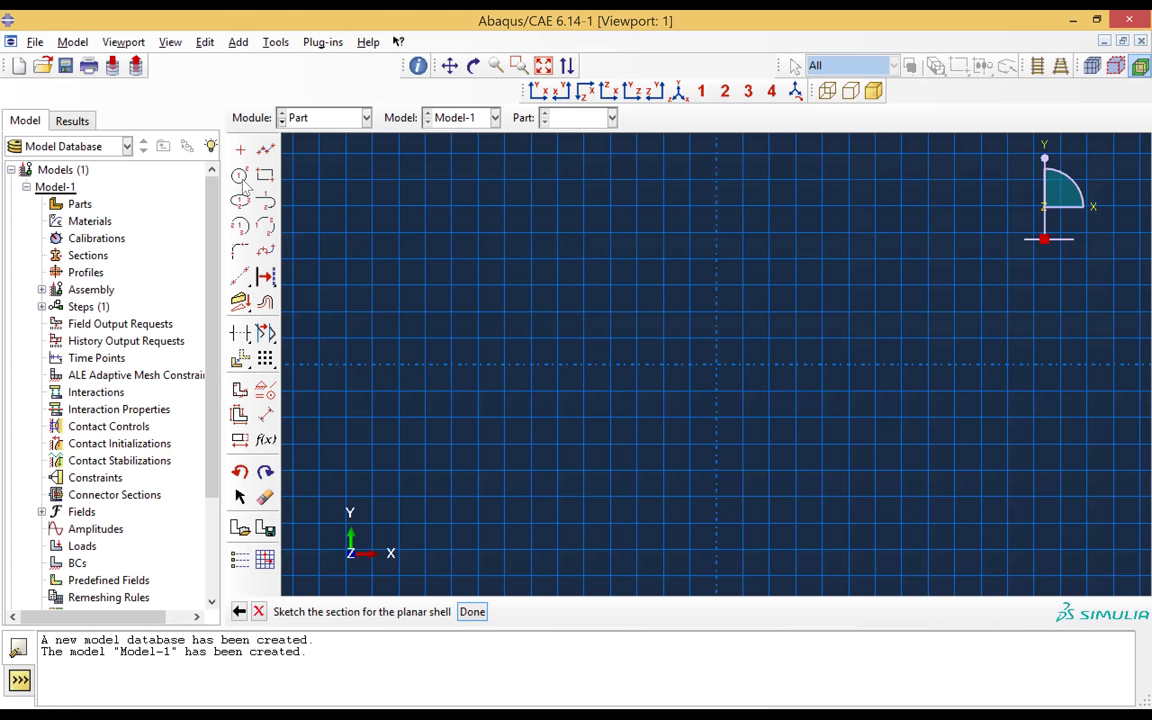
- Sketch a circle centered at the origin with a radius of 10e-3 and complete the planar shell part
click(240, 175)
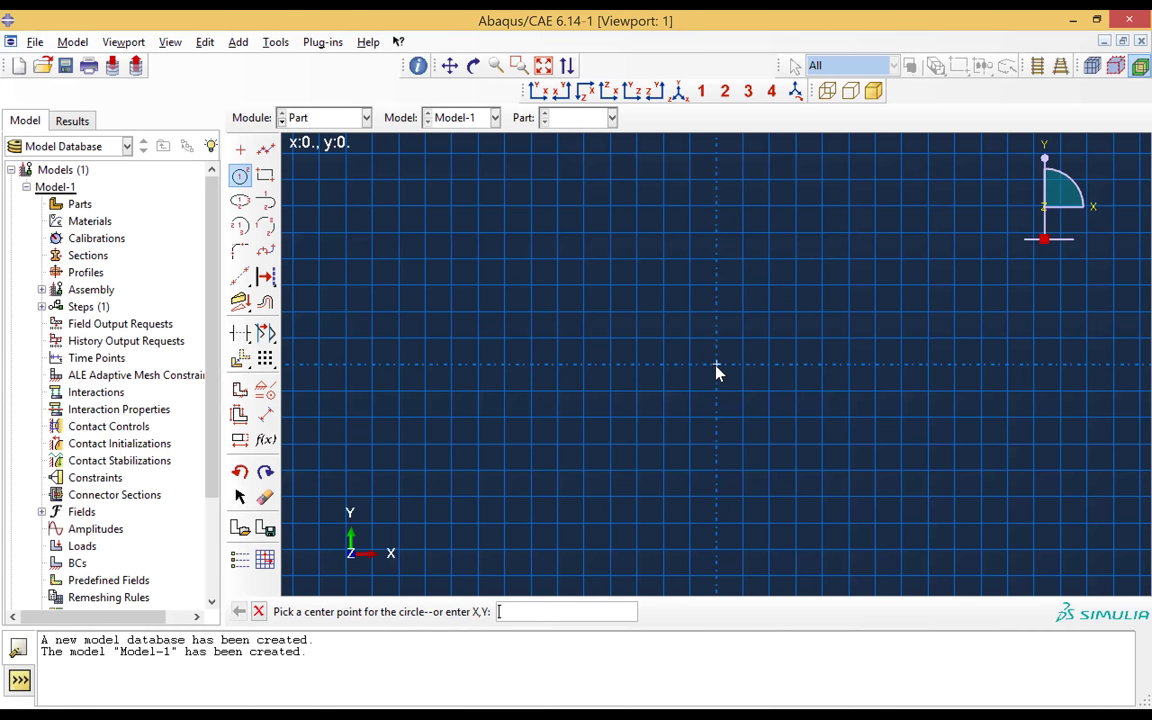
click(716, 366)
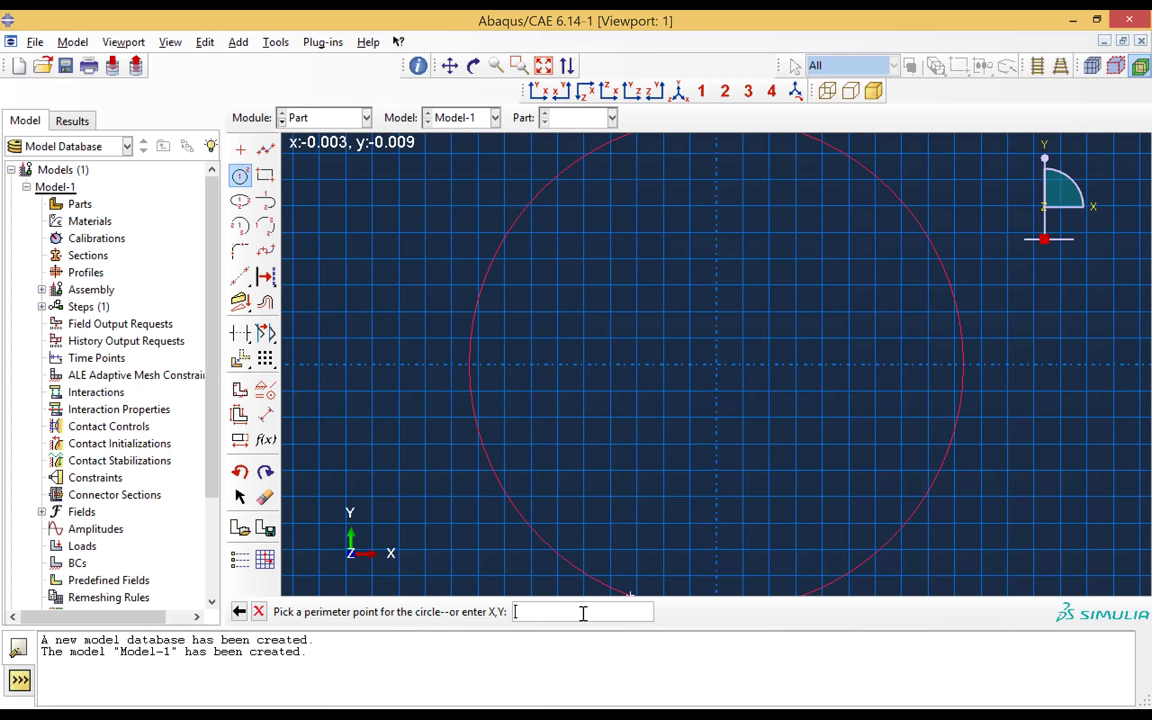
text(10e-3)
key(Return)
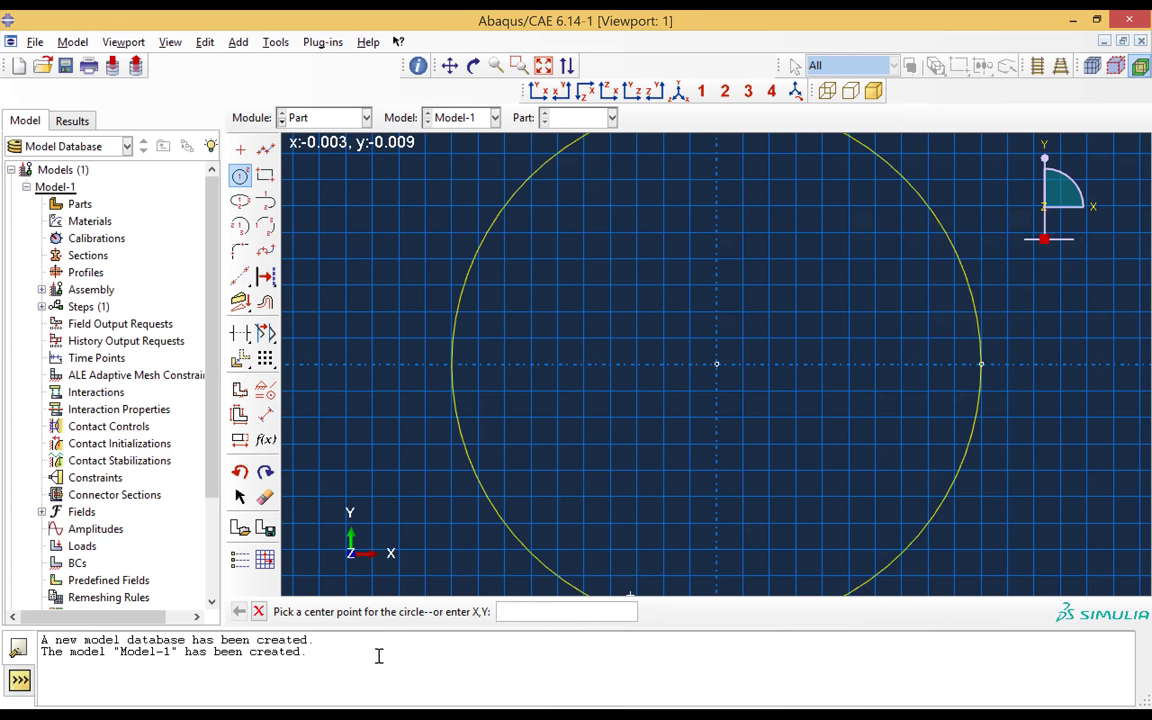
key(Escape)
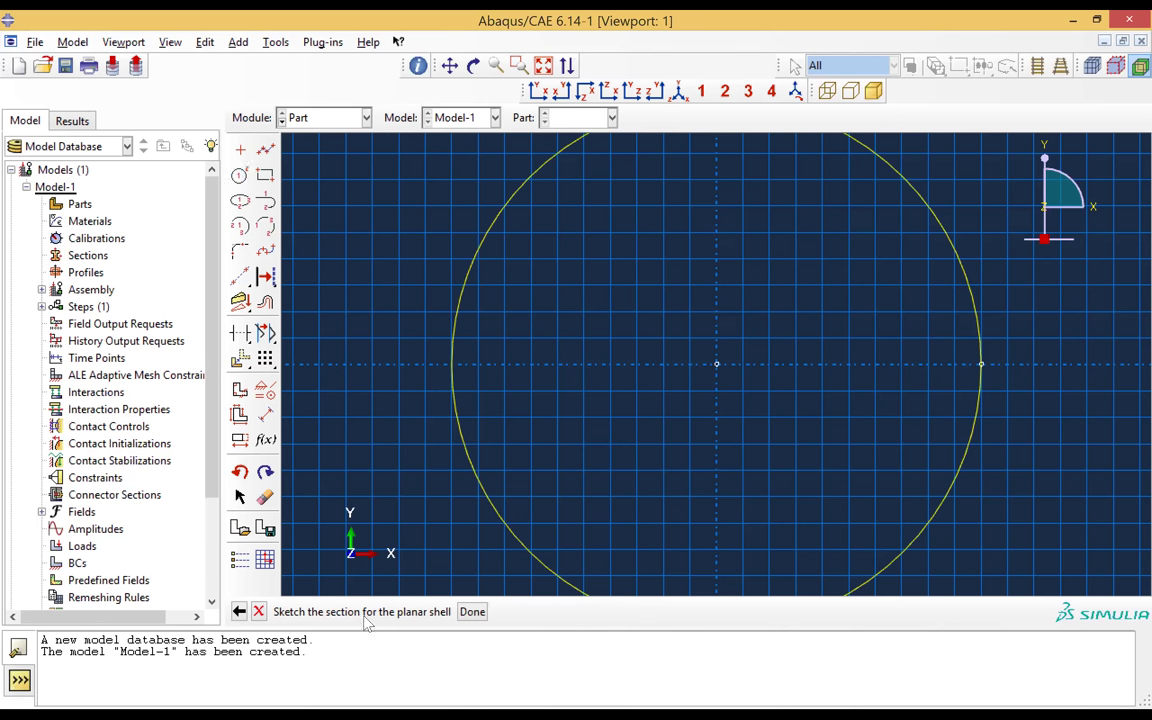
click(472, 612)
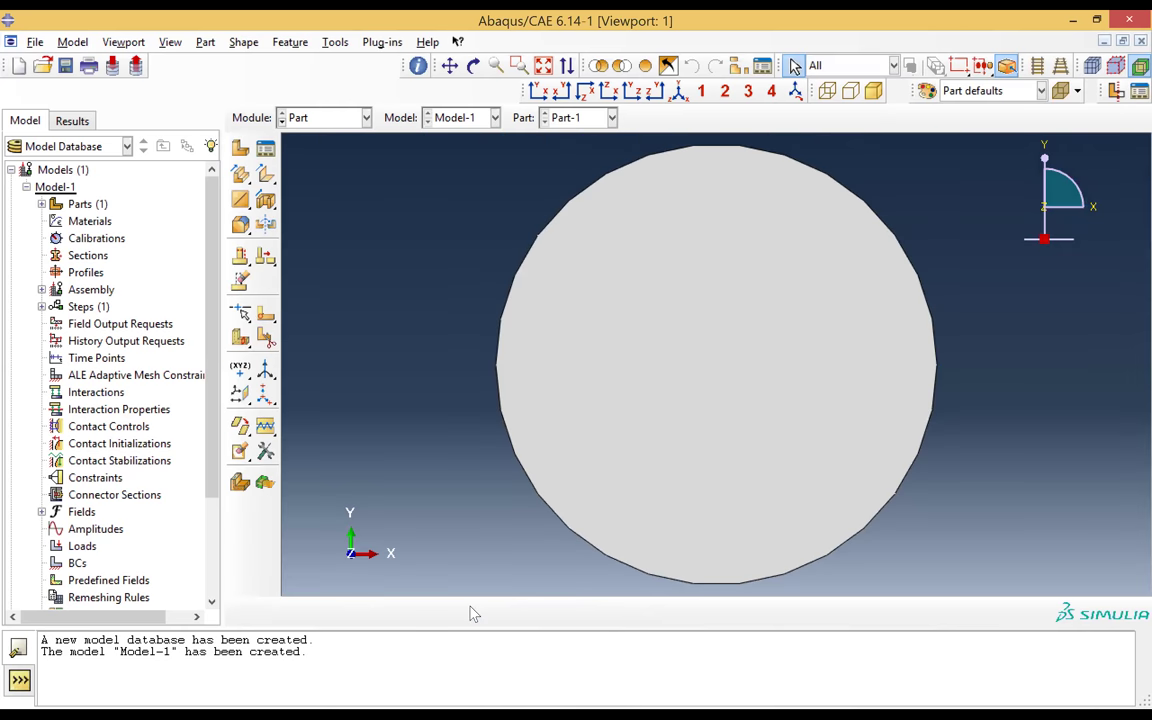
- Create a second 2D planar deformable shell part from a circle centered at the origin with a radius of 16e-3
click(240, 150)
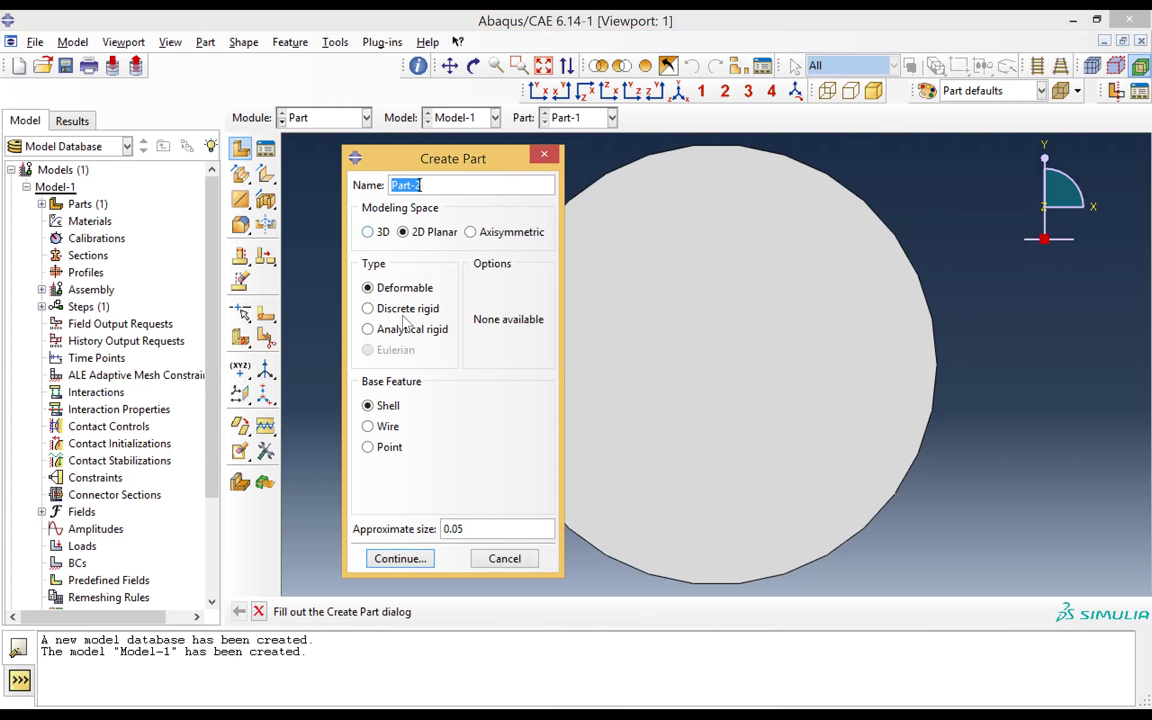
click(400, 558)
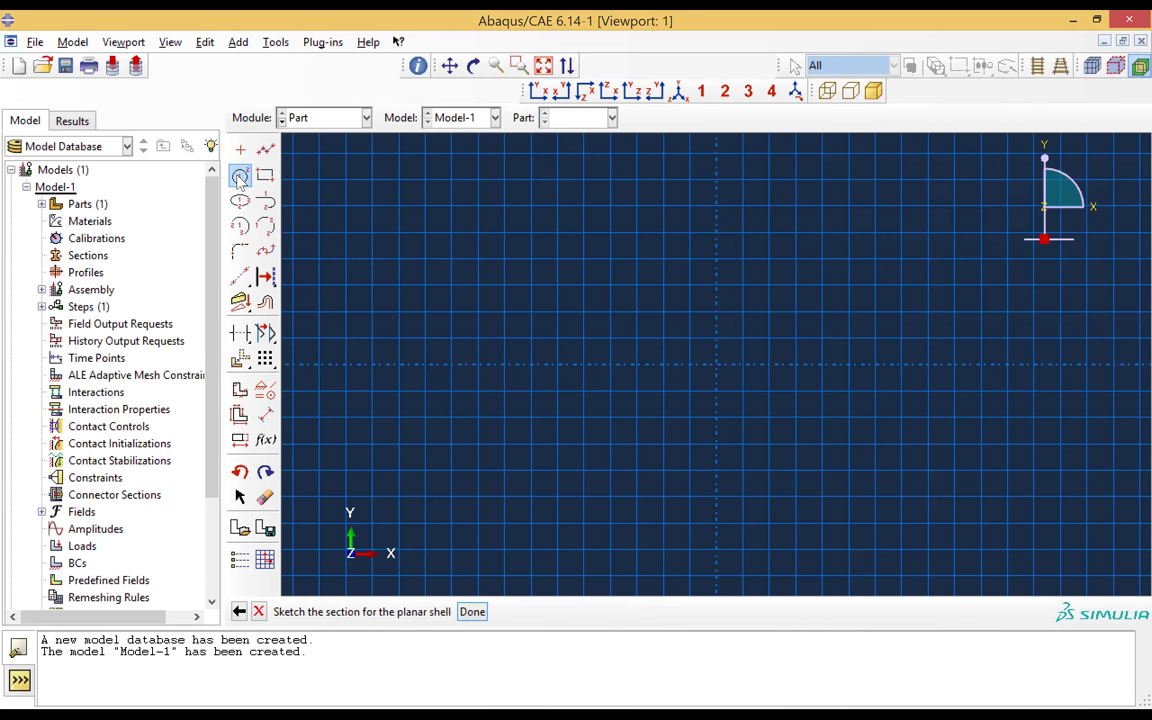
click(240, 175)
click(715, 368)
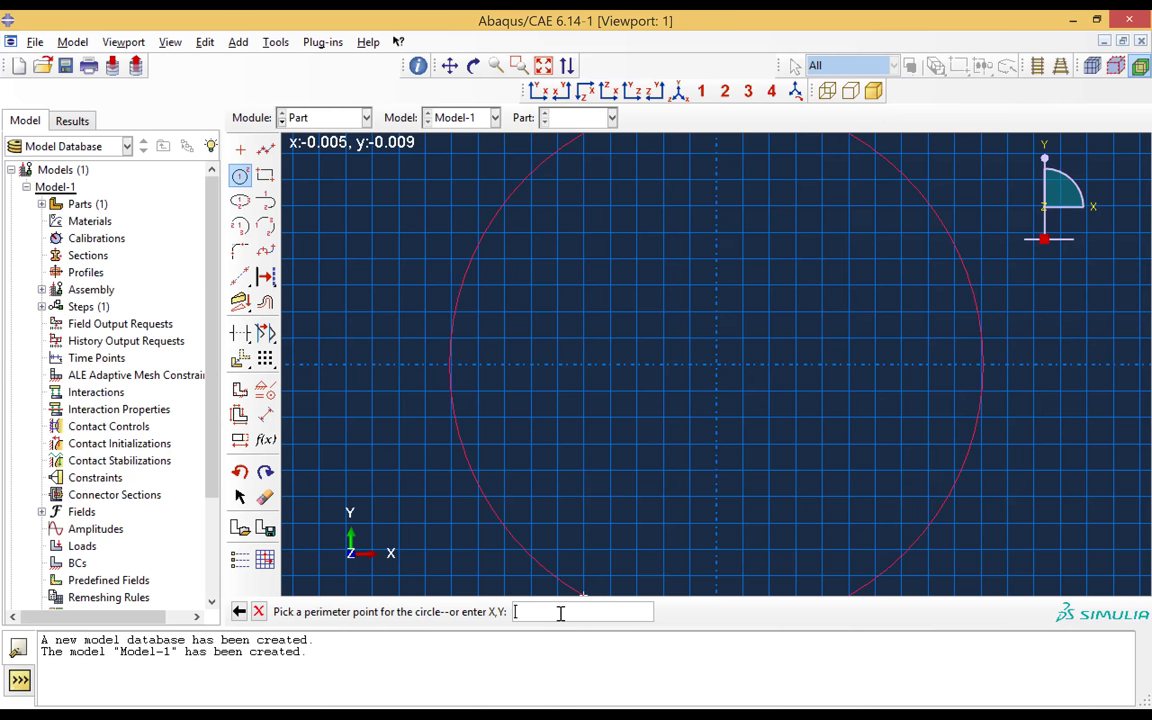
text(10e-3)
key(Return)
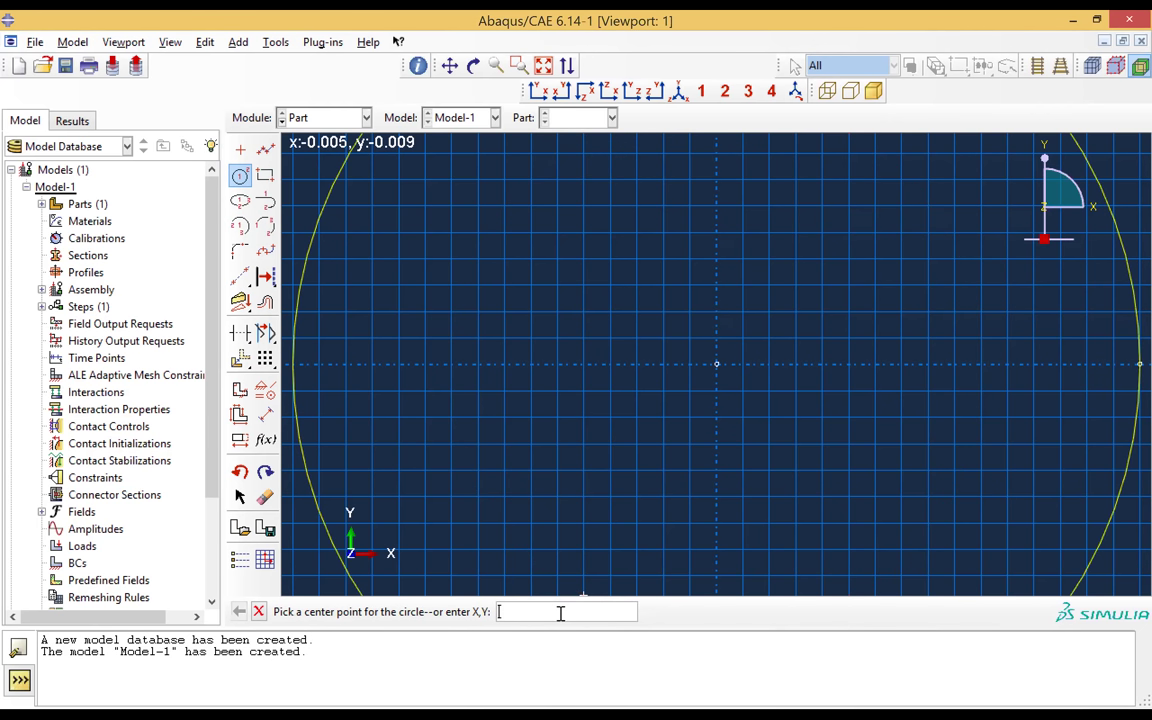
click(258, 612)
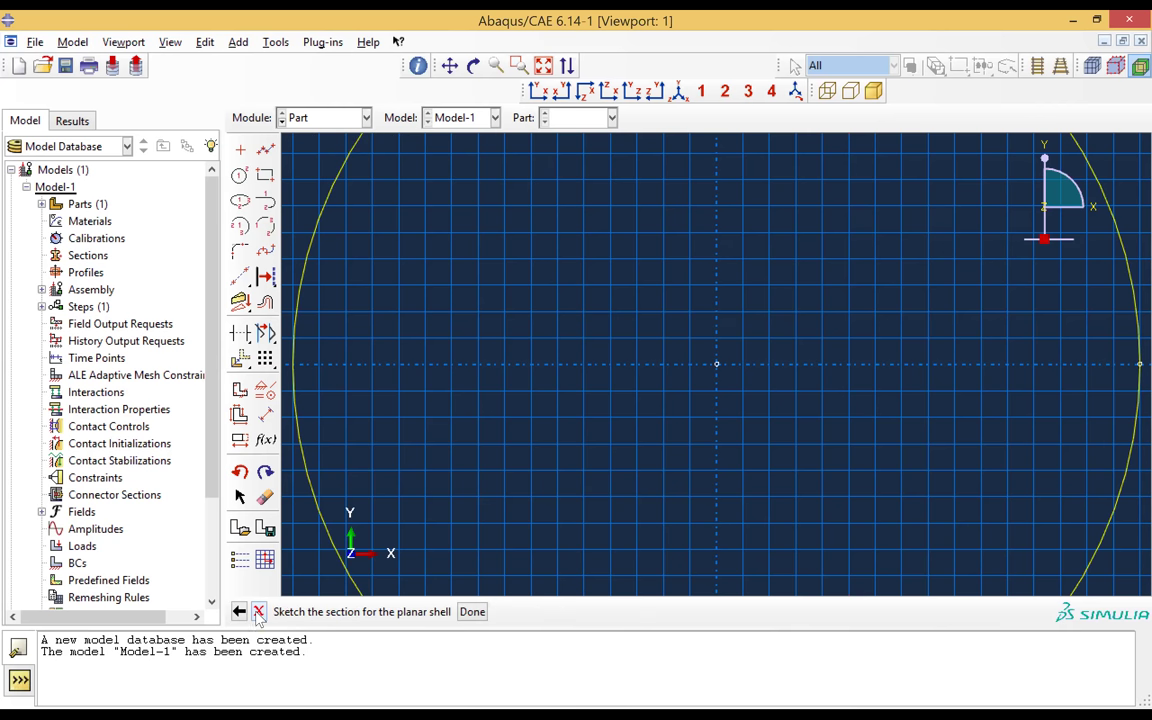
click(472, 612)
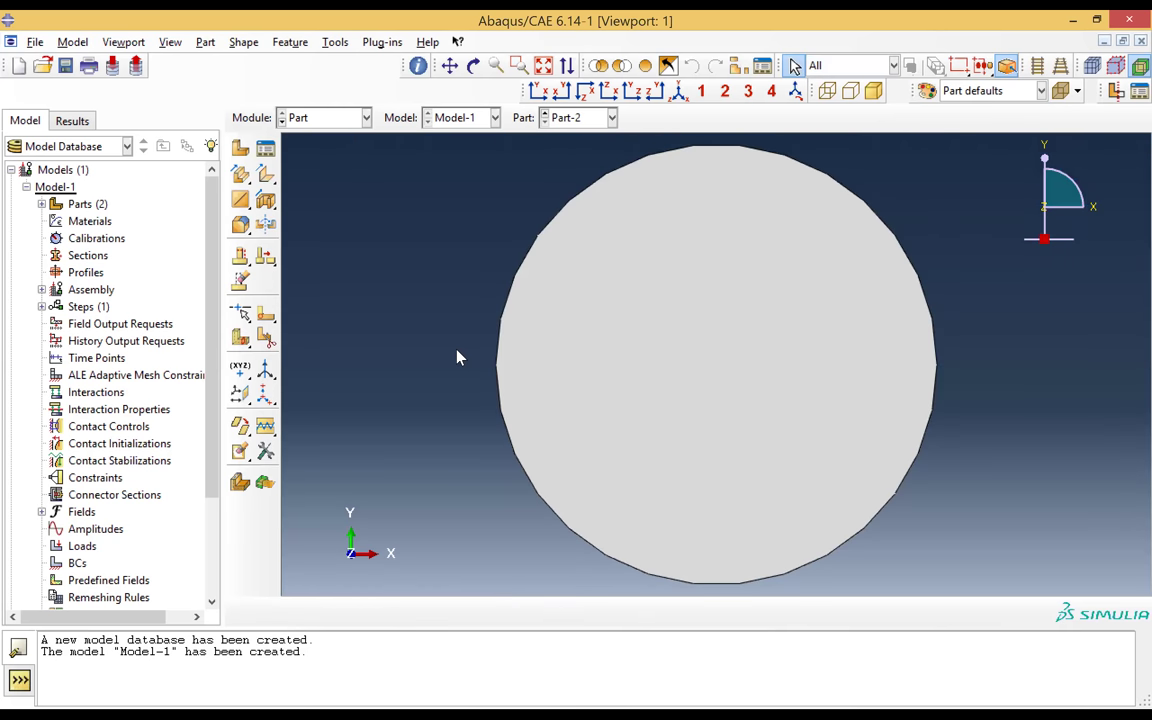
- Display Part-1 and Part-2 in turn to compare the two circular parts
click(575, 117)
click(565, 136)
click(585, 117)
click(575, 150)
- Measure the distance from Part-1's left edge point to its center with a distance query
click(580, 118)
click(585, 136)
click(335, 43)
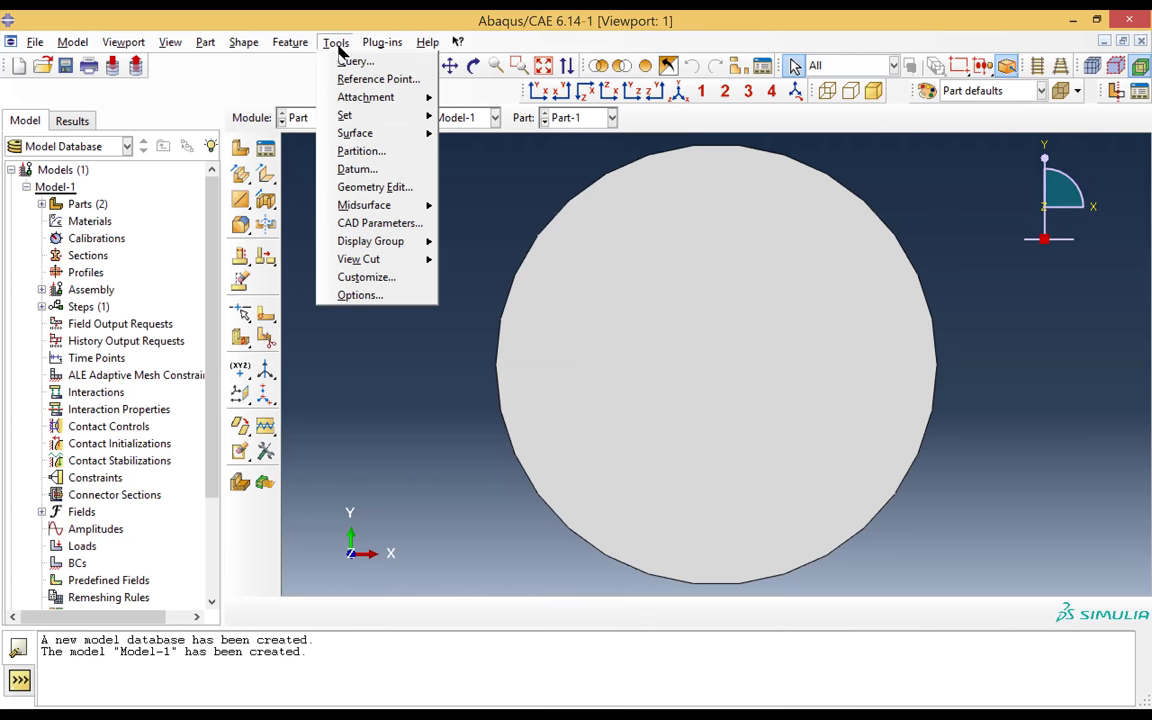
click(350, 62)
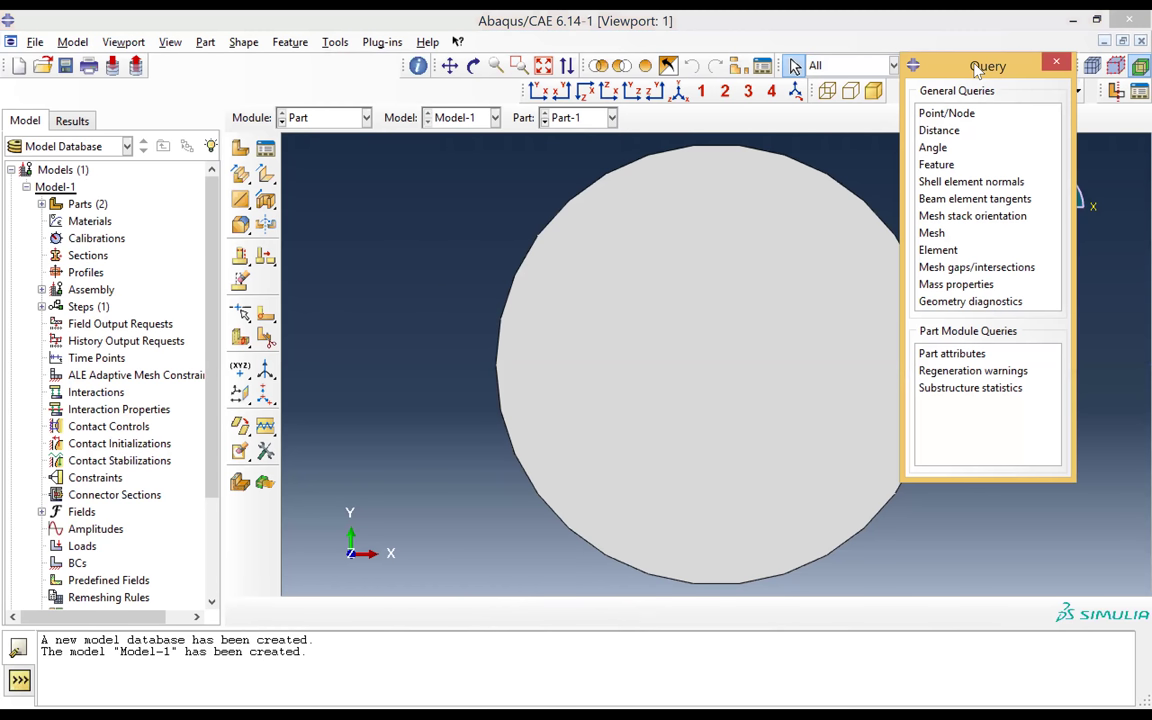
click(262, 141)
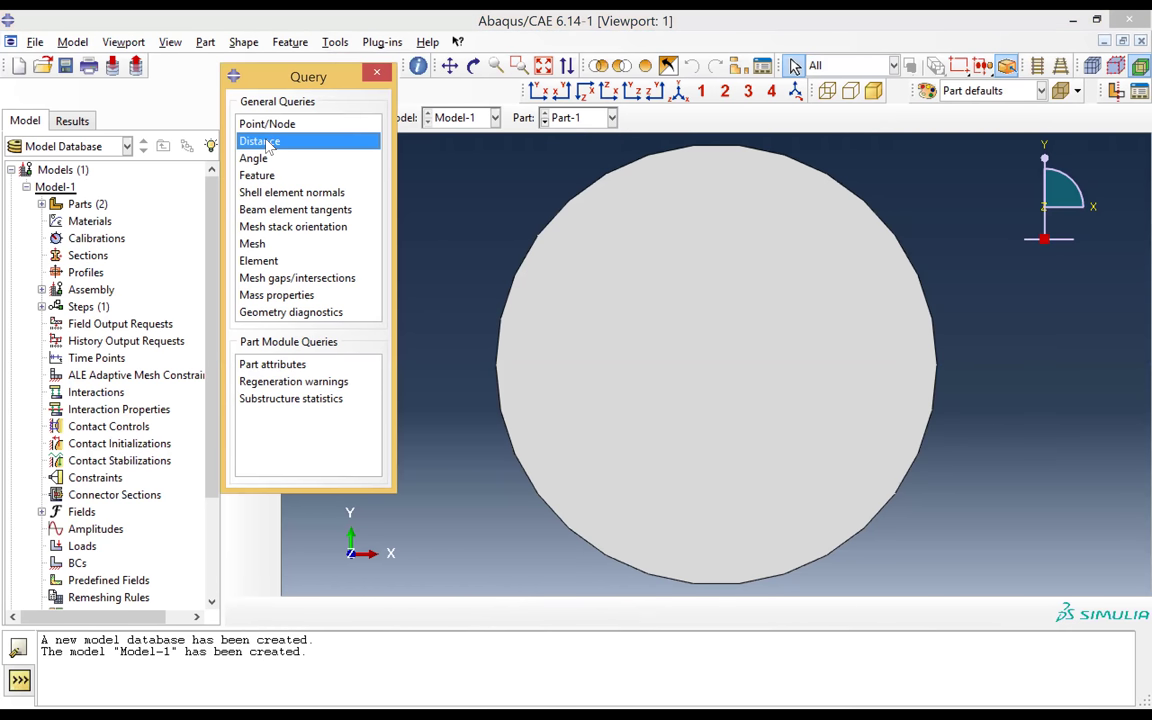
click(496, 366)
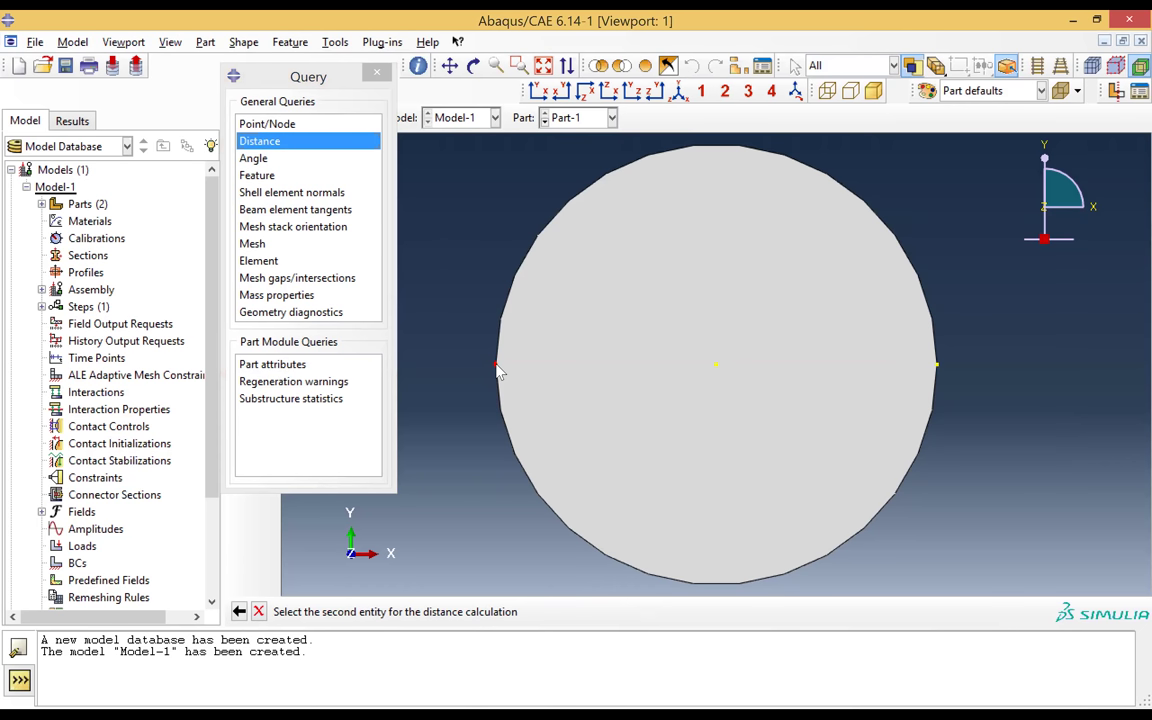
click(715, 365)
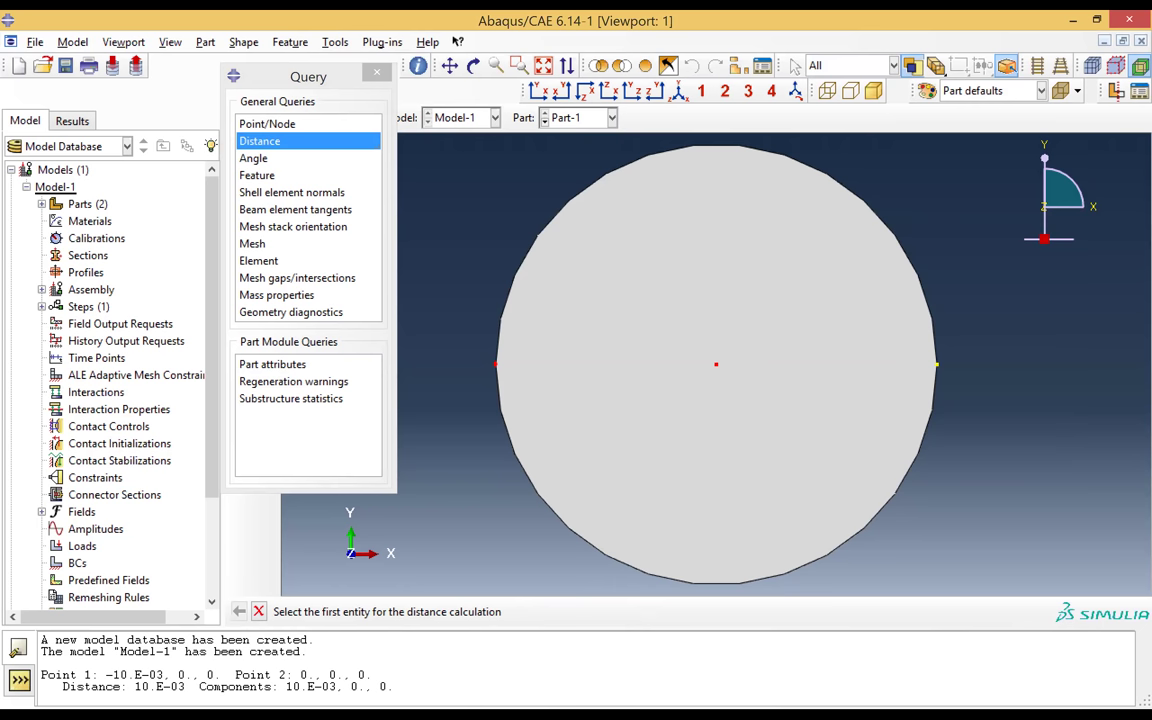
- Measure the distance from Part-2's left edge point to its center and close the query
click(585, 117)
click(596, 154)
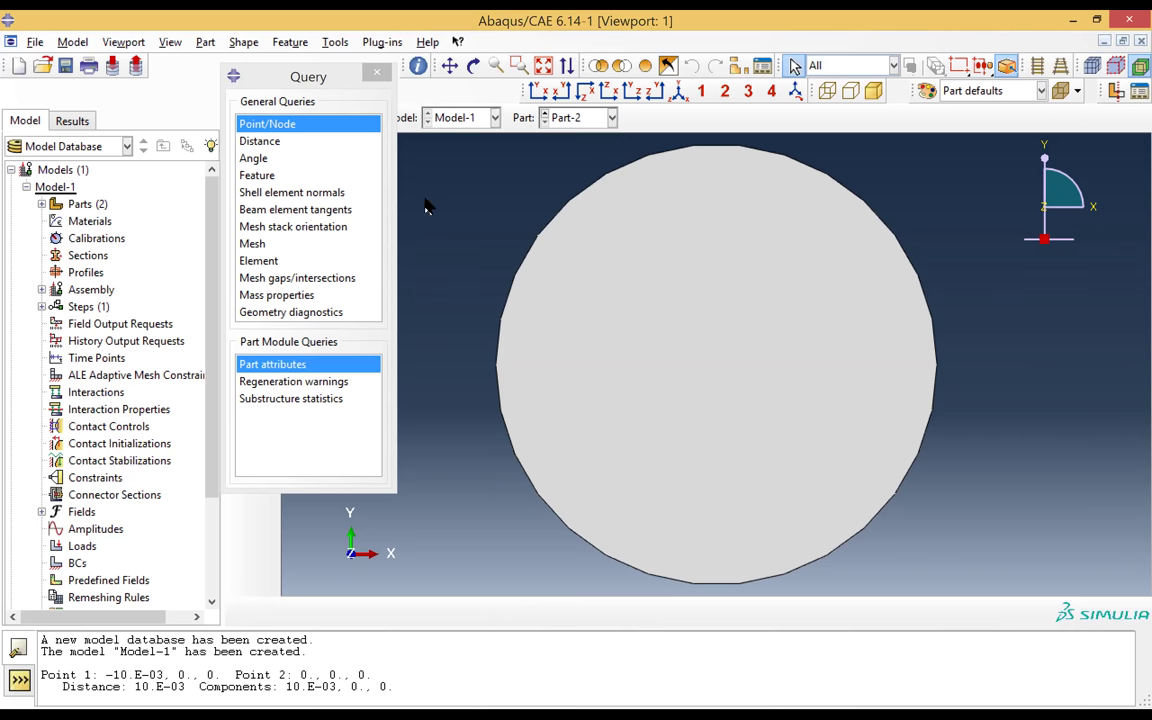
click(271, 143)
click(495, 366)
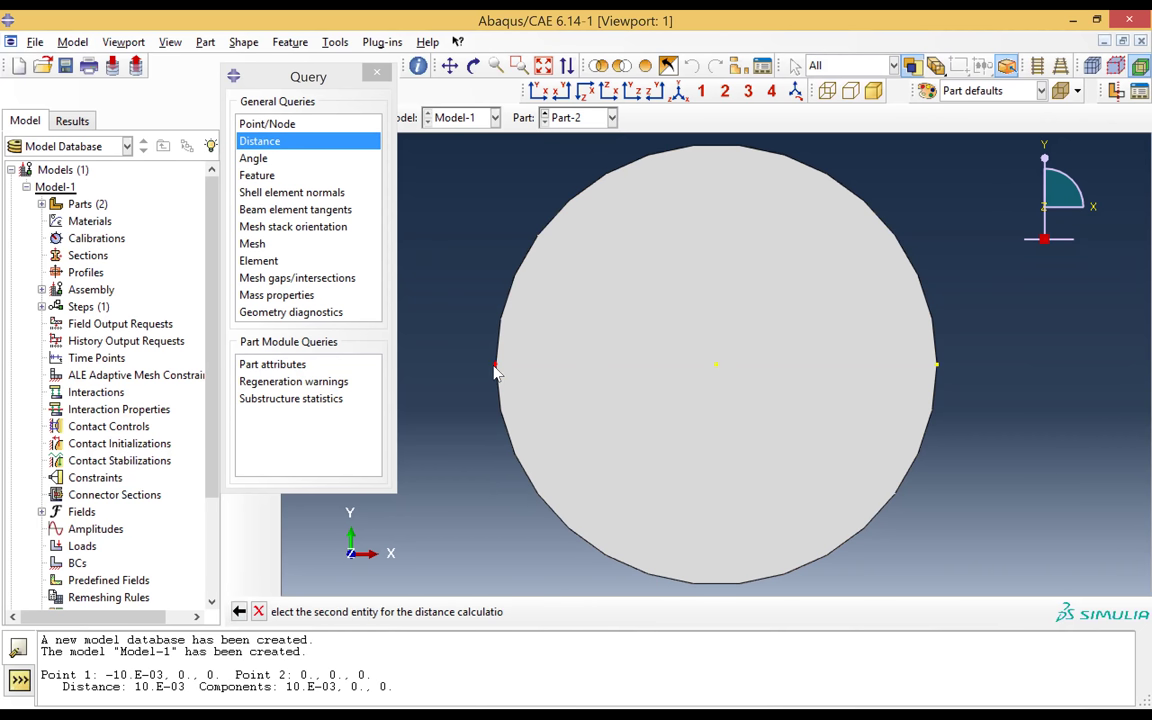
click(716, 366)
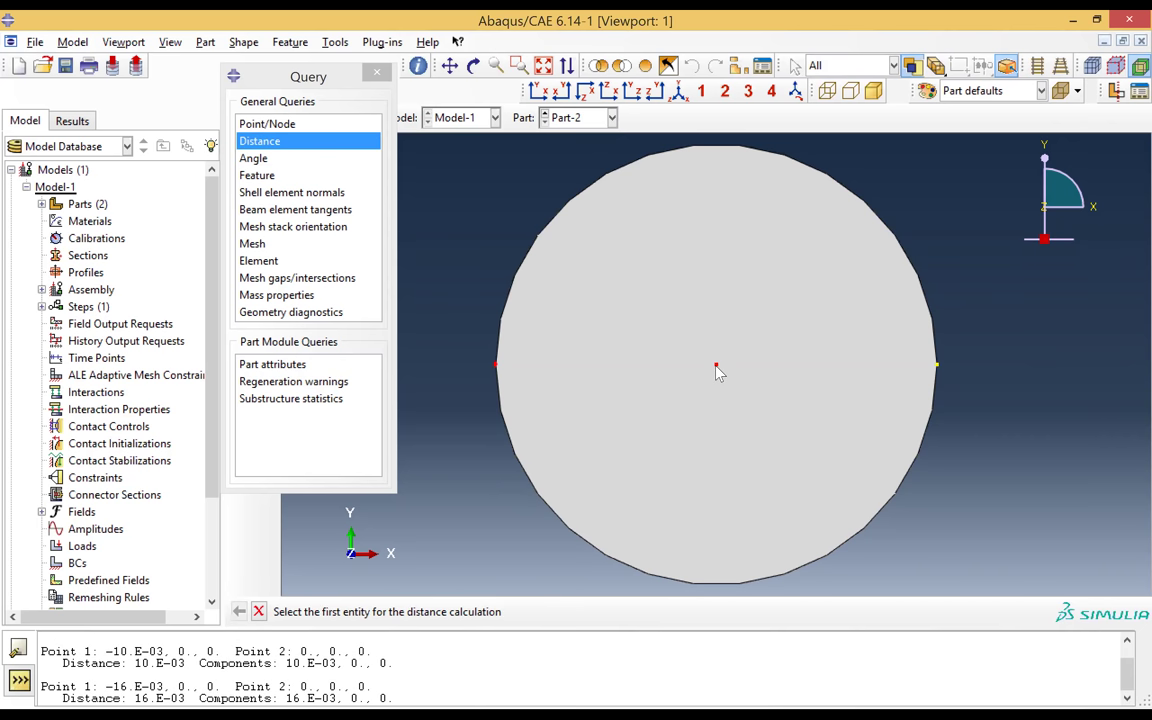
click(377, 76)
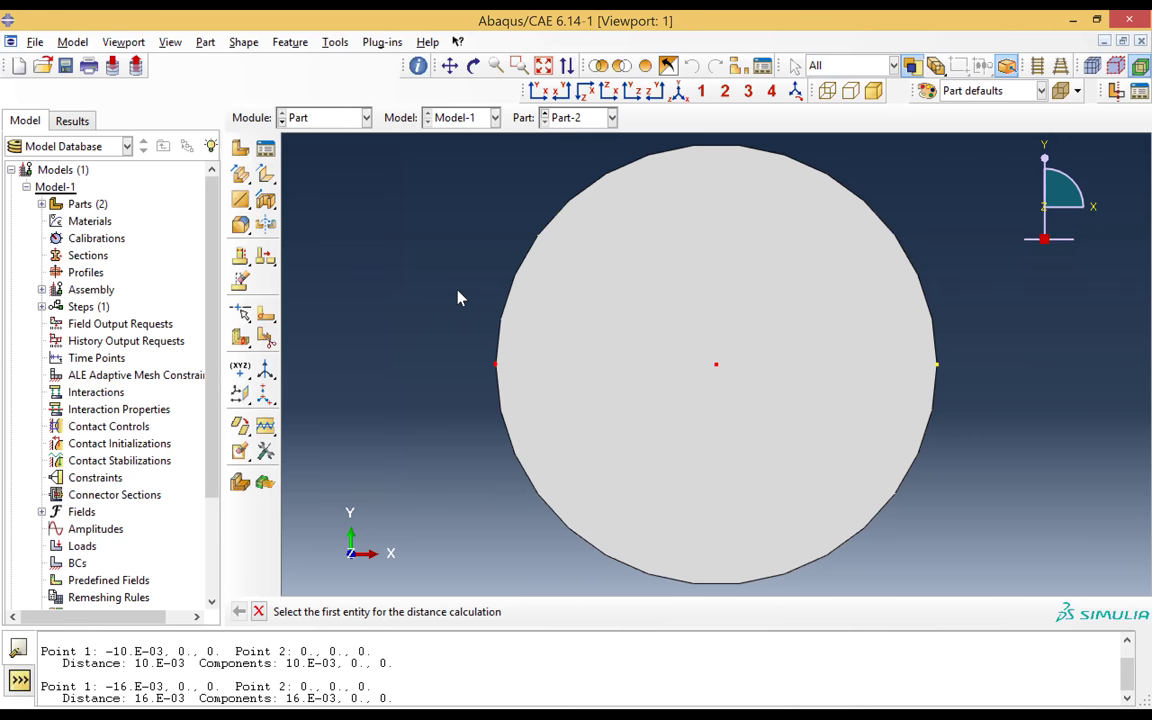
- Start a new material in the Property module and give it isotropic elastic behavior
click(330, 116)
click(352, 155)
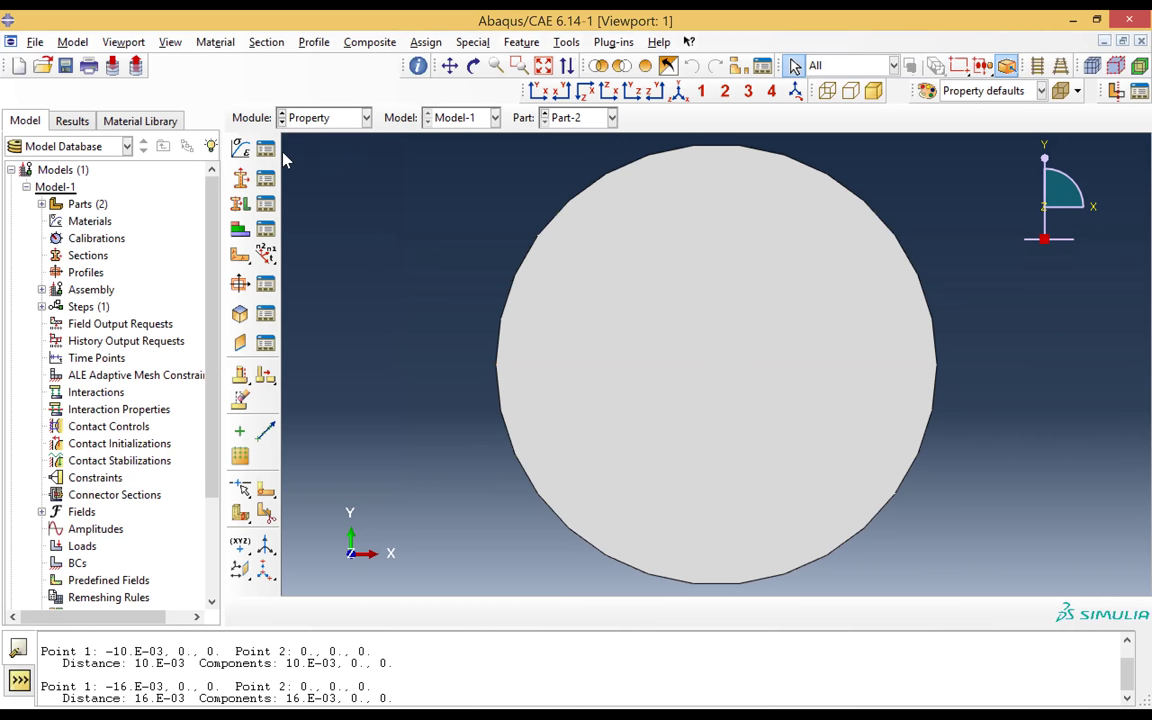
click(241, 148)
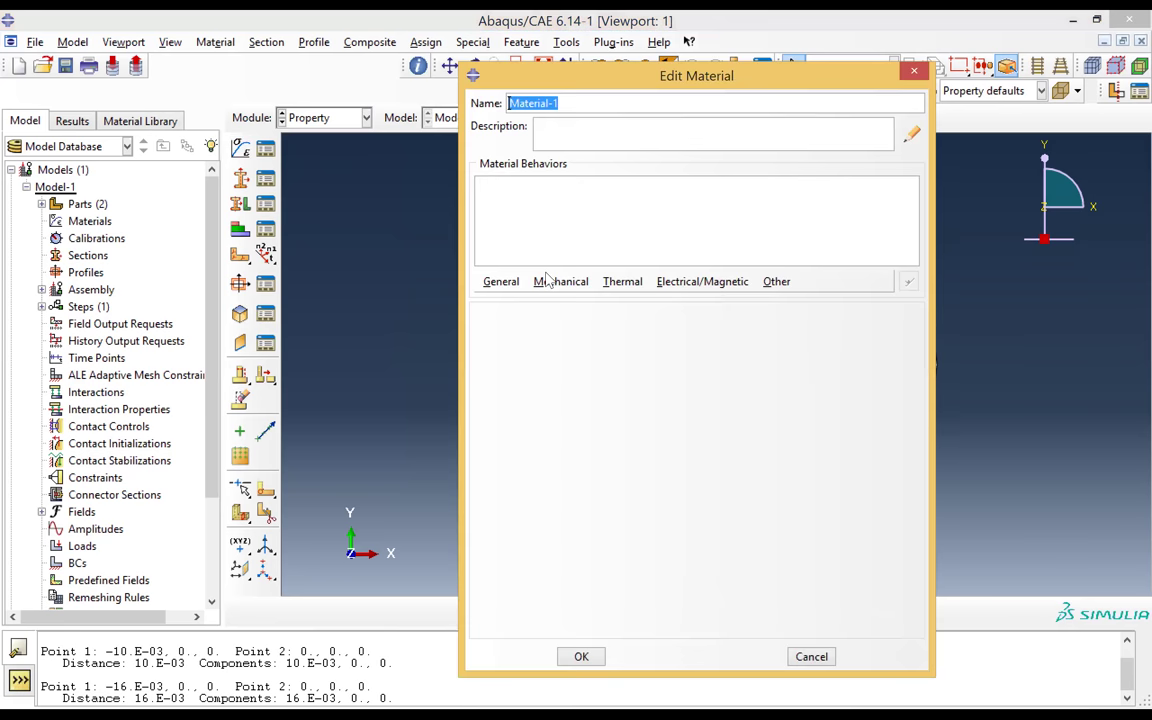
click(558, 282)
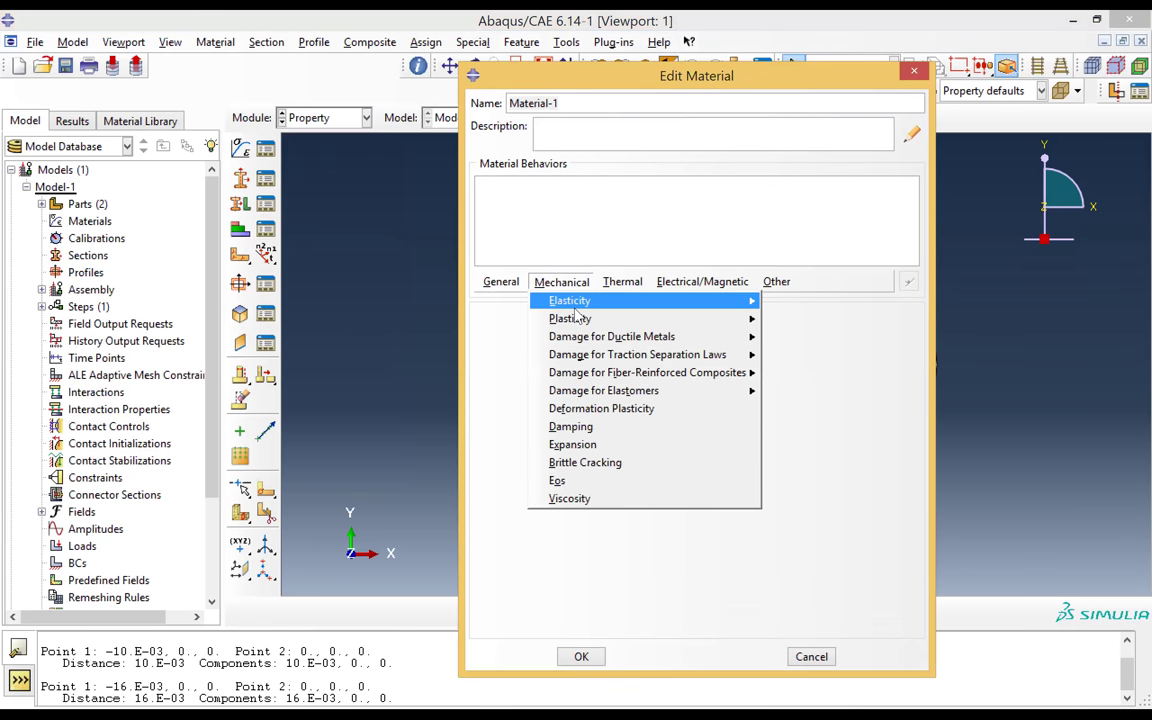
mouse_move(577, 305)
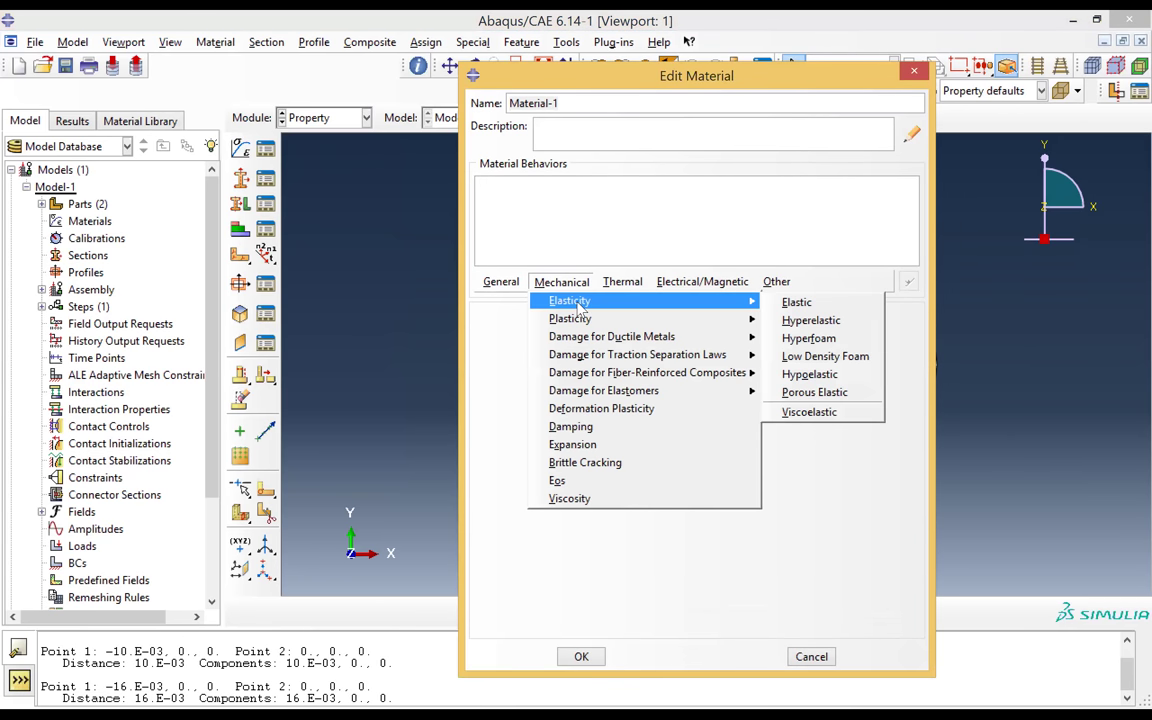
click(796, 302)
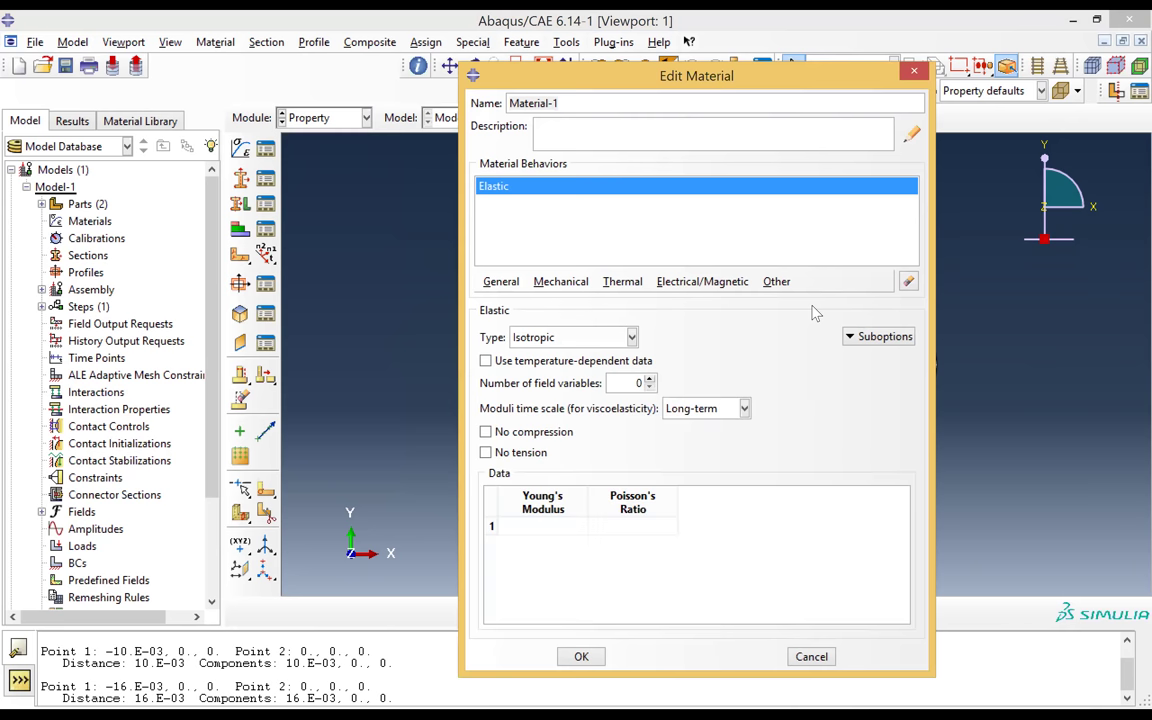
- Set the elastic material's Young's modulus to 210e9 and Poisson's ratio to 0.3, and save the material
click(540, 527)
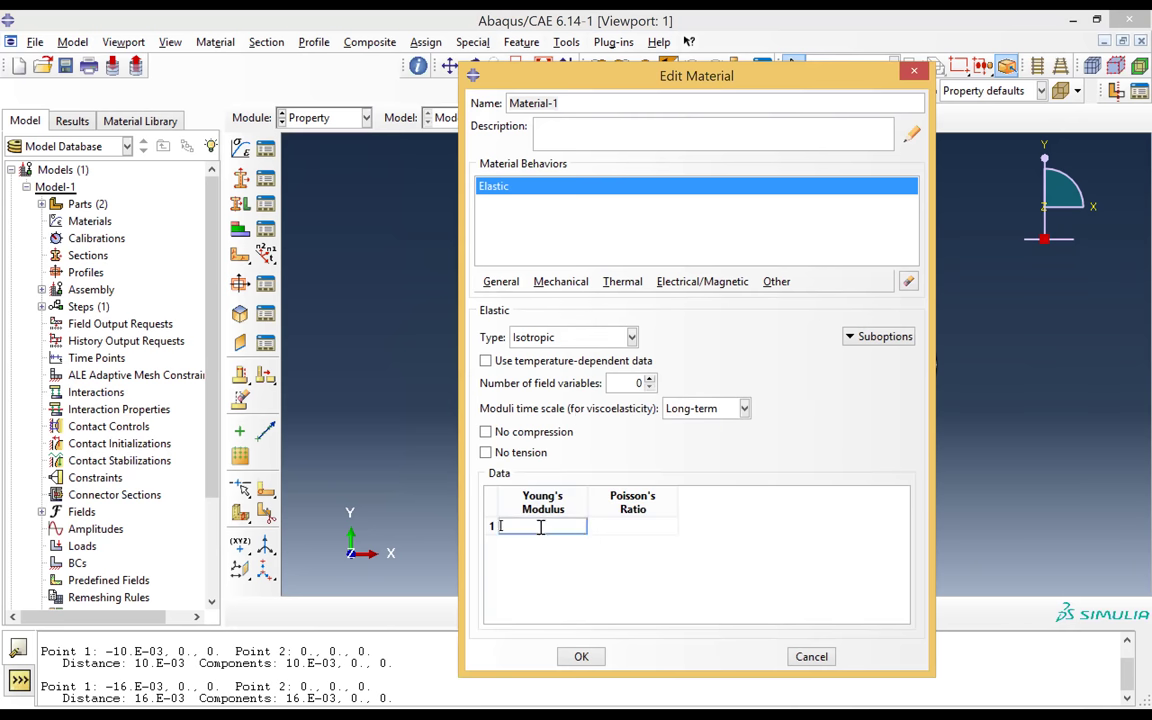
text(210e9)
click(622, 527)
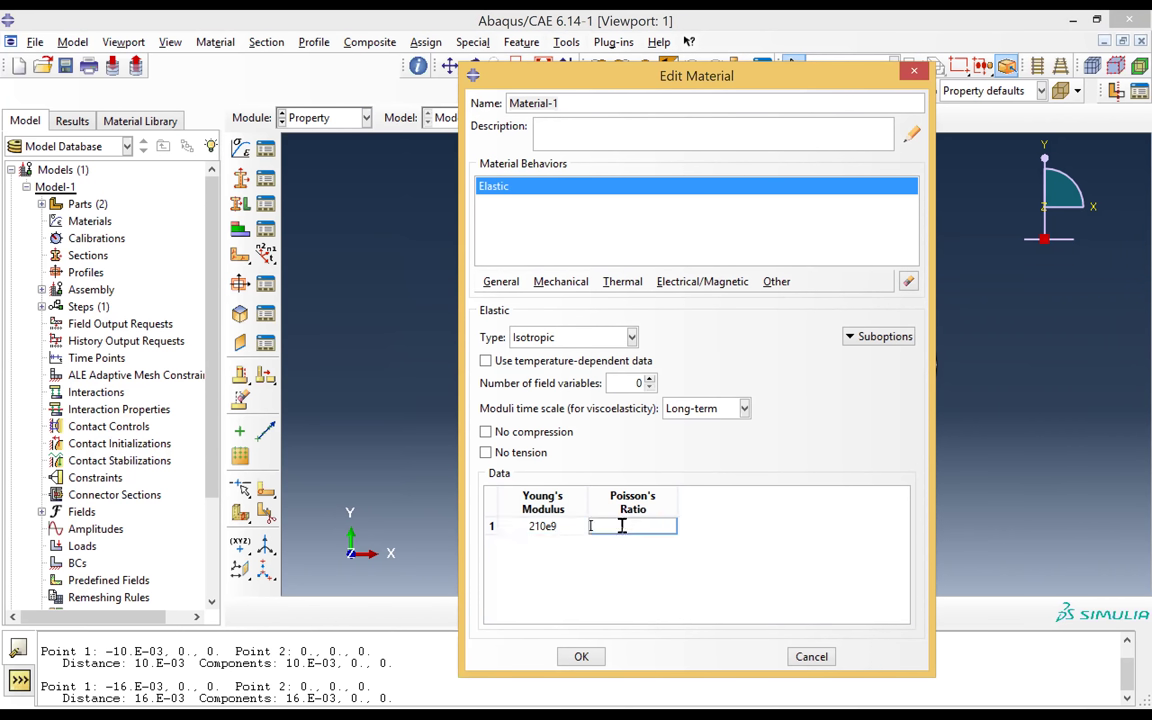
text(0.3)
click(581, 657)
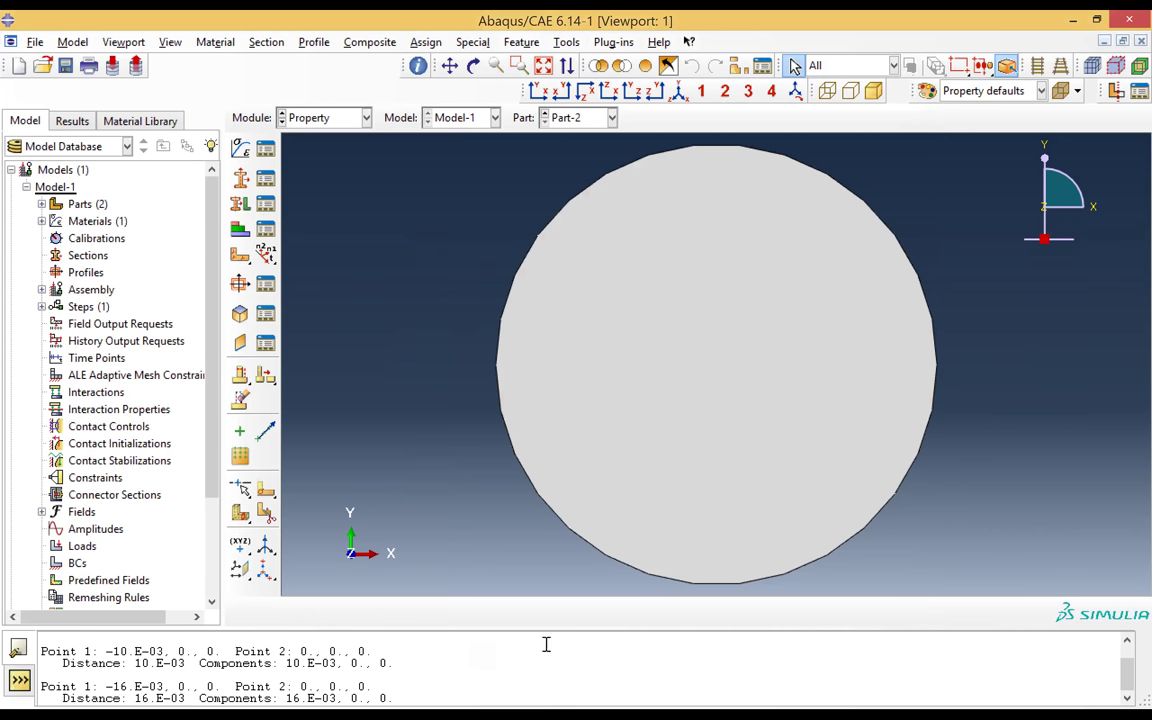
- Create a homogeneous solid section using the elastic material, with plane stress/strain thickness enabled at 1
click(240, 183)
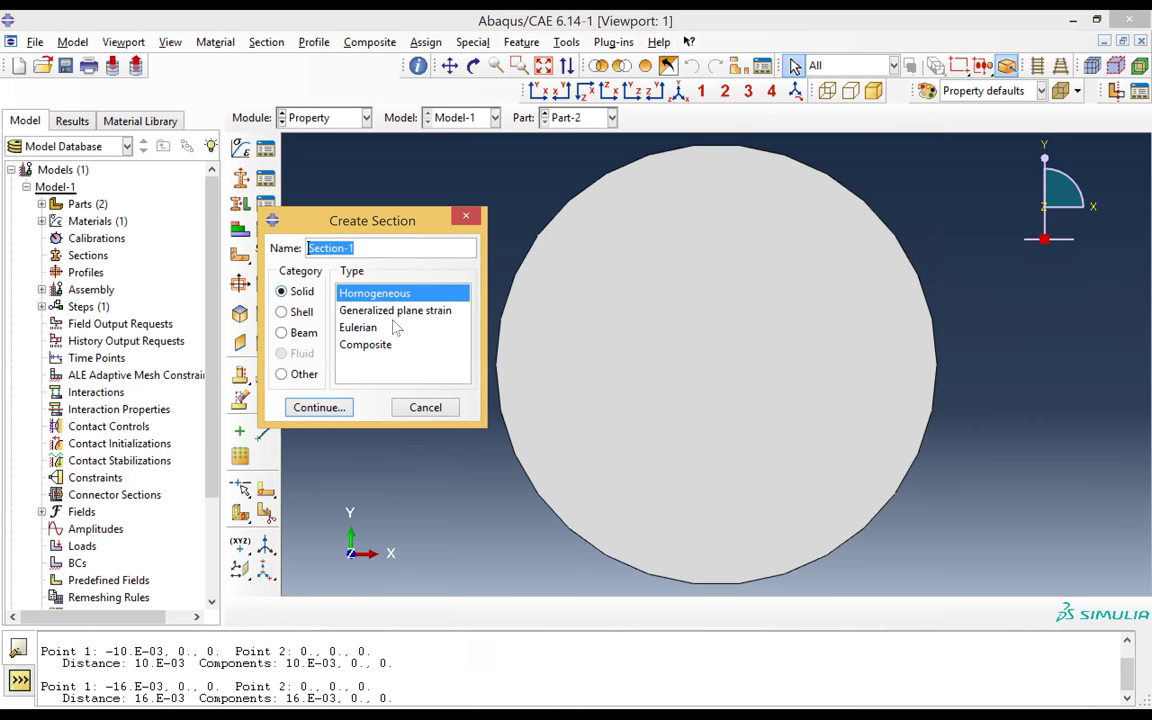
click(310, 410)
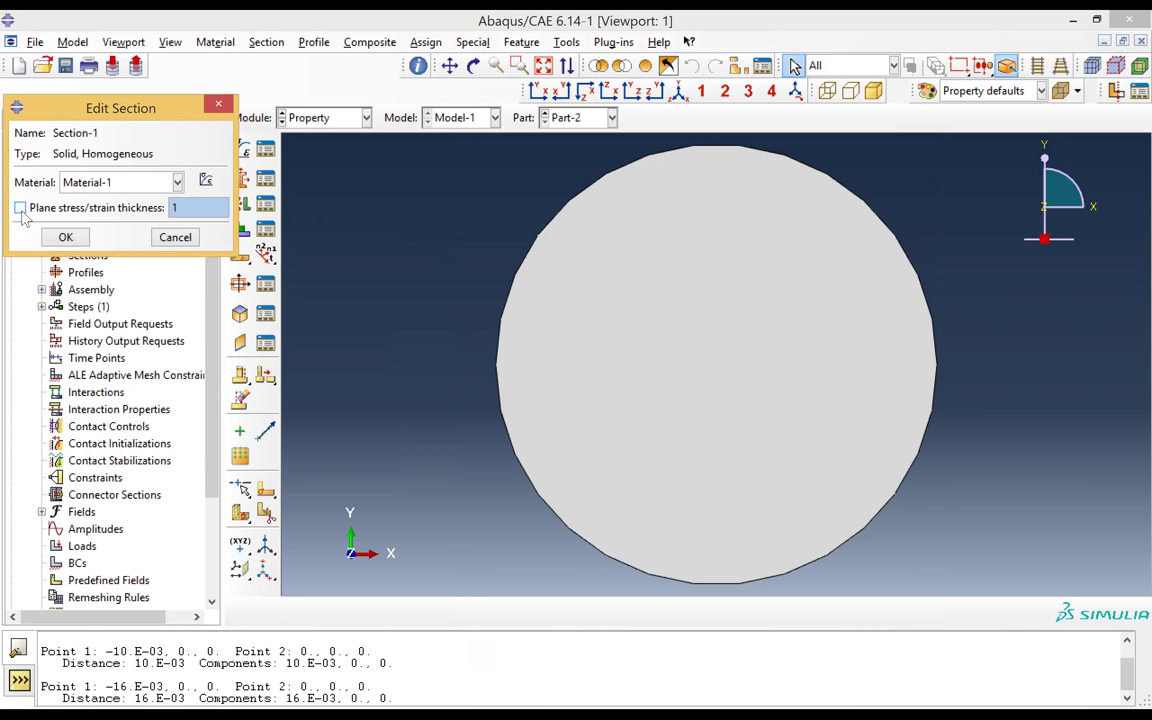
click(20, 208)
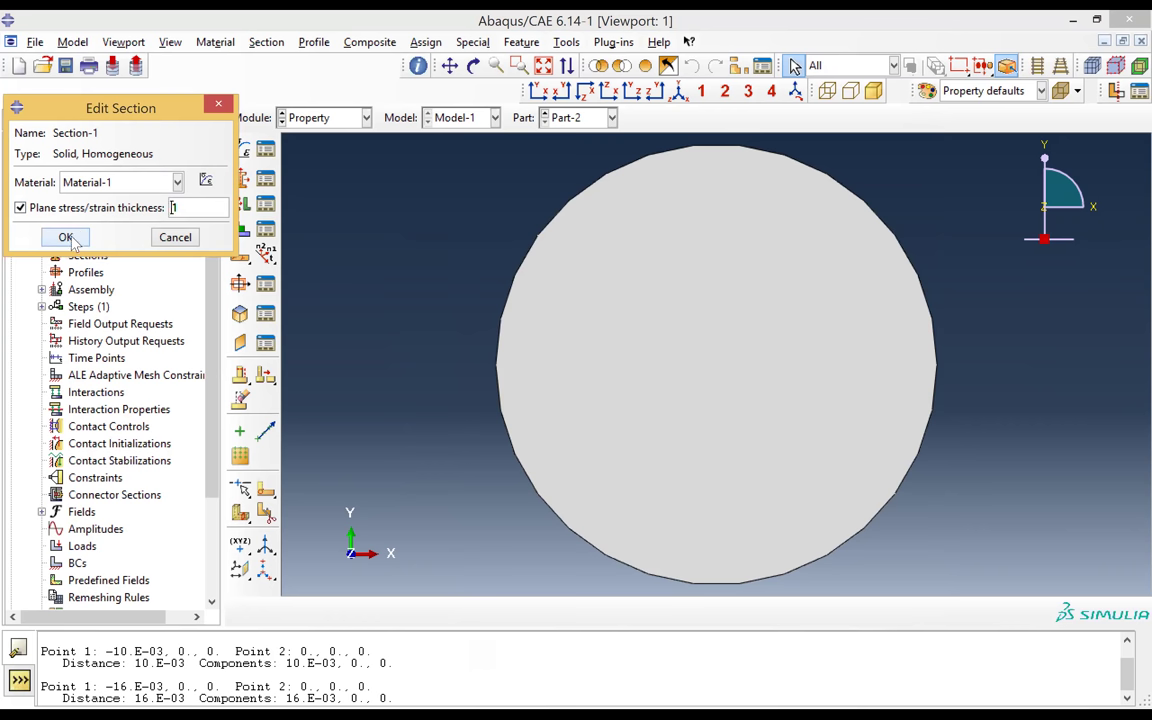
click(66, 238)
- Assign Section-1 to the whole face of Part-1 without creating a set, taking the thickness from the section
click(240, 205)
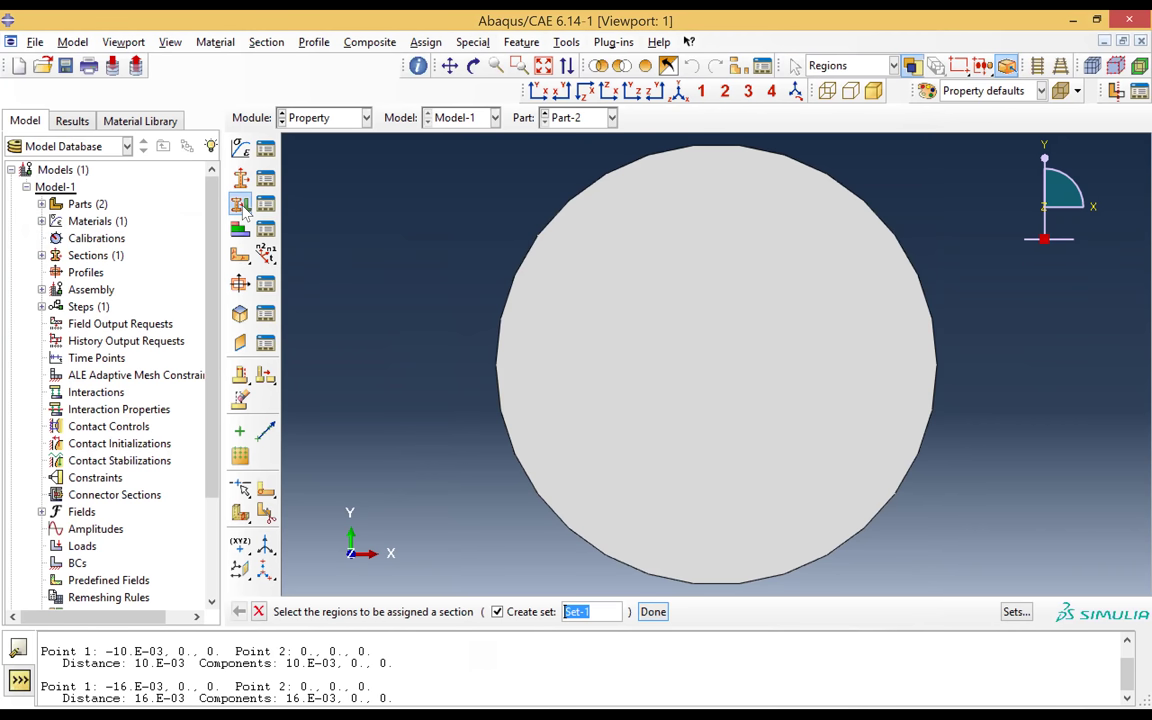
click(497, 612)
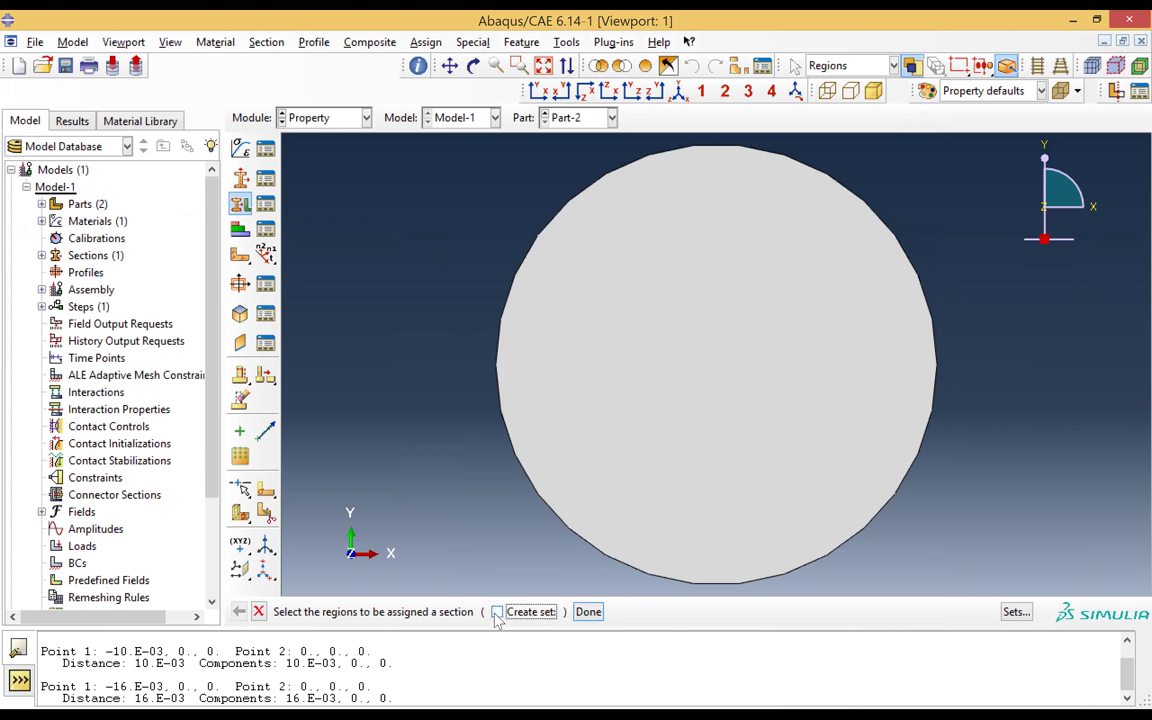
click(540, 262)
click(582, 117)
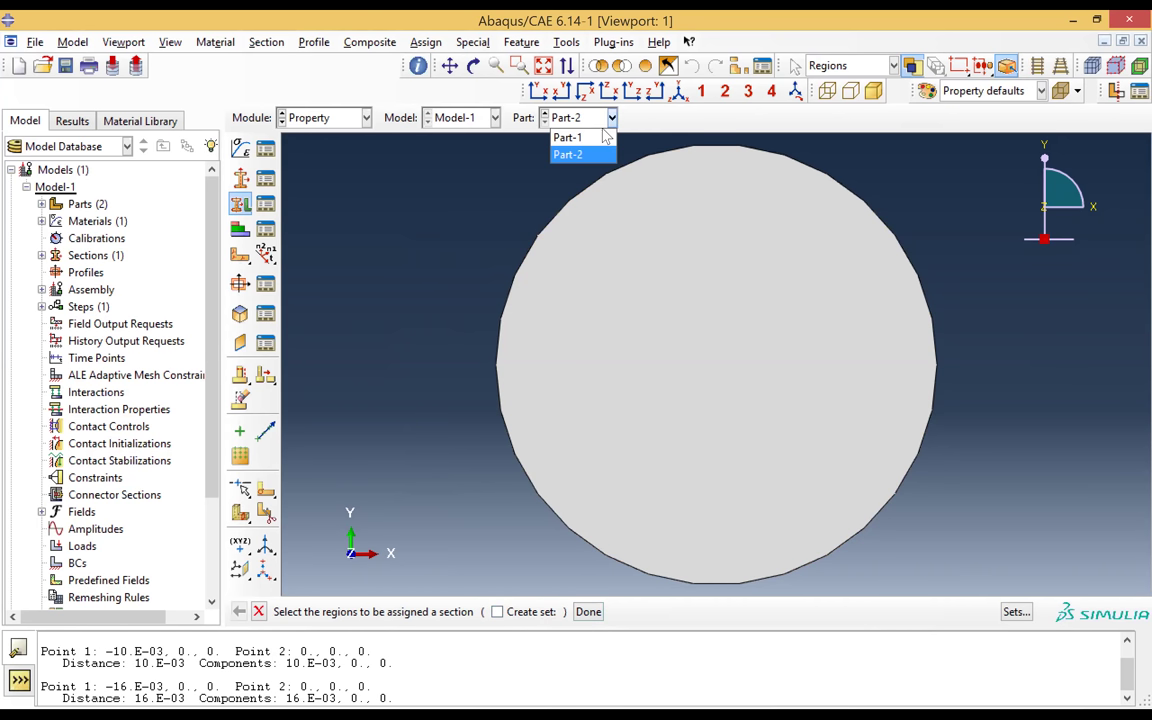
click(604, 138)
click(631, 250)
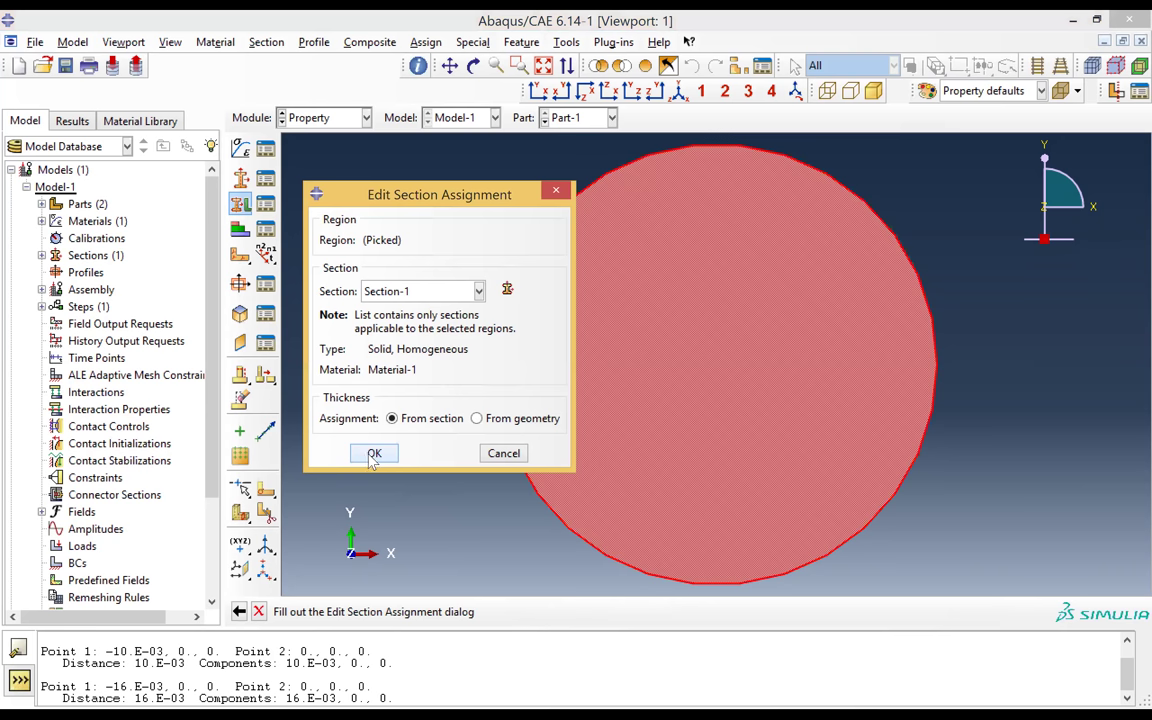
click(373, 455)
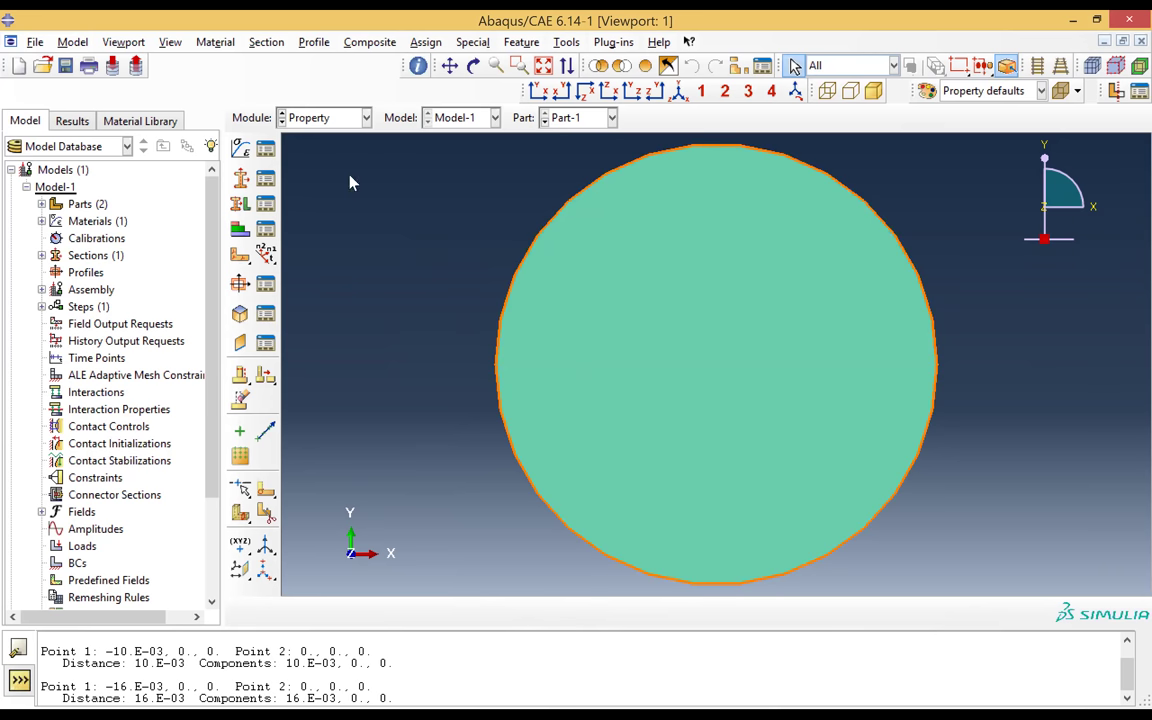
- Assign Section-1 to the whole face of Part-2 with thickness from the section, and review the assignment on both parts
click(583, 118)
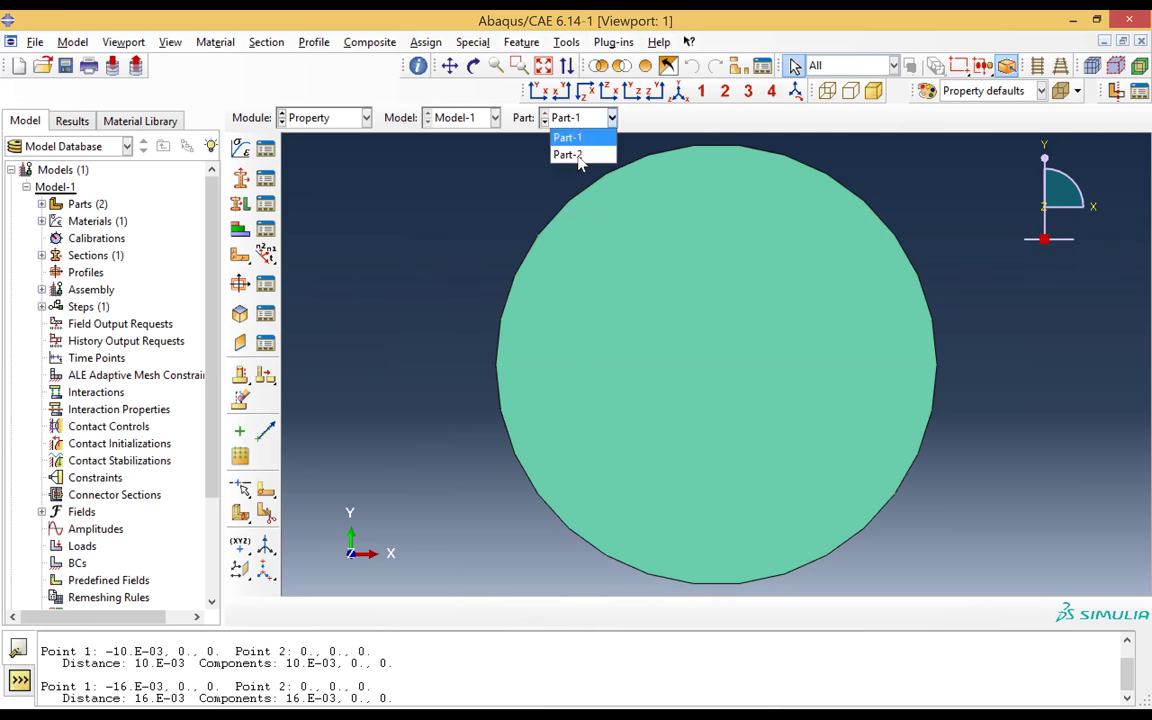
click(568, 155)
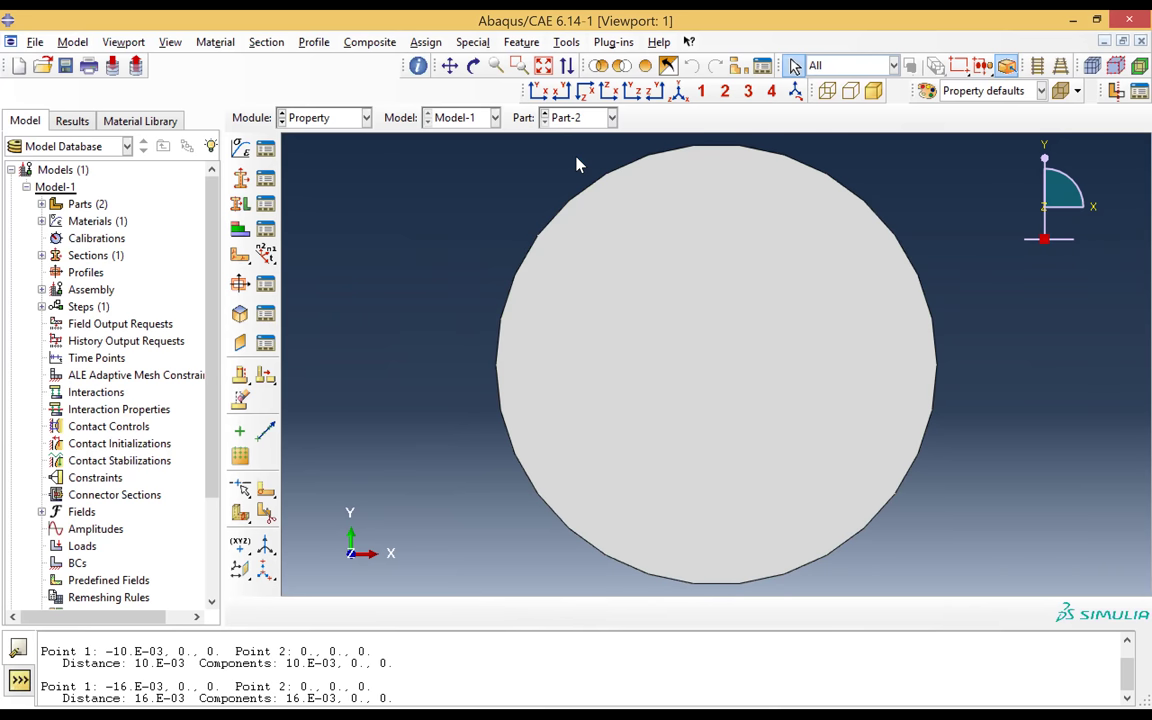
click(241, 207)
click(626, 397)
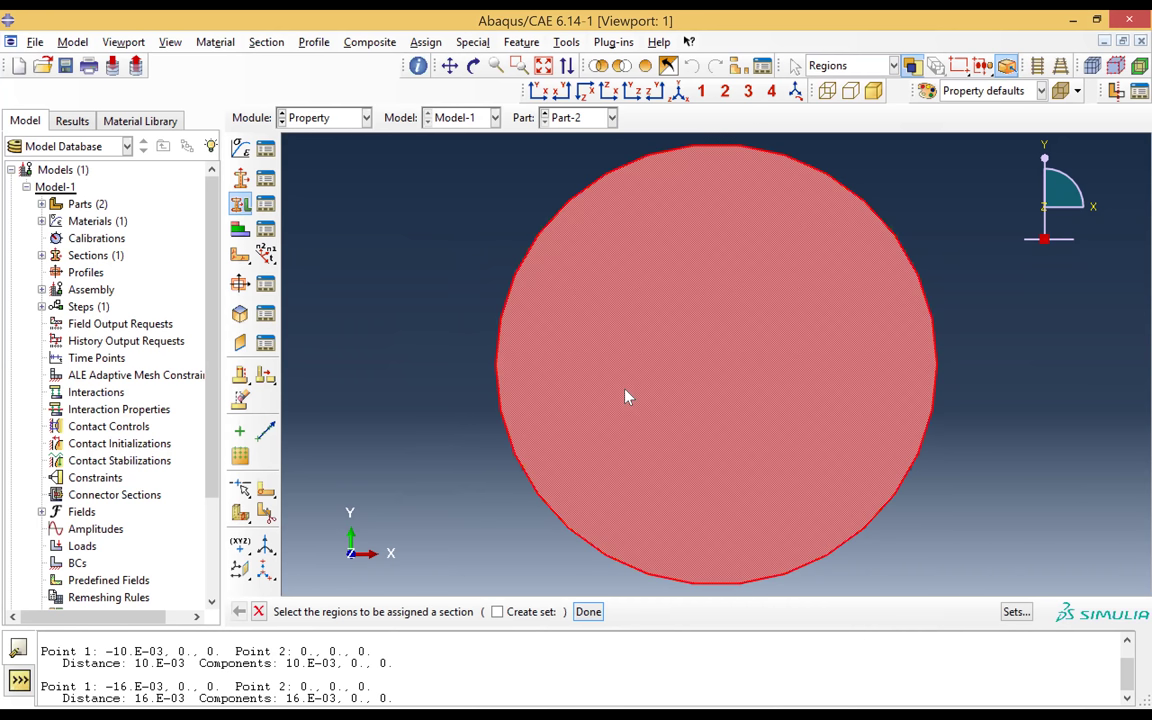
click(588, 612)
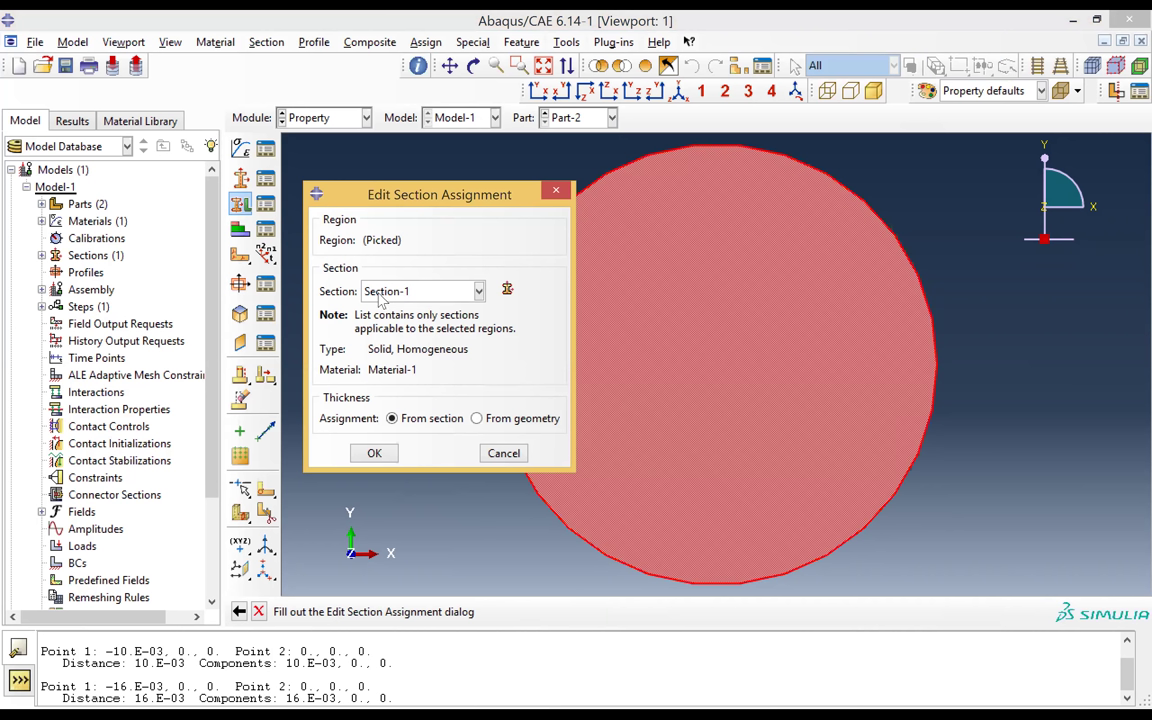
click(374, 453)
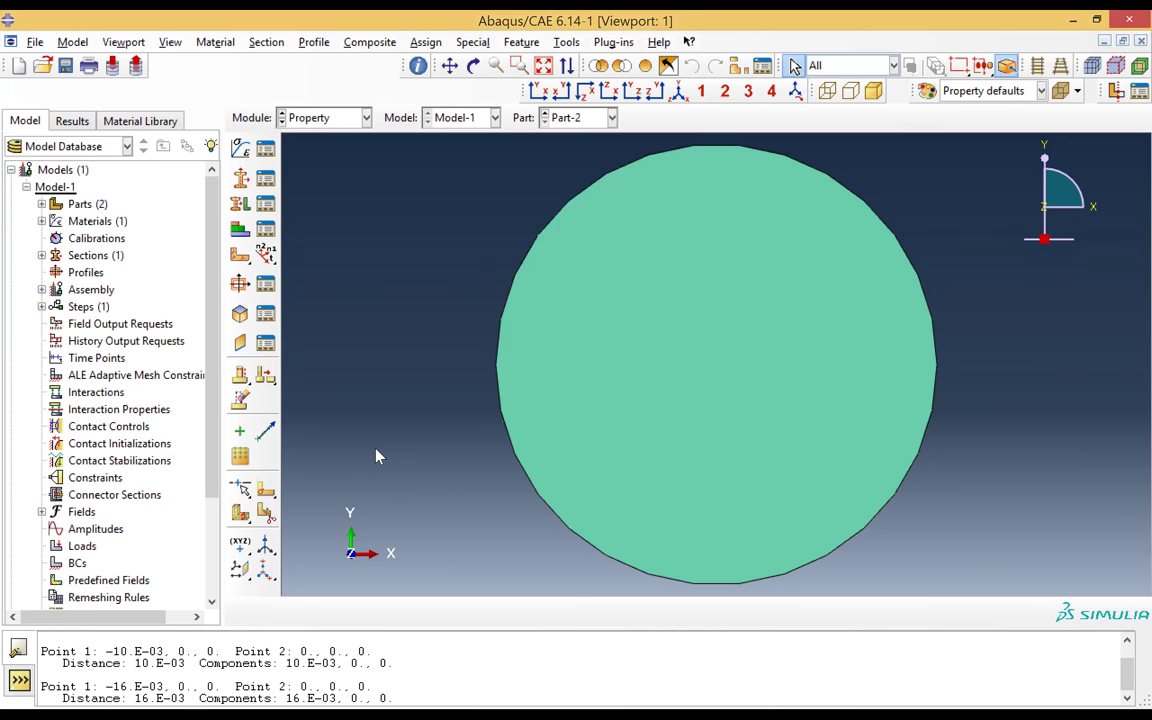
click(590, 118)
click(596, 118)
click(589, 155)
click(583, 122)
click(581, 138)
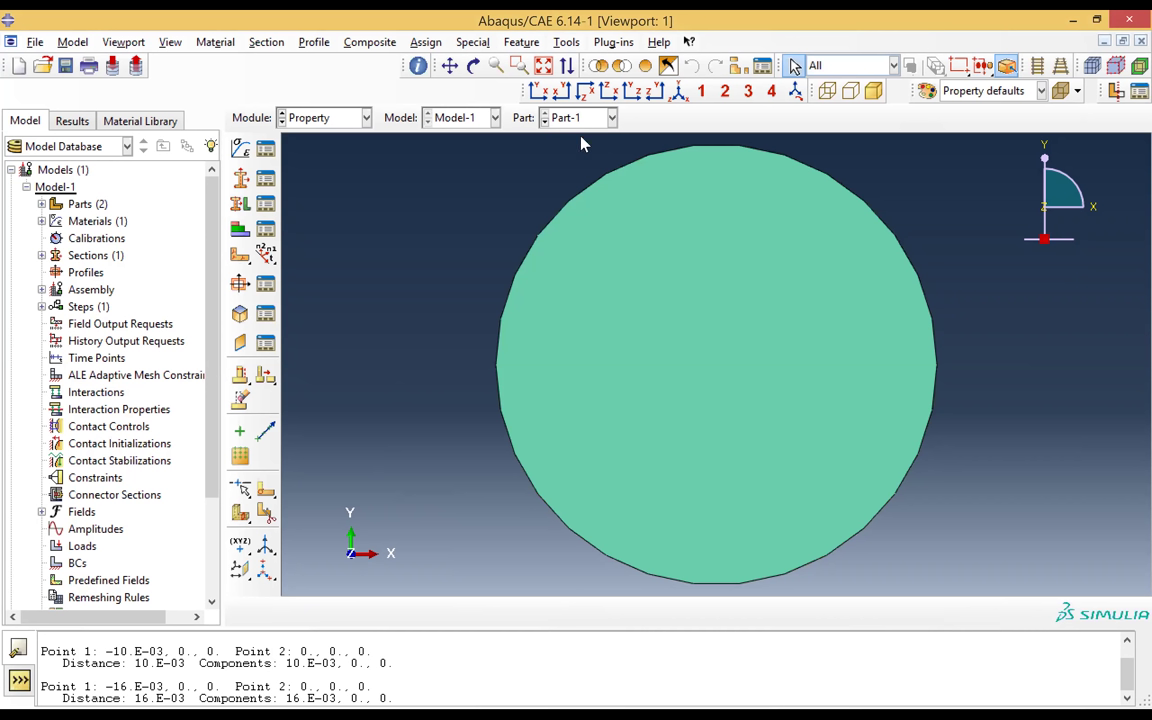
- Create dependent instances of Part-1 and Part-2 in the Assembly module
click(326, 120)
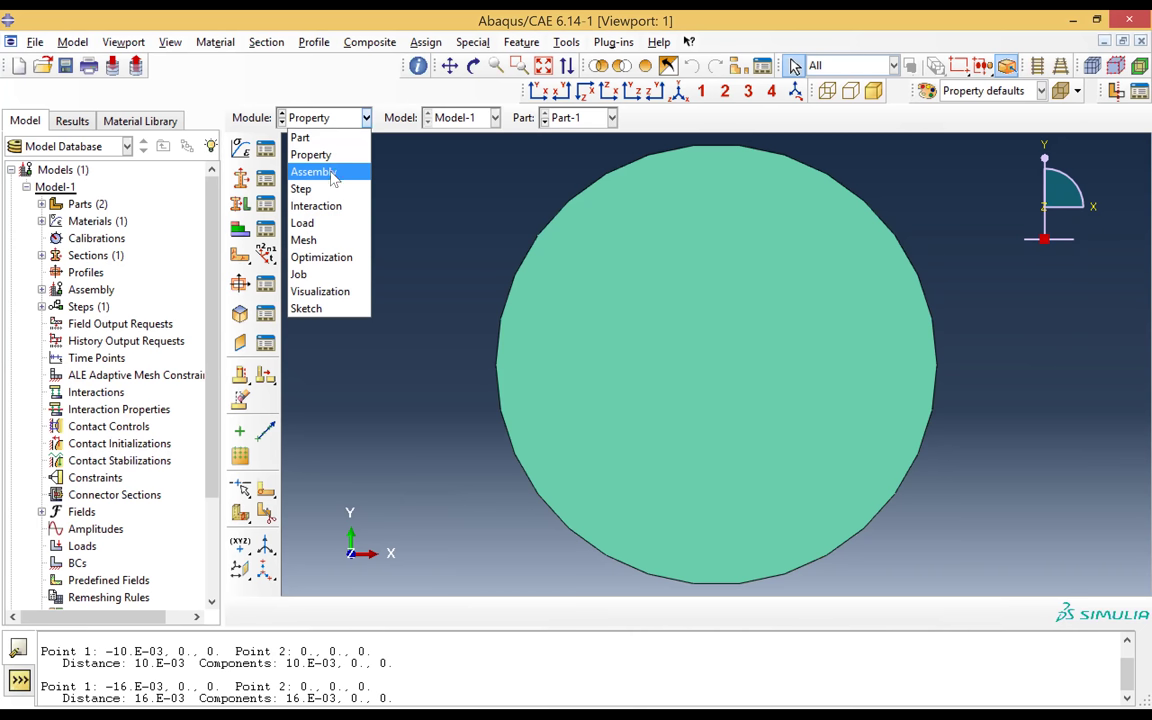
click(333, 174)
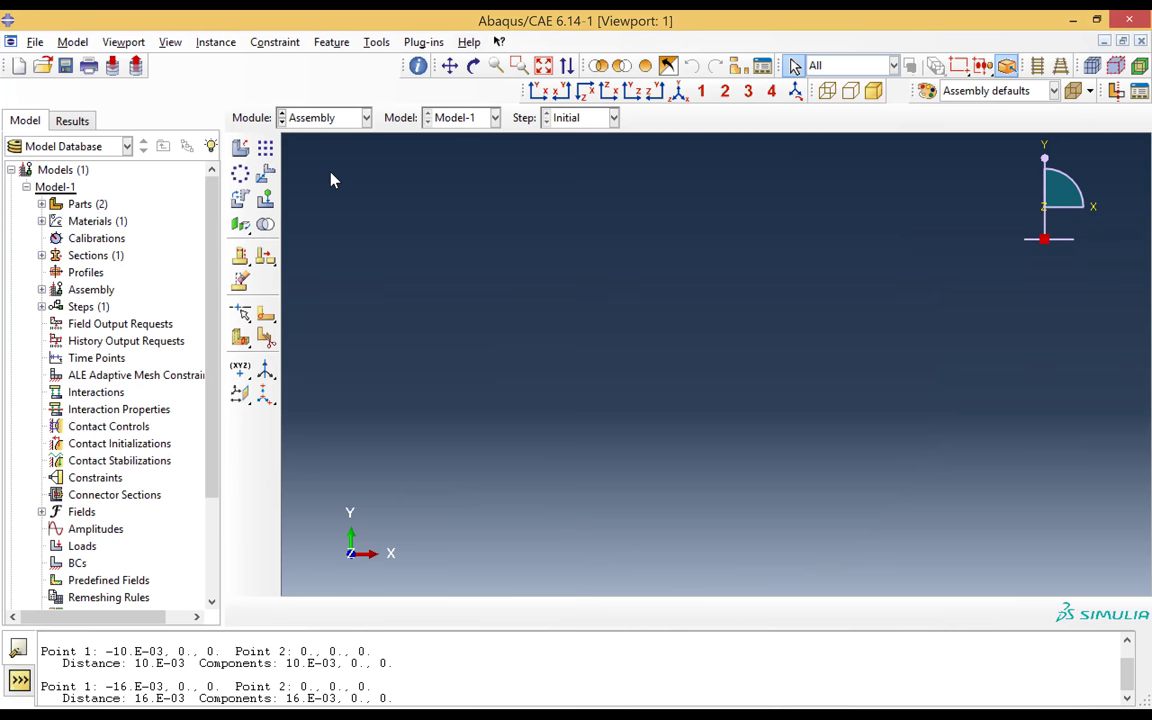
click(240, 148)
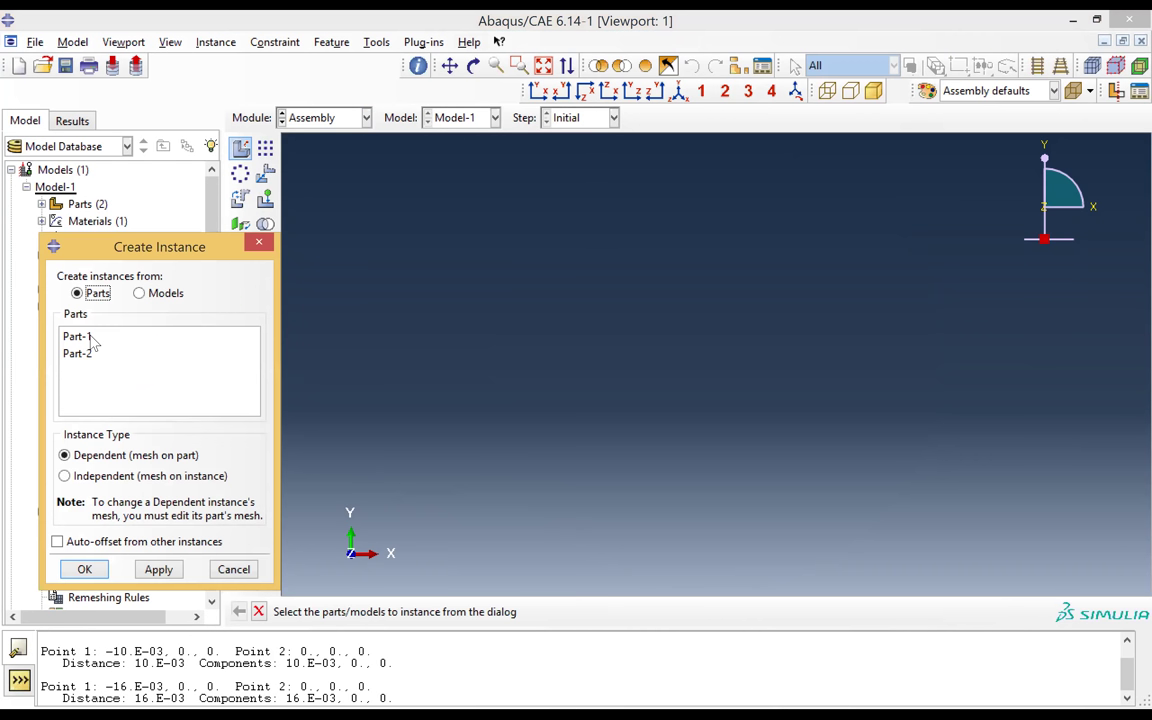
click(90, 338)
shift+click(88, 348)
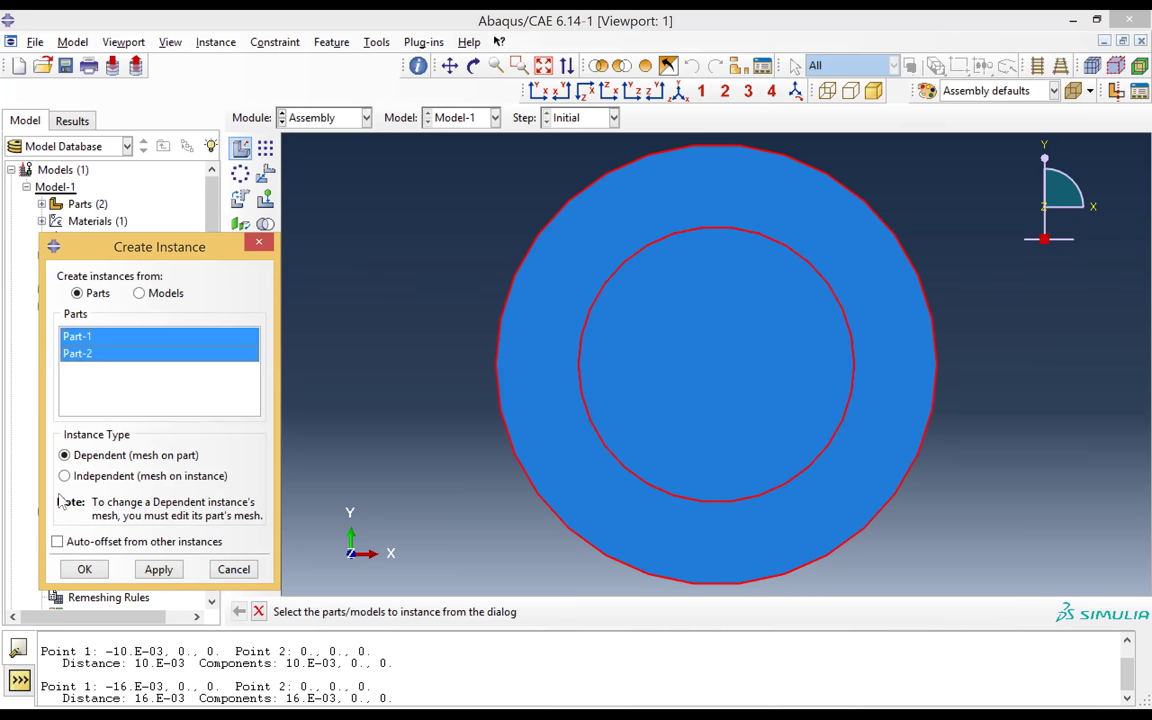
click(84, 570)
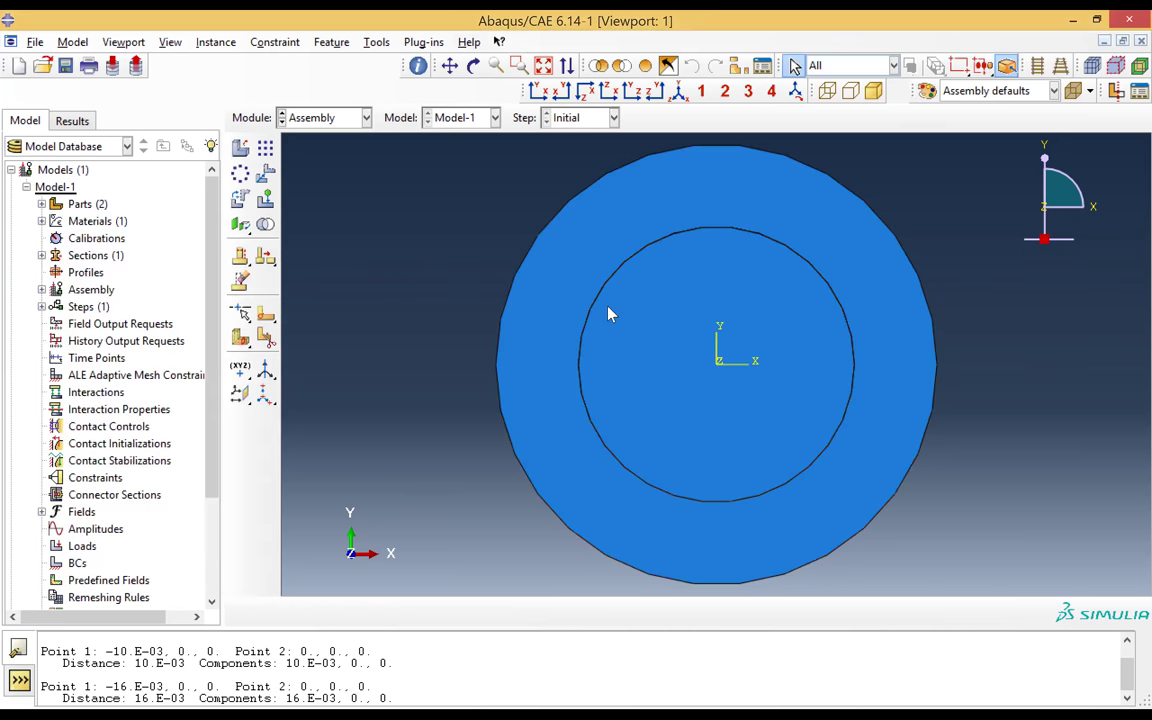
- Start the Translate Instance operation in the assembly
click(268, 176)
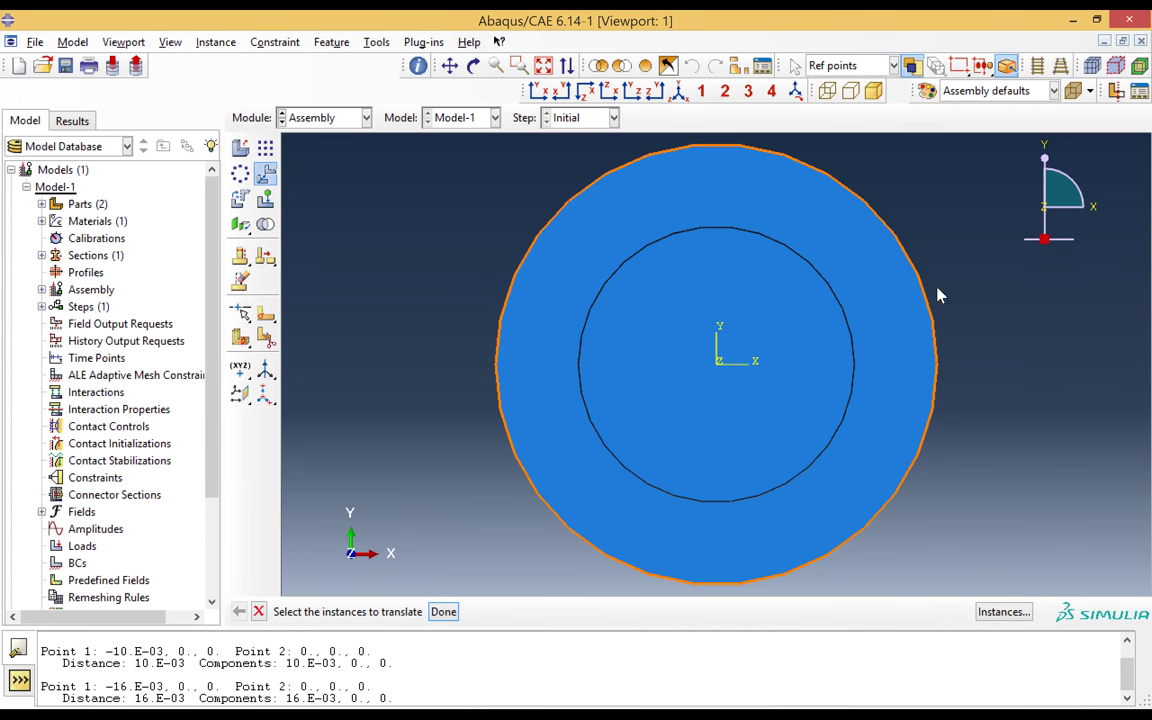
scroll(930, 262, up, 2)
scroll(930, 262, down, 3)
scroll(930, 262, down, 1)
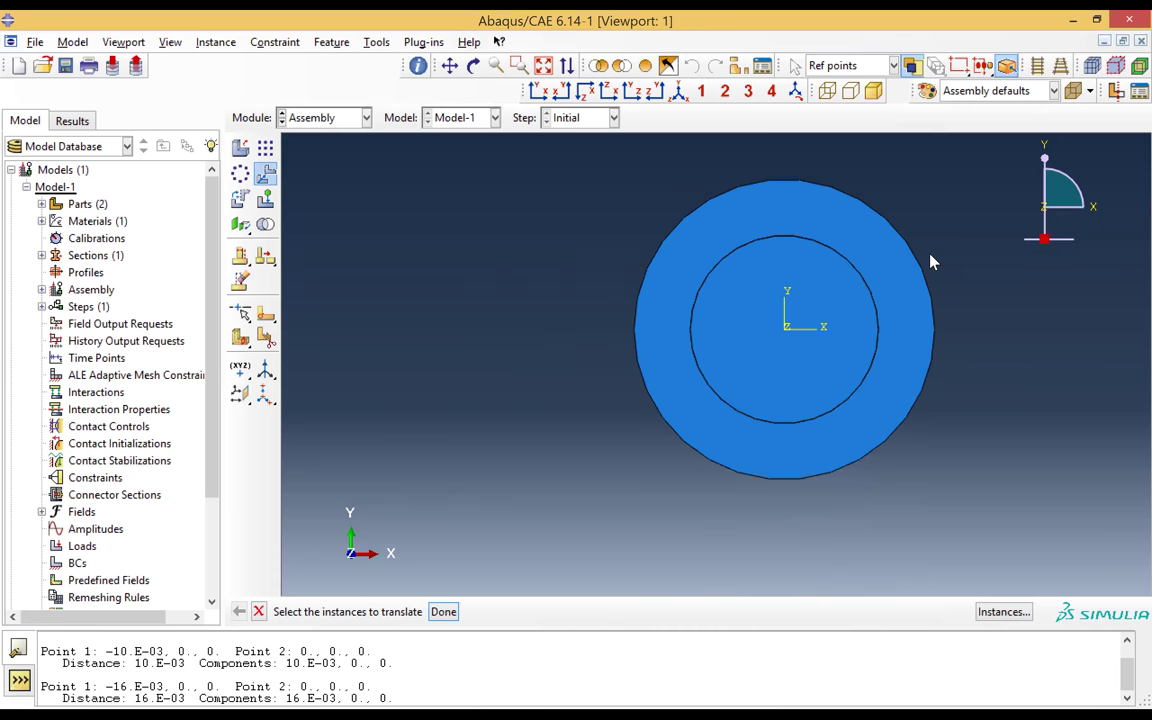
scroll(930, 262, up, 2)
scroll(930, 262, down, 1)
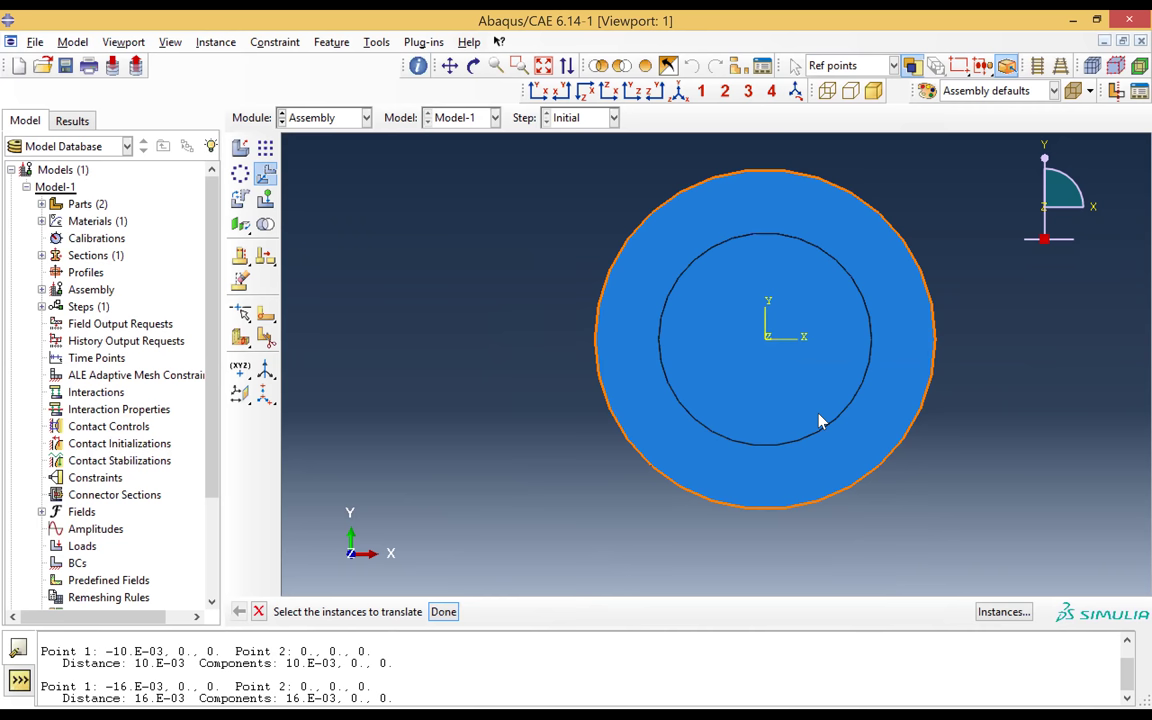
click(621, 66)
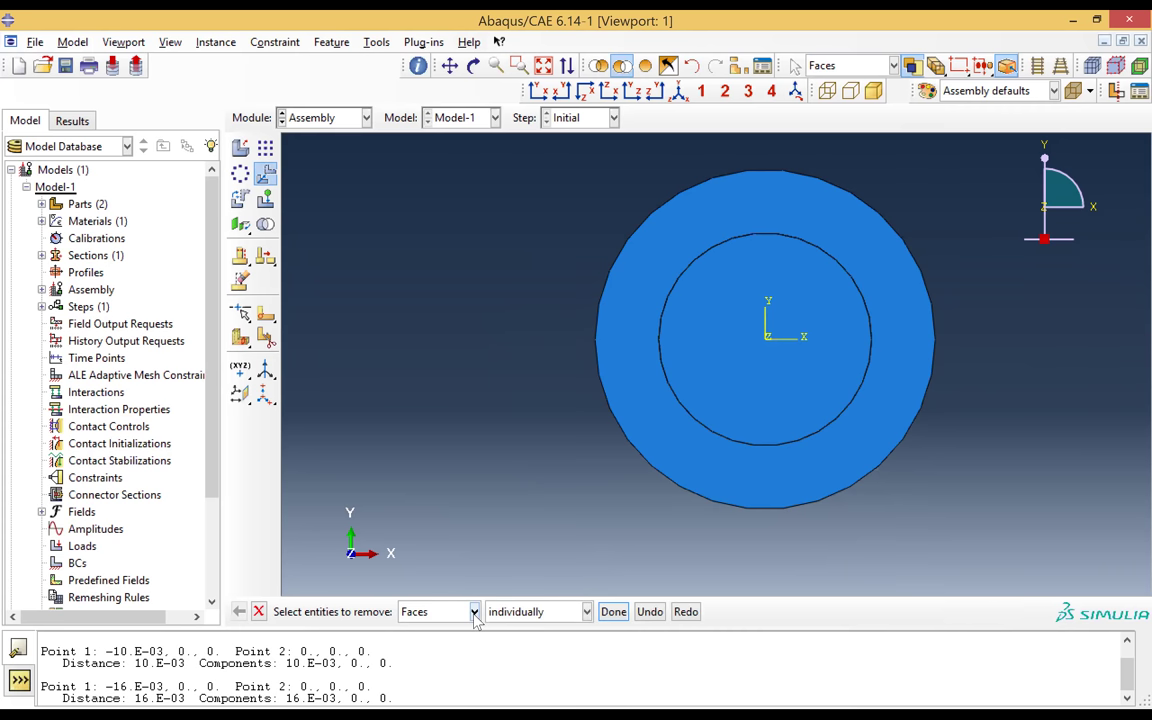
click(474, 612)
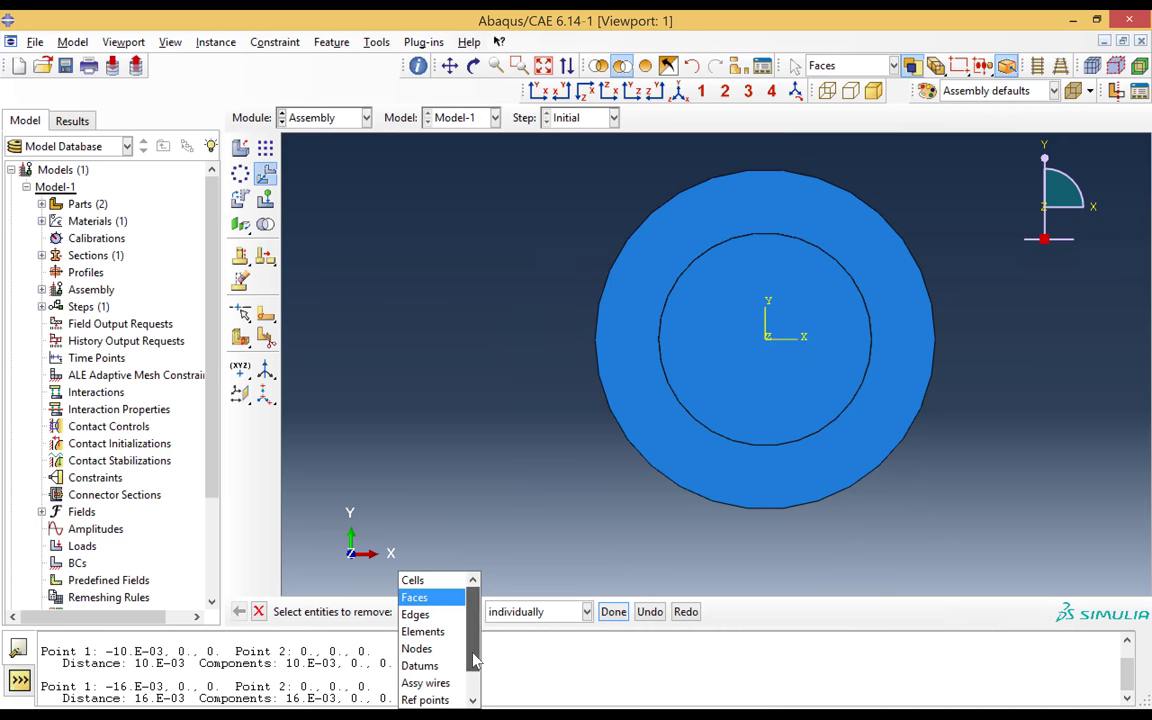
drag(475, 621, 468, 688)
click(425, 699)
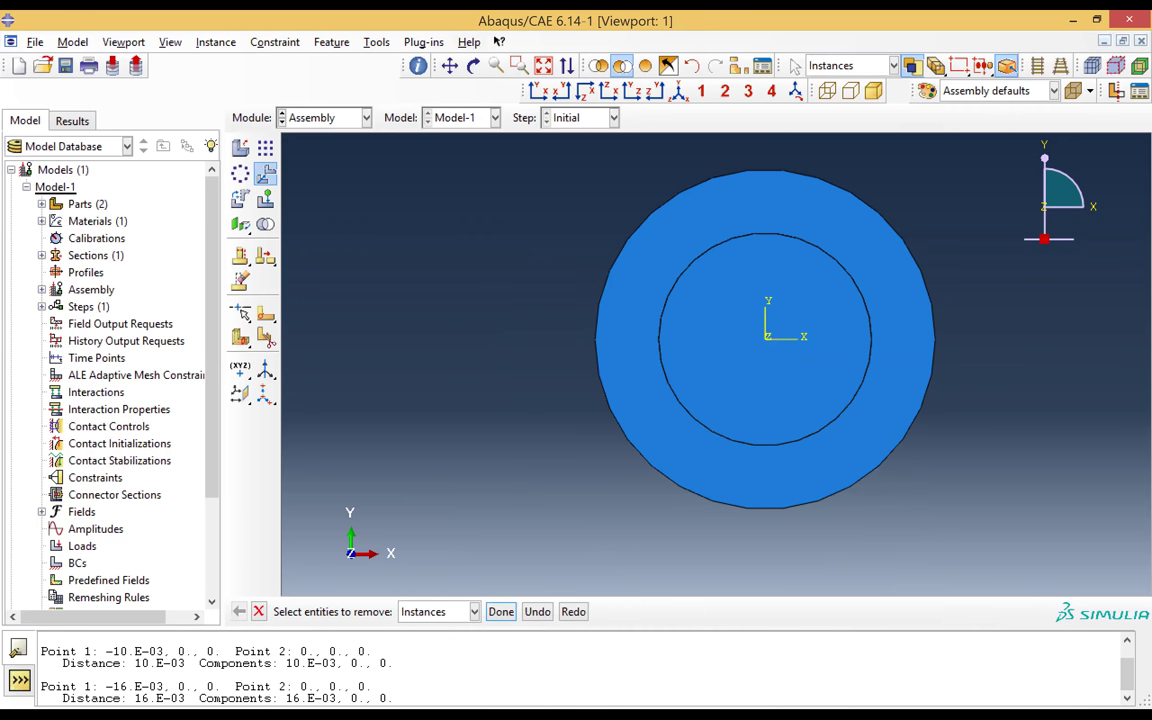
click(503, 615)
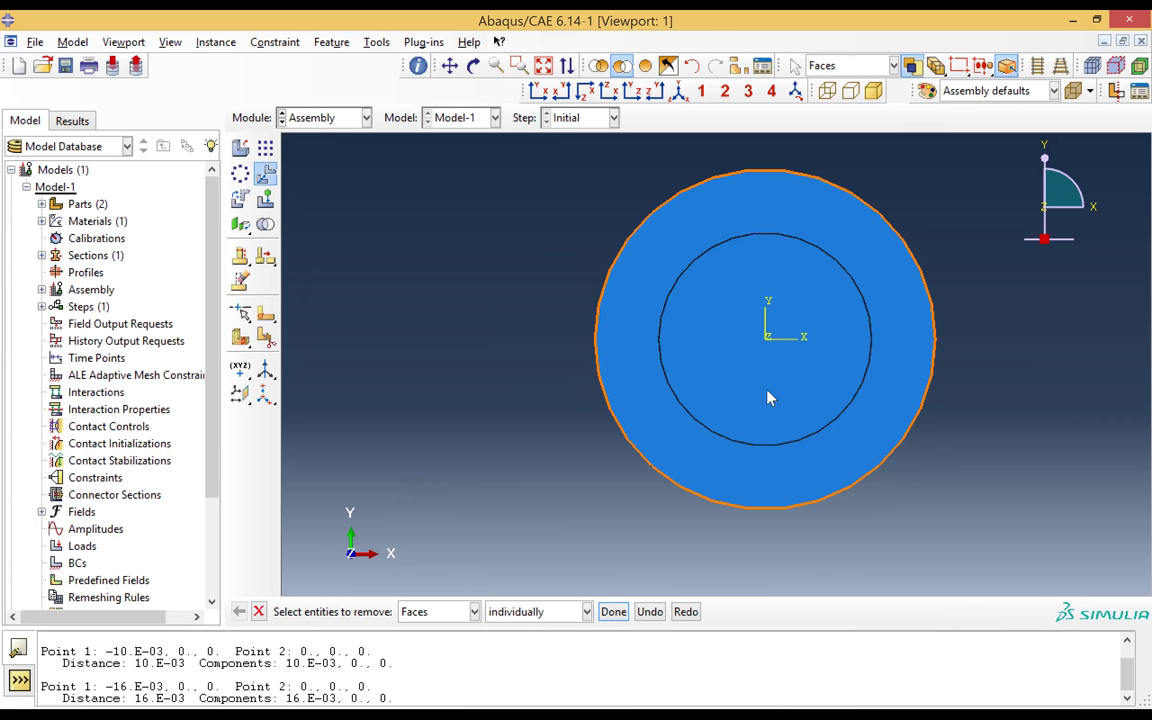
- Remove the larger circle's instance from the display and choose the smaller circle's instance for translation
click(437, 611)
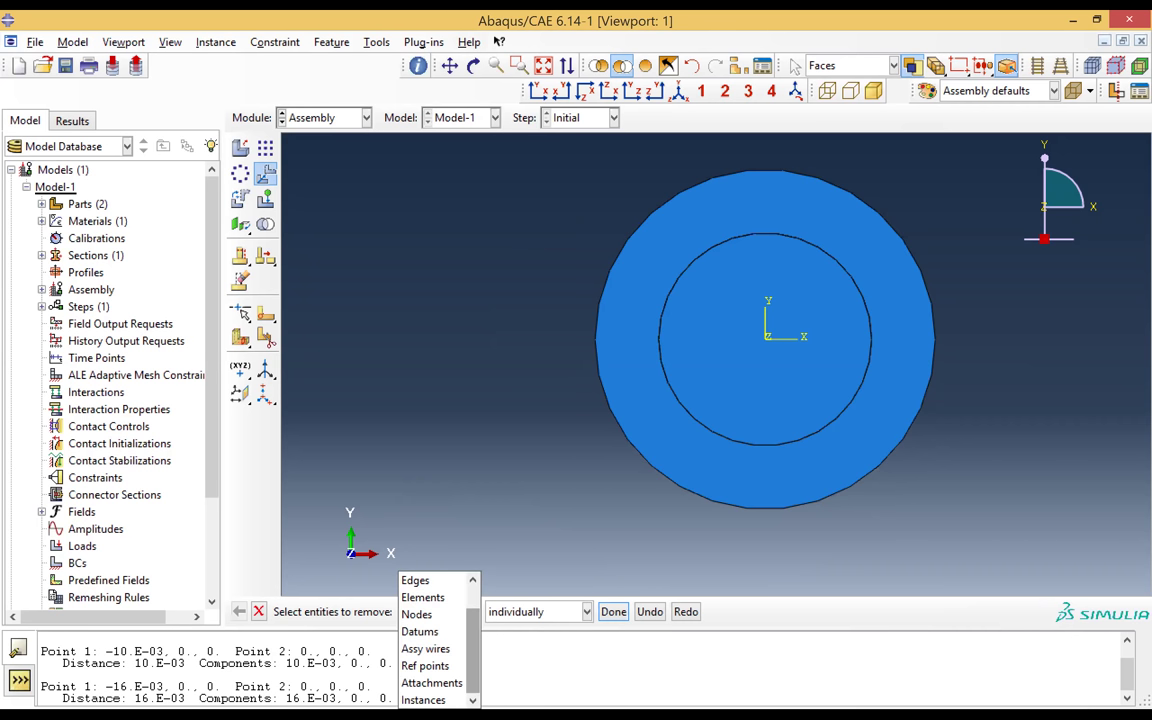
click(420, 684)
click(675, 294)
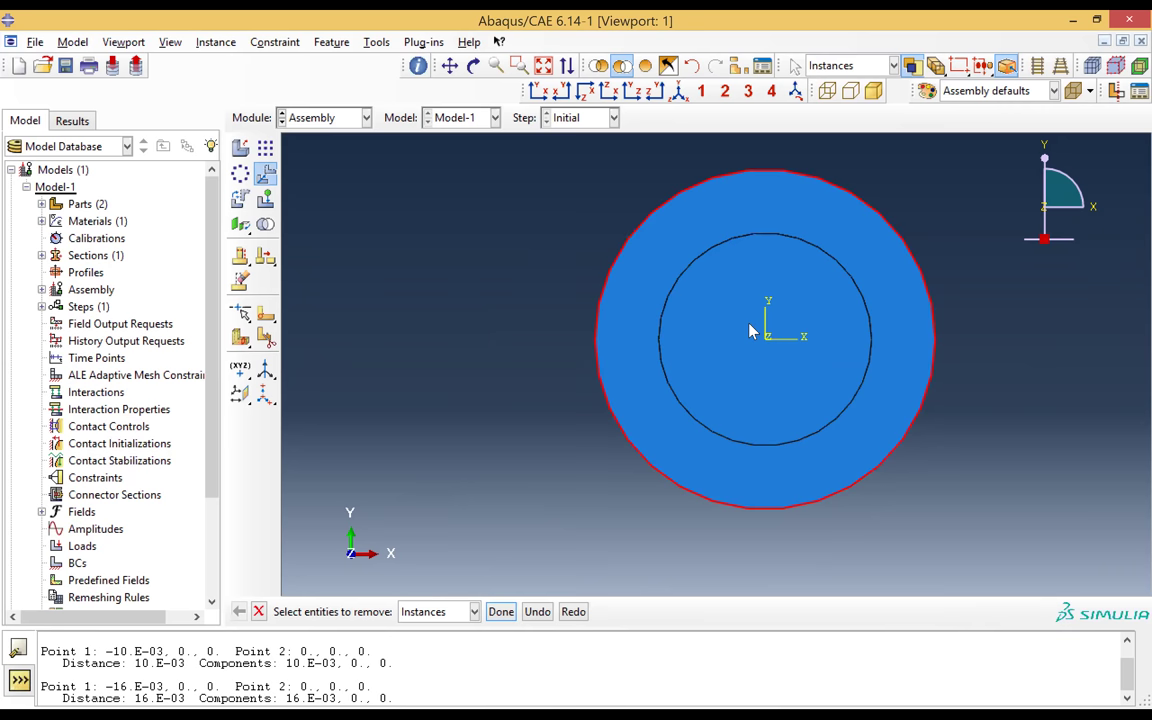
click(499, 613)
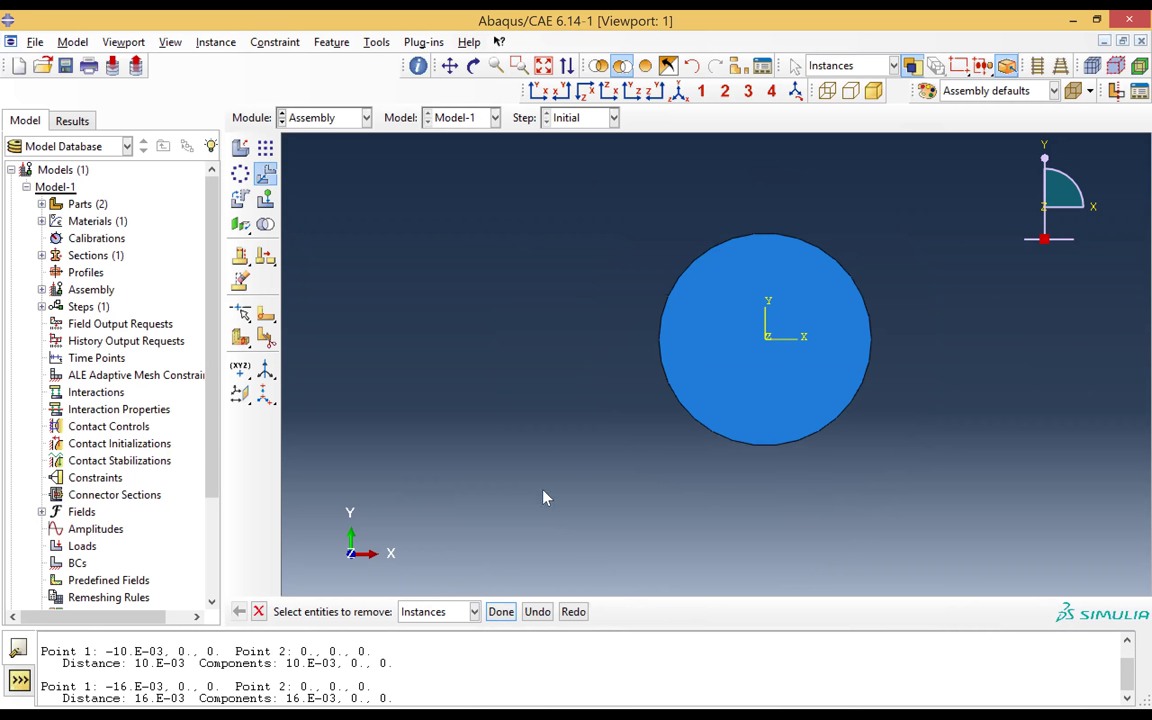
click(501, 612)
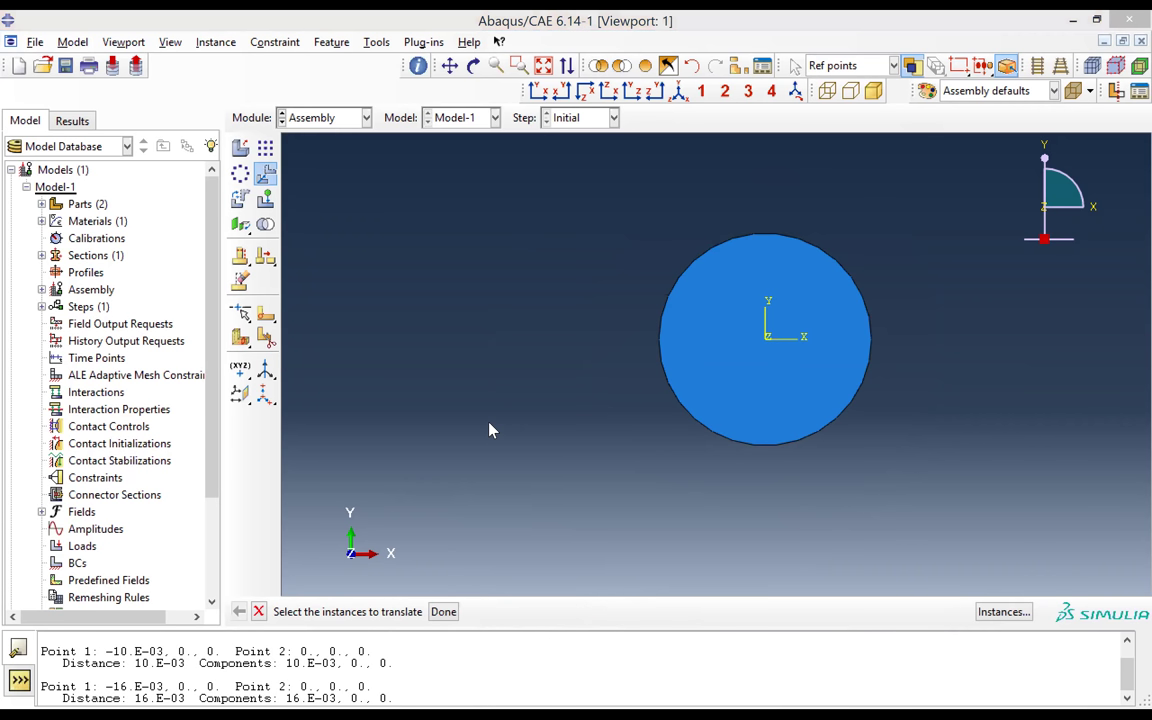
click(718, 392)
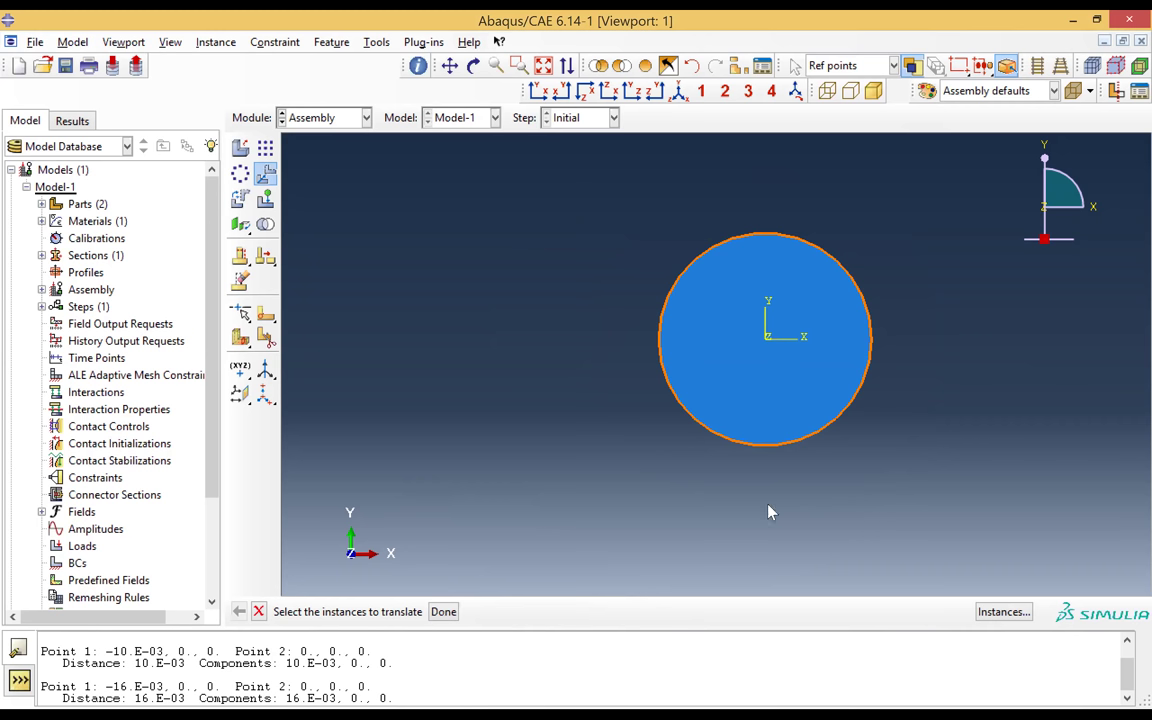
click(436, 613)
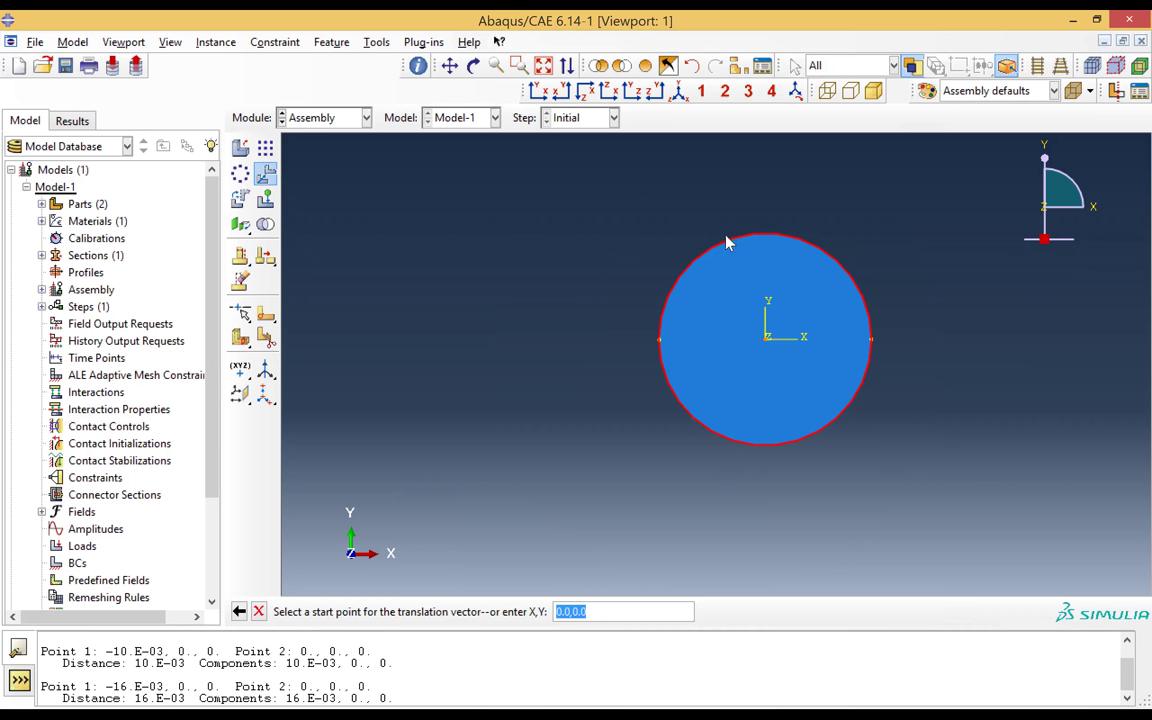
click(766, 338)
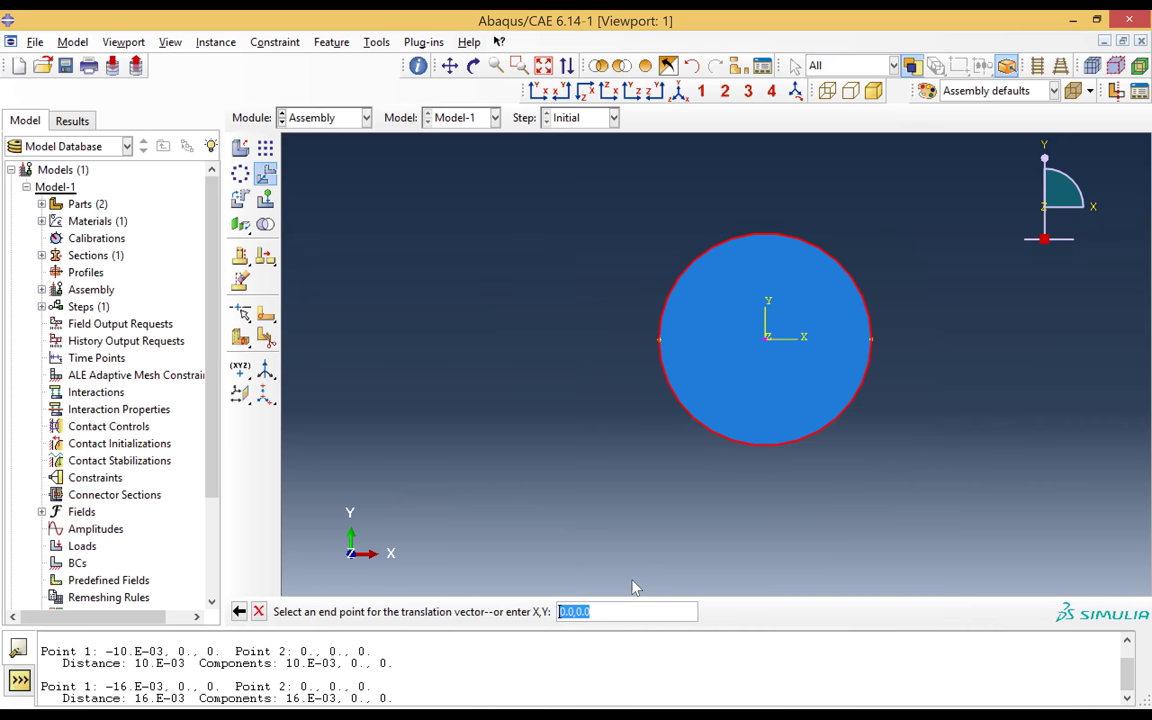
key(Return)
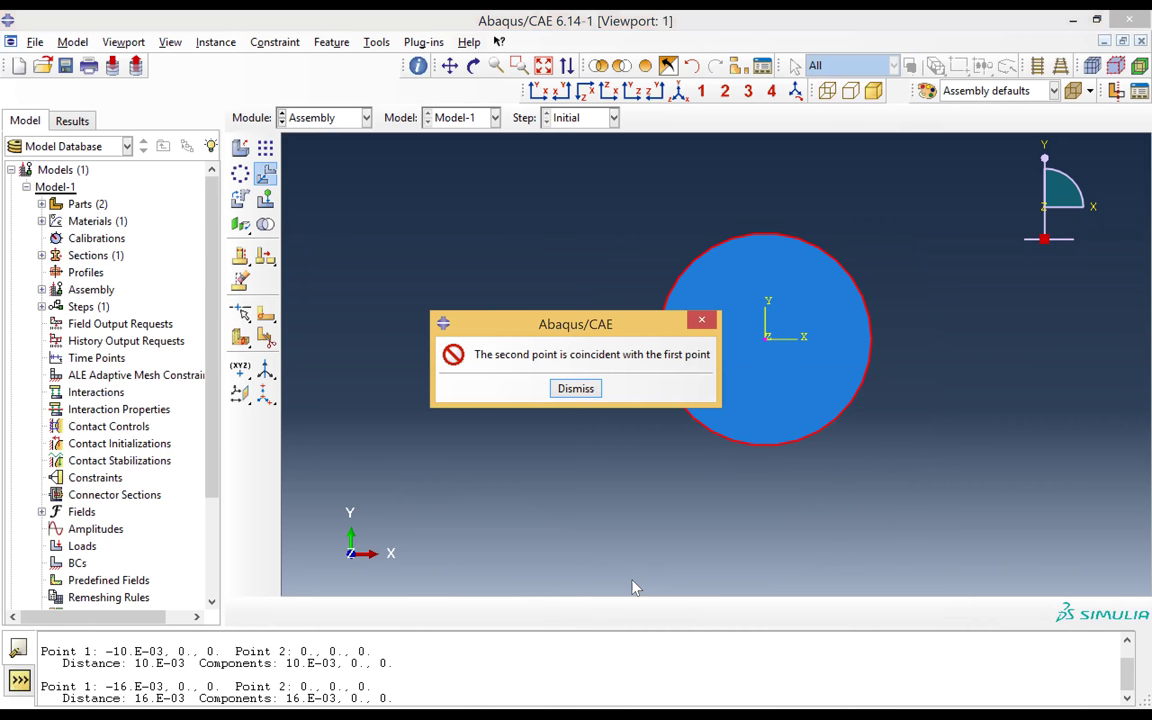
click(573, 390)
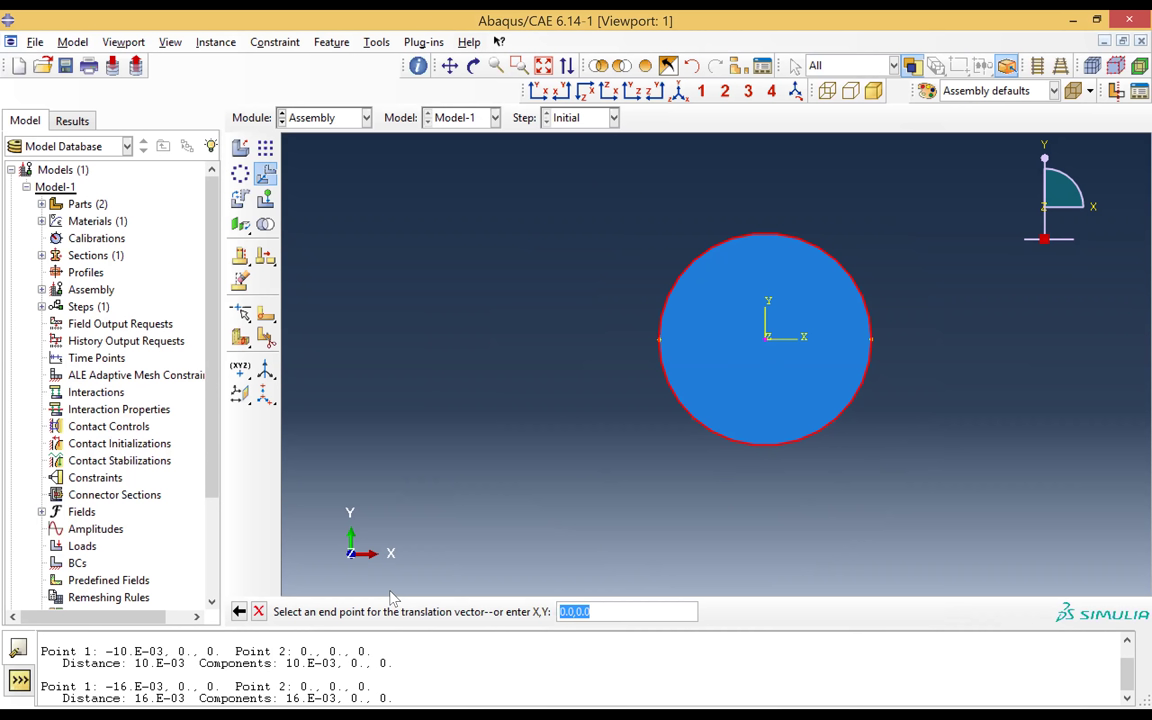
click(258, 613)
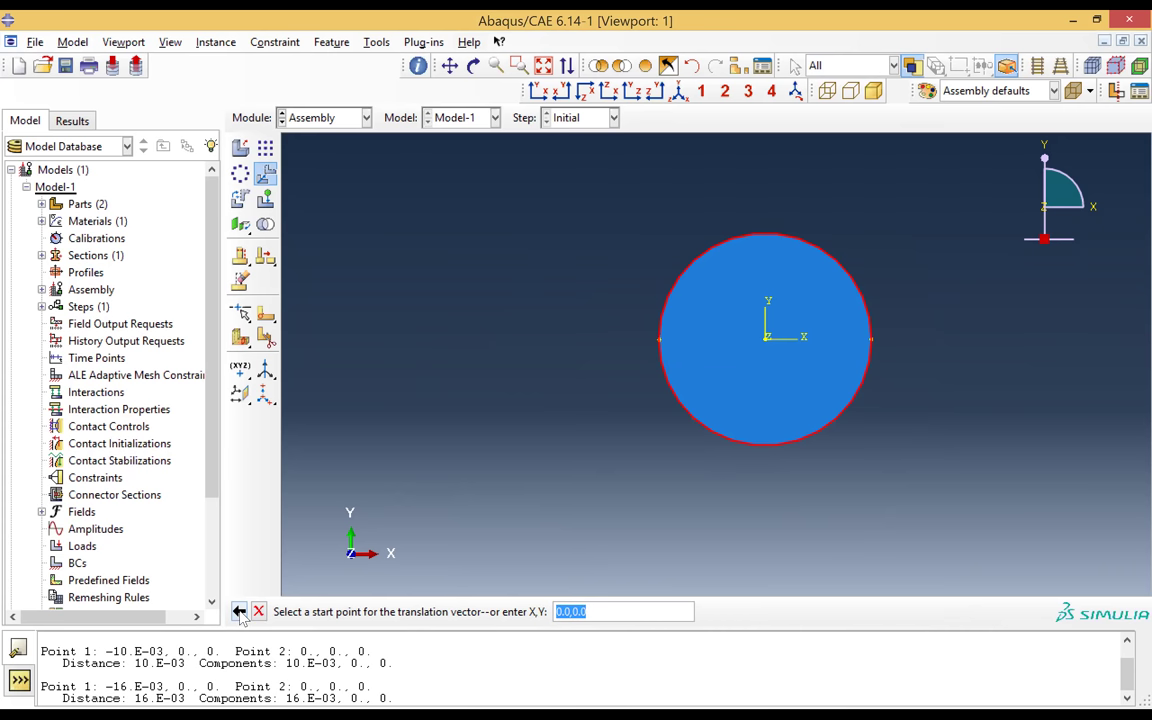
- Translate the smaller circle's instance from its center to end point 0.0,26e-3, restoring both instances to the display and confirming the position
click(768, 343)
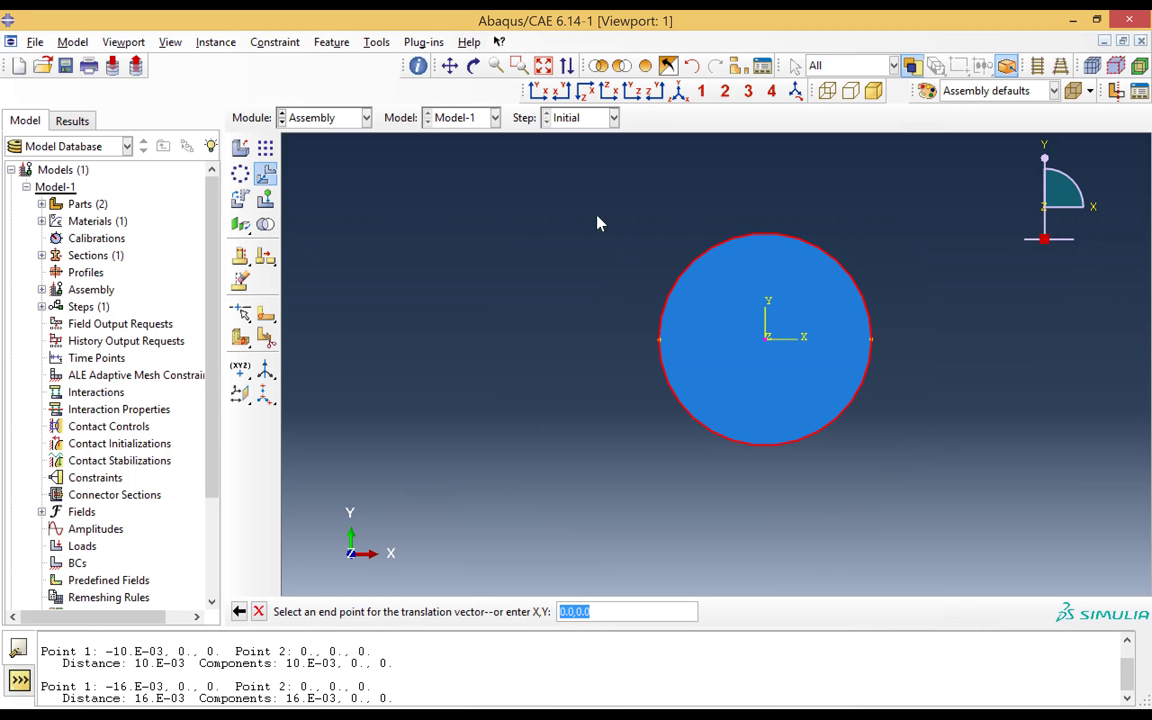
click(645, 65)
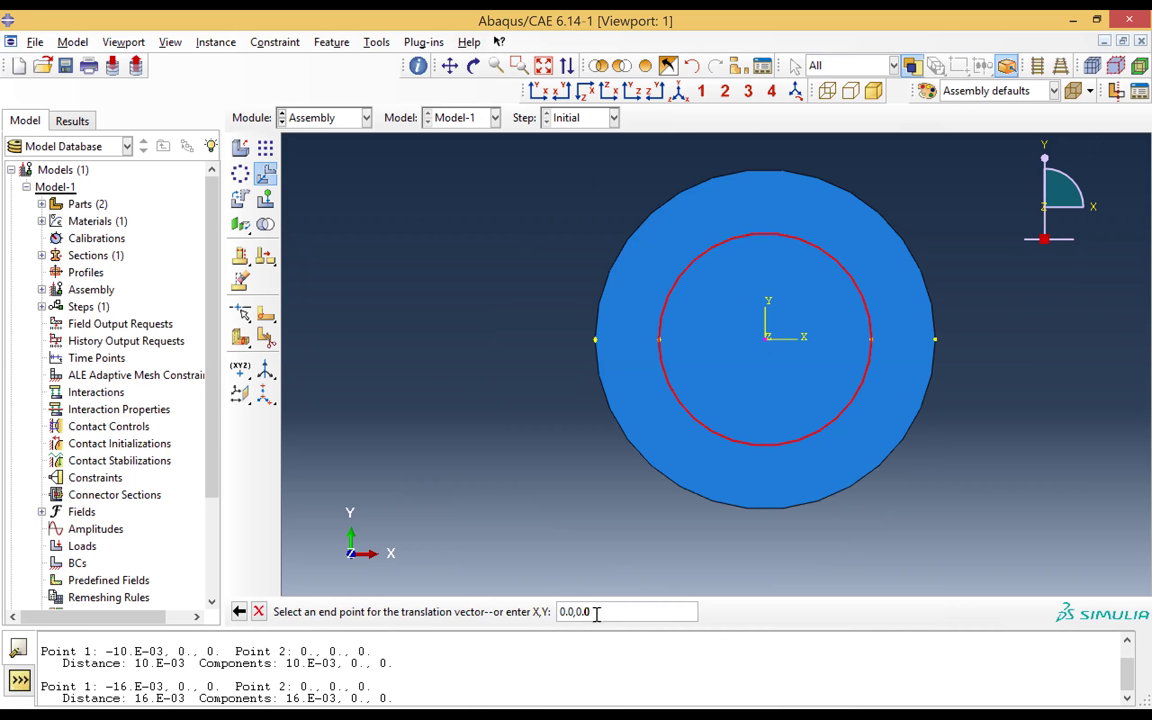
key(BackSpace)
key(BackSpace)
key(BackSpace)
key(BackSpace)
text(,26e-3)
key(Return)
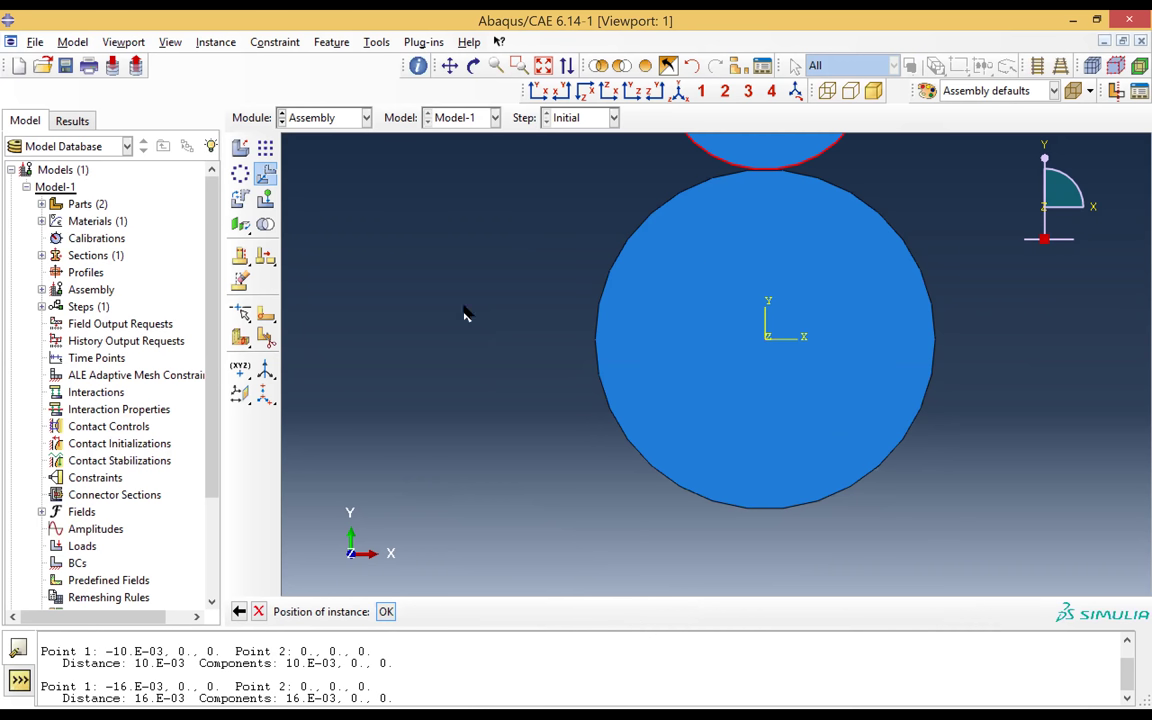
click(543, 65)
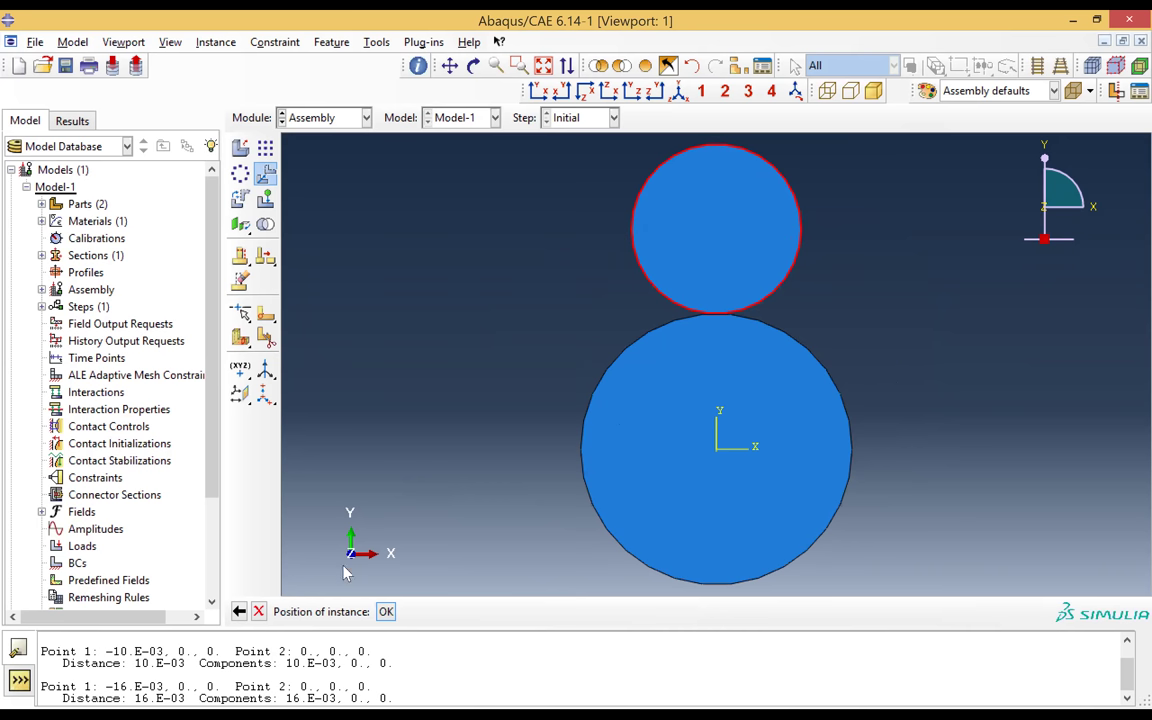
click(388, 616)
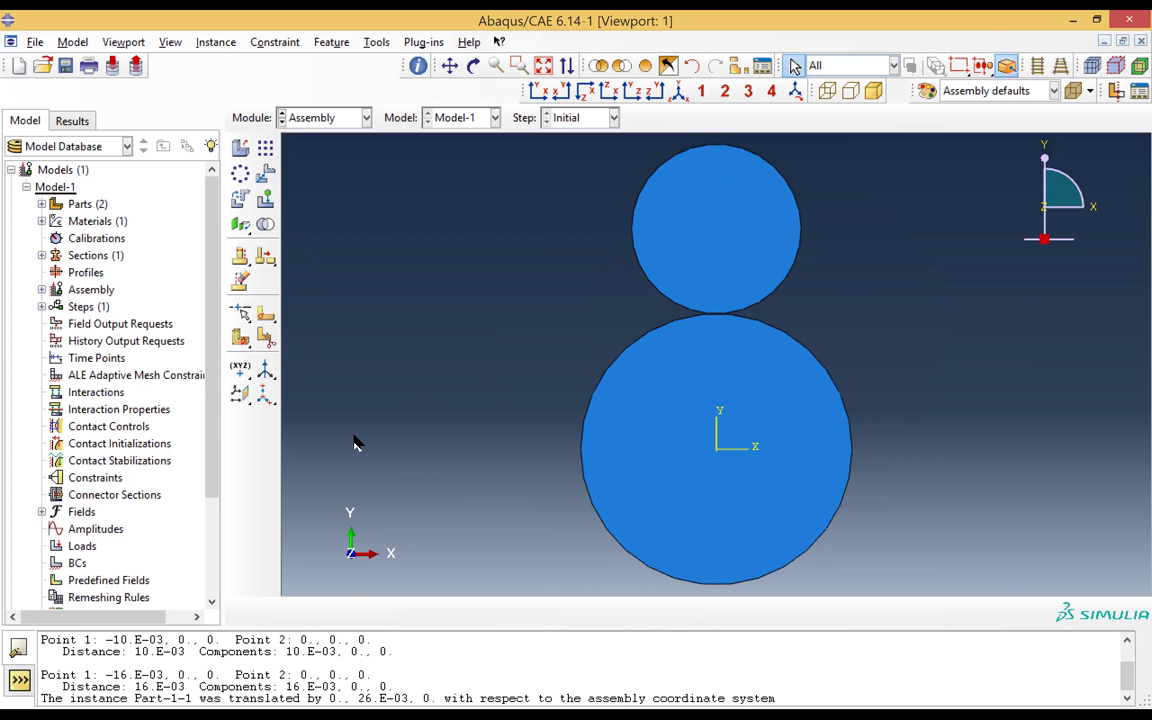
- Start a sketched face partition of Part-1 in the Property module and draw a horizontal line across the circle's full diameter
click(266, 317)
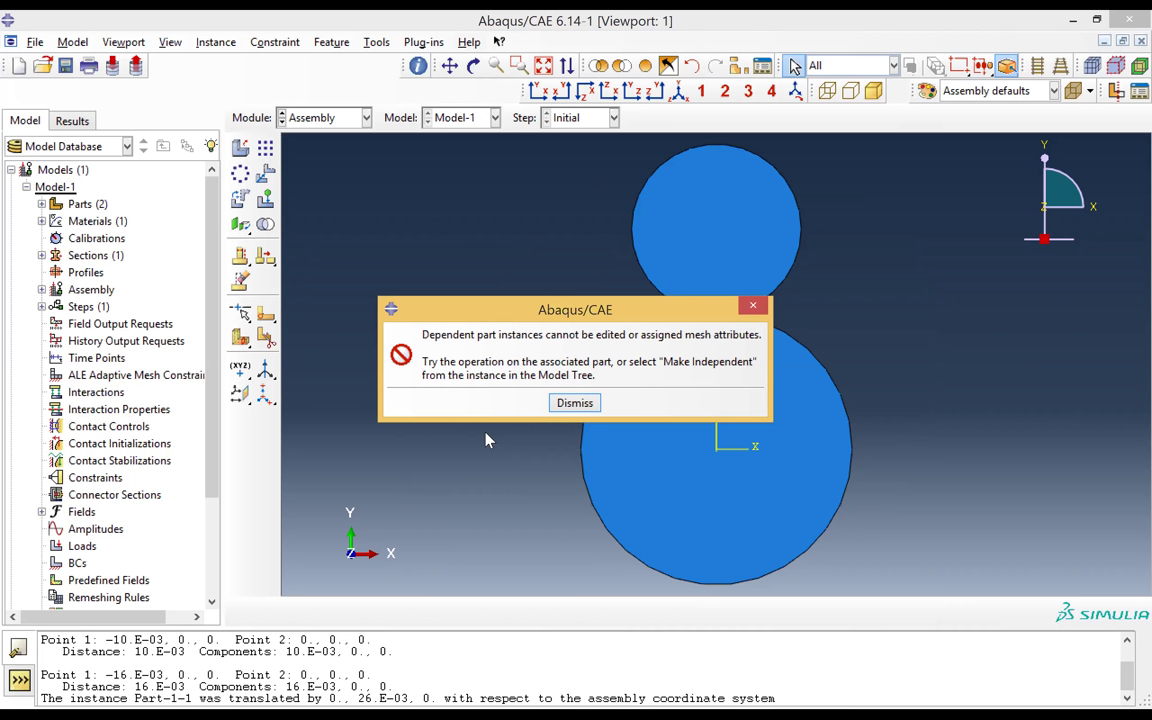
click(575, 404)
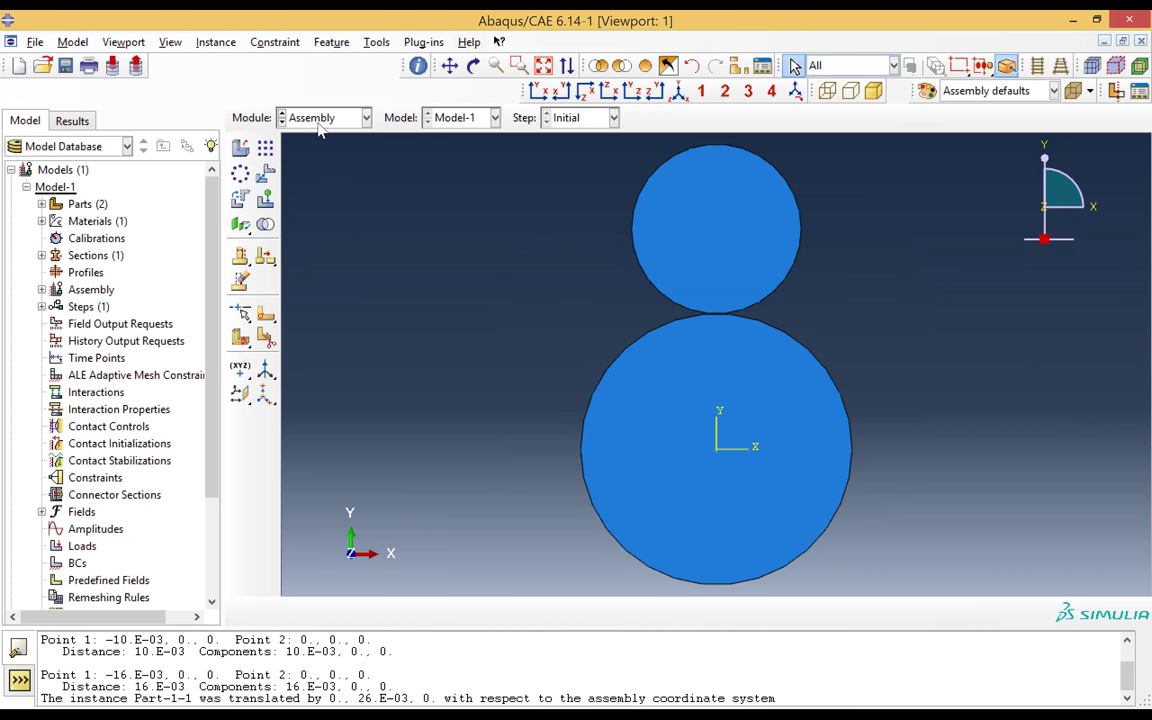
click(330, 117)
click(323, 157)
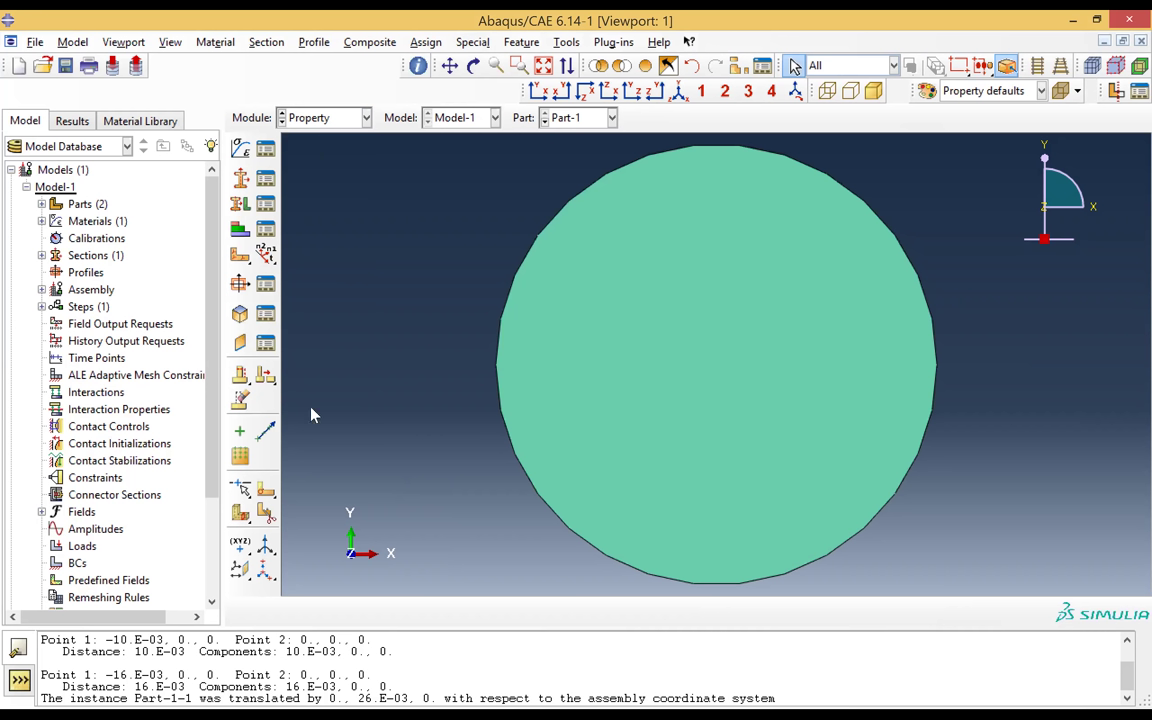
click(266, 490)
click(265, 150)
click(497, 366)
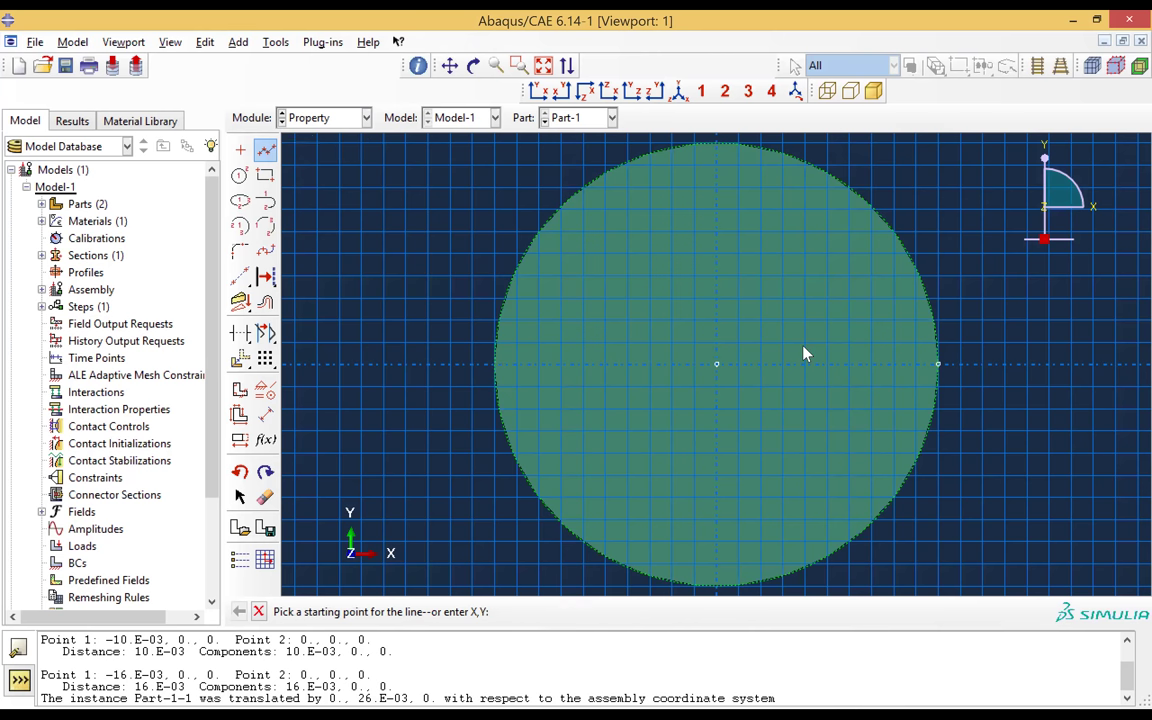
click(937, 367)
key(Escape)
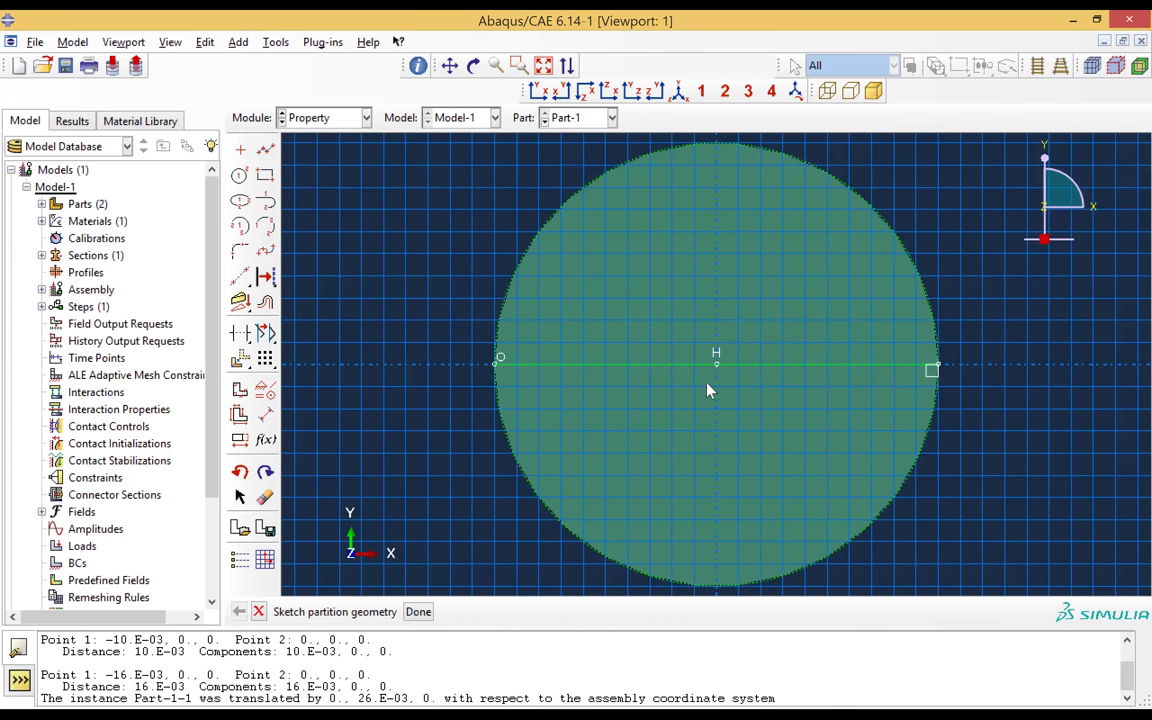
- Add a vertical line across Part-1's full diameter and complete the partition of its face into quadrants
click(265, 150)
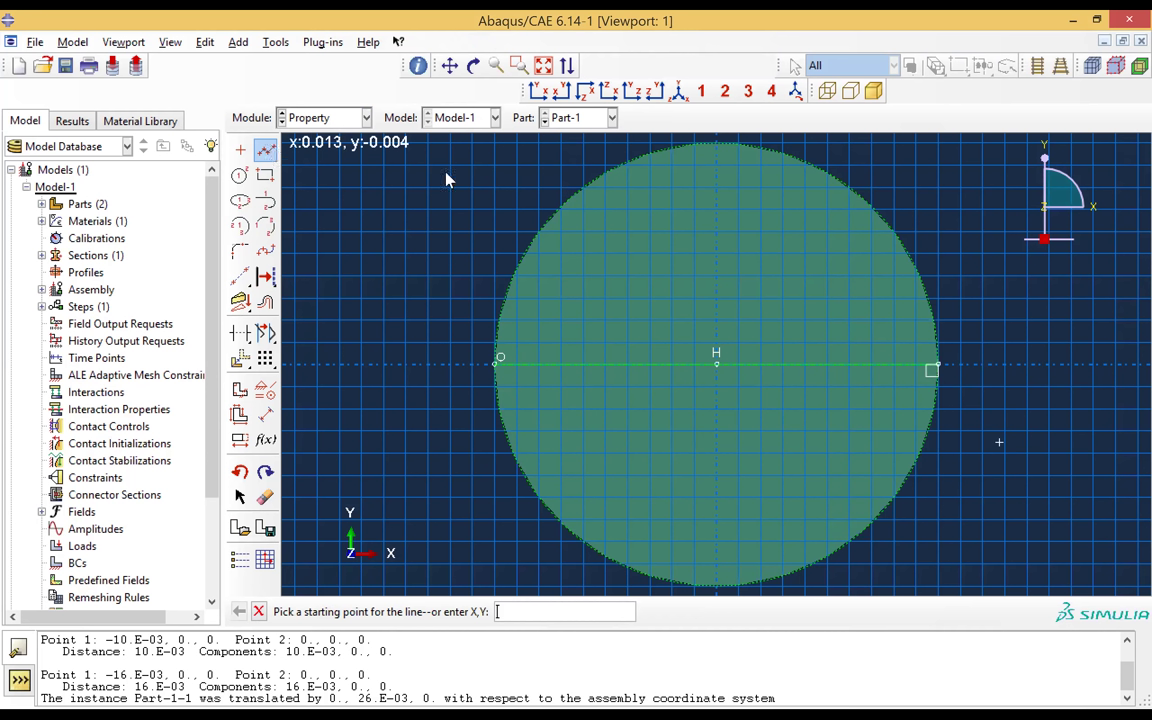
click(717, 145)
click(715, 592)
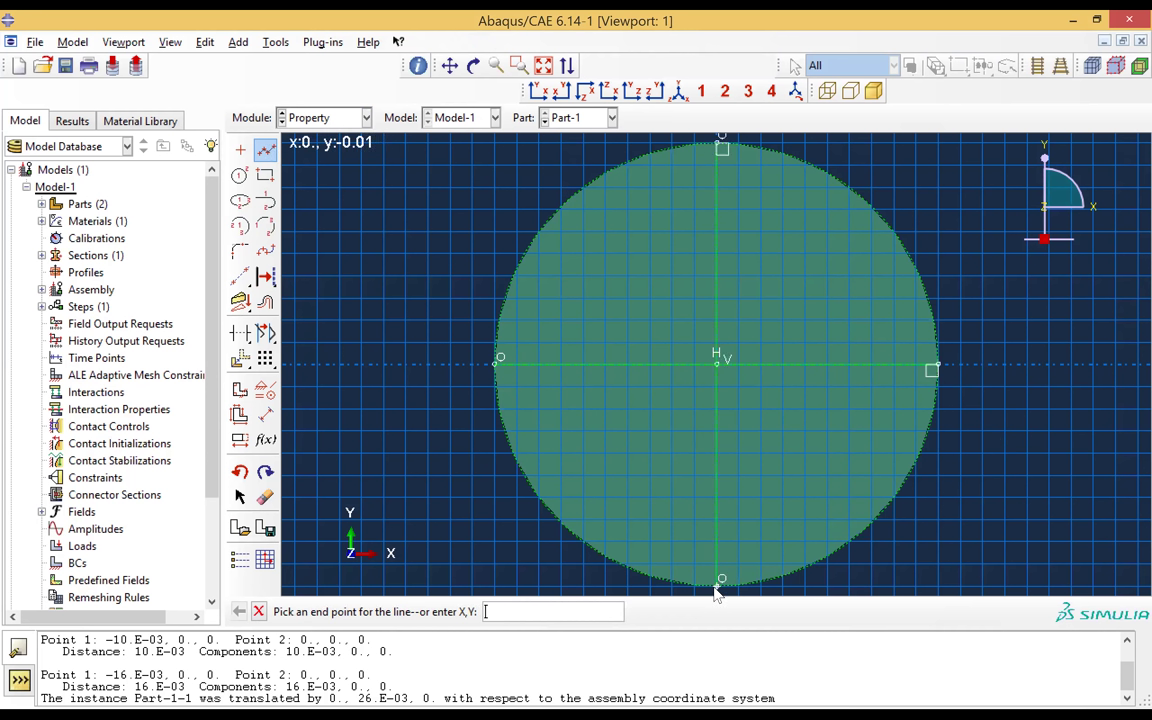
middle_click(715, 594)
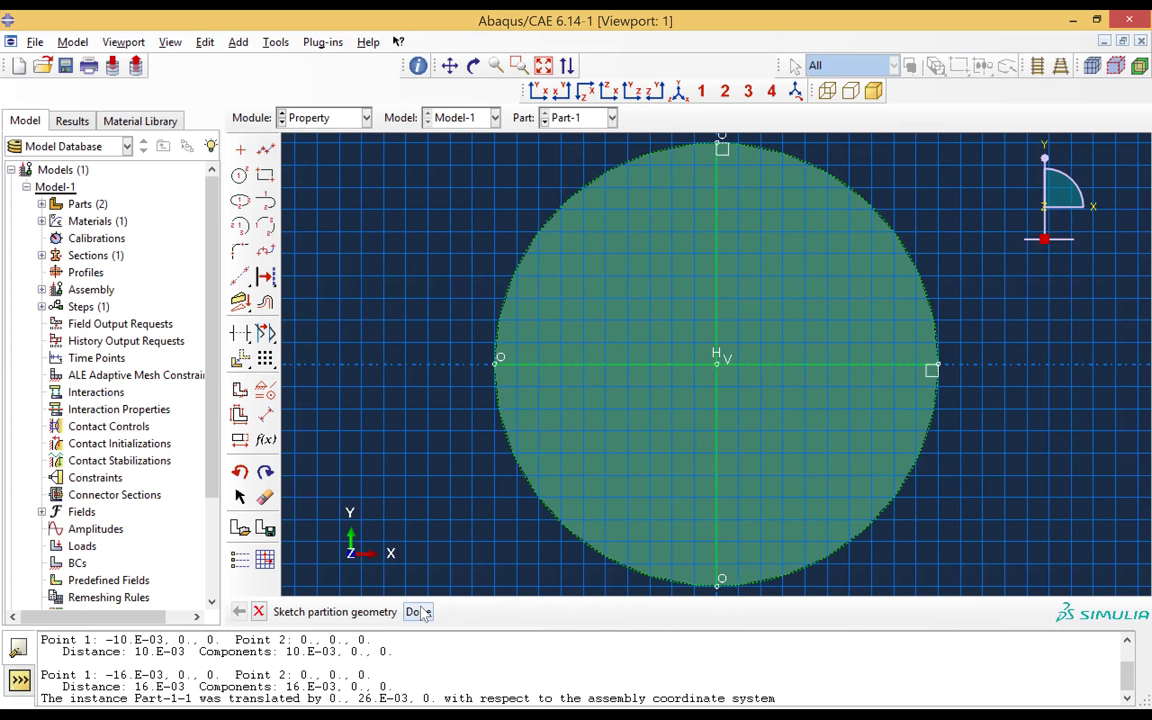
click(422, 611)
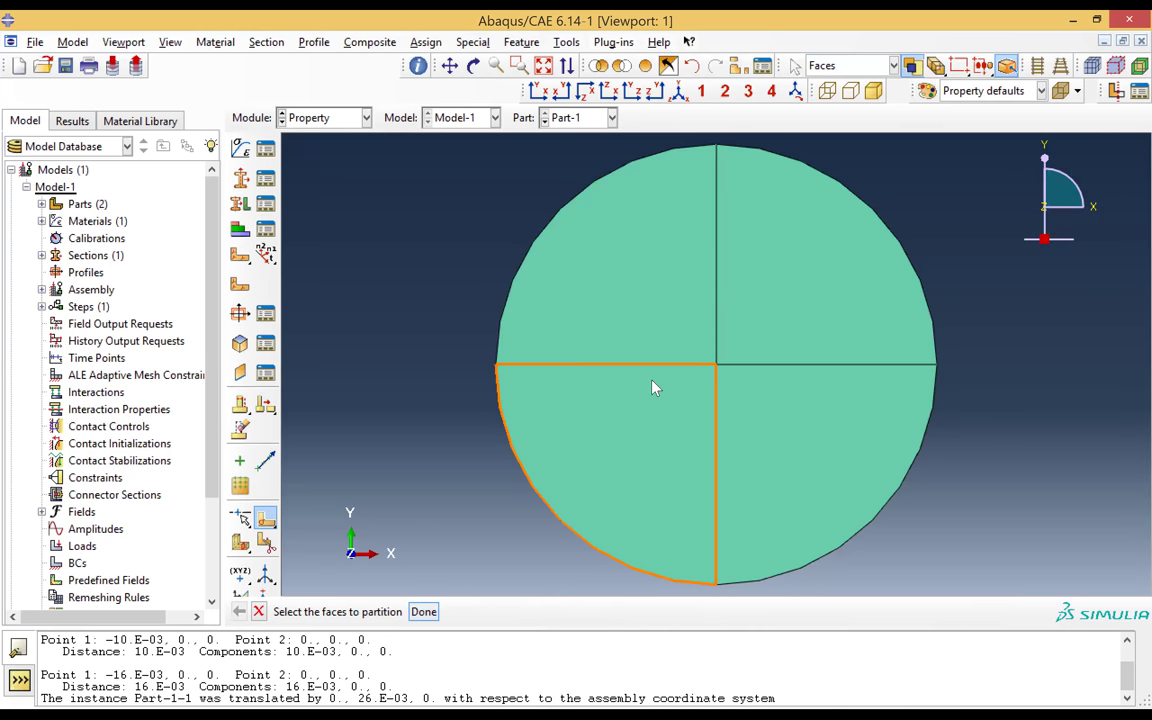
- Start a sketched face partition of Part-2 and draw a horizontal line across the circle's full diameter
click(578, 119)
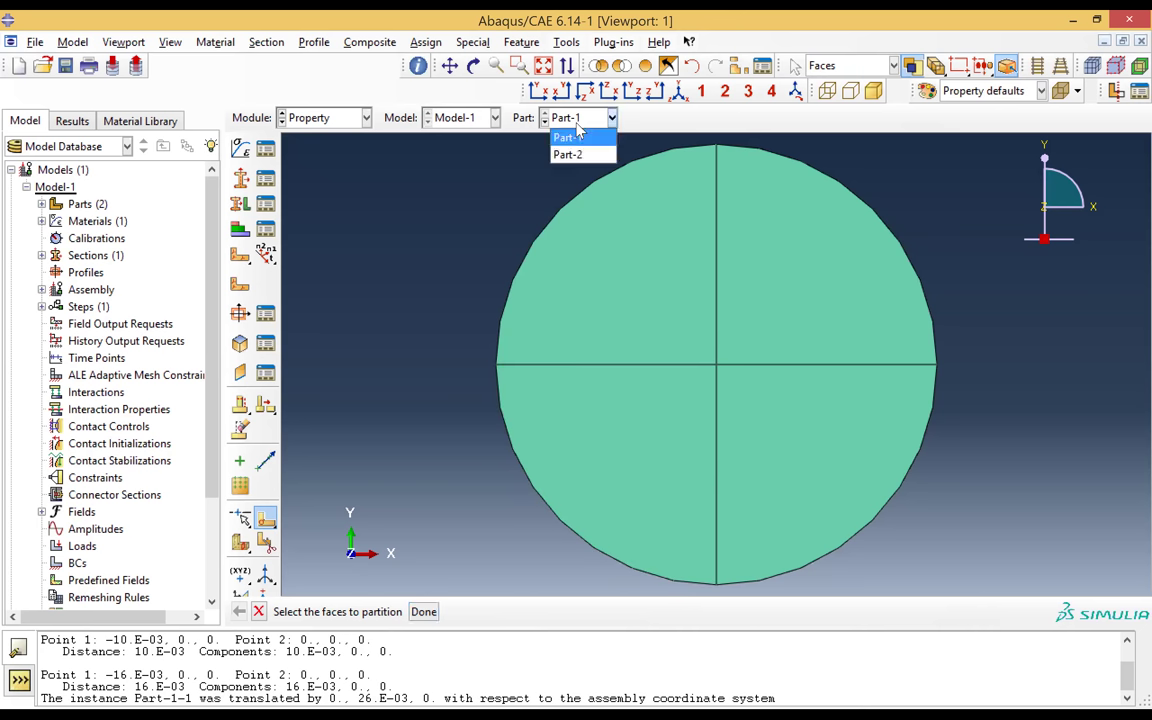
click(577, 156)
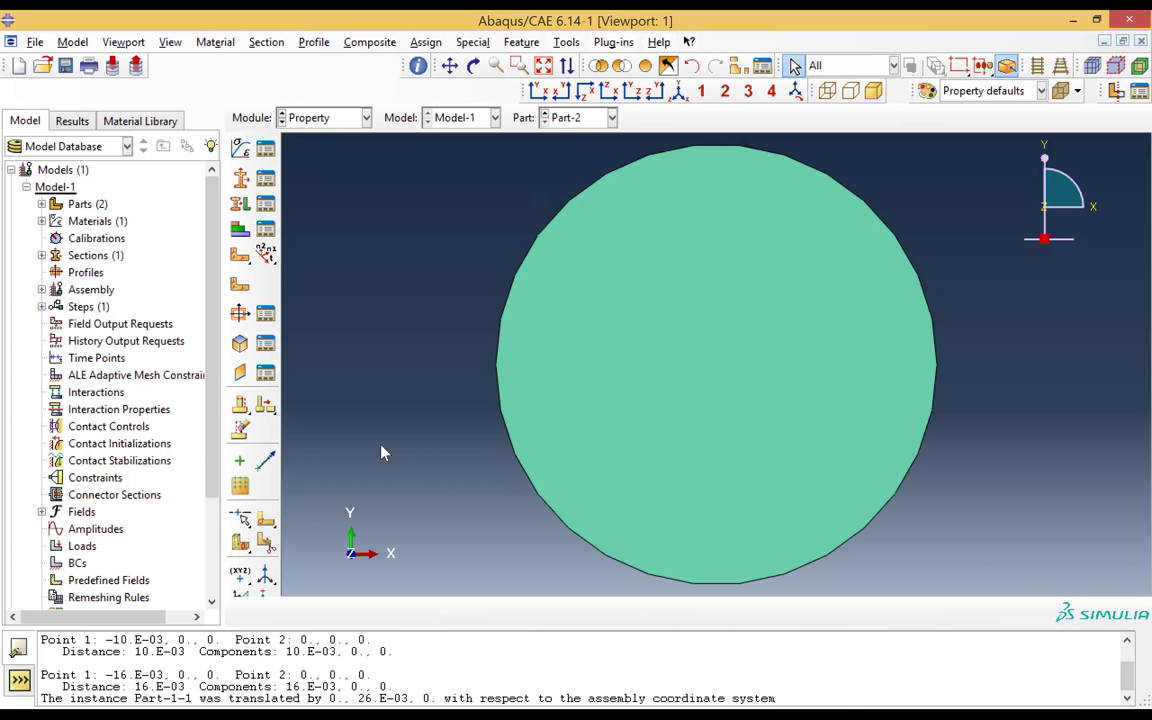
click(263, 520)
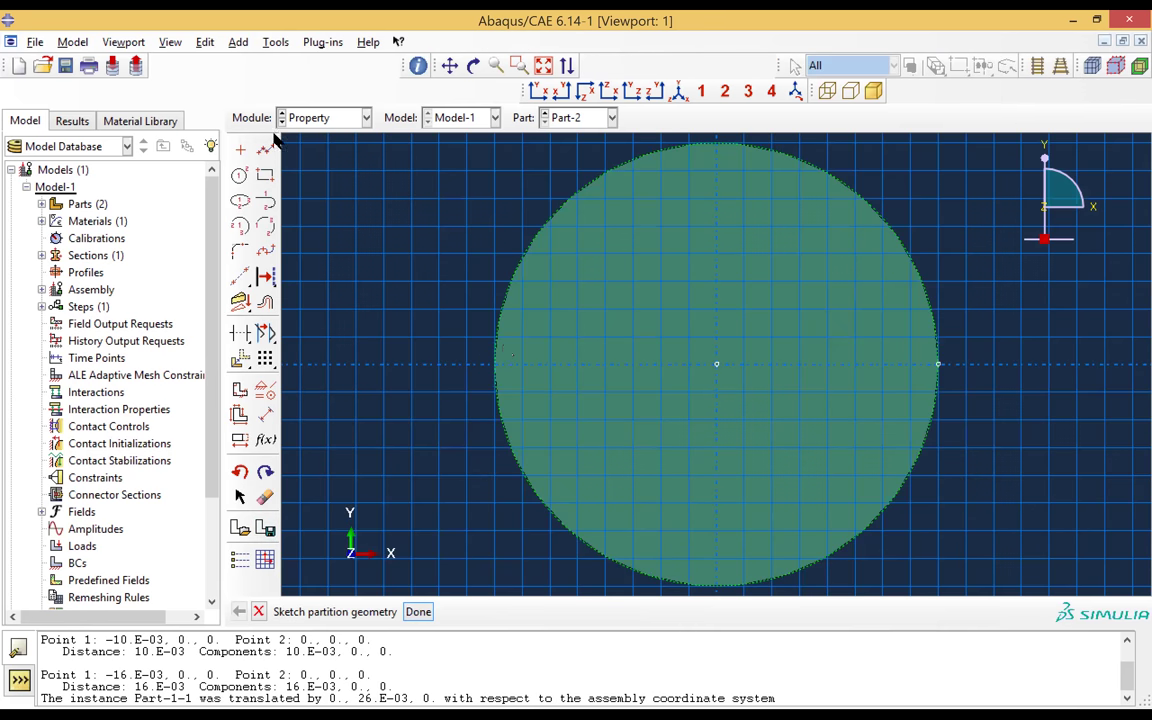
click(265, 149)
click(496, 366)
click(935, 371)
key(Escape)
- Add a vertical line across Part-2's full diameter and complete the partition of its face into quadrants
click(265, 149)
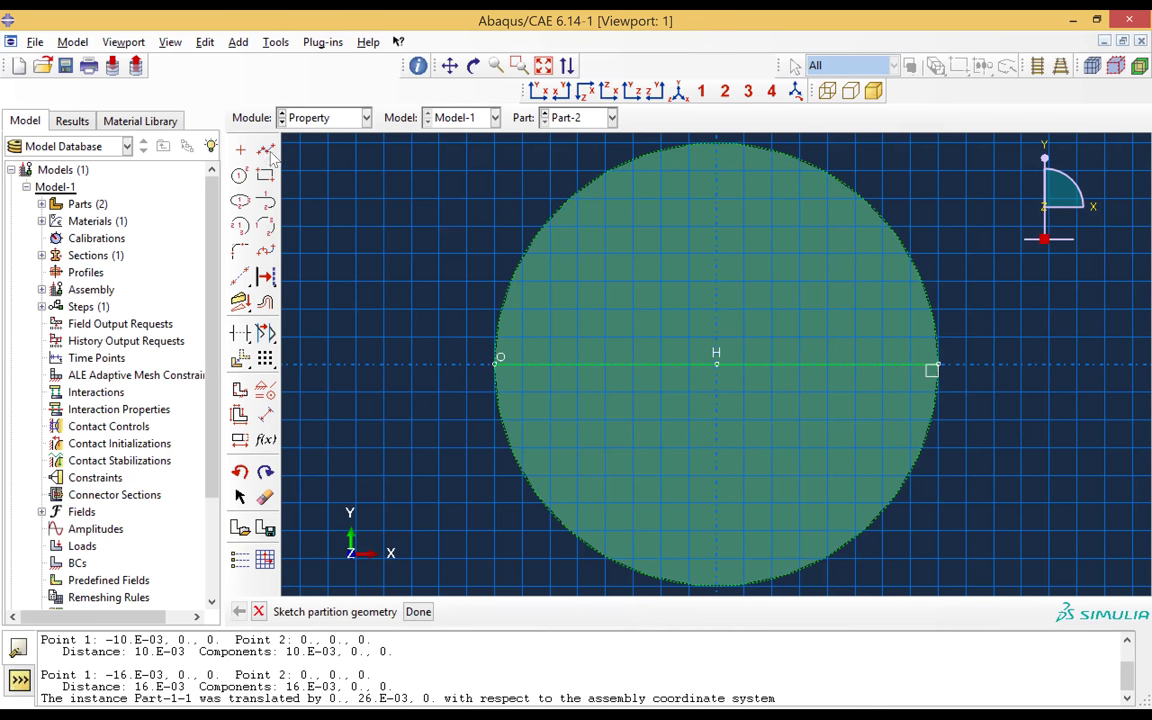
click(716, 145)
click(721, 584)
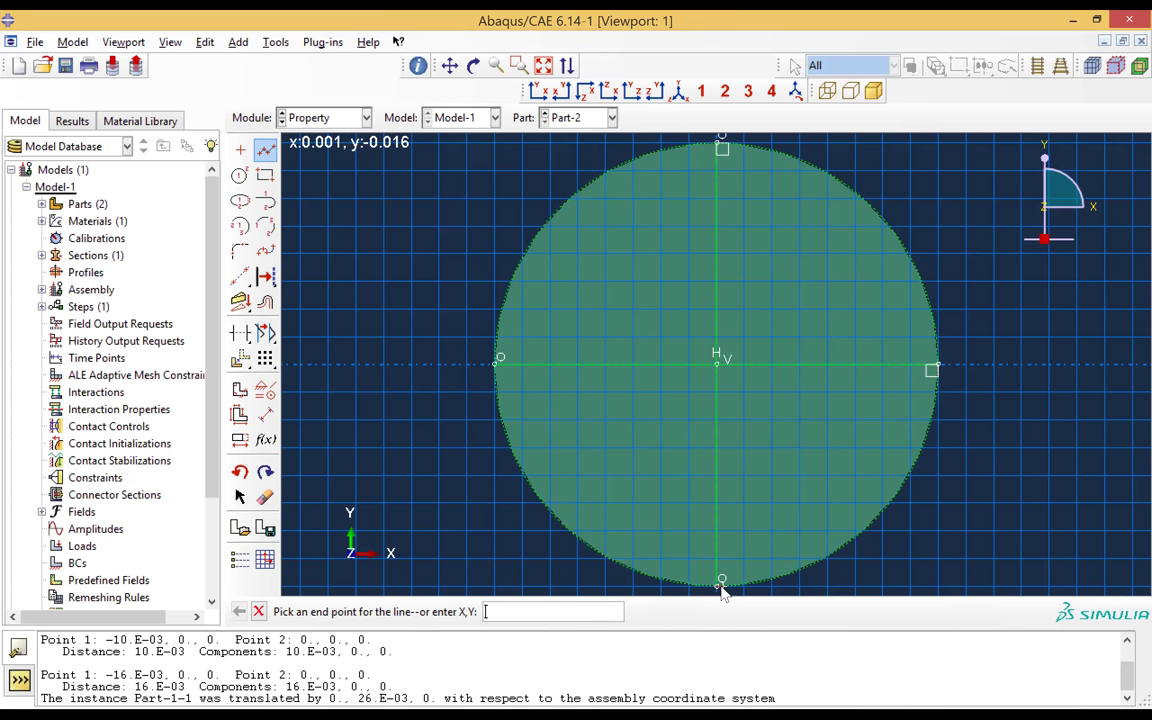
key(Escape)
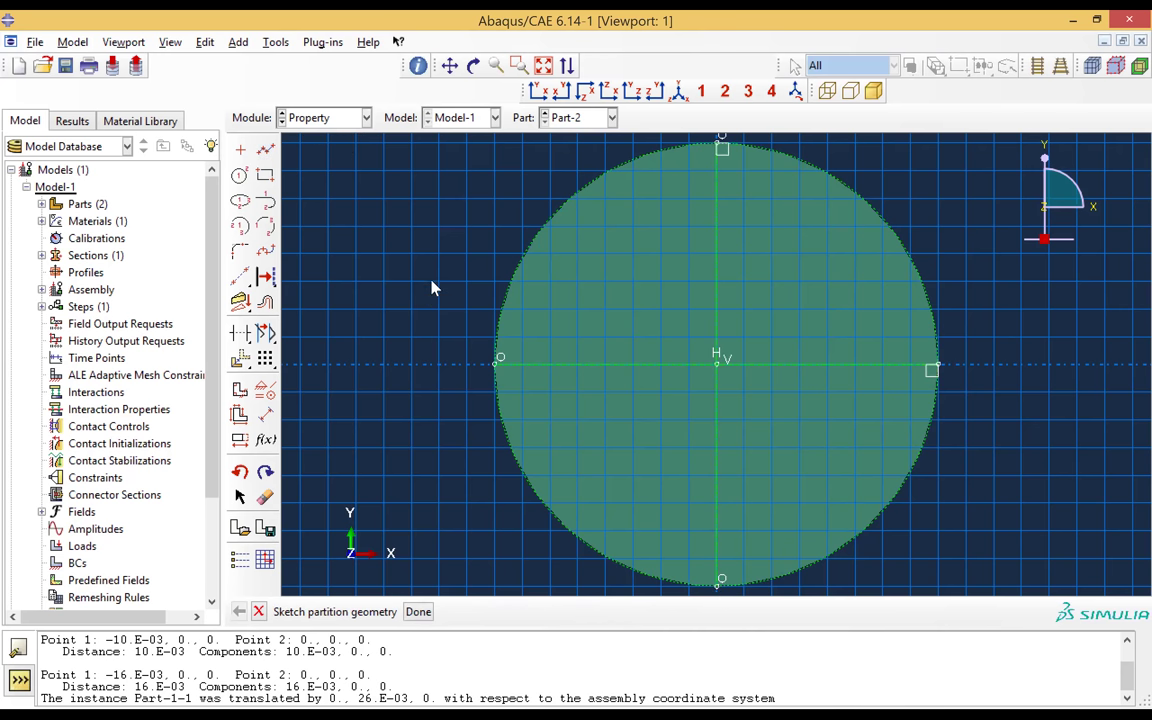
click(418, 611)
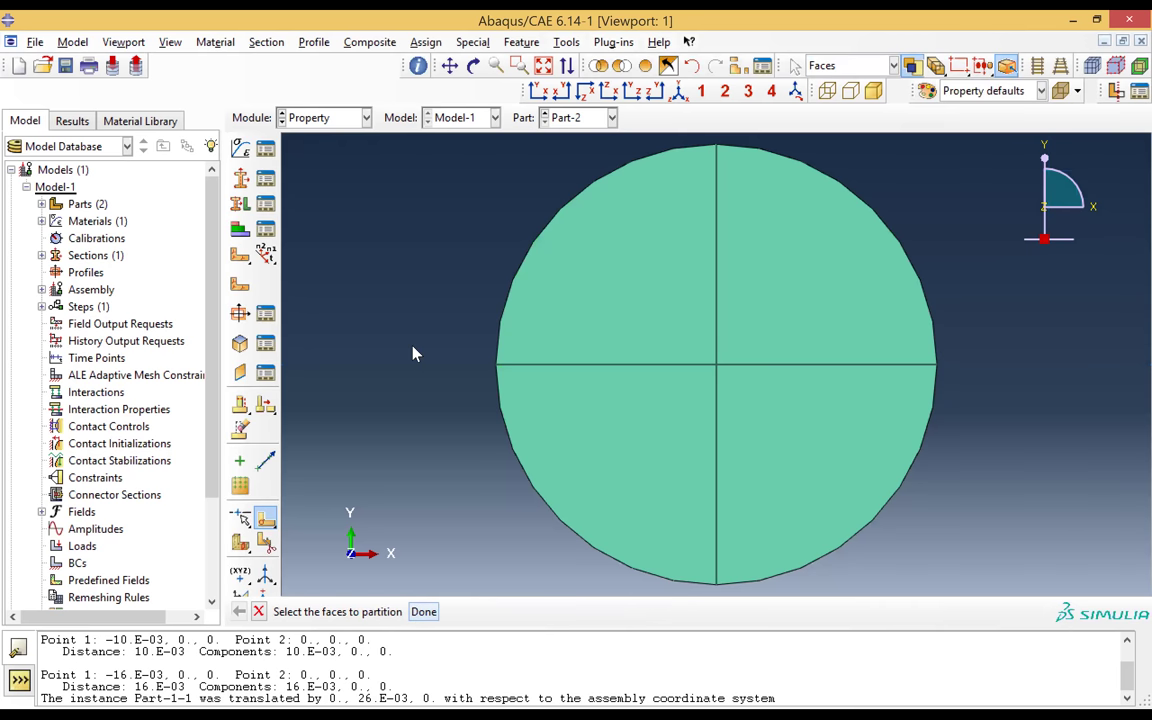
- View the partitioned instances in the Assembly module, and create a Static, General step named Step-1 after Initial in the Step module
click(304, 117)
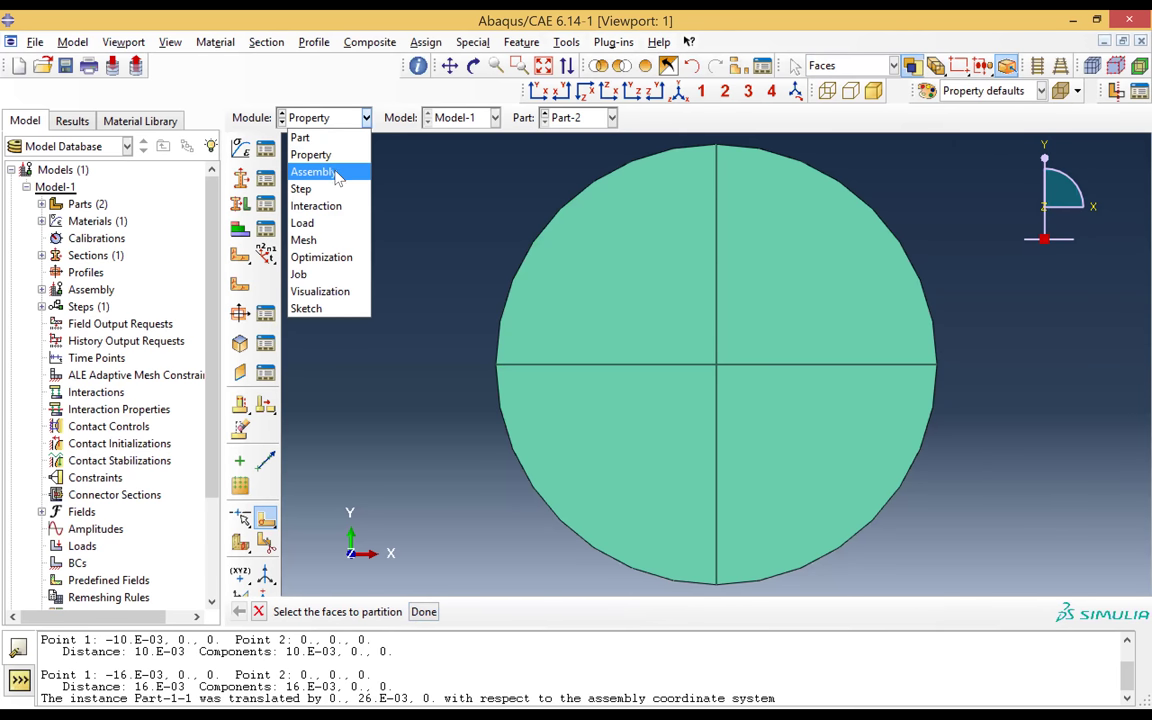
click(334, 173)
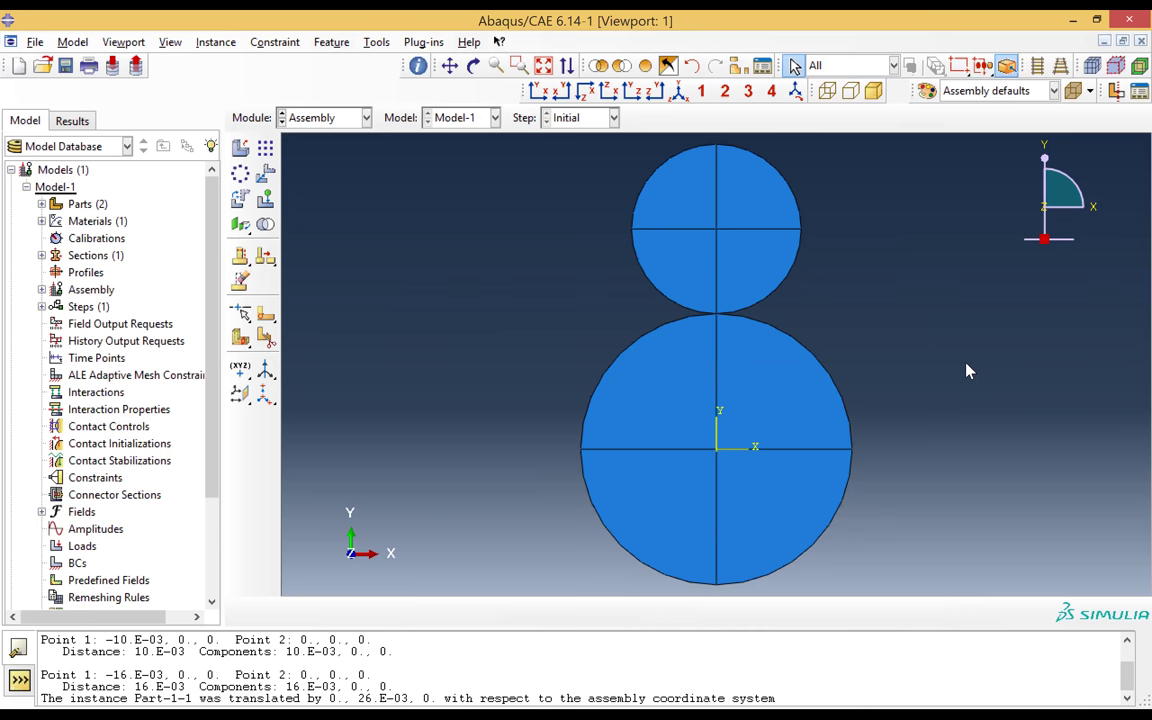
click(358, 120)
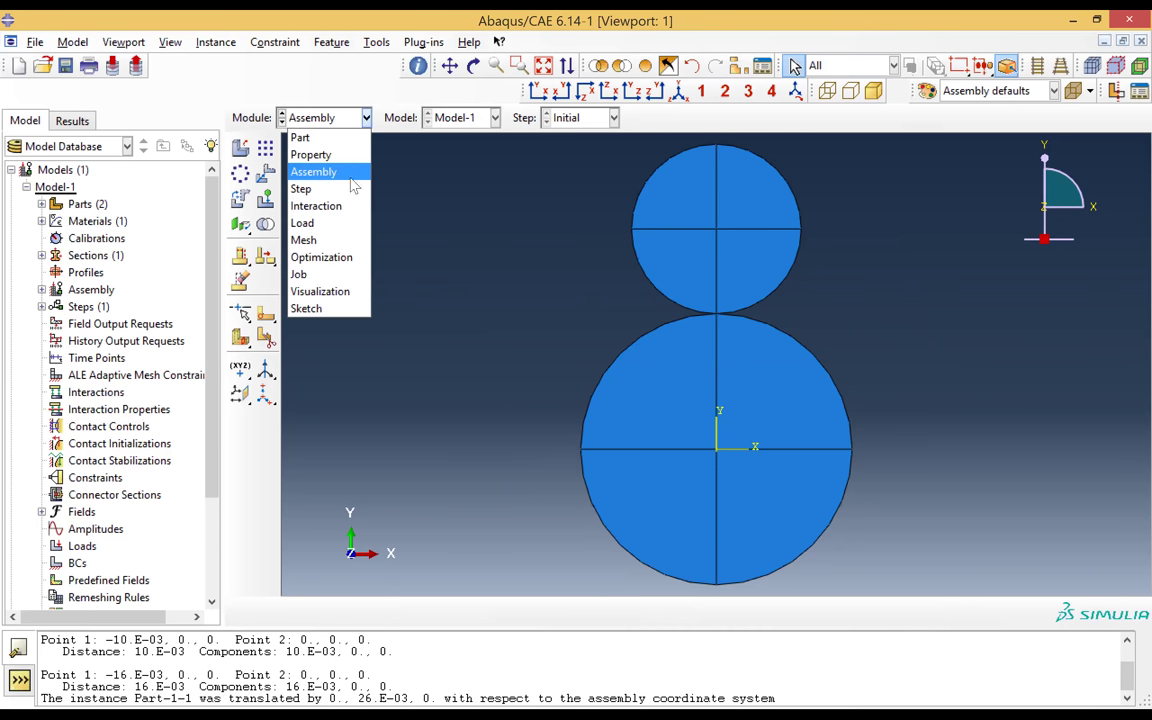
click(310, 189)
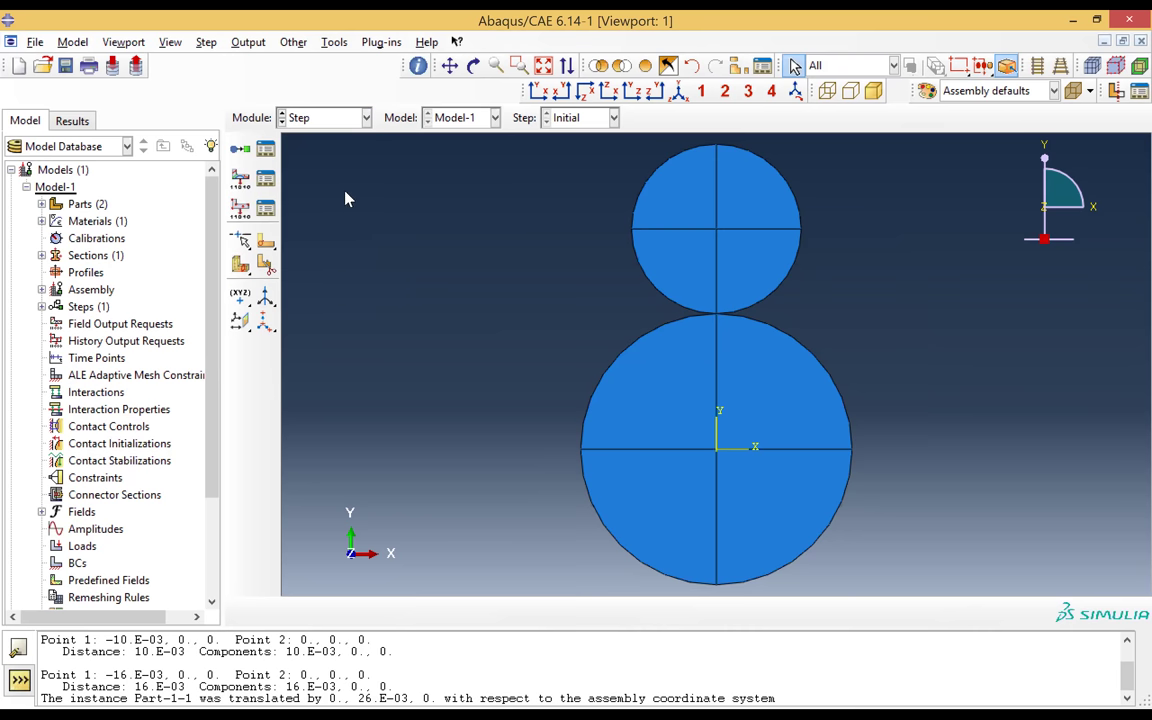
click(265, 150)
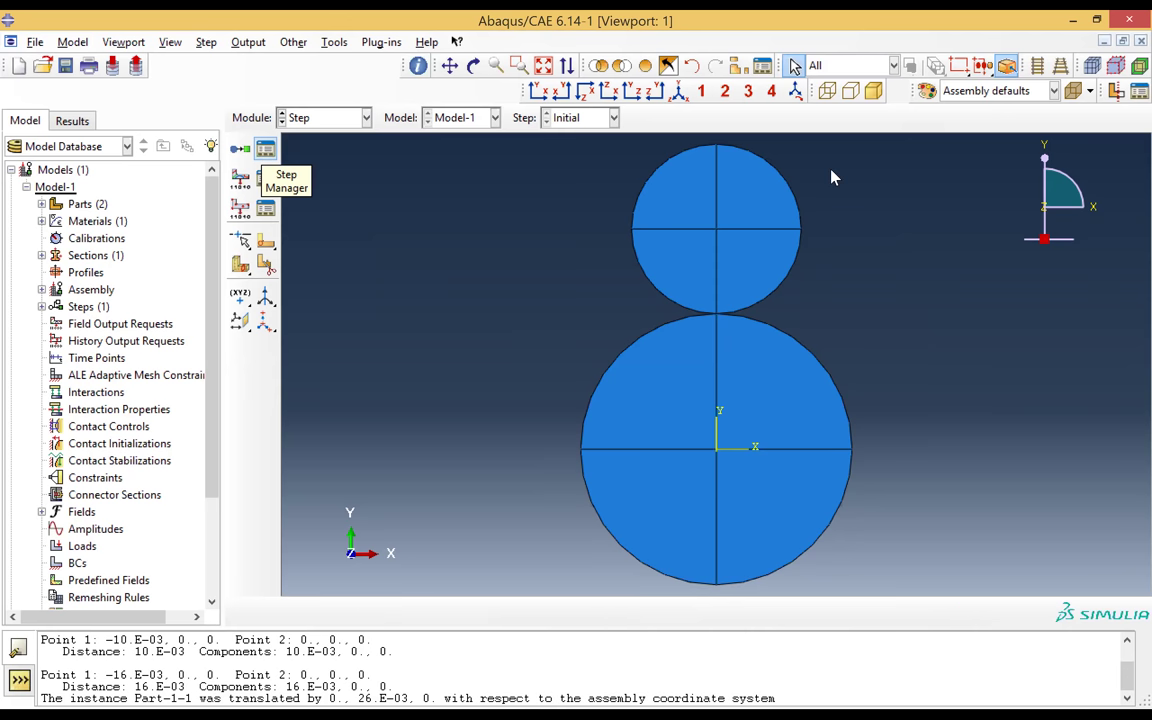
click(849, 149)
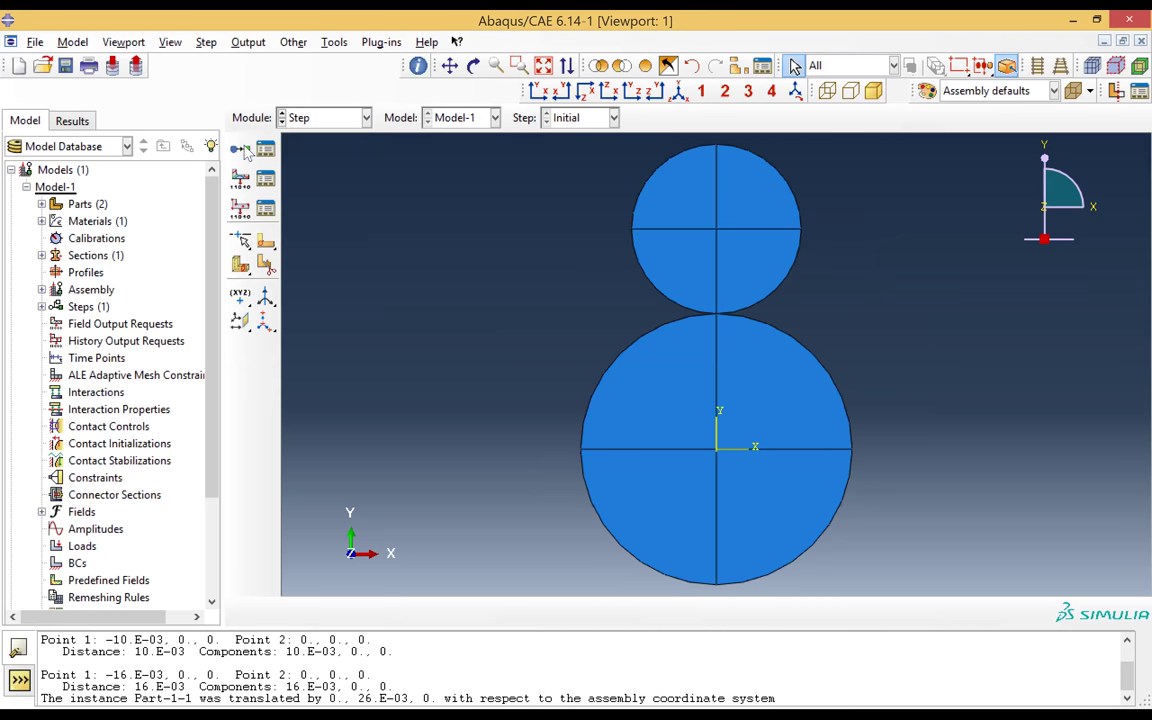
click(240, 148)
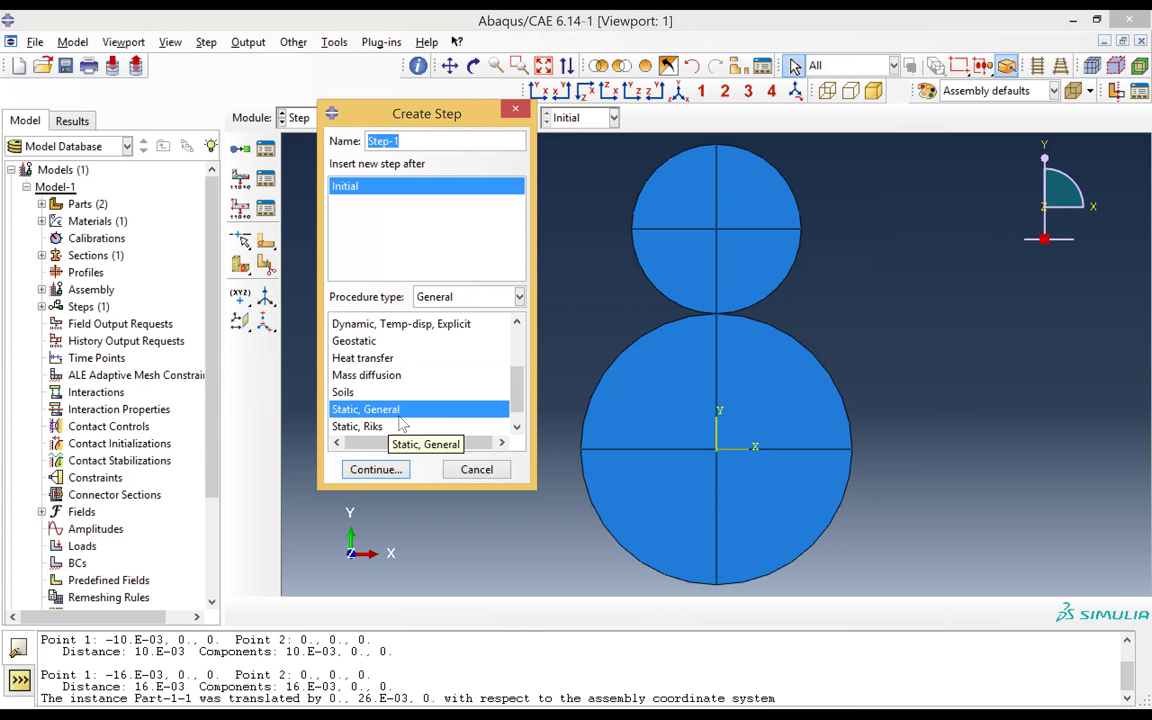
click(375, 470)
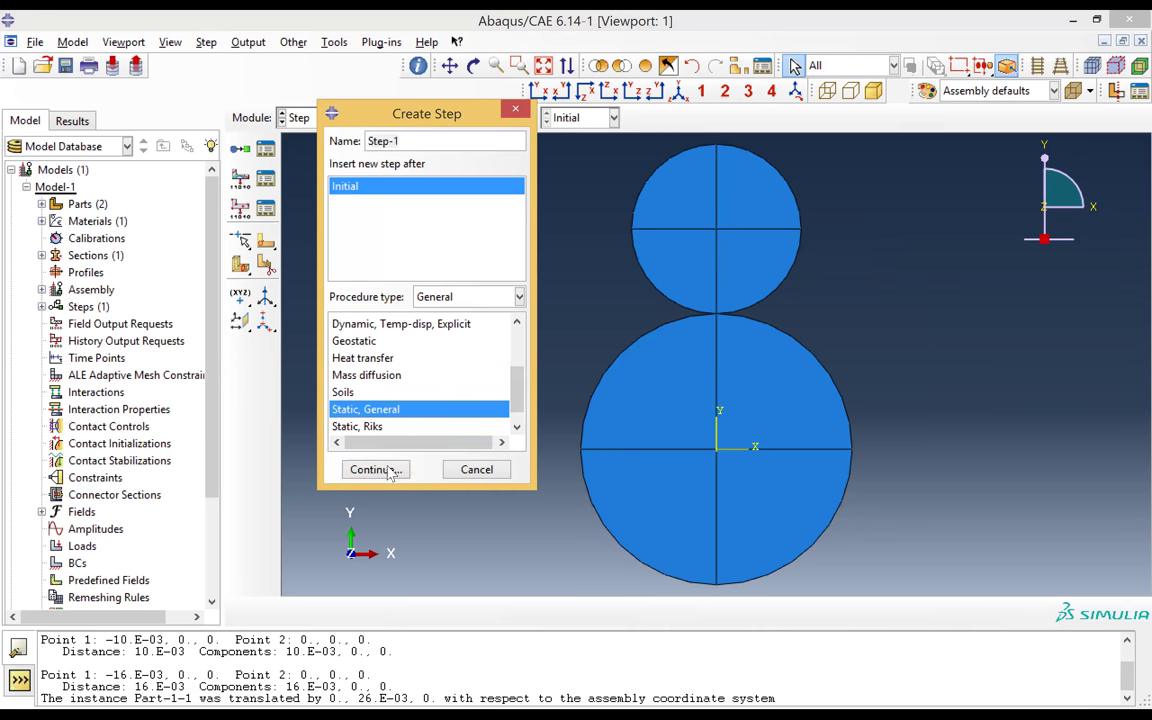
click(389, 472)
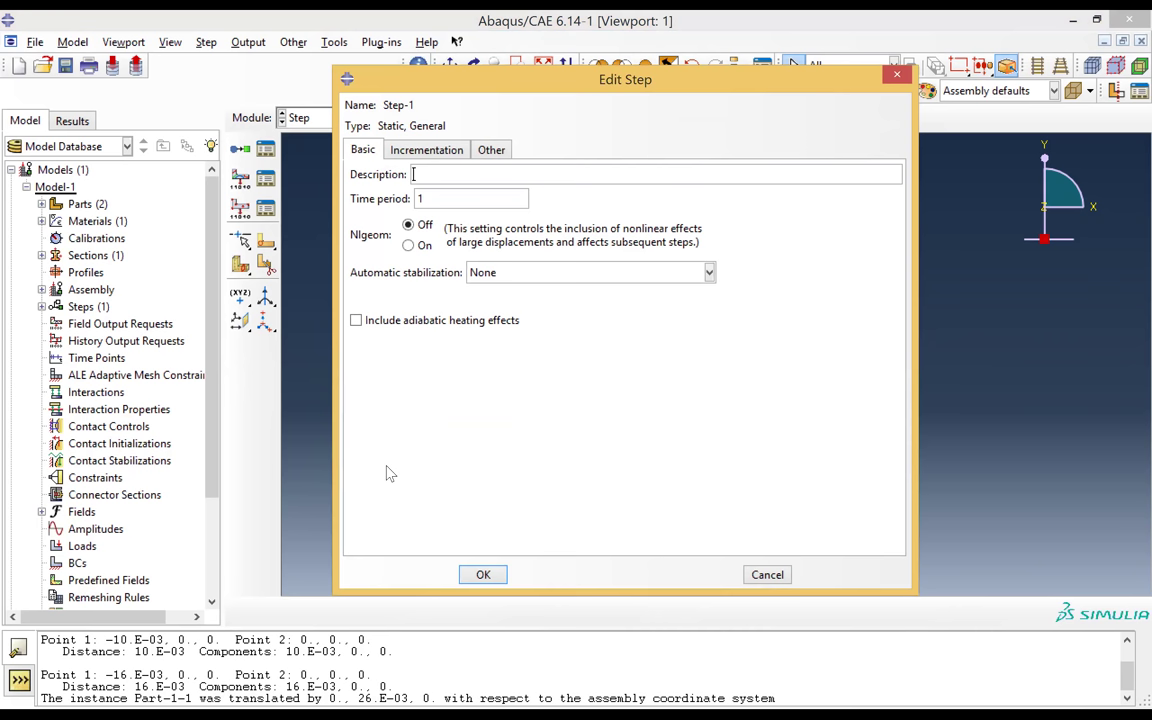
- Turn on Nlgeom for Step-1 and set its initial increment size to 0.01
click(410, 247)
click(437, 155)
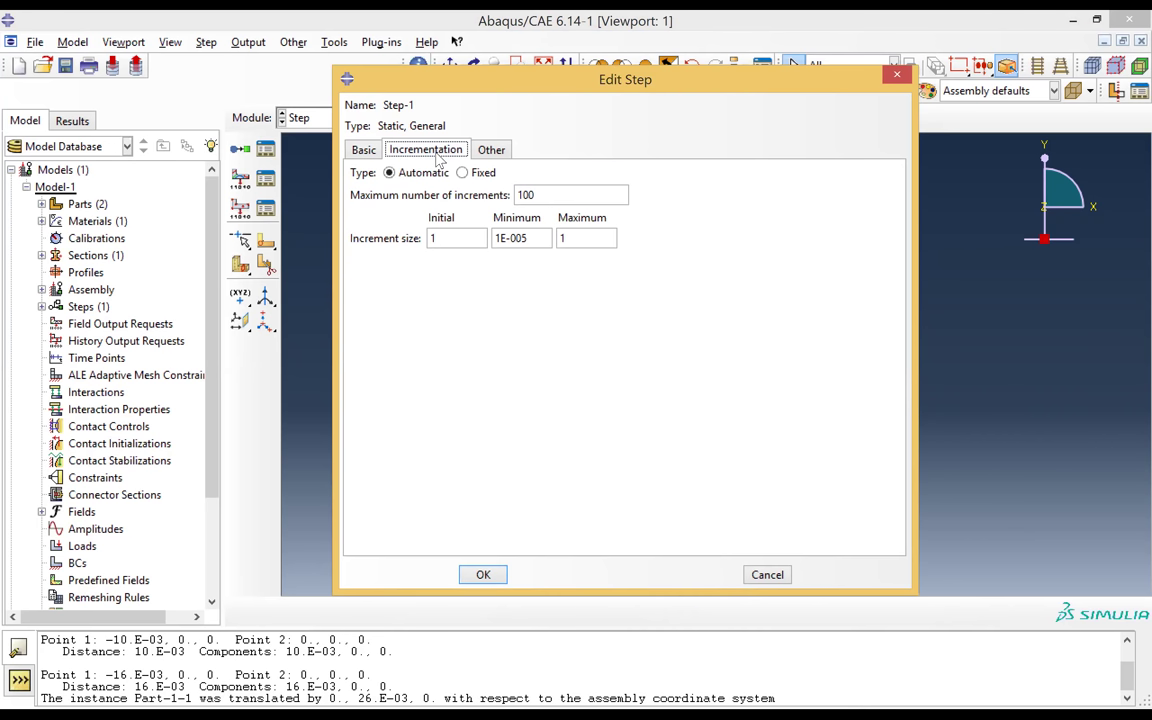
click(448, 238)
key(BackSpace)
text(0.01)
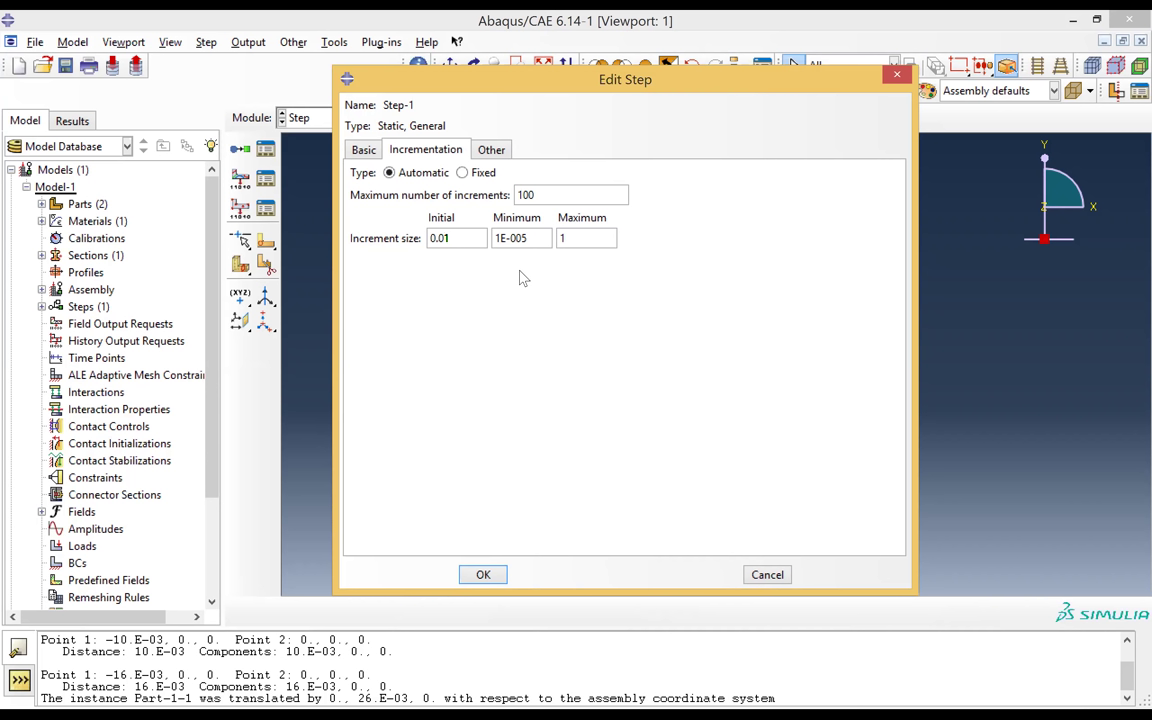
click(483, 576)
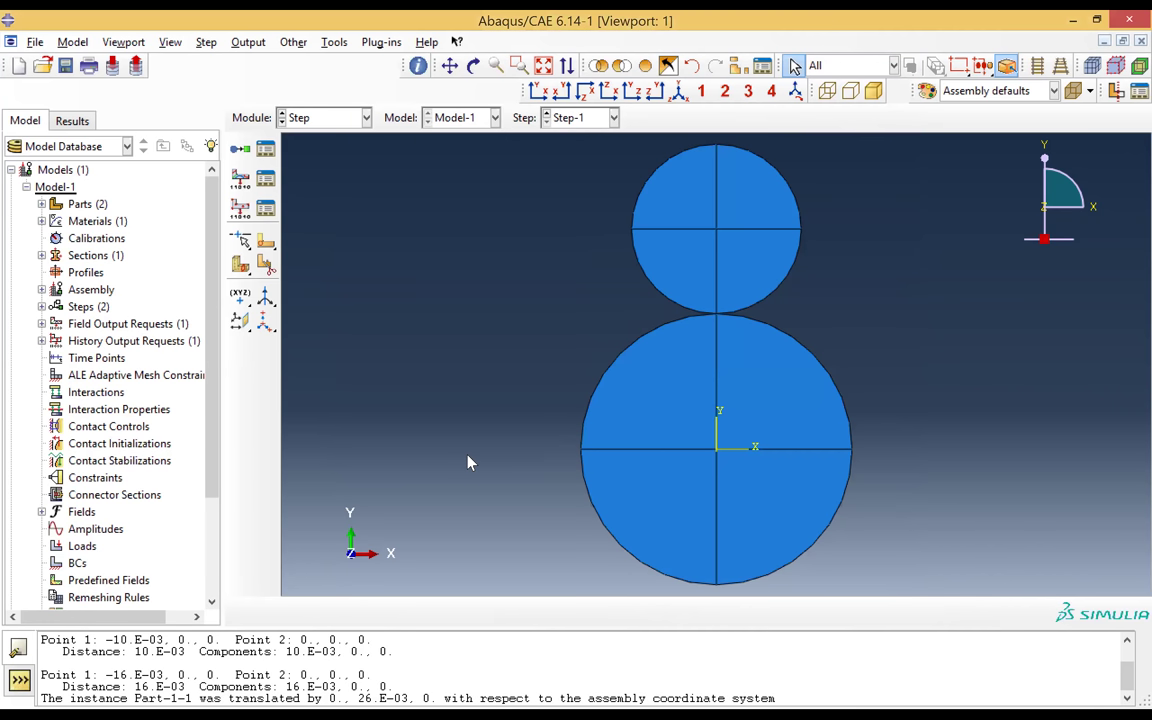
- Switch to the Interaction module
click(322, 119)
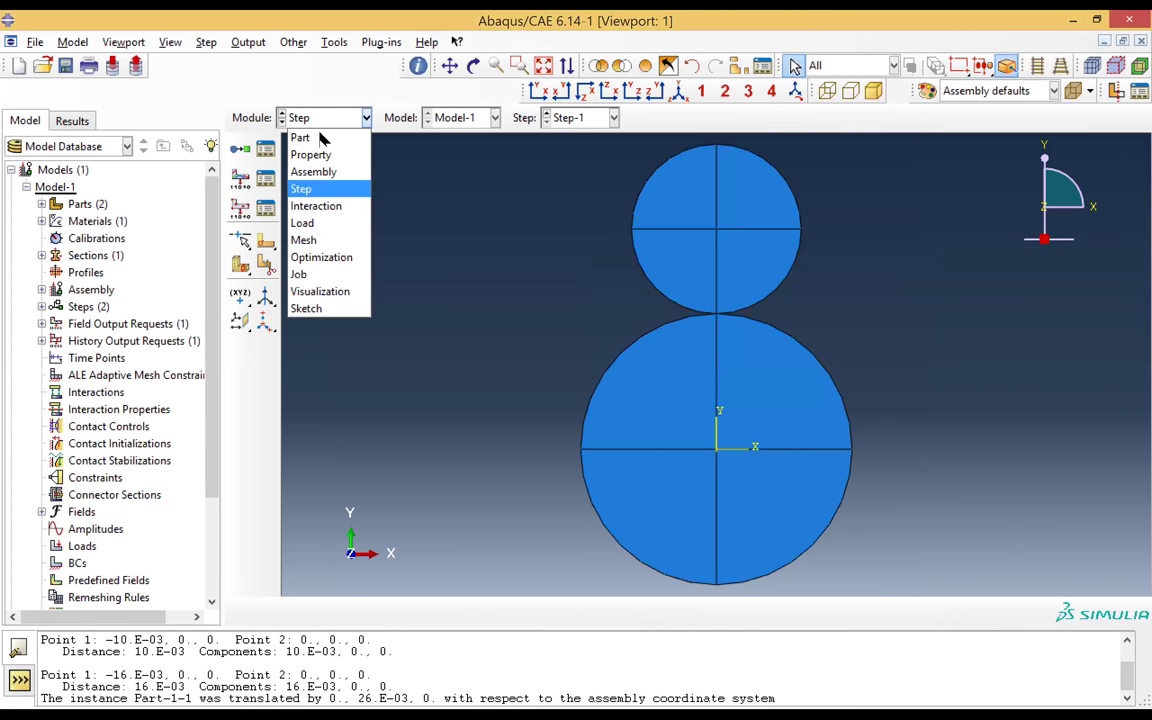
click(330, 207)
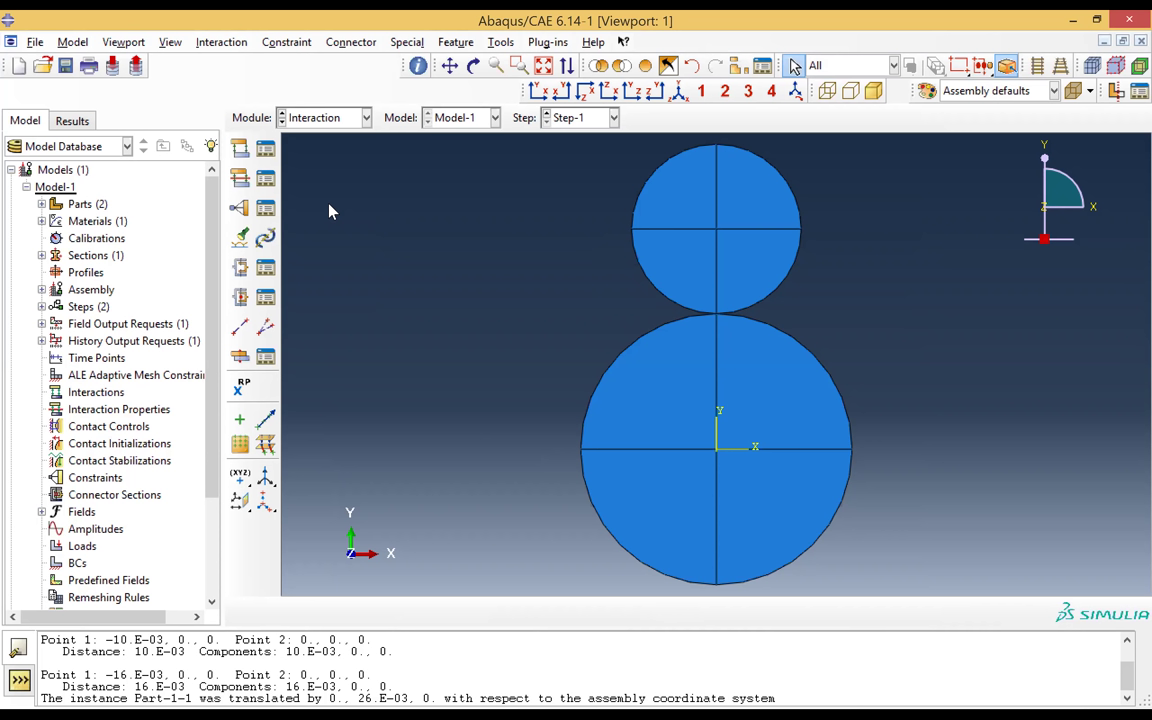
- Create an interaction property of type Contact and name it Contact
click(240, 180)
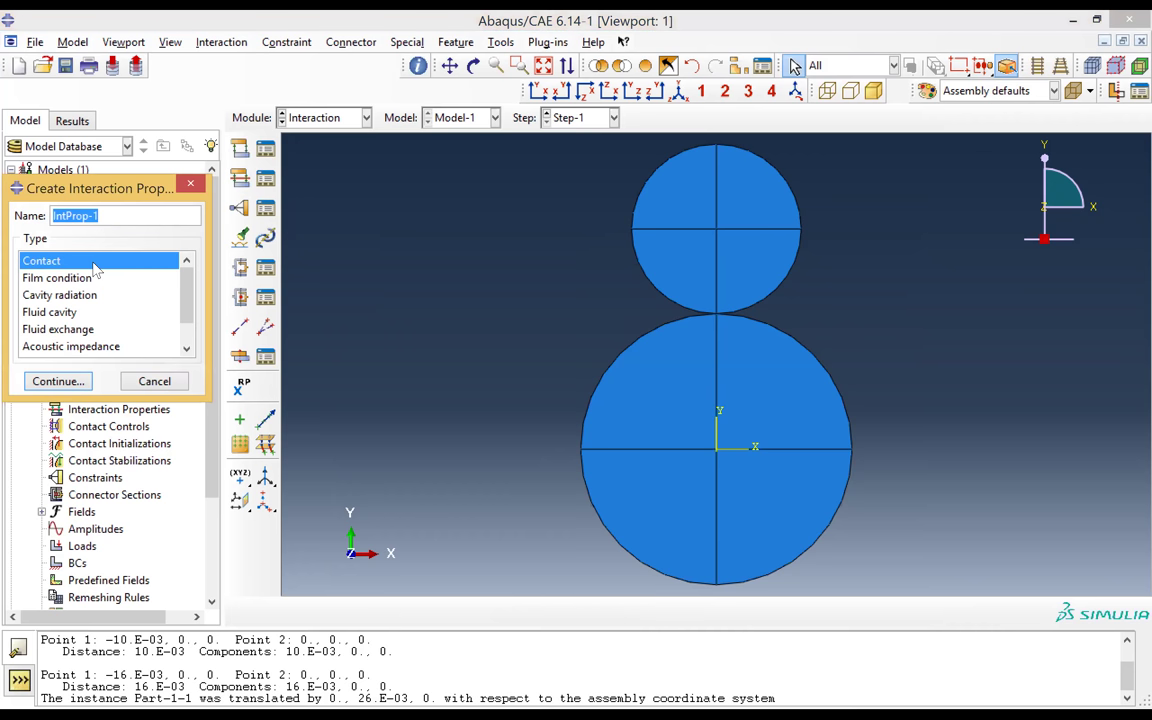
click(113, 224)
drag(113, 224, 47, 216)
text(Contac)
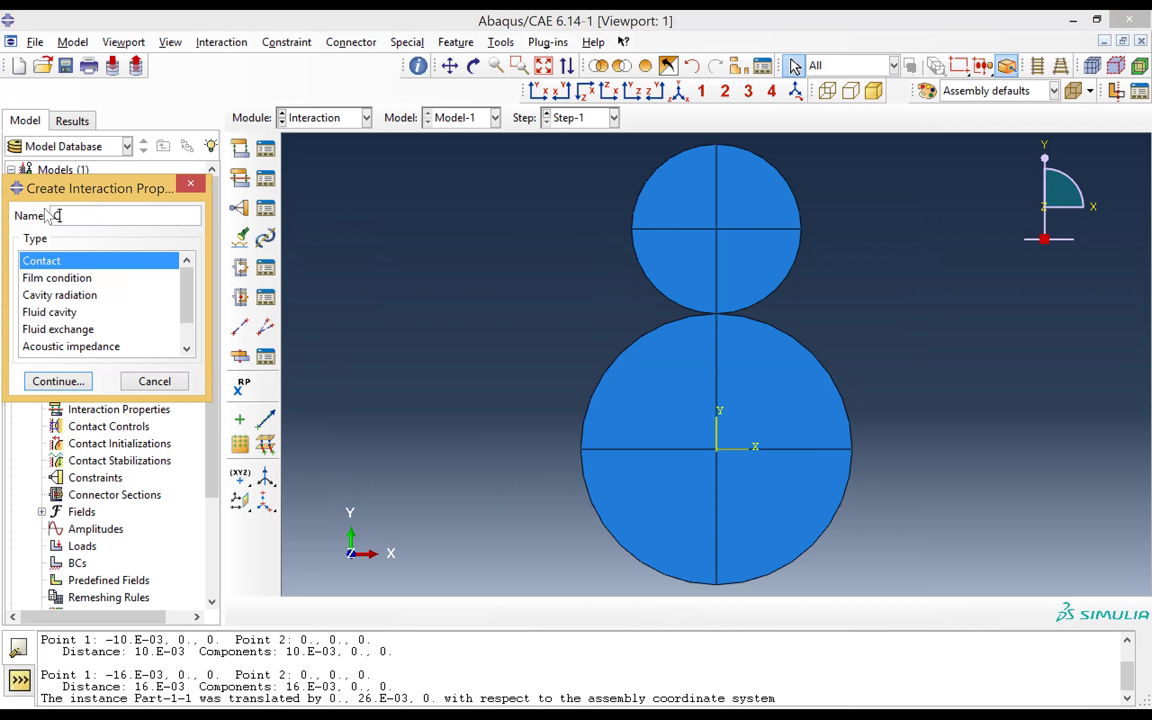
text(t)
drag(92, 216, 55, 272)
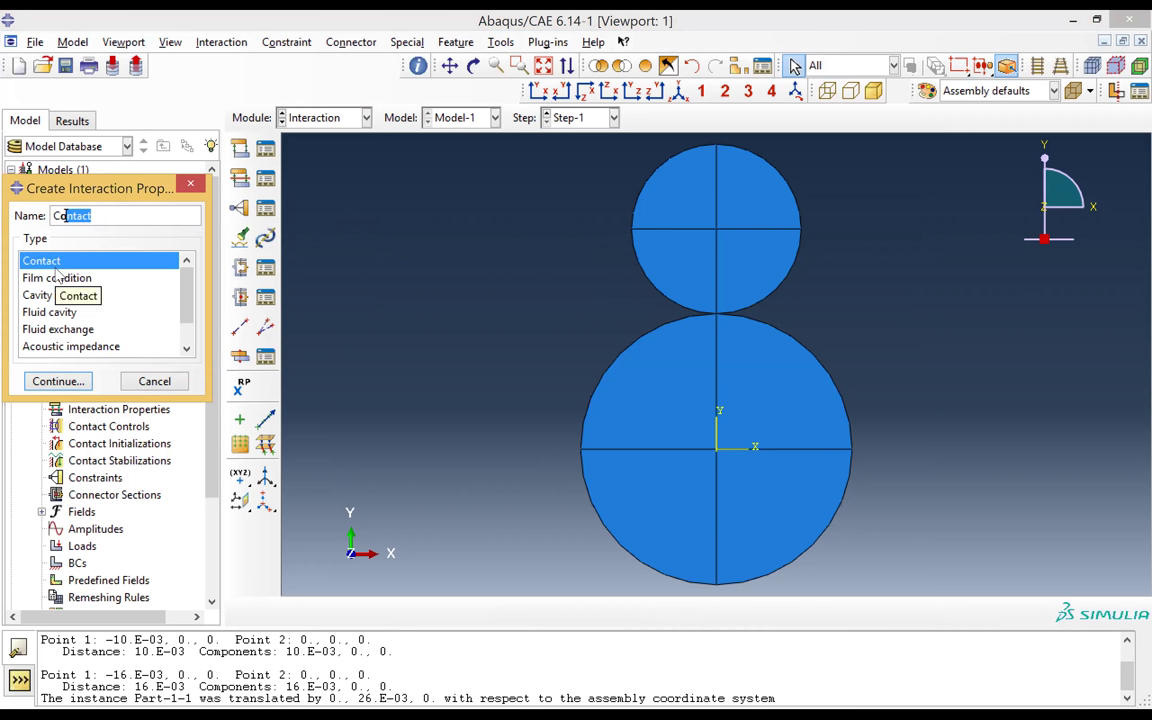
click(69, 385)
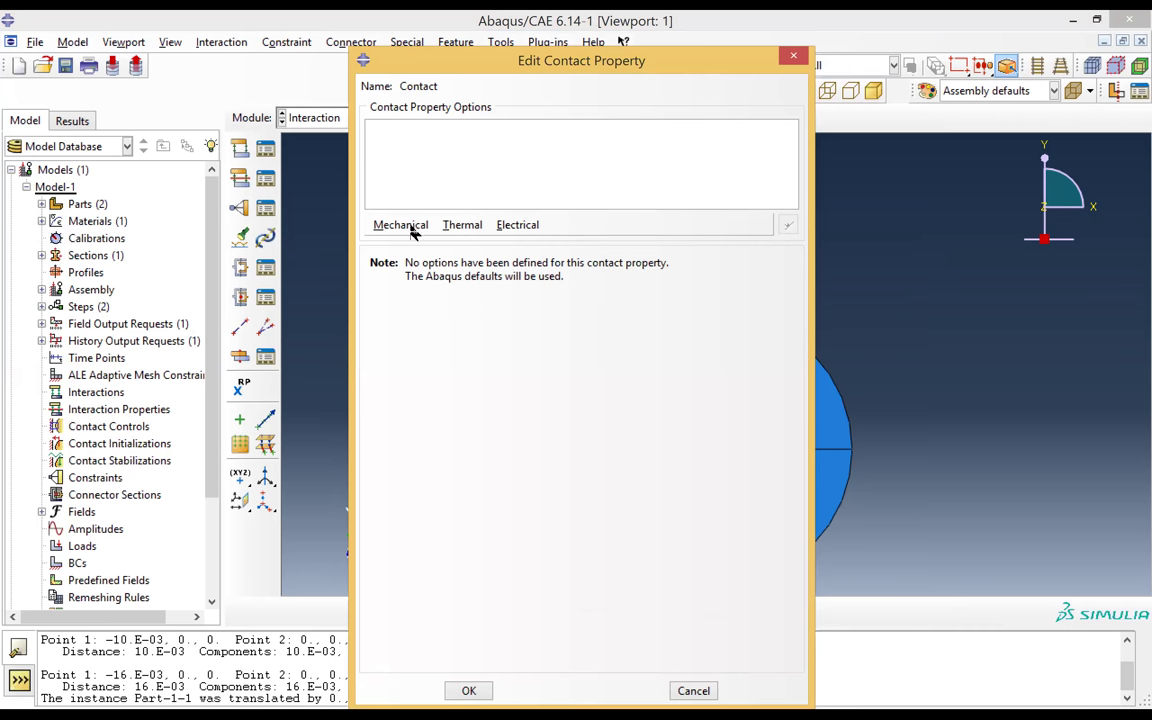
- Add tangential behavior to the contact property, using the Penalty friction formulation with a friction coefficient of 0.2
click(410, 226)
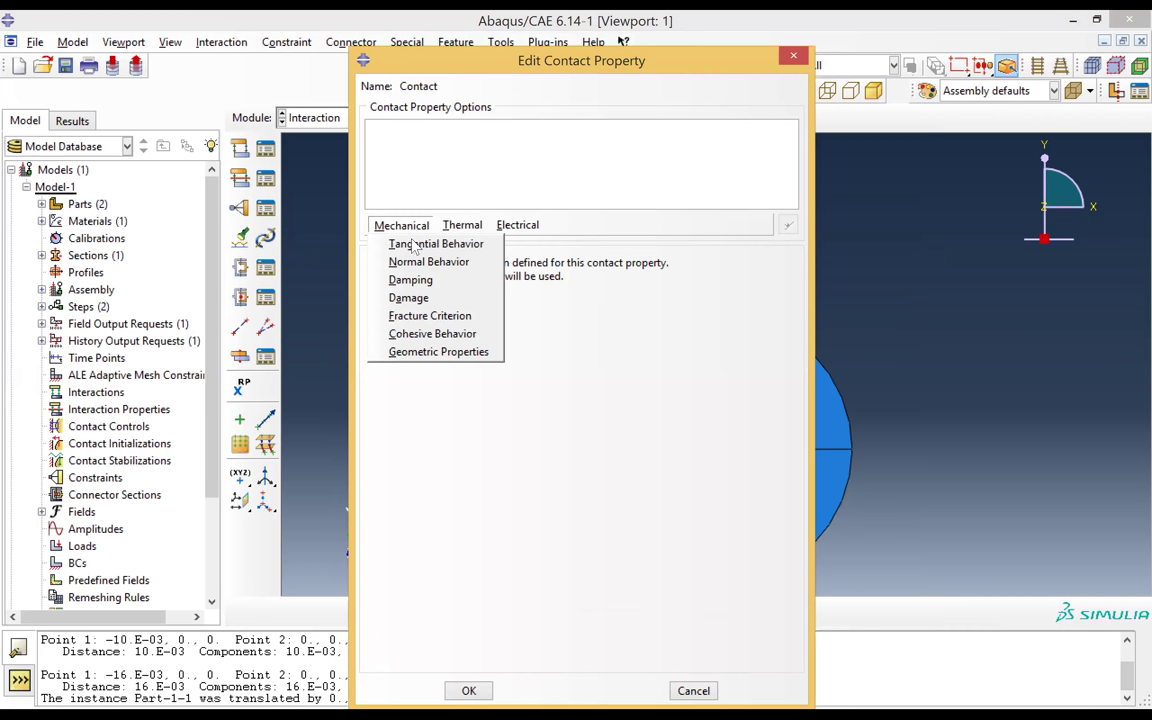
click(400, 244)
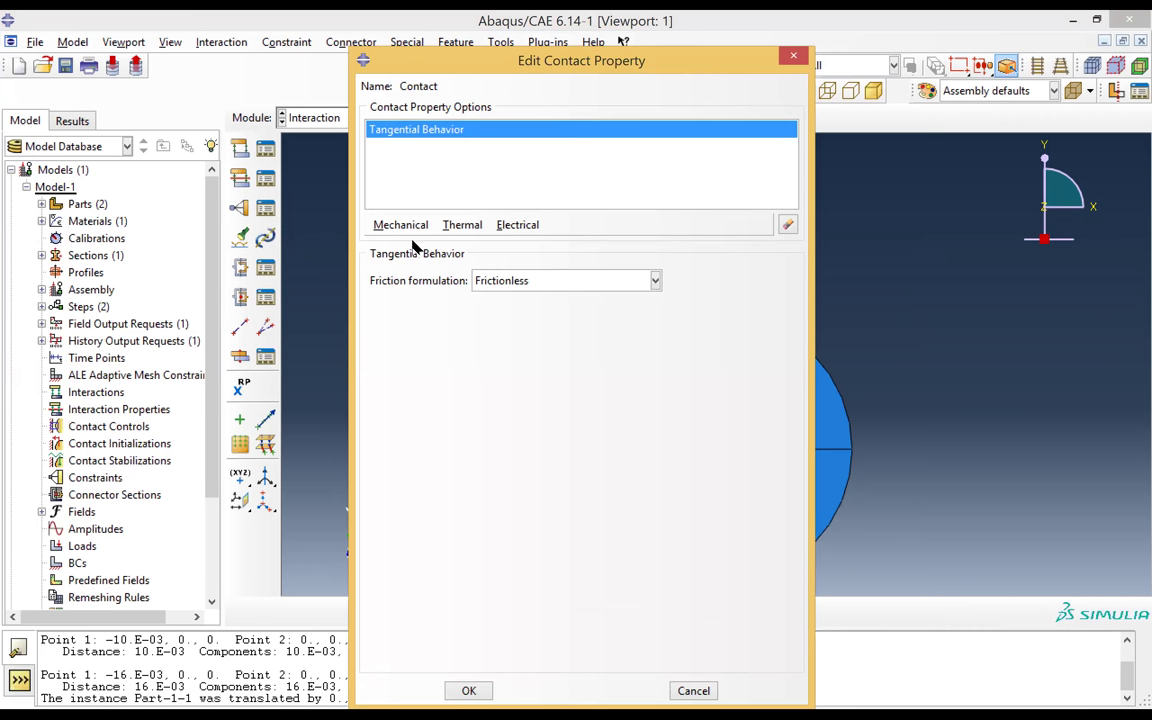
click(524, 283)
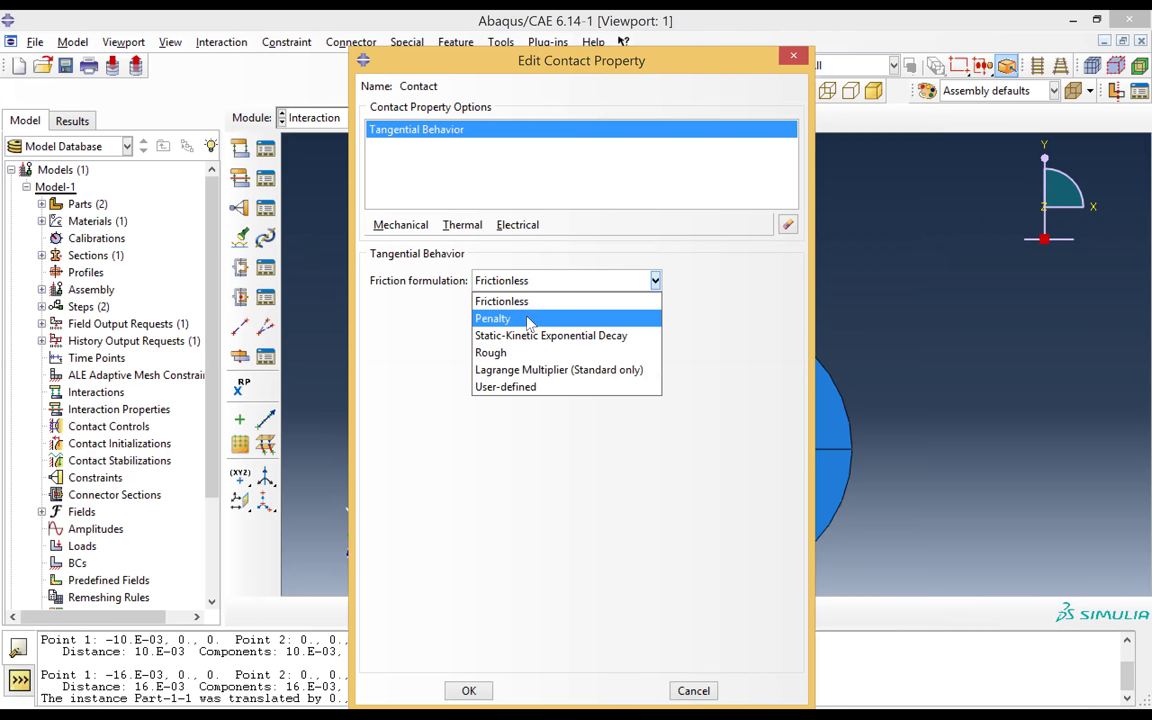
click(530, 319)
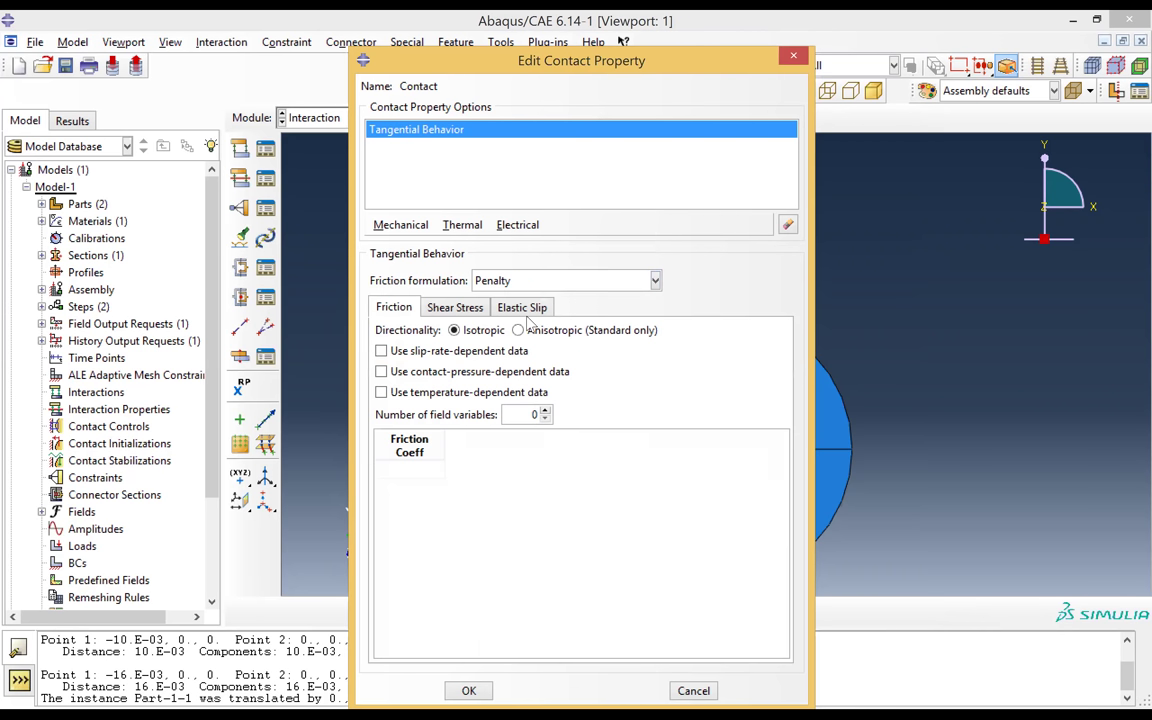
click(421, 469)
text(0.2)
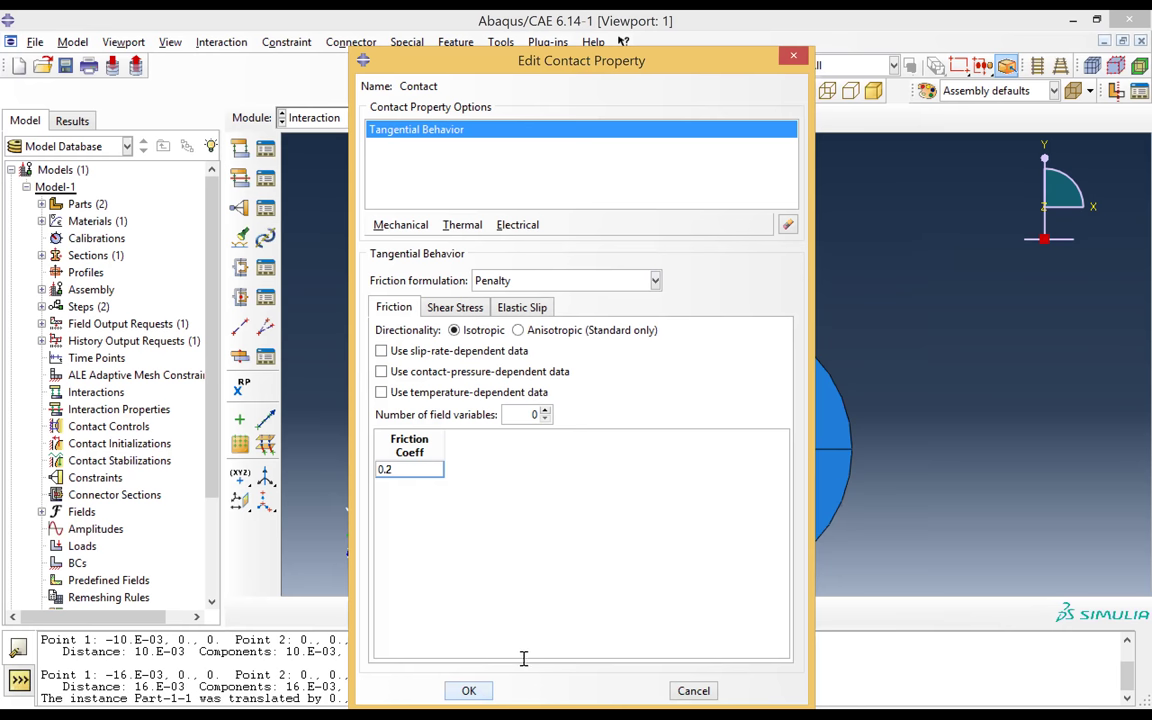
click(468, 690)
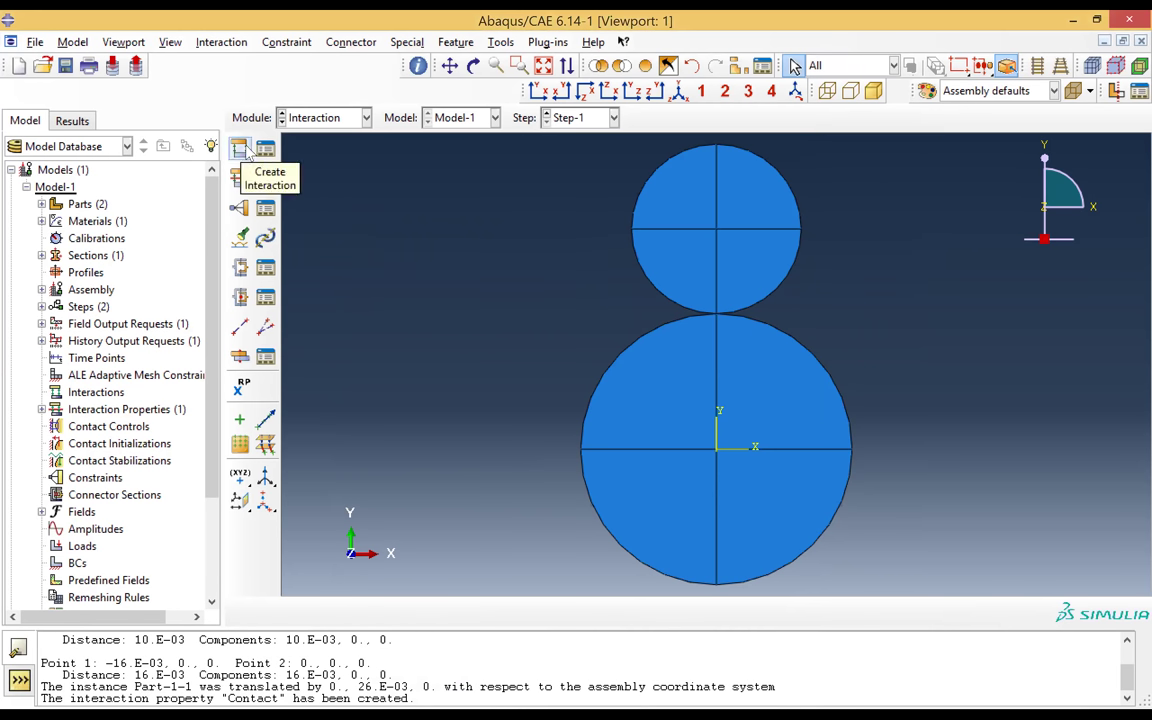
click(240, 149)
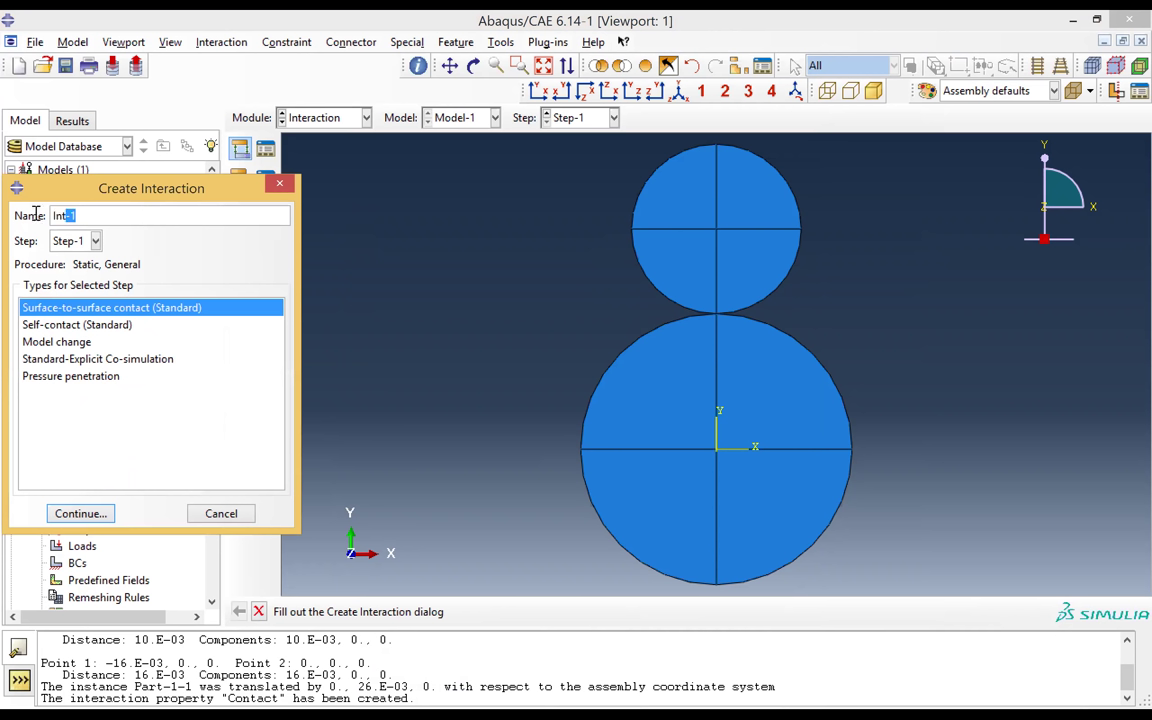
text(Contact)
click(95, 241)
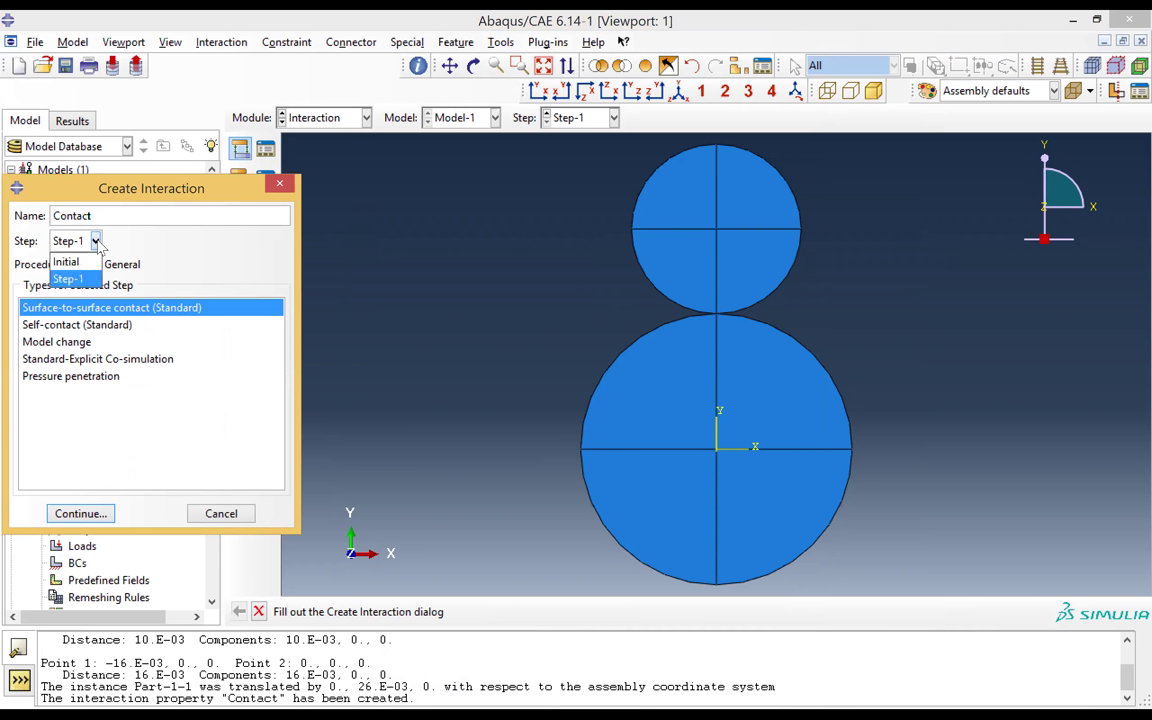
click(68, 262)
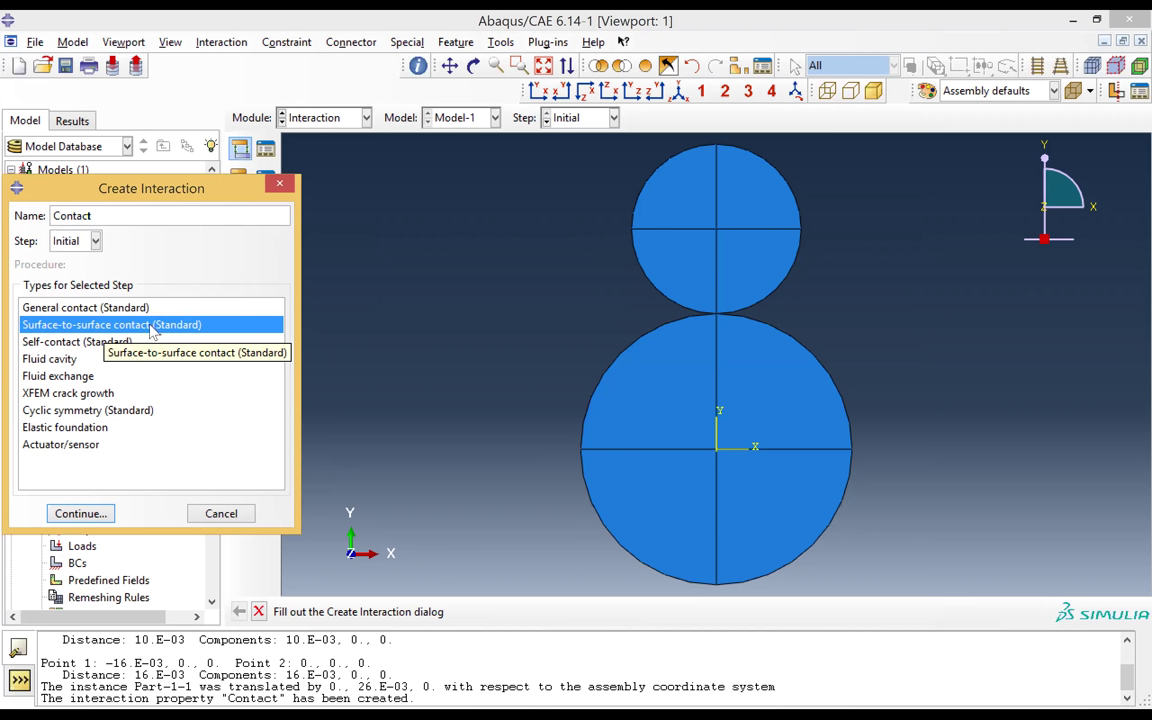
click(81, 514)
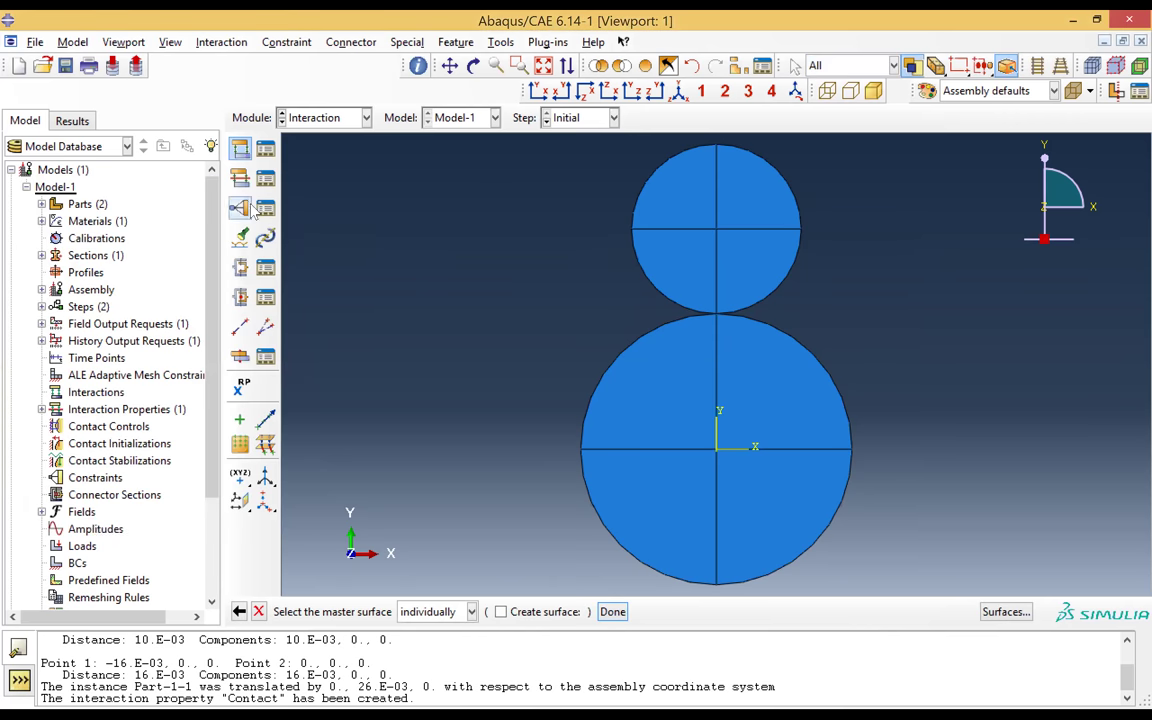
- Create reference points at the centre of the small upper circle and at the centre of the large lower circle
click(240, 390)
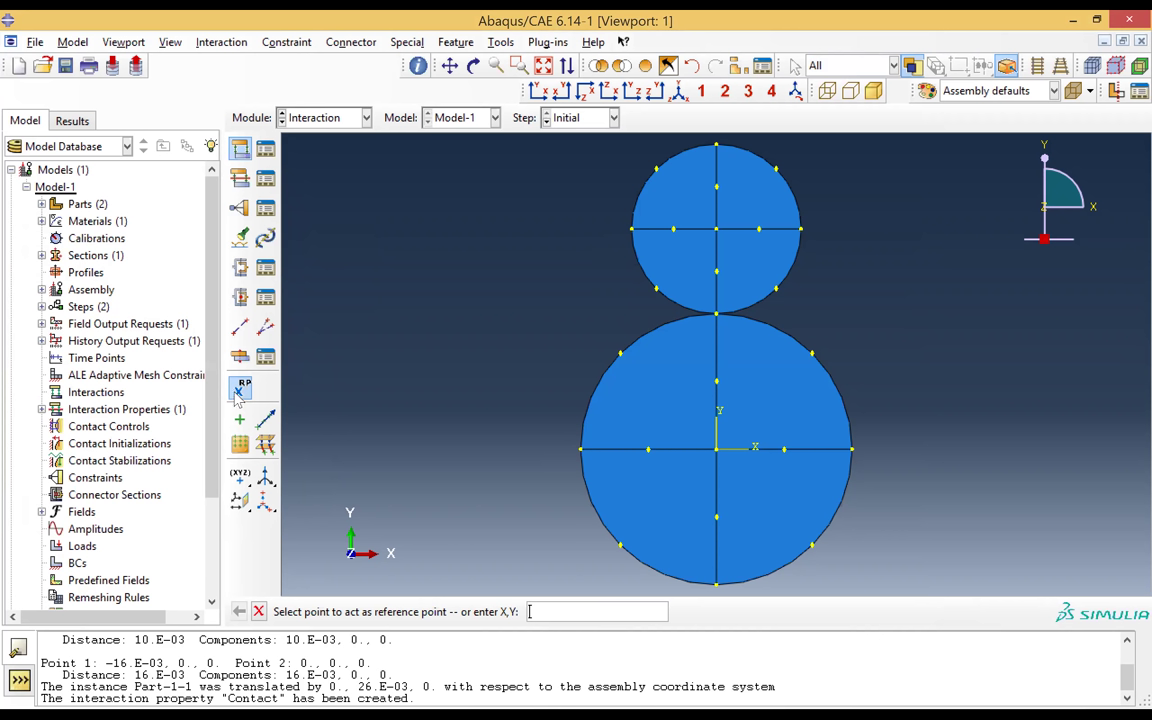
click(716, 231)
click(716, 452)
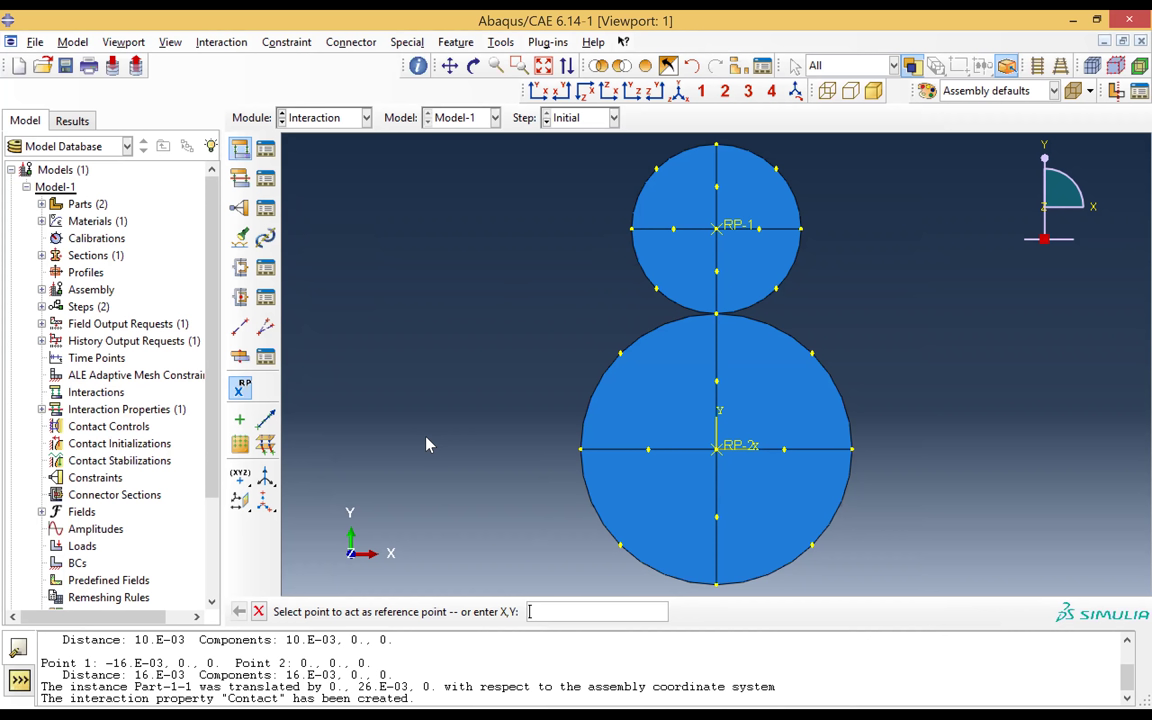
- Start a Tie constraint with a node region as master type, using both circles' reference points as the master nodes
click(240, 208)
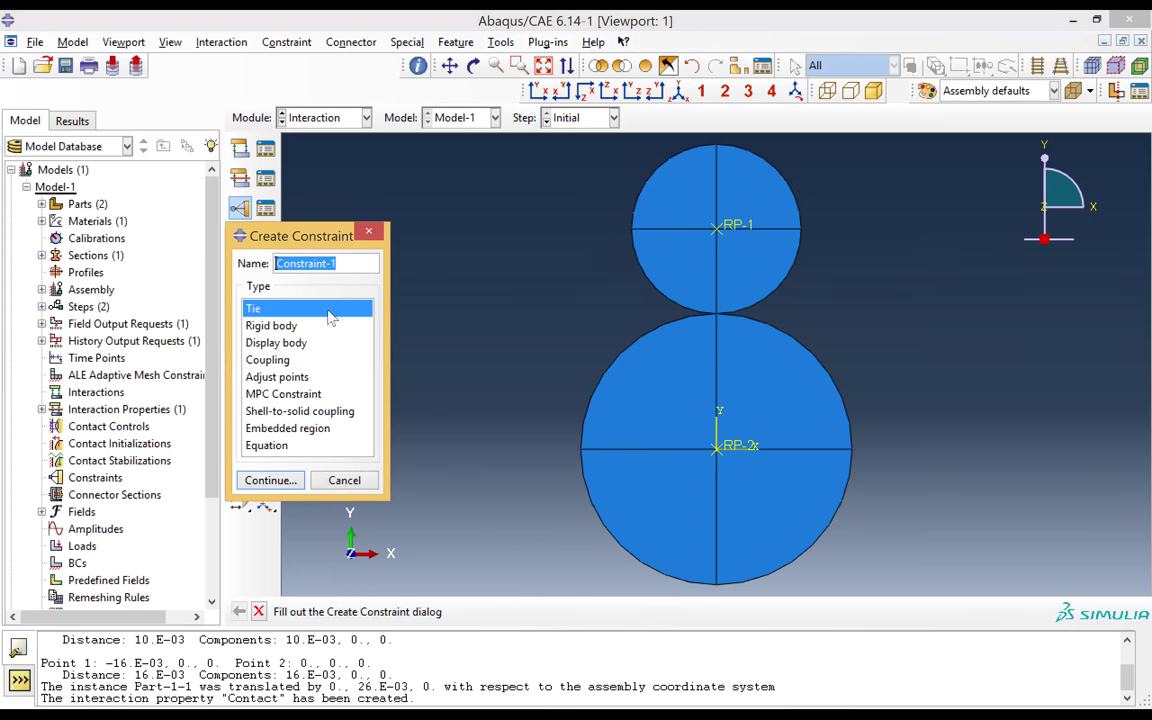
click(268, 310)
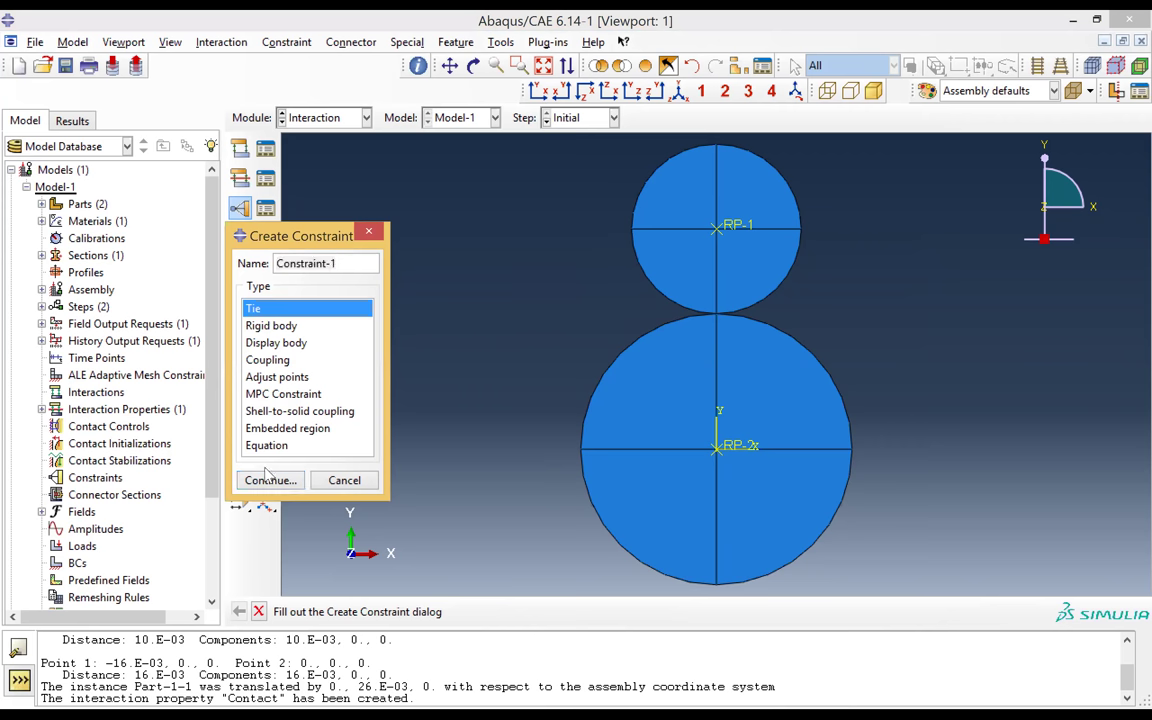
click(265, 481)
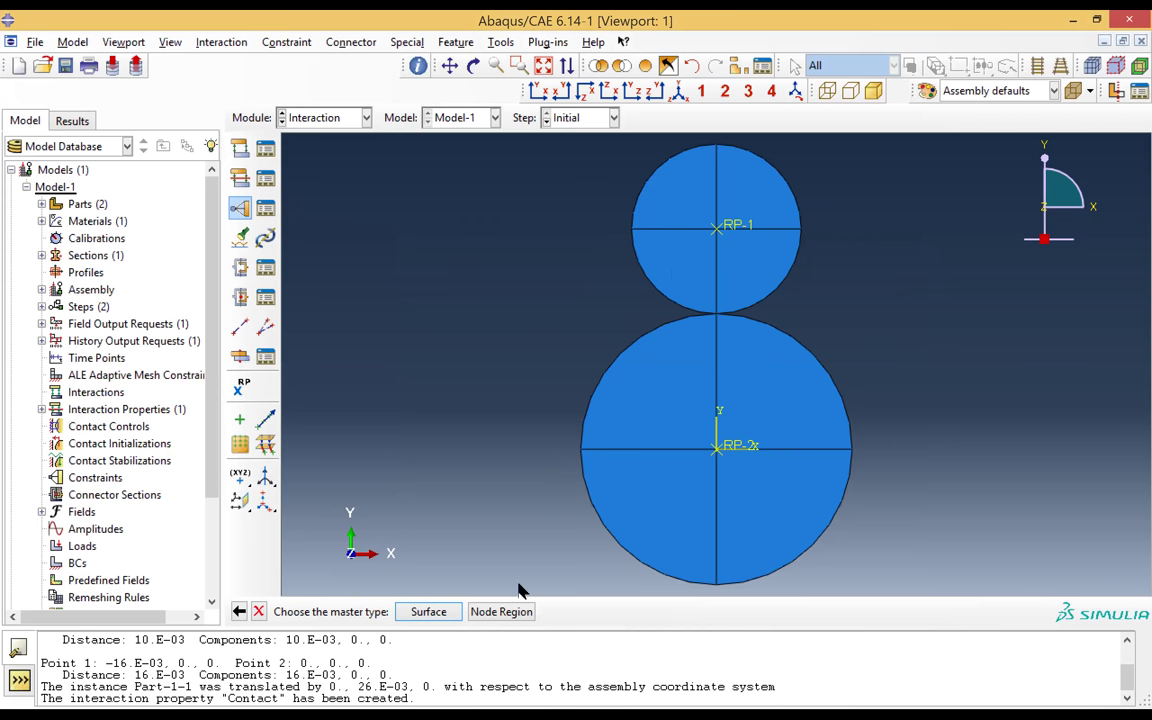
click(493, 612)
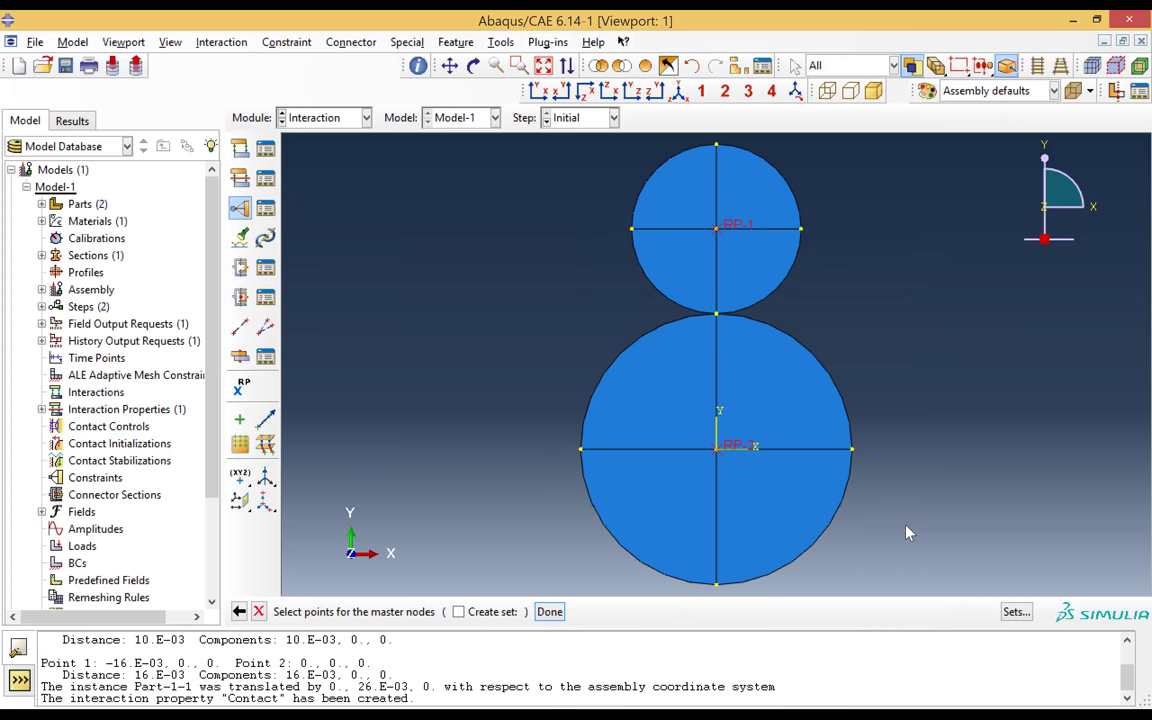
click(549, 611)
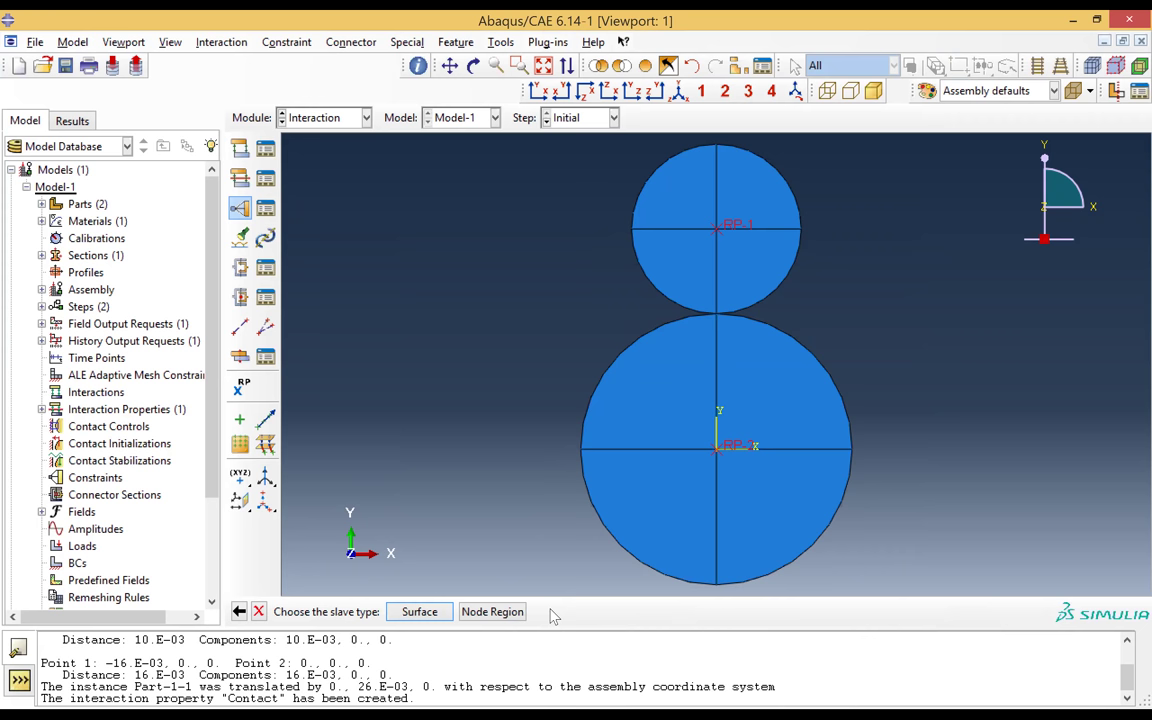
- Assign both circles' centre vertices as the slave node region, hiding the reference points only while picking, and complete the tie constraint with default settings
click(505, 612)
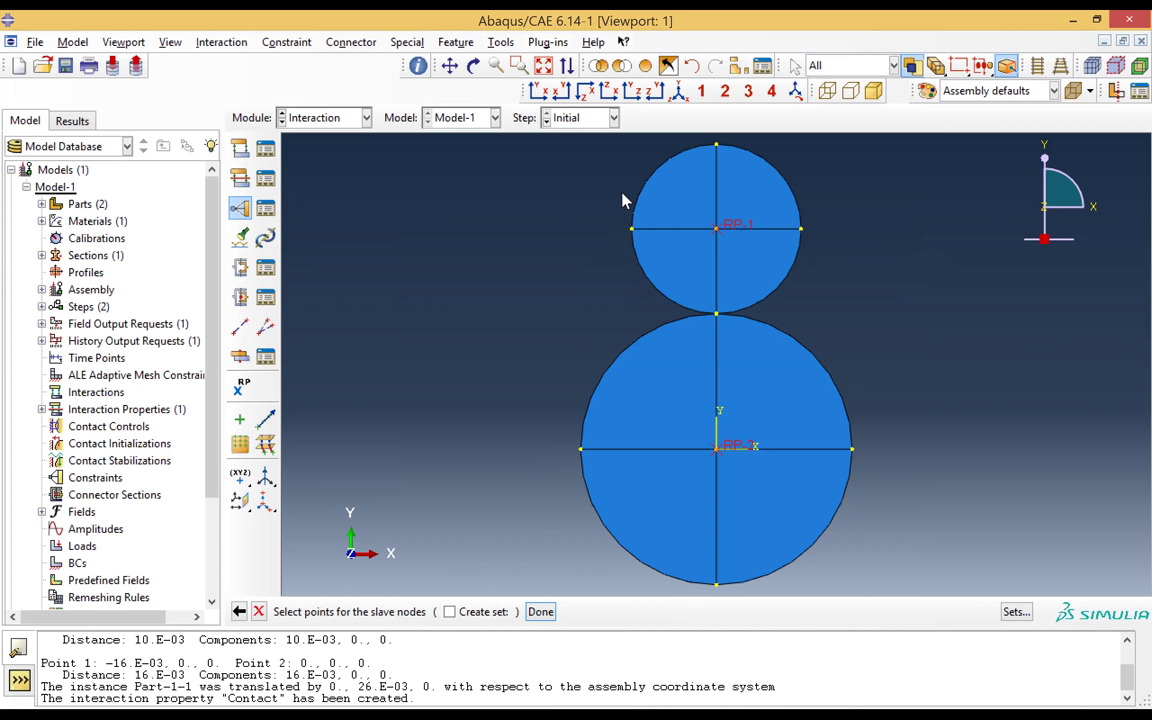
click(629, 70)
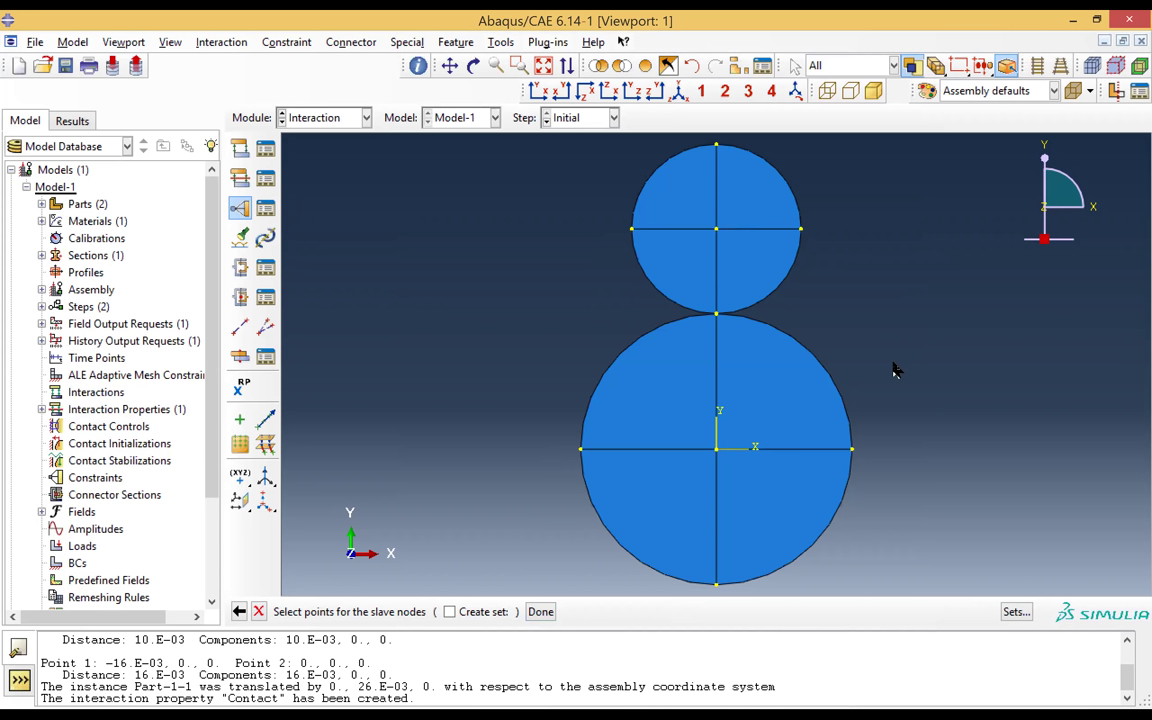
click(716, 231)
click(716, 450)
click(546, 615)
click(541, 612)
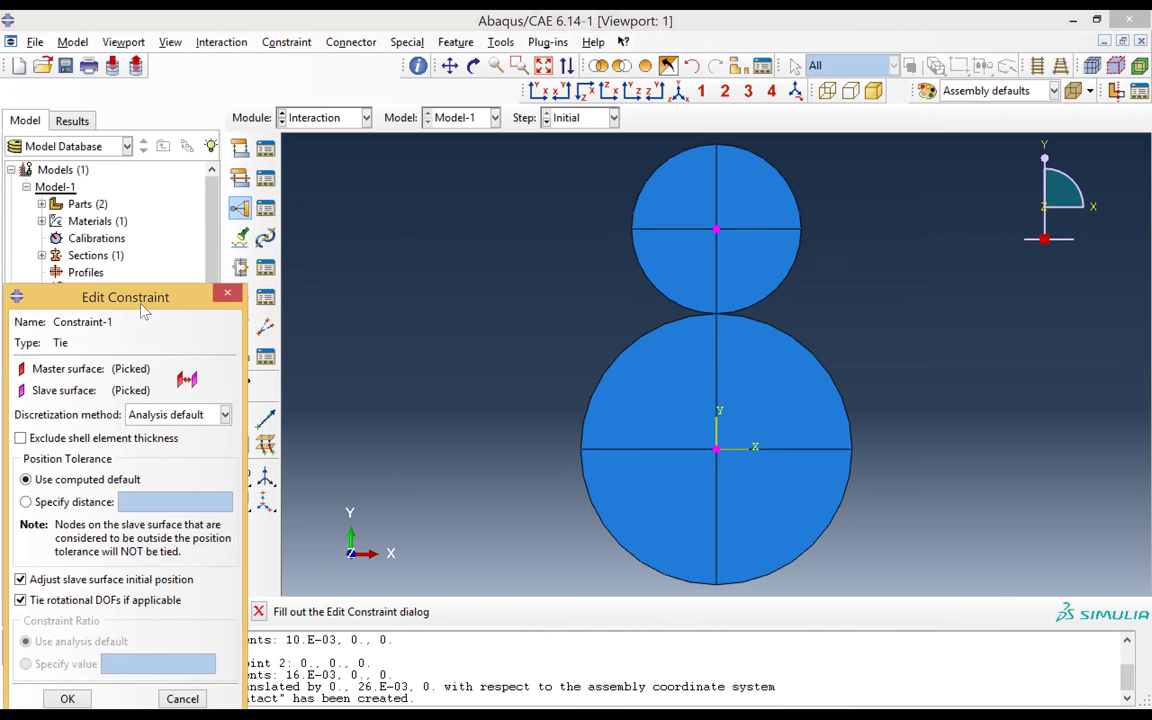
drag(146, 302, 202, 172)
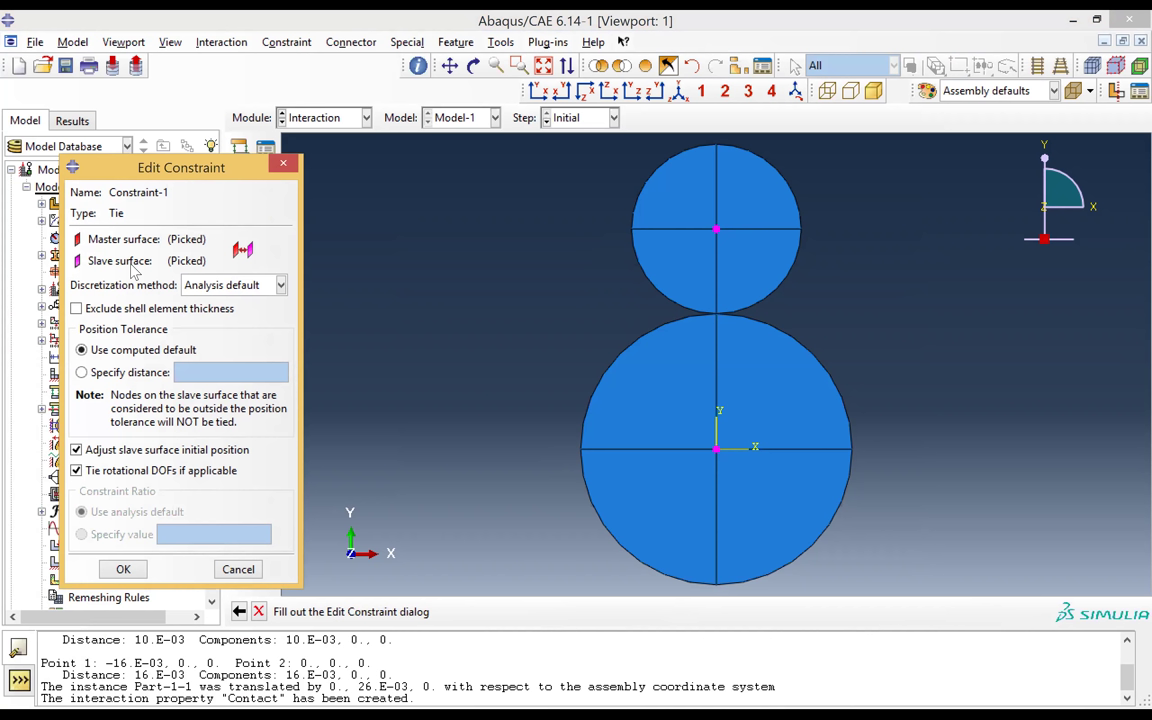
click(123, 569)
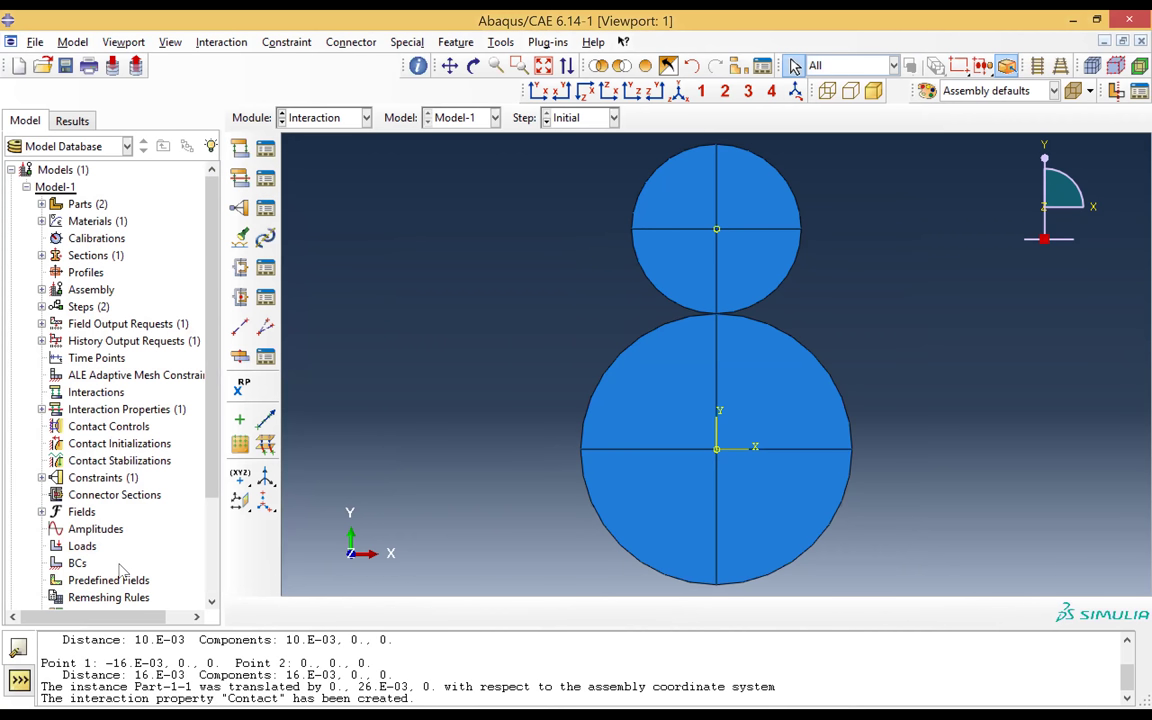
click(646, 67)
- In the Load module, fix the large circle's reference point RP-2 with an ENCASTRE boundary condition in the Initial step
click(320, 119)
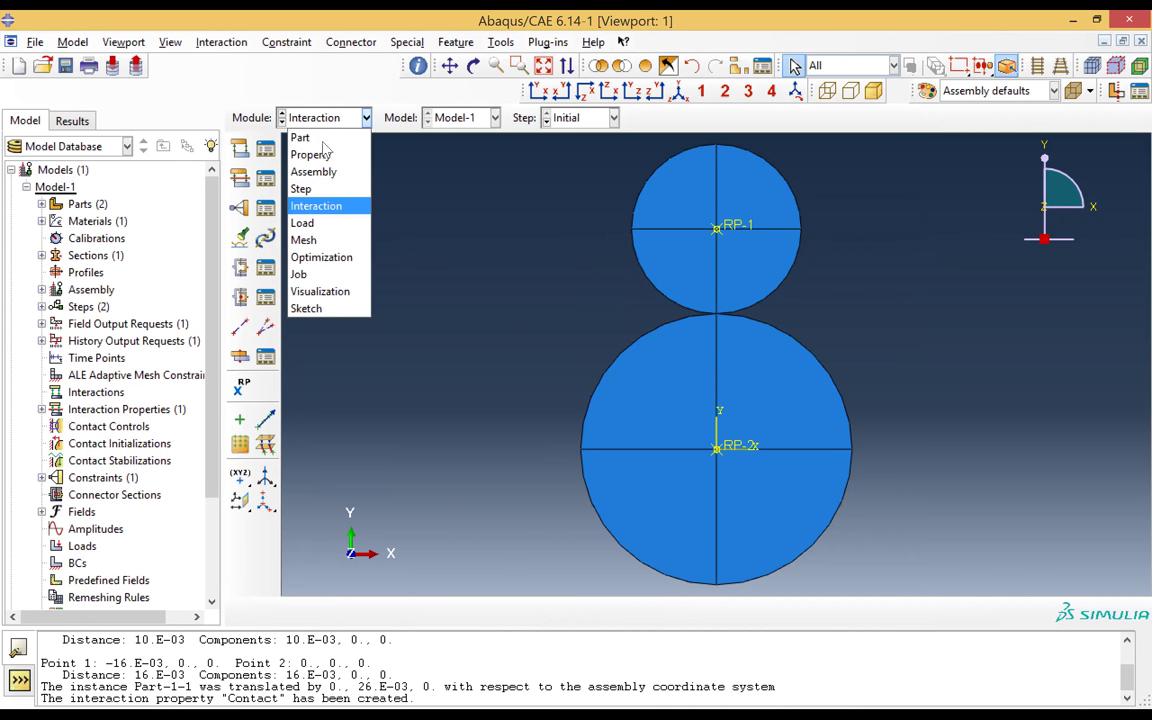
click(320, 228)
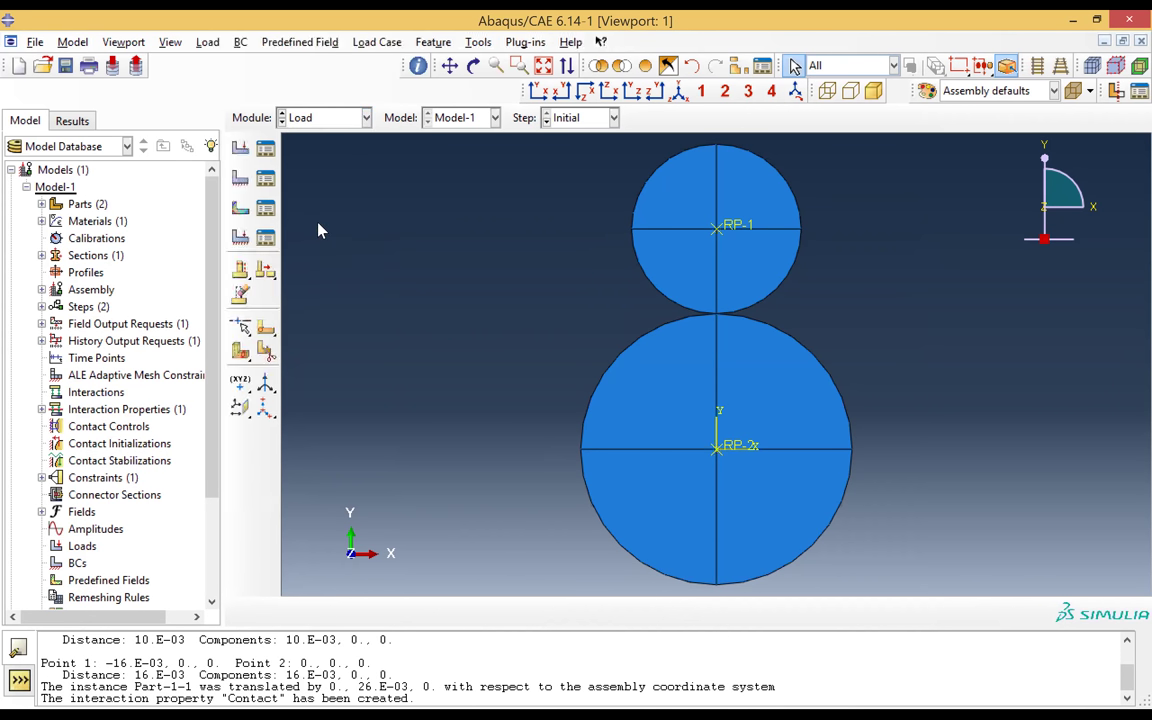
click(241, 182)
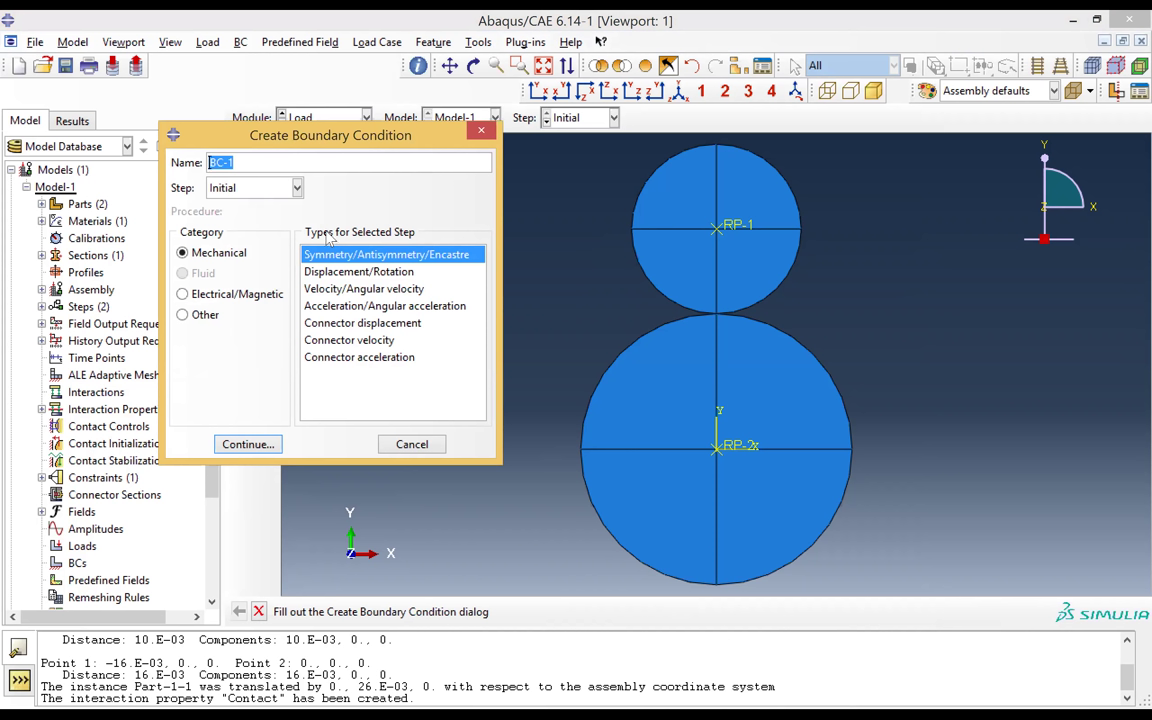
click(392, 256)
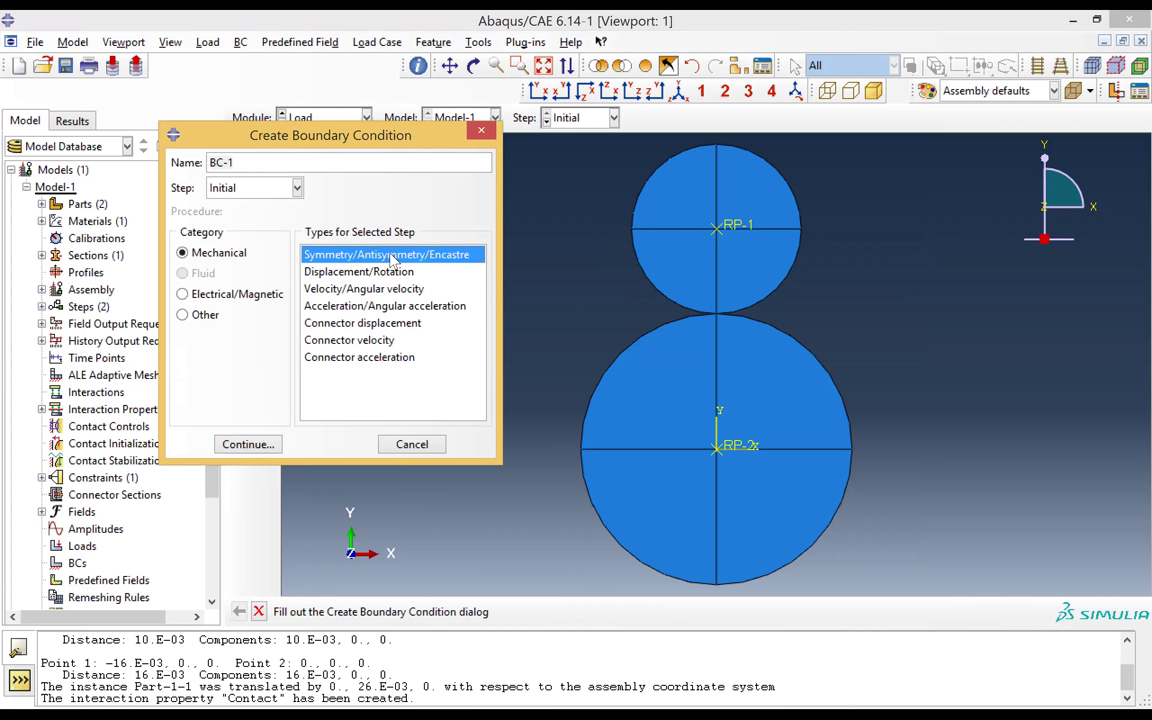
click(262, 446)
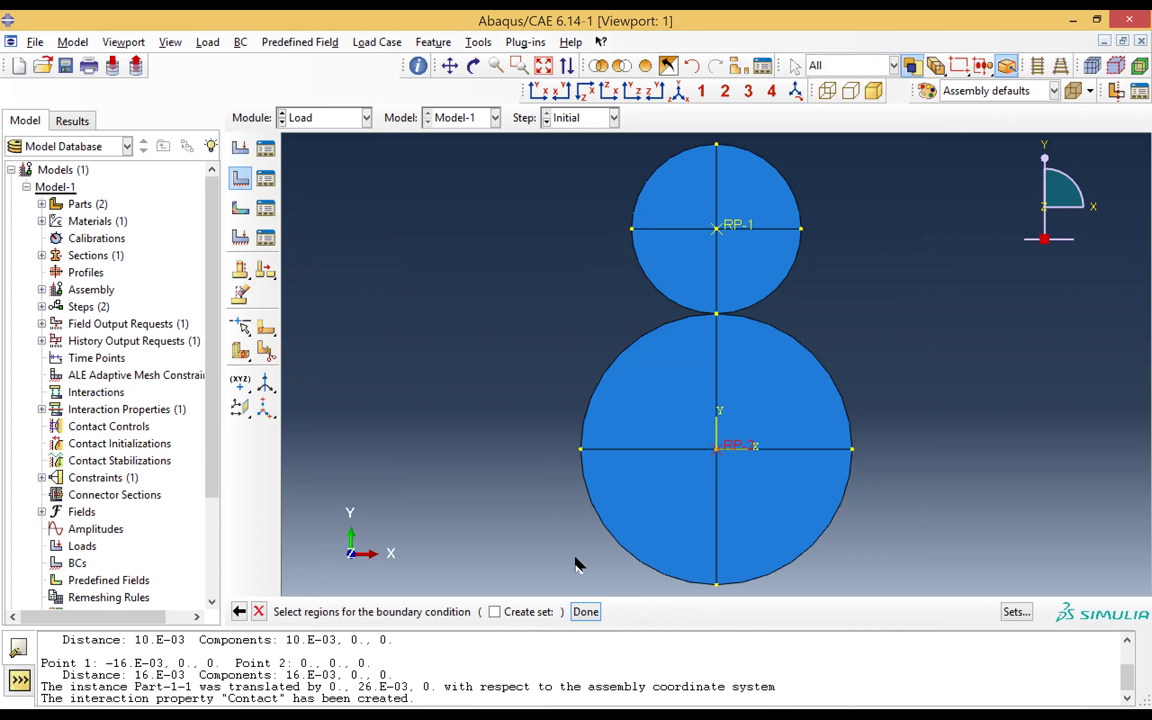
click(588, 617)
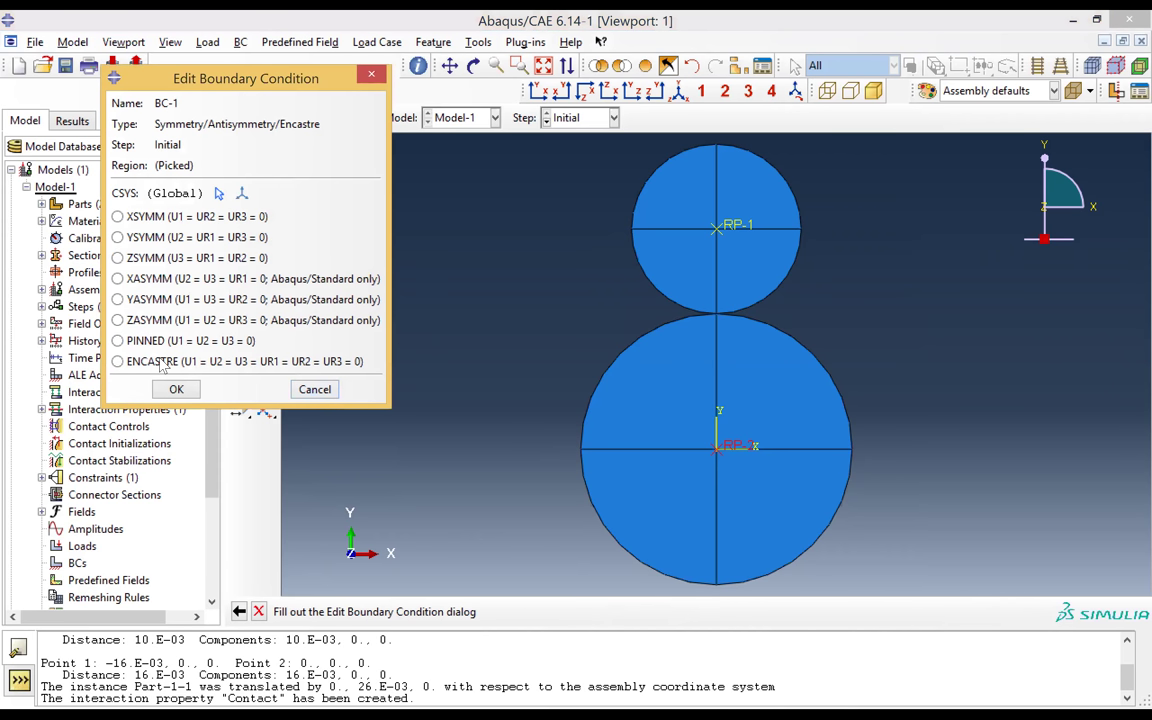
click(148, 361)
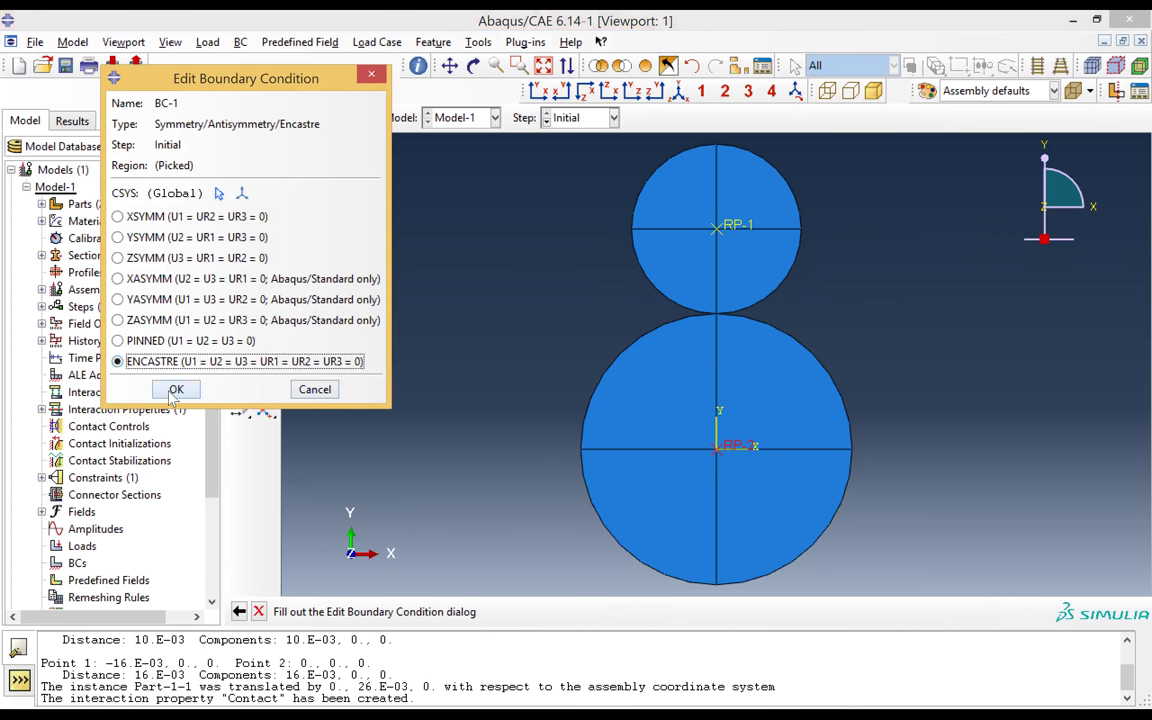
click(175, 389)
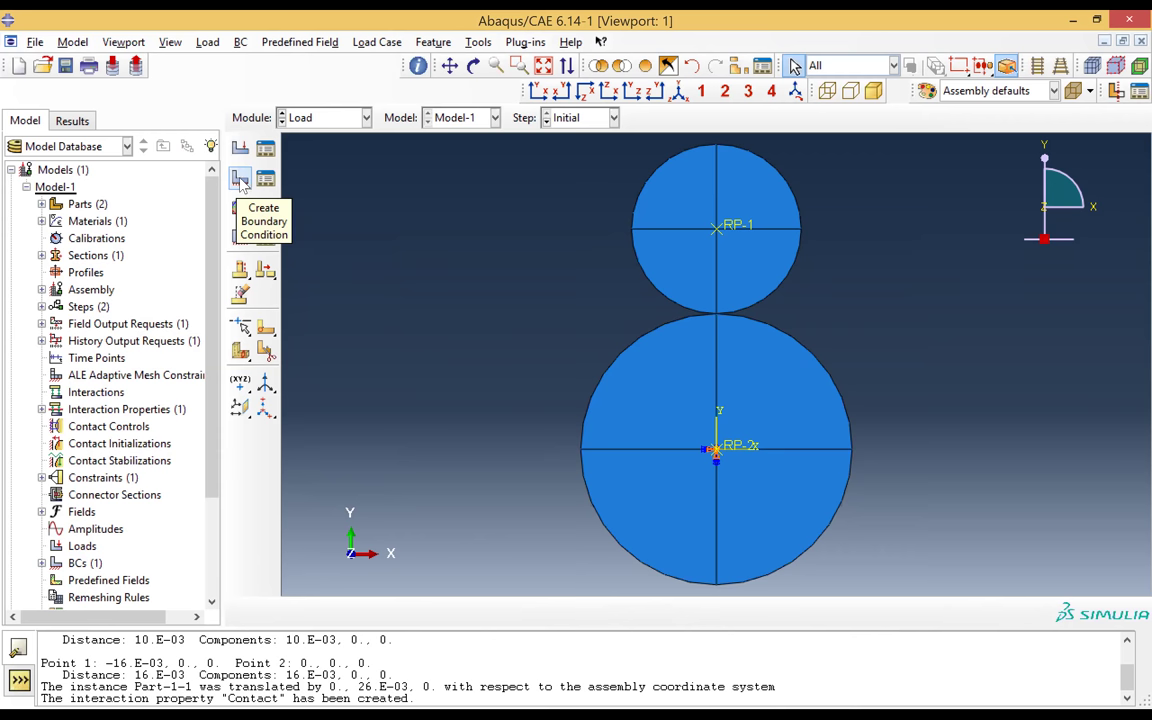
- Create a Displacement/Rotation boundary condition in Step-1 on the small circle's reference point RP-1, with U2 set to -0.01e-3
click(240, 180)
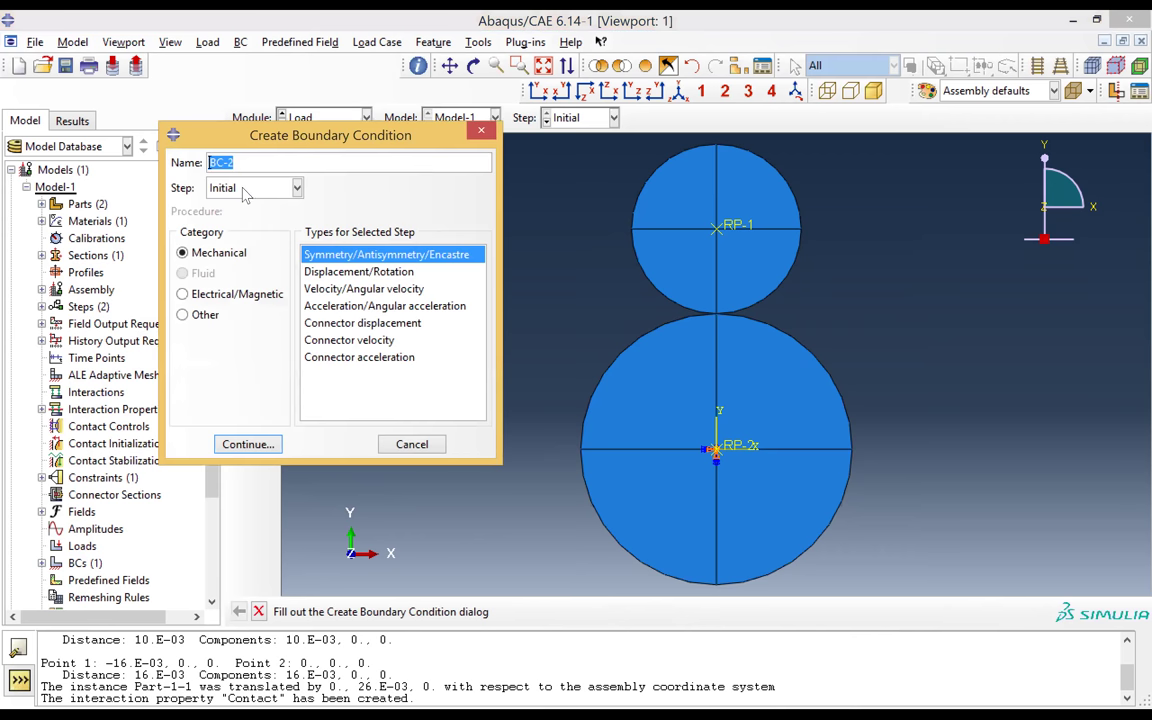
click(222, 188)
click(248, 228)
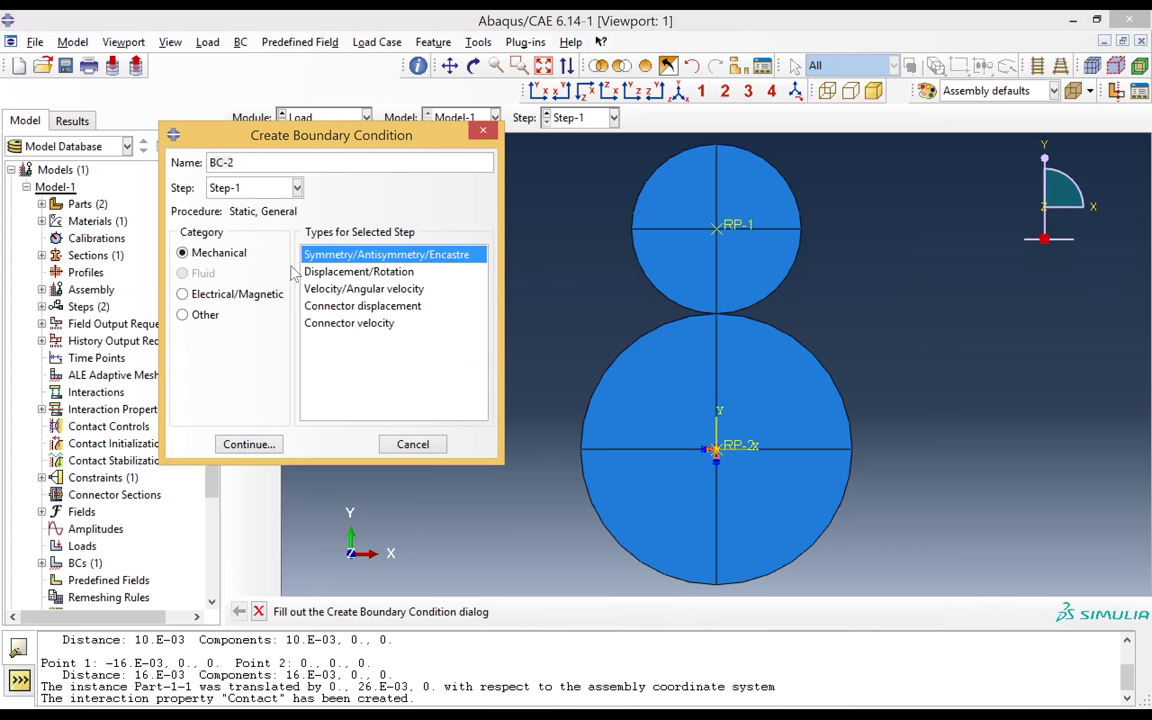
click(350, 272)
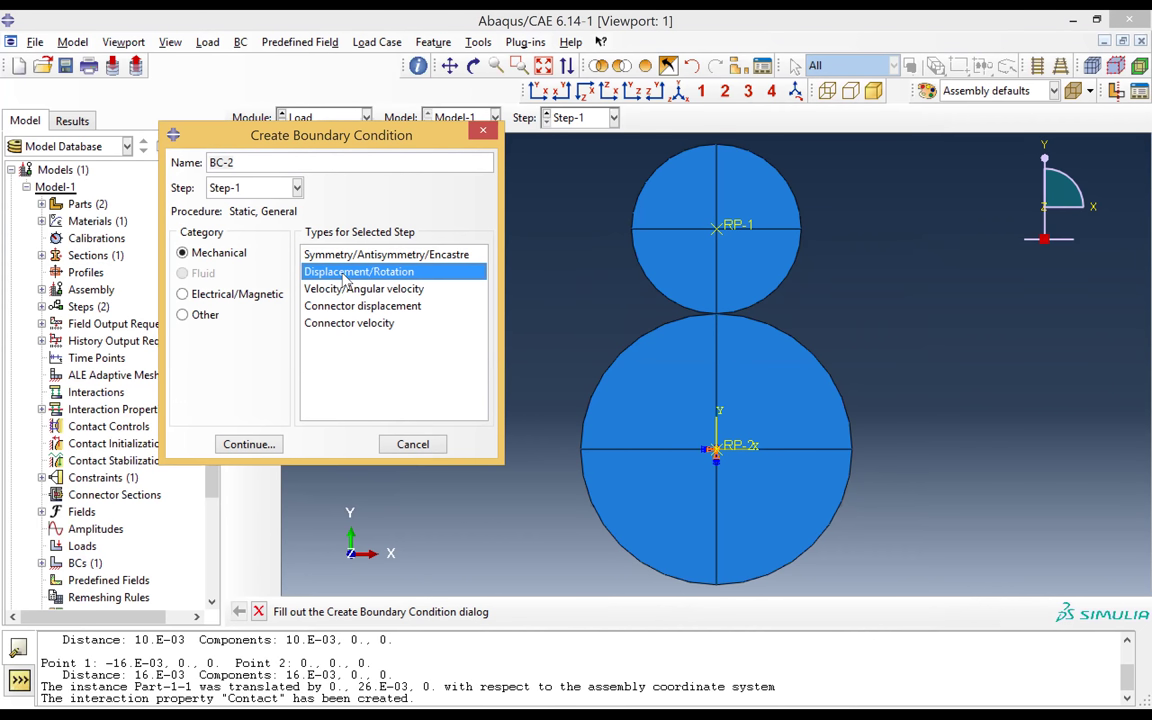
click(250, 445)
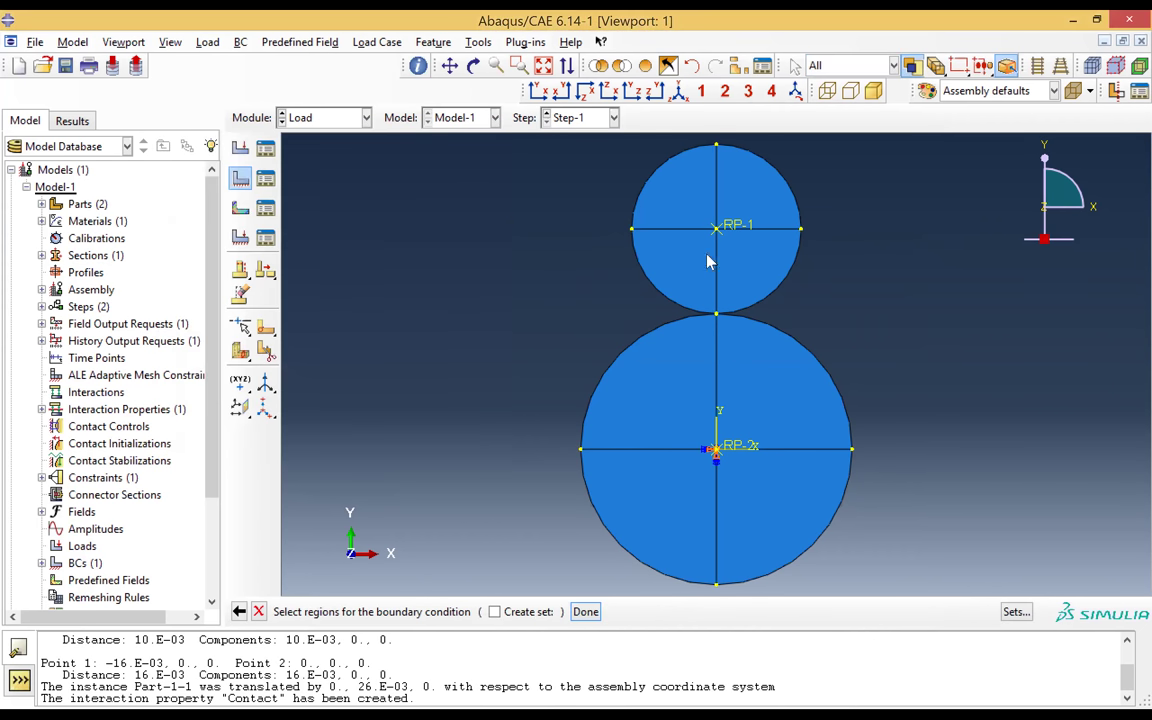
click(716, 229)
click(586, 612)
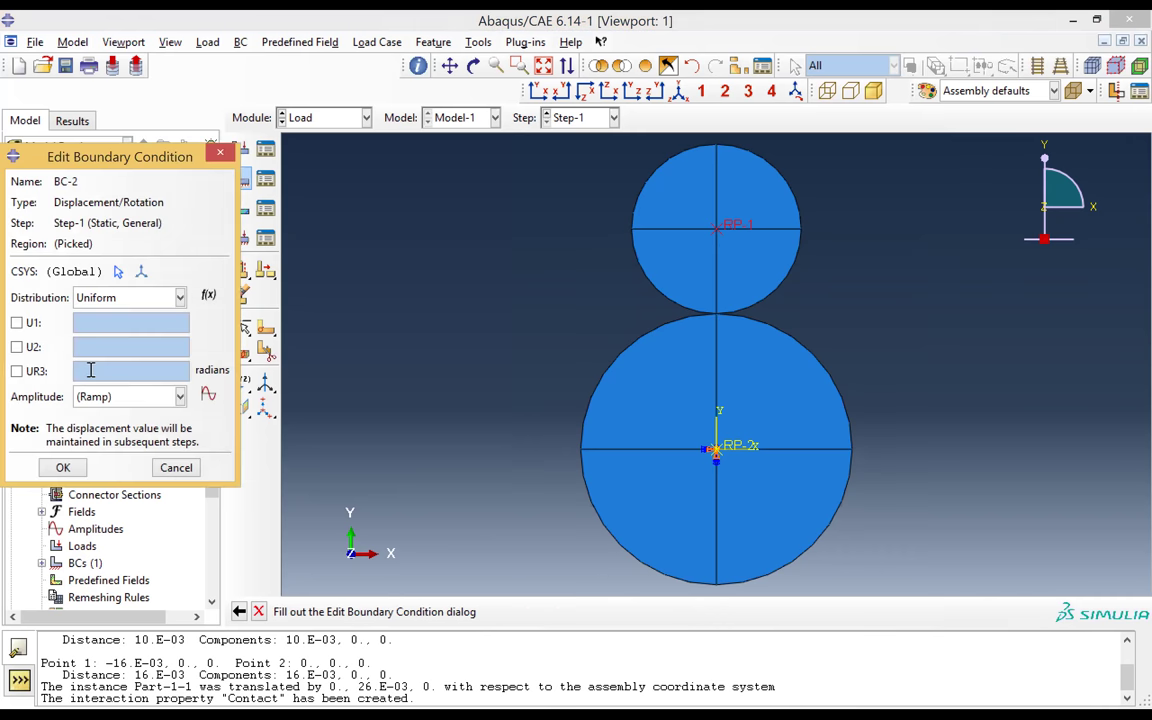
click(16, 347)
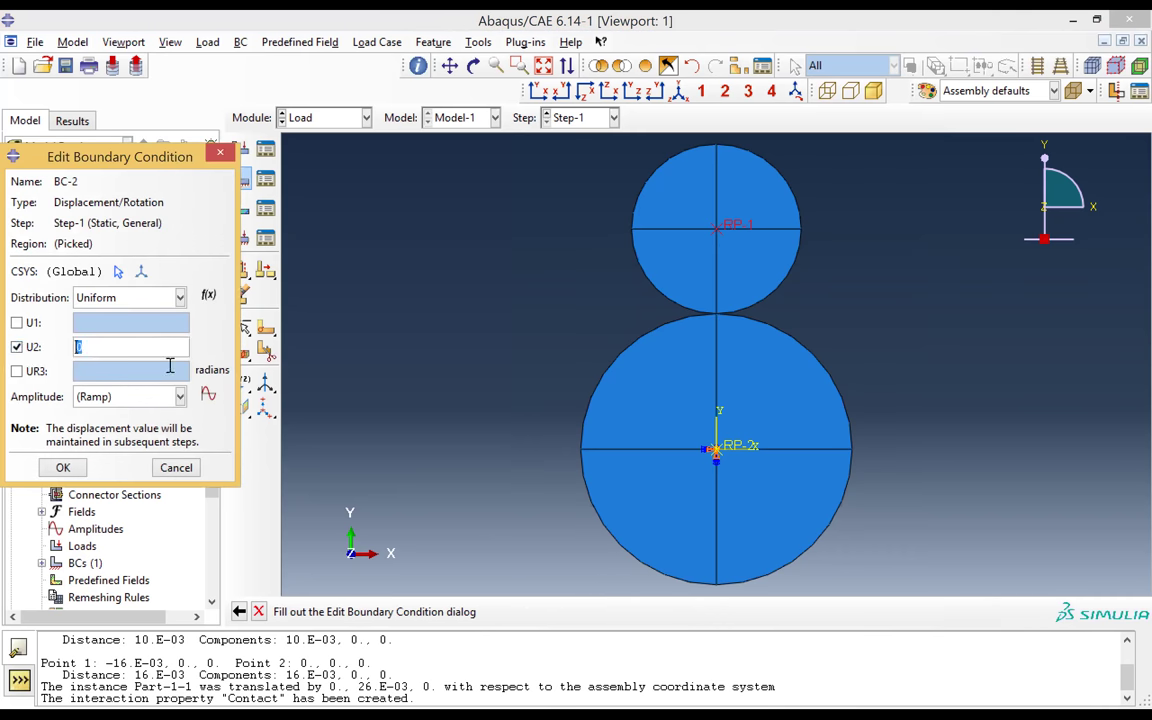
text(-0.01e-3)
click(63, 468)
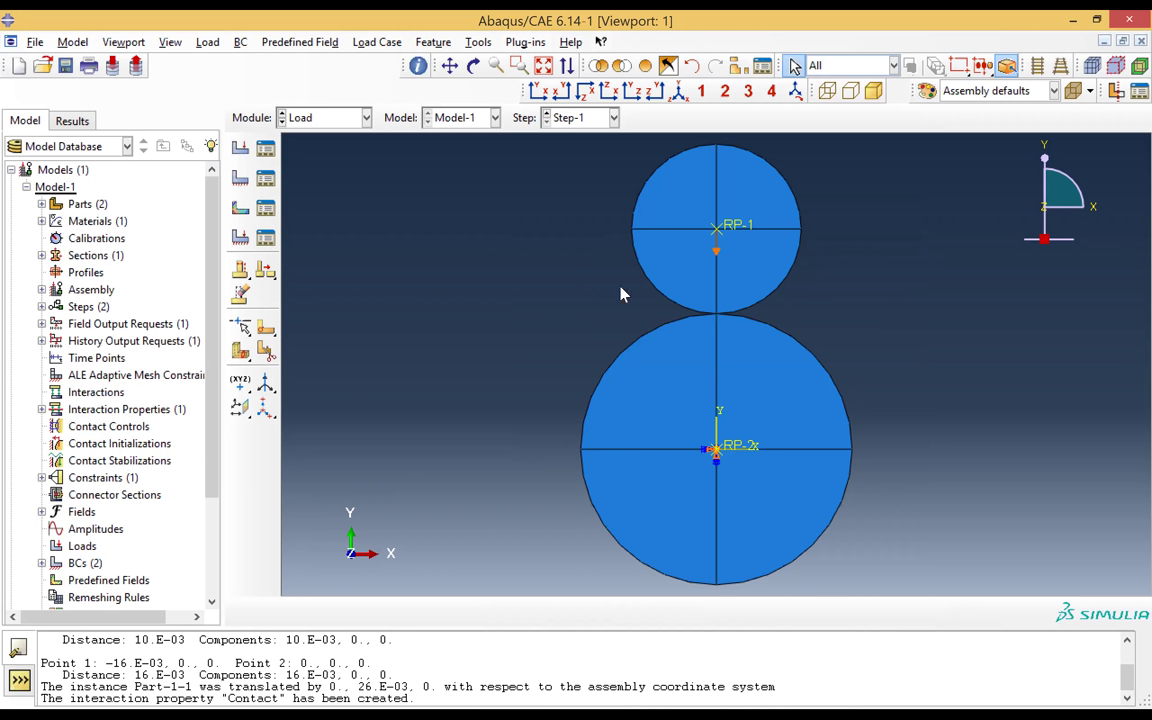
- Create a Displacement/Rotation boundary condition in the Initial step that restrains U1 at the small circle's reference point RP-1
click(241, 179)
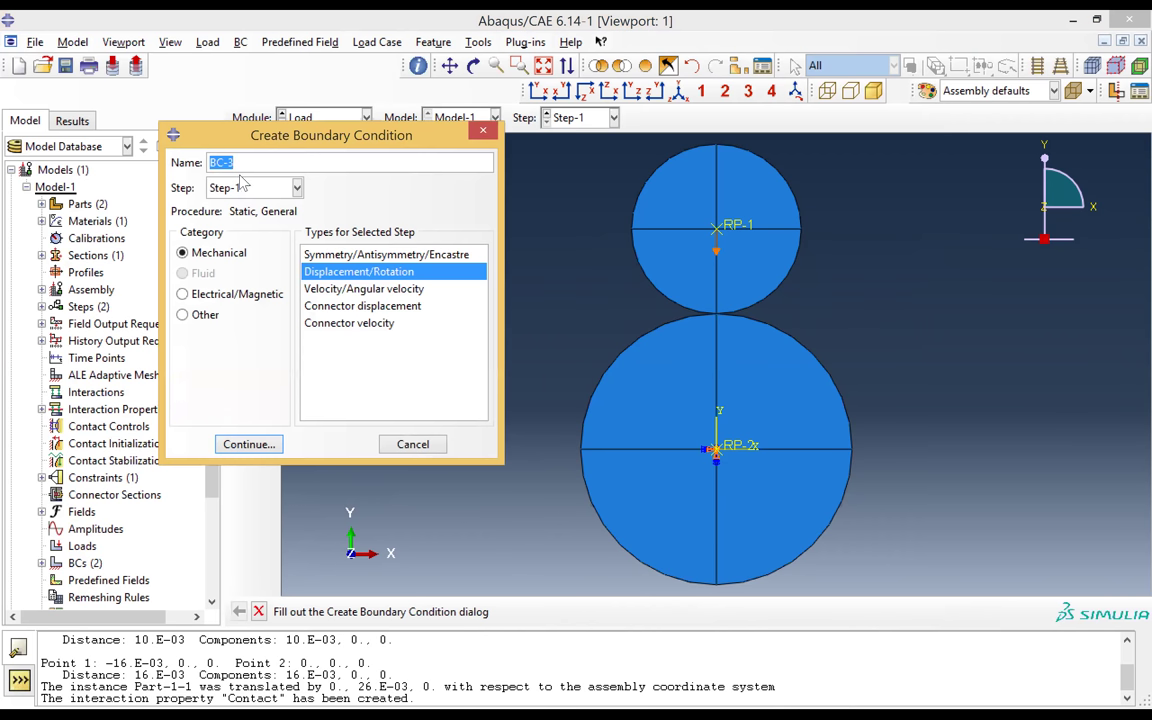
click(245, 189)
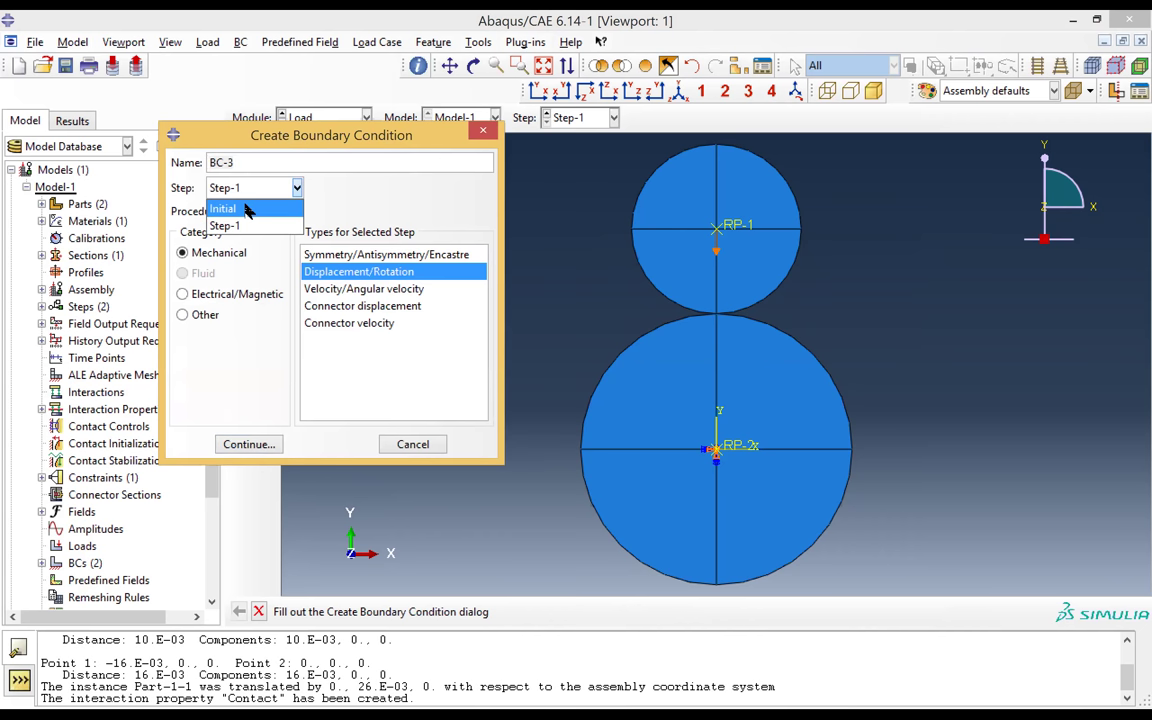
click(247, 210)
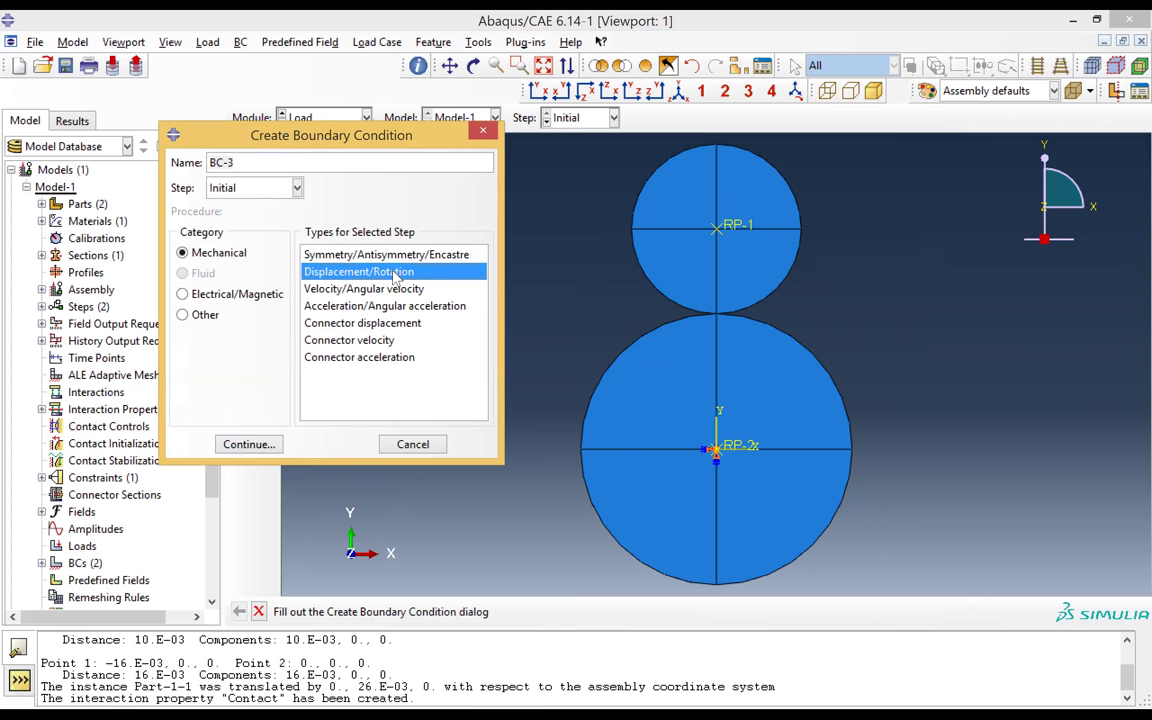
click(246, 446)
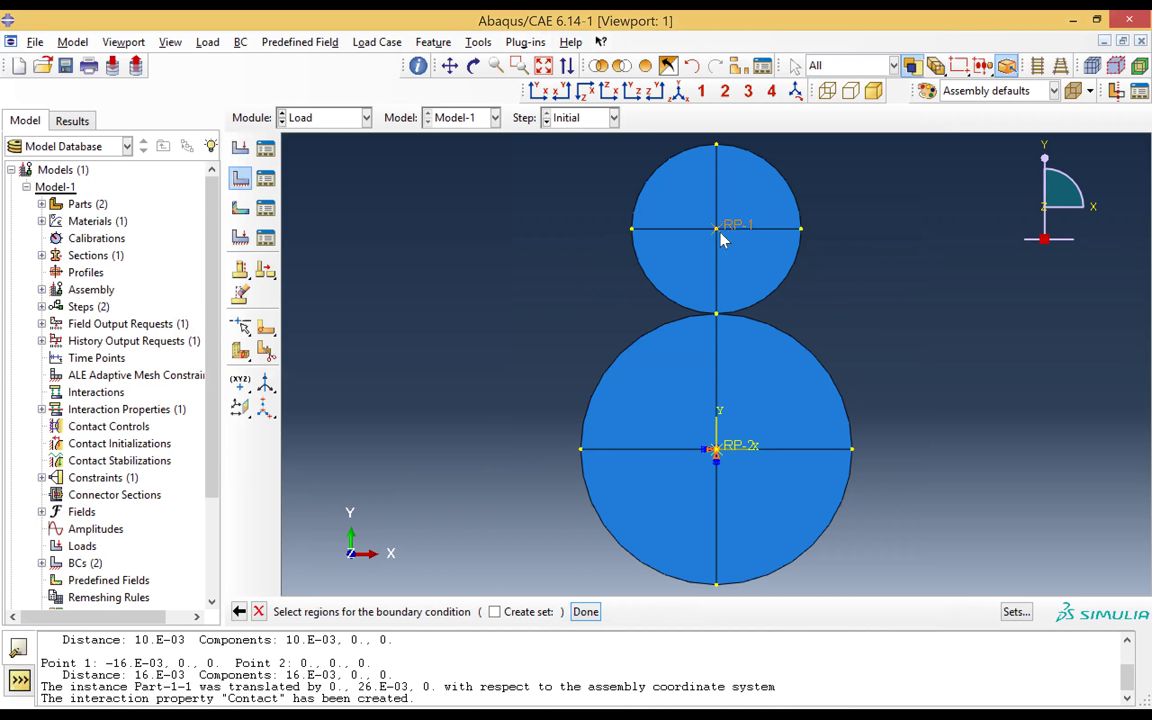
click(586, 612)
click(17, 295)
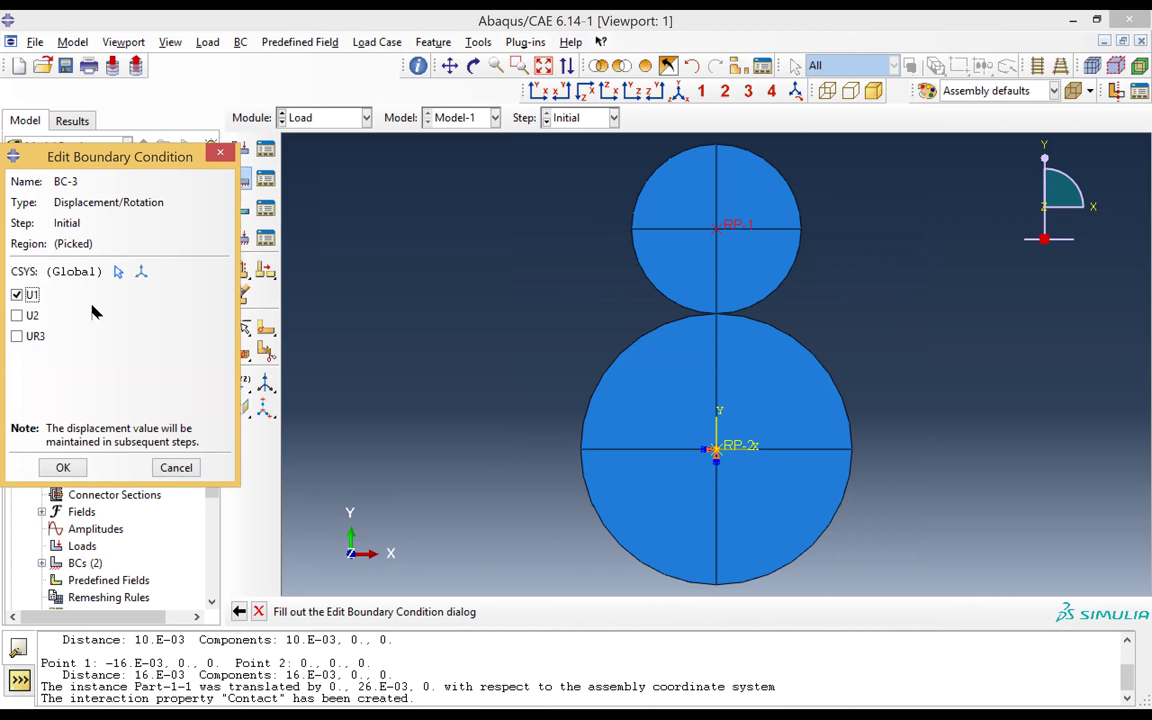
click(63, 469)
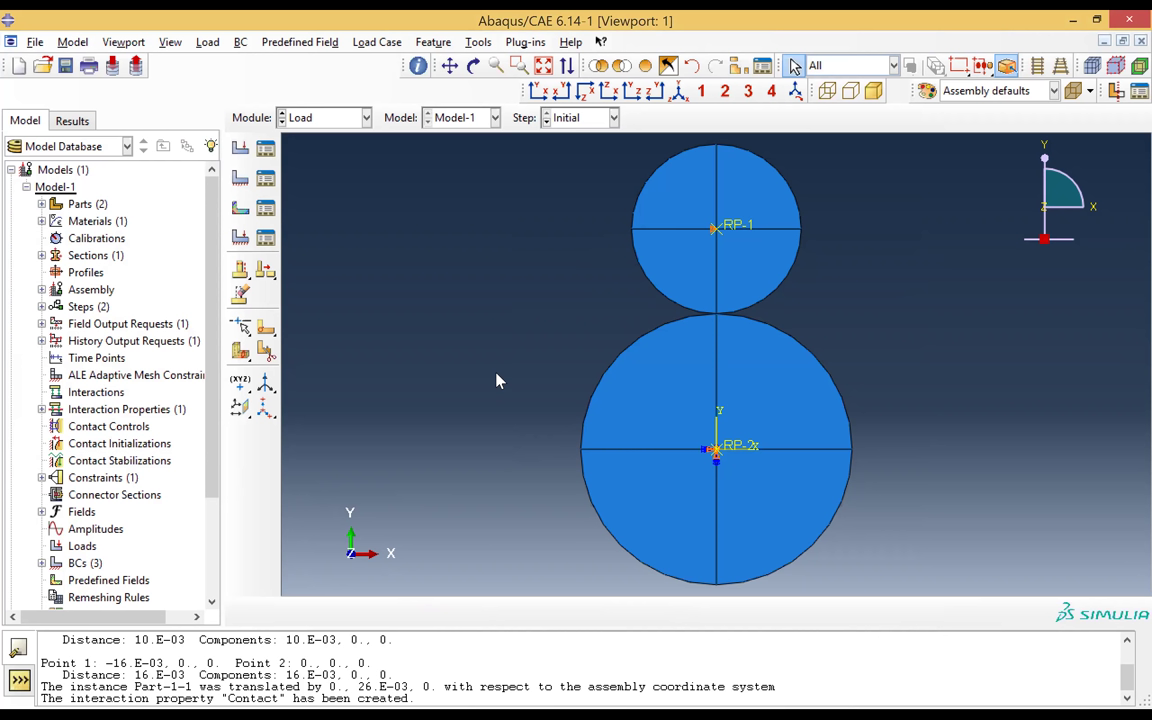
- Switch to the Mesh module and make Part-1 the object for meshing instead of the assembly
click(313, 117)
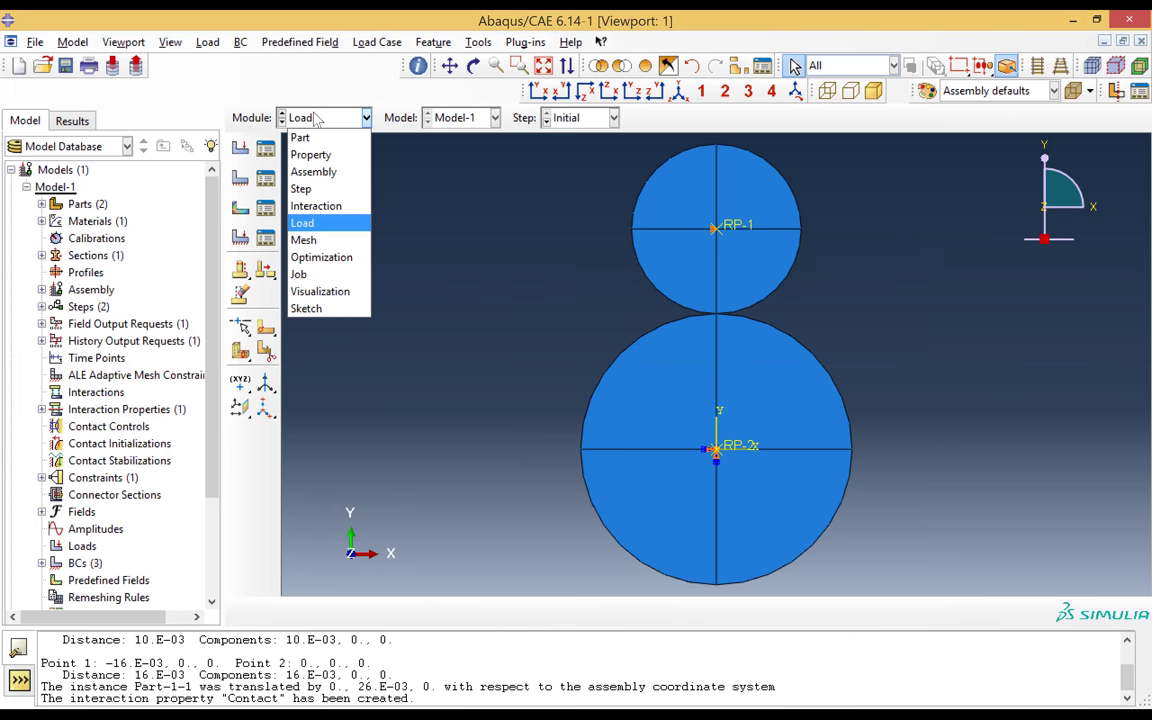
click(314, 118)
click(316, 118)
click(305, 240)
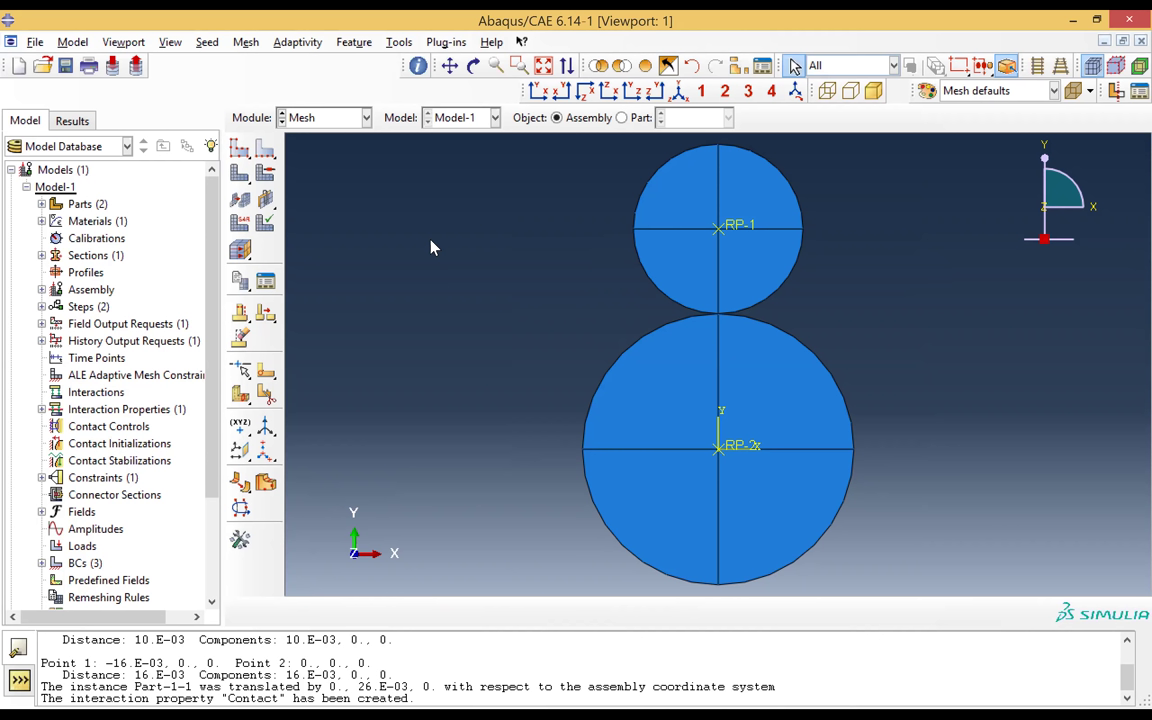
click(266, 153)
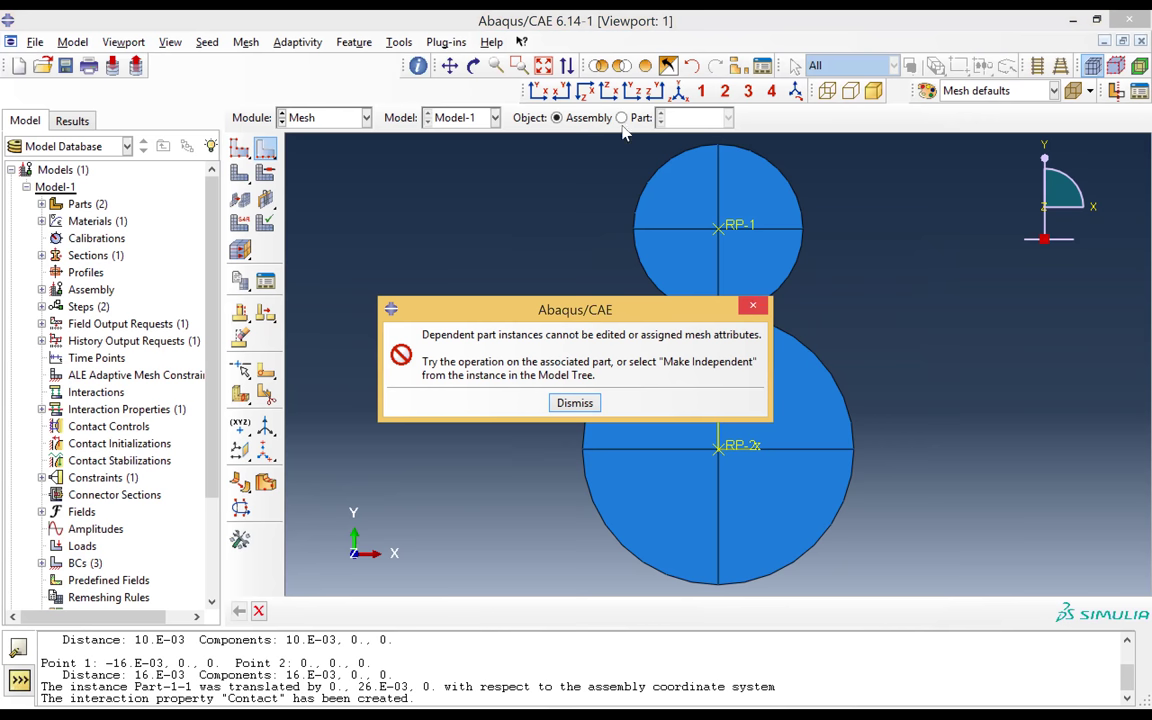
click(622, 117)
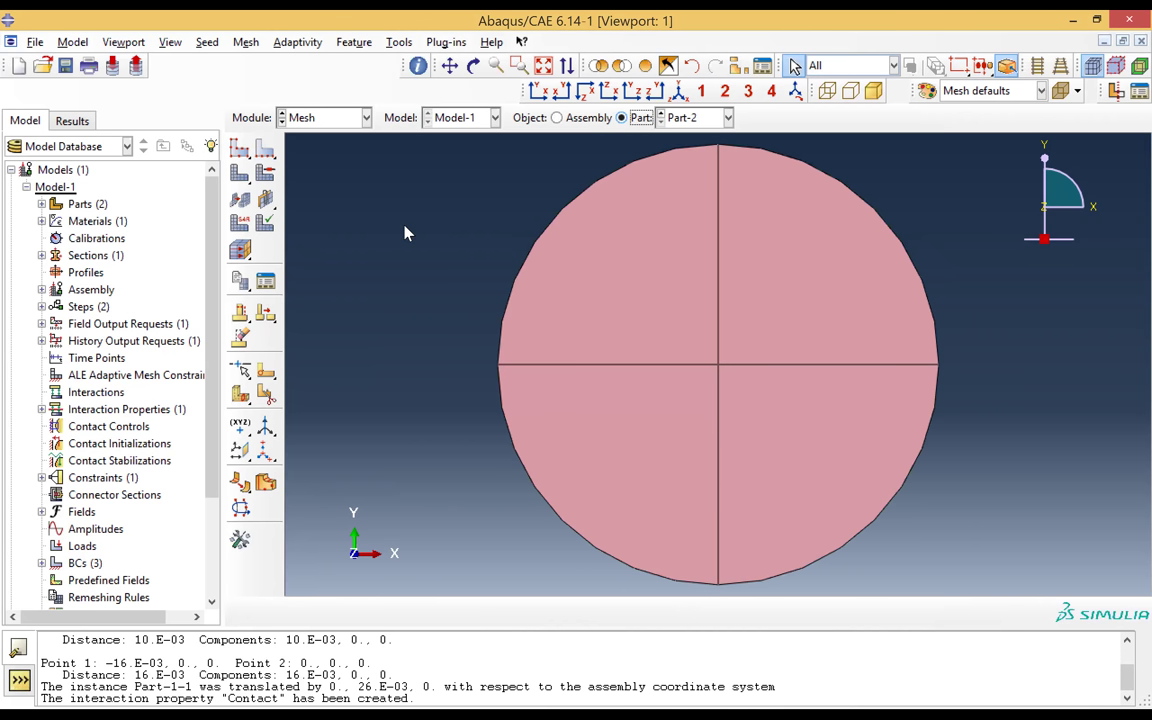
click(264, 148)
click(697, 118)
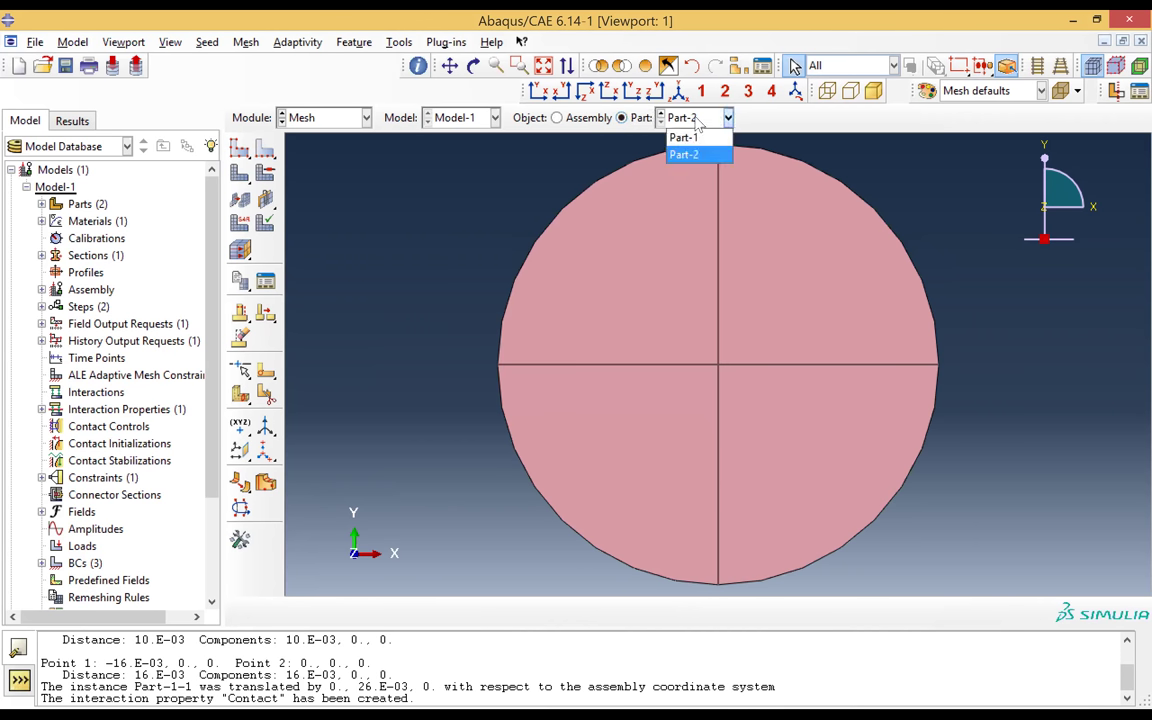
click(688, 150)
click(265, 149)
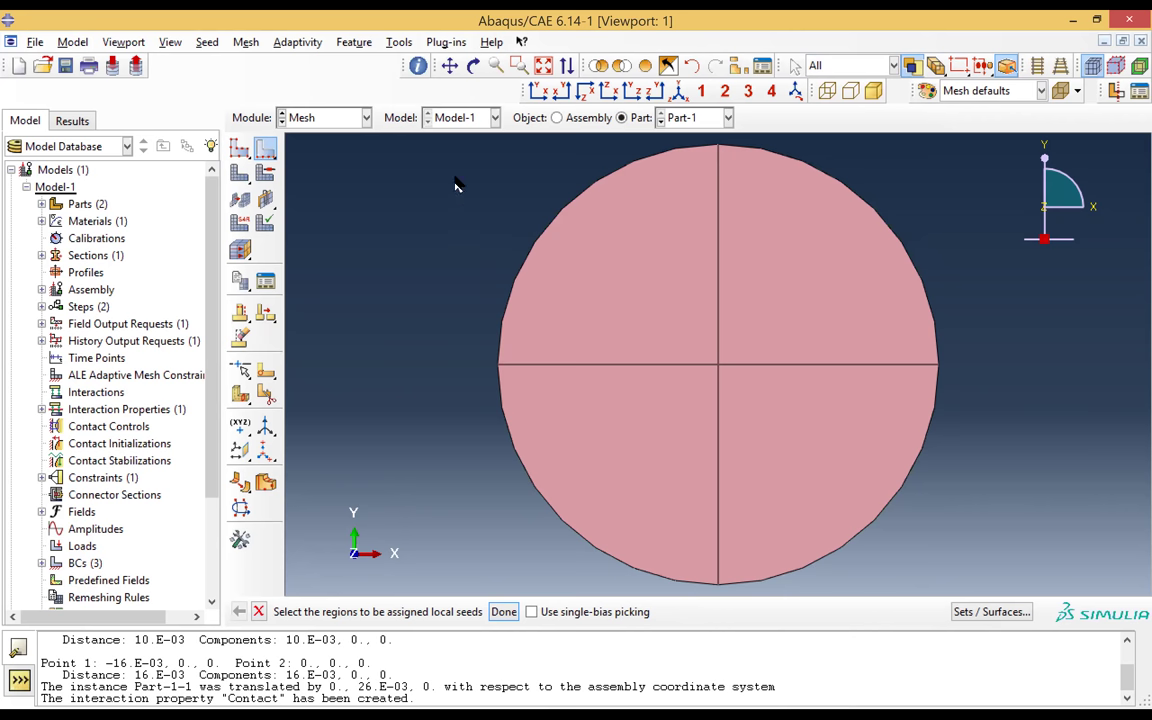
drag(455, 185, 1036, 590)
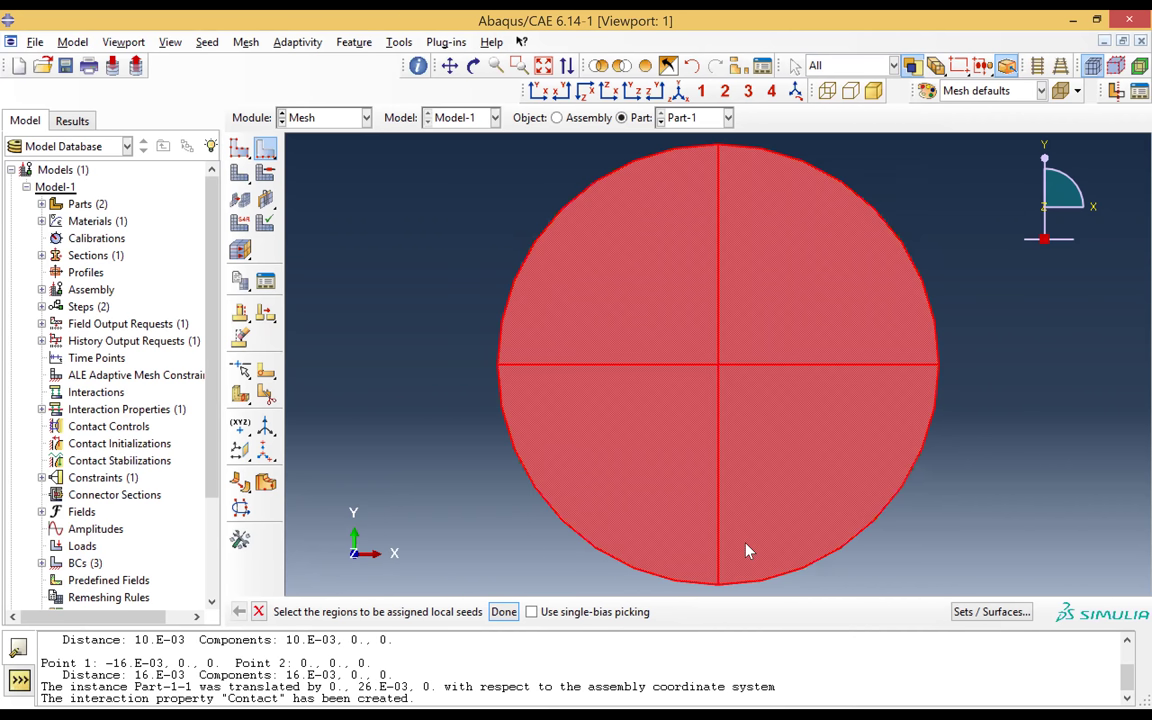
click(505, 613)
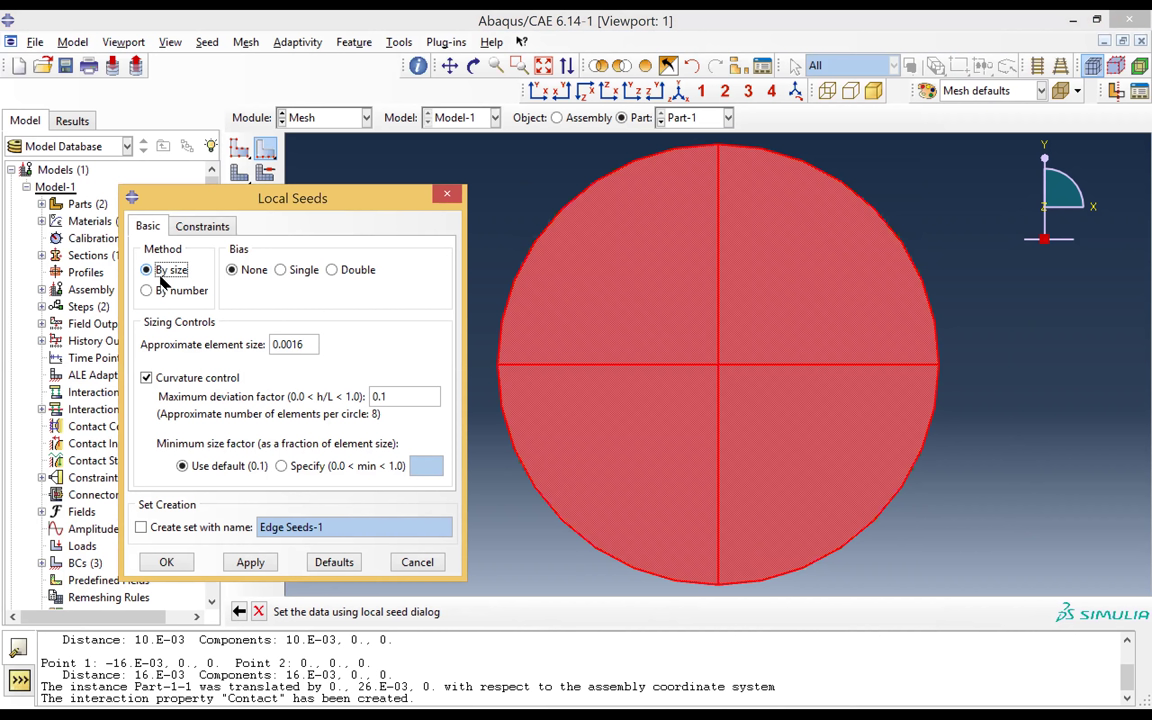
click(295, 274)
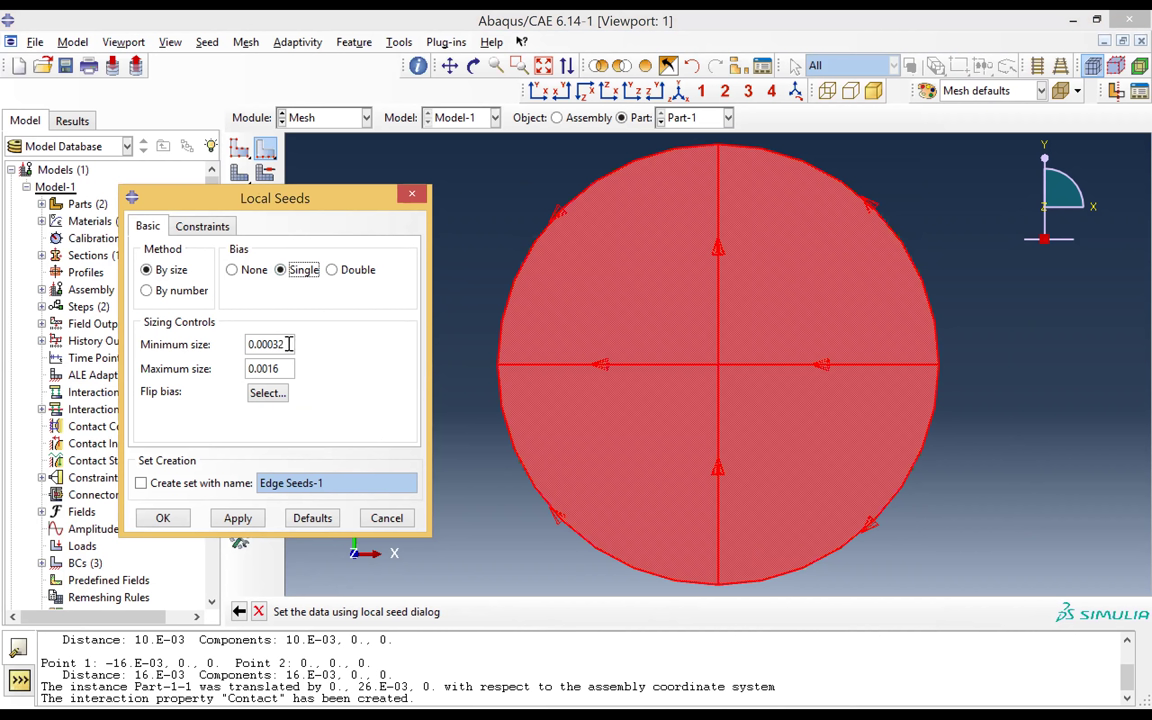
drag(289, 343, 180, 332)
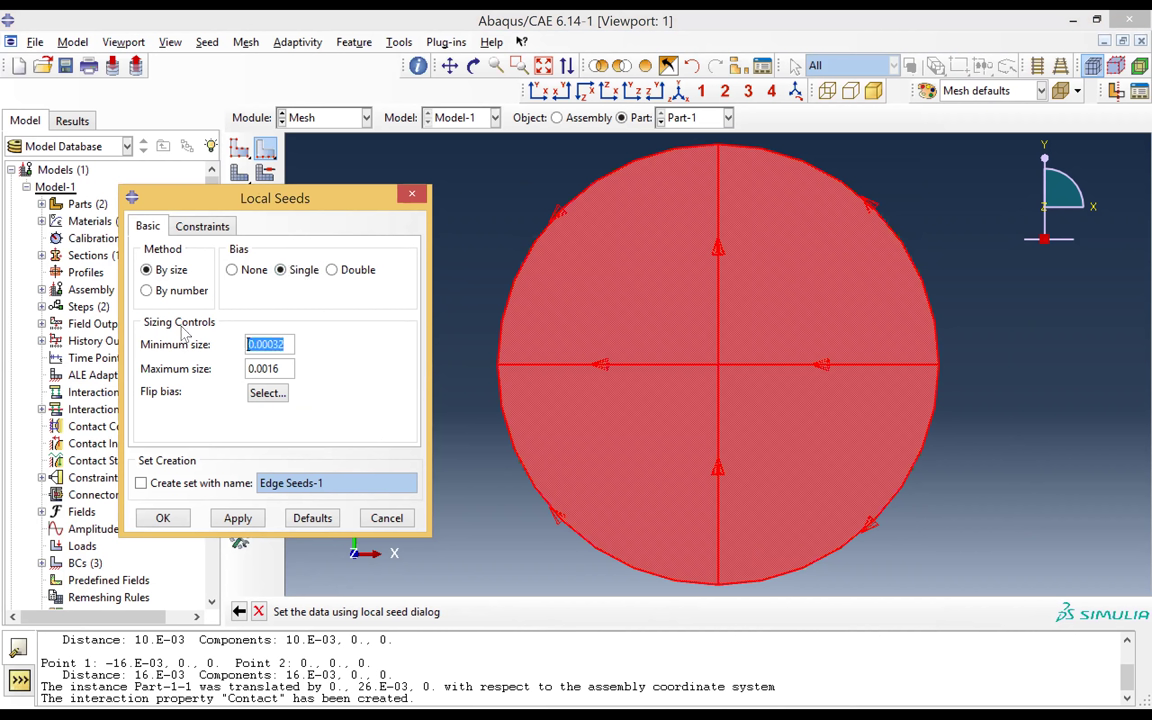
text(5e-5)
click(287, 368)
drag(287, 368, 171, 369)
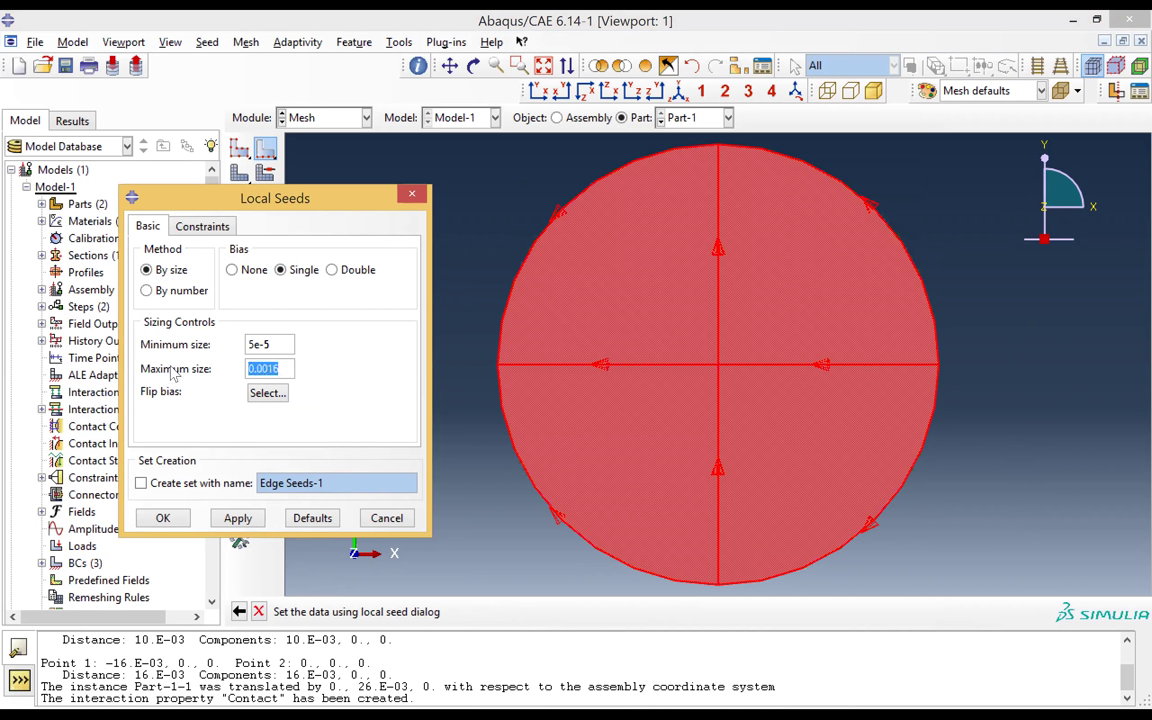
text(0.0025)
click(413, 196)
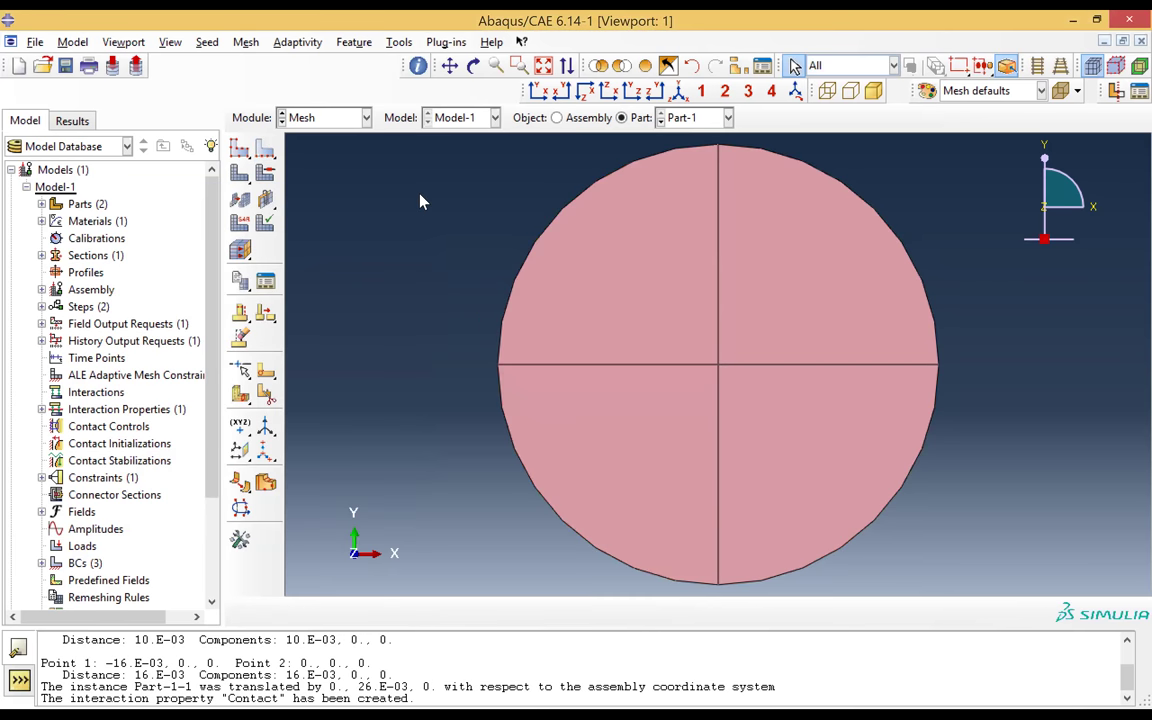
- Define local seeds by size on the two lower arcs of Part-1, with single bias, minimum size 5e-5 and maximum size 0.0025
click(265, 150)
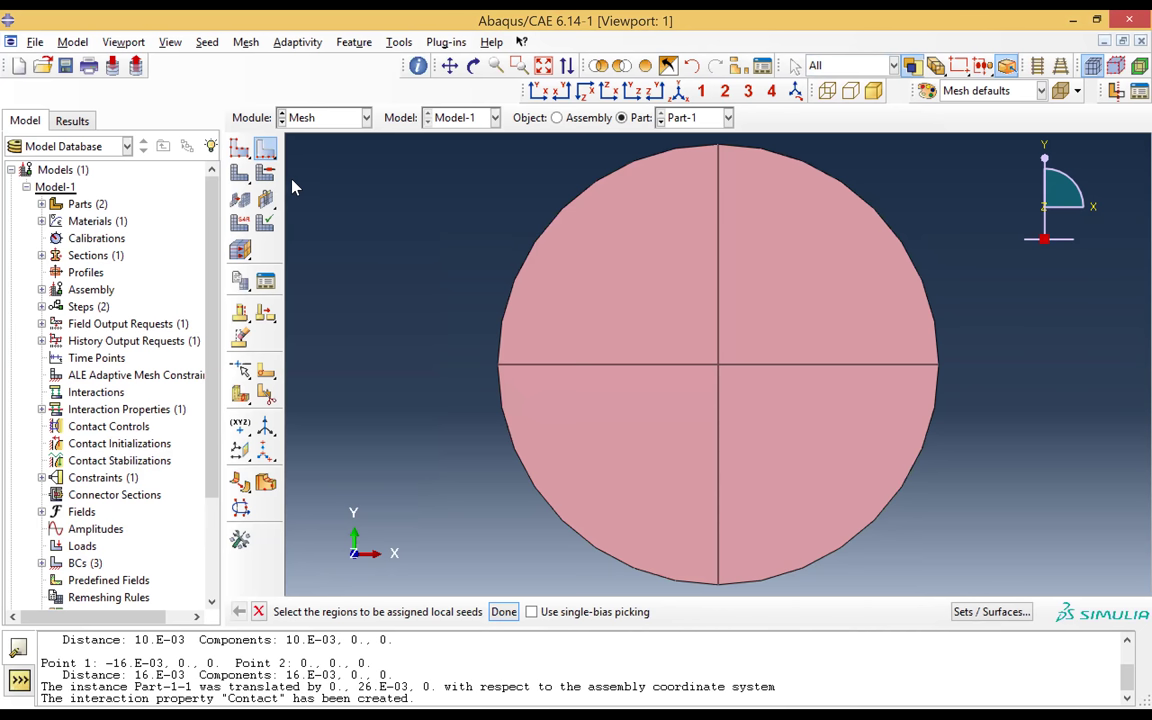
click(522, 478)
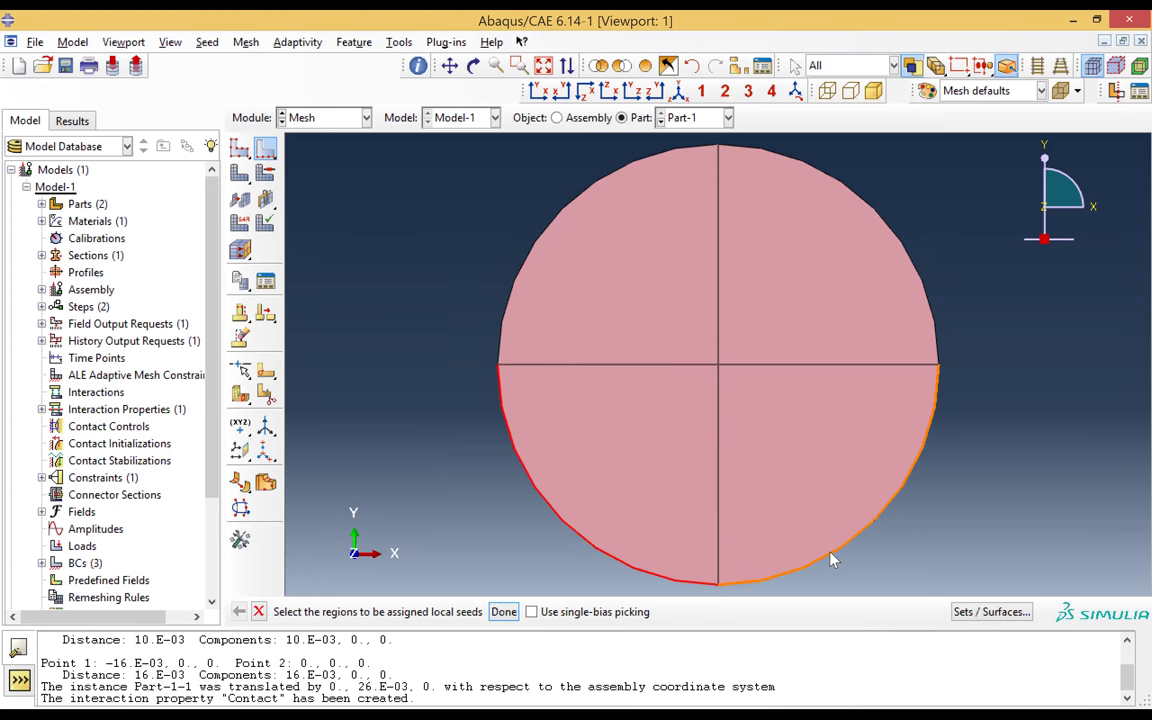
click(830, 557)
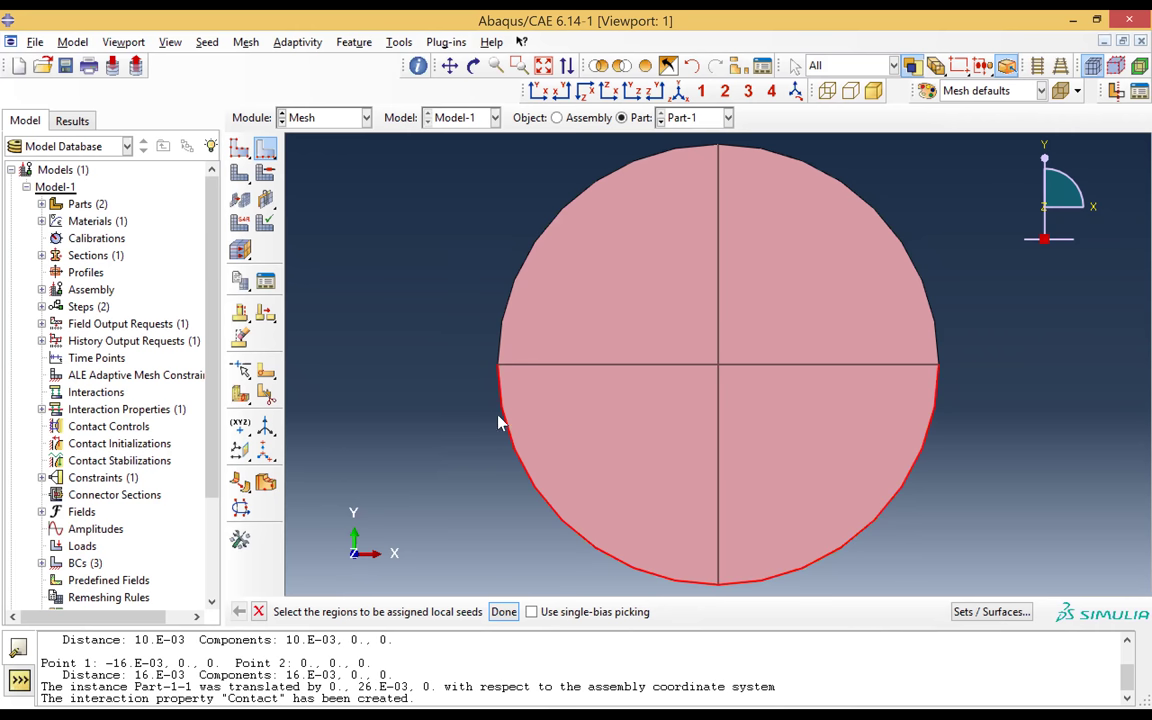
click(503, 612)
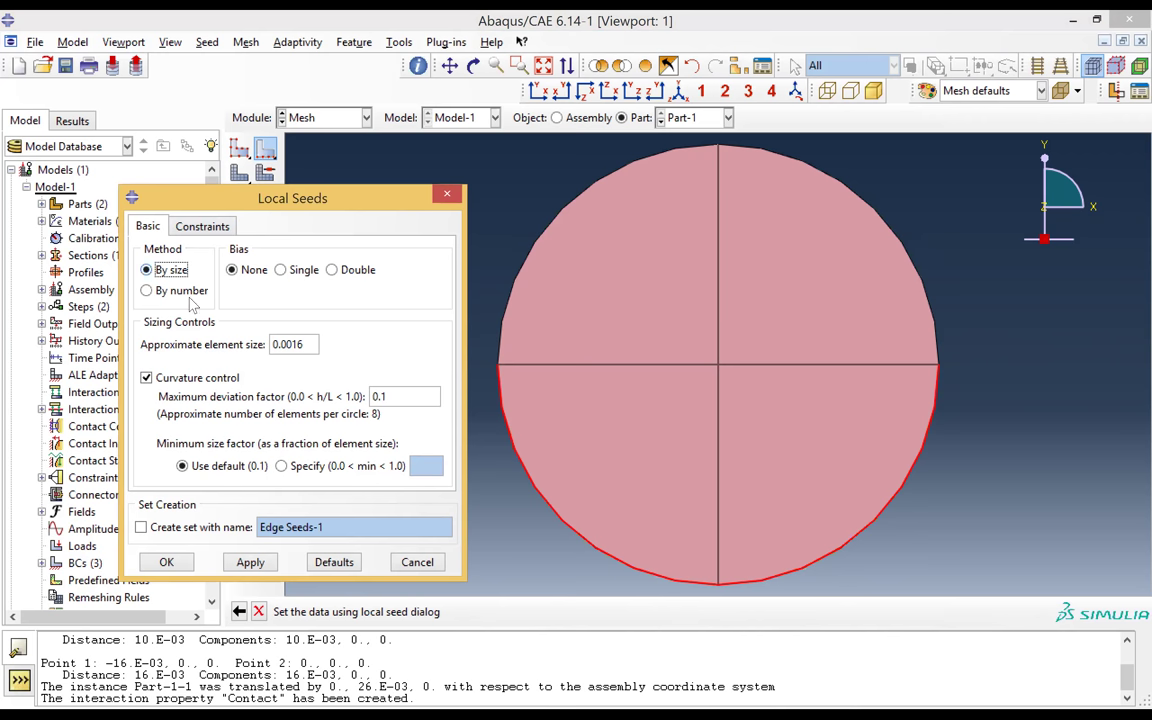
click(301, 271)
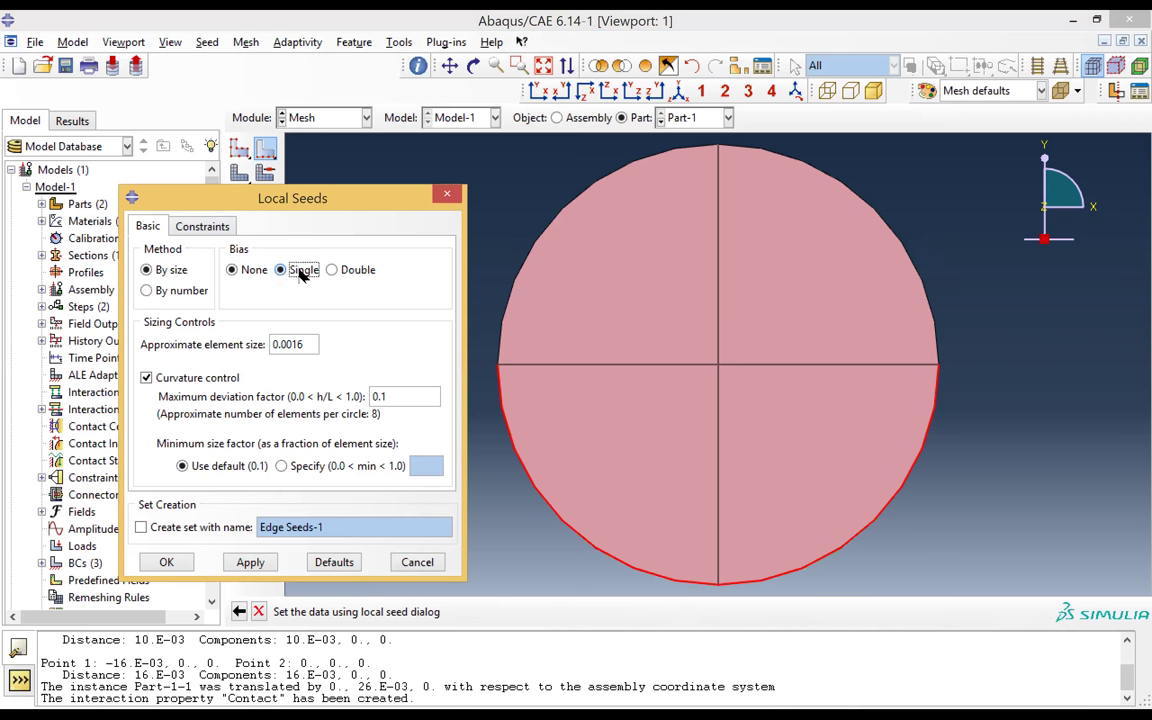
double_click(275, 344)
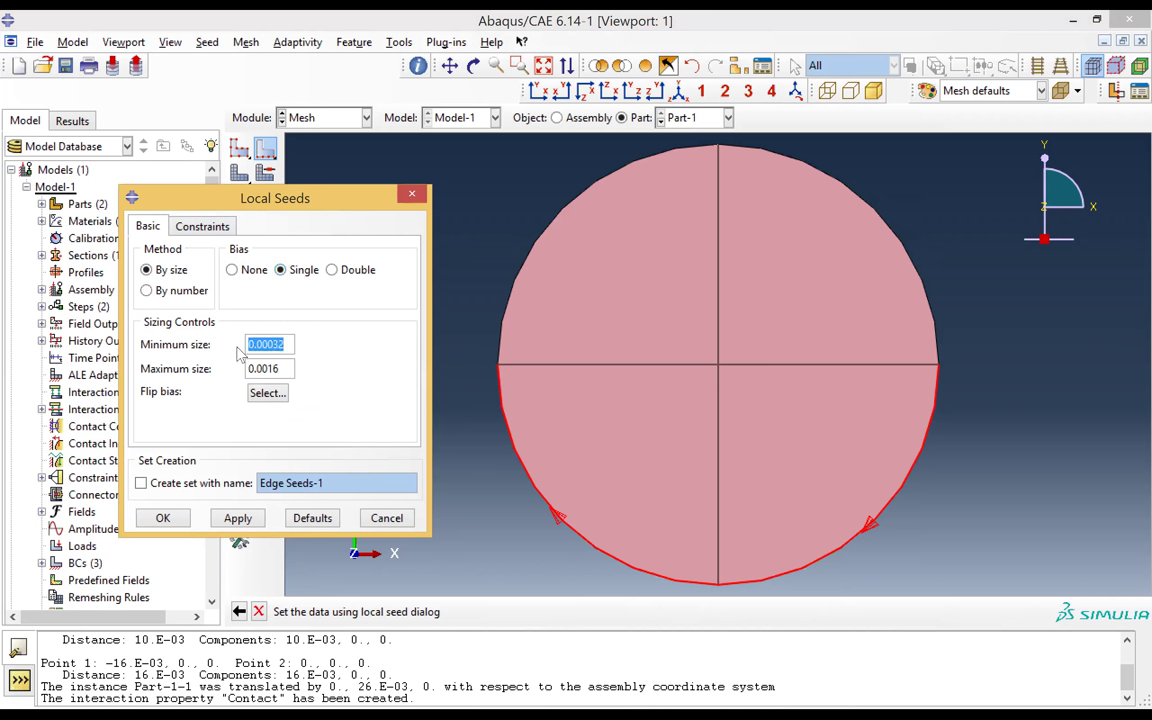
text(5e-5)
double_click(290, 367)
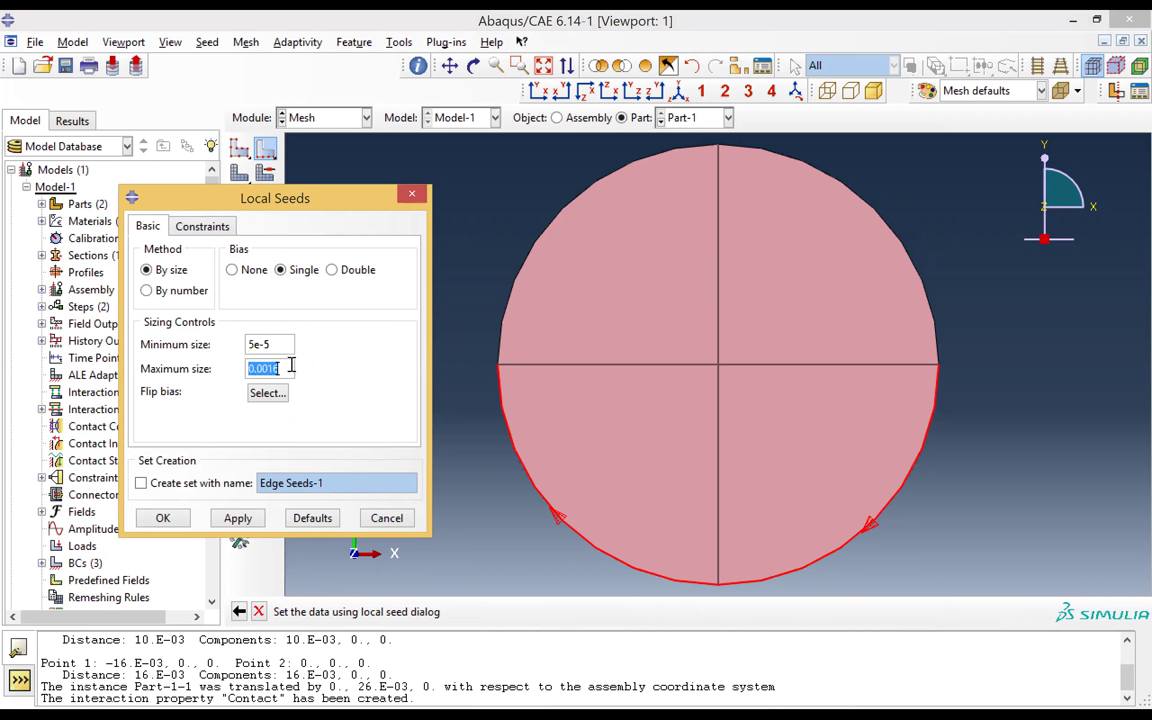
text(0.0025)
- Flip the bias on Part-1's lower-left arc so the seeds on both lower arcs refine toward the circle's bottom point, and apply the local seeds
click(270, 395)
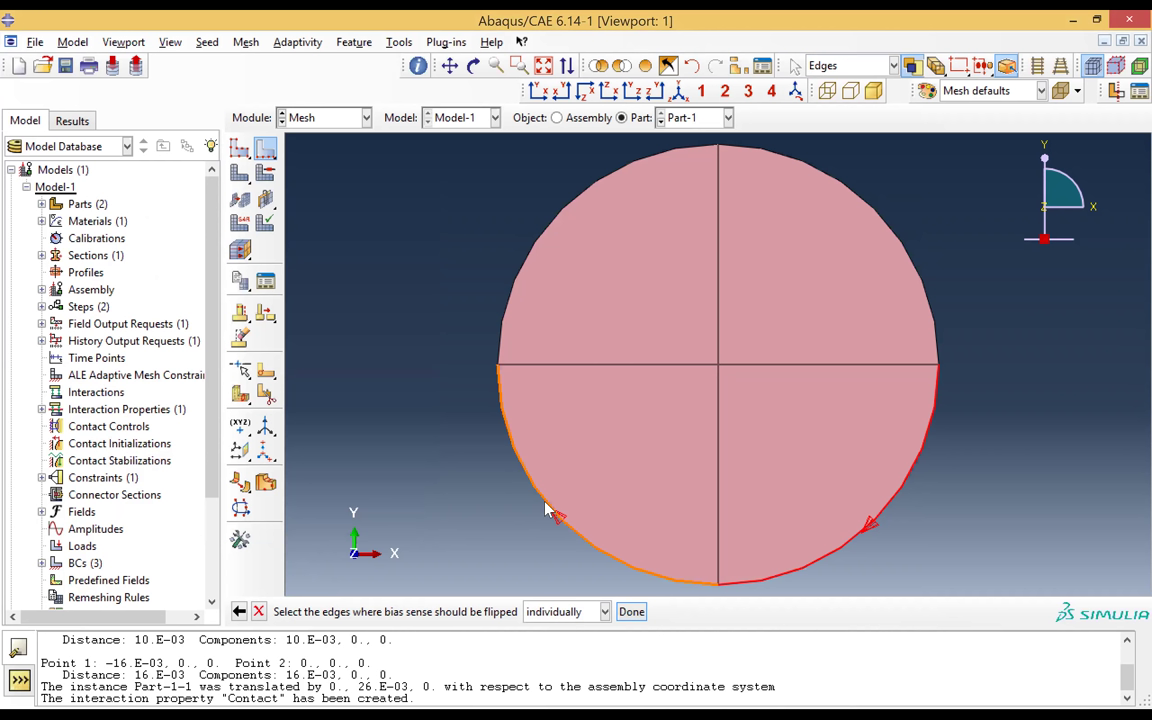
click(545, 509)
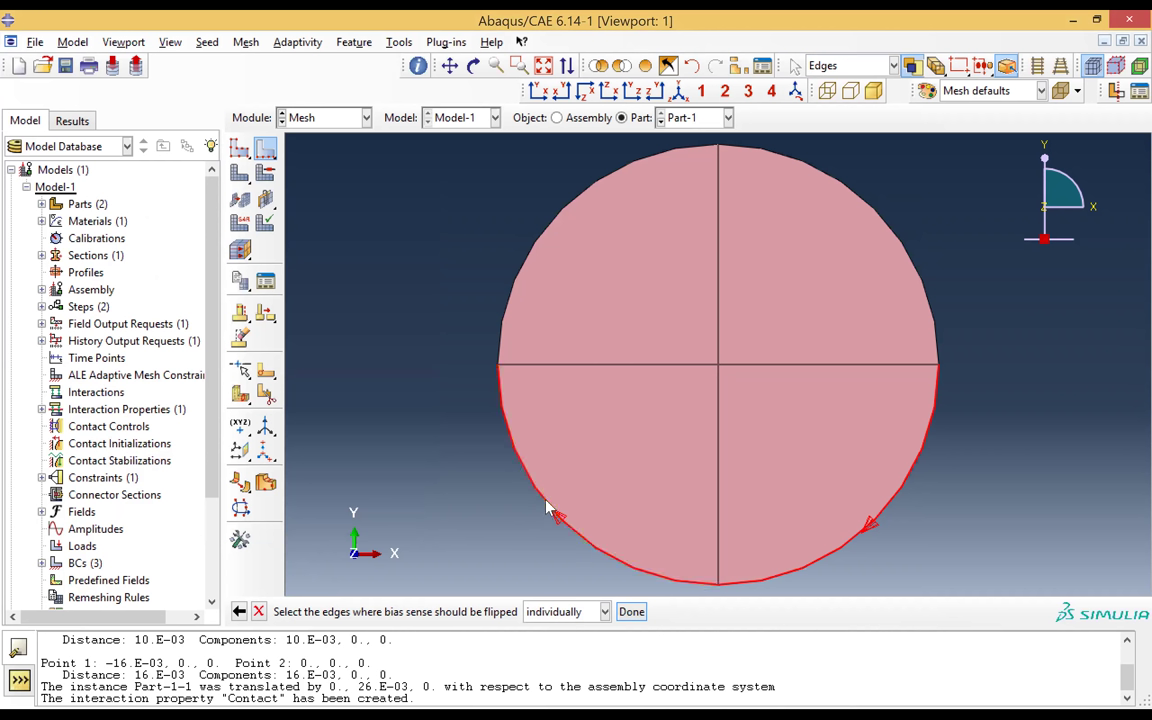
click(630, 614)
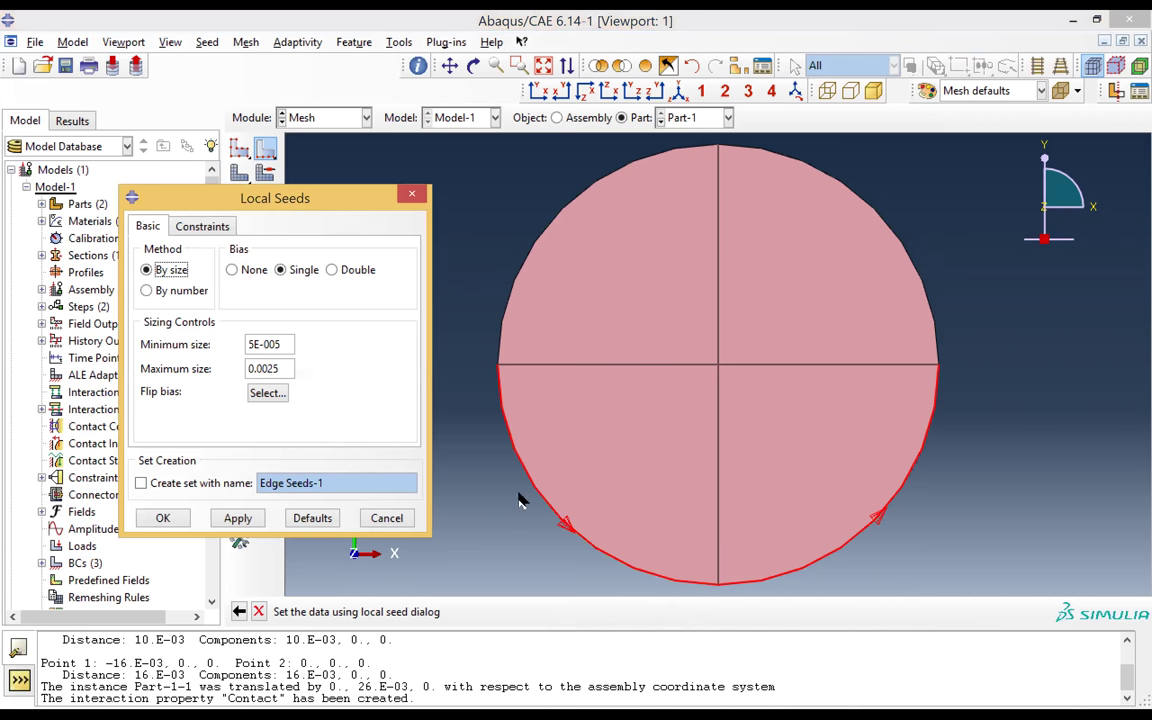
click(274, 397)
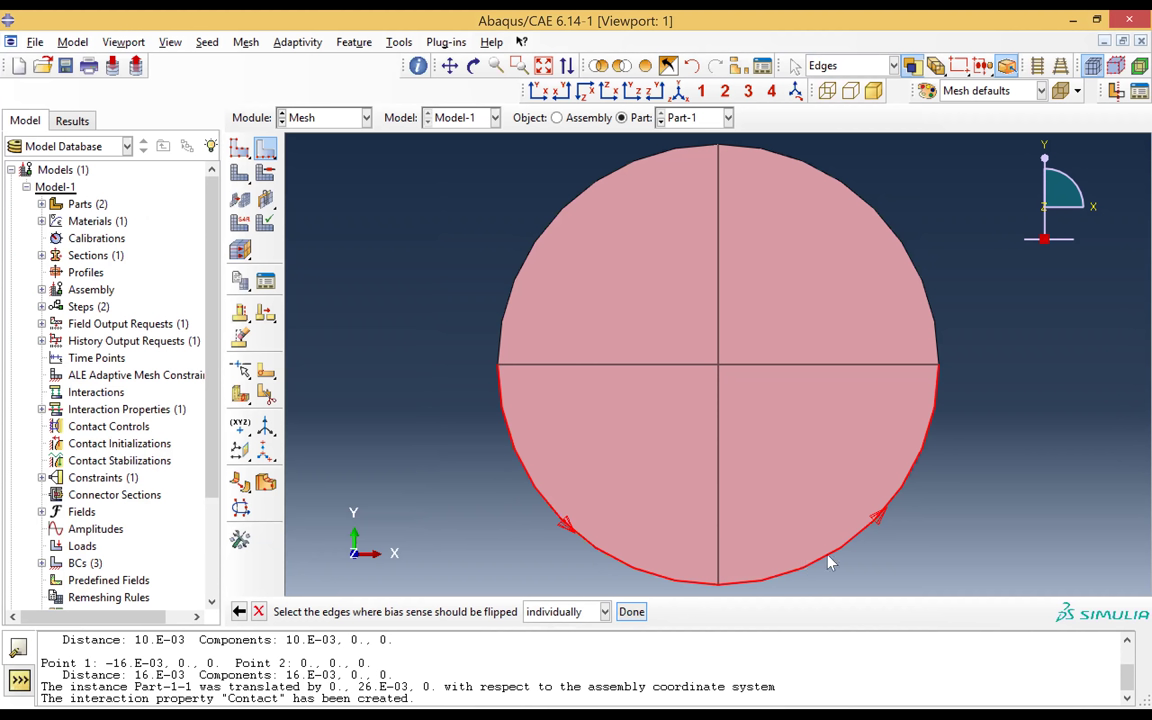
click(828, 562)
click(632, 612)
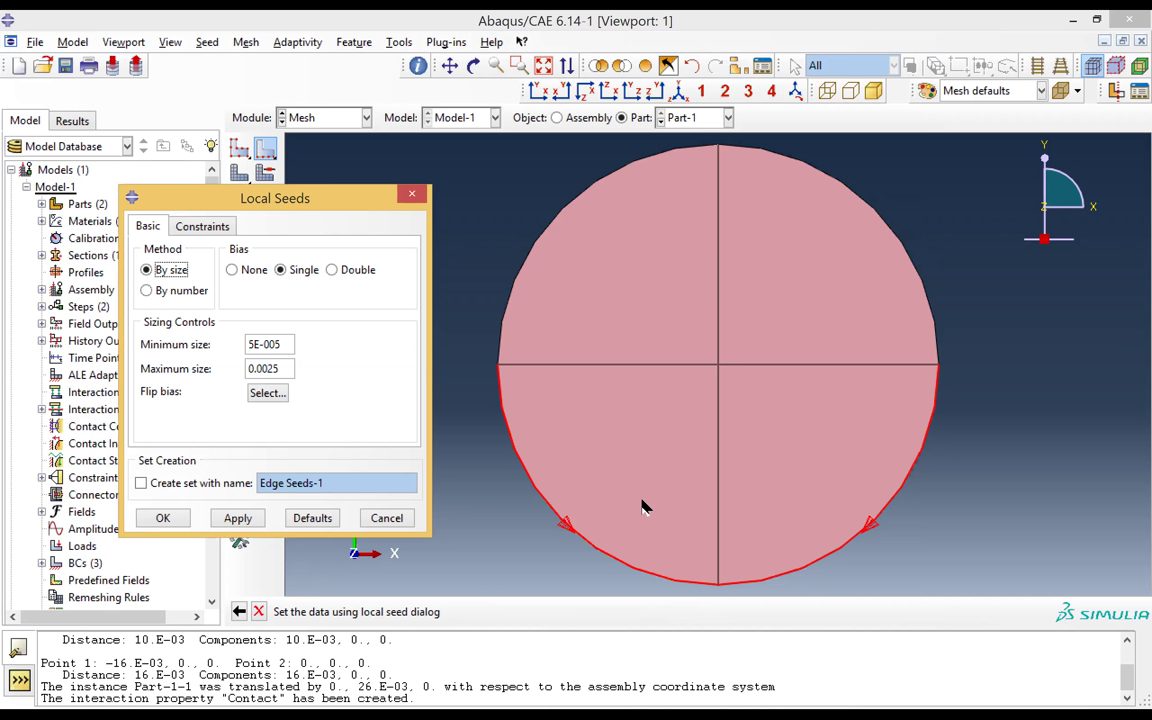
click(163, 519)
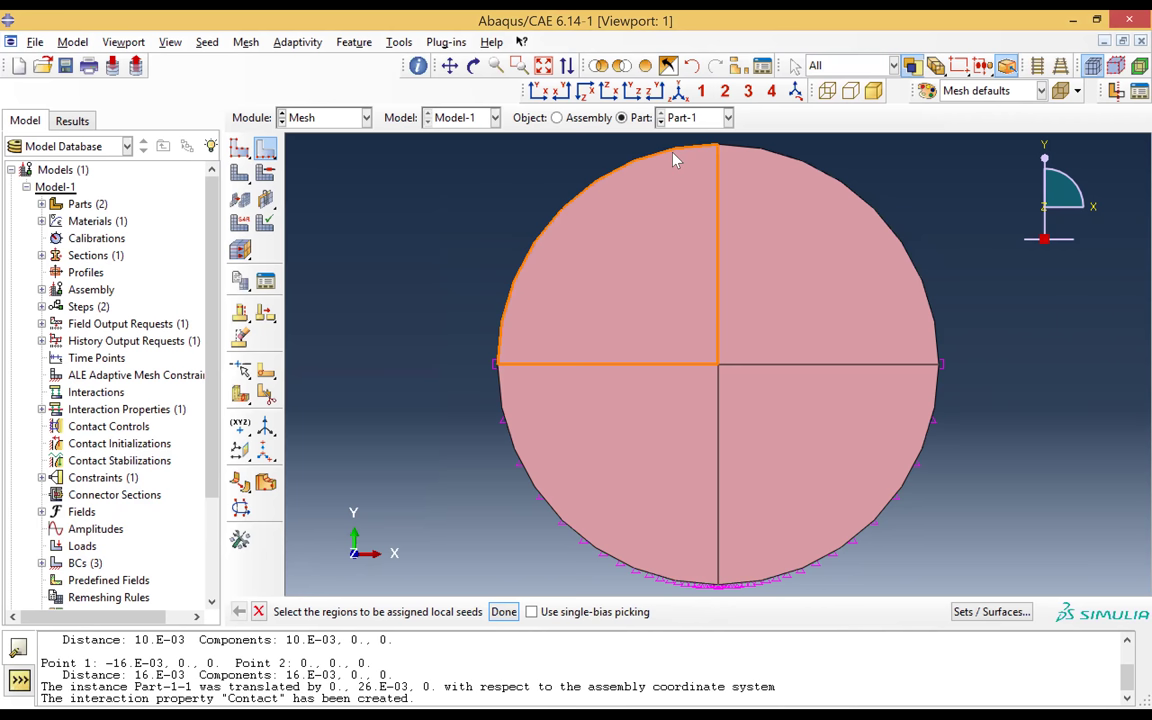
- Make Part-2 the object for meshing instead of Part-1
click(697, 118)
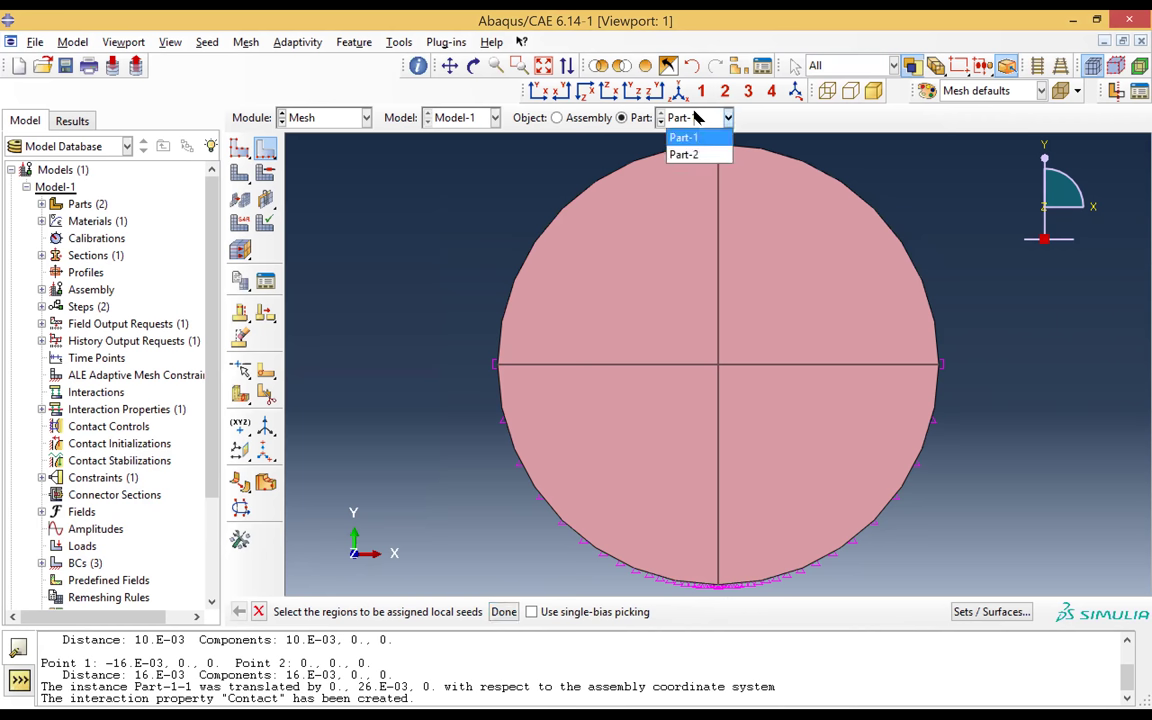
click(700, 156)
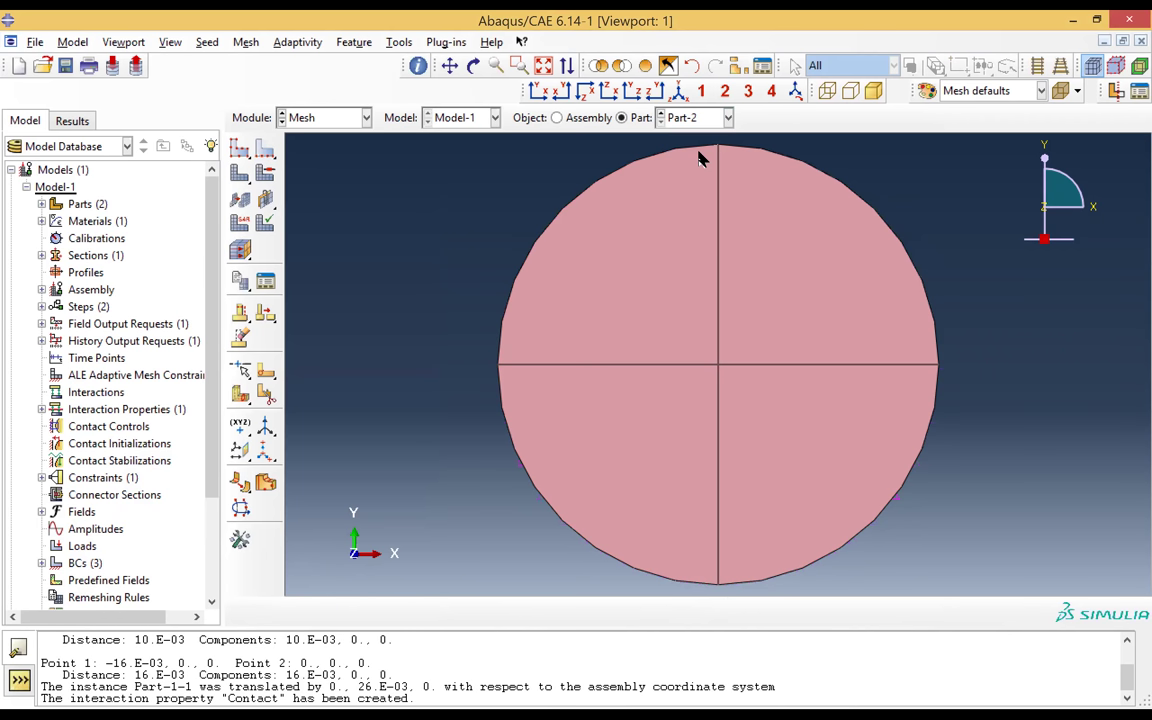
- Seed Part-2's two lower arcs by size with single bias toward the bottom point, minimum size 5e-5 and maximum size 0.0025
click(265, 148)
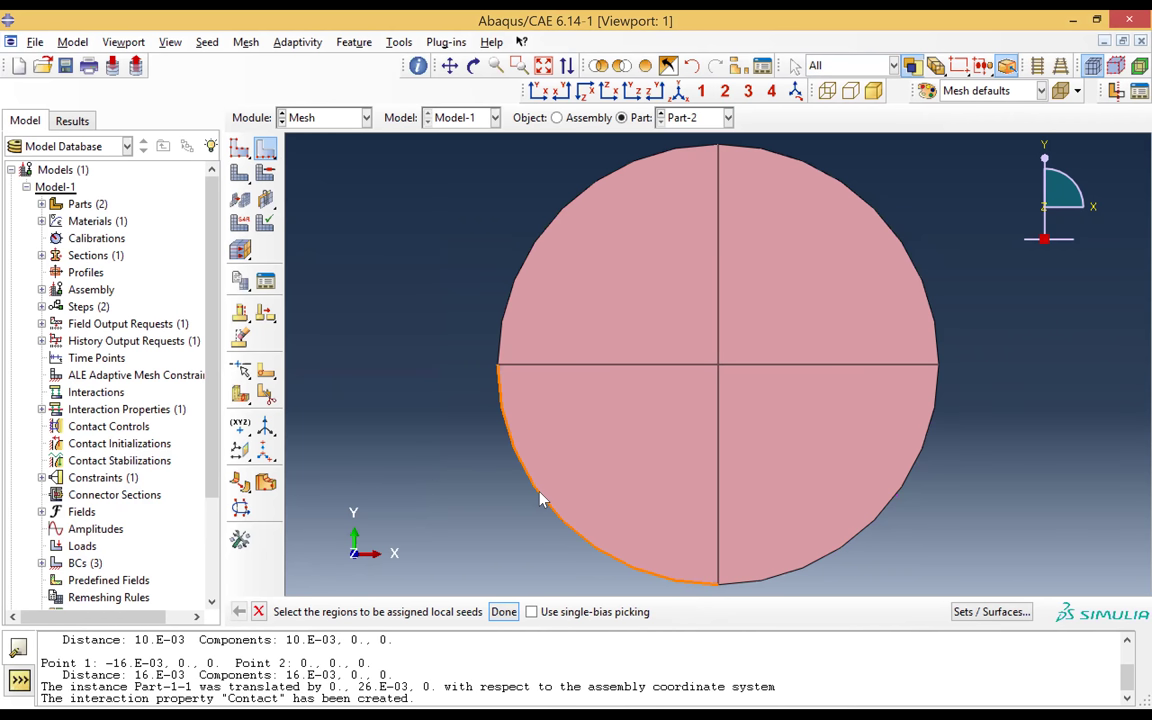
click(795, 573)
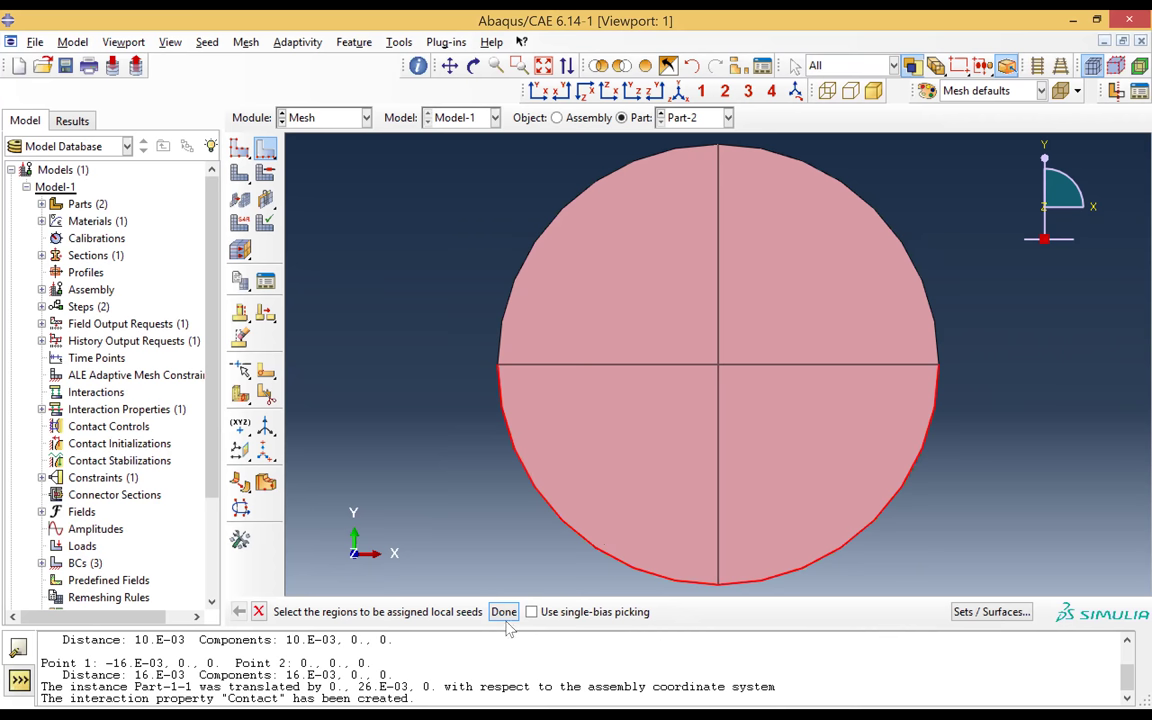
middle_click(290, 389)
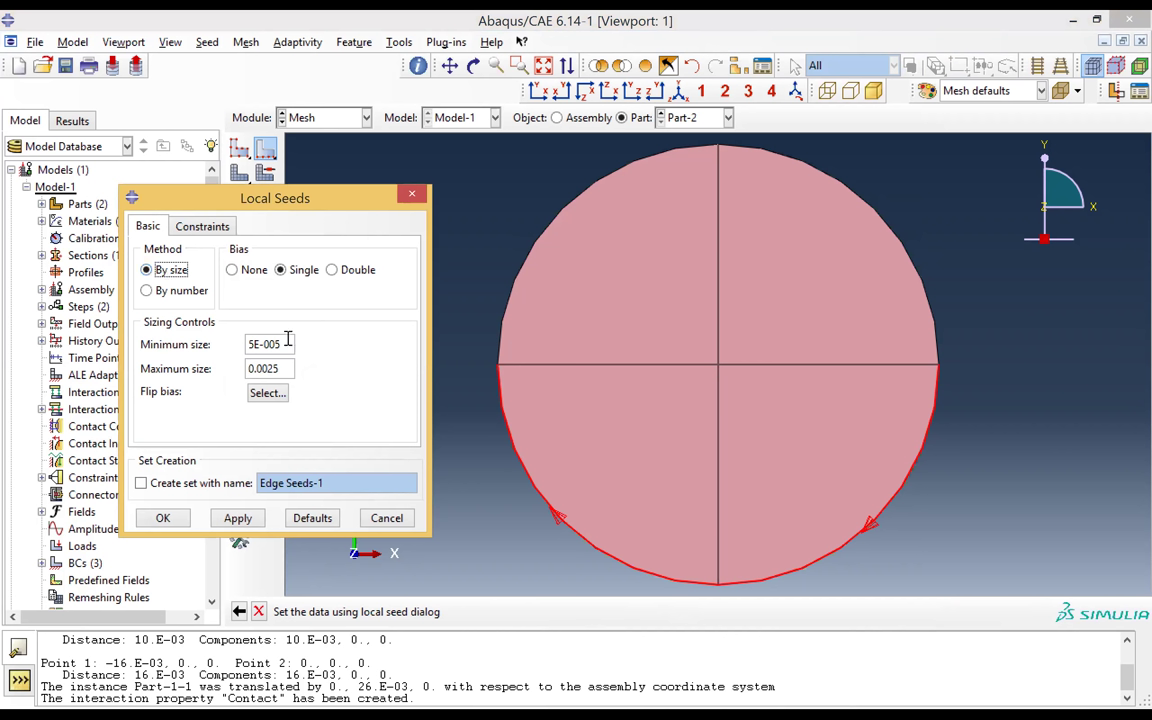
click(268, 394)
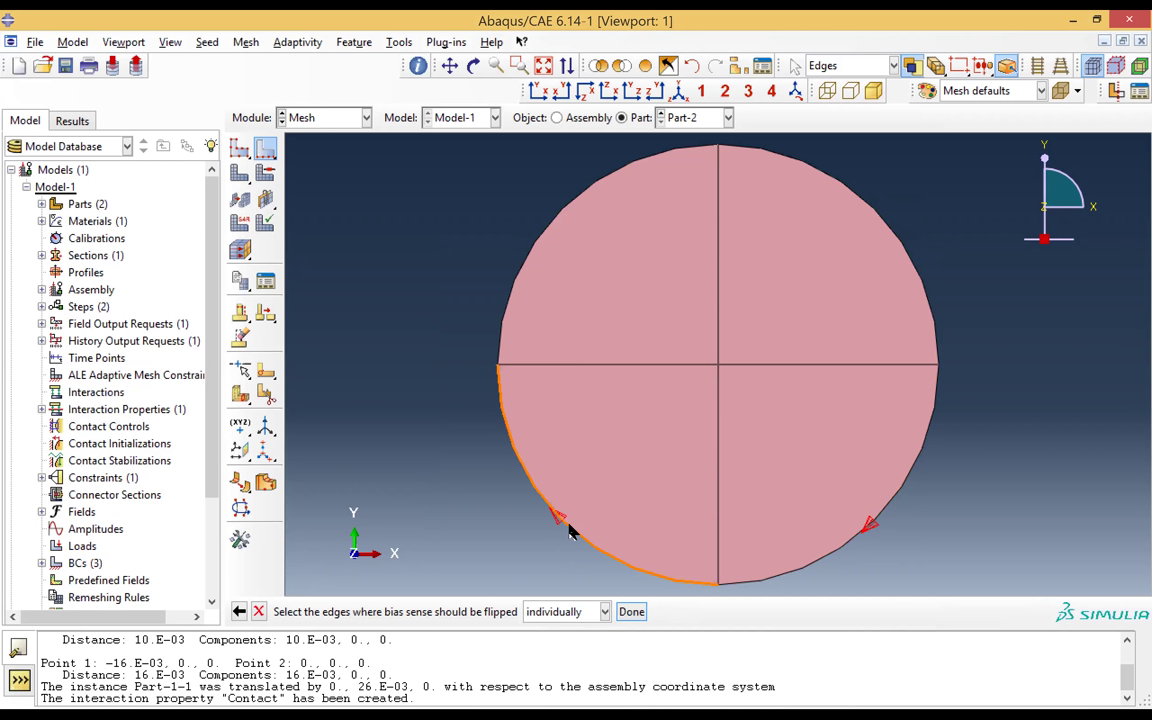
click(568, 530)
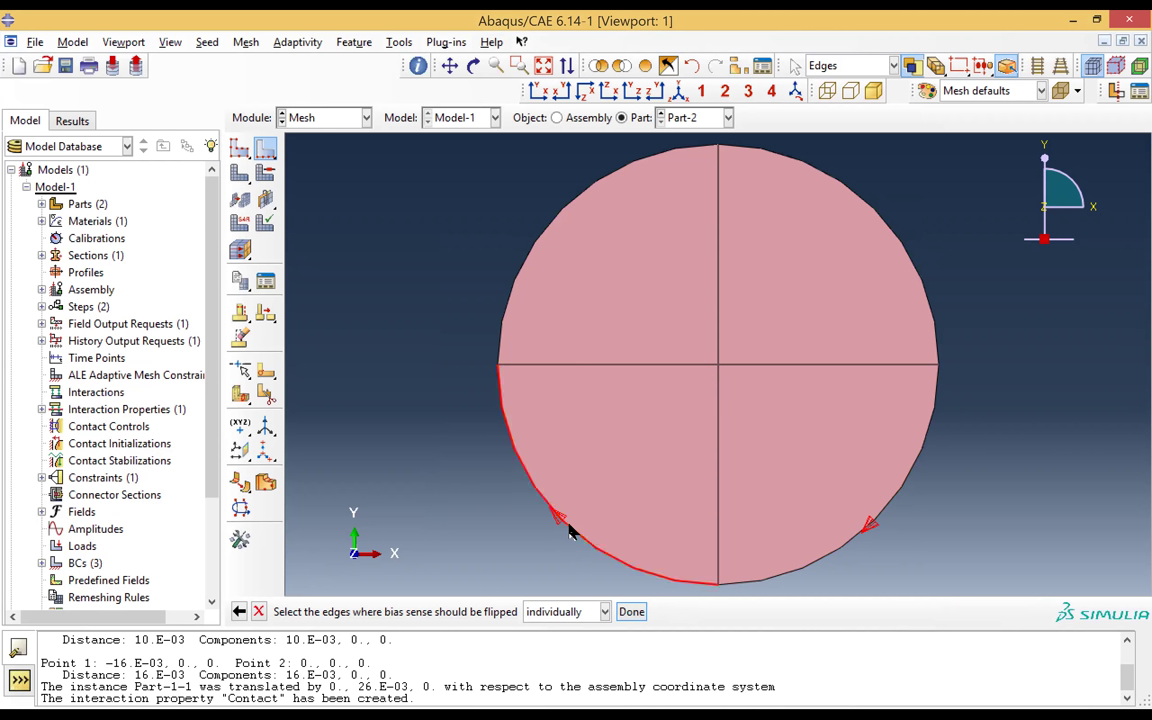
click(632, 612)
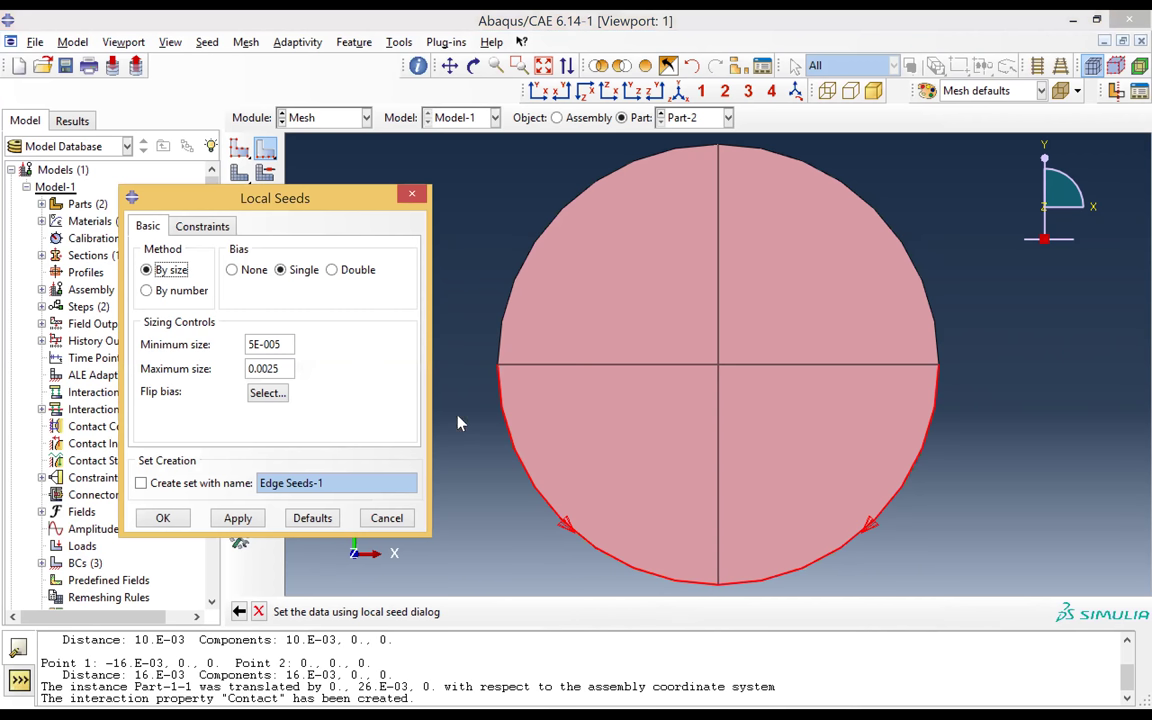
click(163, 518)
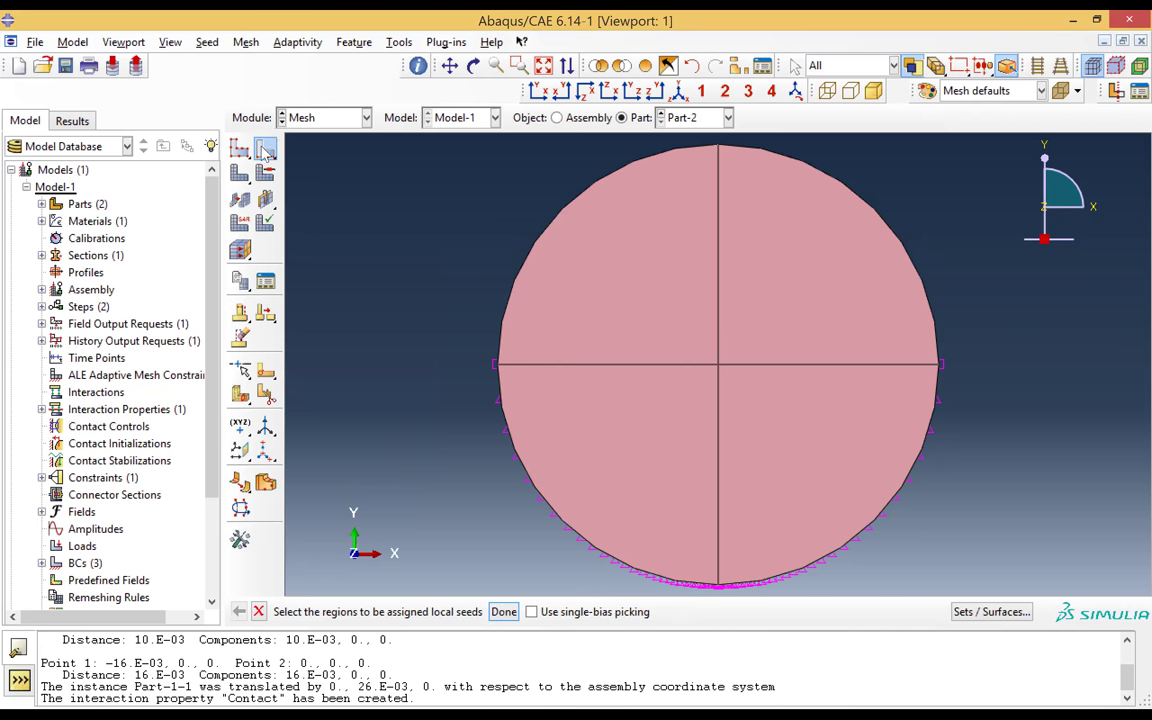
key(Escape)
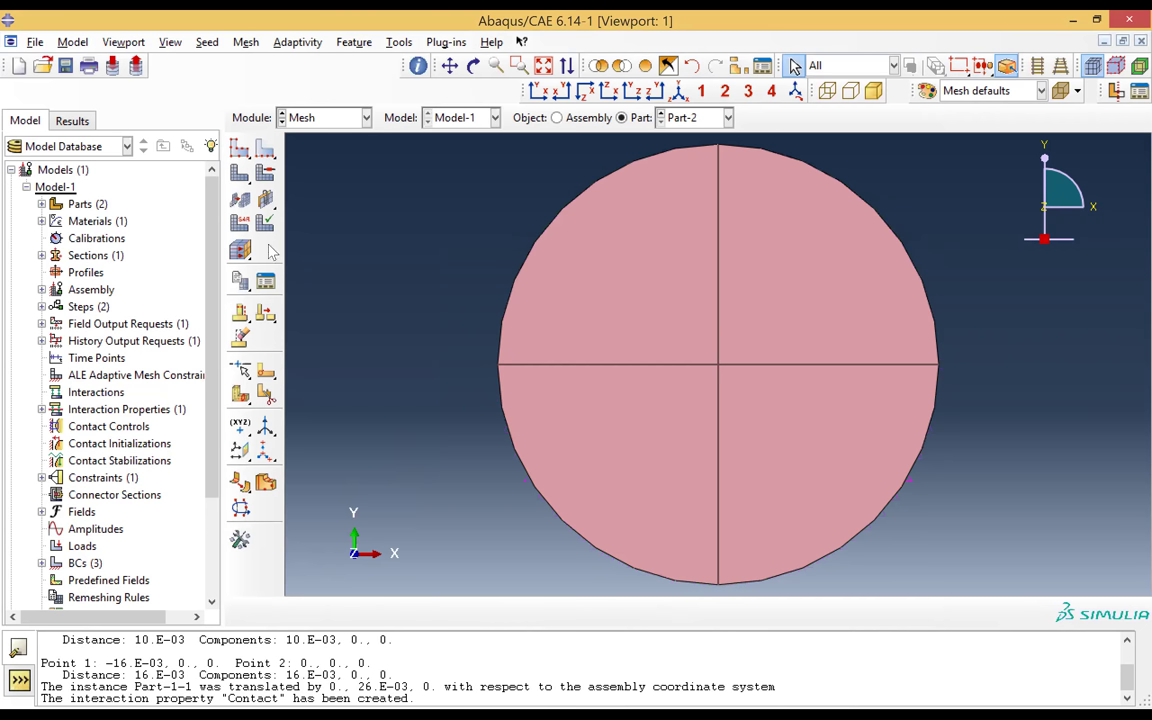
- Delete the local seeds from the two lower arcs of Part-2
click(265, 148)
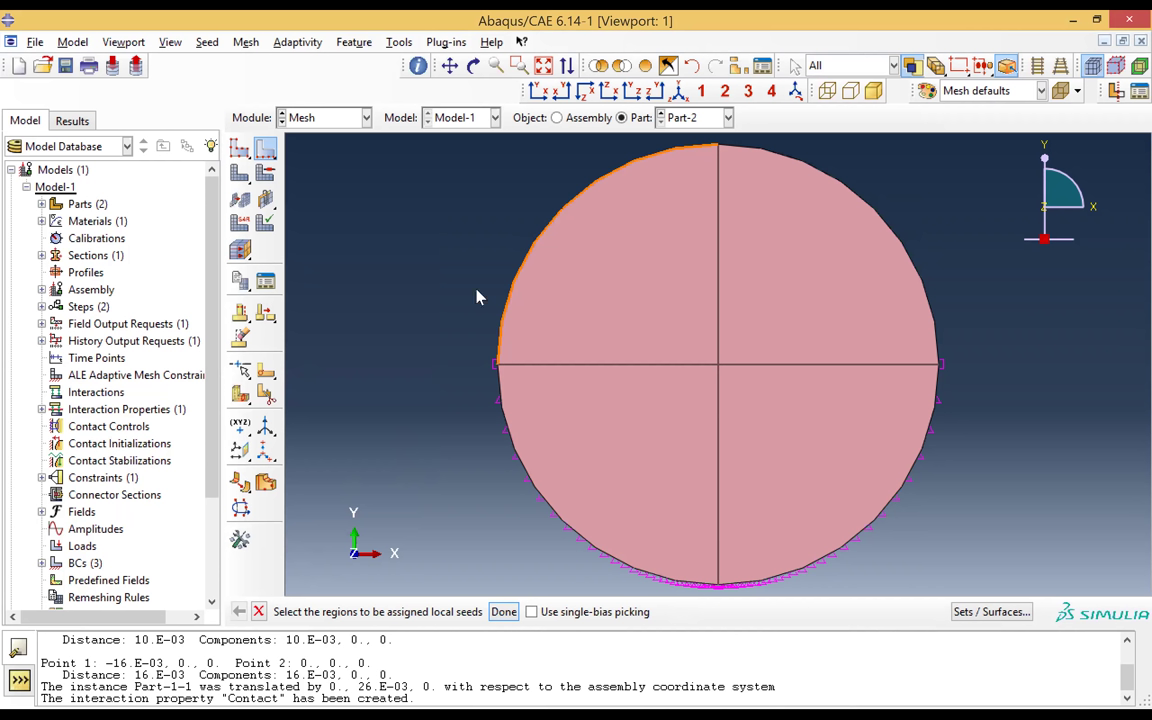
drag(268, 149, 295, 140)
click(522, 467)
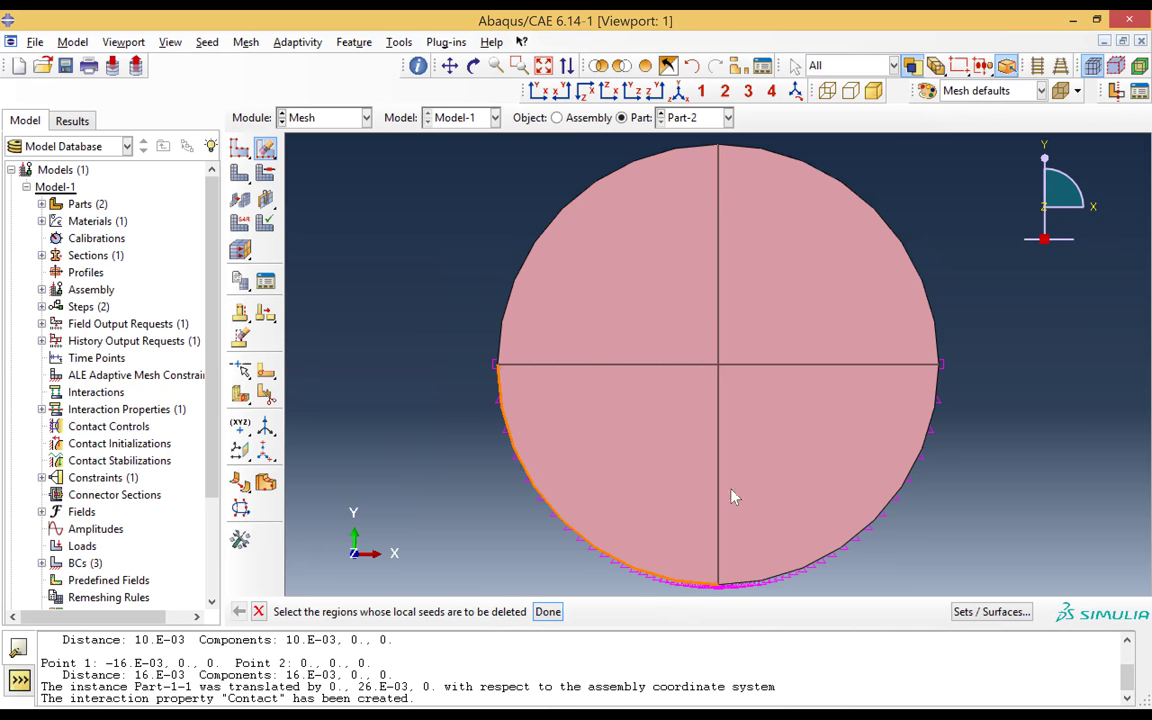
click(855, 545)
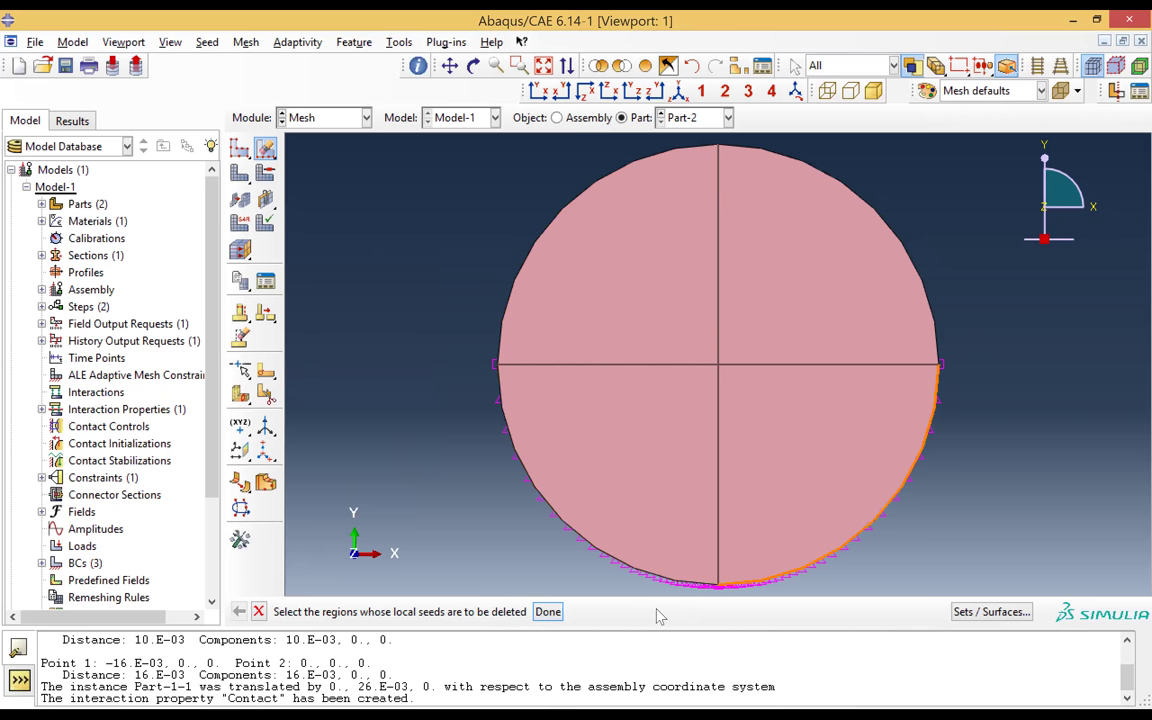
shift+click(605, 554)
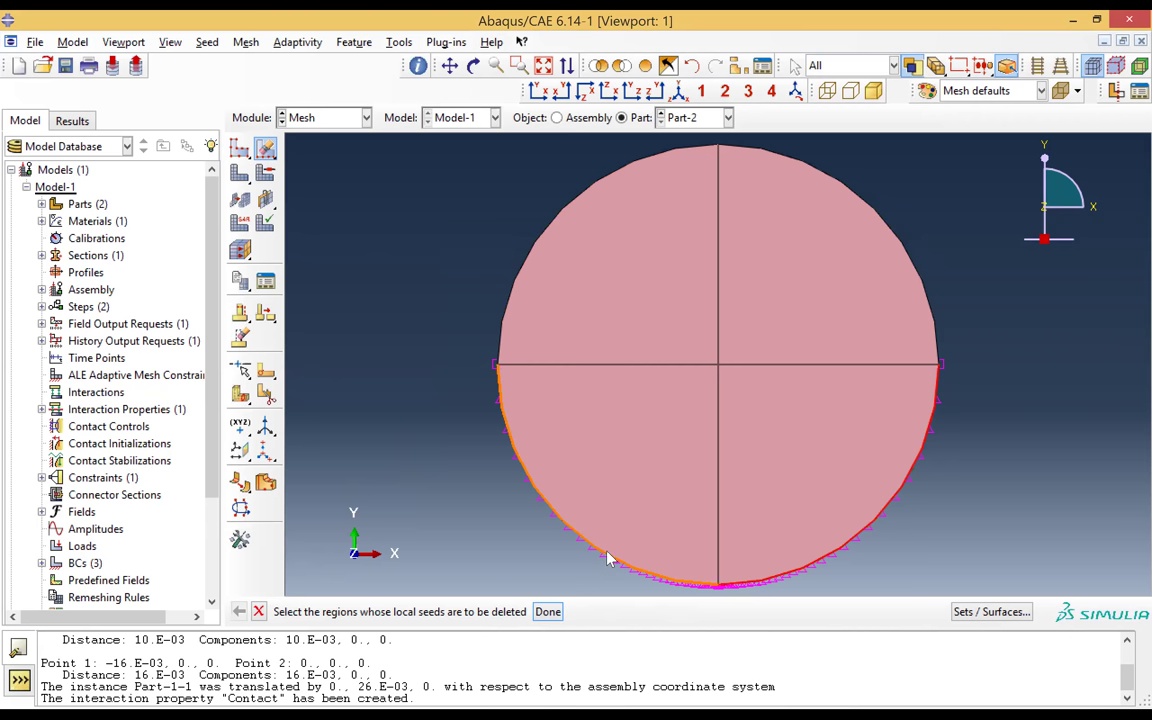
click(548, 613)
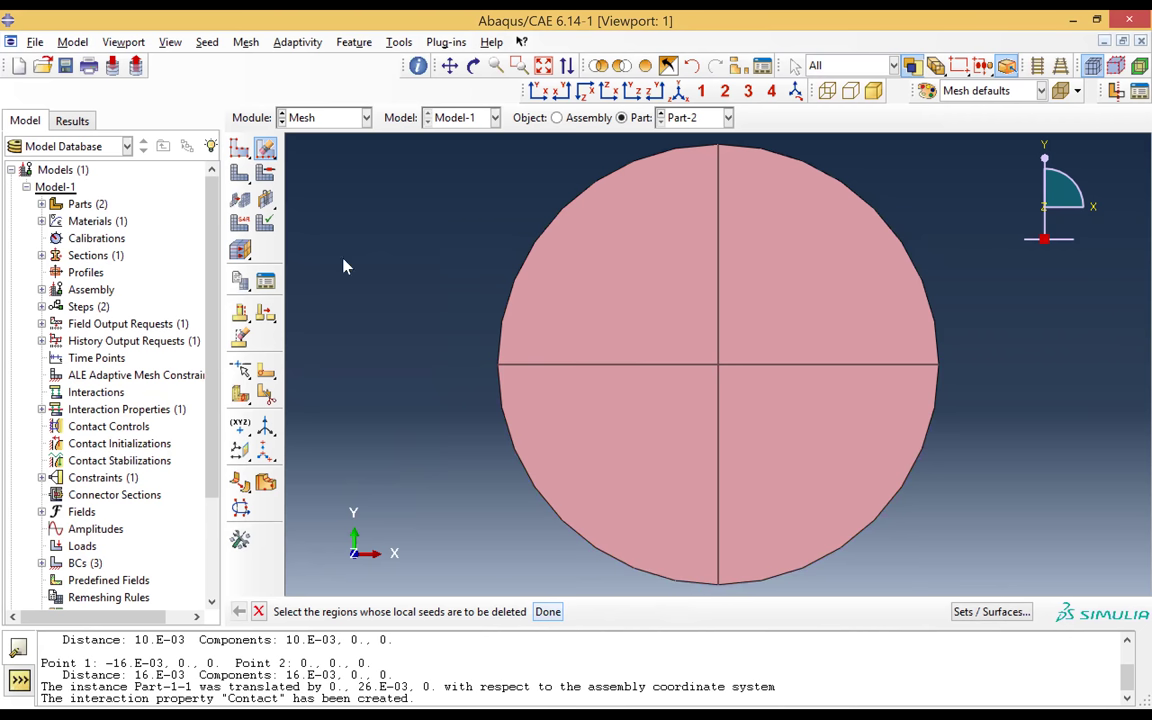
- Seed Part-2's two upper arcs by size with single bias toward the top point, minimum size 5e-5 and maximum size 0.0025, flipping the upper-right arc's bias
drag(265, 148, 262, 147)
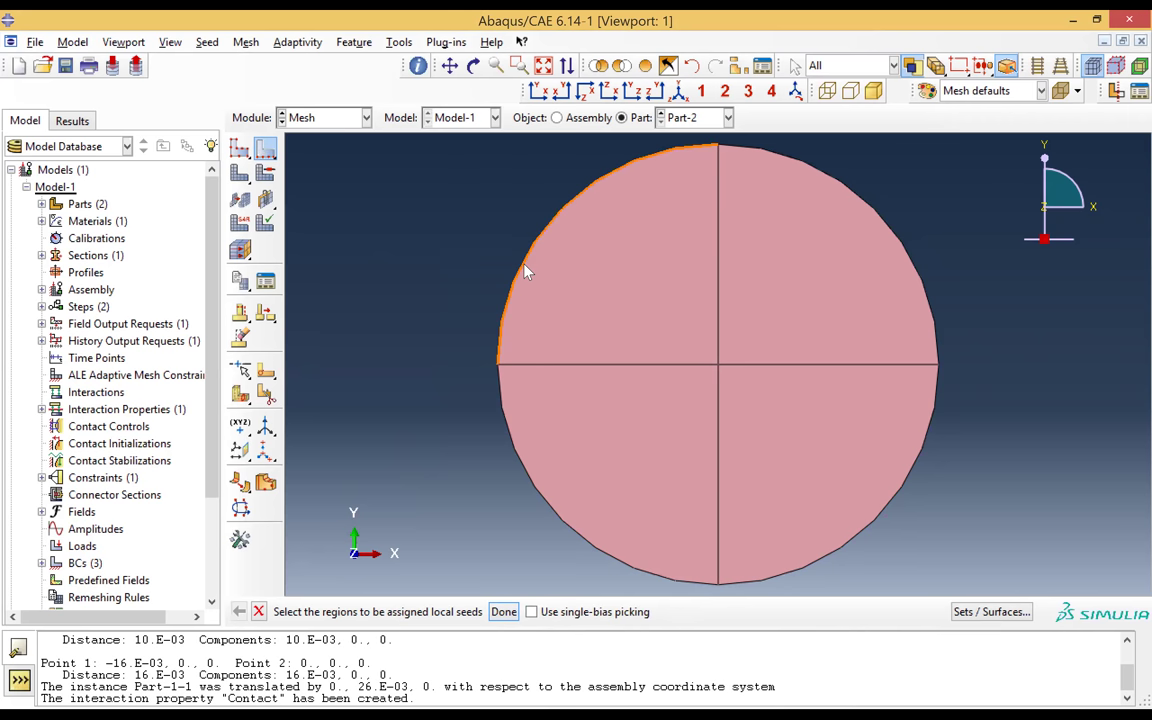
click(860, 200)
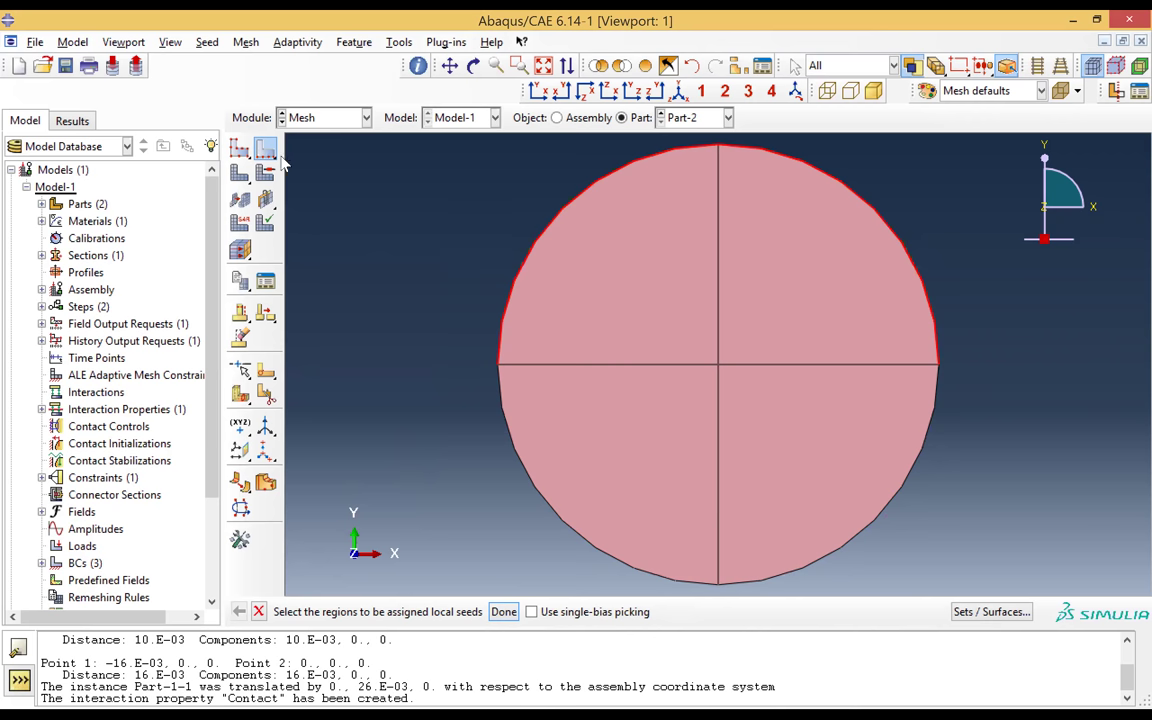
click(503, 612)
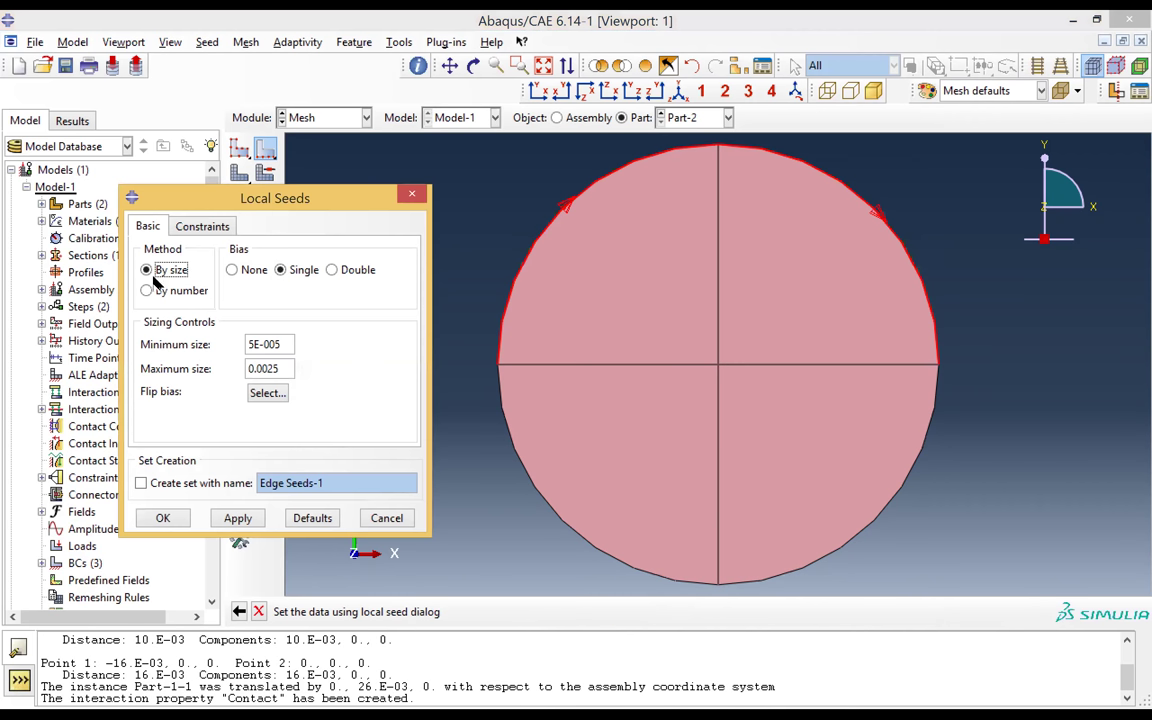
click(279, 395)
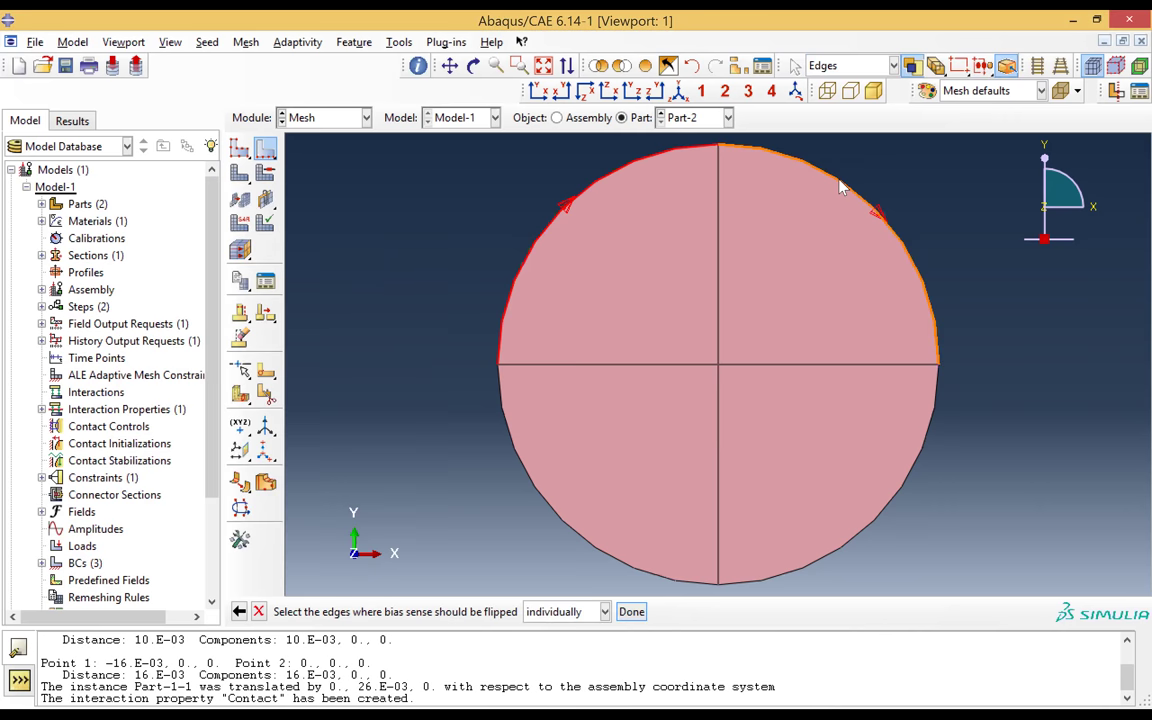
click(710, 330)
click(631, 611)
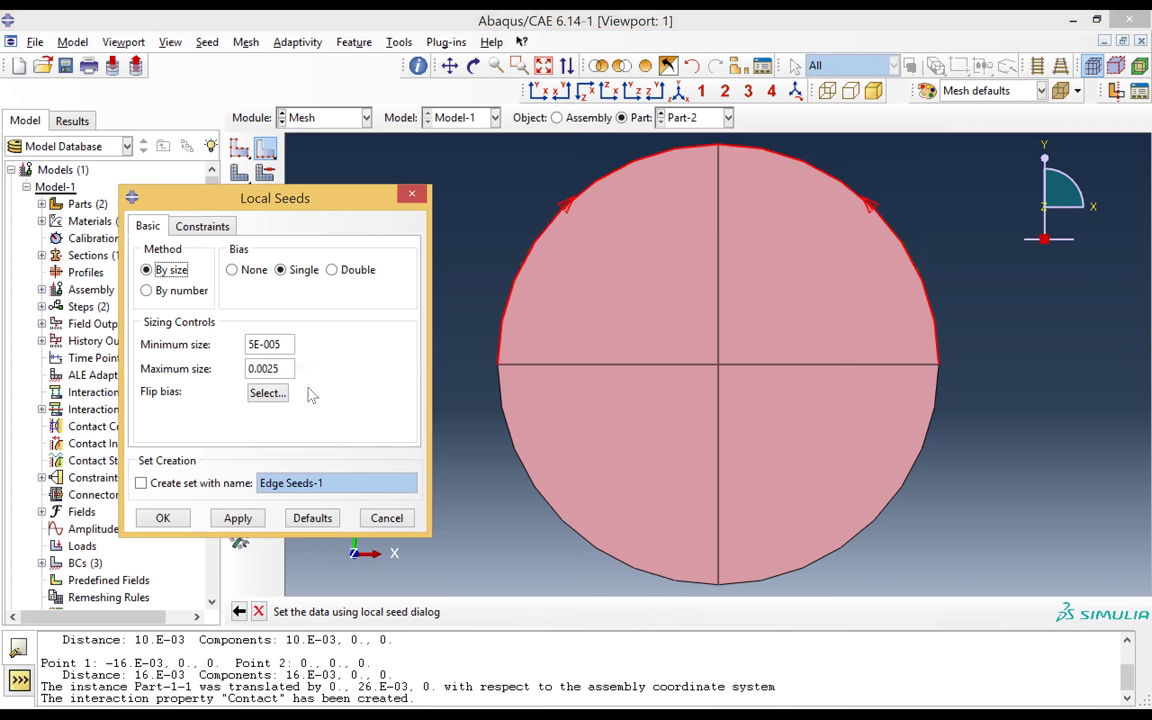
click(161, 519)
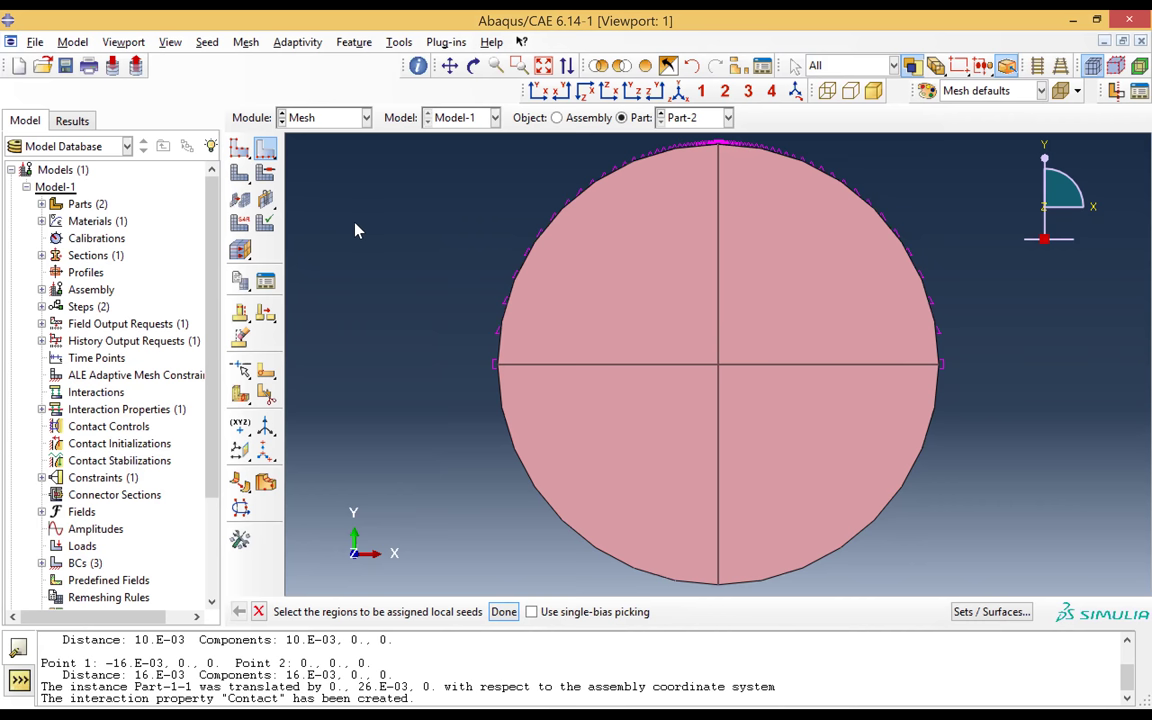
- Assign linear plane stress quad elements (CPS4) without reduced integration to all faces of Part-1
click(688, 118)
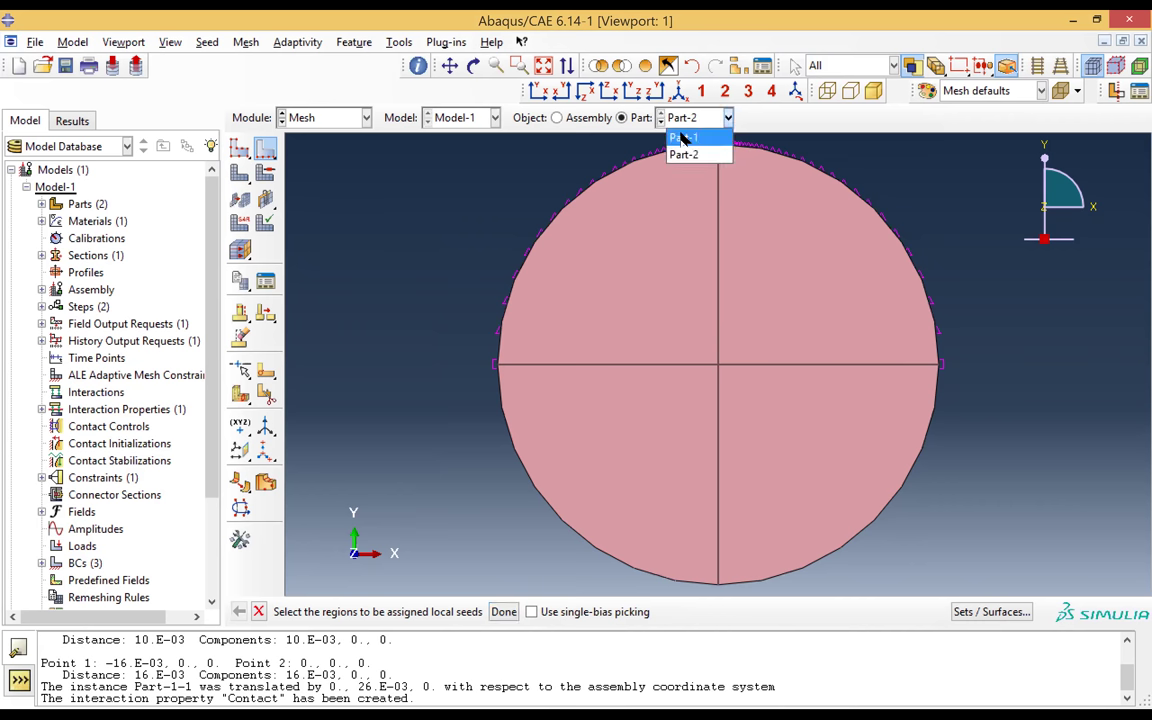
click(683, 138)
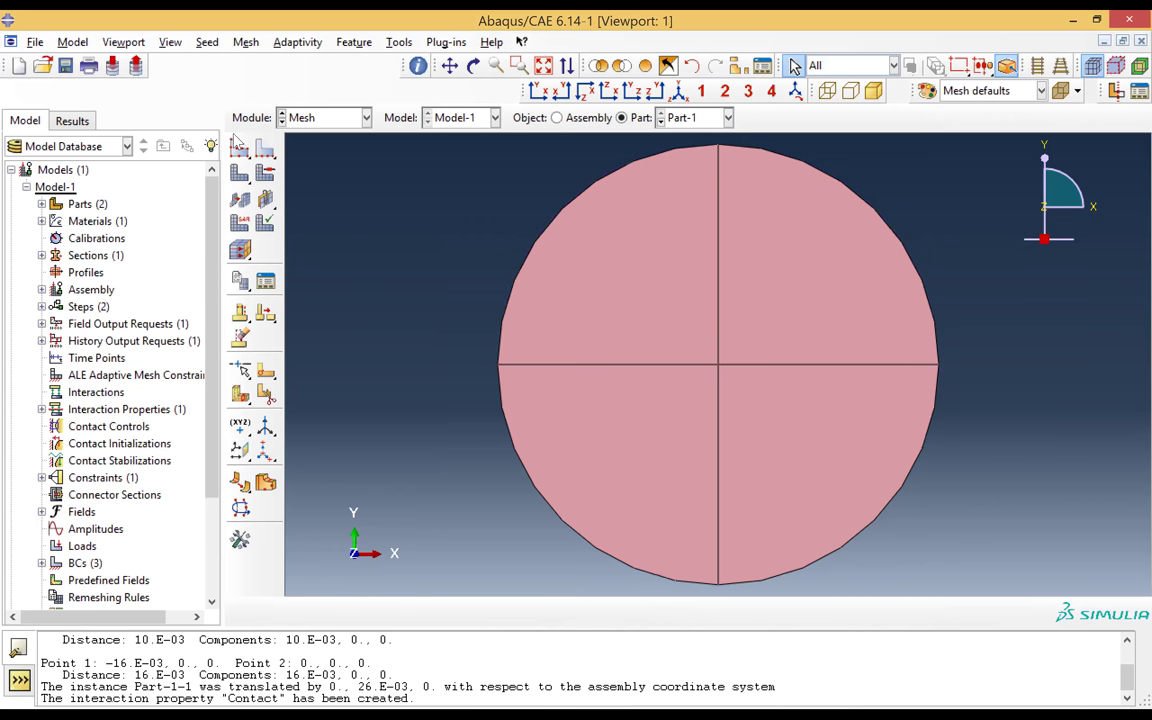
click(240, 224)
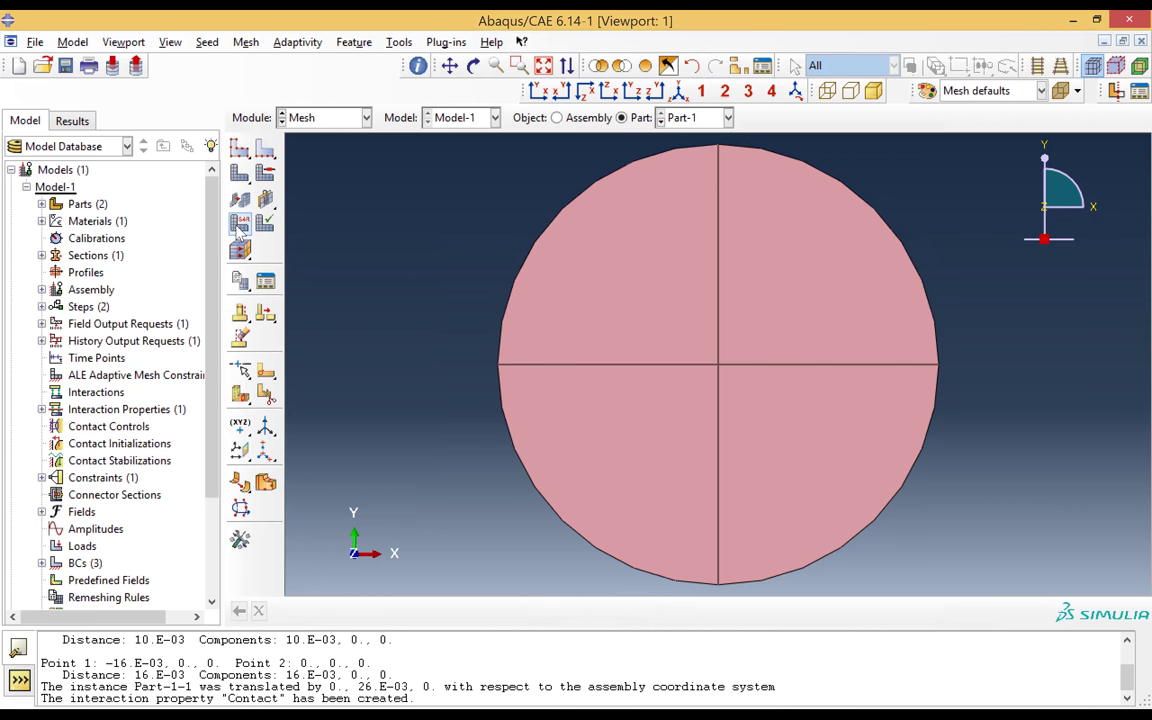
click(240, 224)
drag(518, 146, 955, 588)
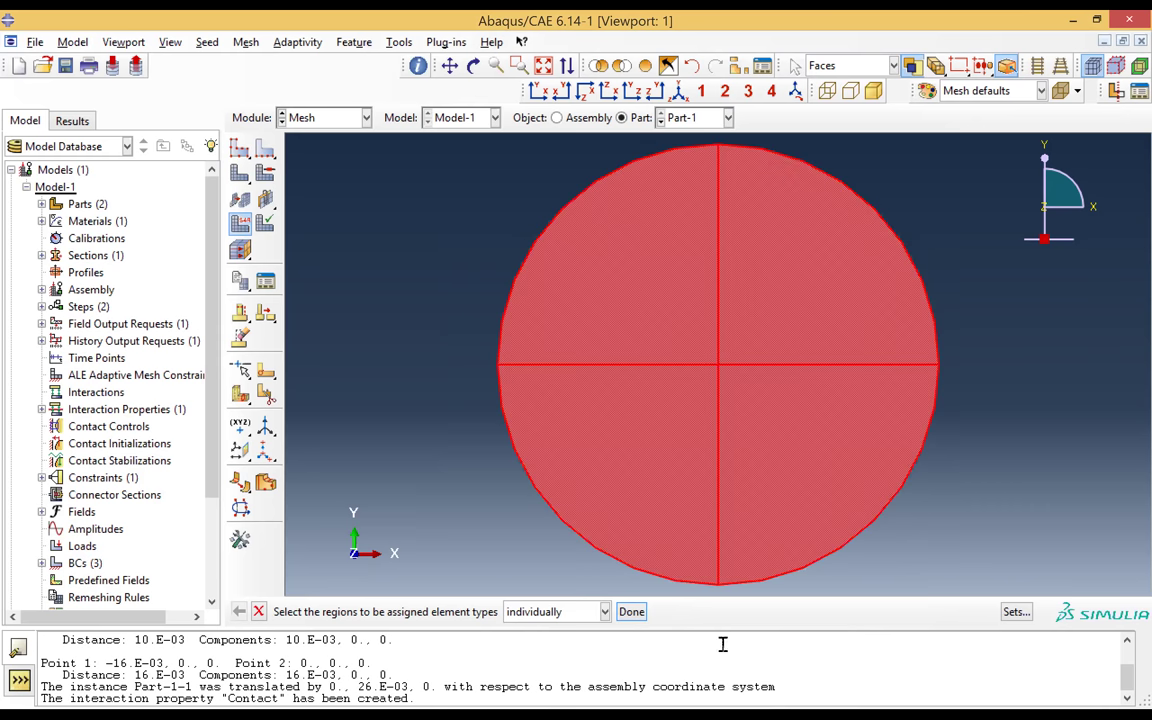
click(631, 612)
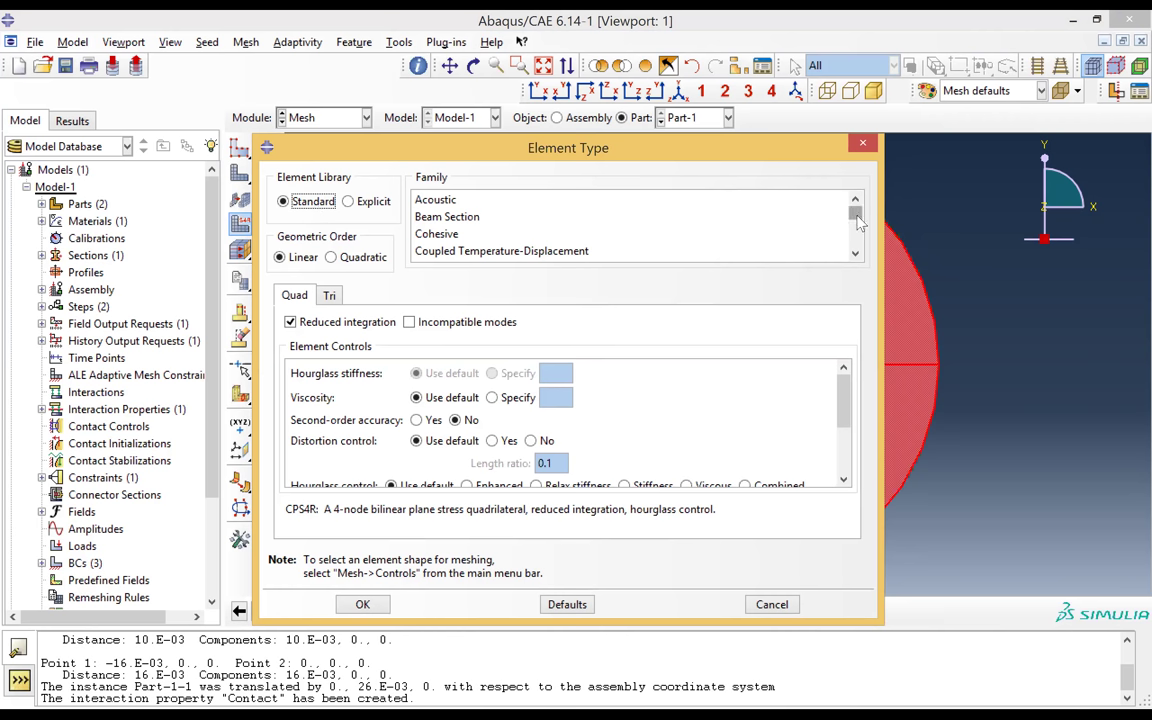
drag(855, 214, 857, 240)
scroll(776, 220, down, 1)
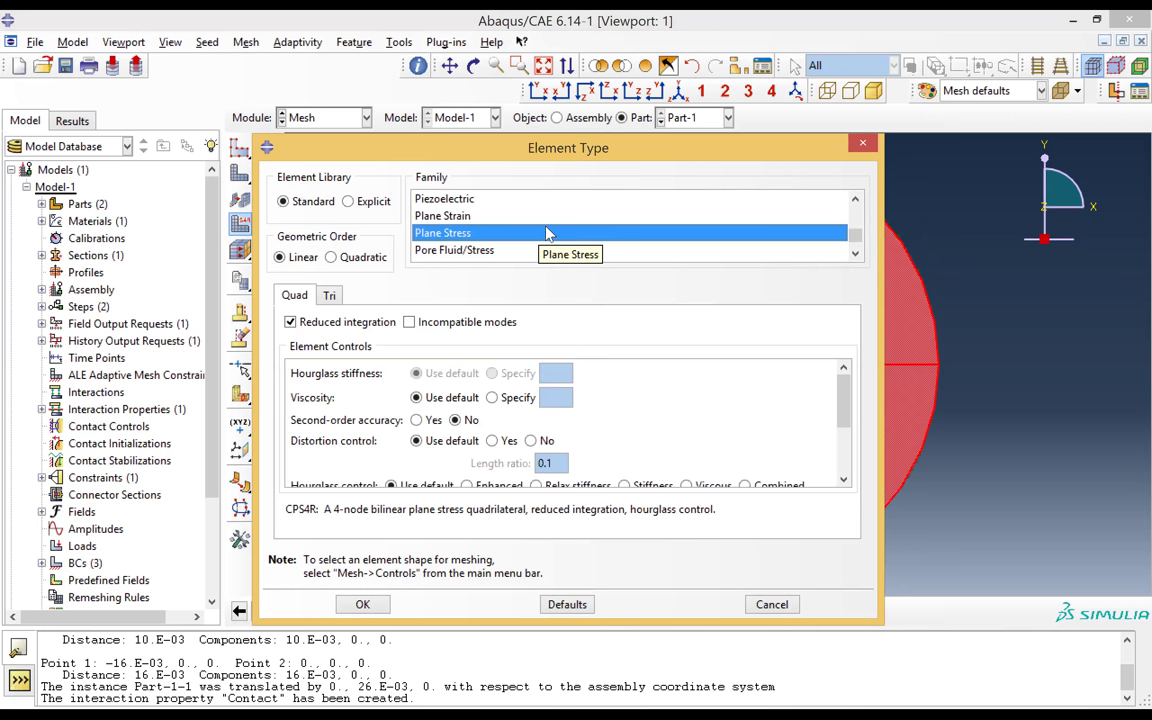
click(291, 322)
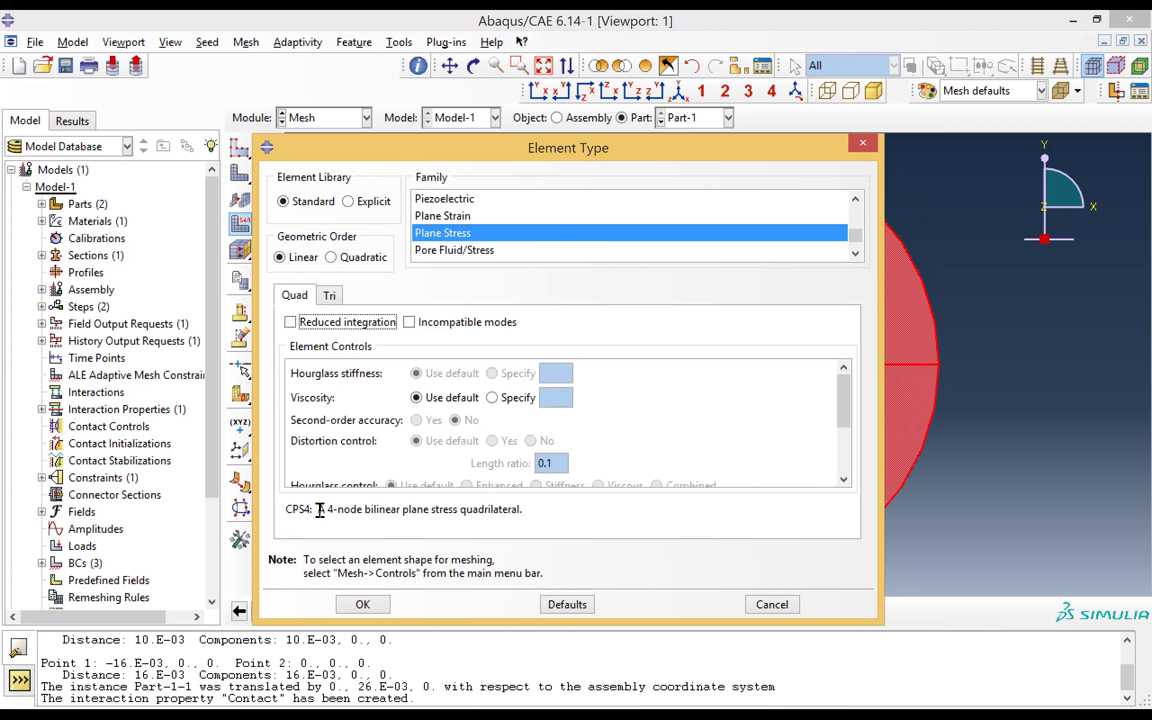
drag(319, 515, 491, 519)
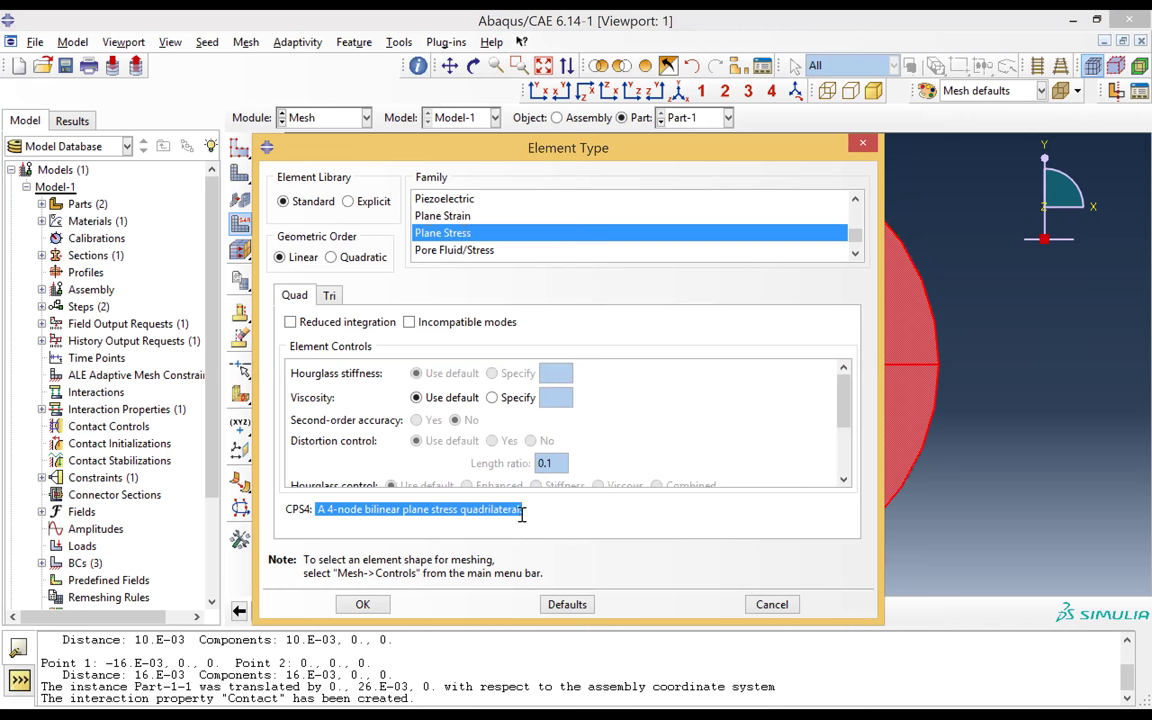
click(363, 605)
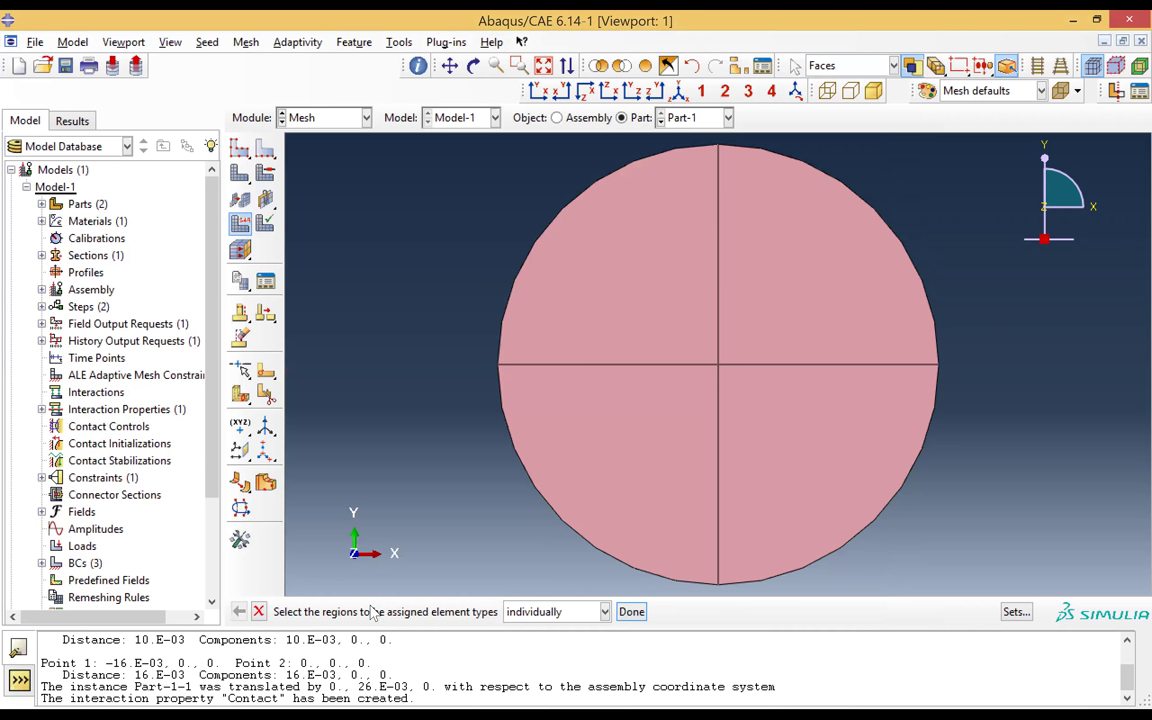
- Mesh Part-1 and make Part-2 the object for meshing
click(245, 178)
click(390, 612)
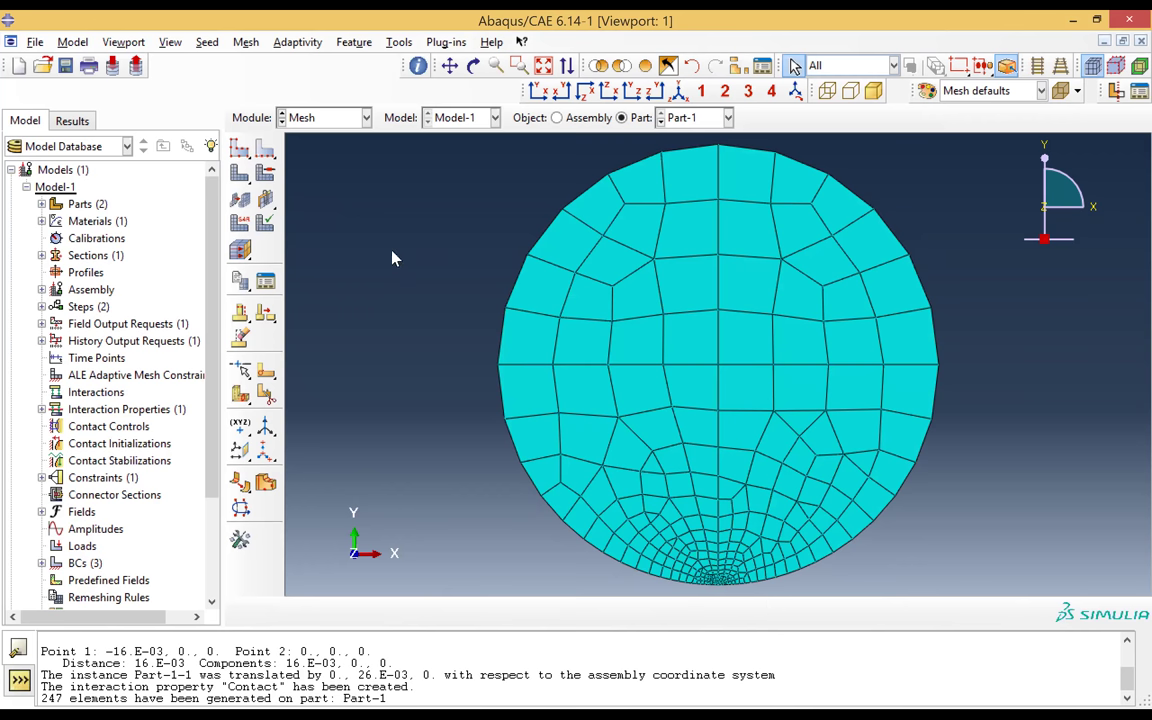
click(728, 117)
click(684, 155)
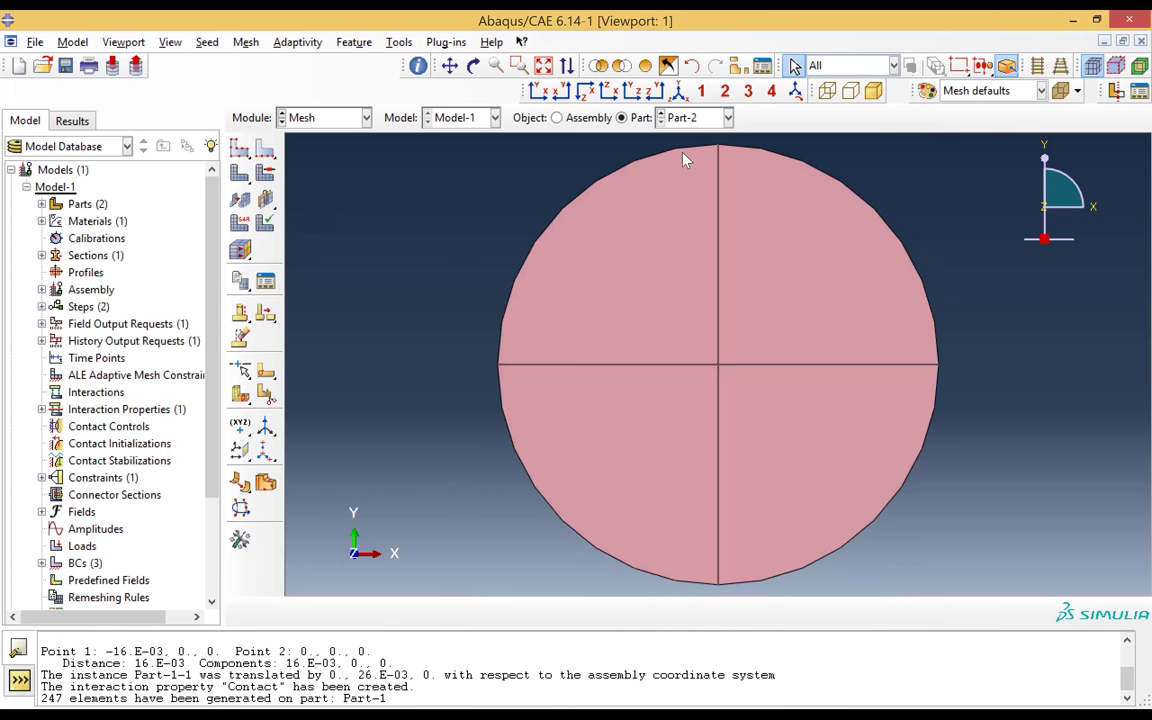
- Generate a mesh on Part-2 with its current seeds and element type
click(241, 176)
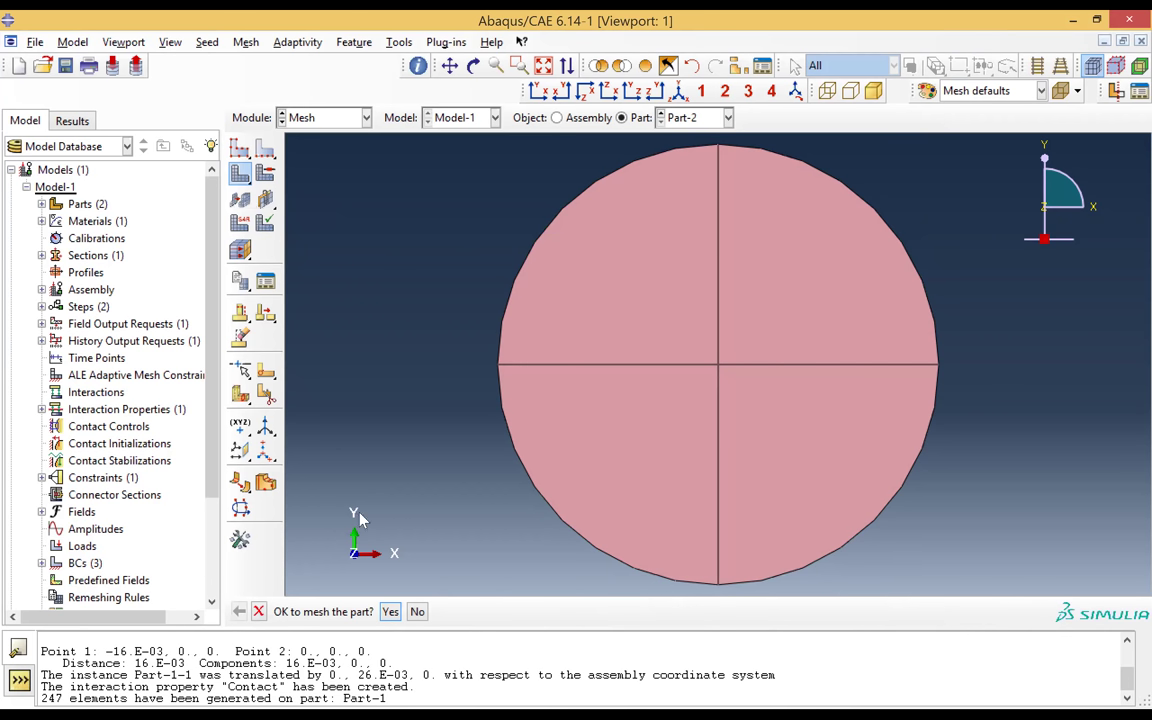
click(390, 614)
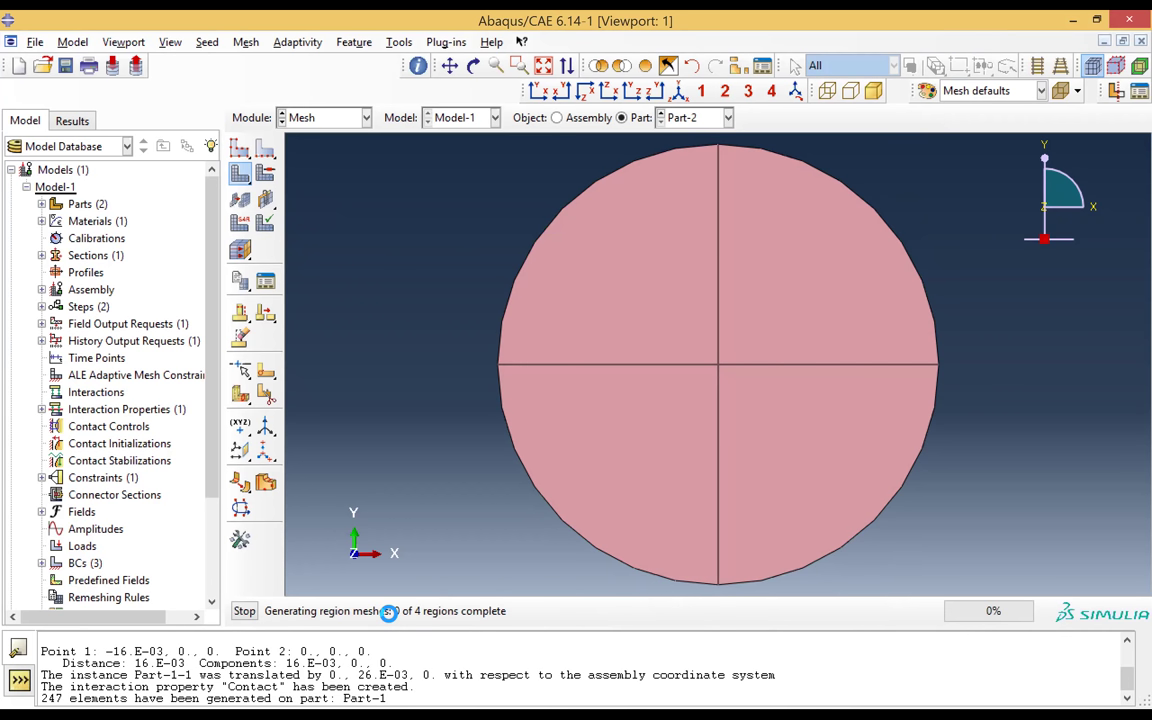
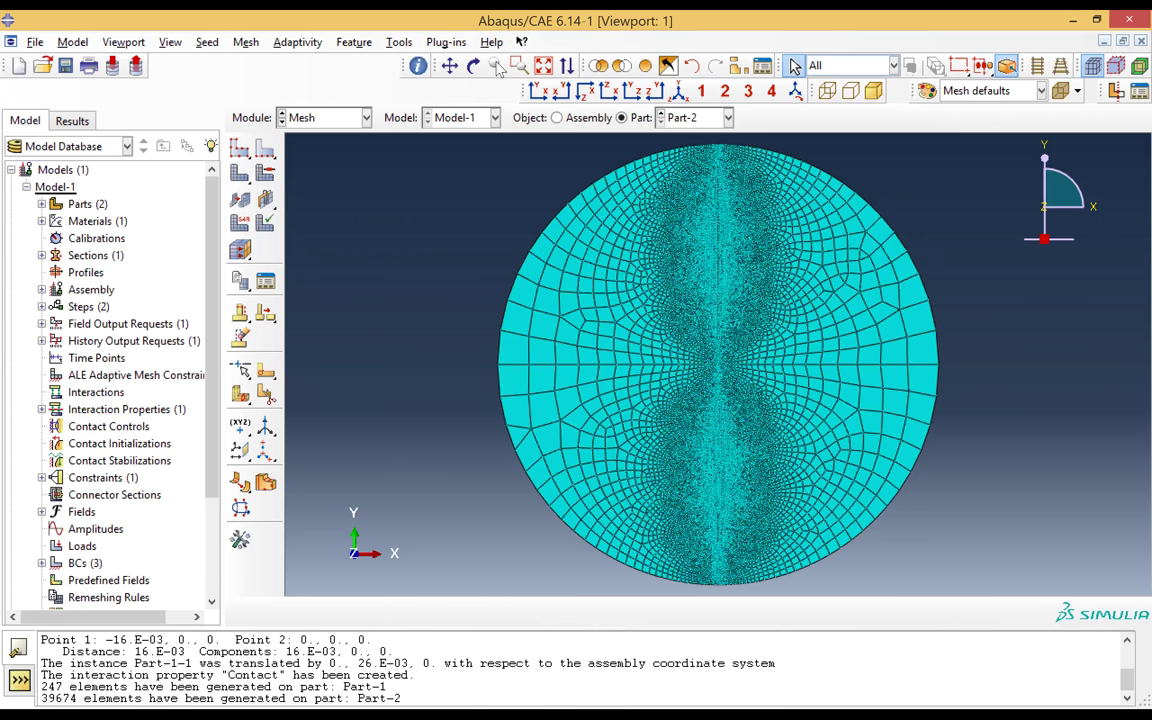
- Query the element type of a boundary element on Part-2, just below the left end of the horizontal diameter
click(398, 43)
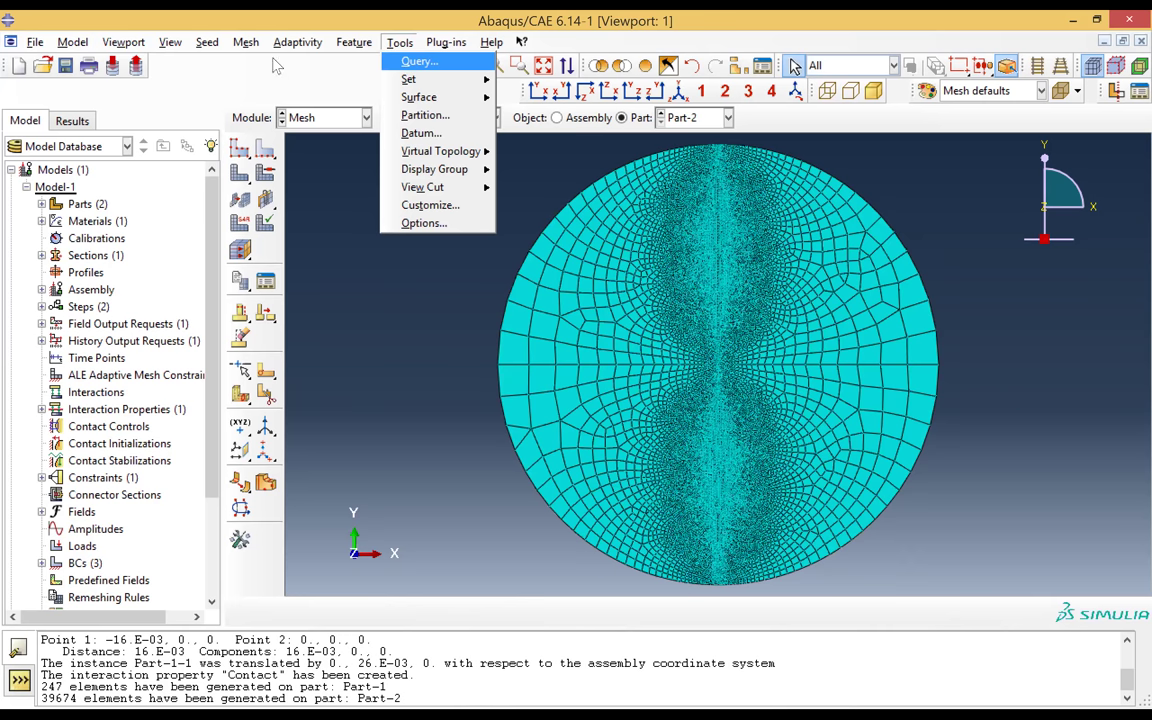
click(414, 62)
drag(250, 72, 107, 72)
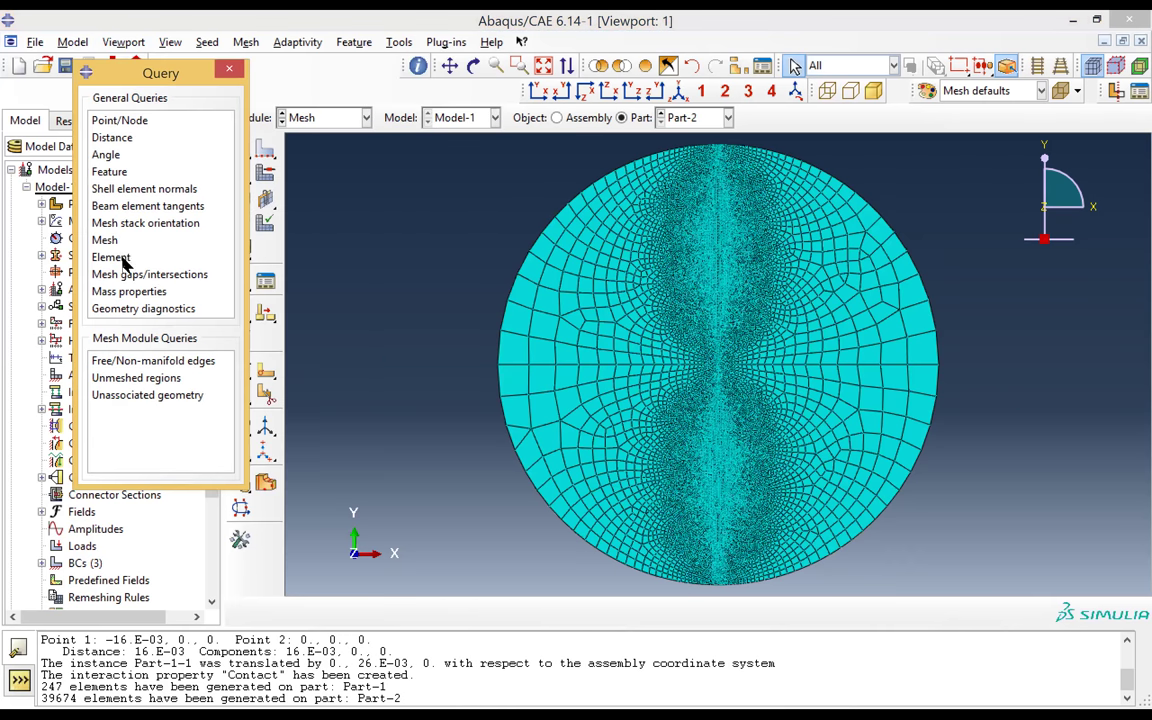
click(124, 262)
click(510, 387)
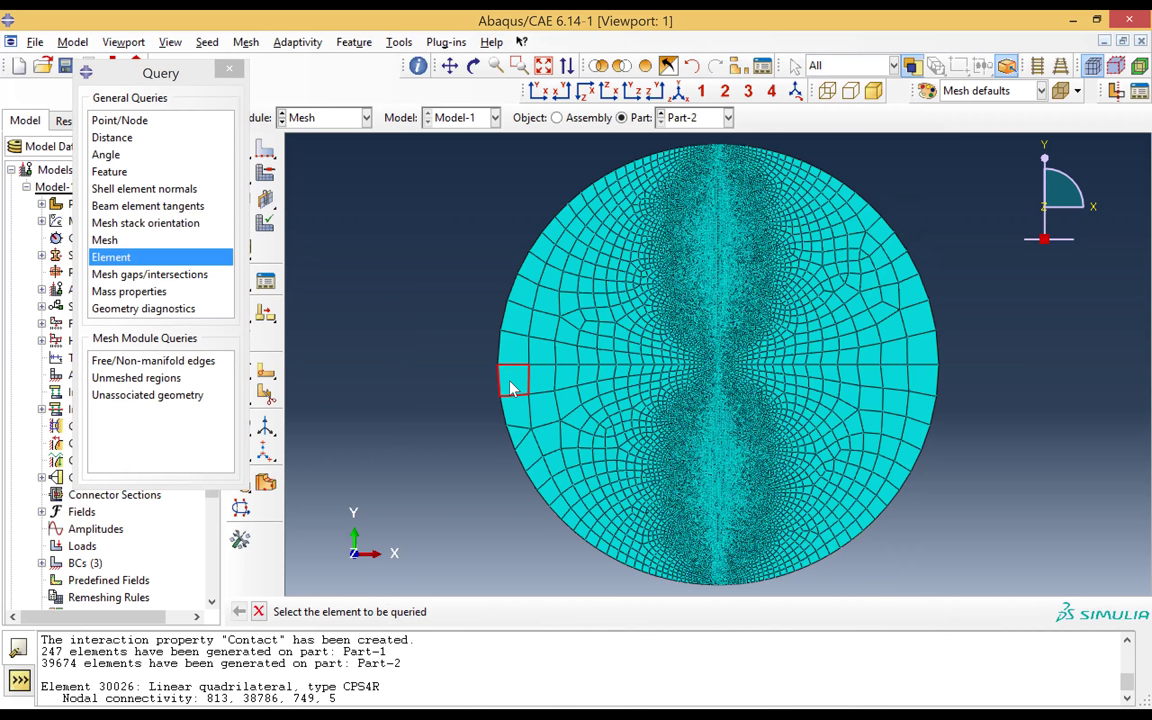
click(231, 72)
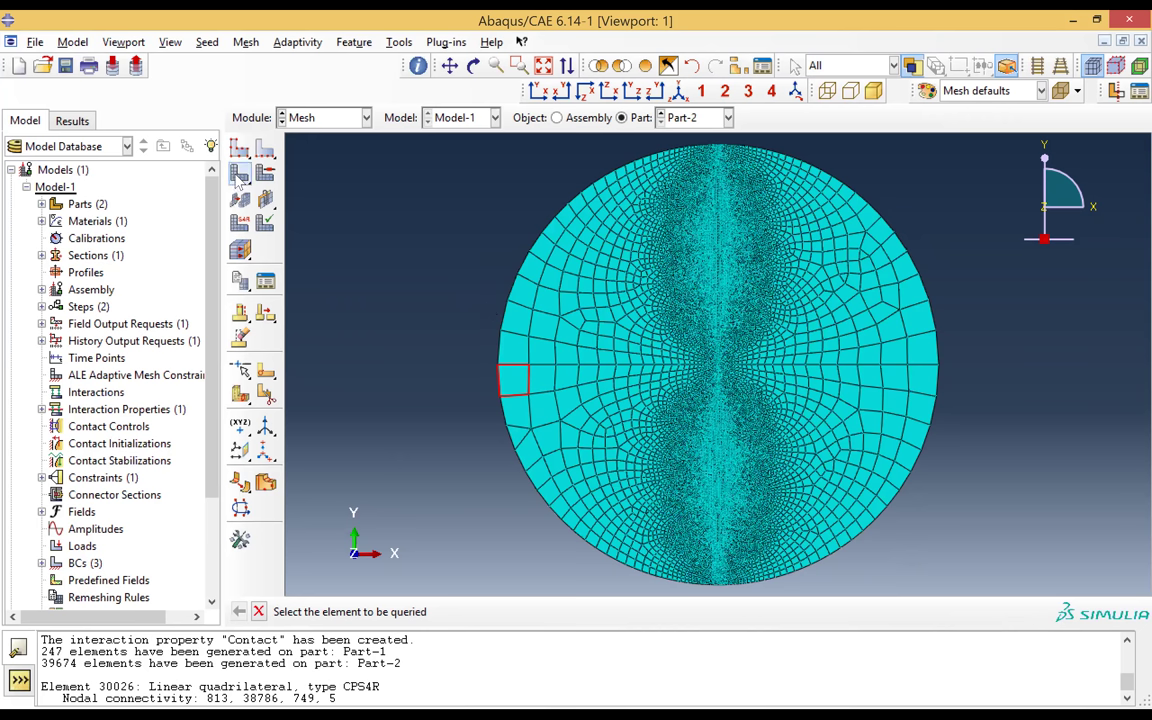
- Delete the mesh from all regions of Part-2
drag(239, 177, 308, 159)
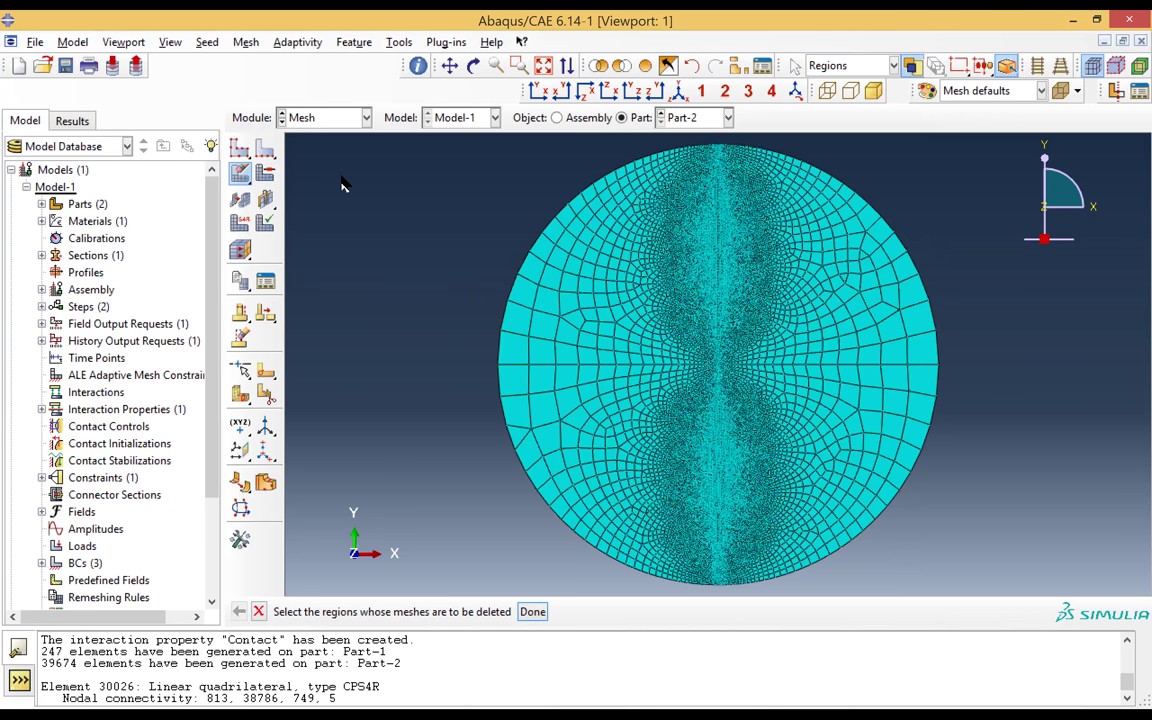
click(545, 418)
drag(498, 145, 969, 607)
click(533, 612)
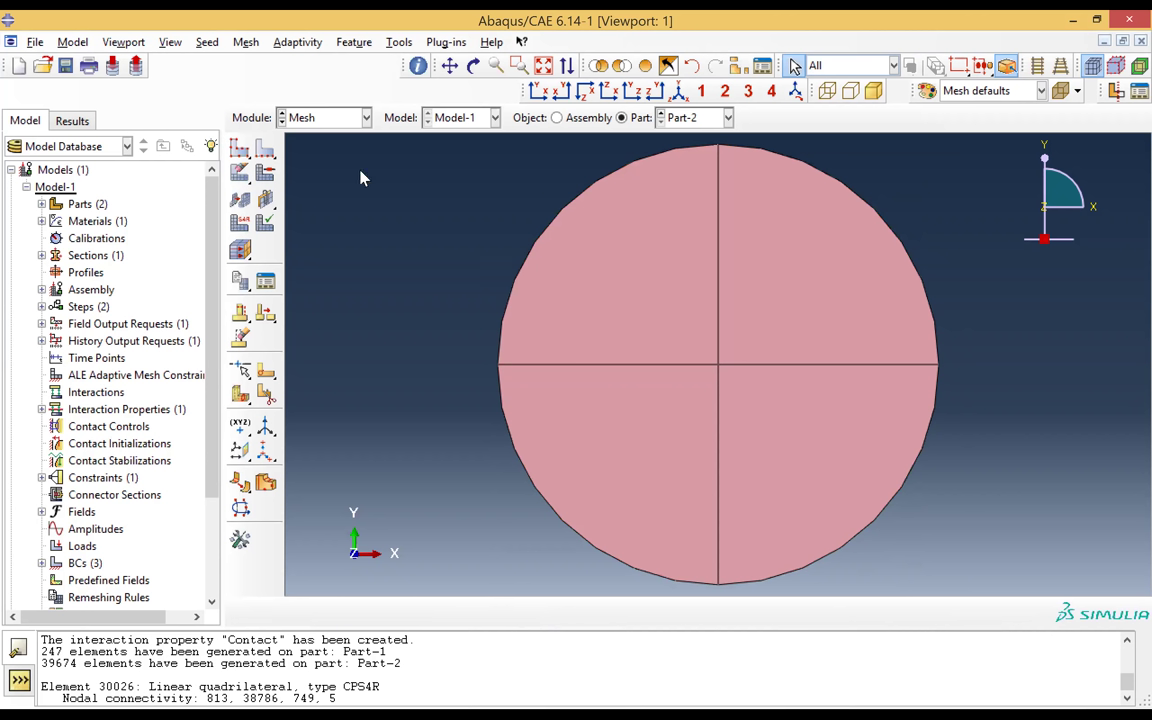
- Assign linear plane stress quad elements (CPS4) without reduced integration to all faces of Part-2
click(238, 224)
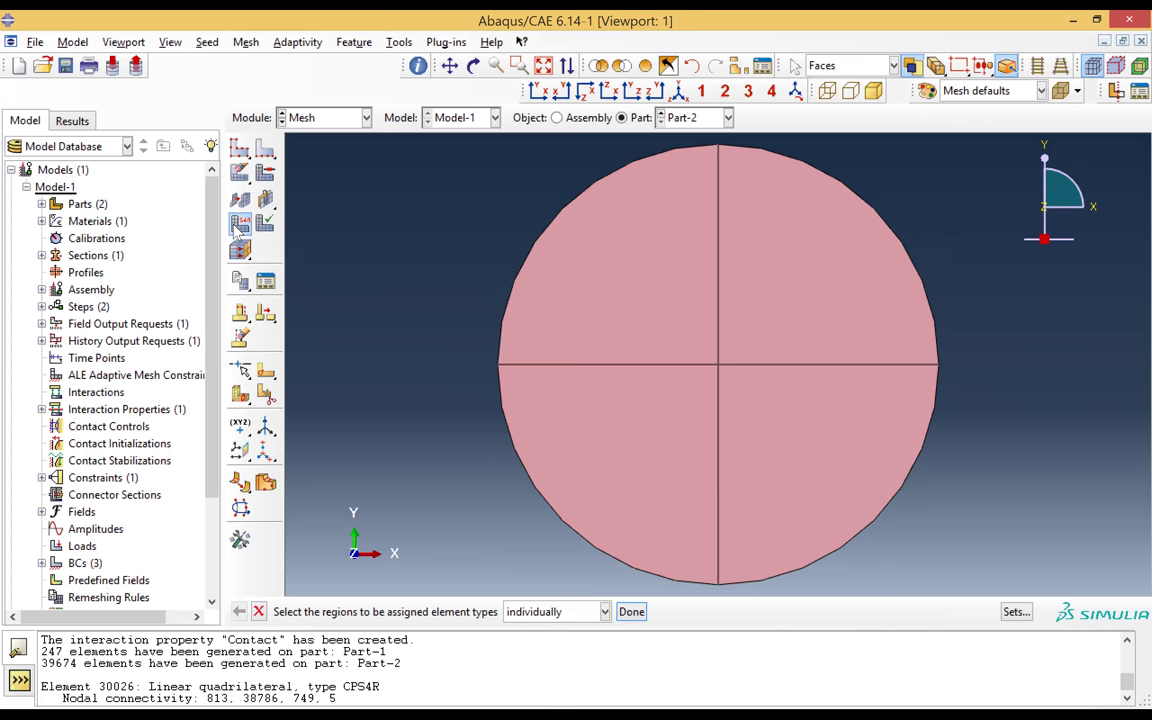
drag(437, 136, 1040, 583)
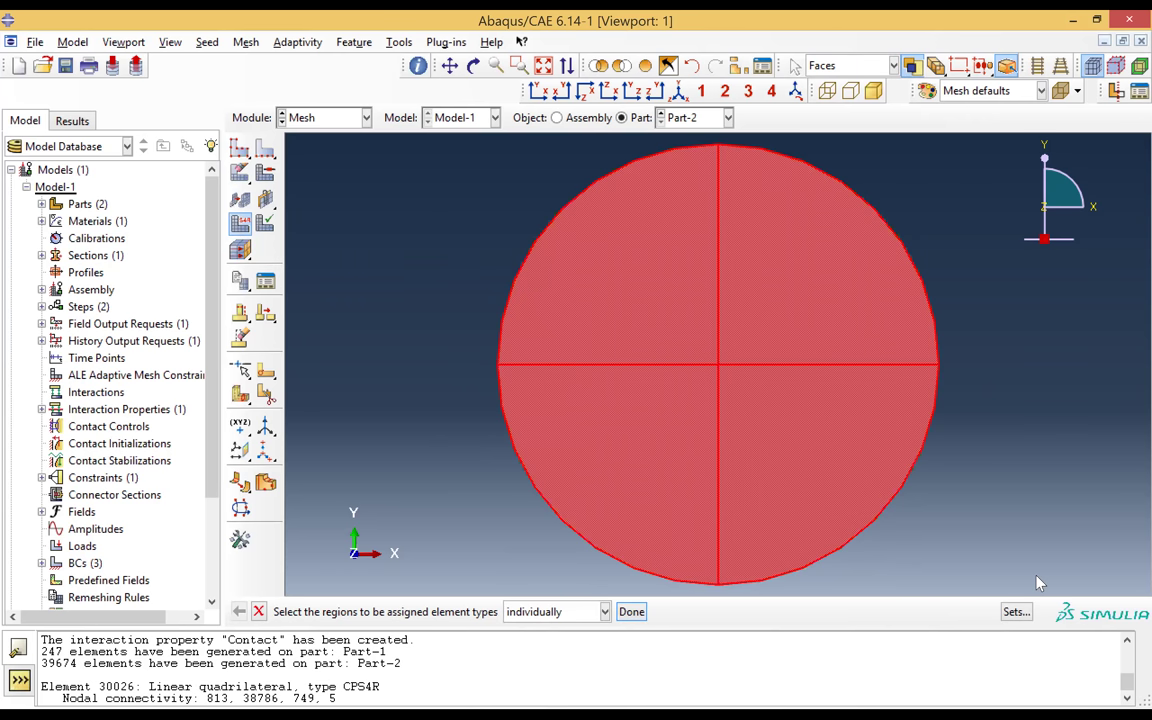
click(632, 612)
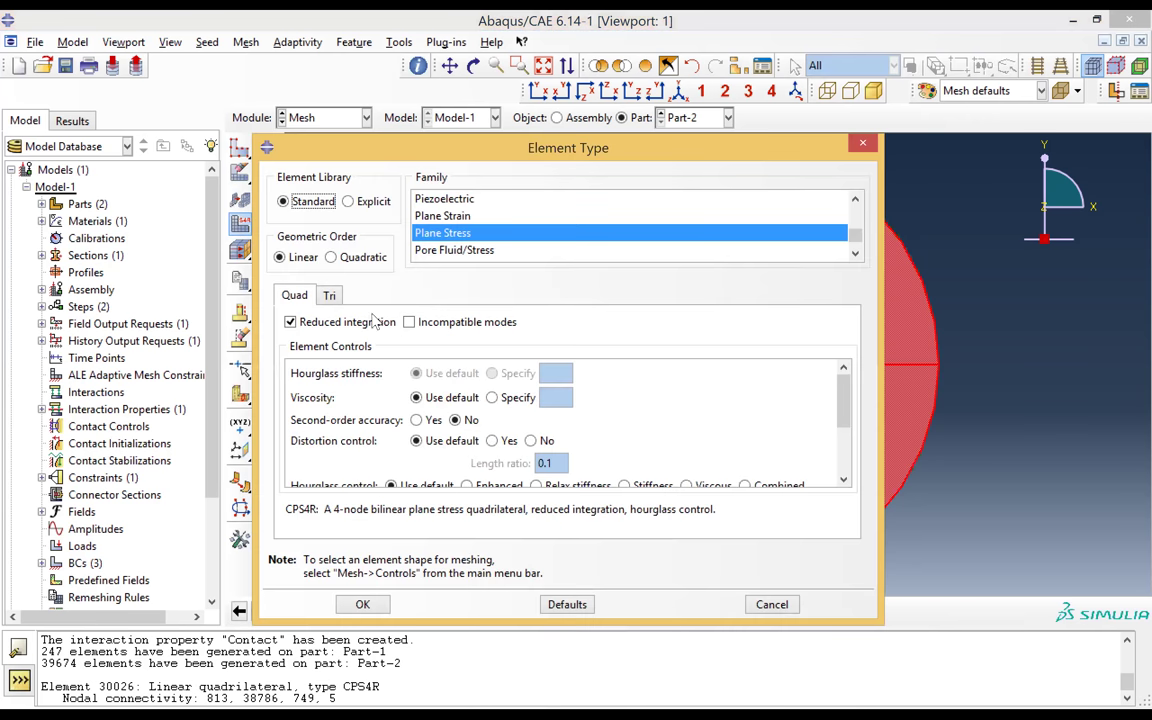
click(300, 321)
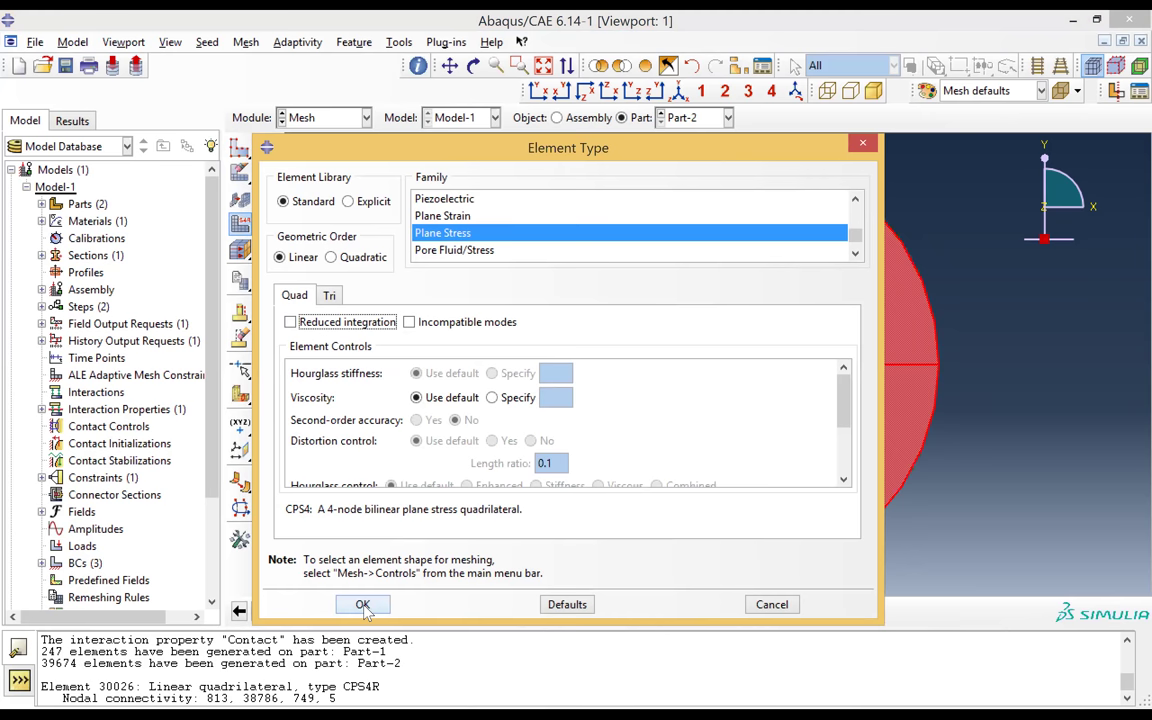
click(363, 606)
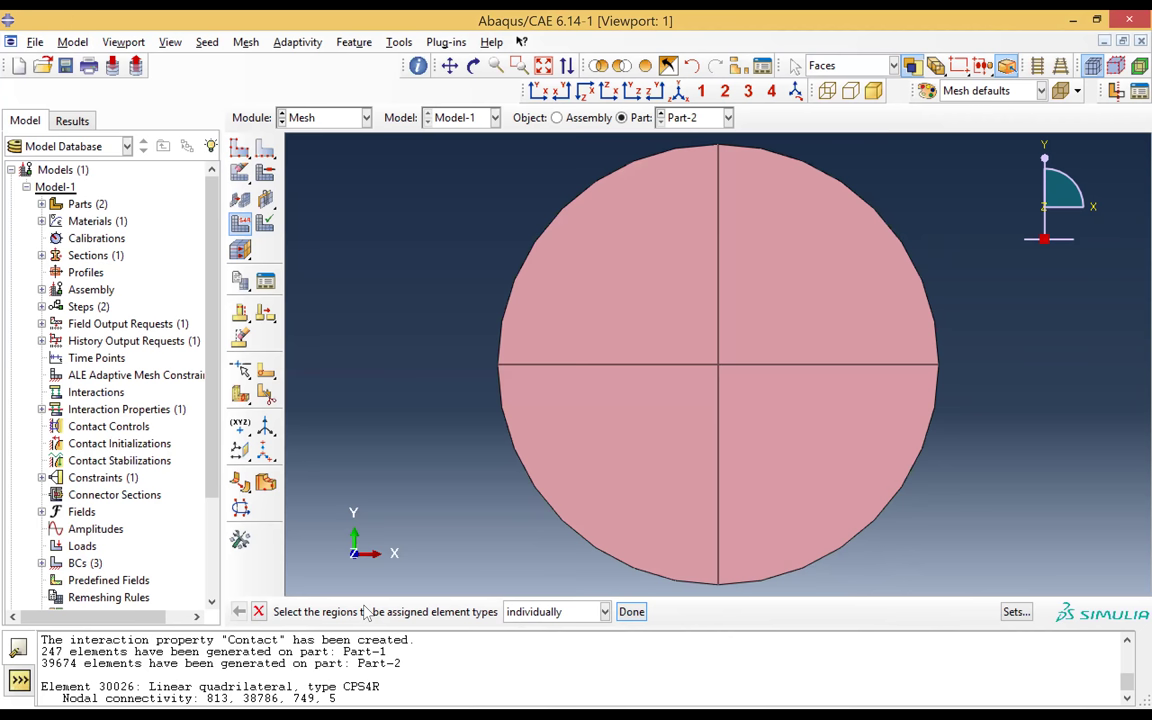
click(266, 173)
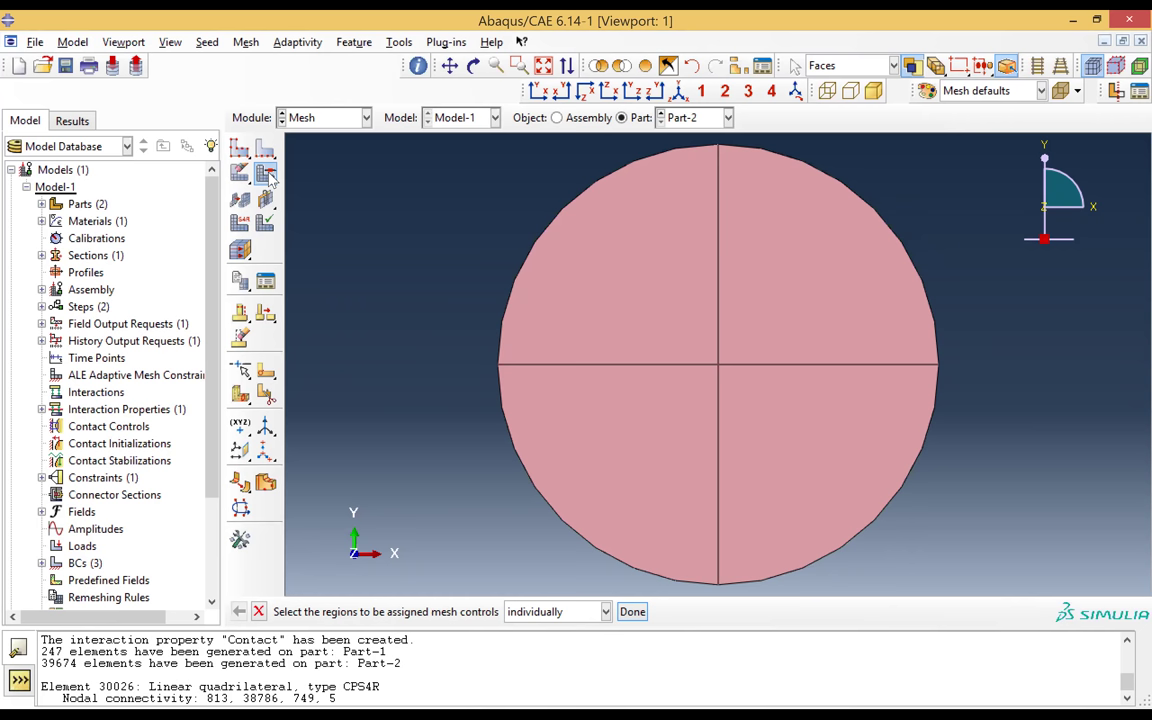
drag(472, 141, 975, 600)
click(975, 598)
drag(456, 150, 1049, 595)
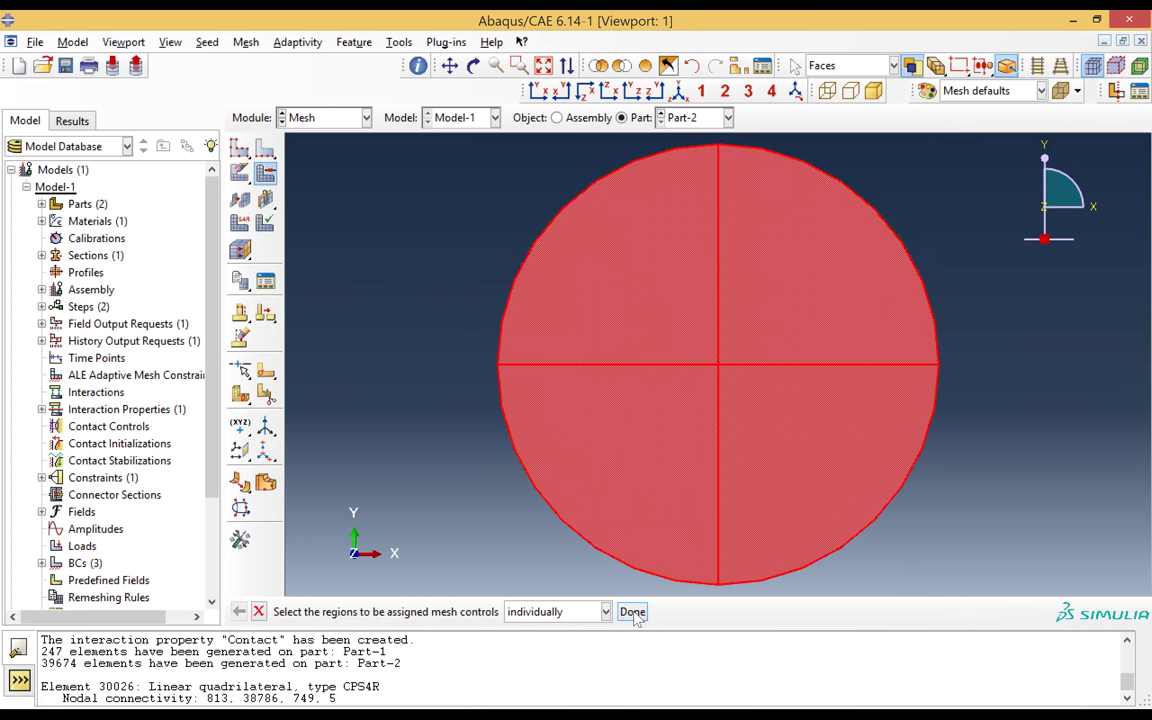
click(633, 613)
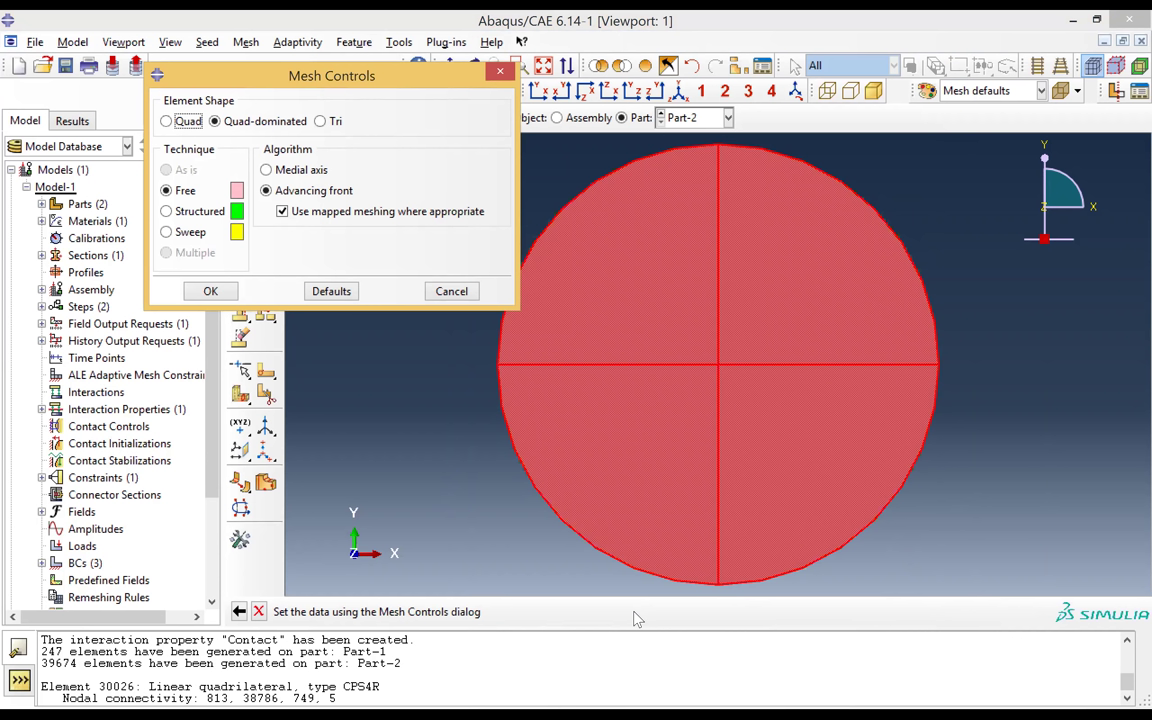
click(501, 72)
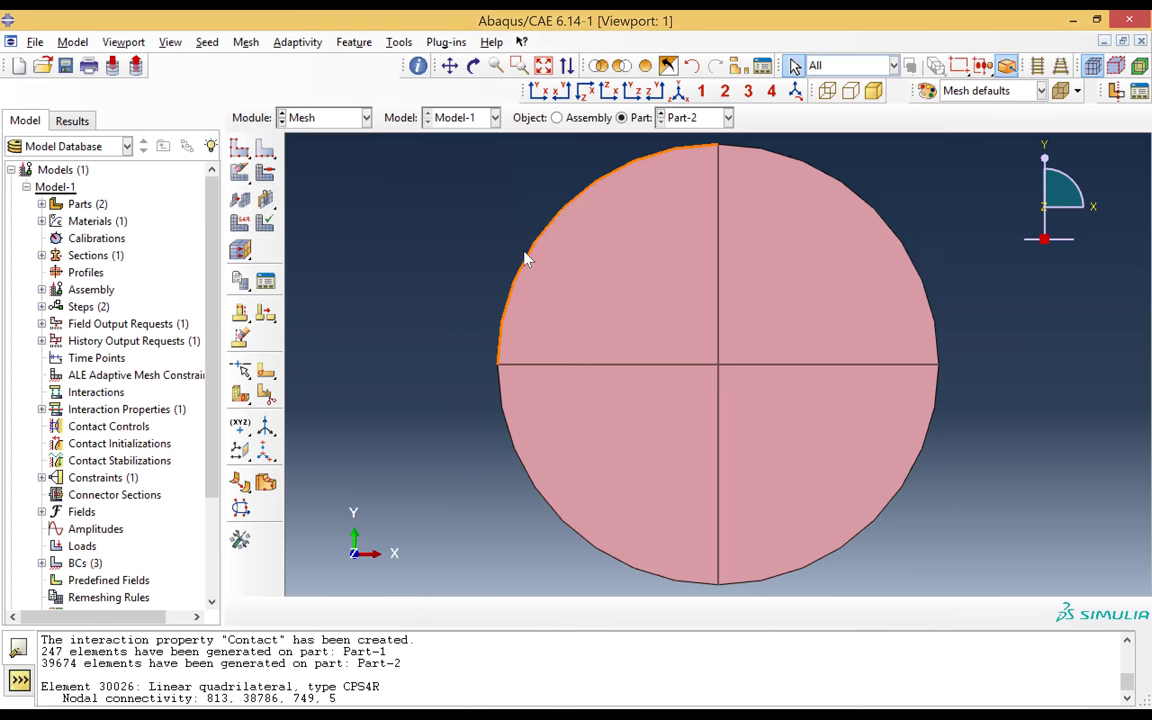
- Assign global seeds to Part-2 with an approximate global size of 0.0025
click(268, 150)
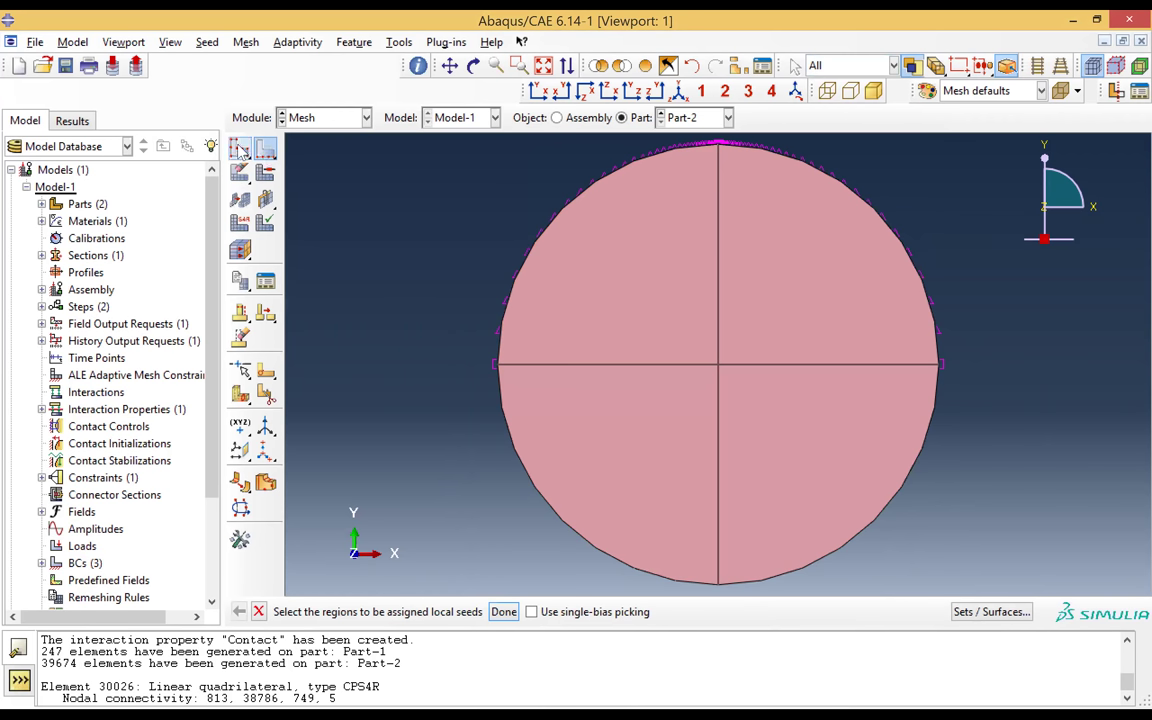
click(240, 148)
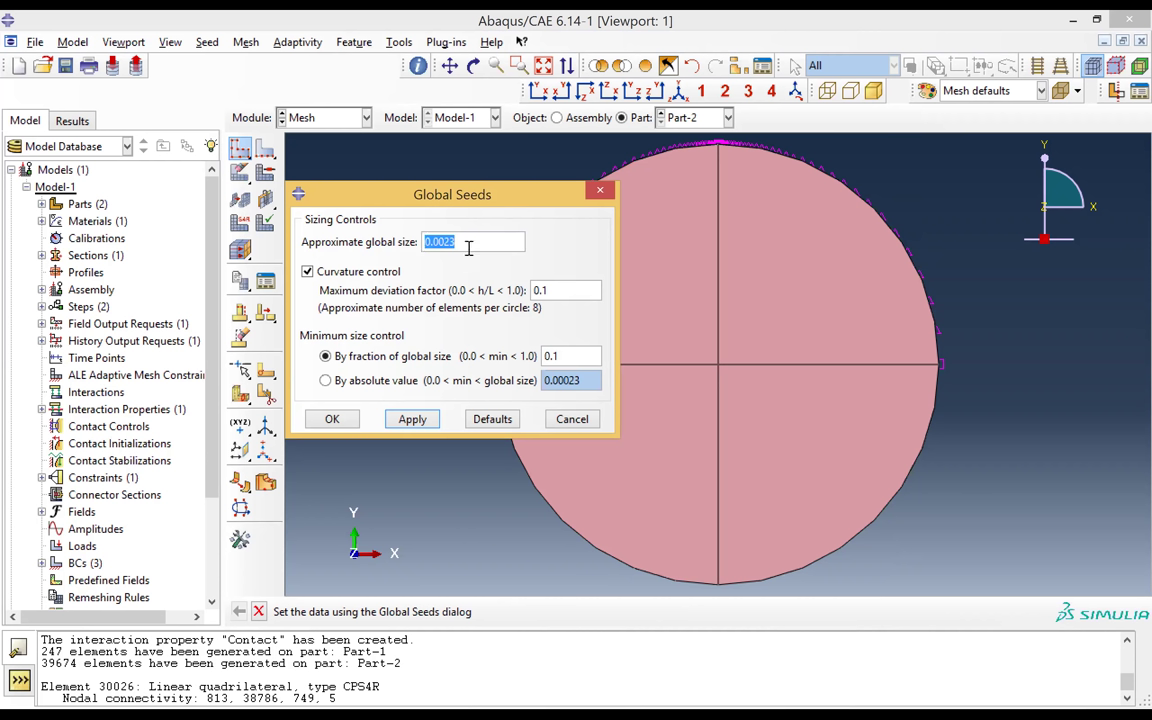
click(468, 245)
key(BackSpace)
text(5)
click(333, 420)
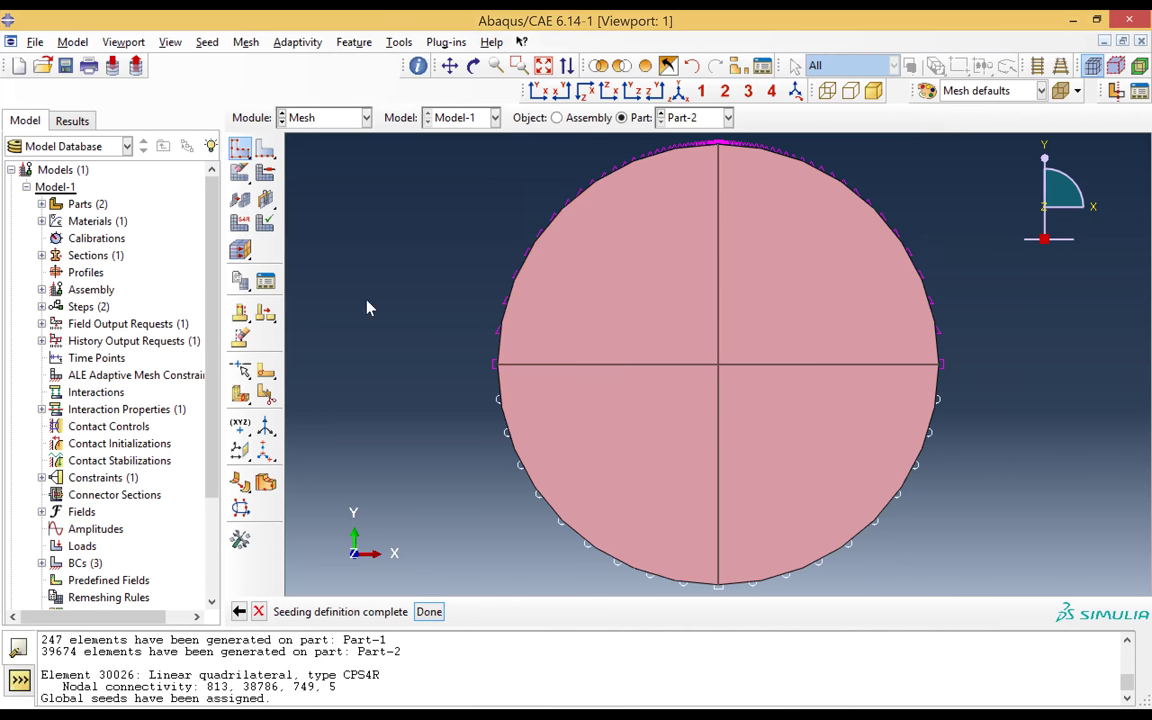
click(429, 612)
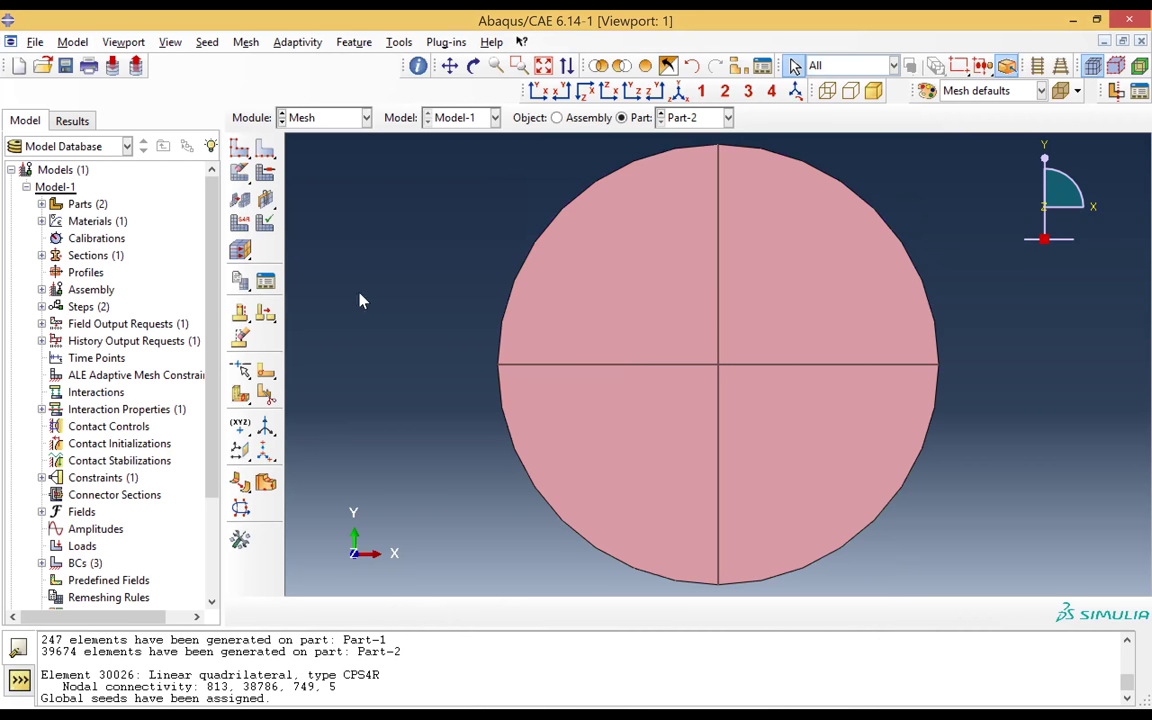
- Generate the mesh on the whole of Part-2
click(241, 174)
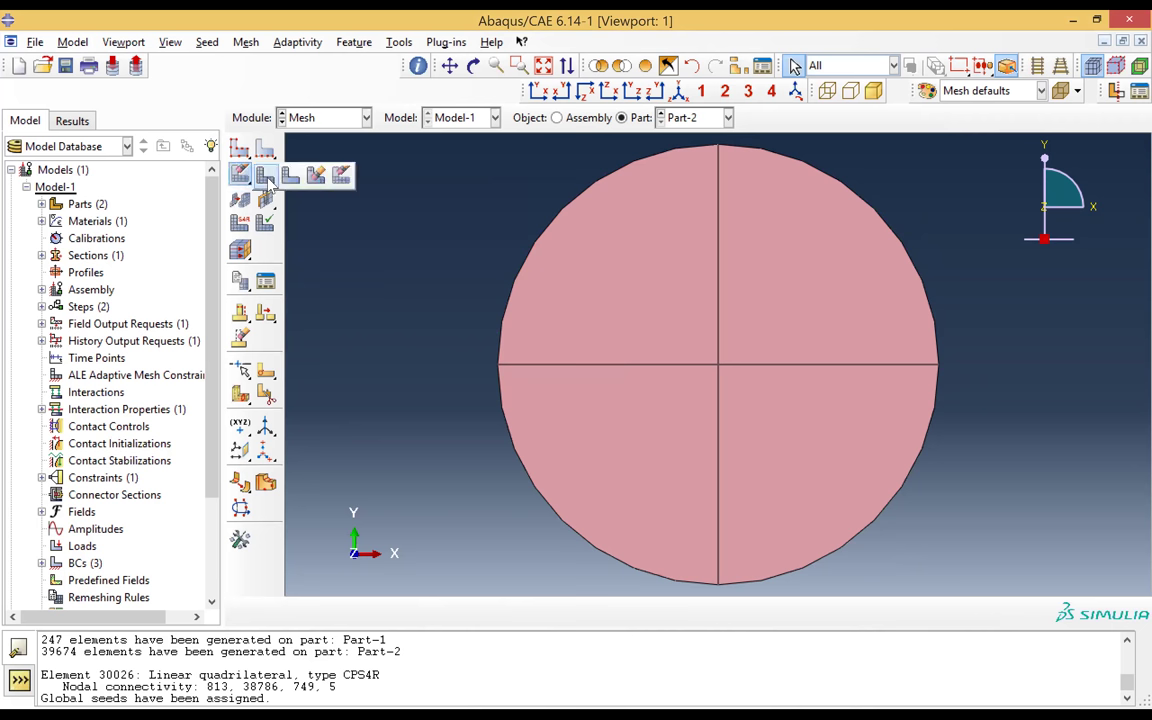
click(265, 175)
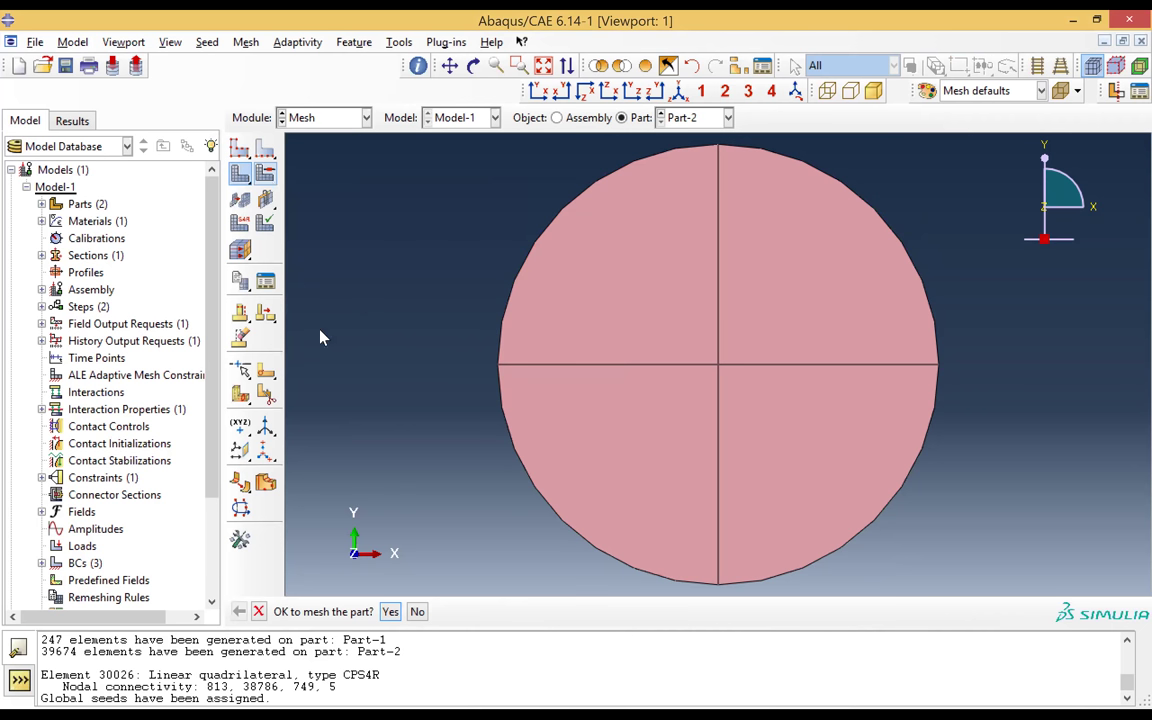
click(392, 614)
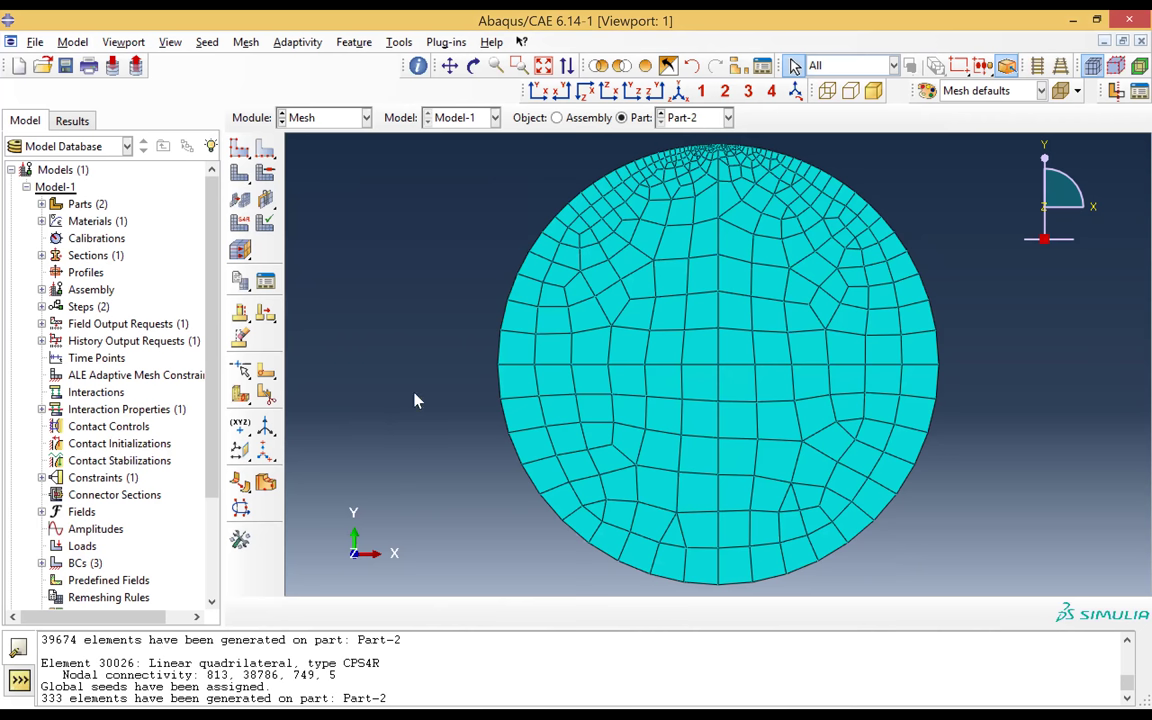
- Create a full-analysis job named Job-2D for Model-1, keeping the default job settings
click(341, 119)
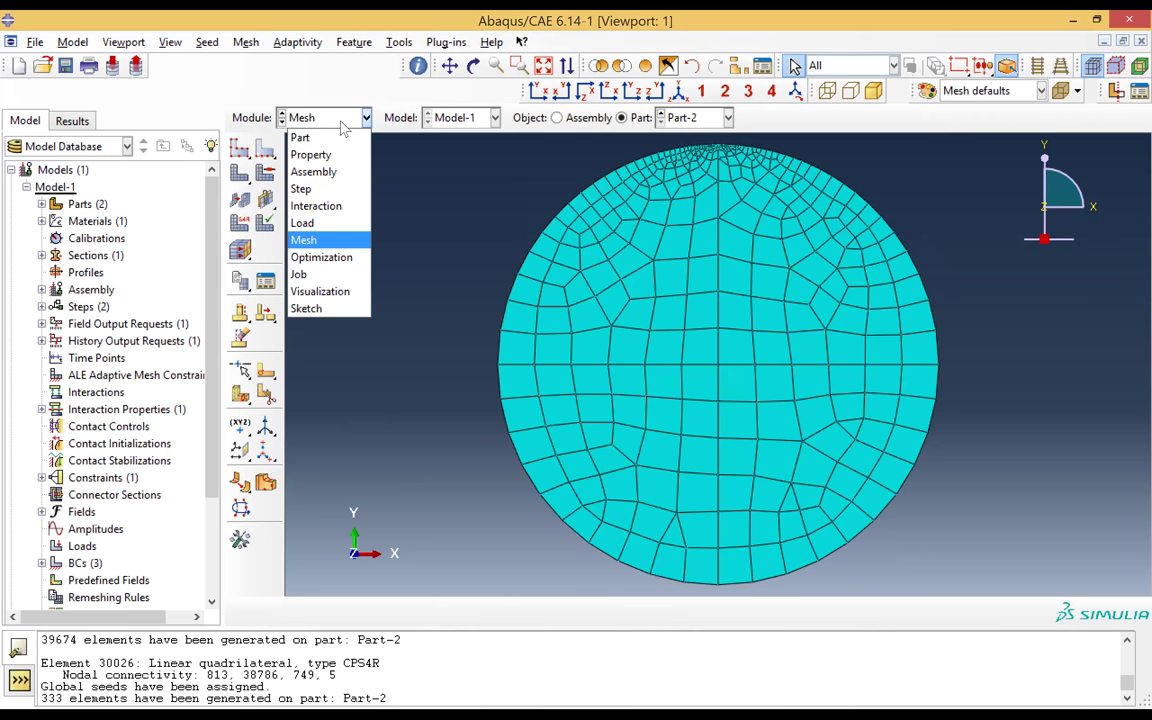
click(321, 279)
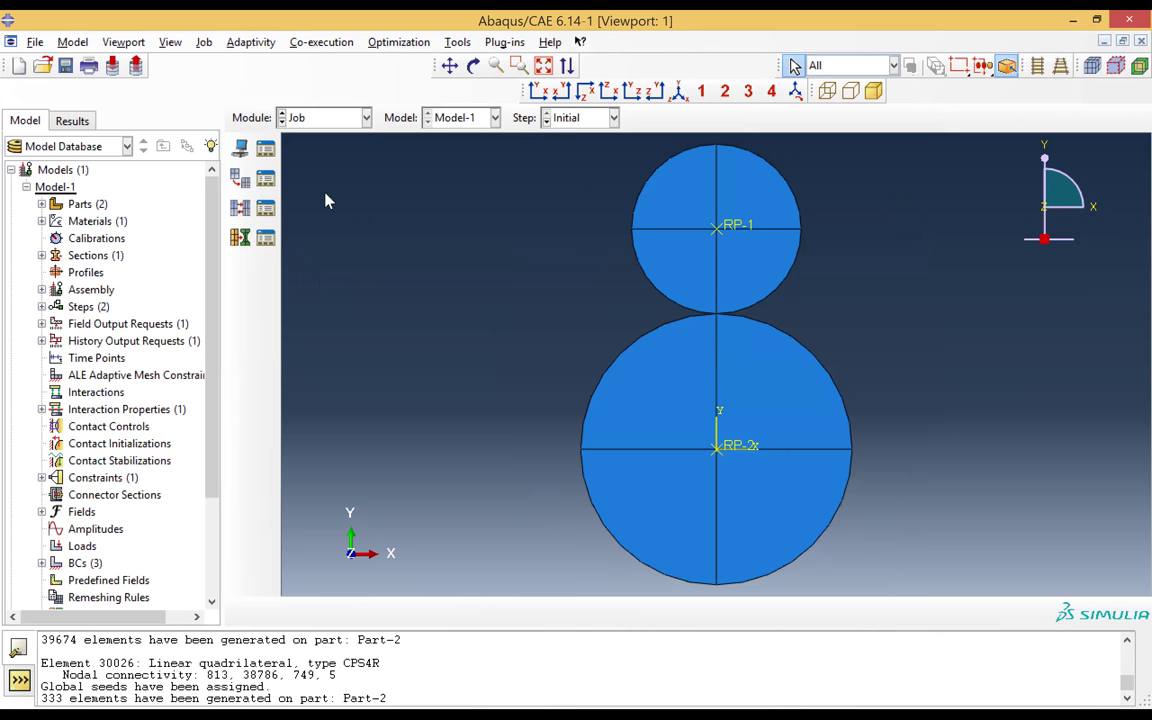
click(240, 148)
click(275, 370)
key(BackSpace)
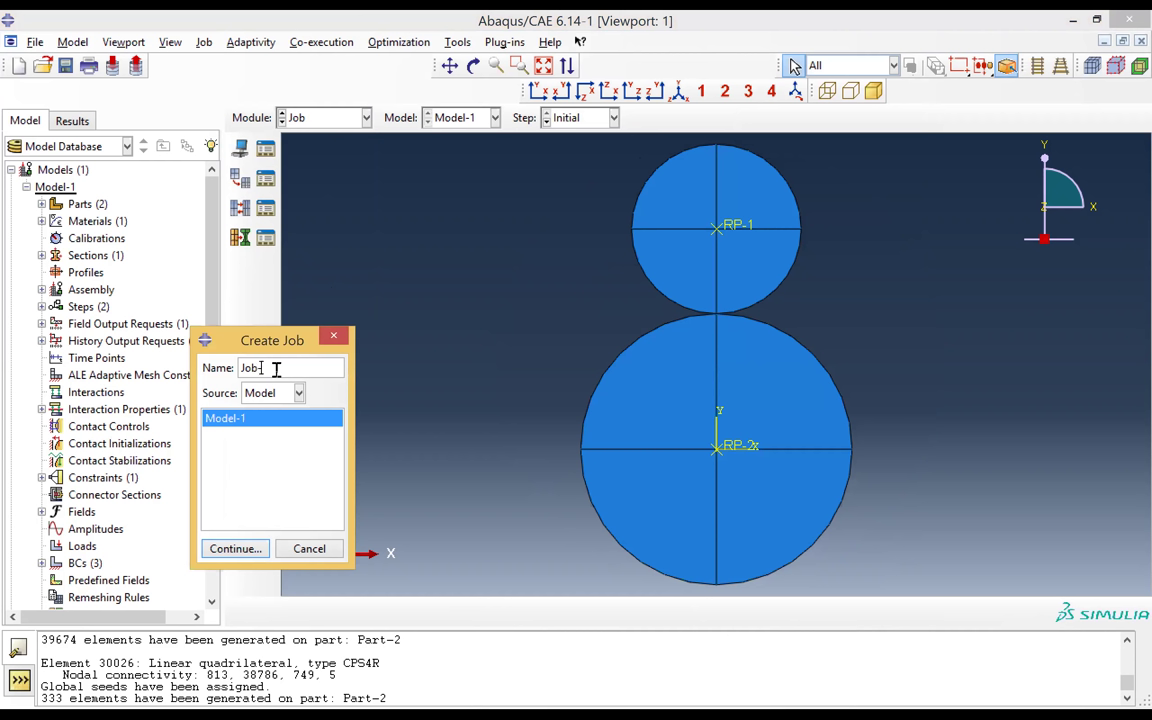
text(@)
key(BackSpace)
text(2D)
click(233, 549)
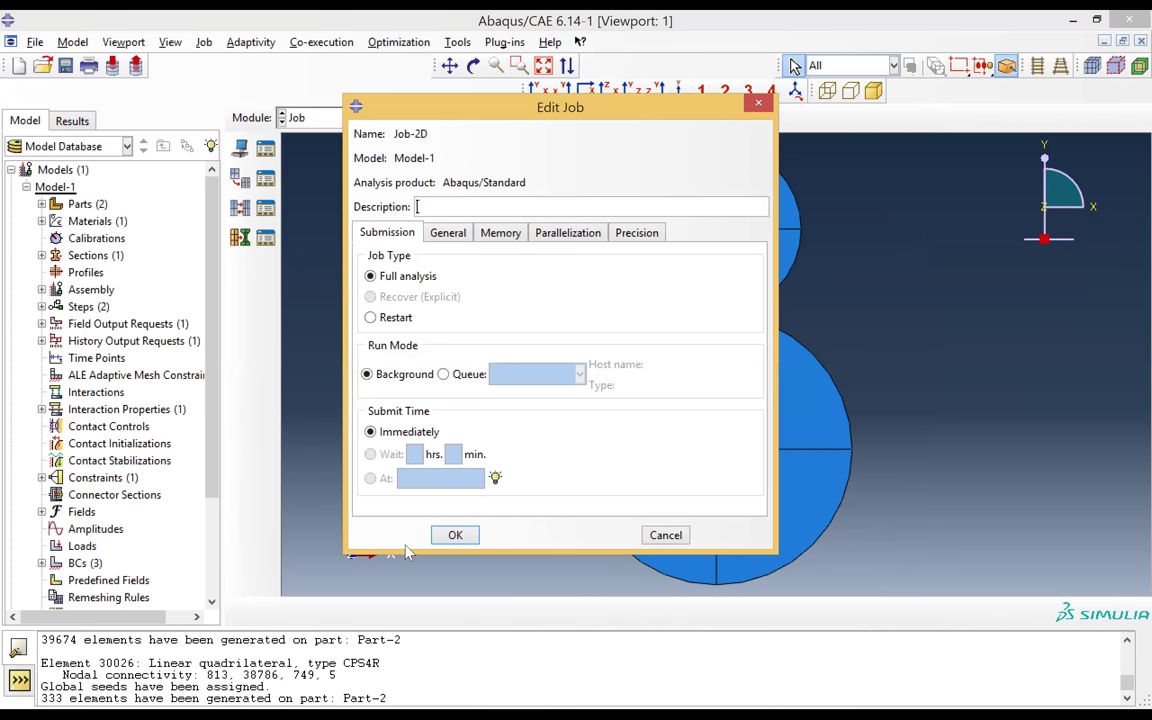
click(452, 537)
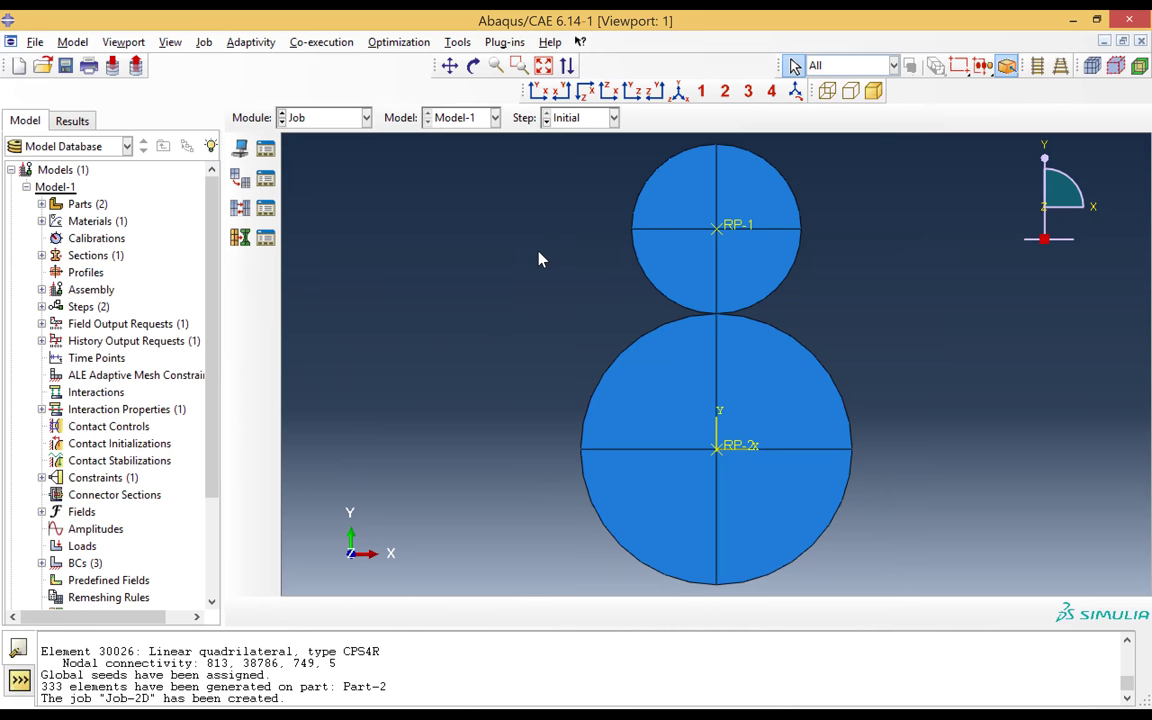
- Create a new Standard & Explicit model named Model-3D
click(26, 188)
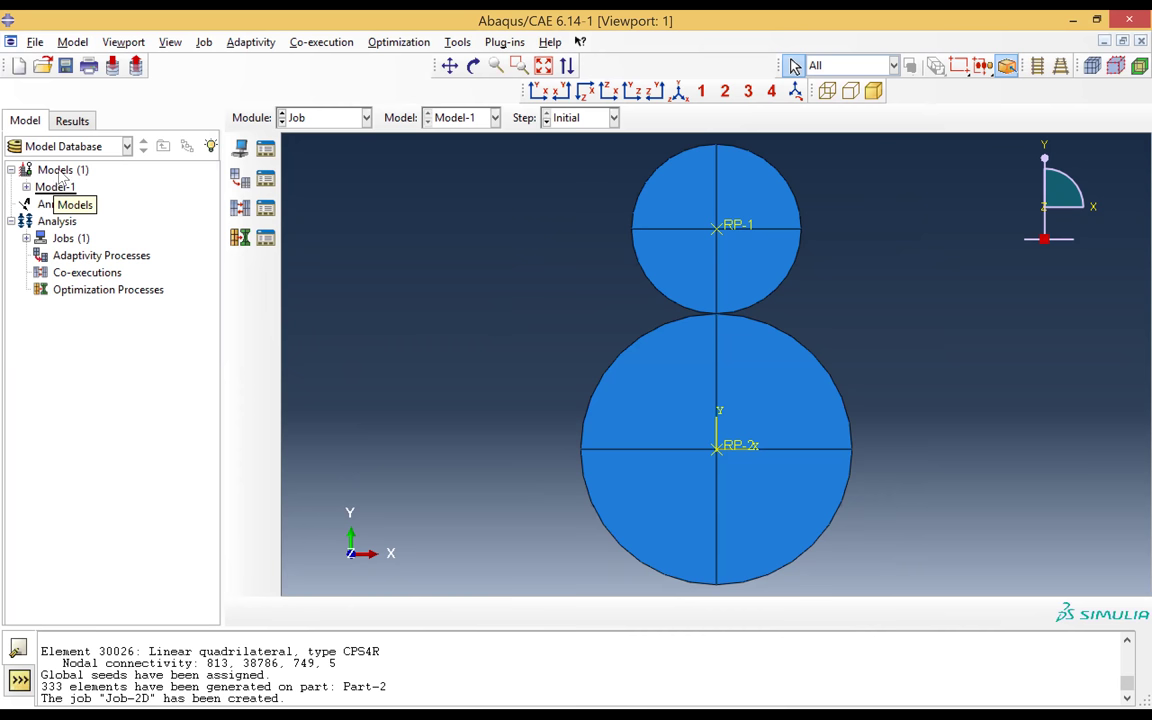
right_click(64, 175)
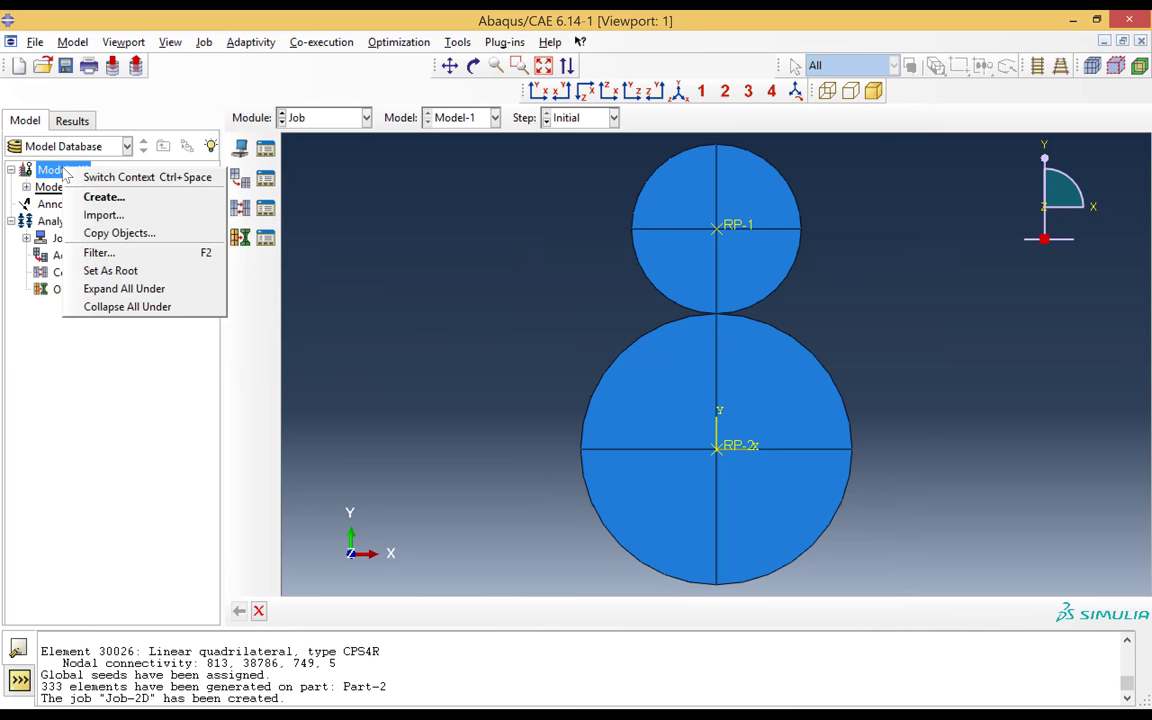
click(110, 204)
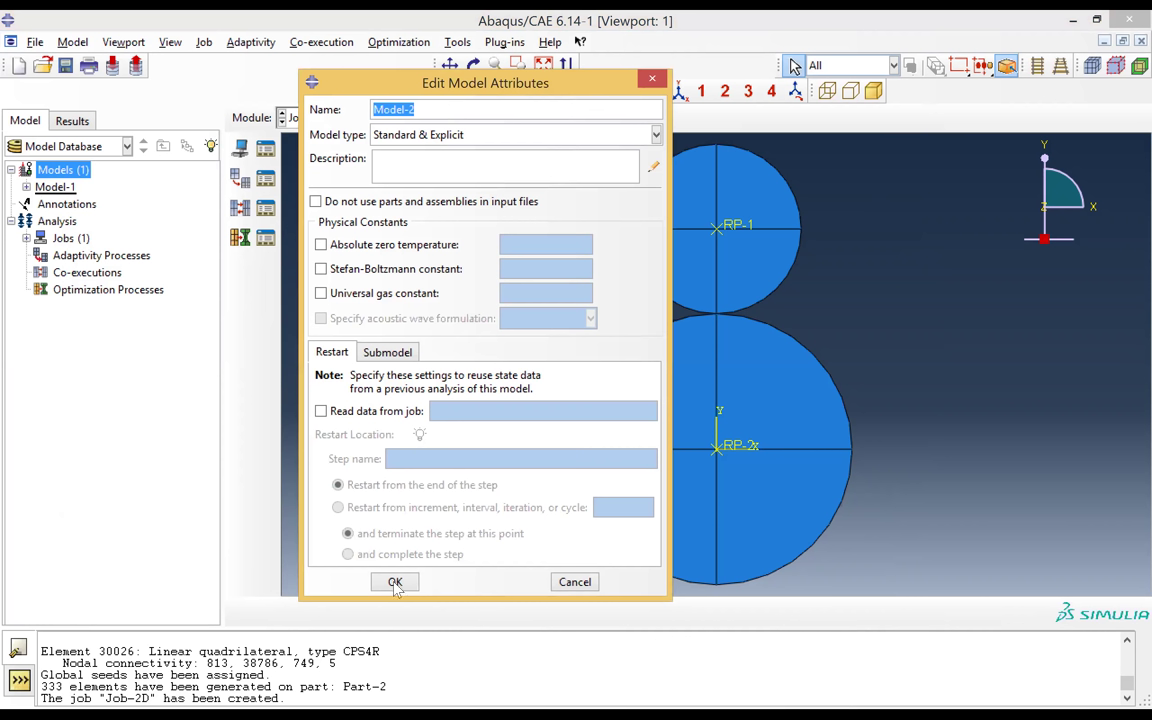
click(419, 112)
key(BackSpace)
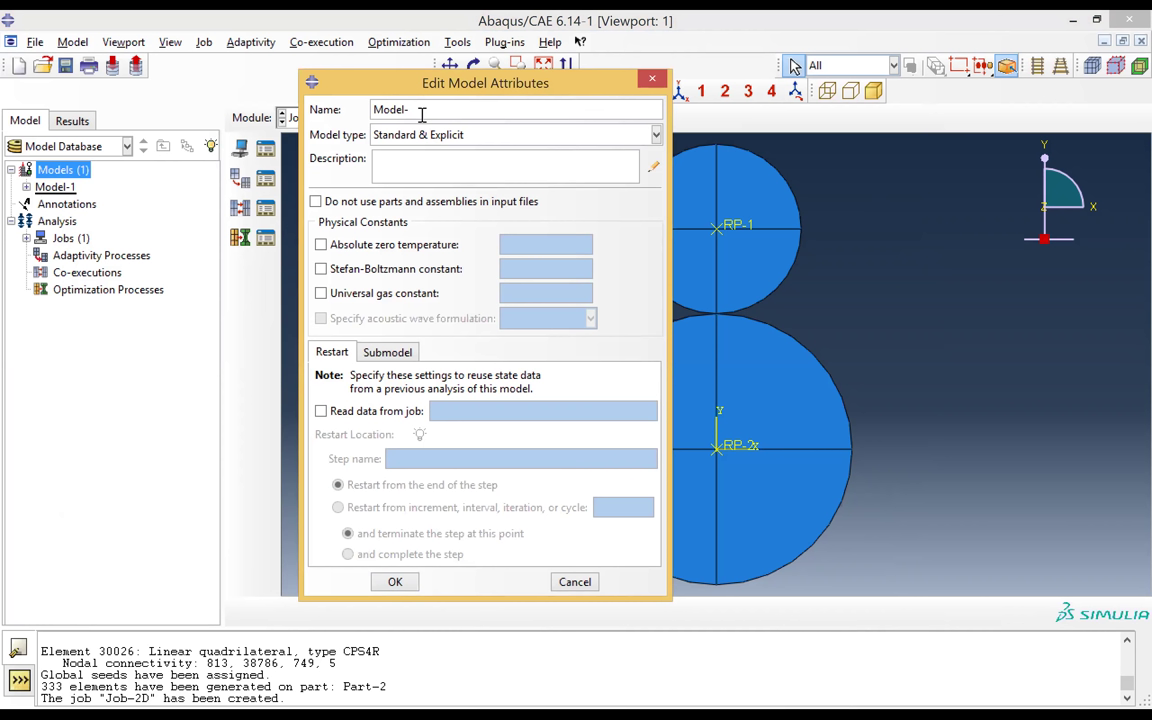
text(3D)
click(395, 582)
- Rename Model-1 to Model-2D
click(66, 190)
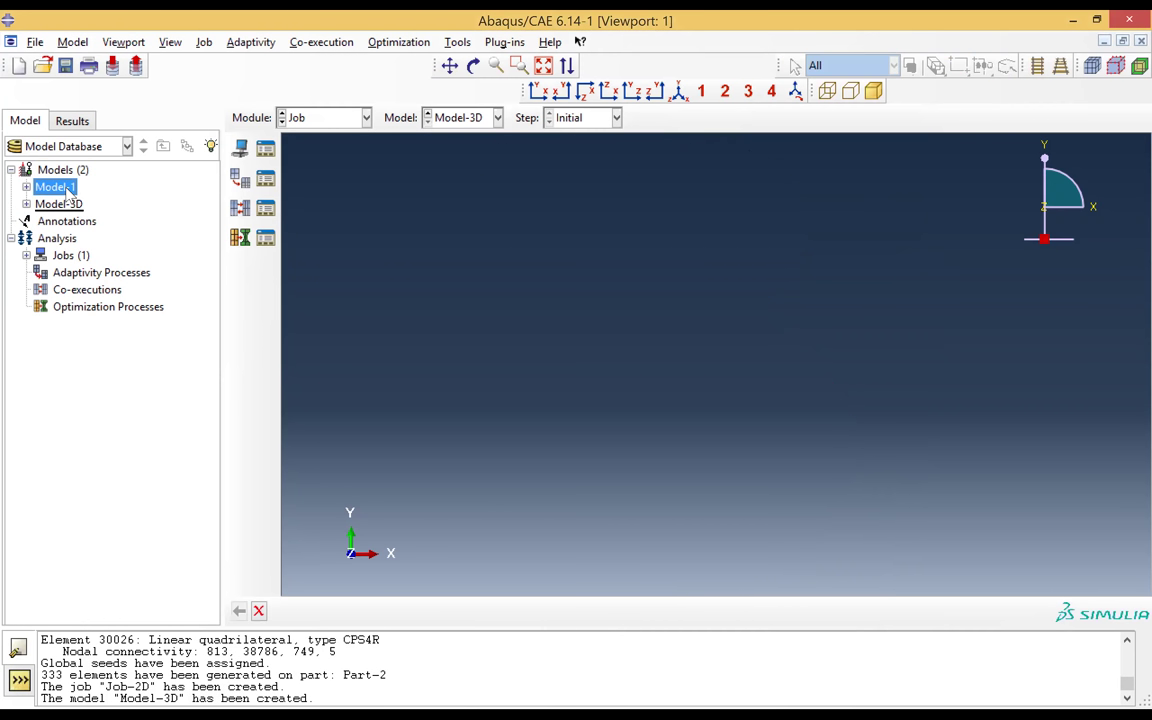
right_click(66, 190)
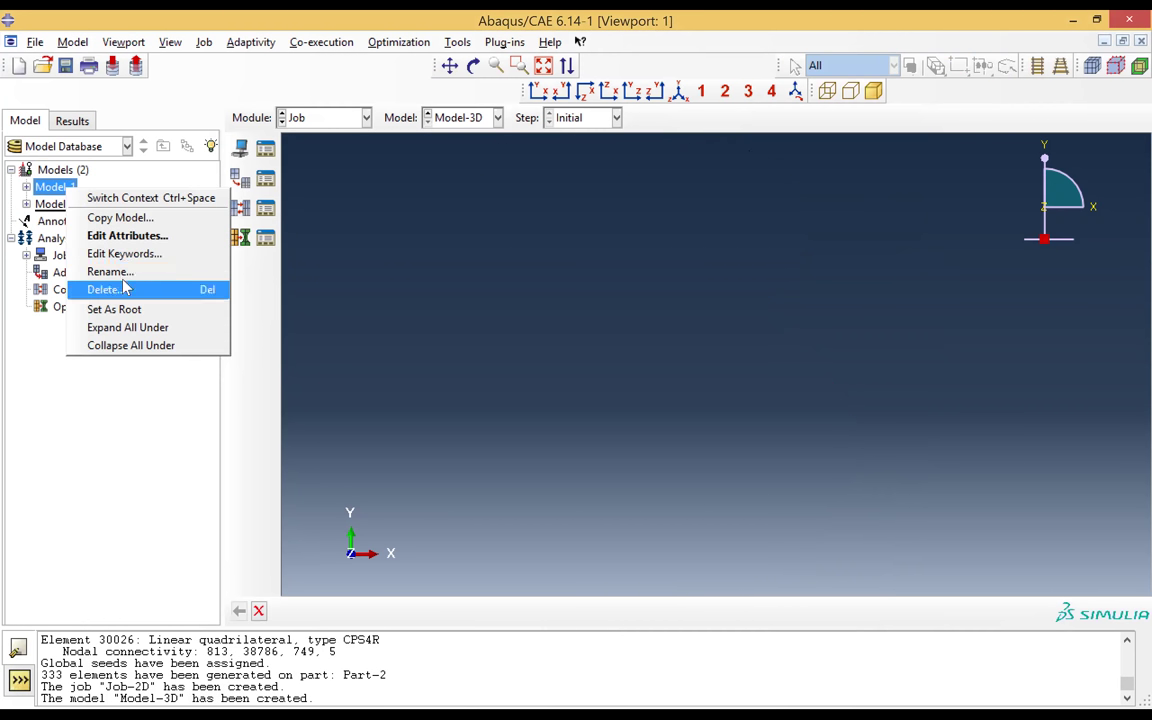
click(123, 288)
click(435, 265)
key(BackSpace)
text(2D)
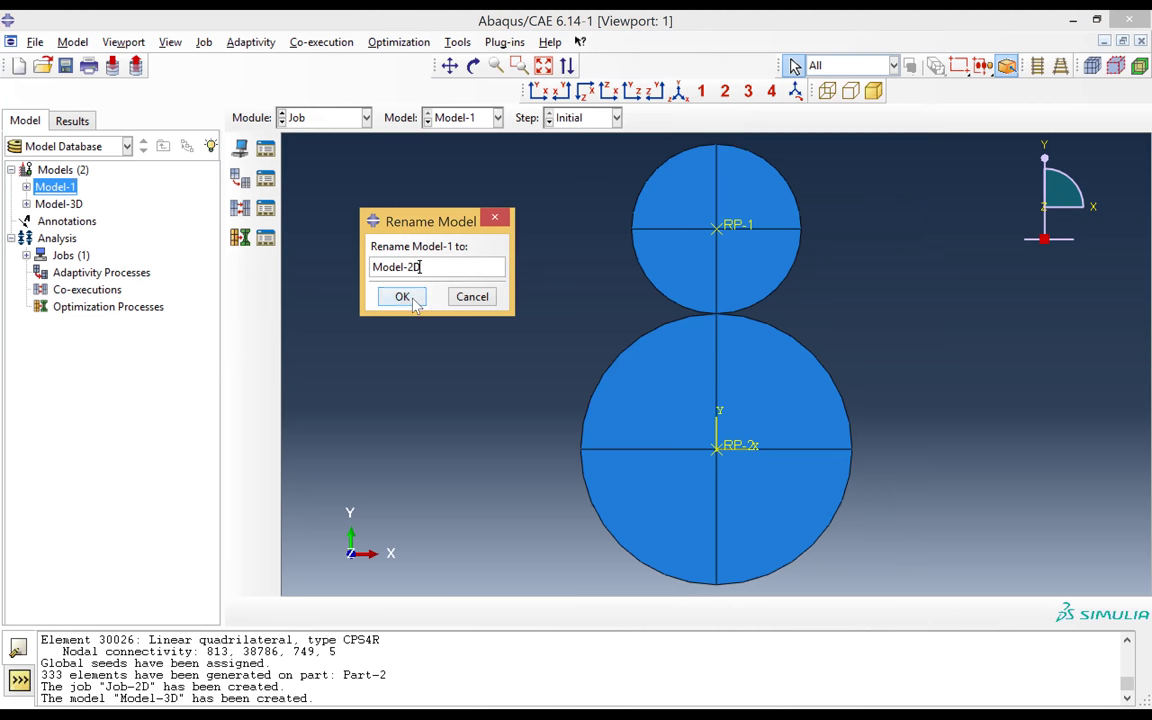
click(410, 300)
- Expand Model-3D in the model tree and make it the current model
click(55, 203)
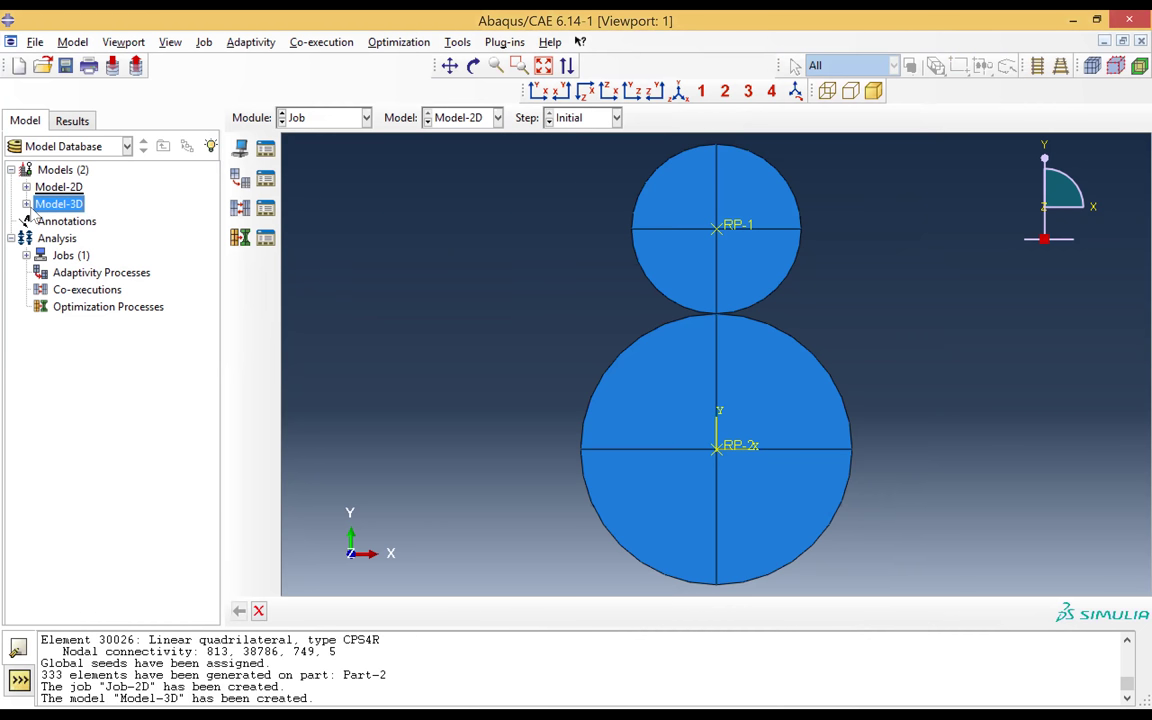
click(26, 203)
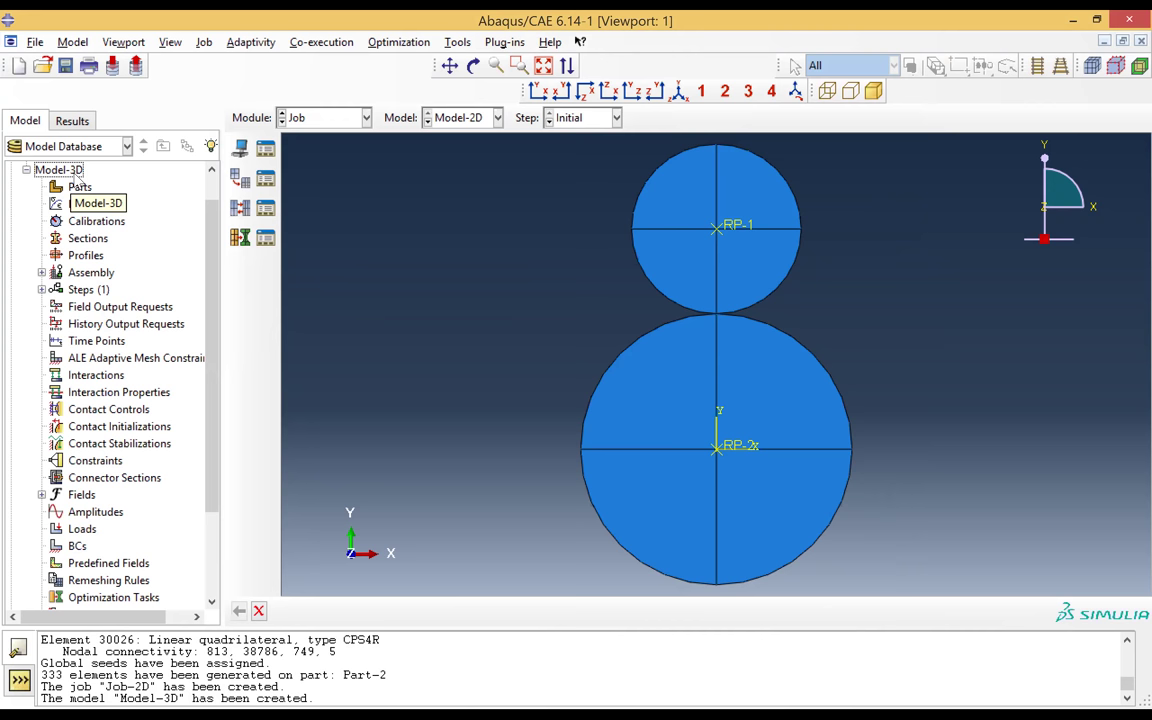
click(462, 118)
click(462, 155)
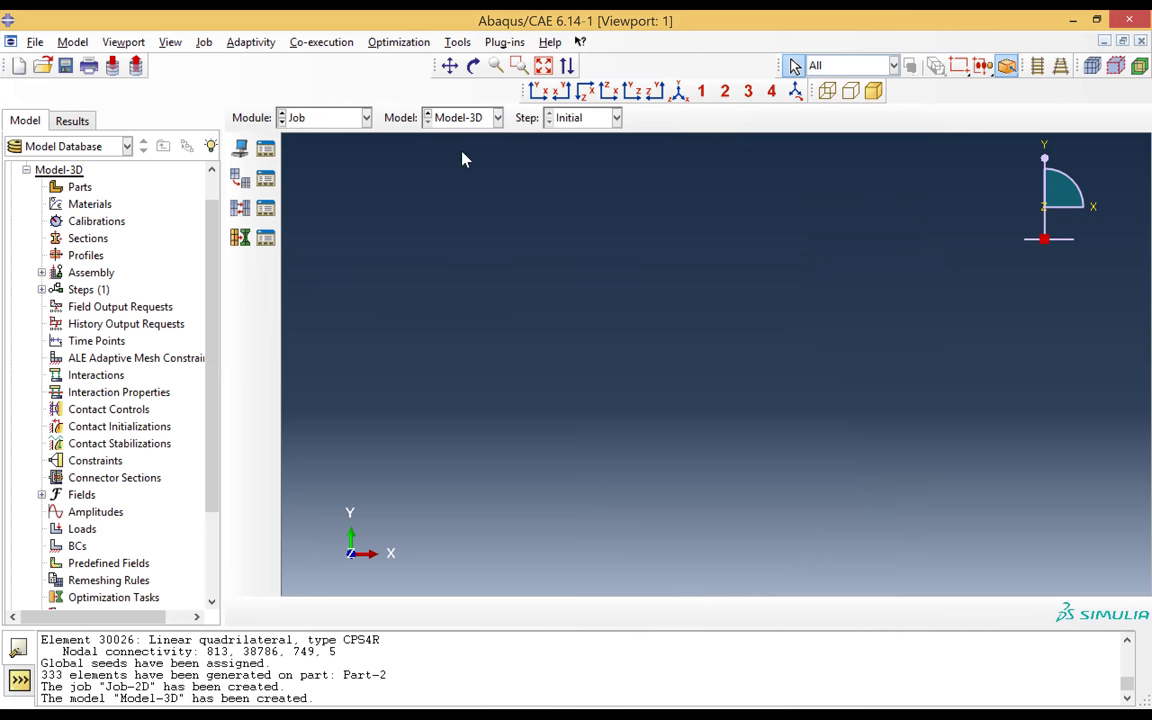
- Start Part-1 of Model-3D as a 3D deformable solid extrusion with an approximate size of 0.05
click(310, 117)
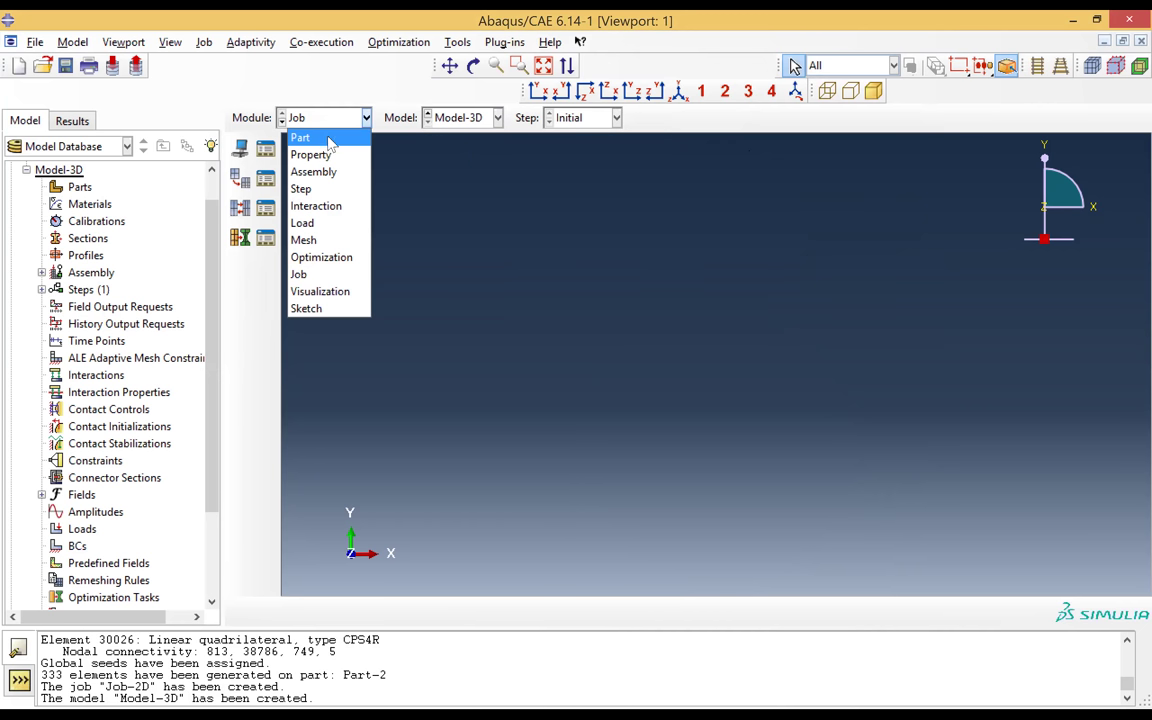
click(328, 141)
click(240, 150)
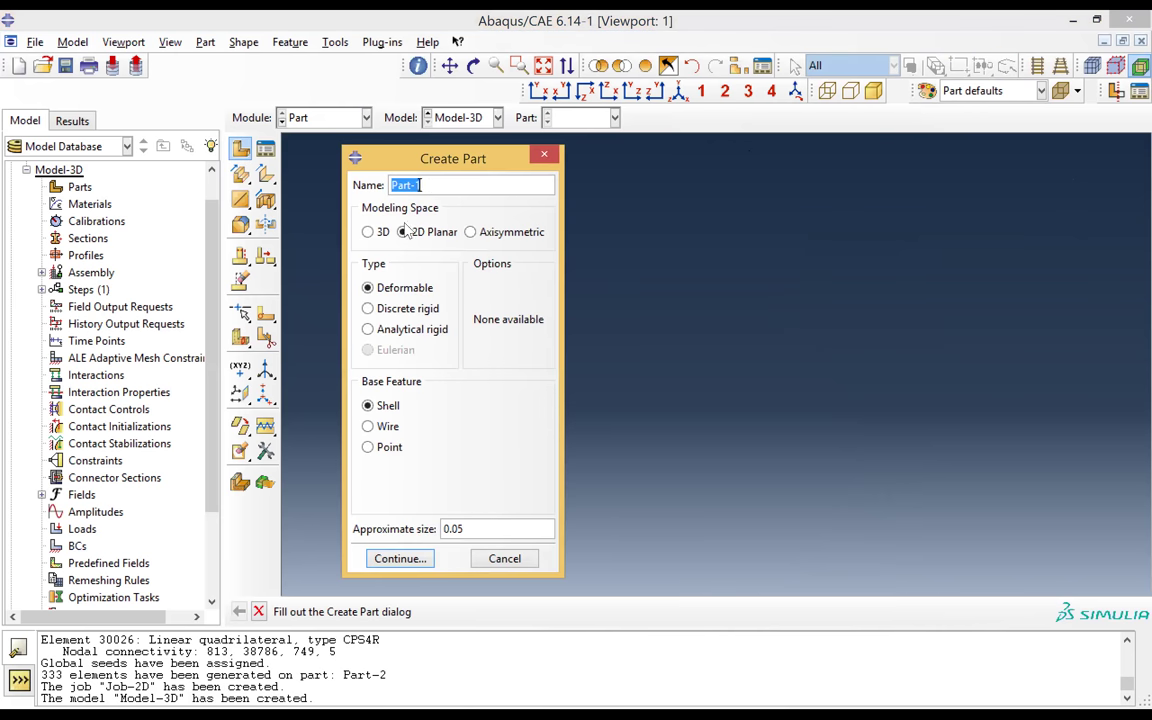
click(369, 232)
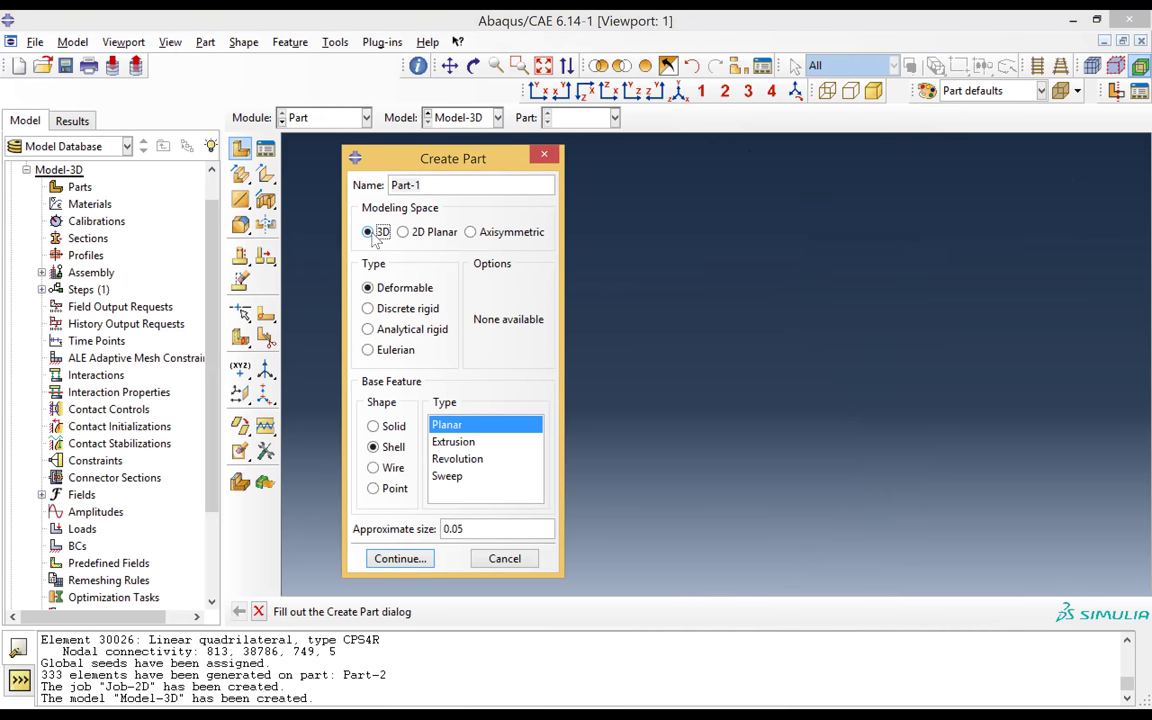
click(374, 426)
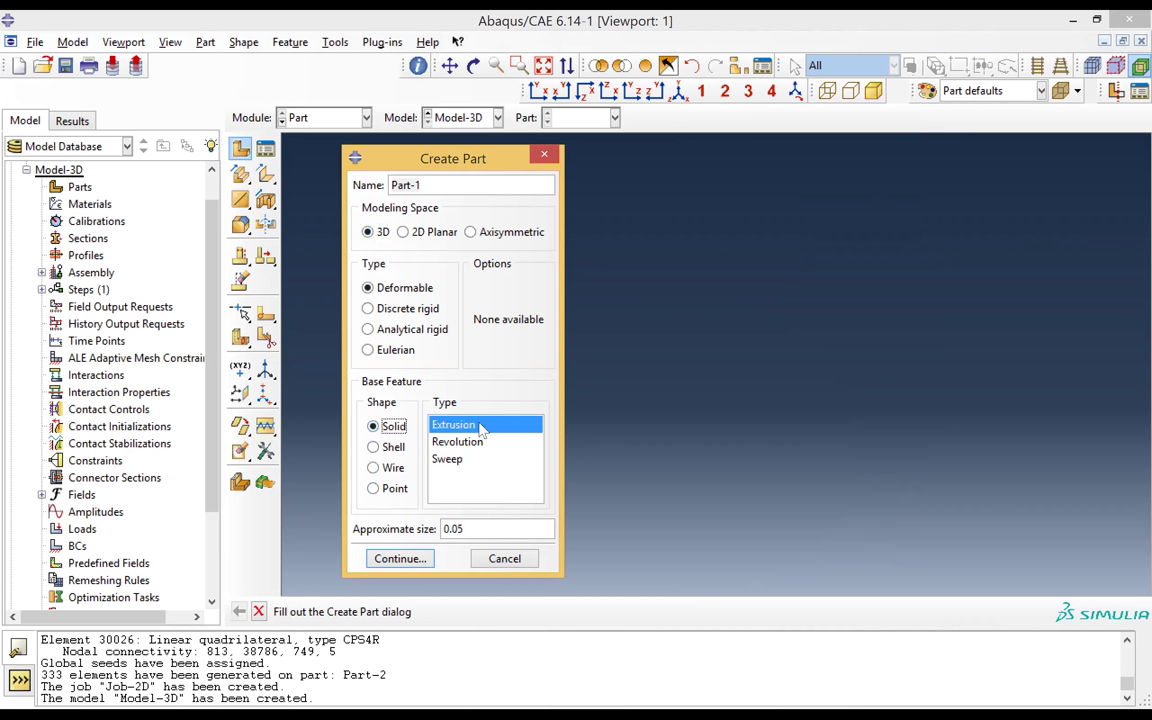
click(492, 528)
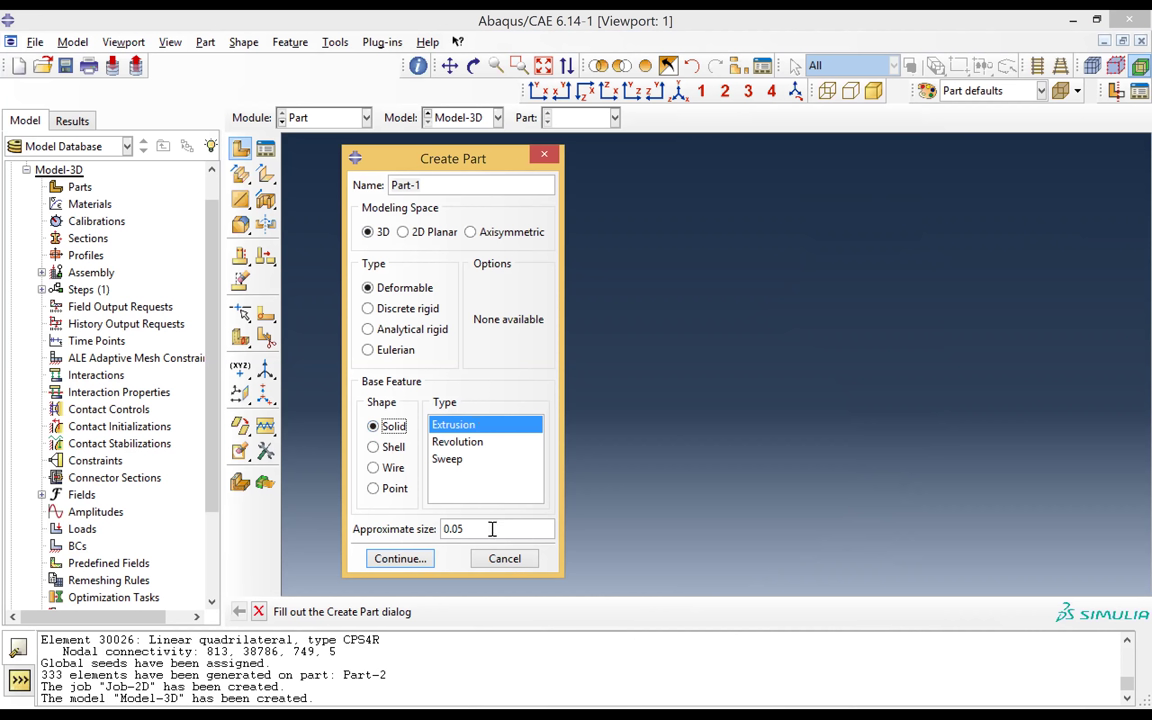
click(400, 559)
click(240, 175)
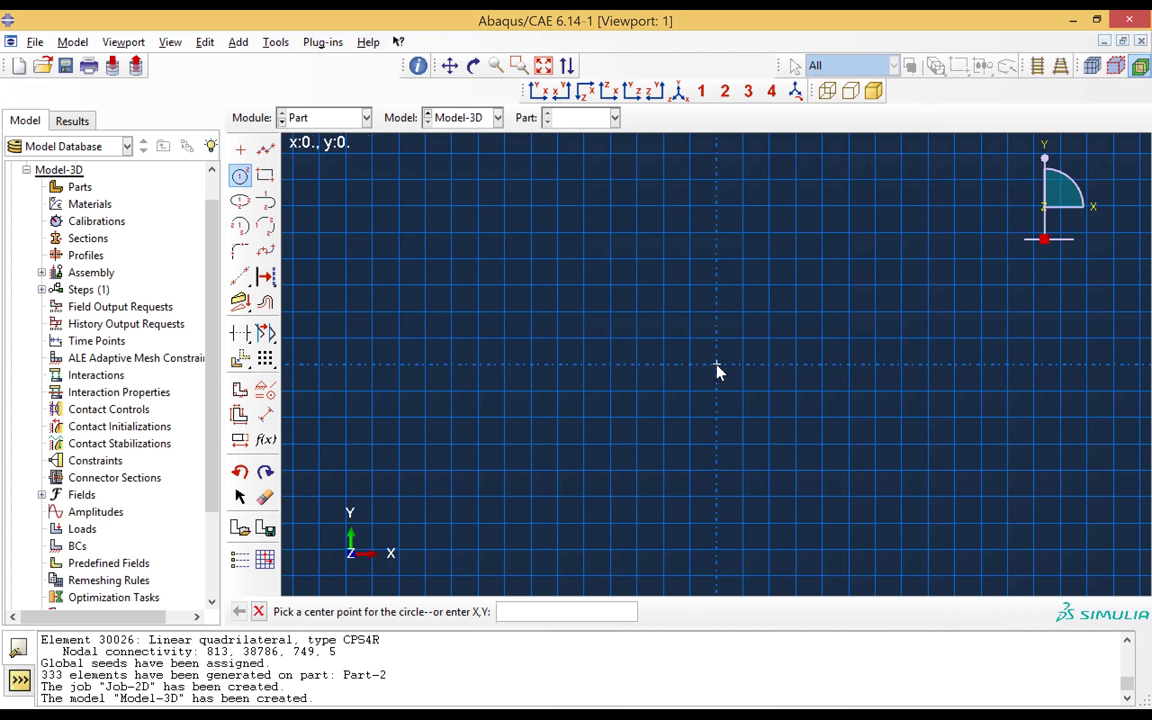
click(828, 541)
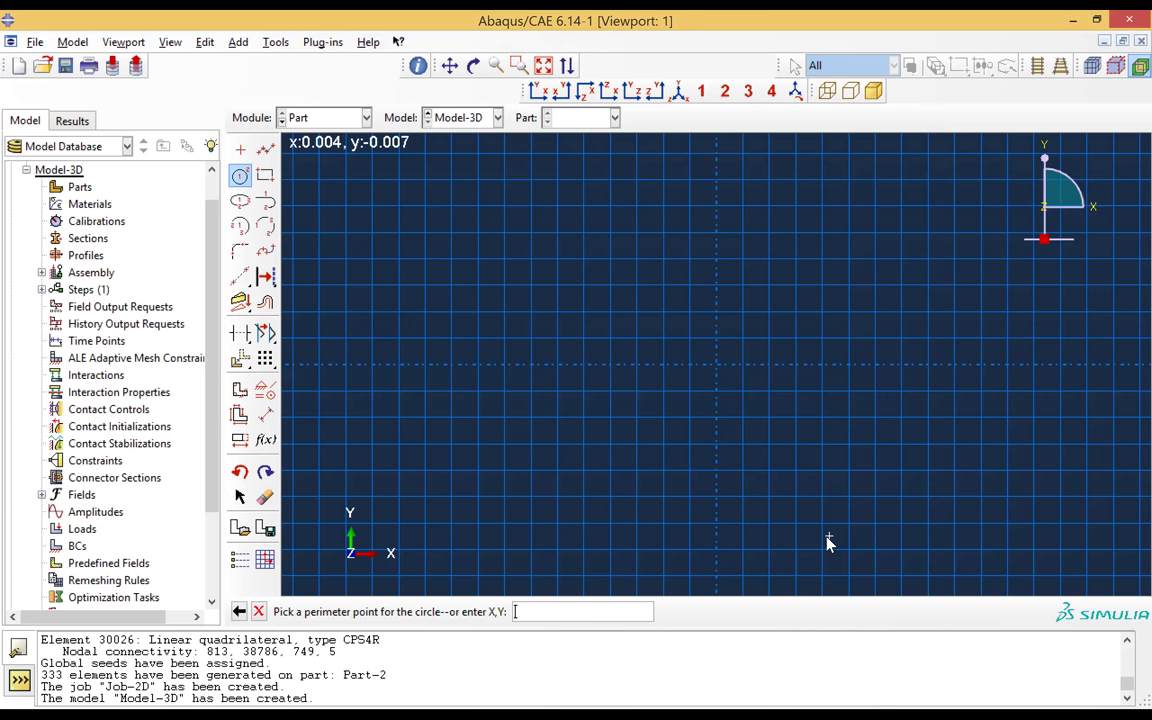
key(Escape)
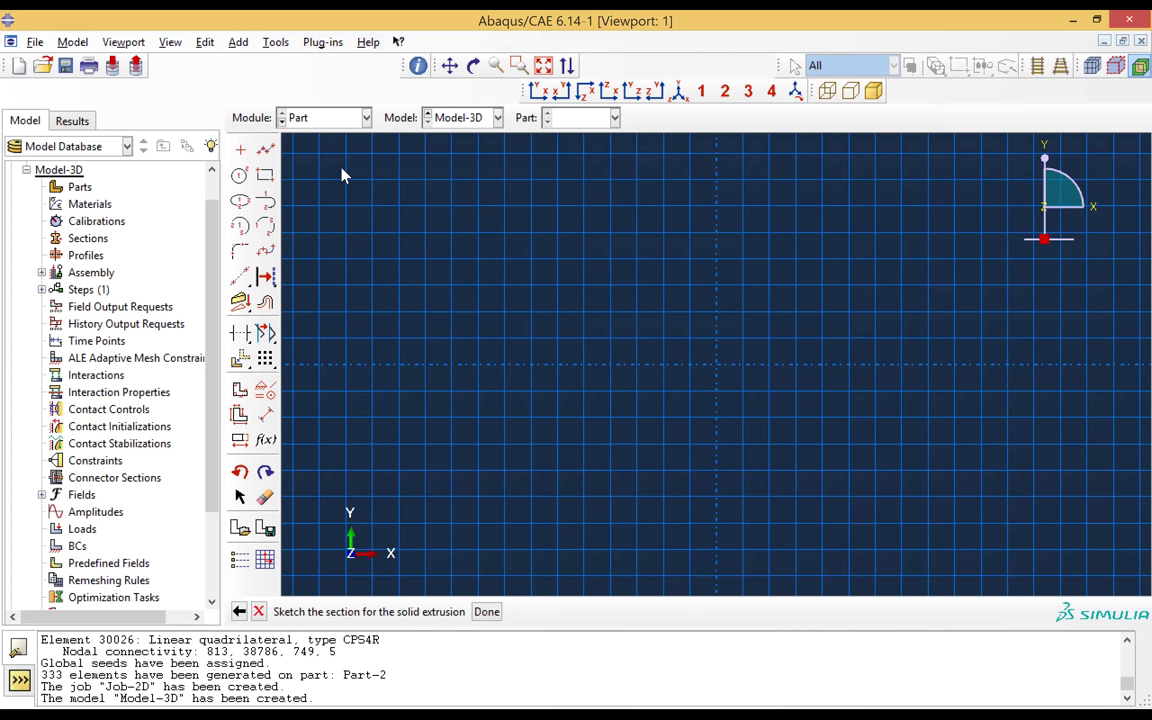
- Sketch a circle of radius 10e-3 centred on the origin as the section of Part-1
click(239, 175)
click(717, 366)
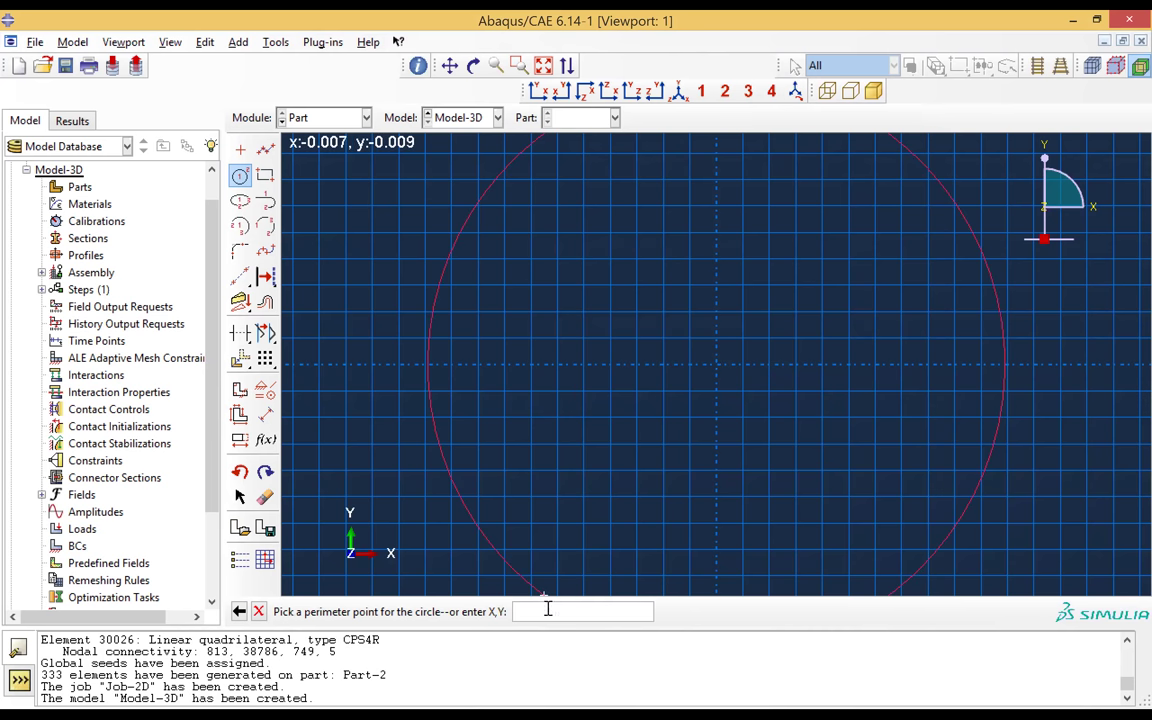
text(10e-3)
key(Return)
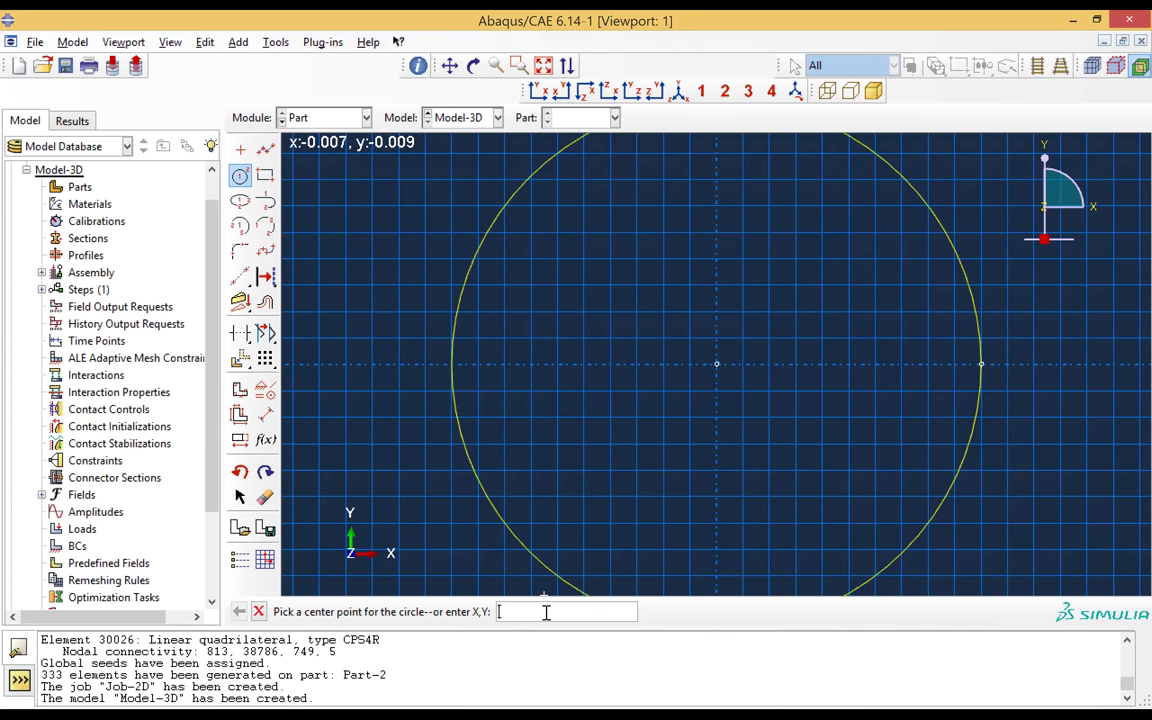
click(258, 611)
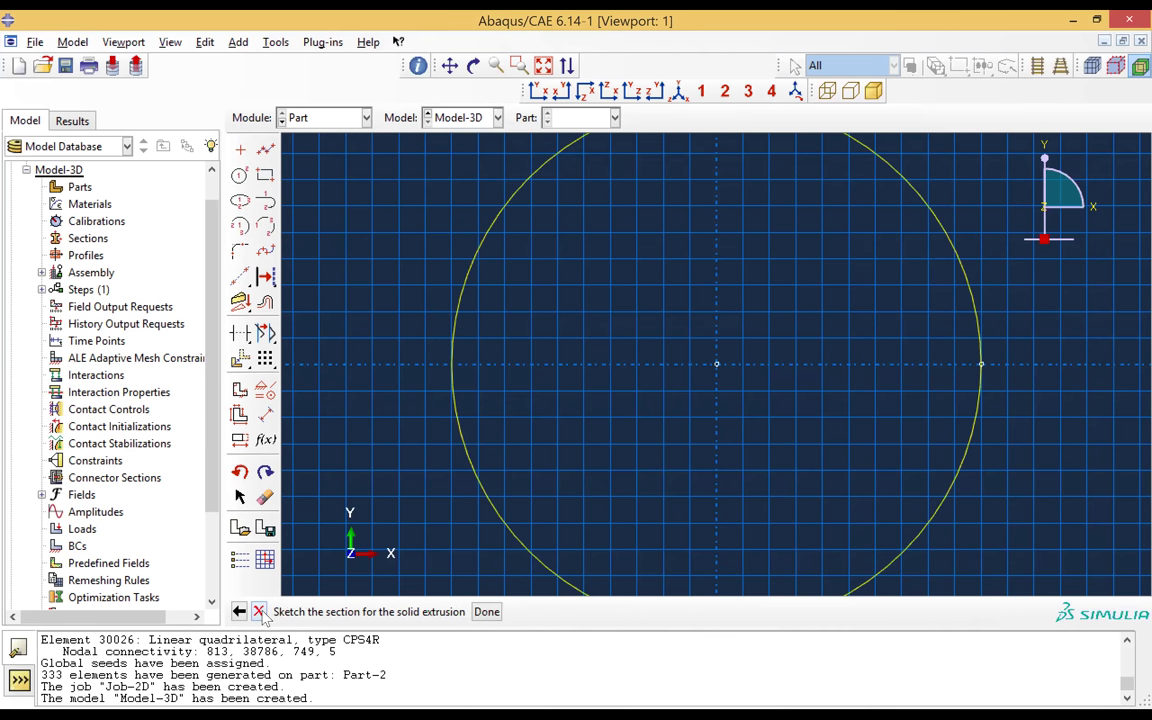
- Finish the section sketch and extrude it to a depth of 10e-3
click(487, 612)
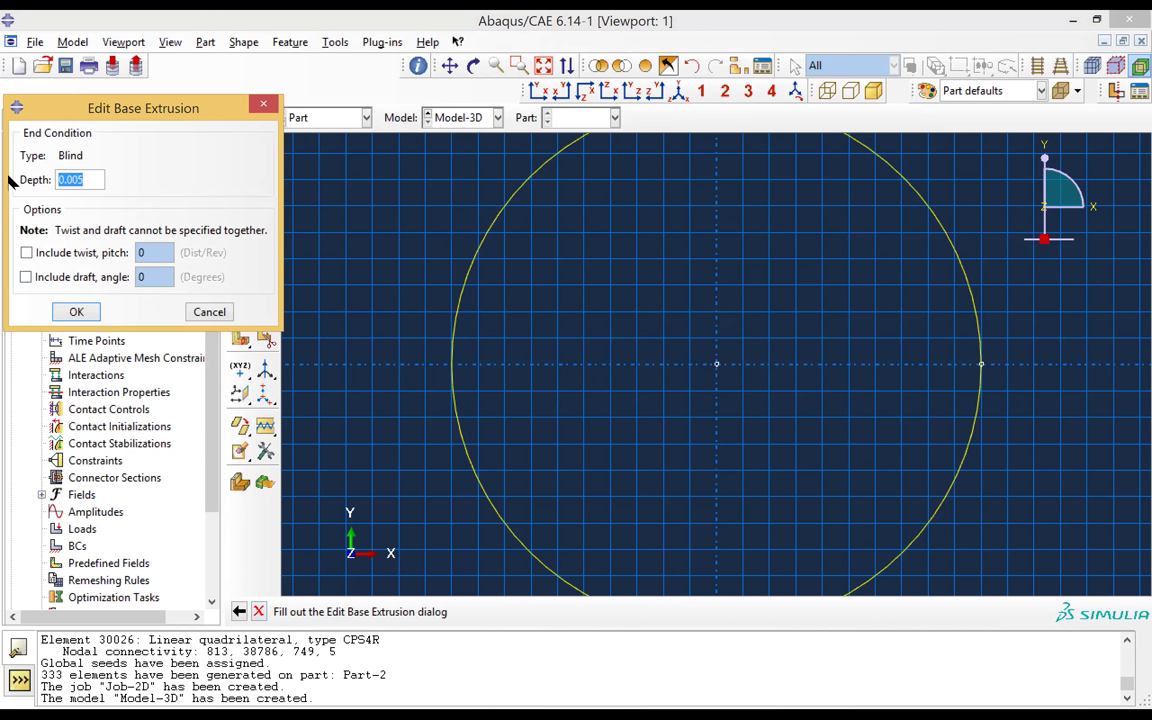
text(10e-3)
click(77, 313)
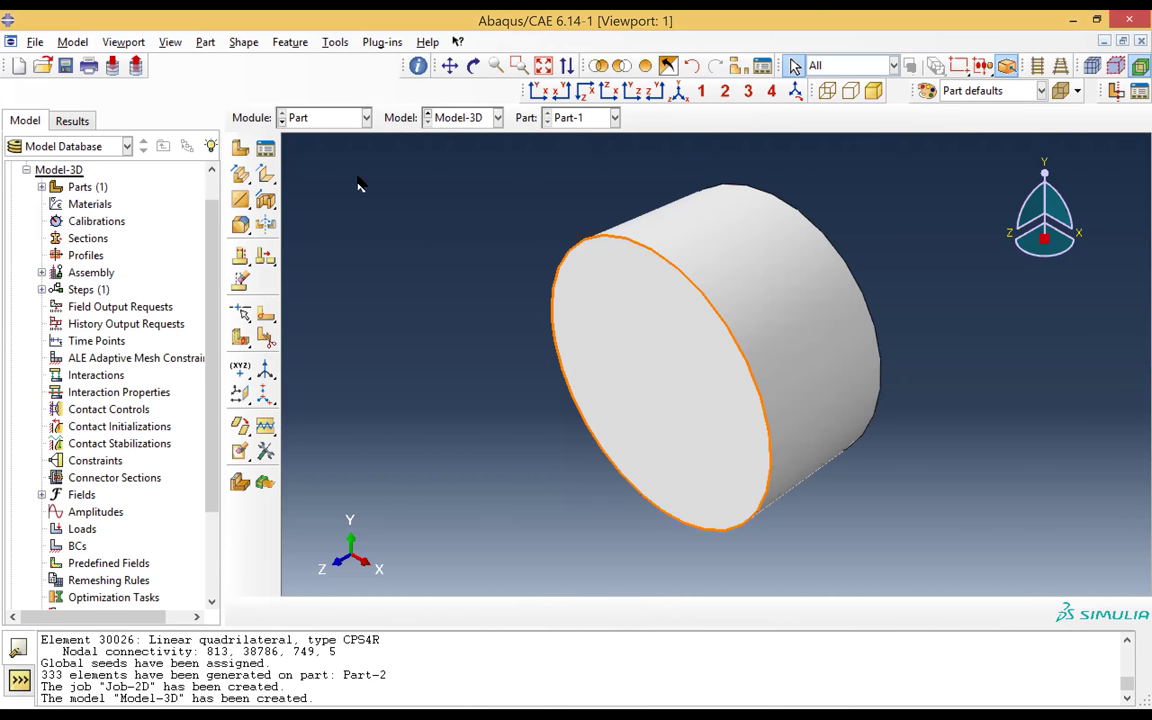
- Start Part-2 as a 3D deformable solid extrusion and sketch a circle of radius 16e-3 centred on the origin
click(241, 149)
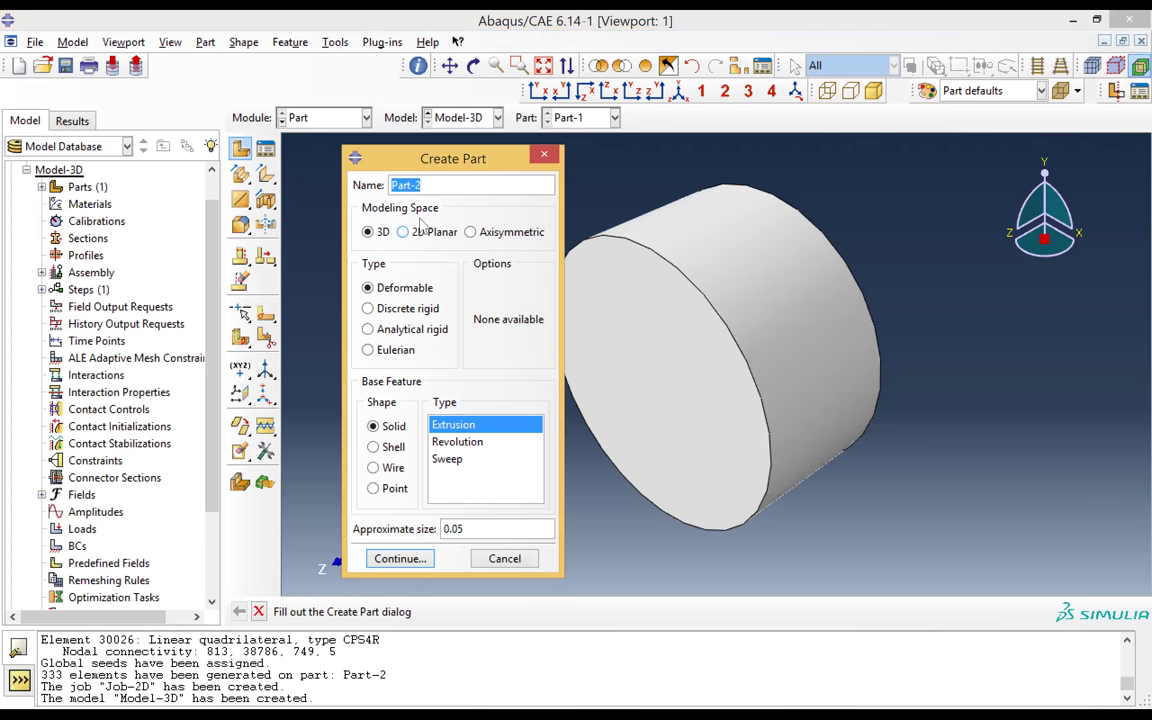
click(400, 559)
click(240, 176)
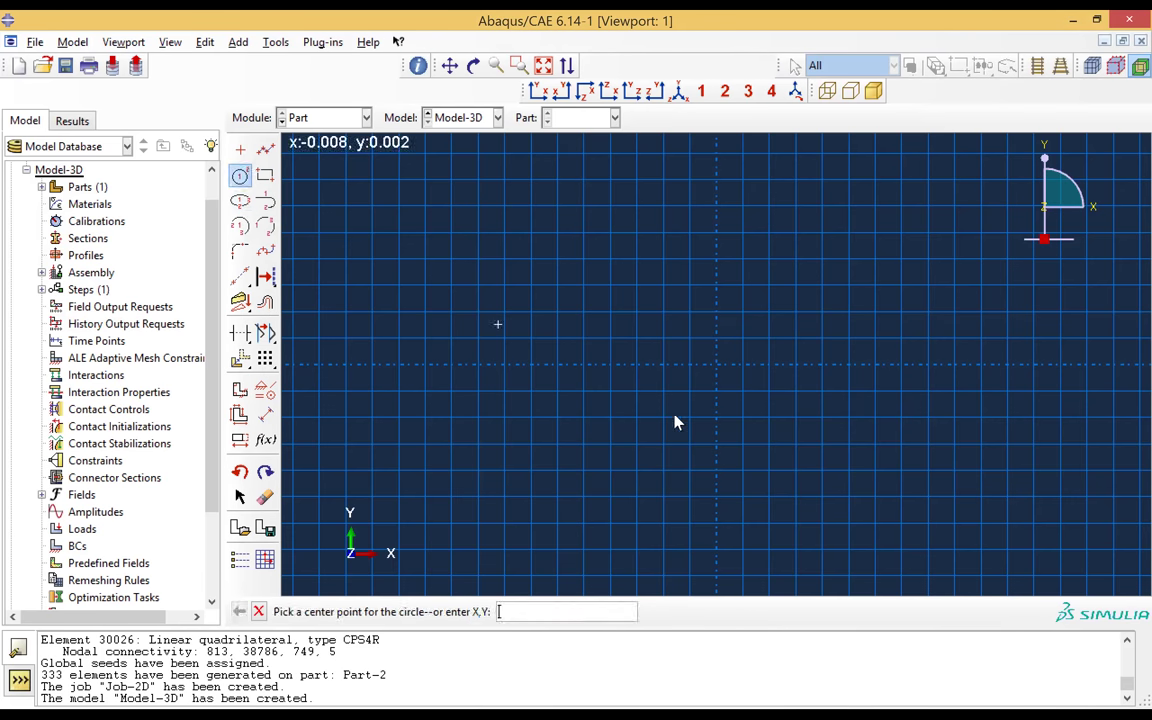
click(717, 367)
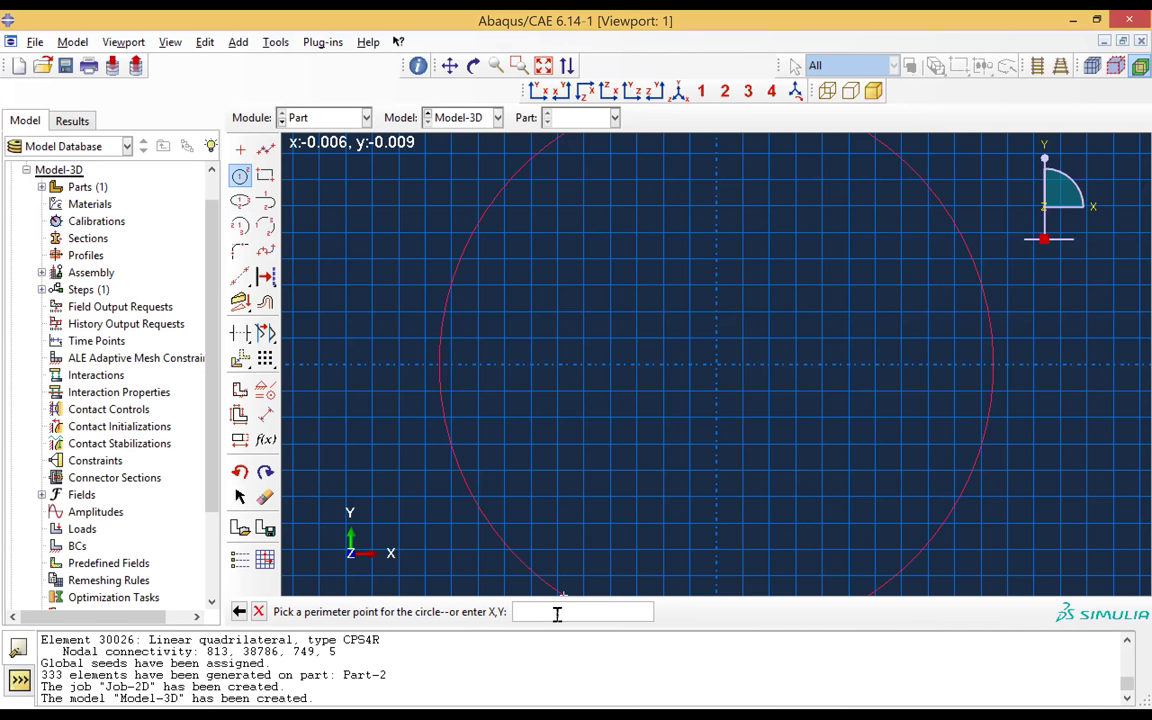
text(16e-3)
key(Return)
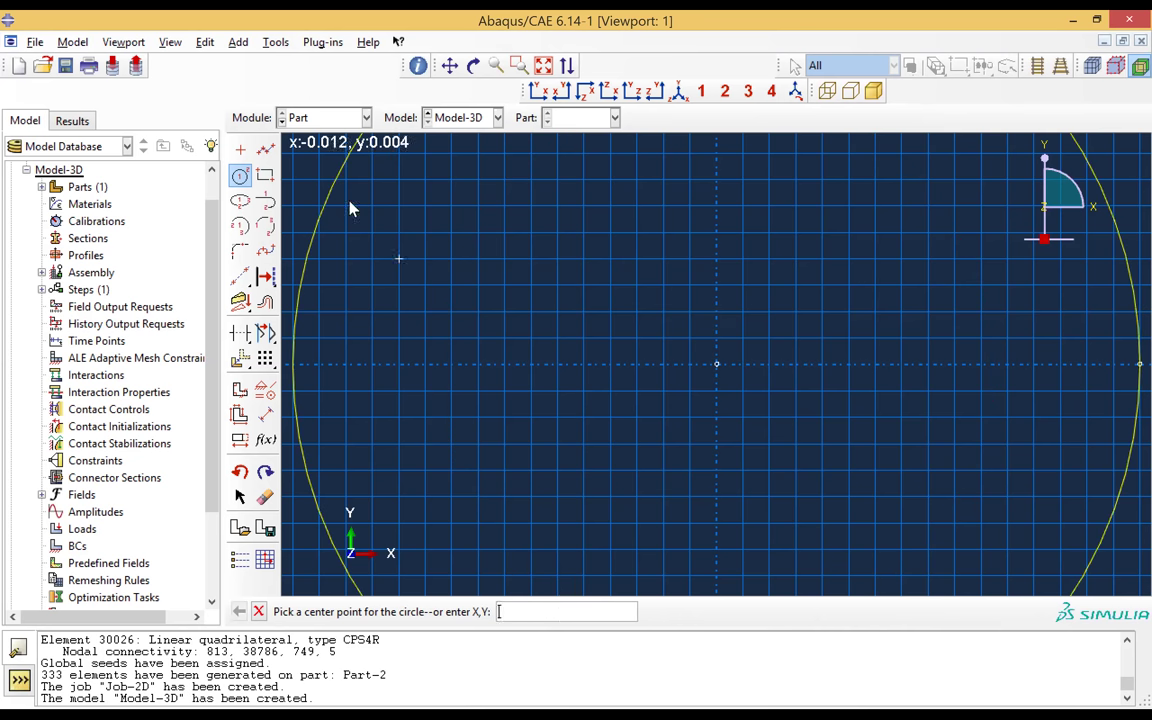
- Finish the section sketch of Part-2 and extrude it to a depth of 10e-3
key(Escape)
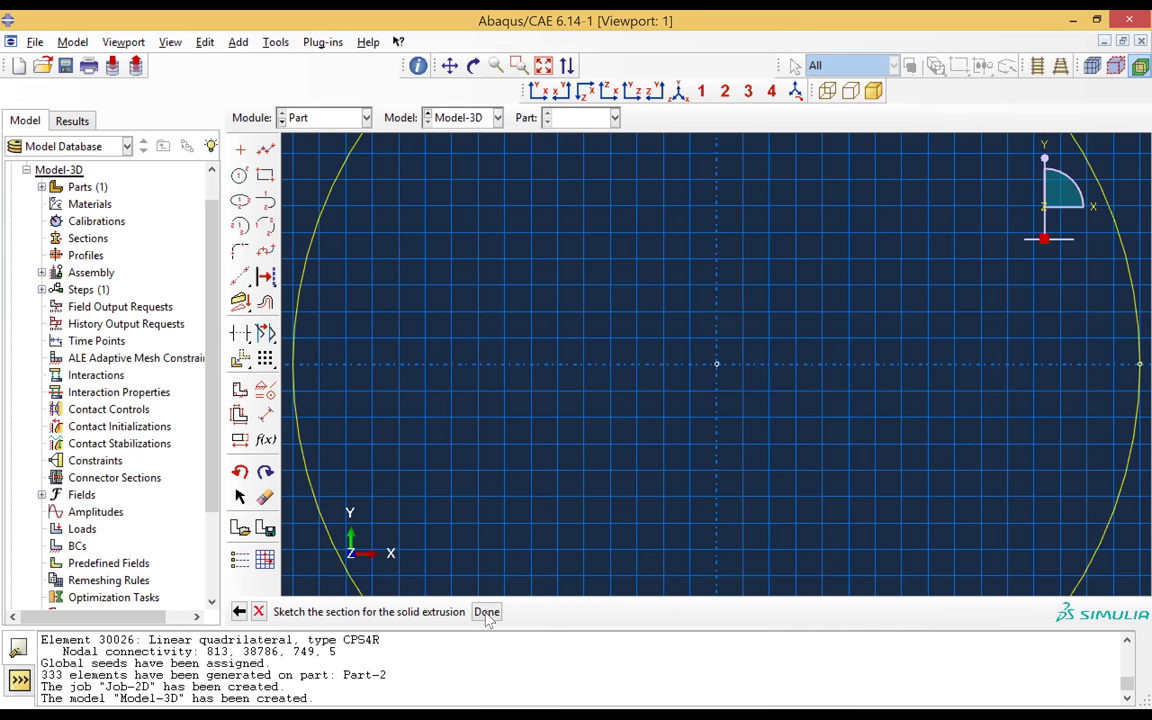
click(487, 612)
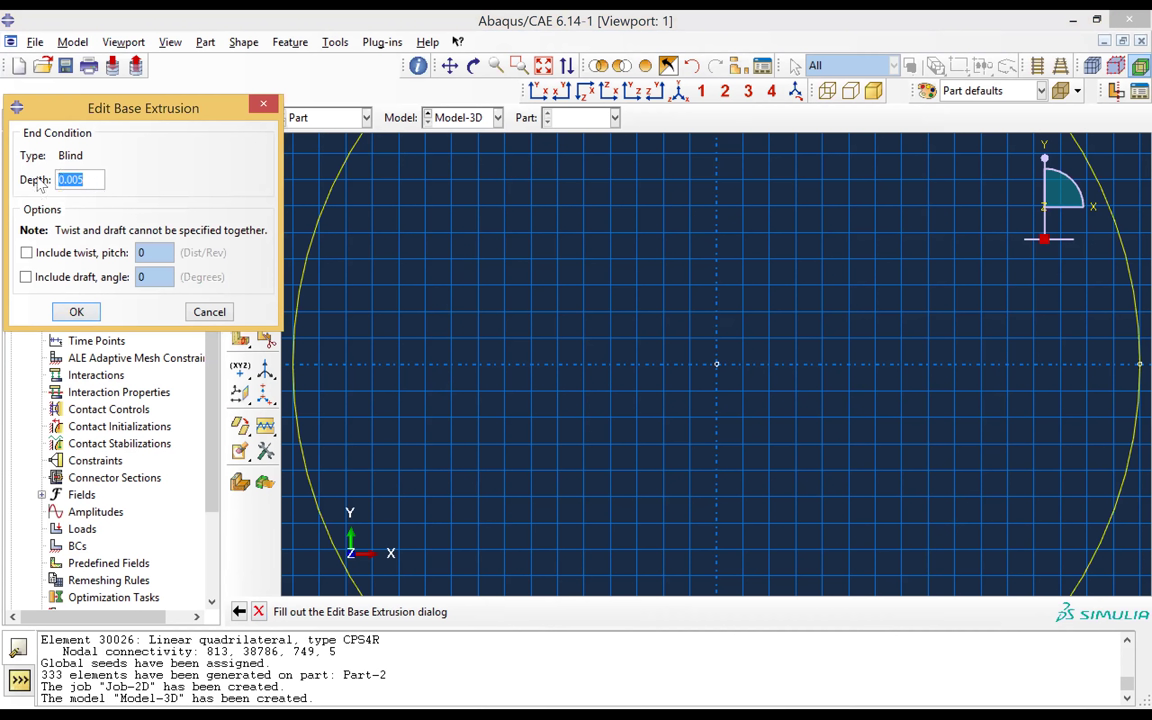
text(10e-3)
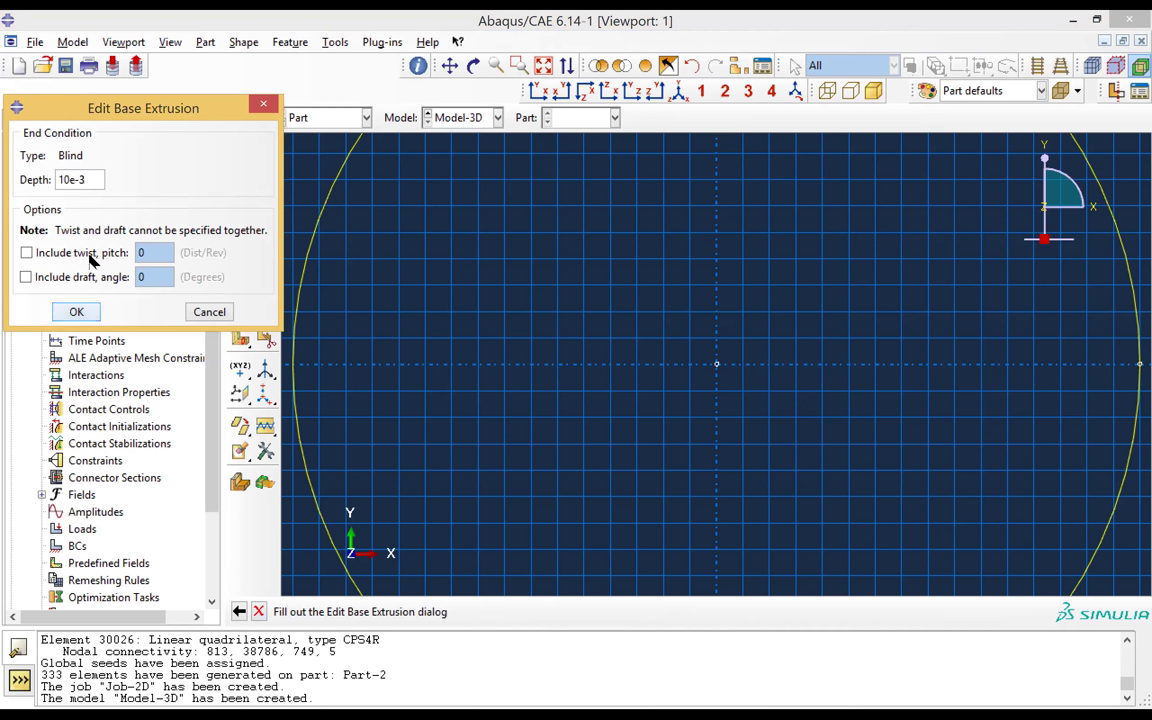
click(78, 312)
- Start Material-1 in the Property module and give it isotropic elastic behaviour
click(328, 117)
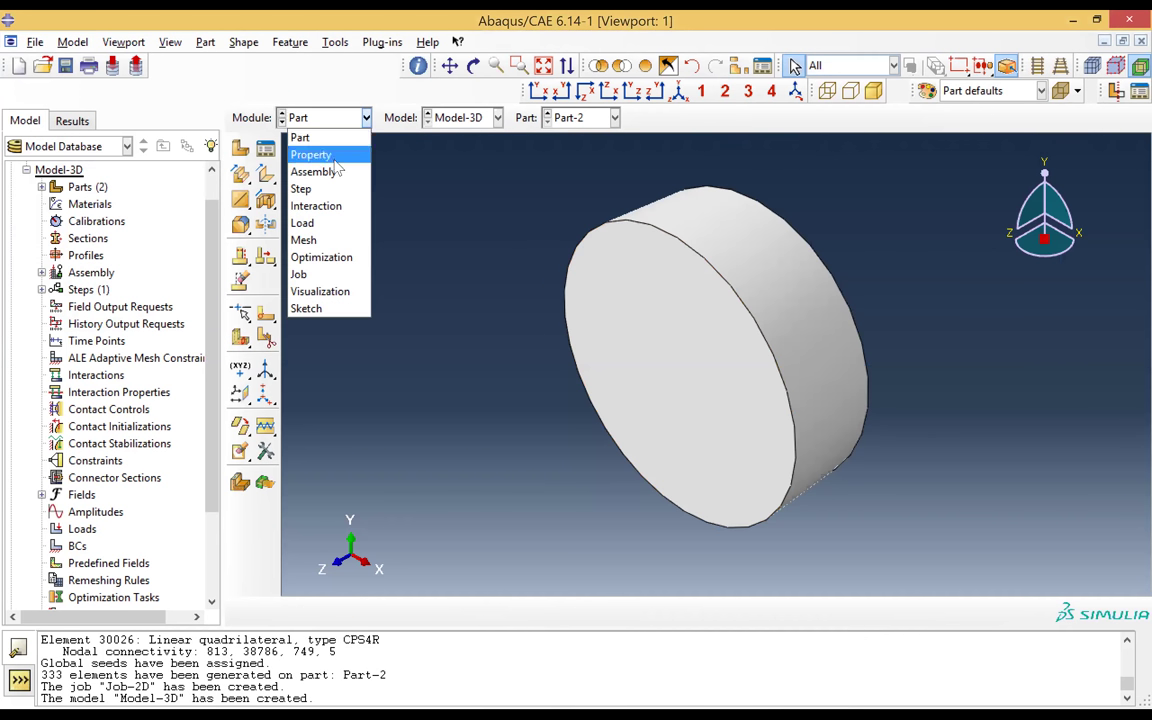
click(335, 157)
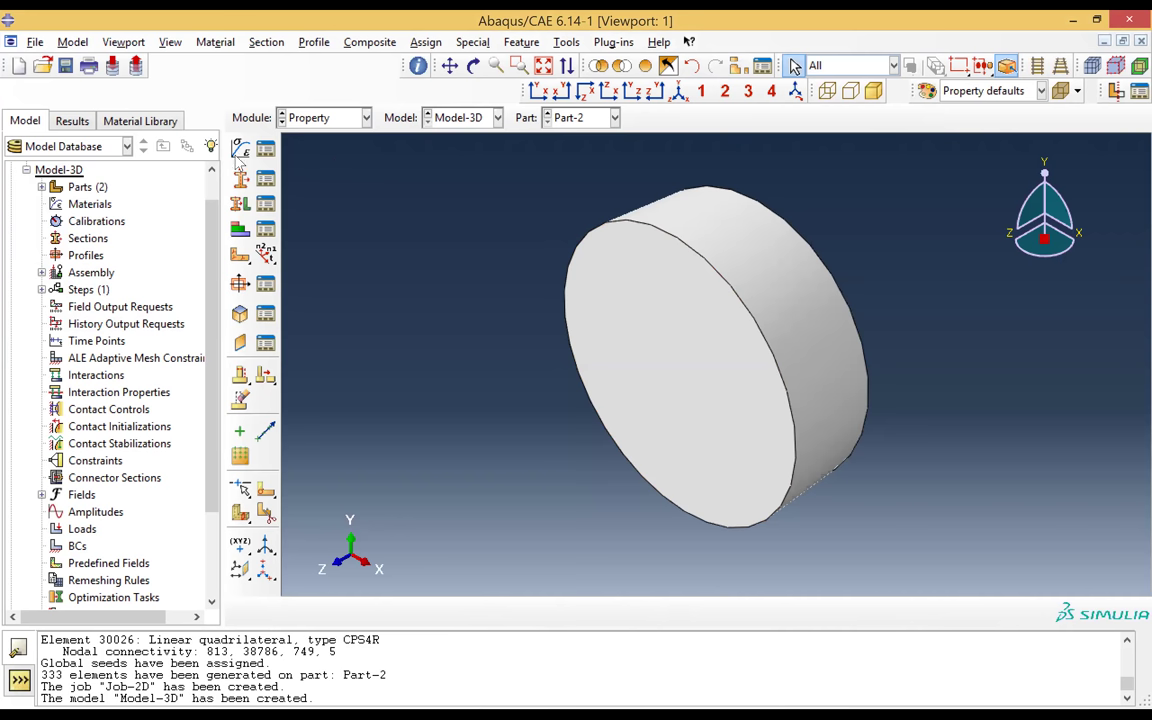
click(561, 282)
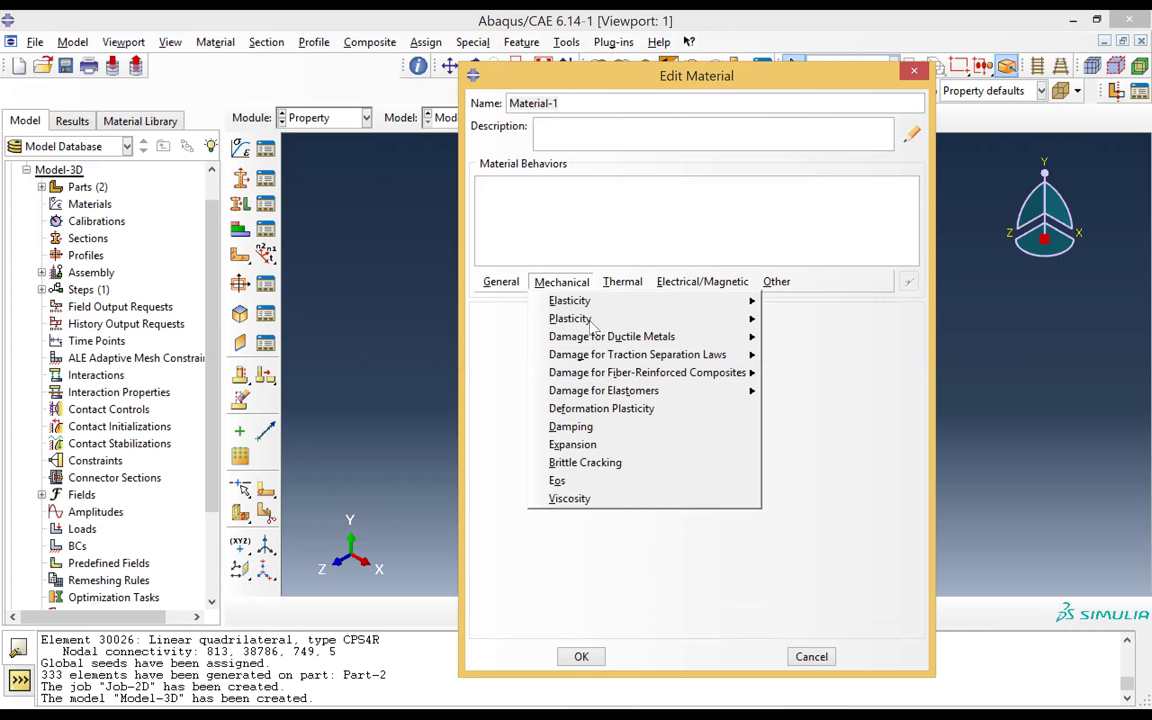
mouse_move(575, 300)
click(797, 304)
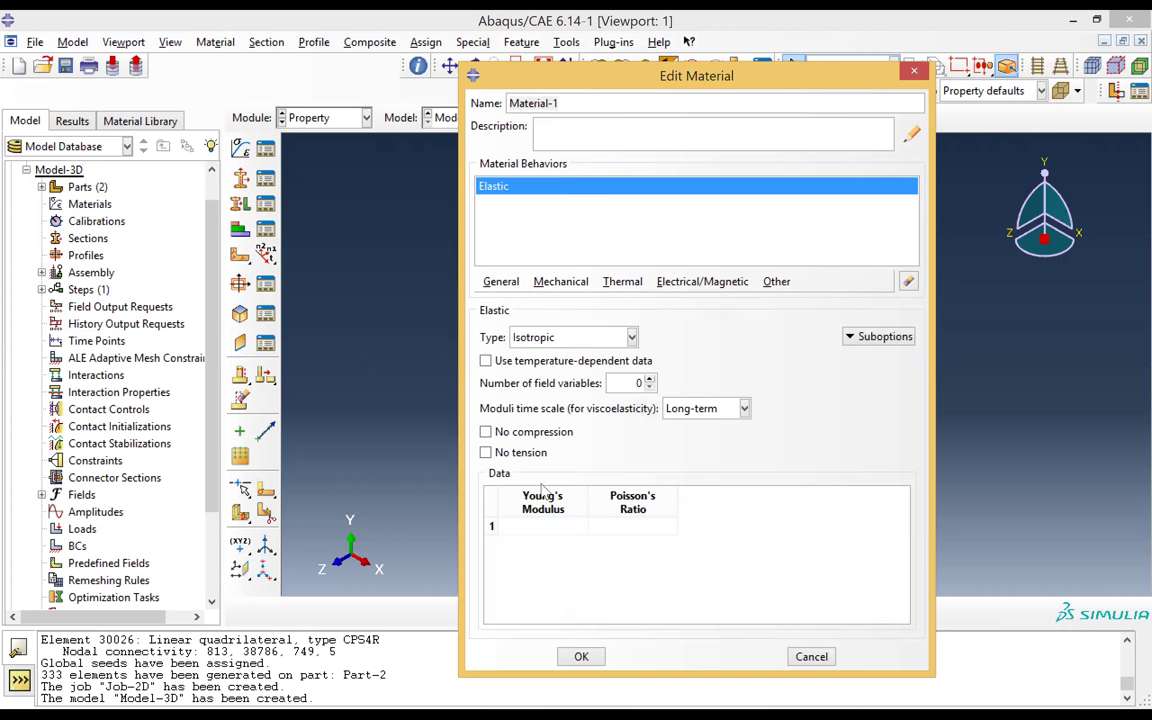
- Set the Young's modulus of Material-1 to 210e9 and its Poisson's ratio to 0.3, and save the material
click(514, 526)
text(2210e9)
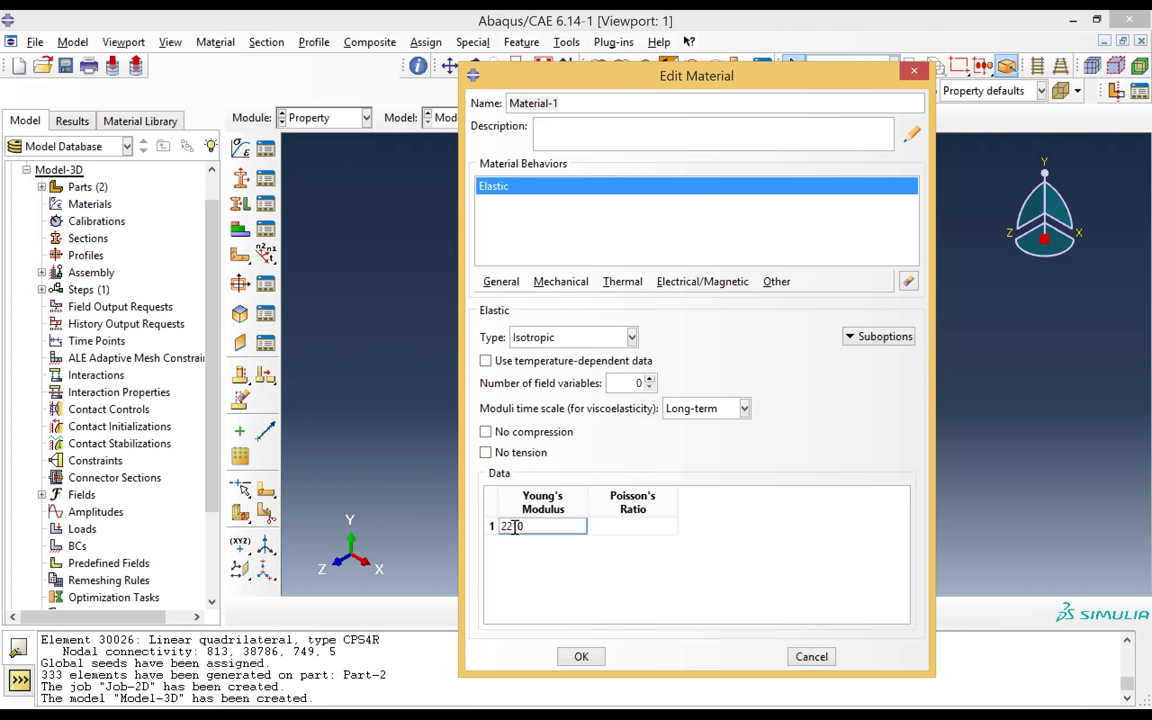
key(BackSpace)
key(BackSpace)
key(BackSpace)
key(BackSpace)
key(BackSpace)
text(10e9)
click(634, 524)
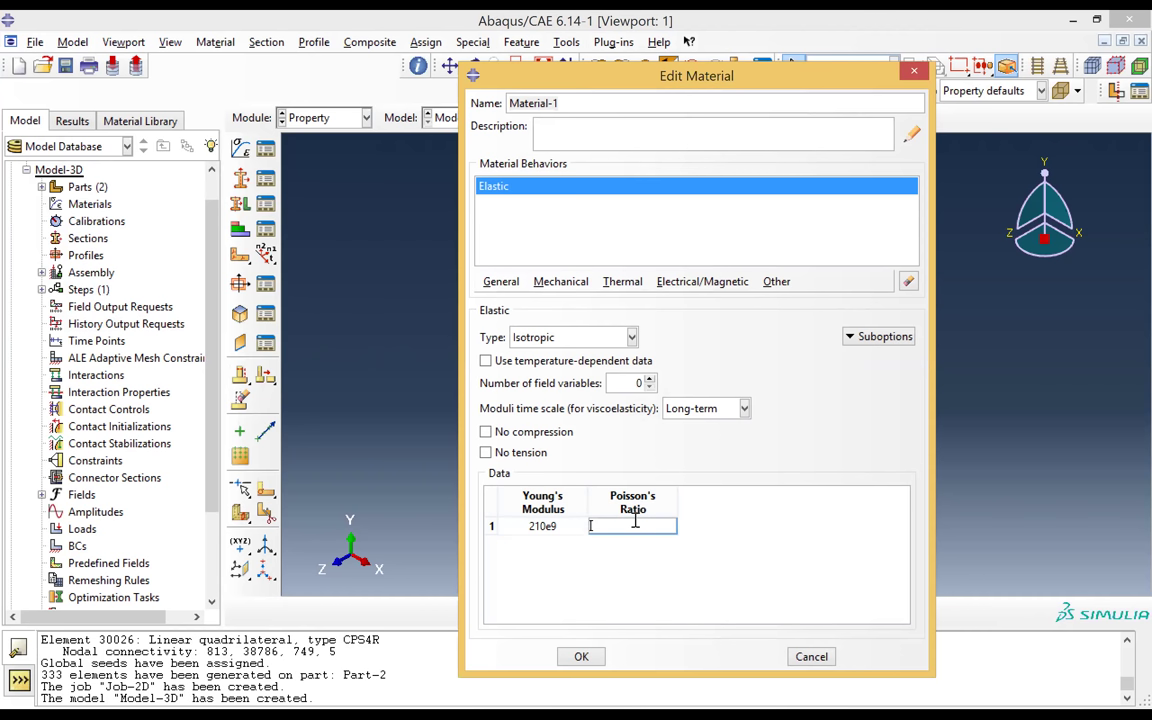
text(0.3)
click(582, 657)
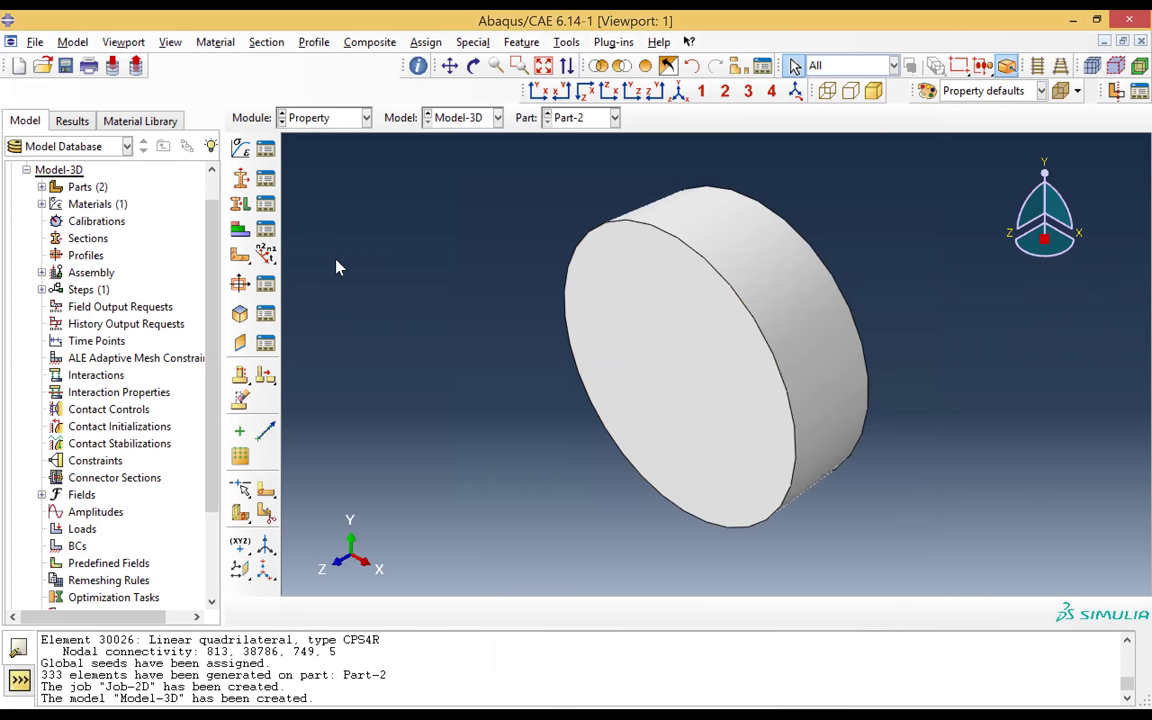
- Create a solid homogeneous section named Section-1 that uses Material-1
click(241, 177)
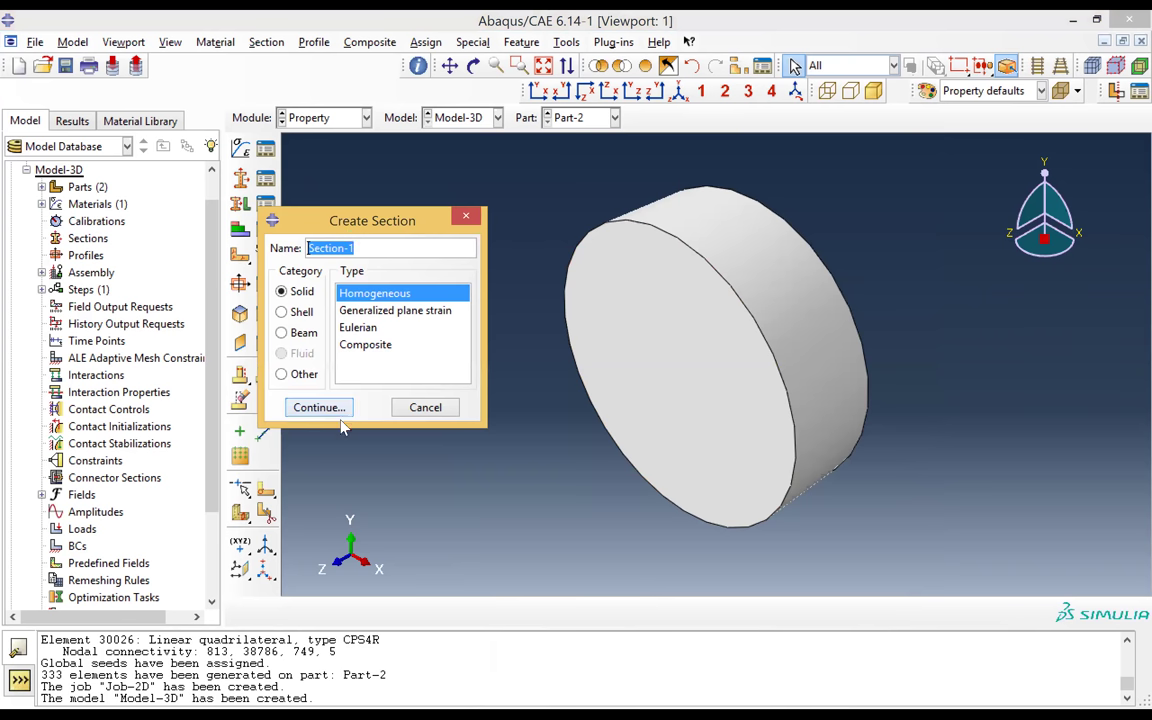
key(Tab)
key(Return)
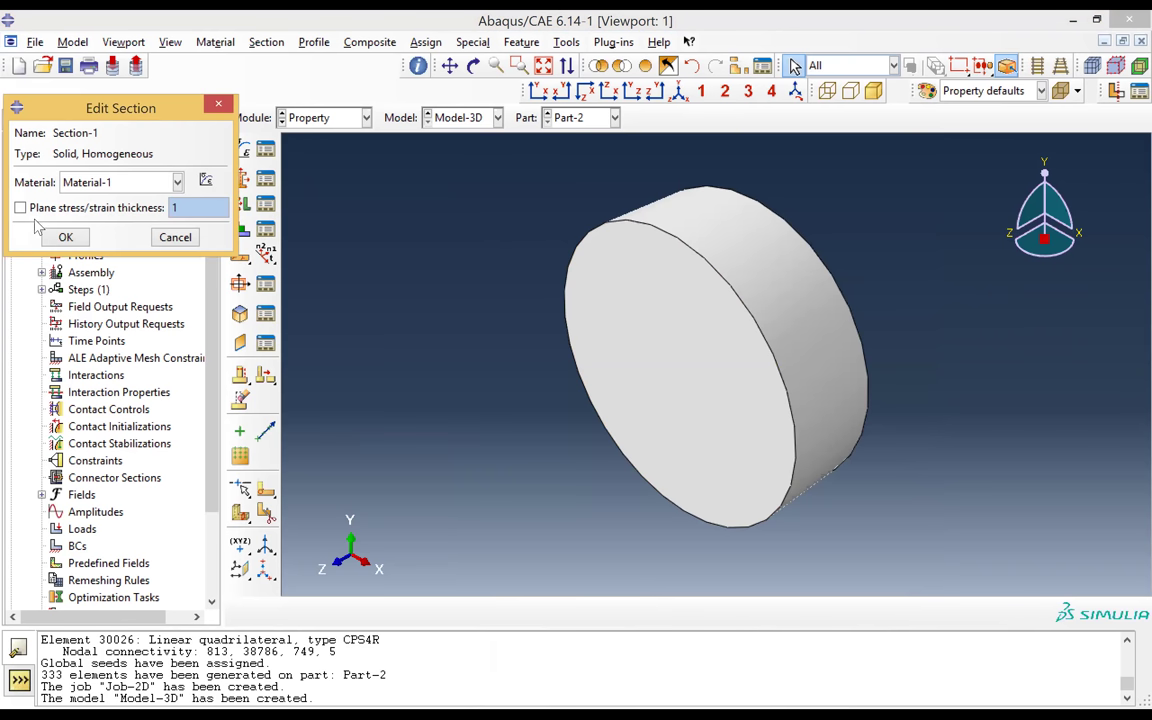
click(68, 238)
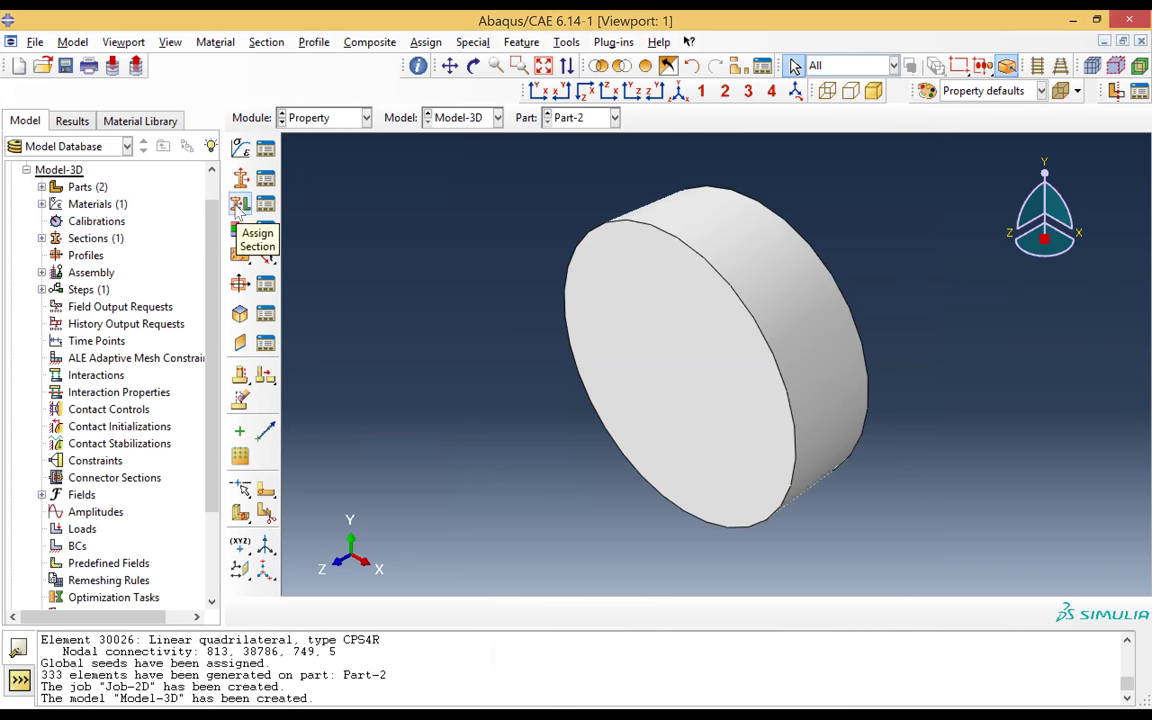
- Assign Section-1 to the whole solid cylinder of Part-2
click(239, 206)
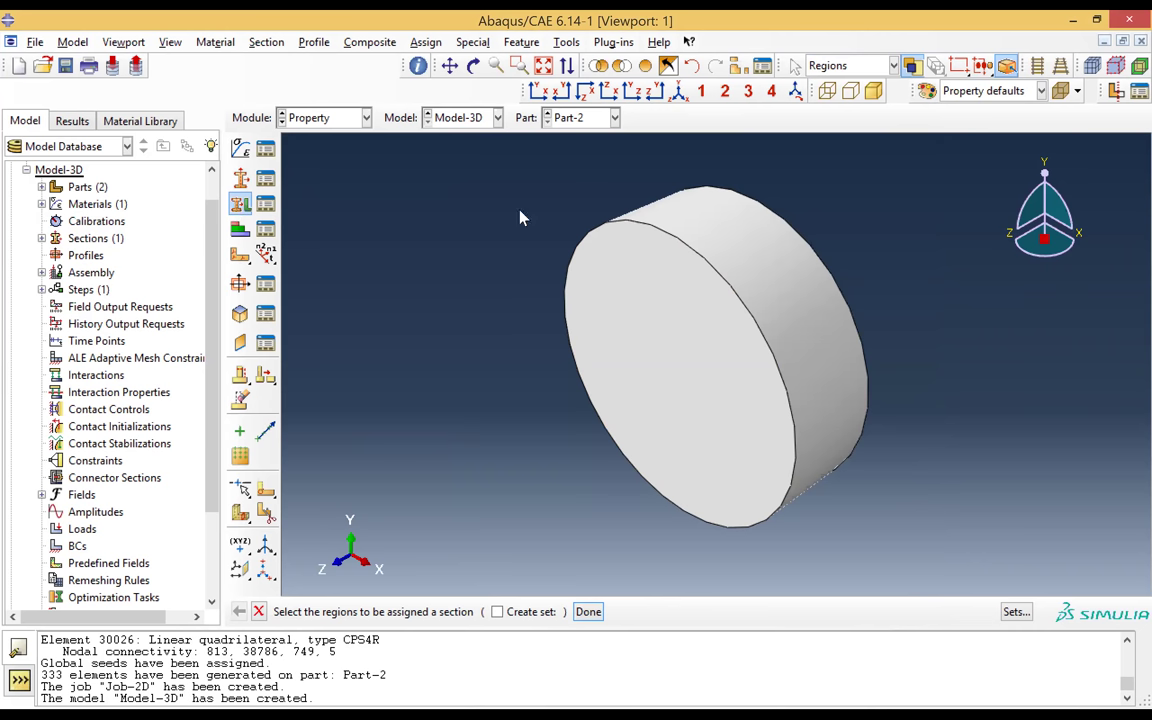
drag(499, 163, 906, 531)
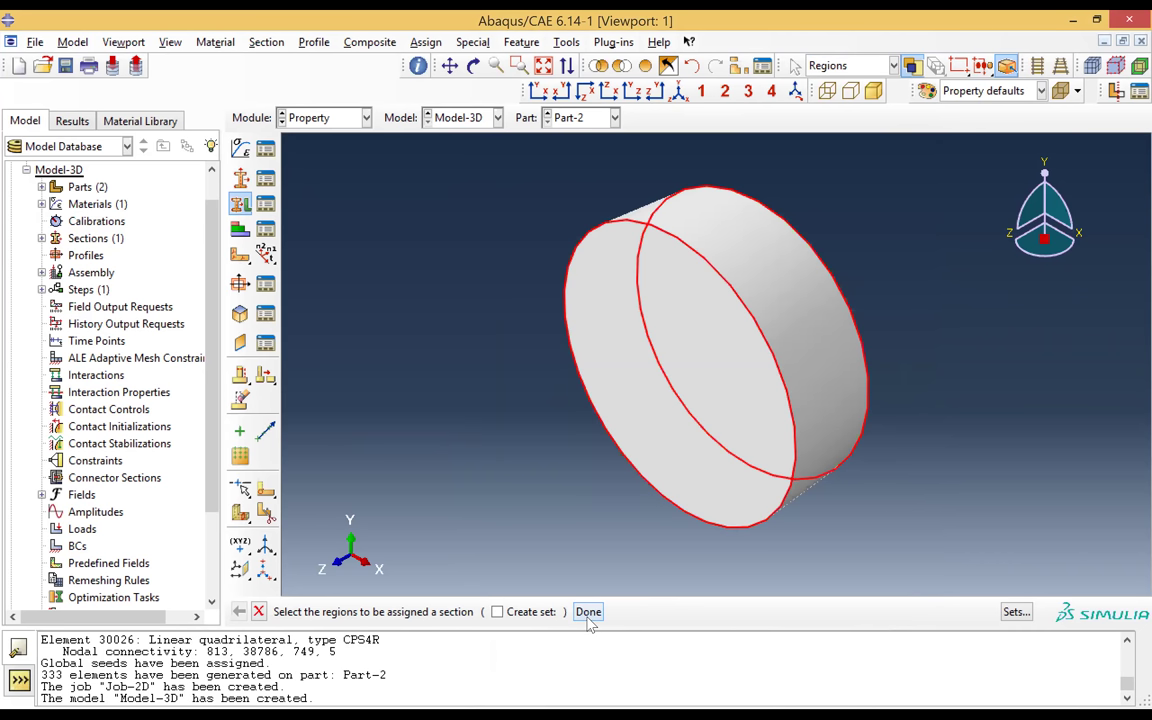
click(588, 612)
click(362, 404)
- Display Part-1 and assign Section-1 to its whole solid cylinder
click(583, 118)
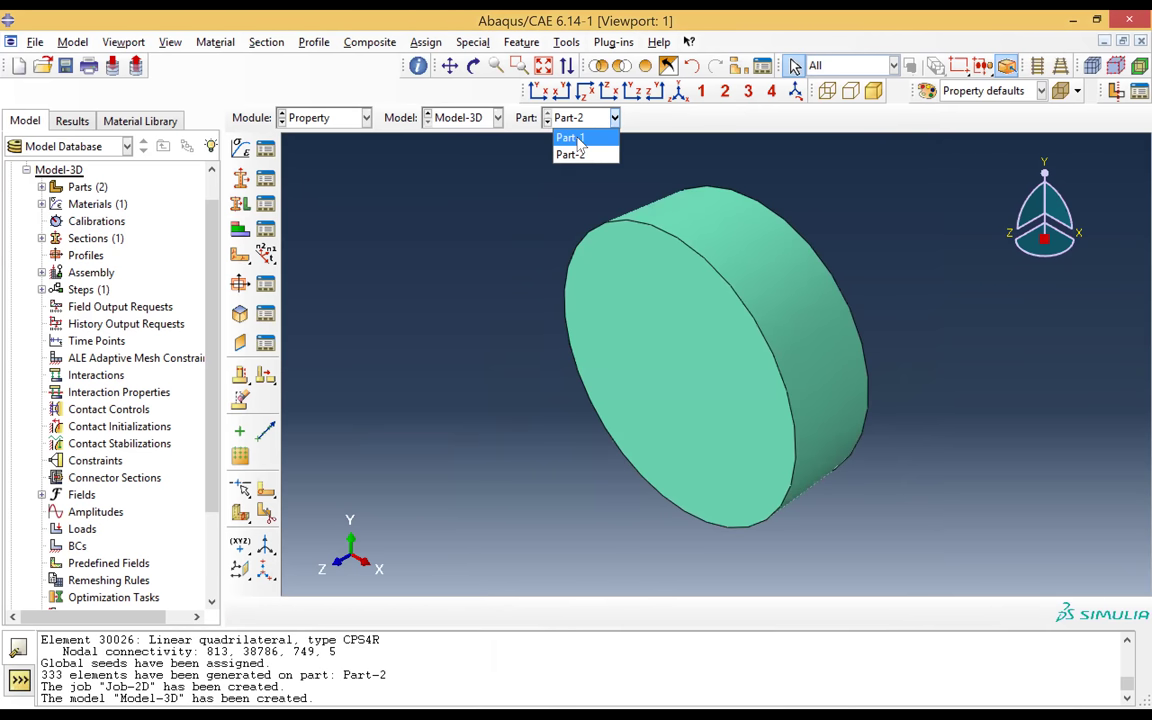
click(570, 136)
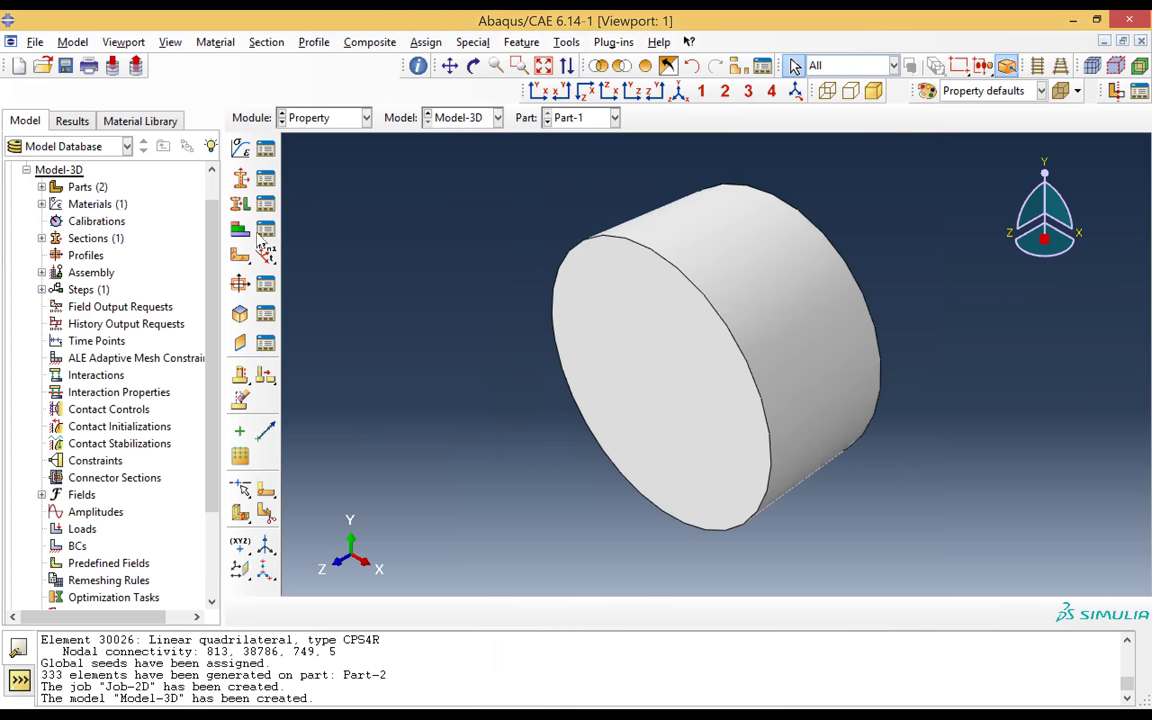
click(240, 204)
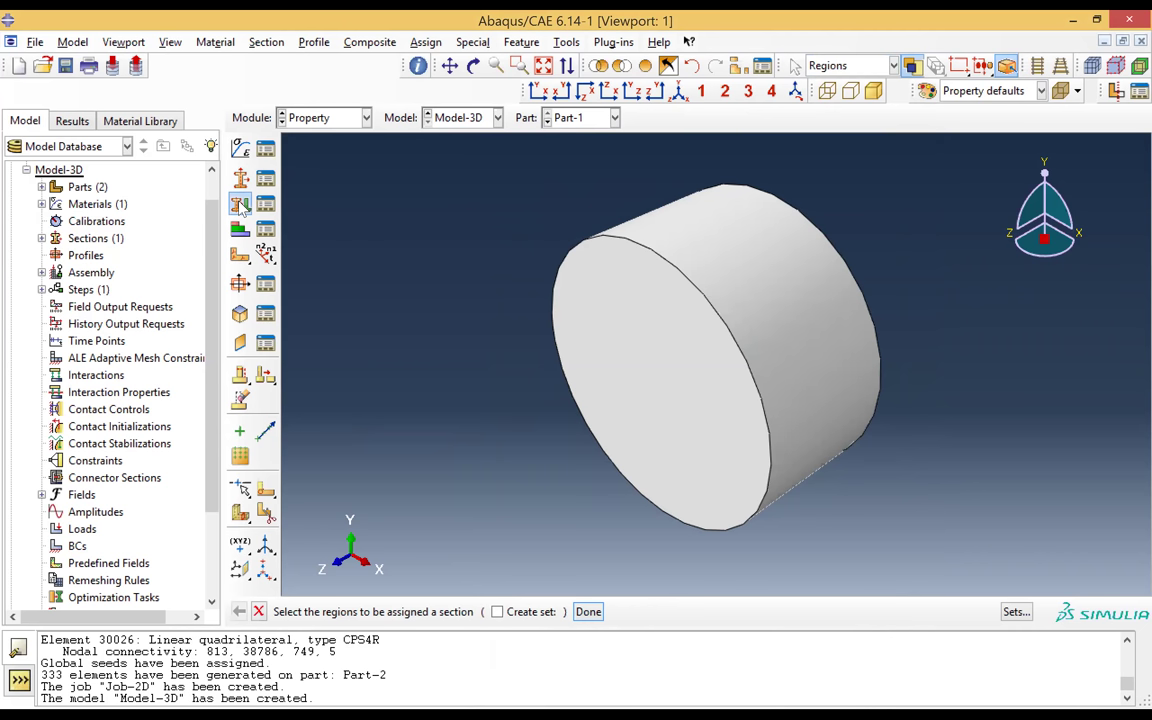
drag(527, 148, 918, 594)
click(588, 612)
drag(463, 191, 946, 470)
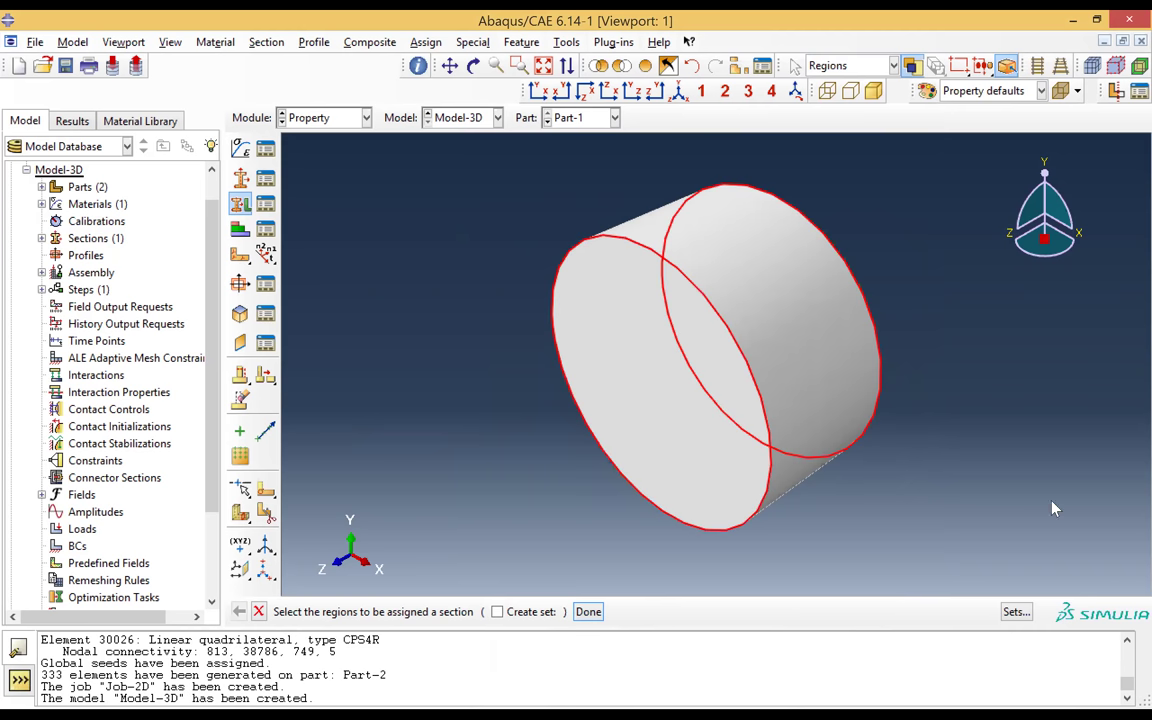
click(590, 614)
click(365, 404)
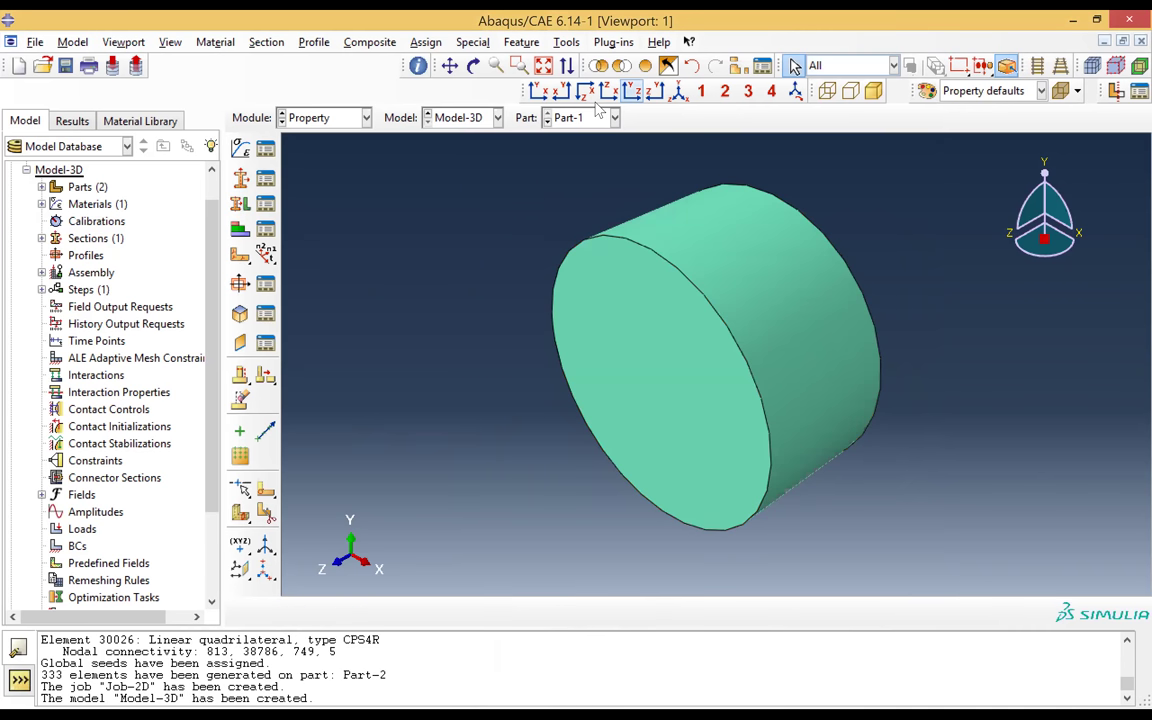
- Examine Part-1 from several standard views and check the section assignment on both parts
click(539, 93)
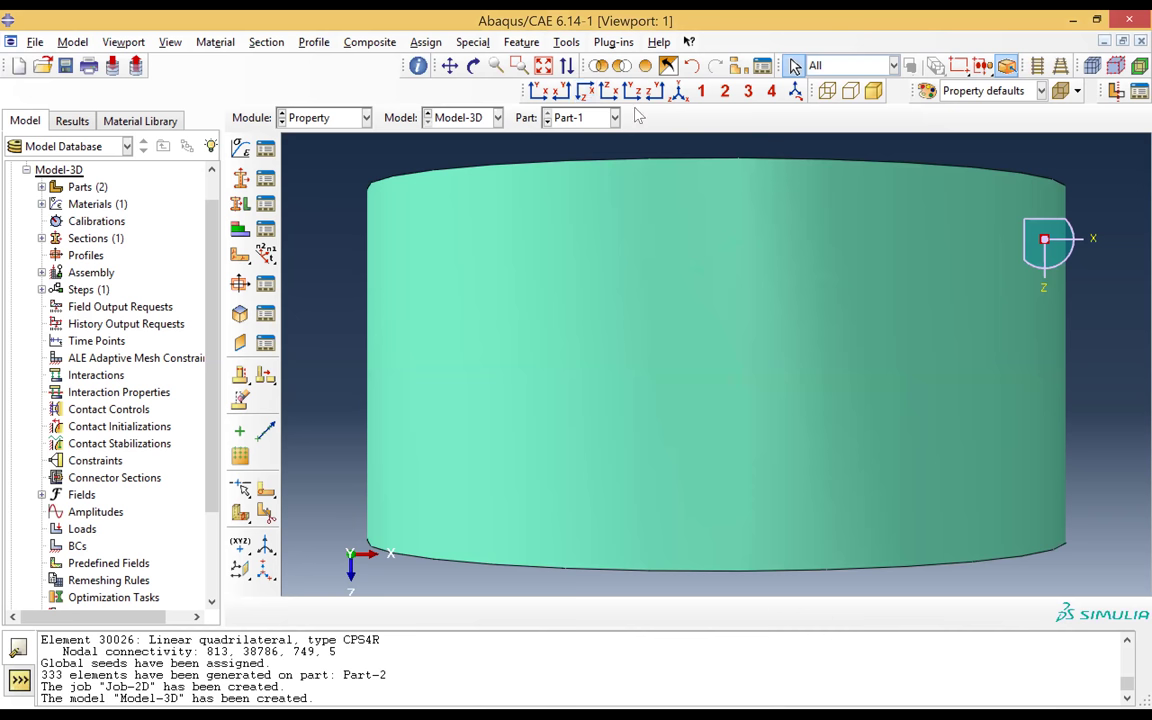
click(539, 91)
click(678, 95)
click(583, 117)
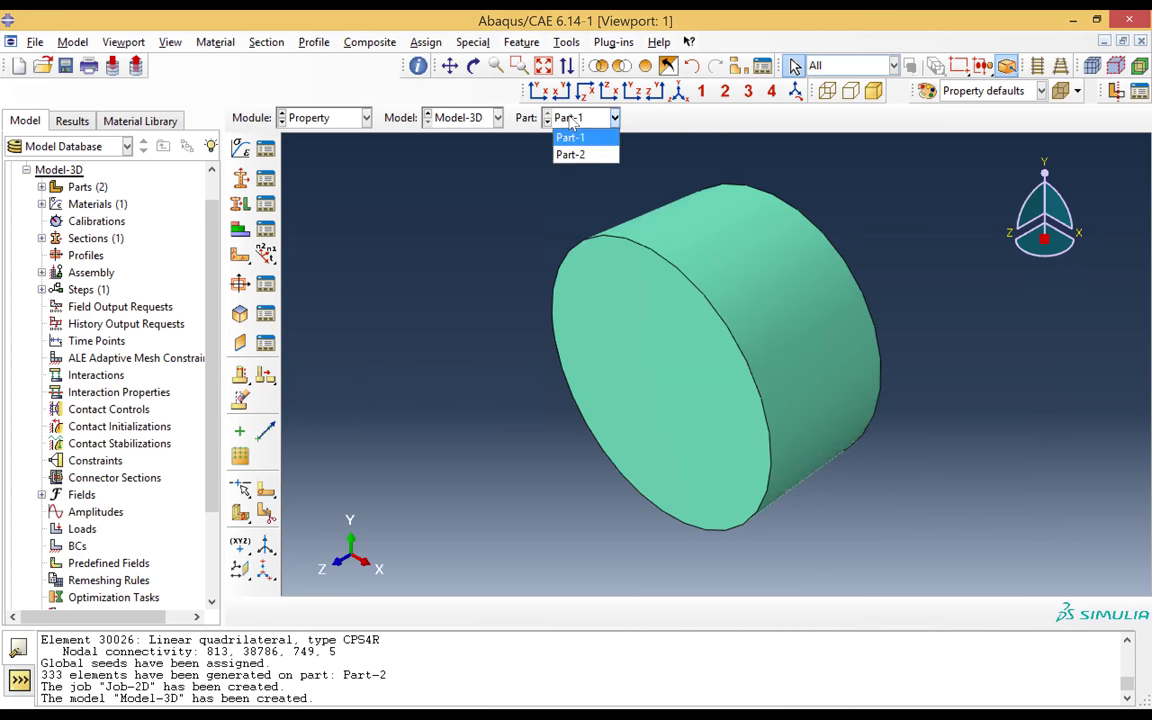
click(568, 148)
click(583, 117)
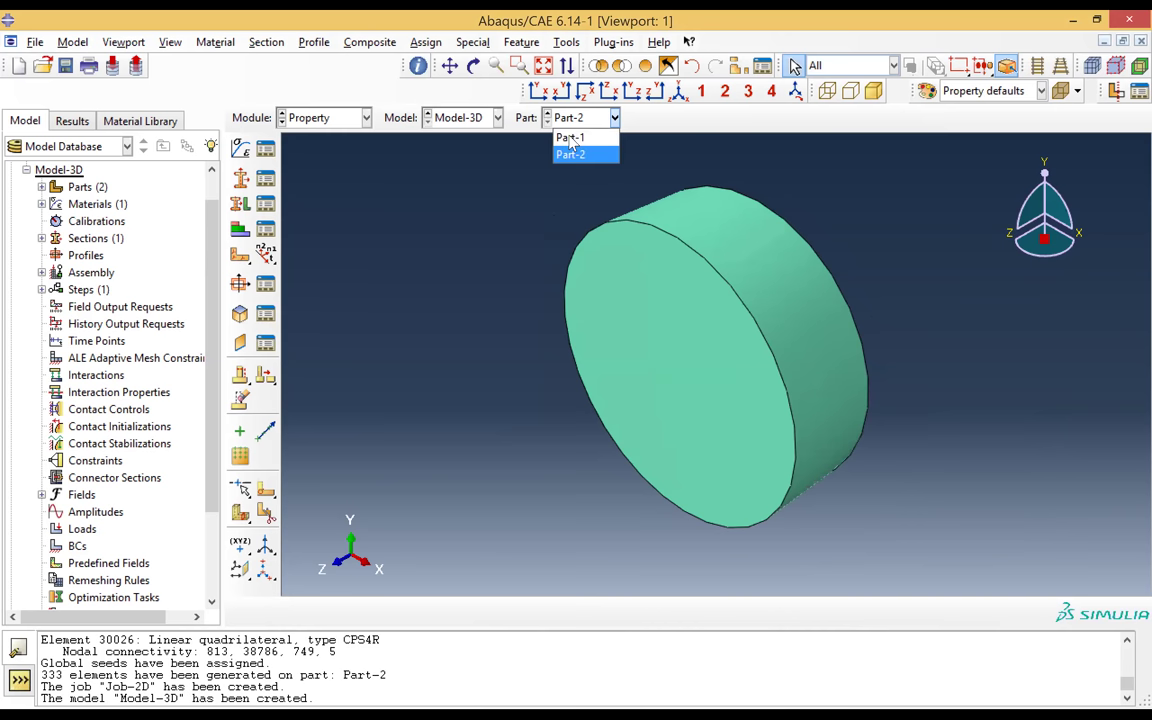
click(565, 139)
click(300, 118)
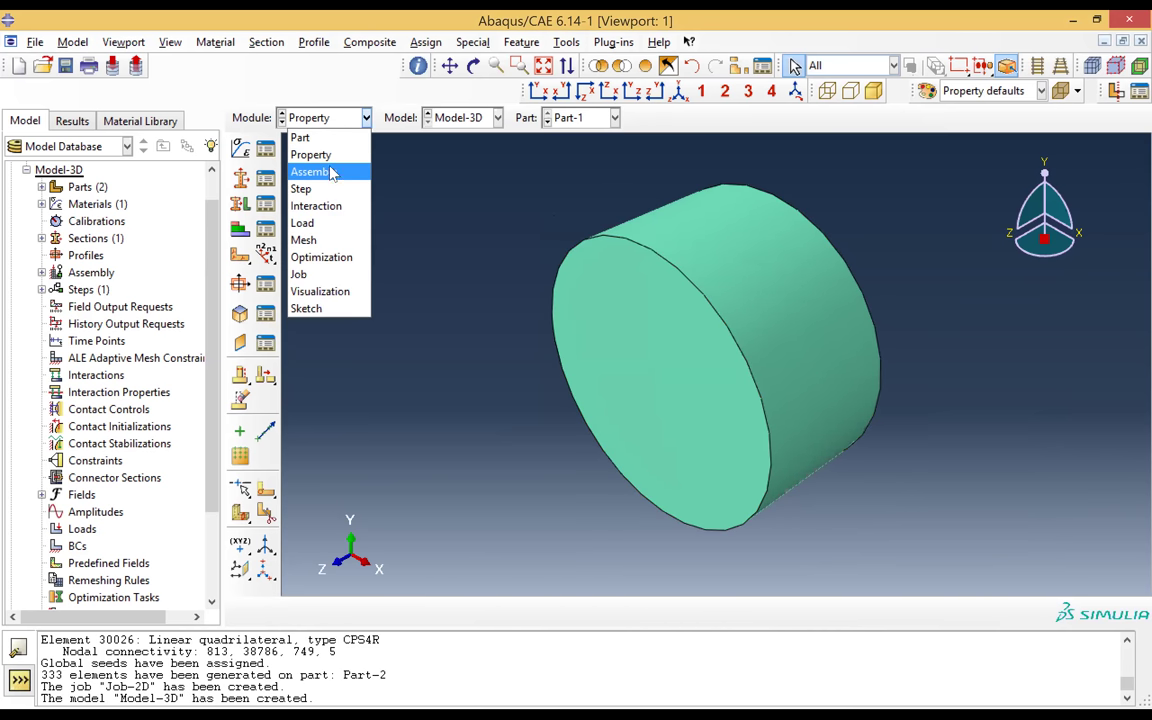
click(520, 232)
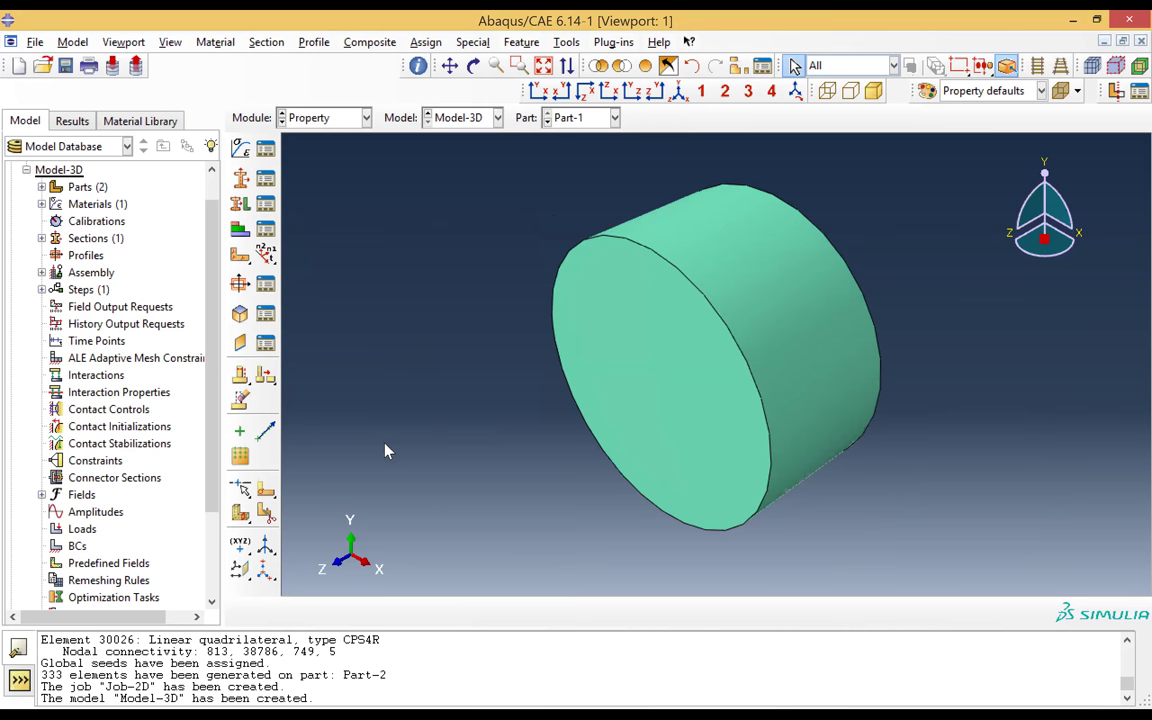
- Create two datum planes through the axis of Part-1, offset 0.0 from the YZ and XZ principal planes
click(264, 490)
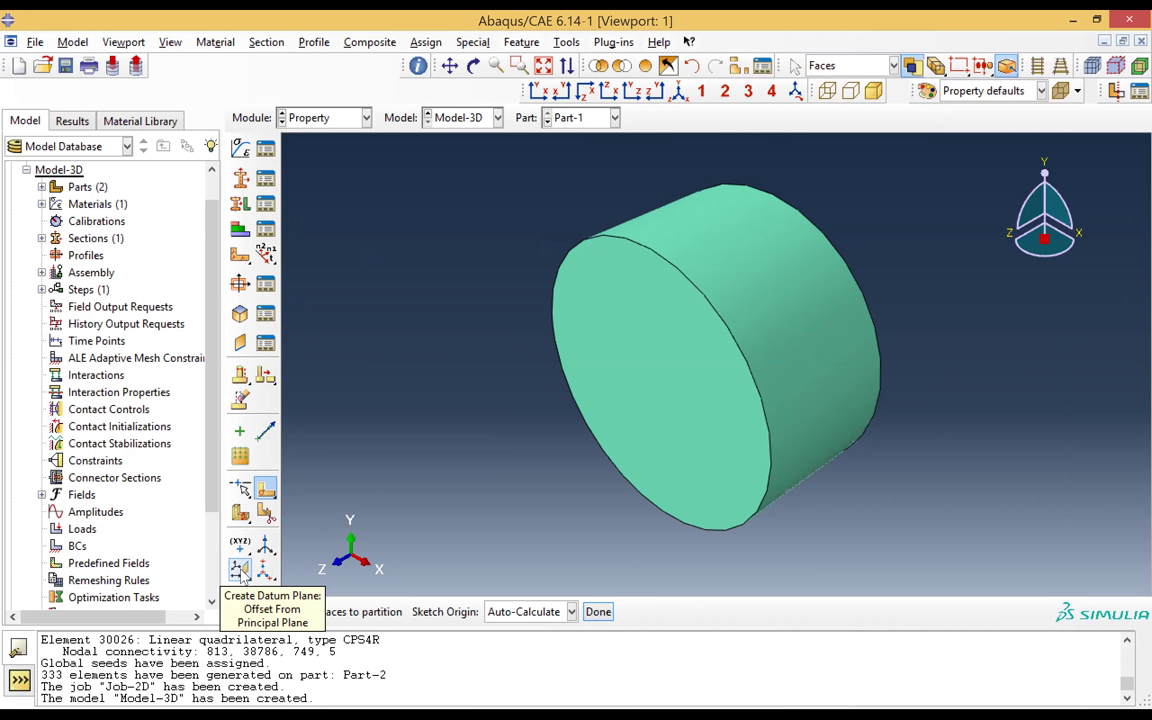
click(240, 570)
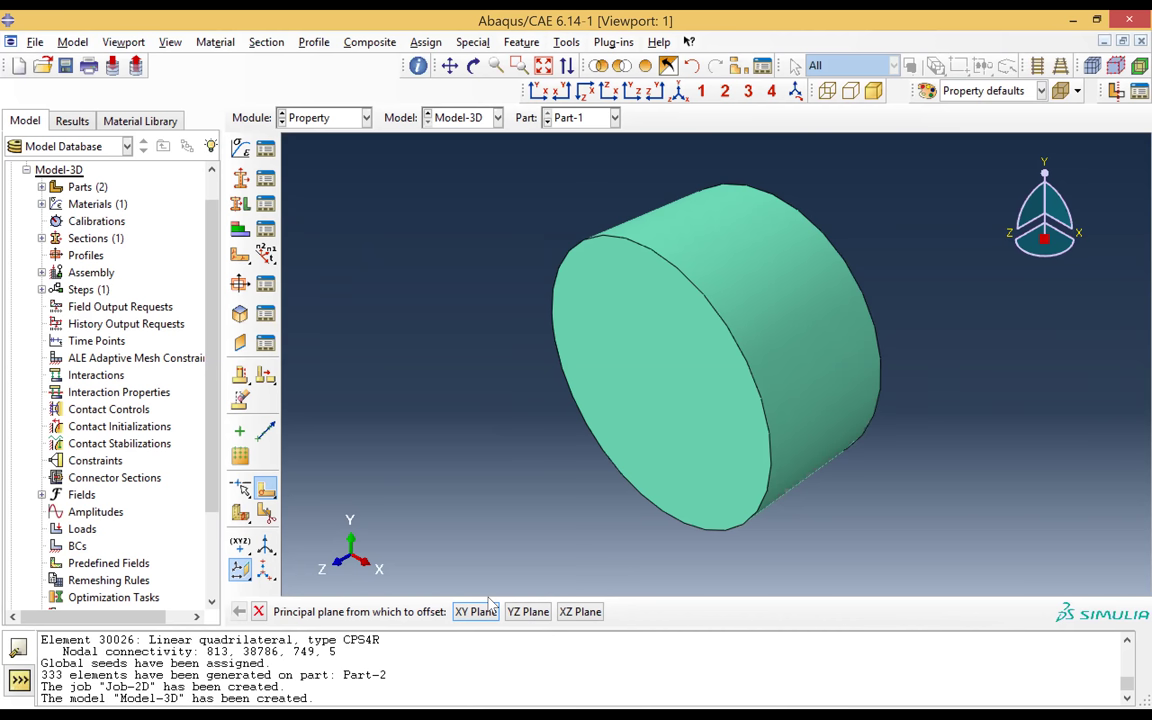
click(526, 612)
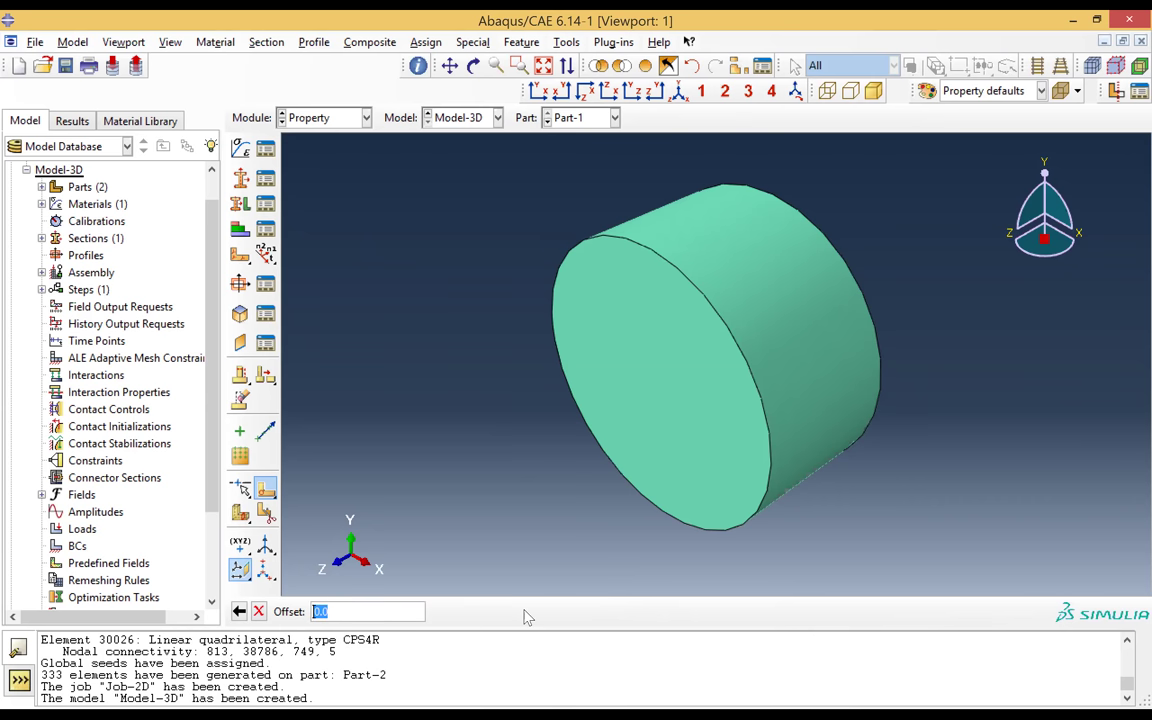
key(Return)
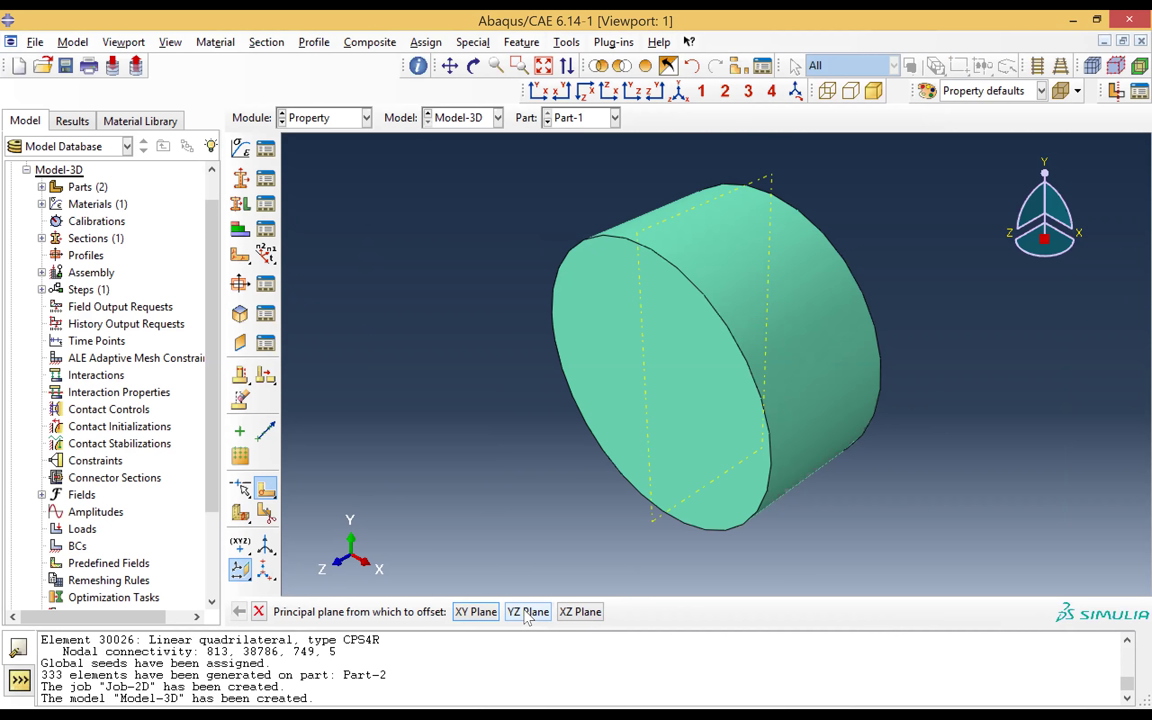
click(587, 617)
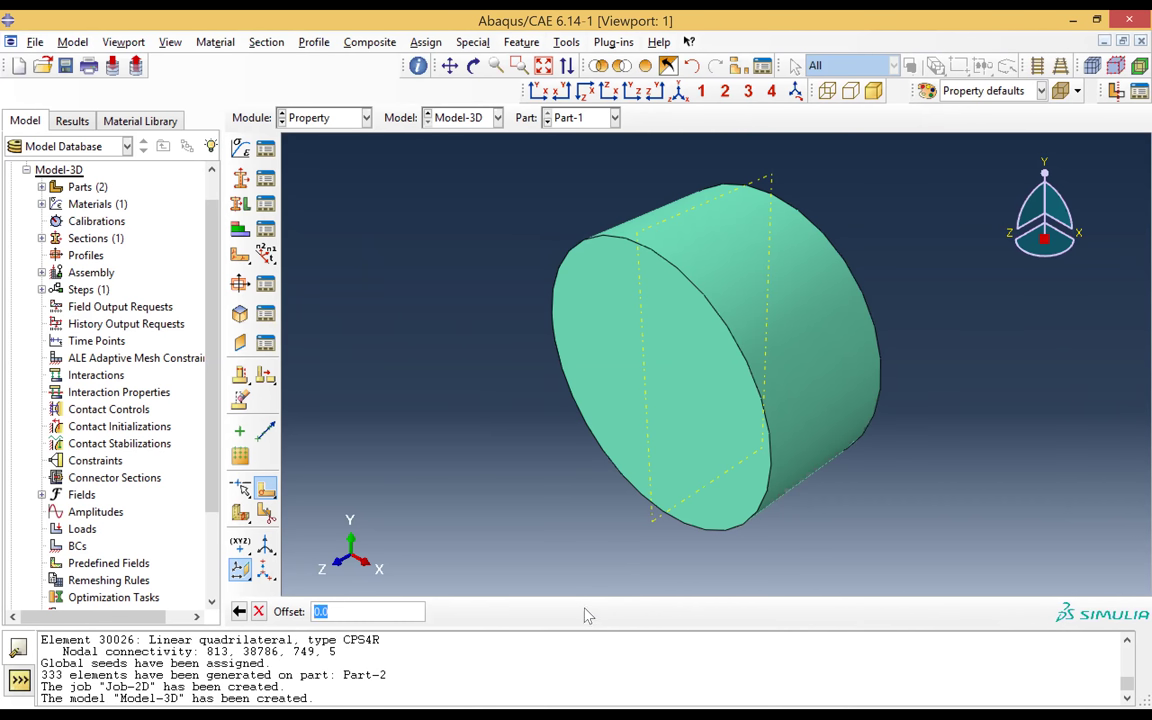
key(Return)
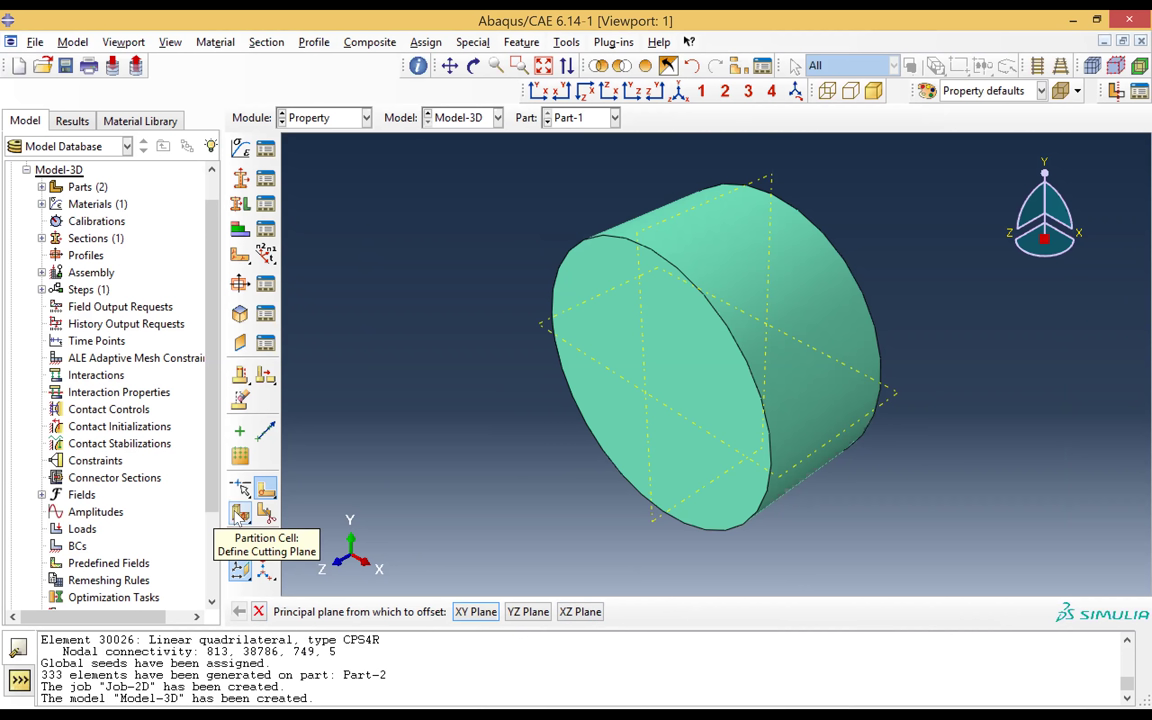
click(239, 512)
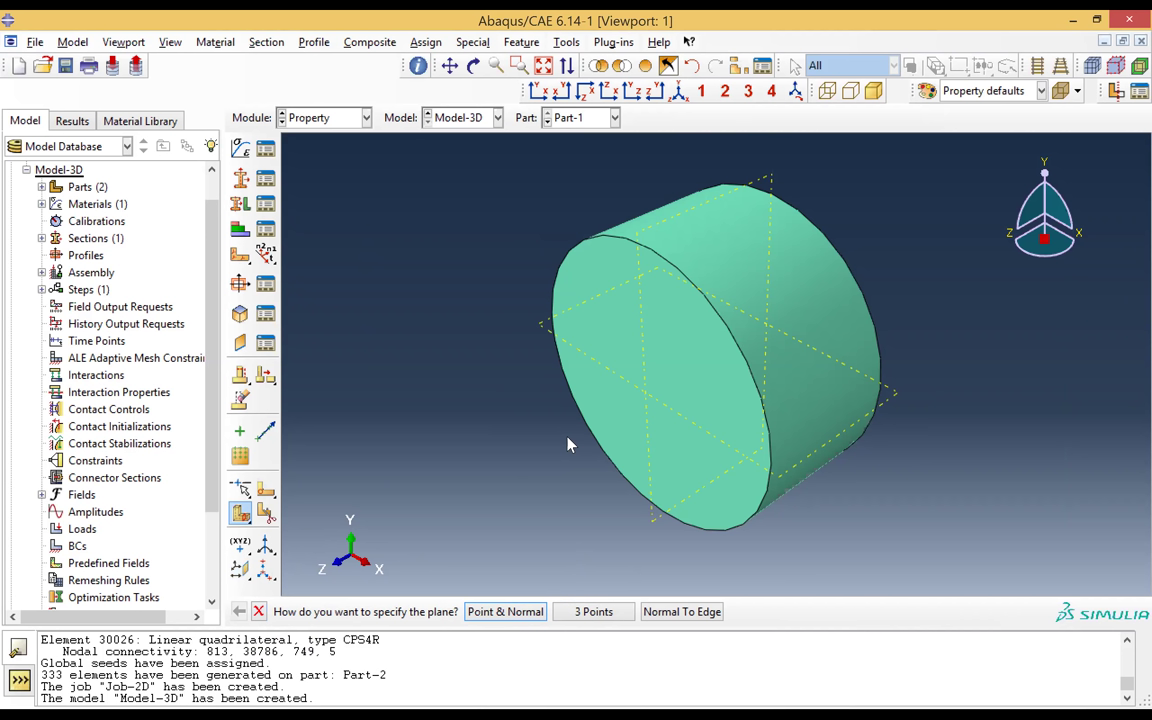
click(243, 512)
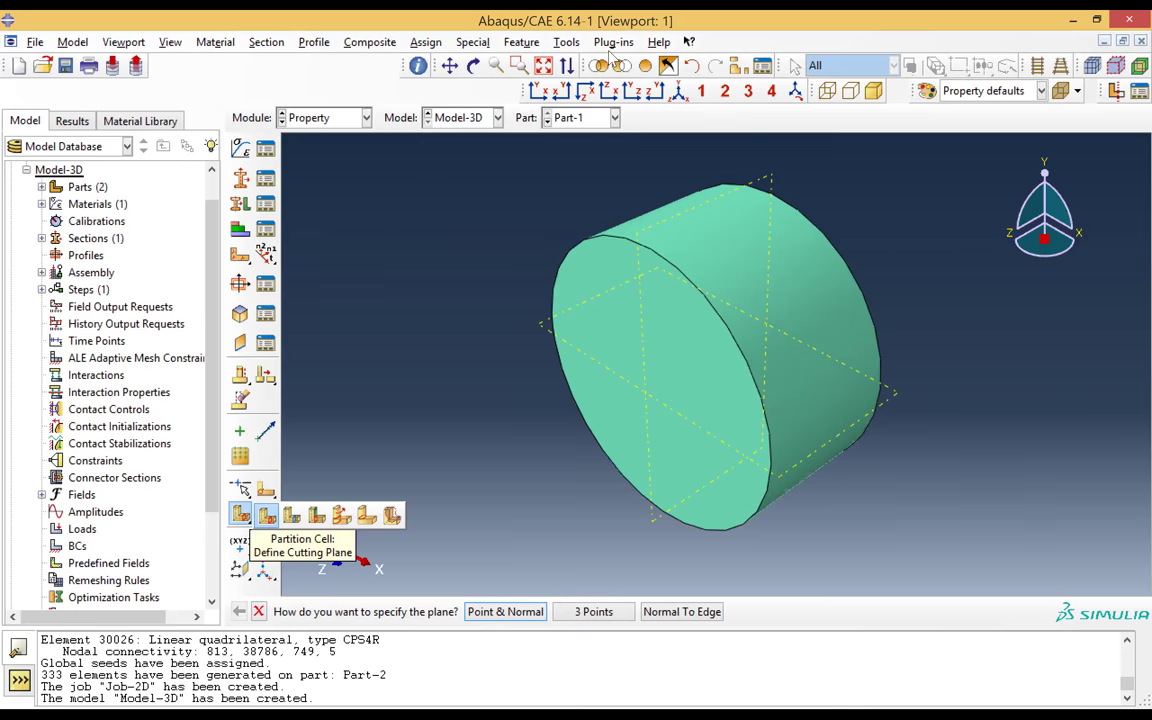
key(Escape)
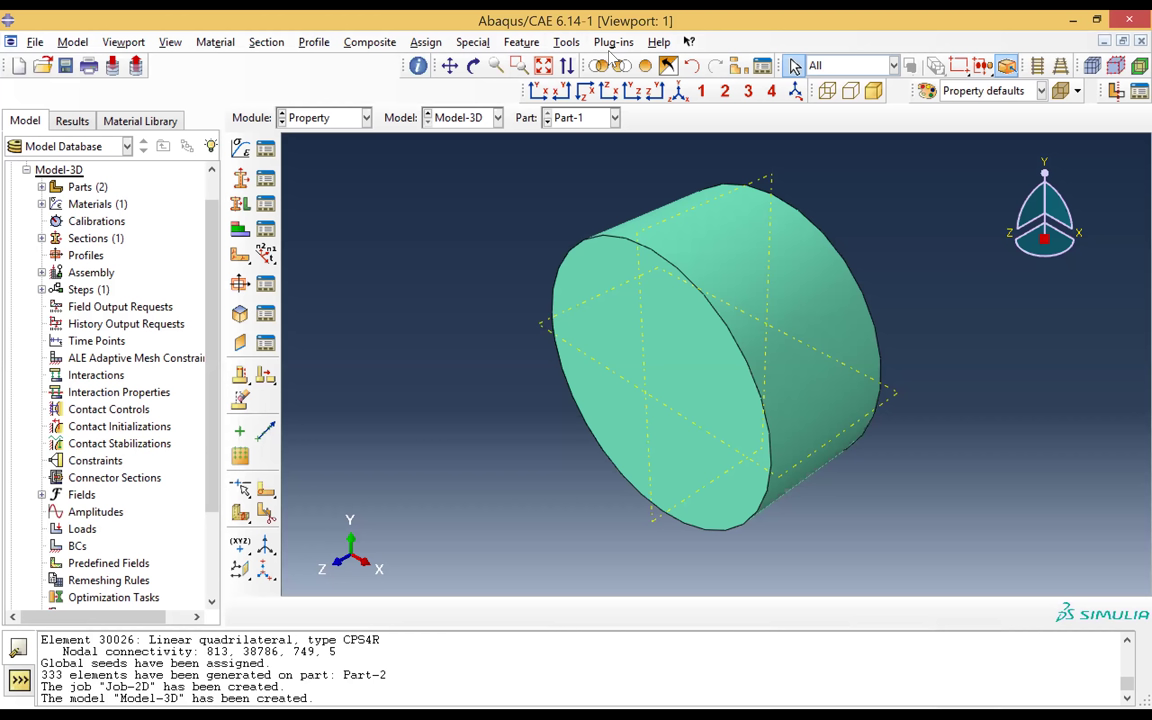
- Partition the Part-1 cylinder cell with the horizontal datum plane through its axis
click(240, 514)
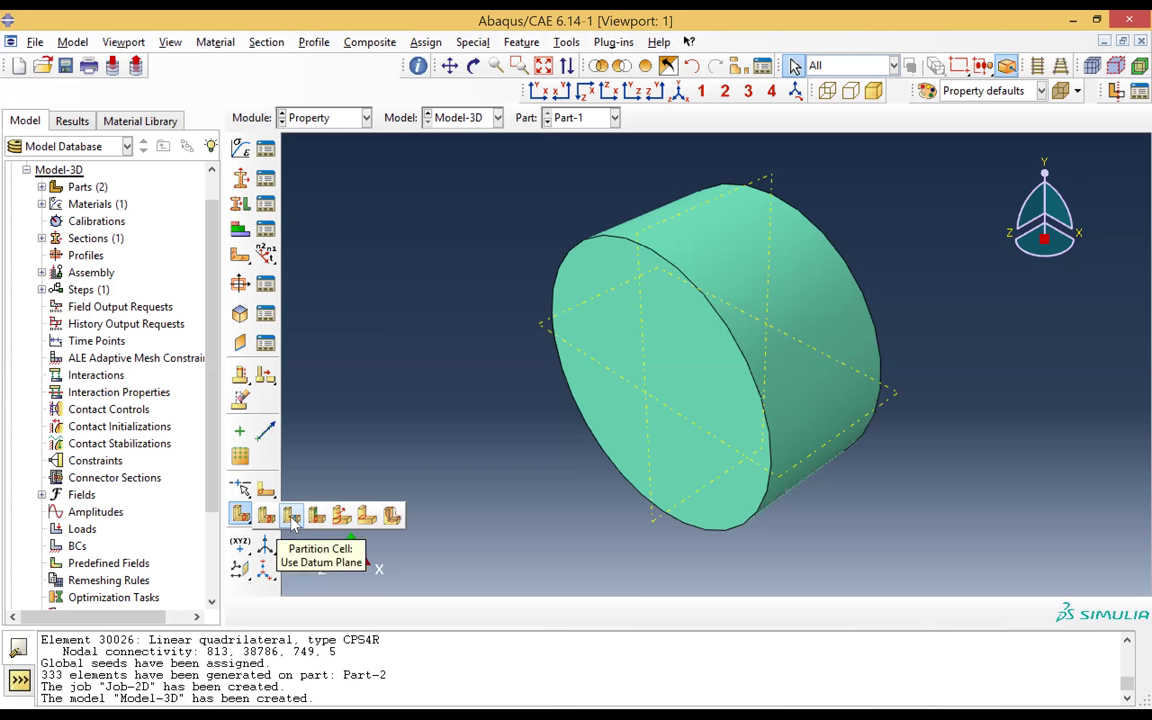
click(292, 515)
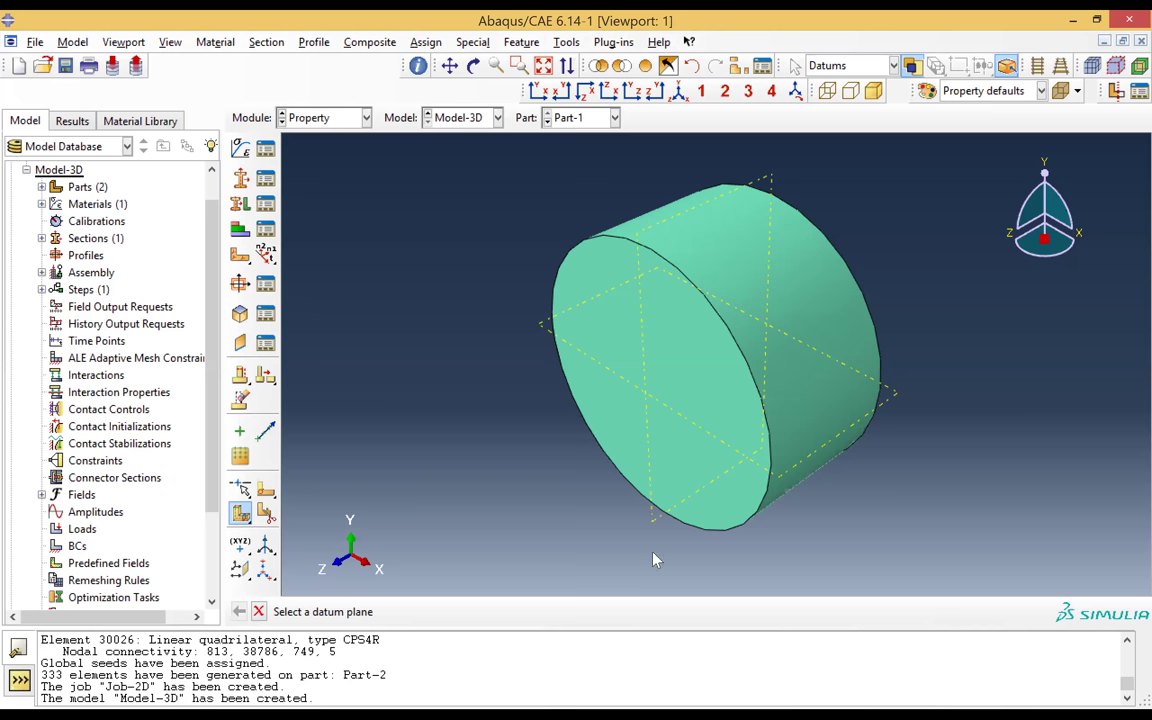
click(597, 368)
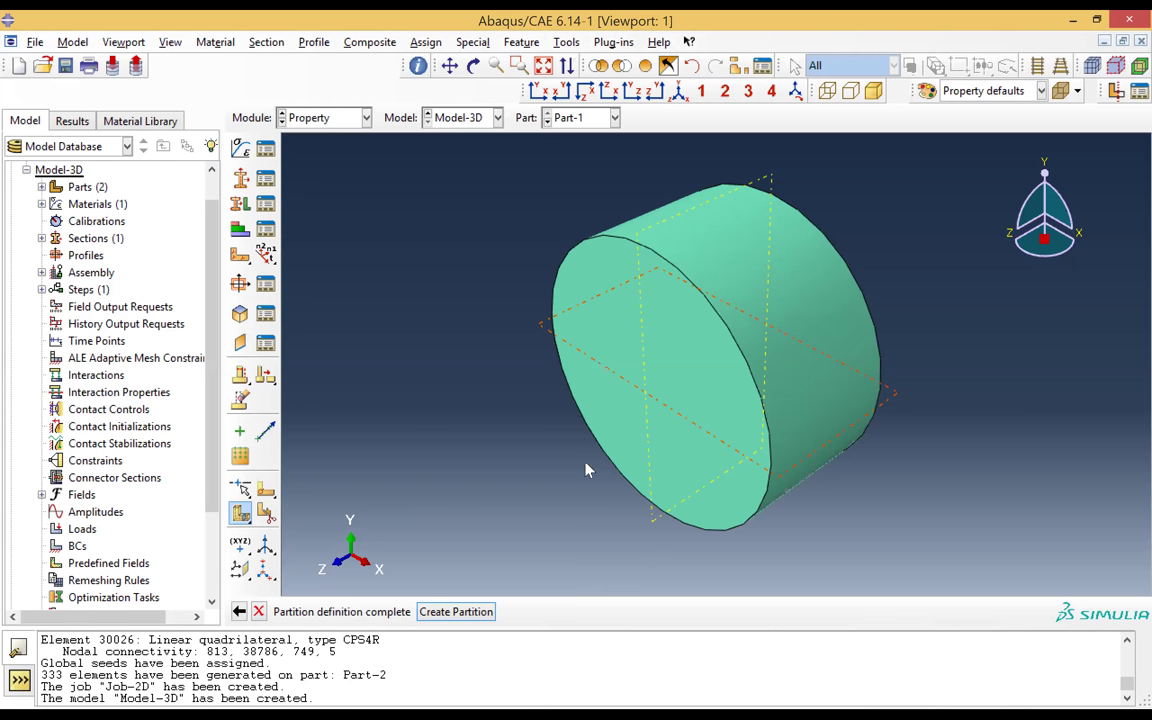
click(456, 611)
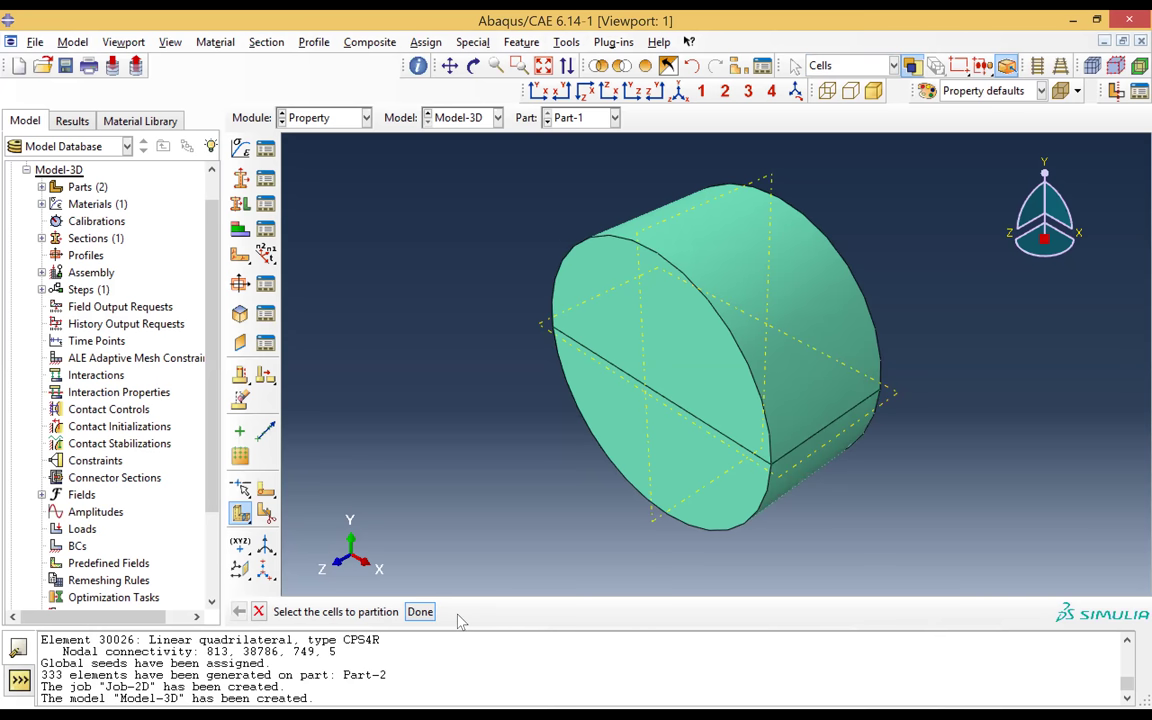
- Partition both half-cylinder cells of Part-1 with the vertical datum plane, splitting the cylinder into quarters
click(650, 484)
click(672, 168)
click(742, 193)
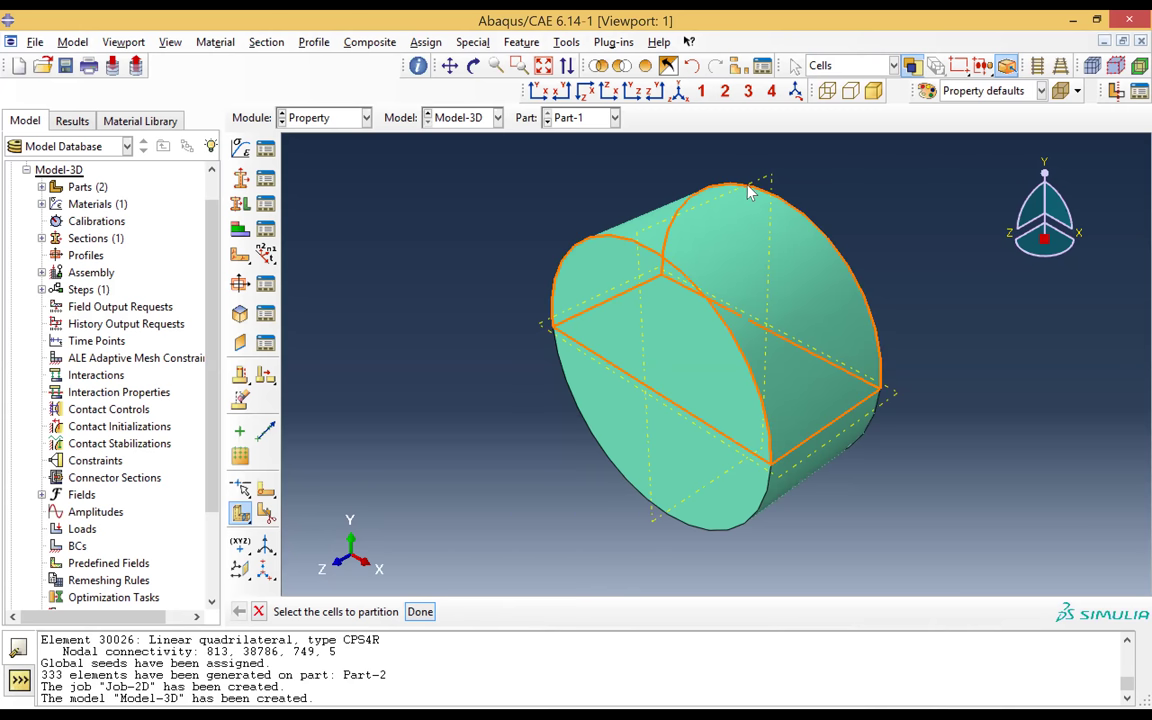
click(770, 178)
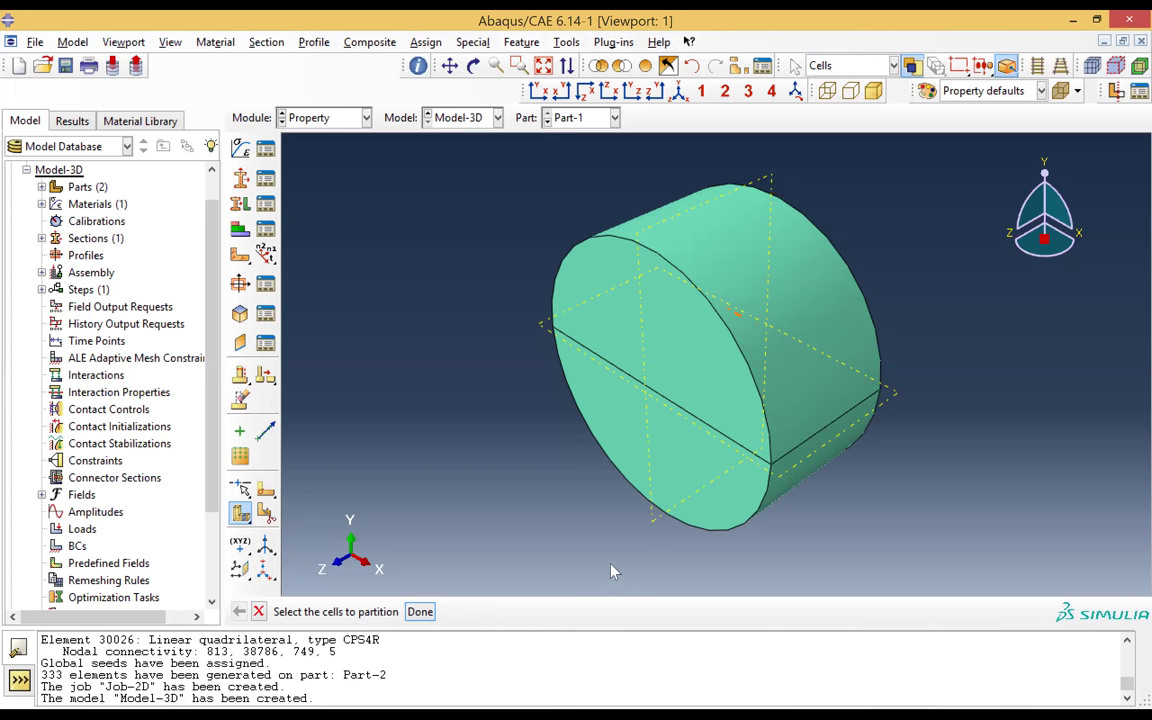
click(750, 270)
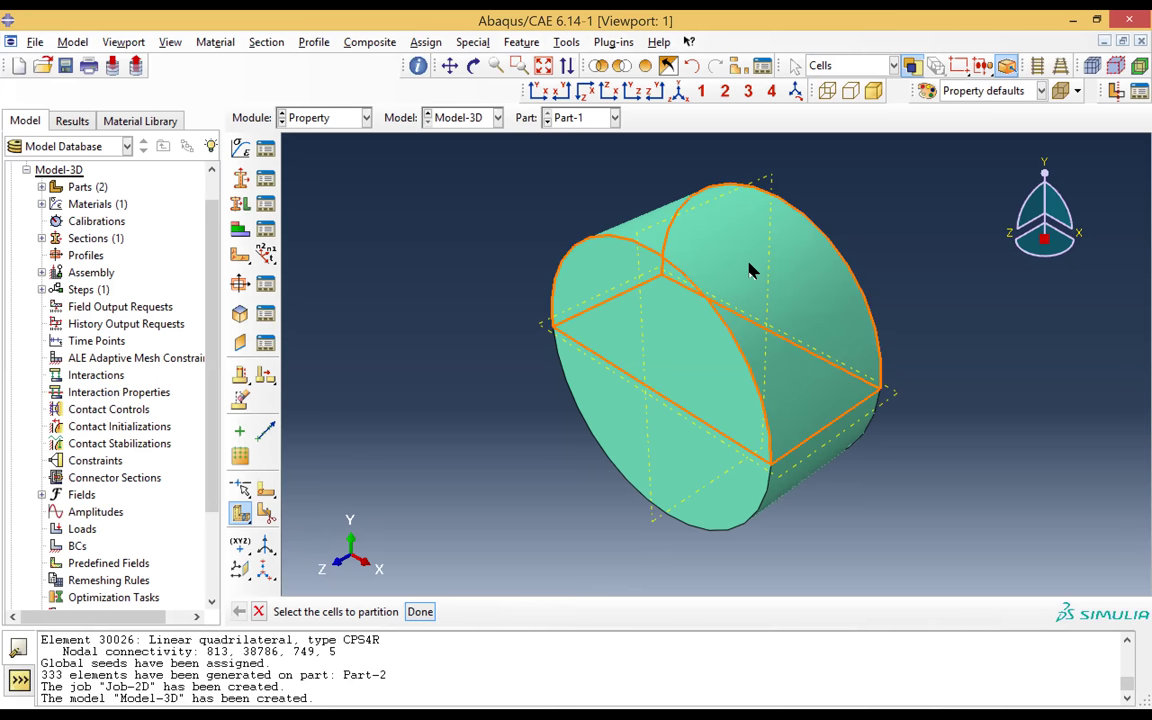
shift+click(656, 446)
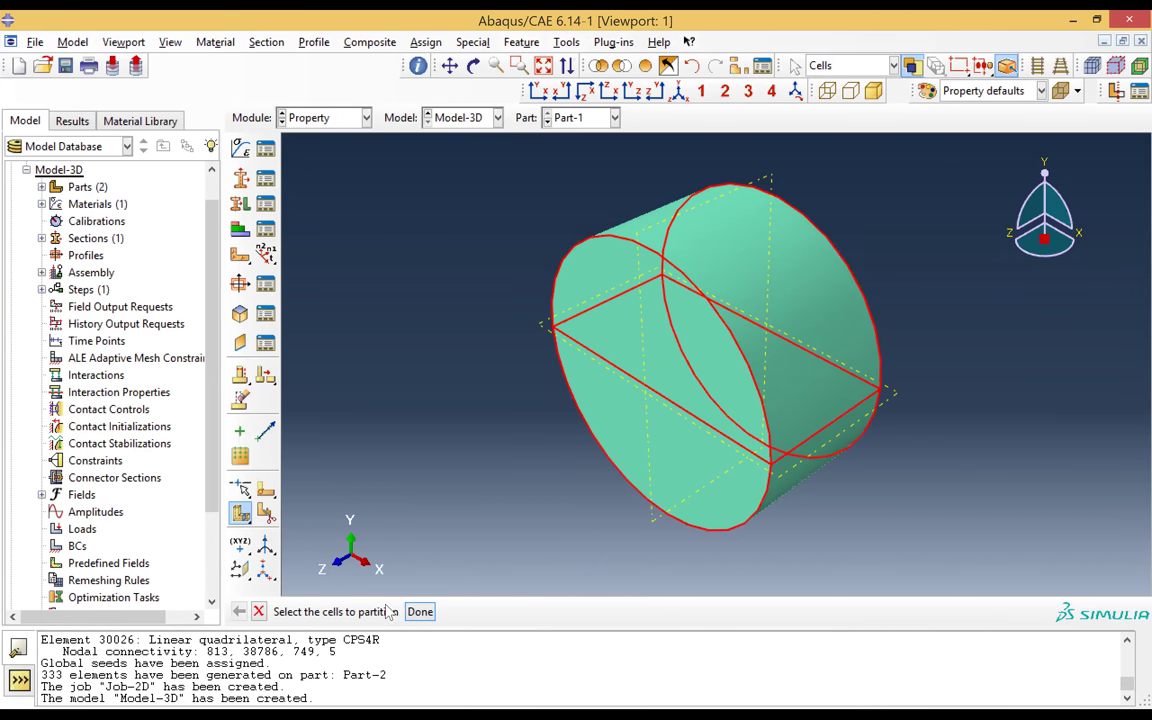
click(419, 613)
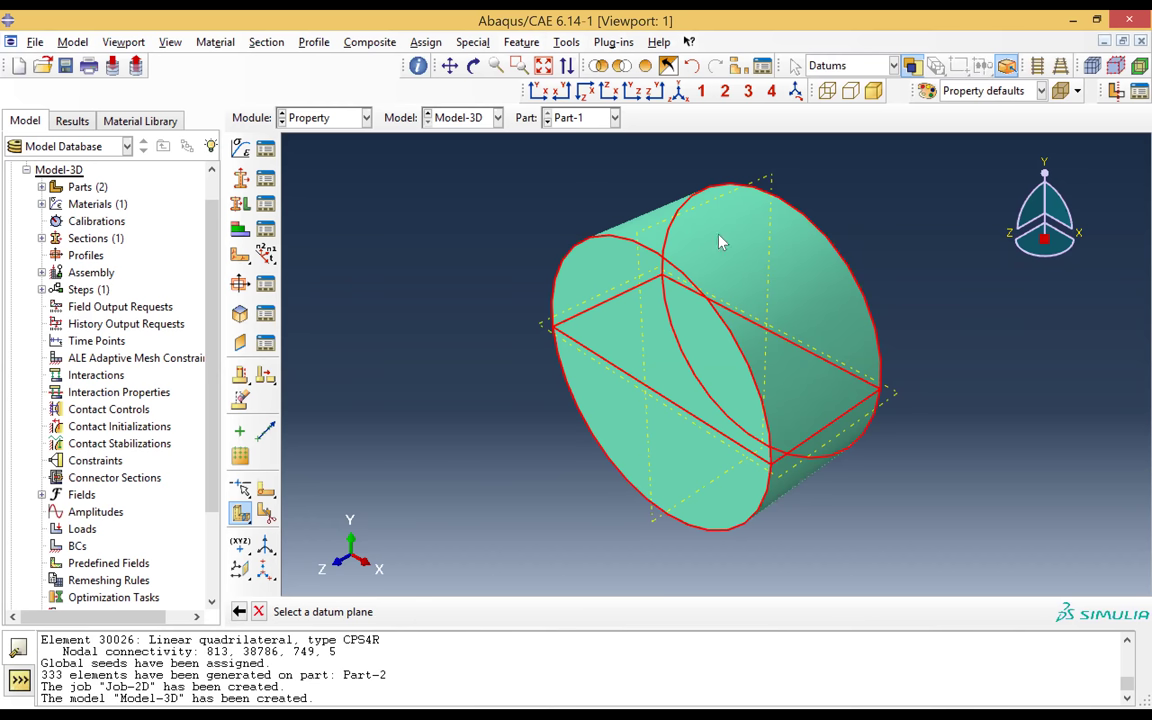
click(773, 186)
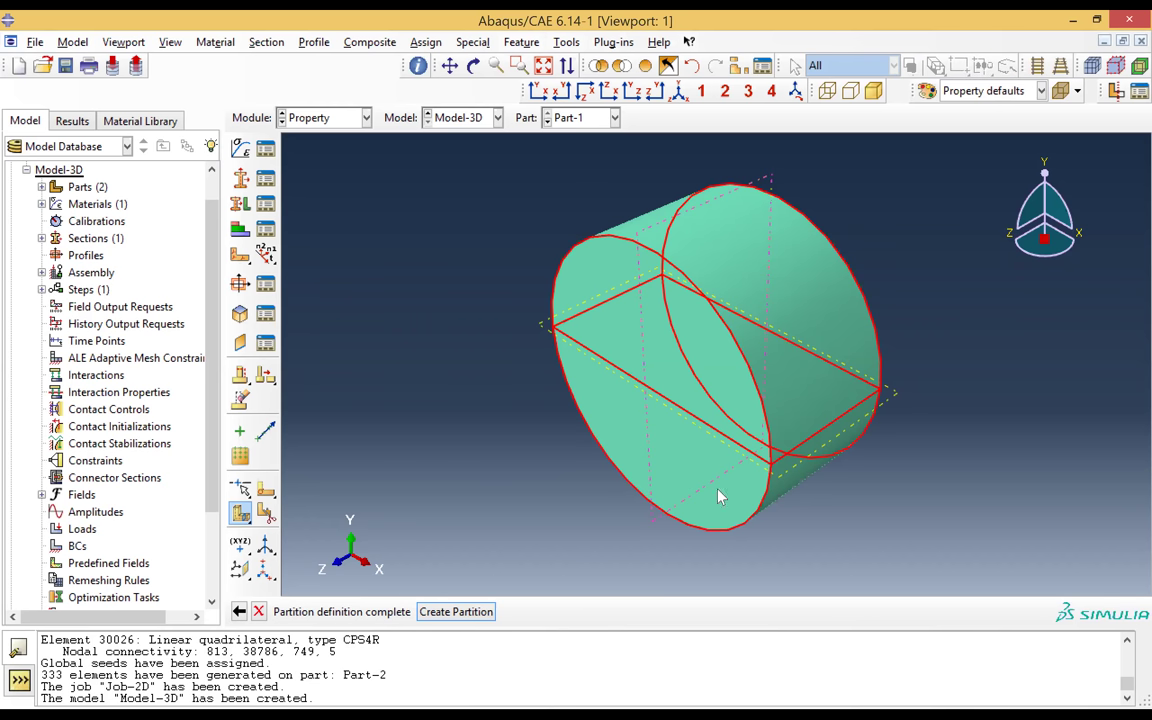
click(455, 612)
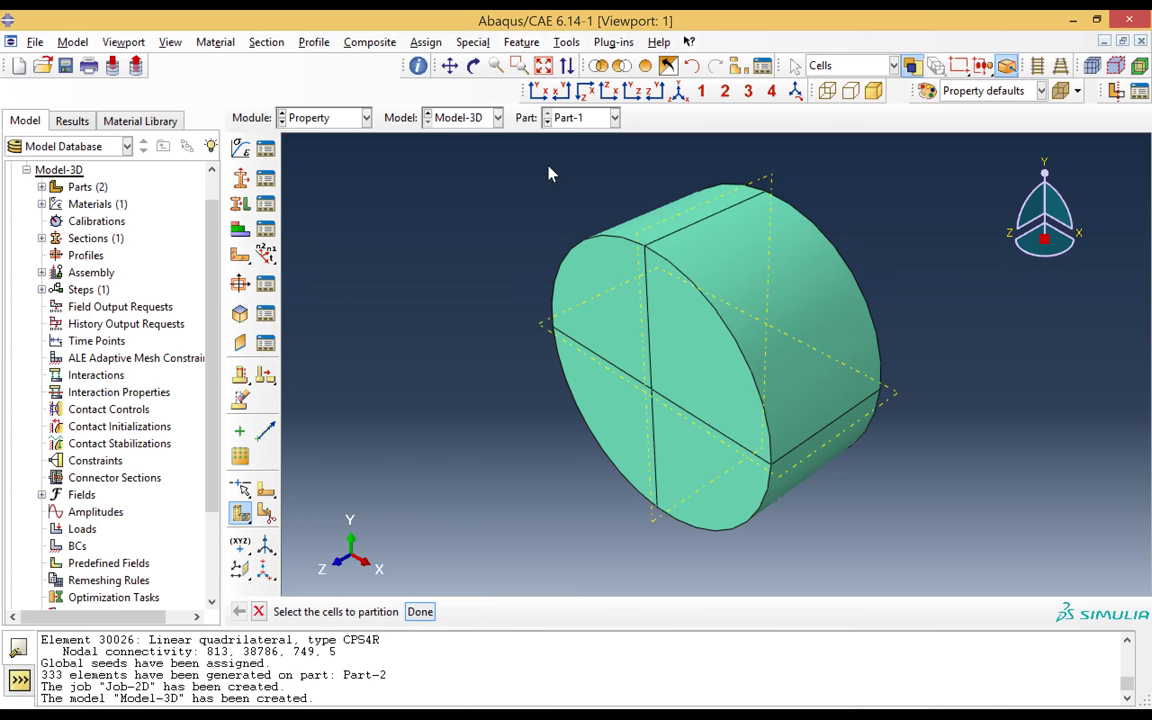
click(474, 65)
drag(596, 368, 630, 365)
drag(568, 358, 765, 360)
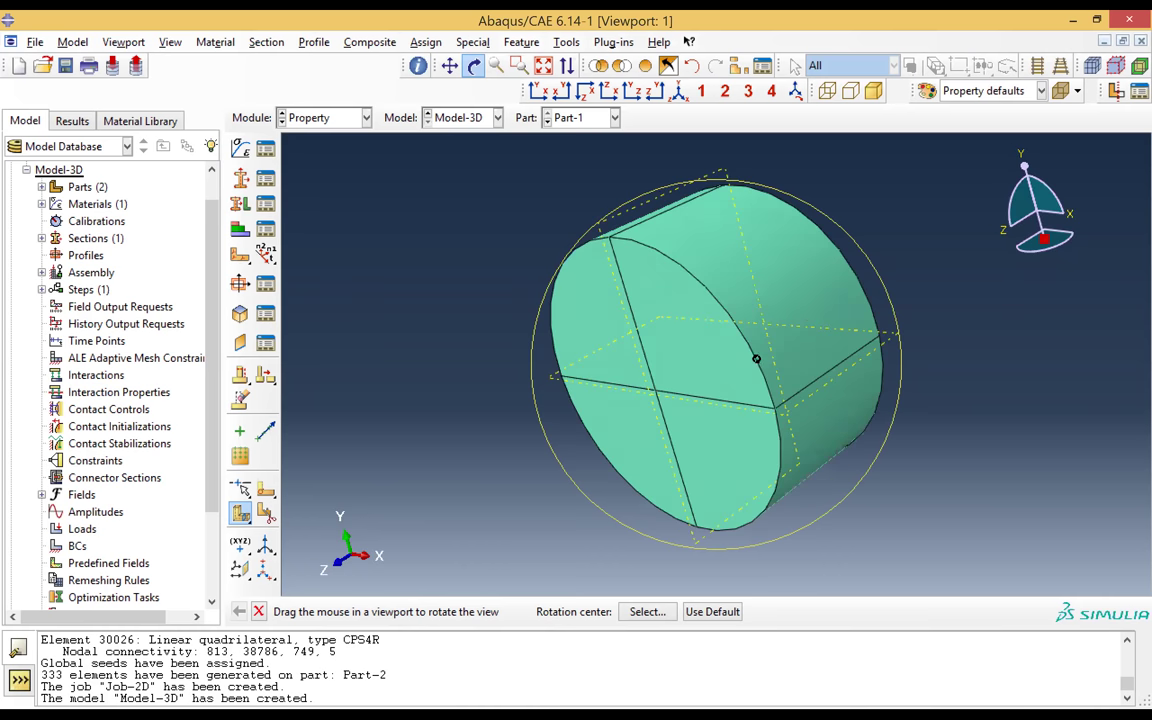
- Switch to Part-2 and create datum planes at zero offset from the YZ and XZ principal planes
drag(805, 309, 658, 427)
drag(730, 424, 573, 417)
key(Escape)
click(605, 118)
click(598, 154)
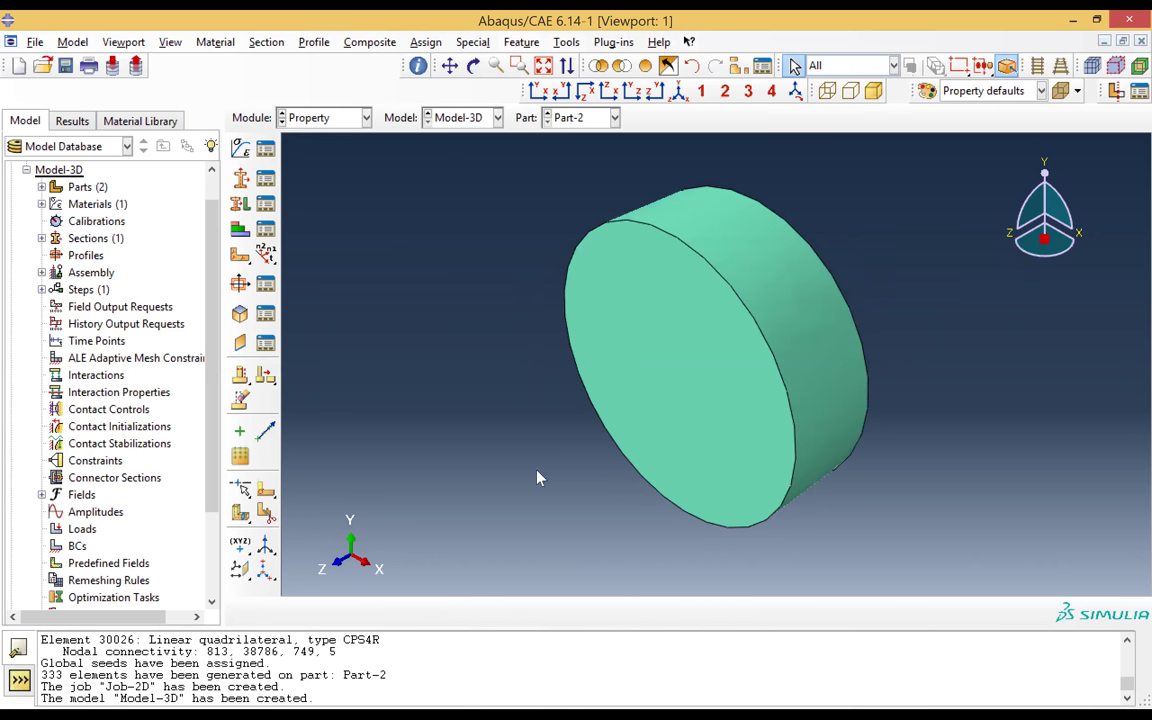
click(240, 569)
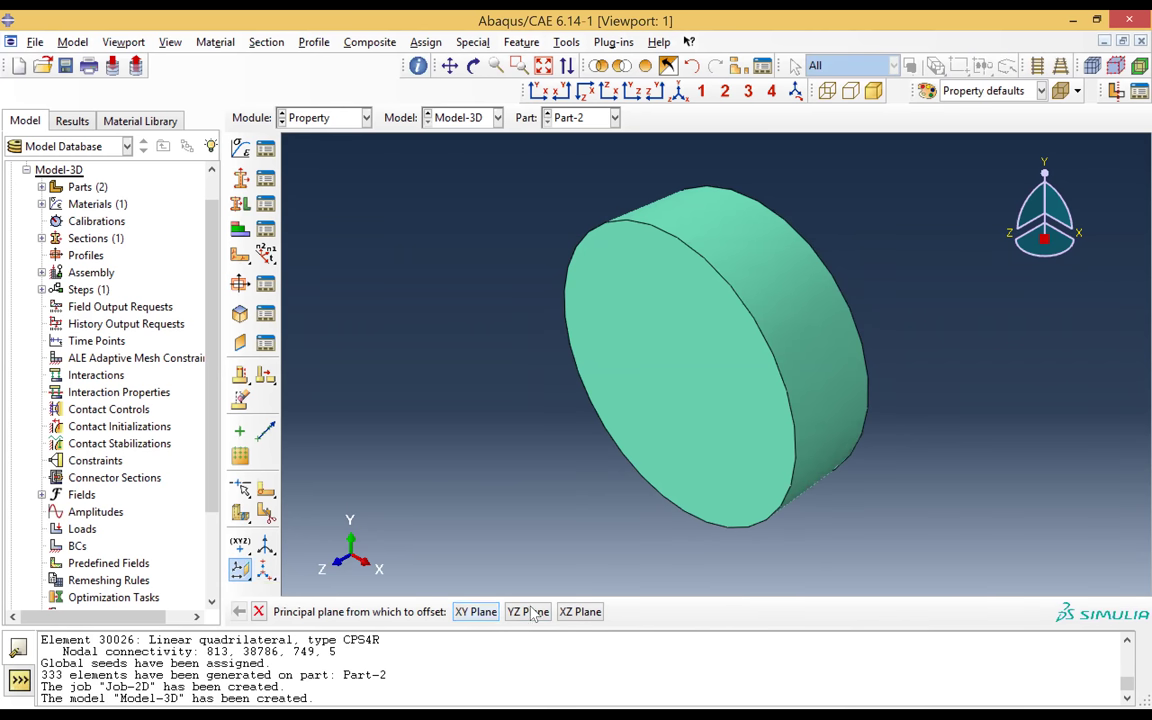
click(528, 612)
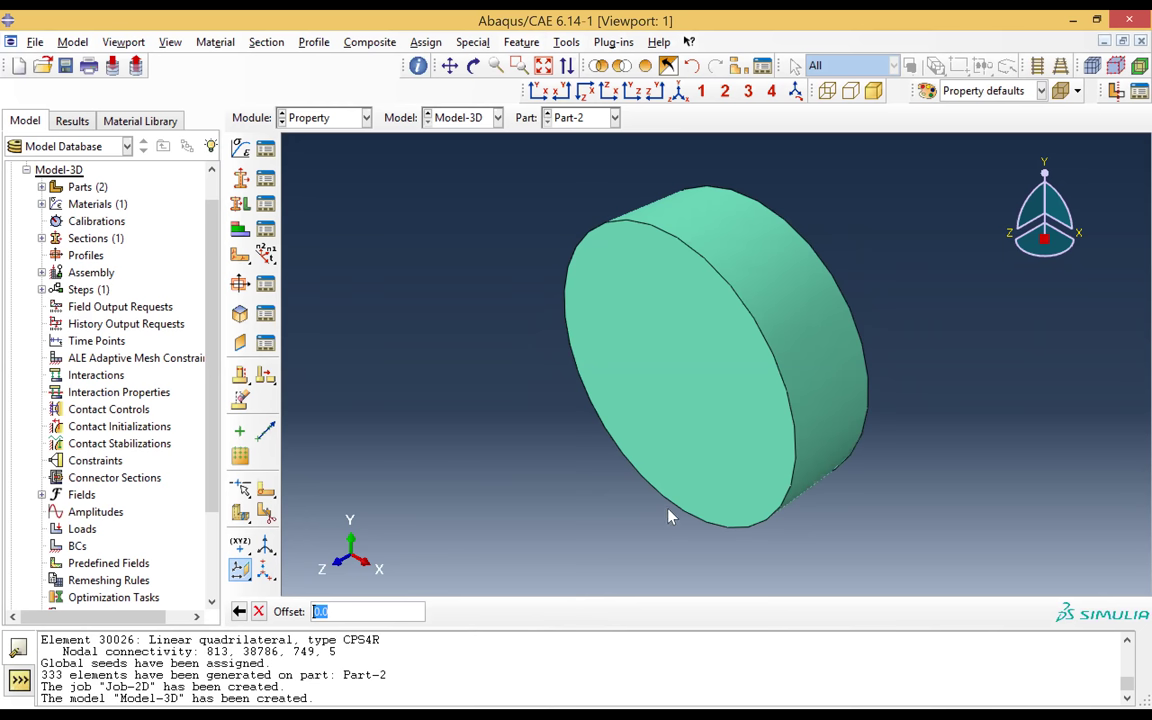
key(Return)
click(580, 612)
key(Return)
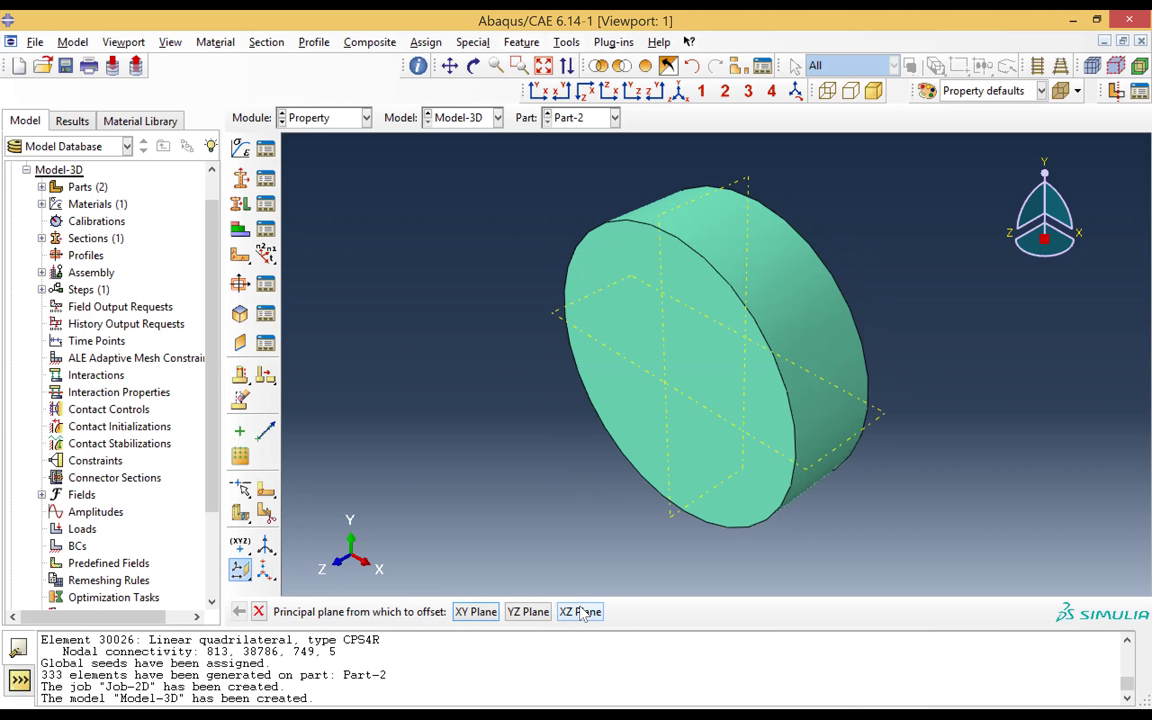
- Partition the Part-2 cylinder into upper and lower halves using the horizontal XZ datum plane
click(240, 514)
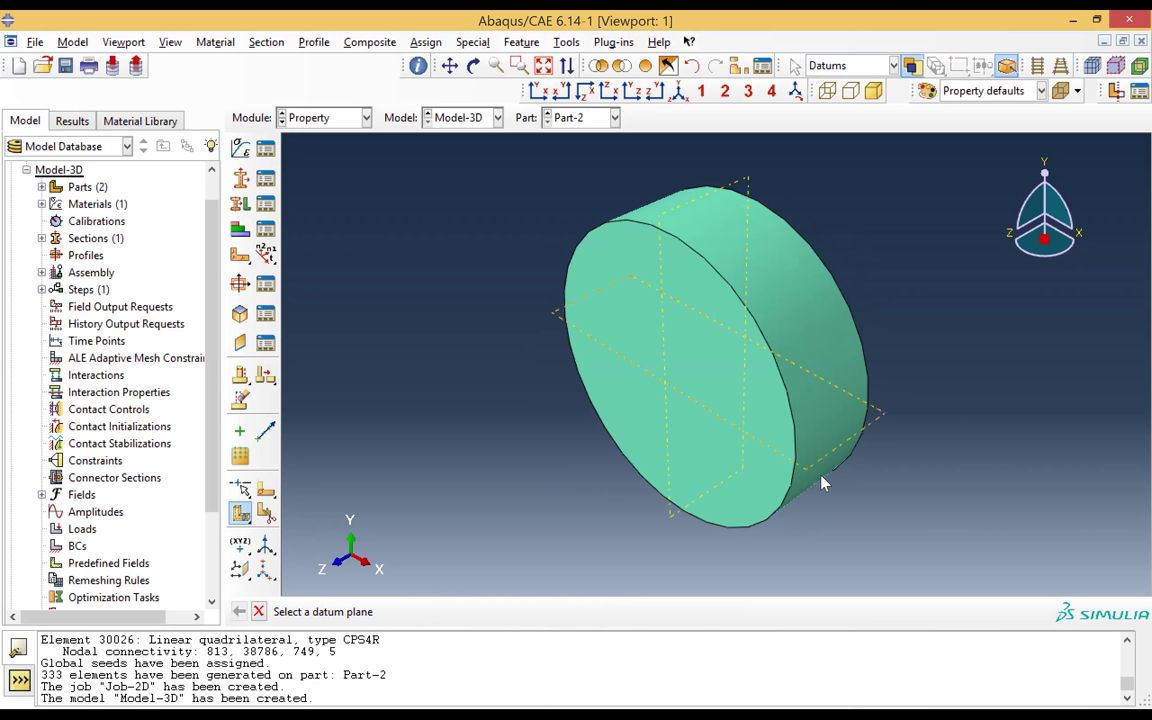
click(790, 463)
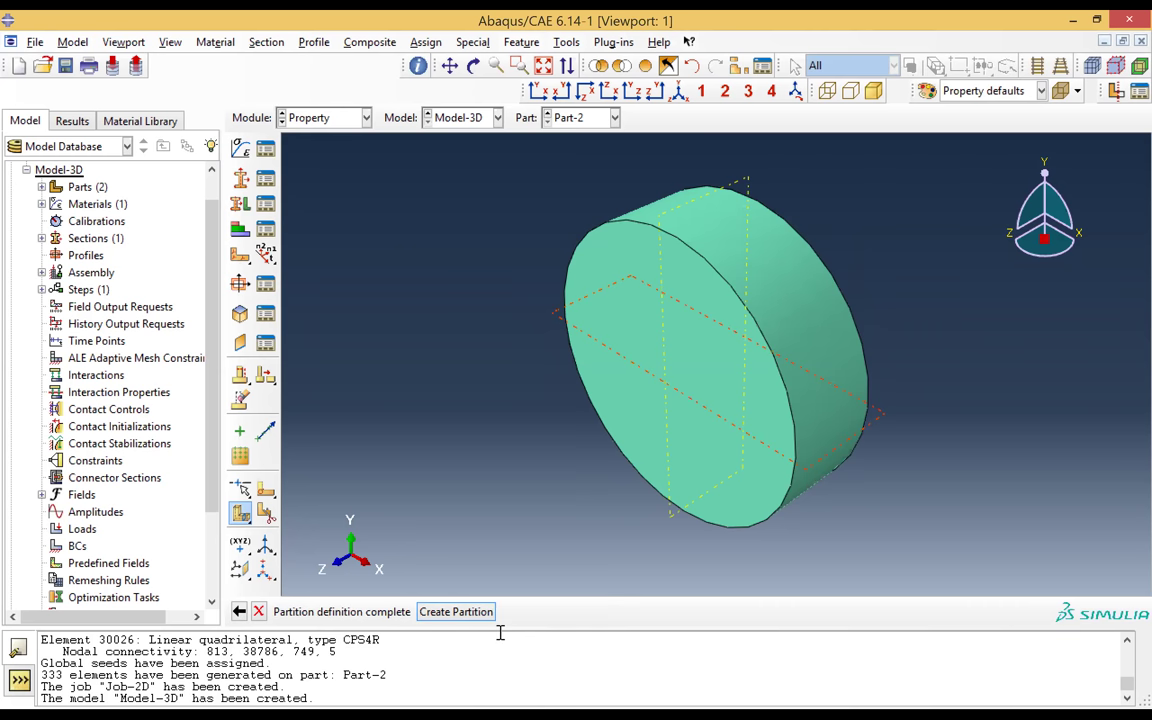
click(470, 612)
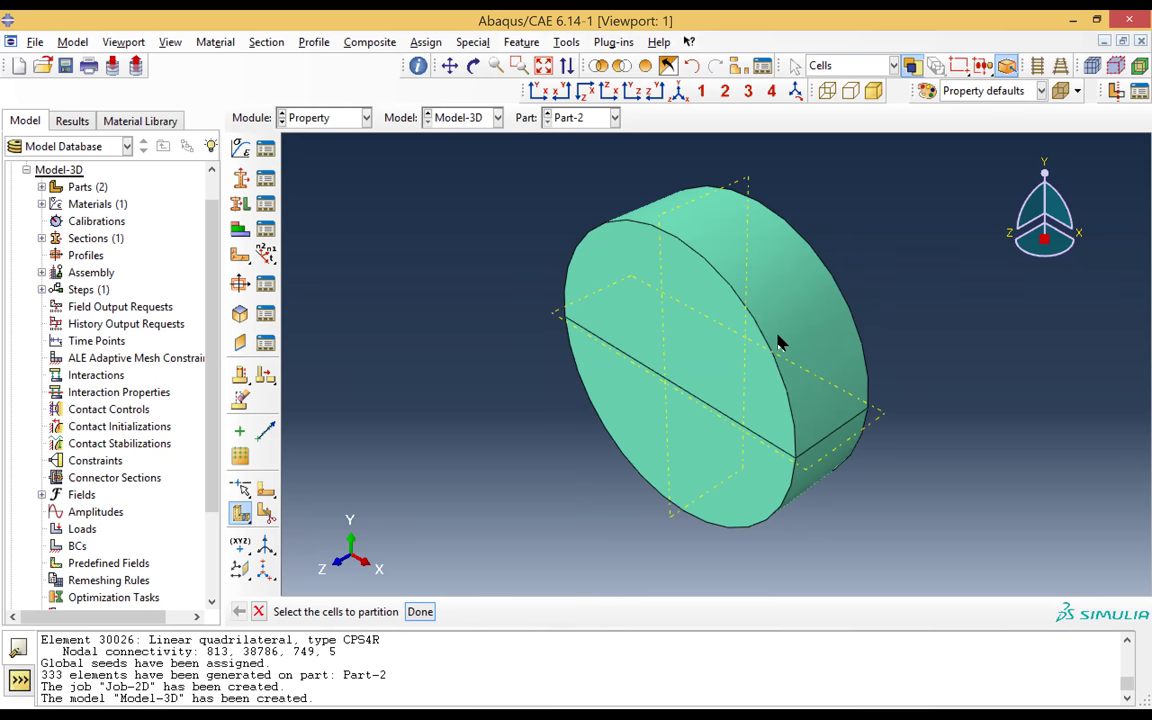
- Partition both halves of Part-2 with the vertical YZ datum plane, dividing the cylinder into quarters
click(739, 489)
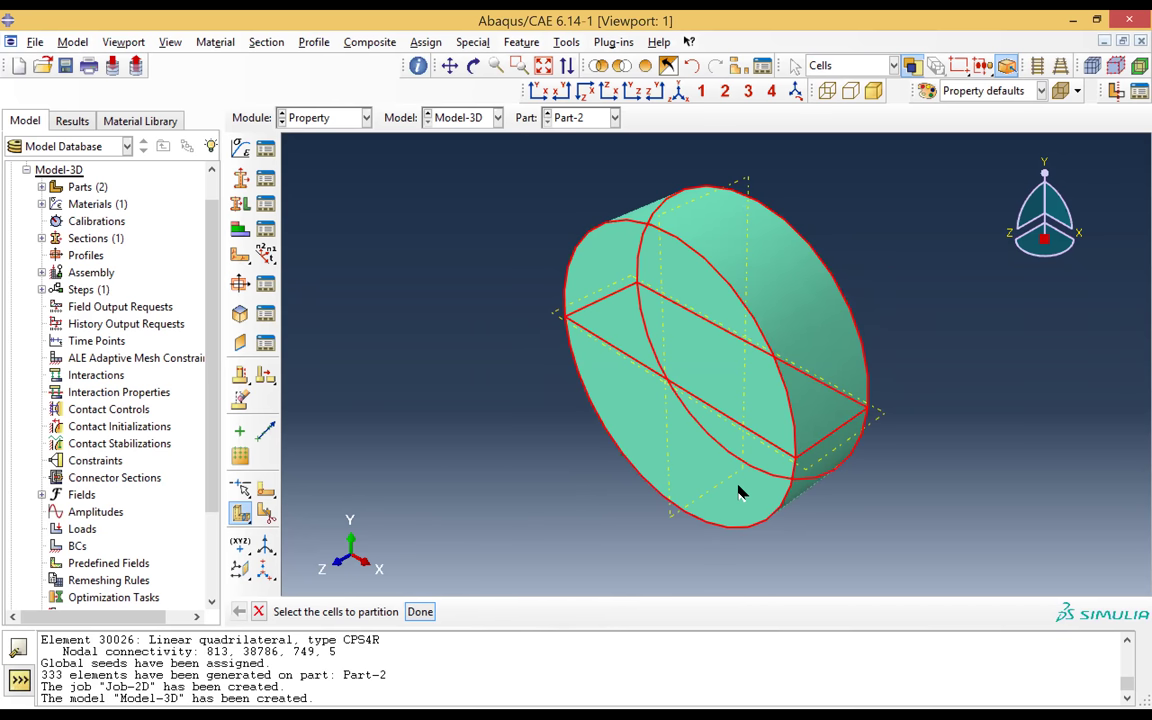
click(424, 612)
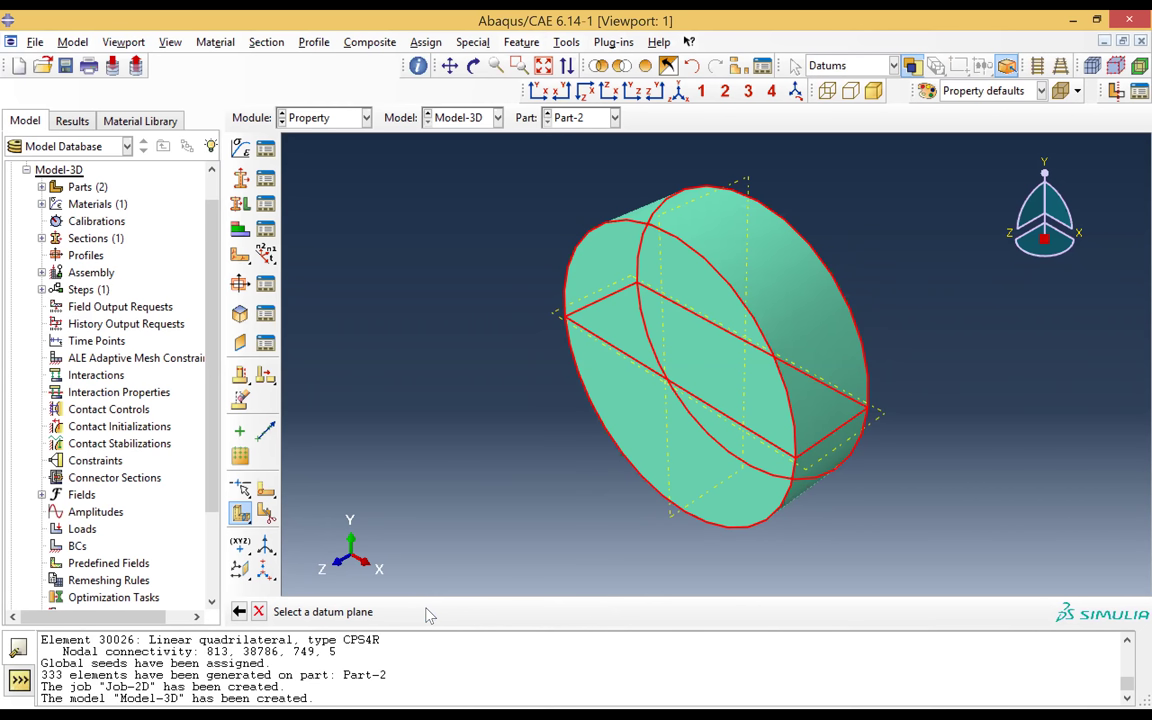
click(747, 181)
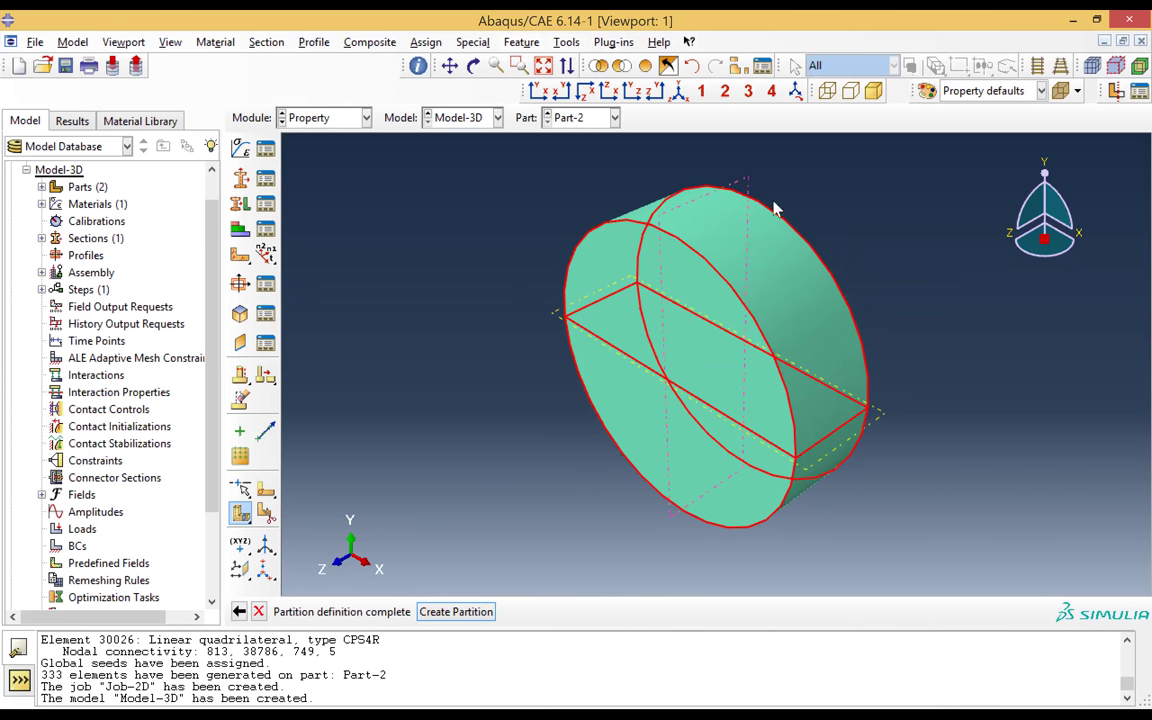
click(464, 617)
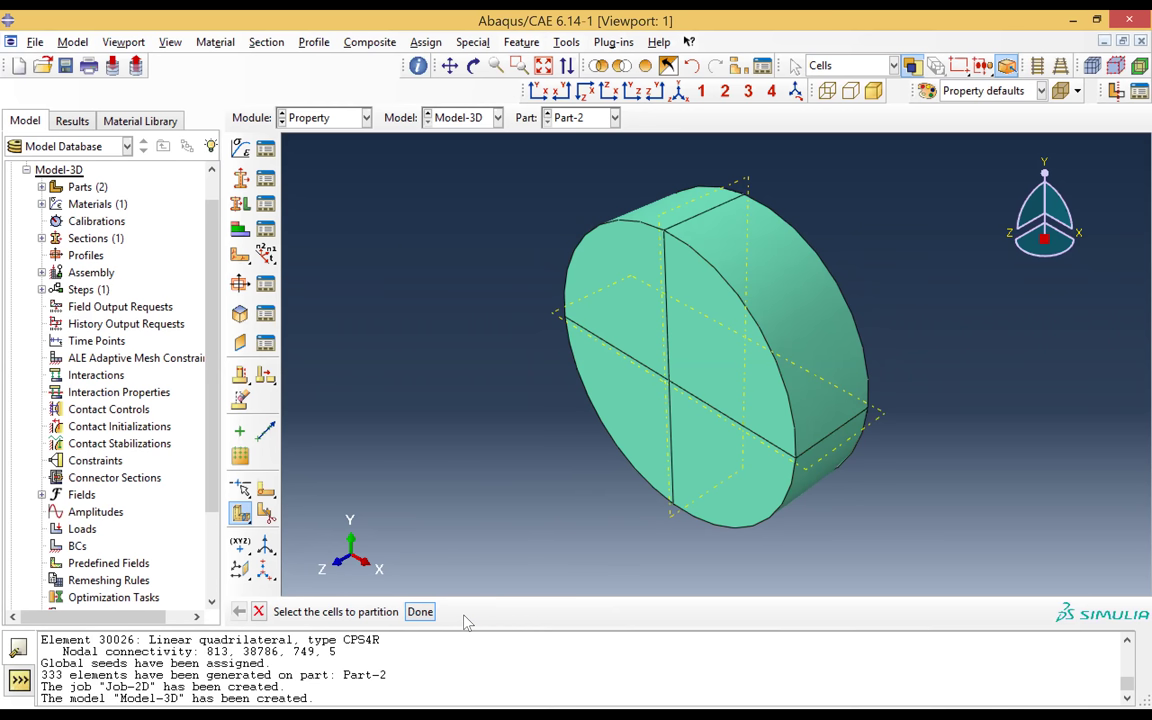
click(473, 65)
drag(650, 409, 568, 432)
key(Escape)
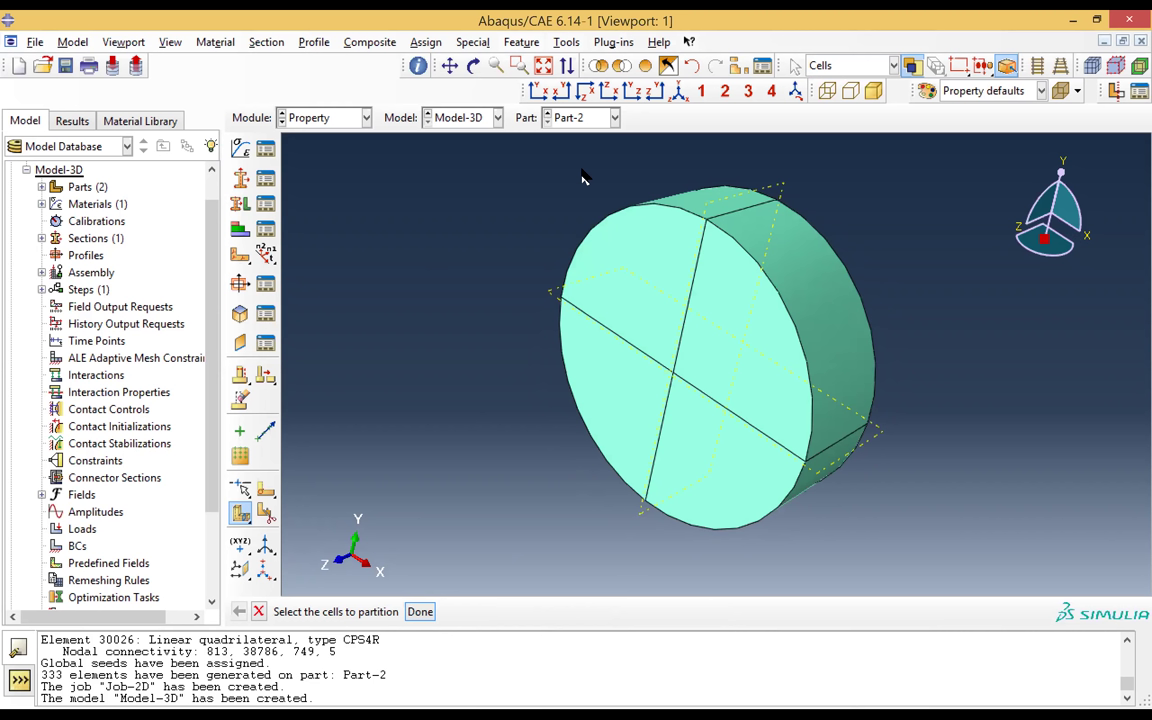
click(588, 119)
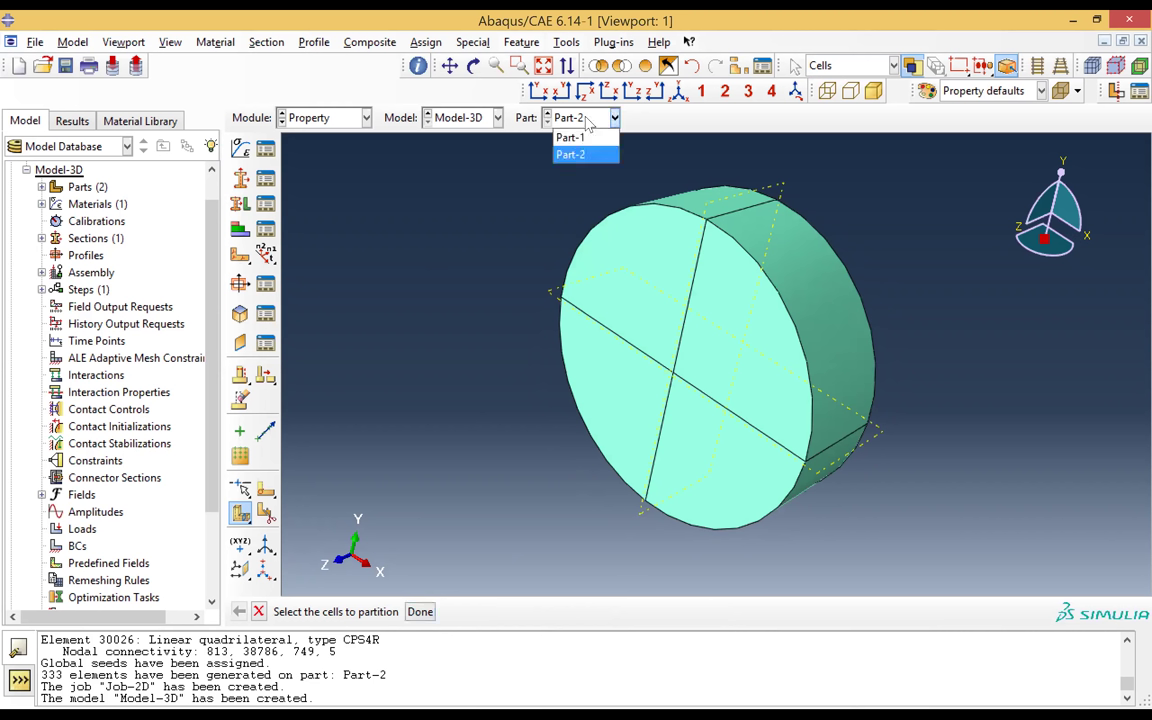
click(588, 119)
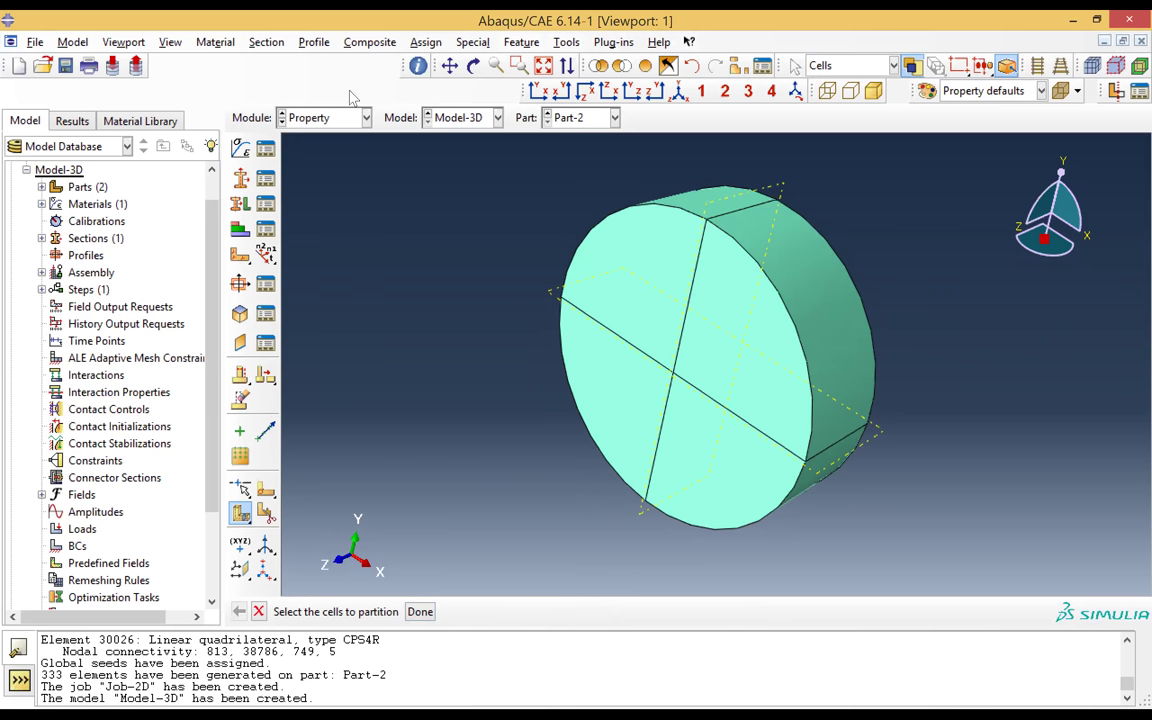
- In the Assembly module, create dependent instances of both Part-1 and Part-2
click(294, 118)
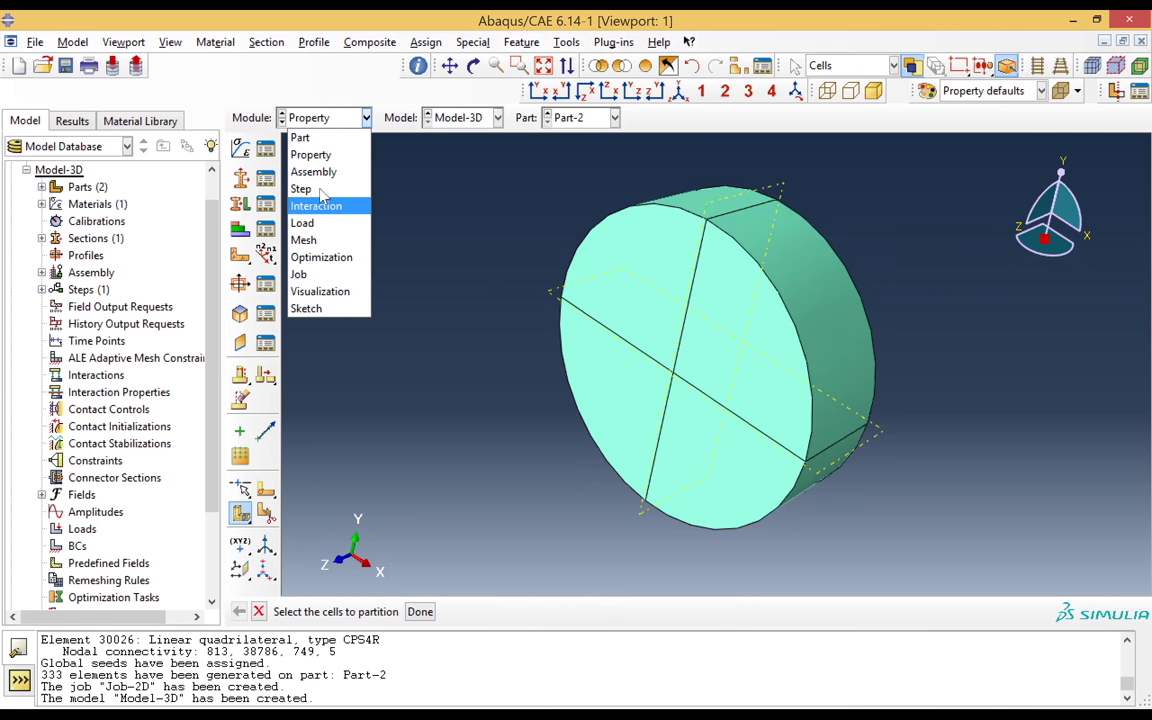
click(313, 172)
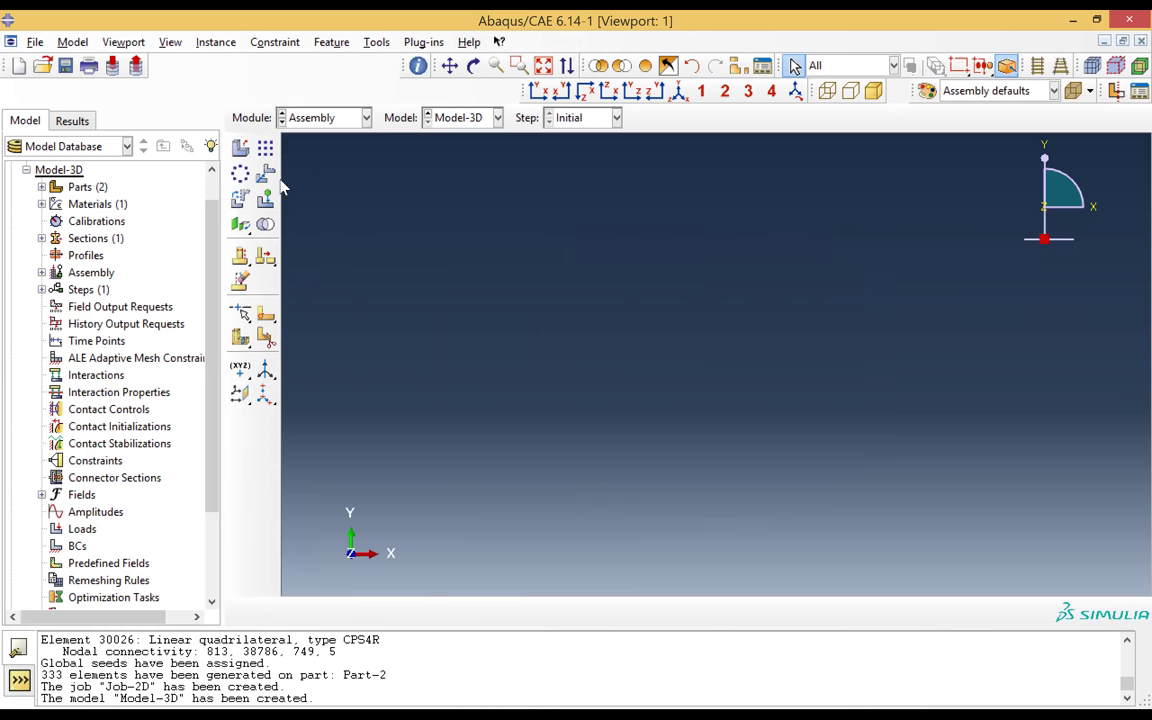
click(240, 148)
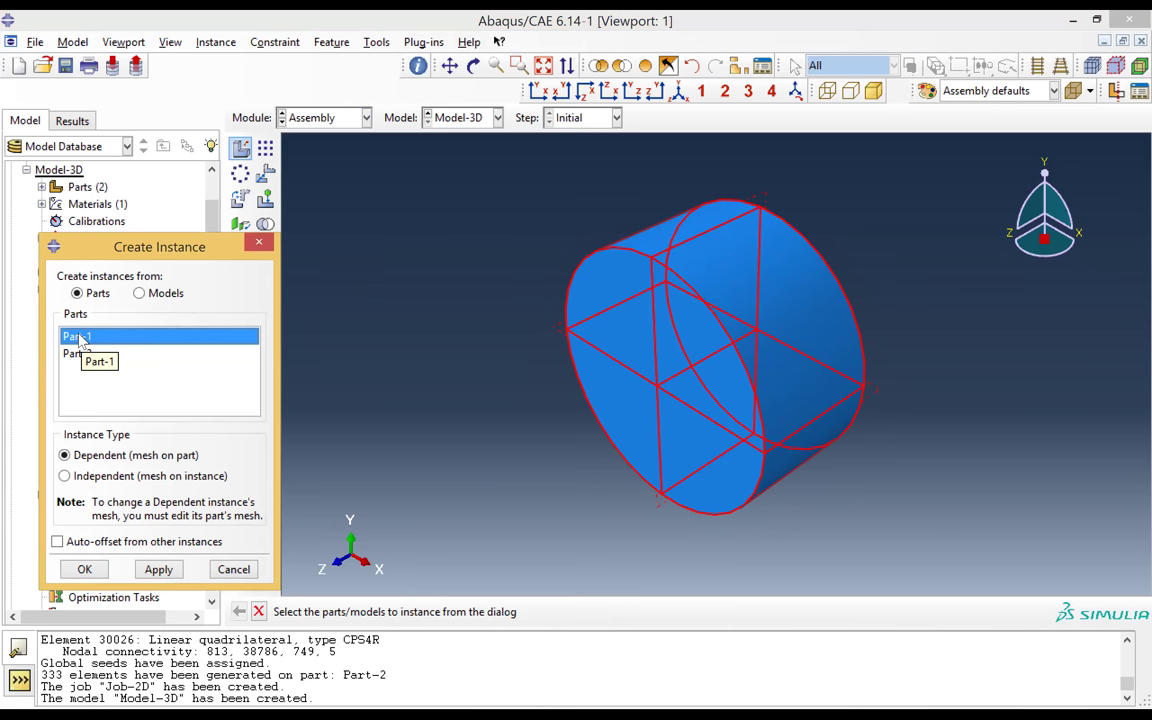
key(shift+Down)
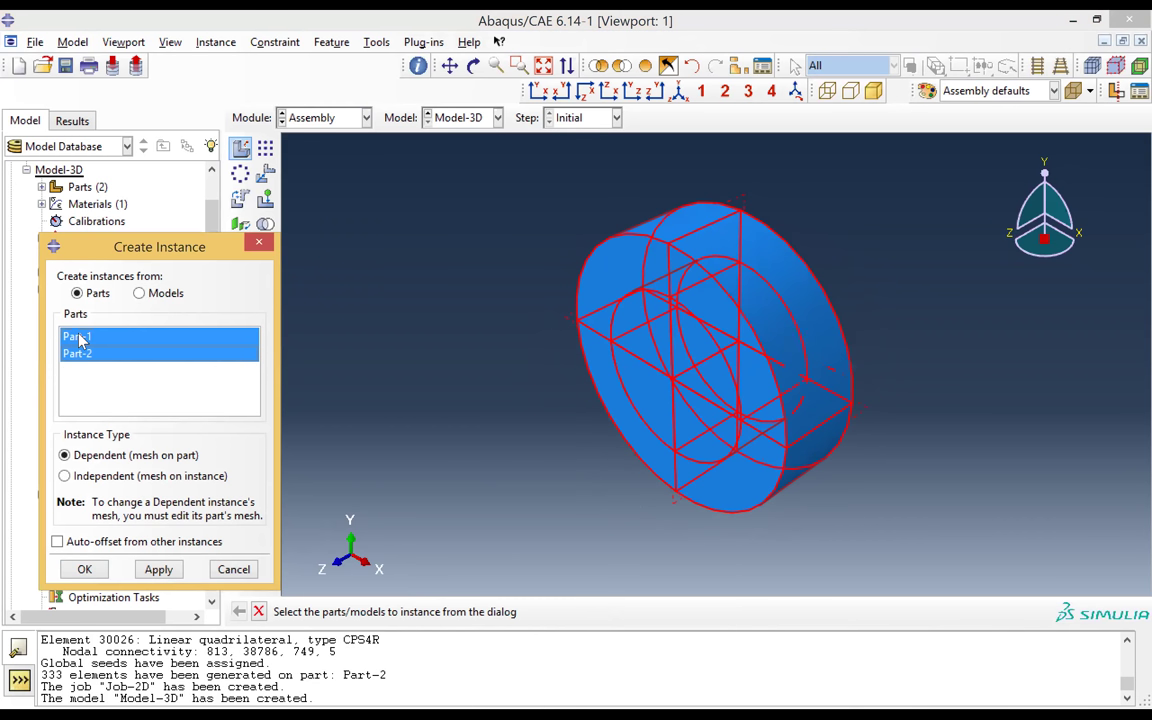
click(86, 569)
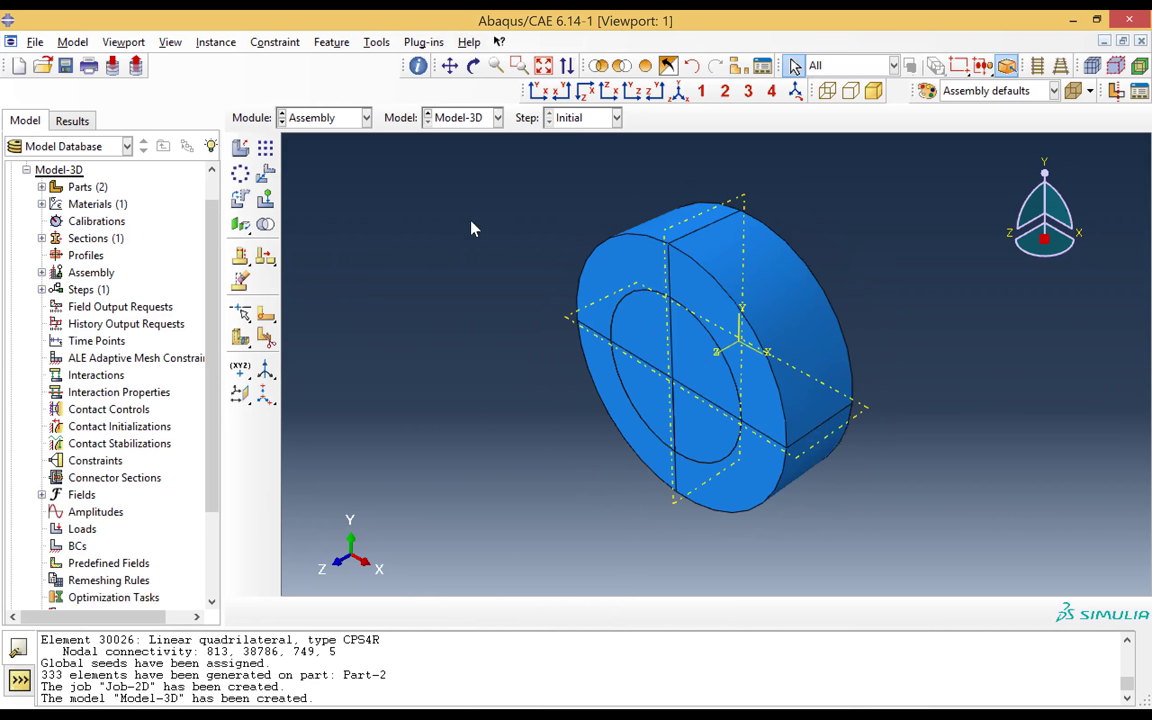
- Translate instance Part-1-1 from its lowest front-face vertex to the topmost front-face vertex of Part-2-1, stacking it on the larger cylinder
click(266, 174)
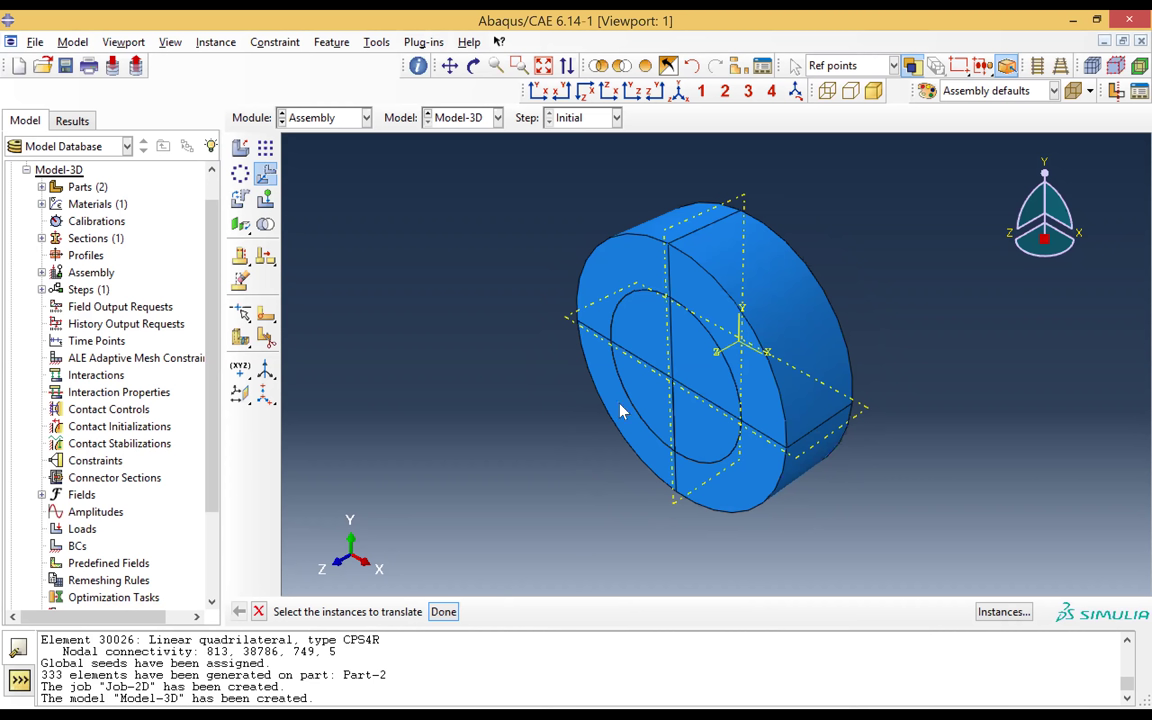
click(1003, 614)
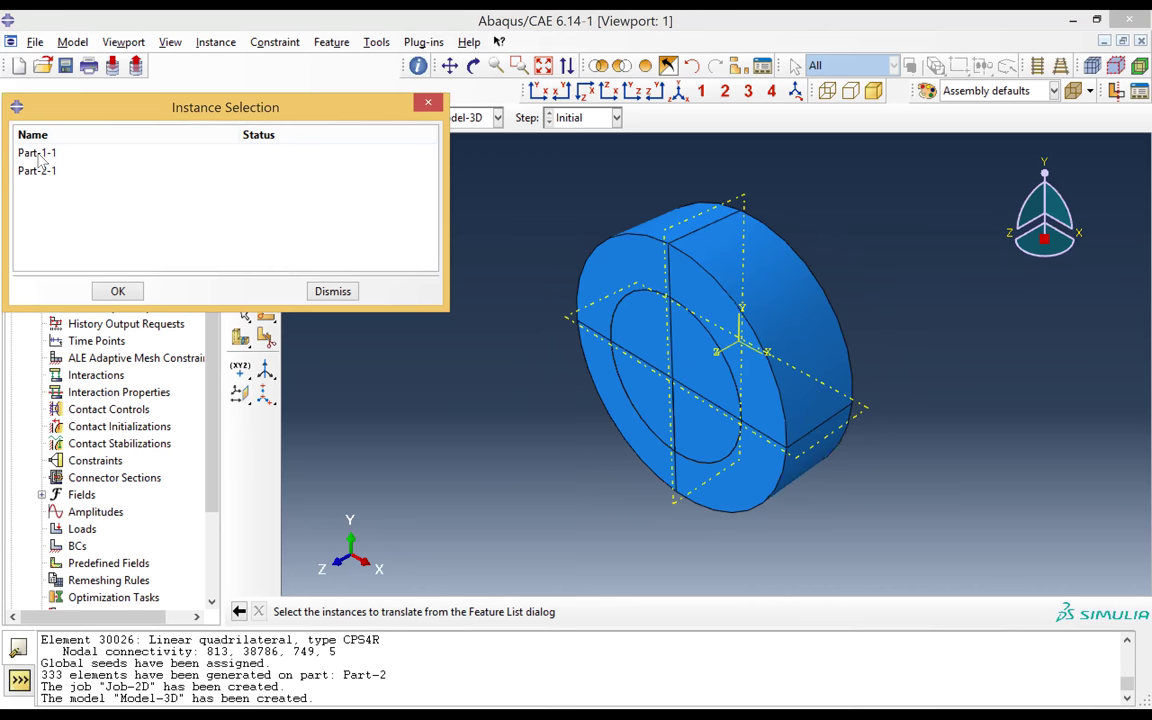
click(40, 155)
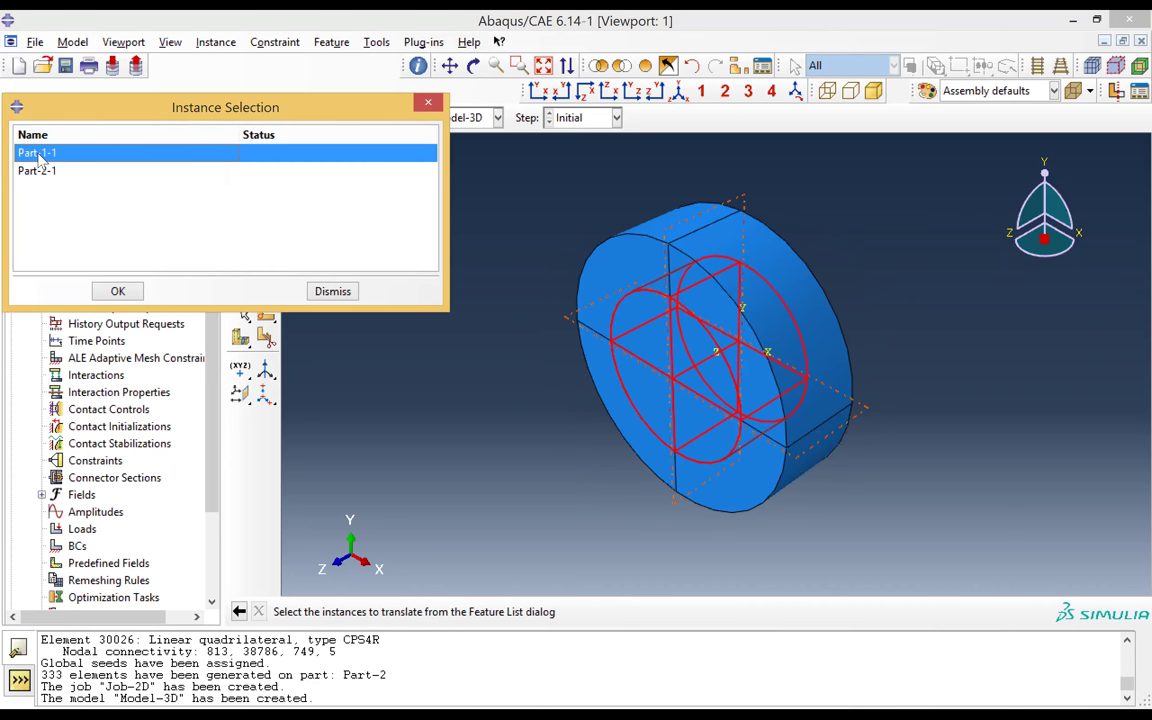
click(117, 291)
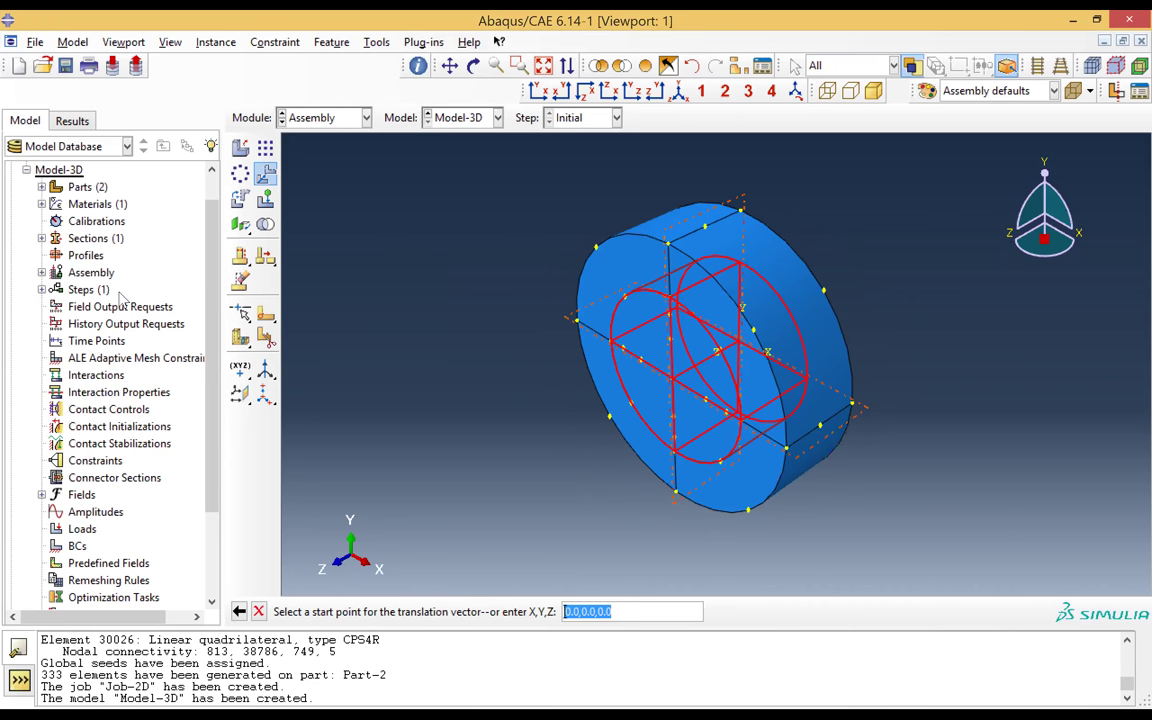
click(473, 65)
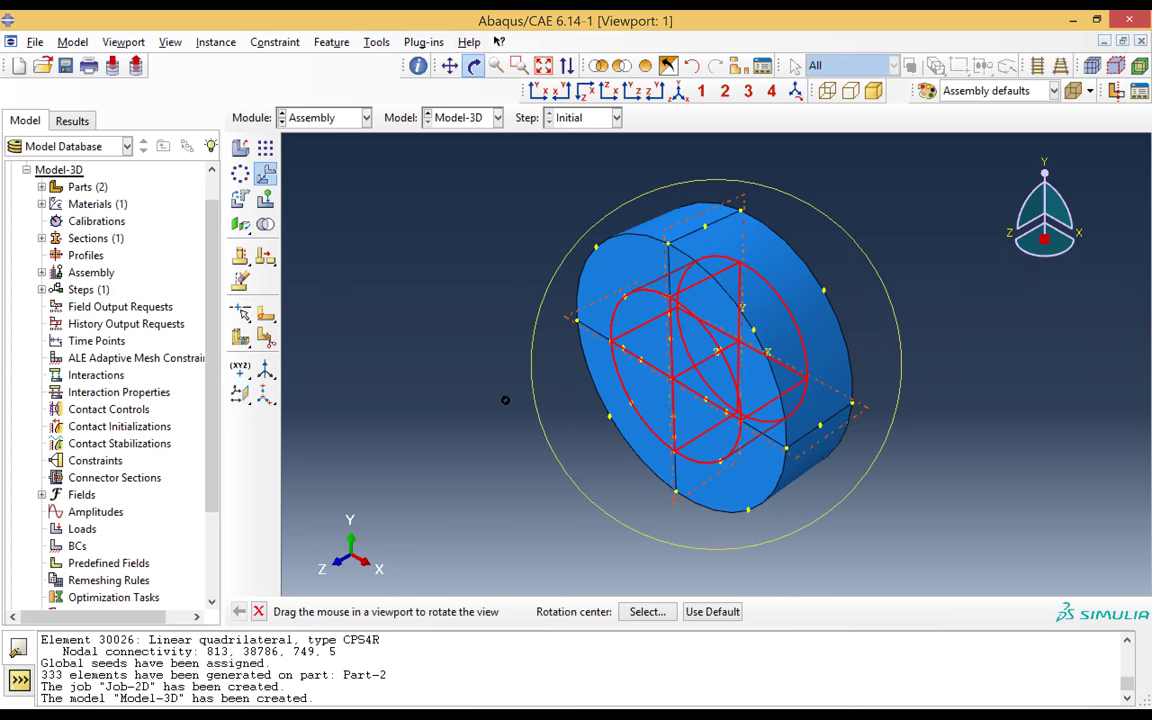
drag(568, 393, 710, 384)
drag(891, 377, 943, 346)
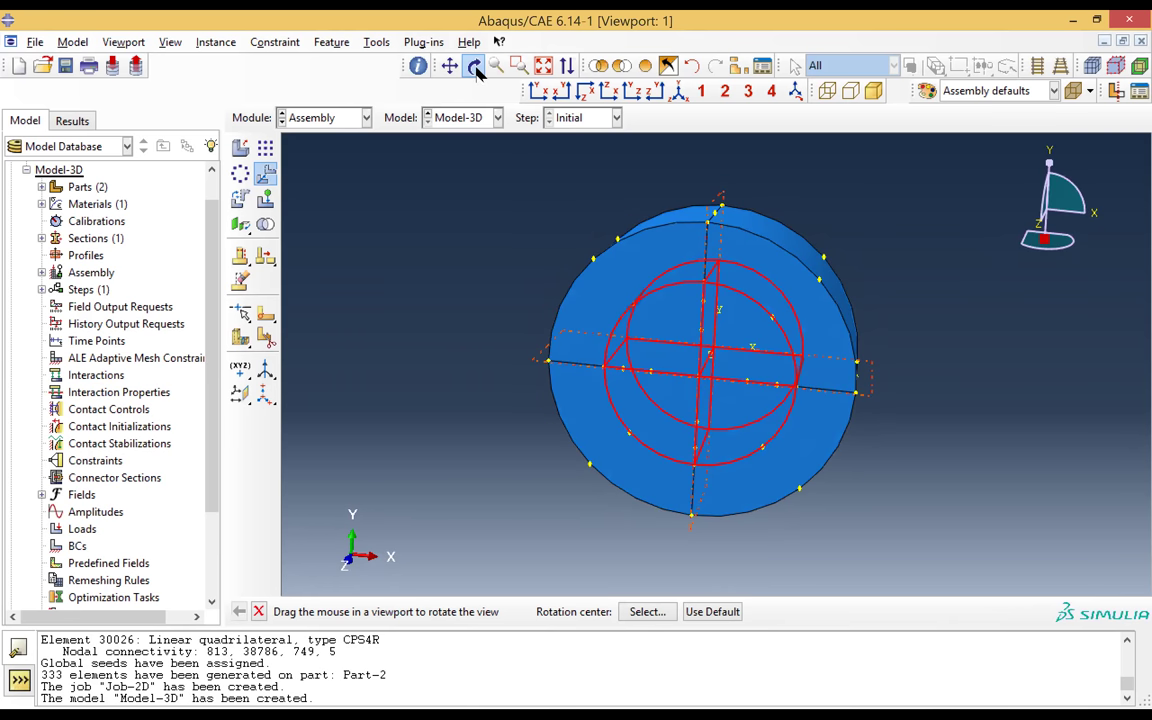
middle_click(697, 517)
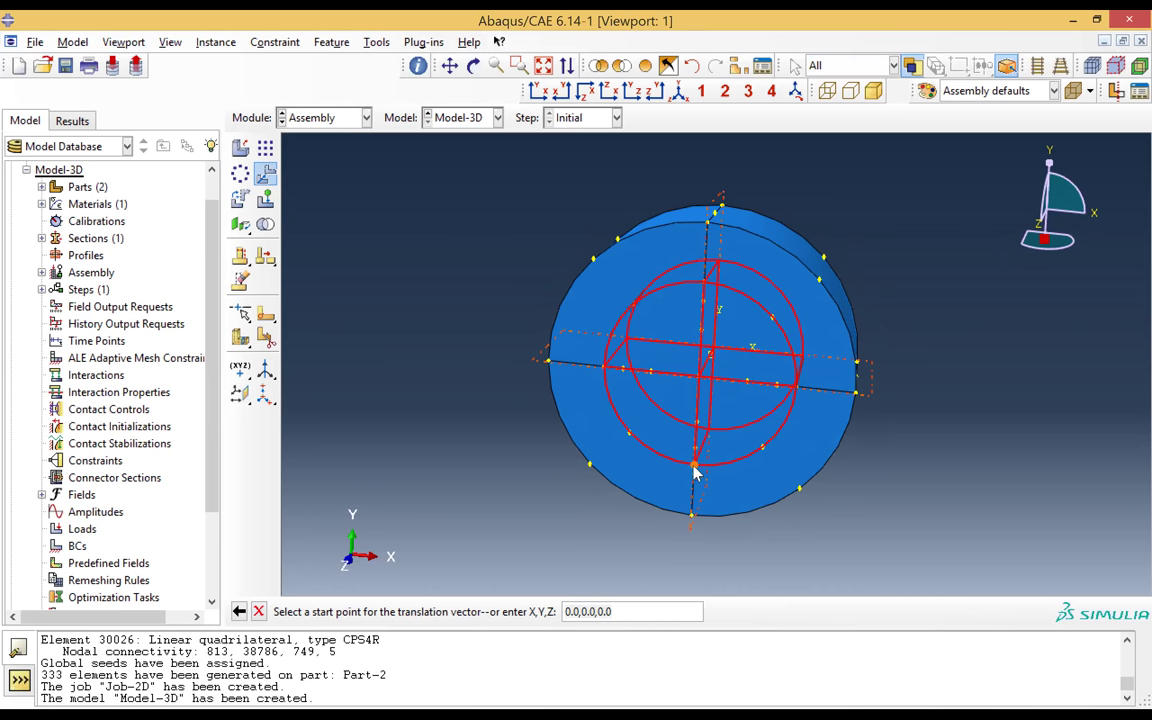
click(695, 466)
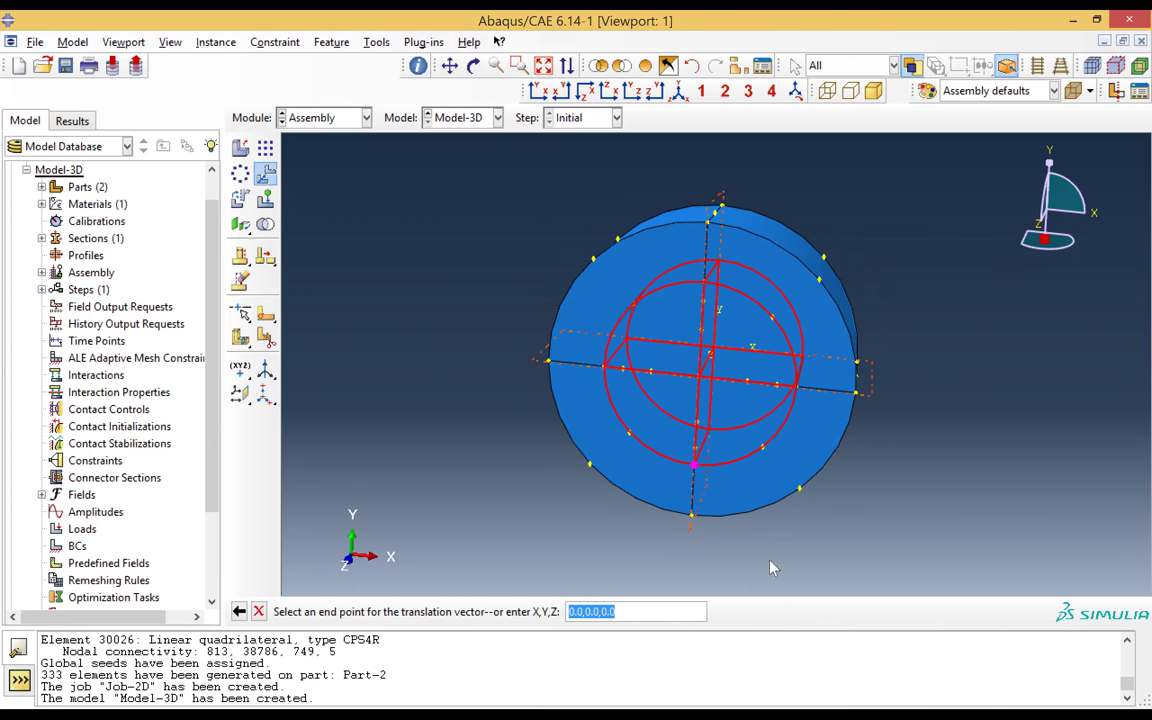
click(708, 228)
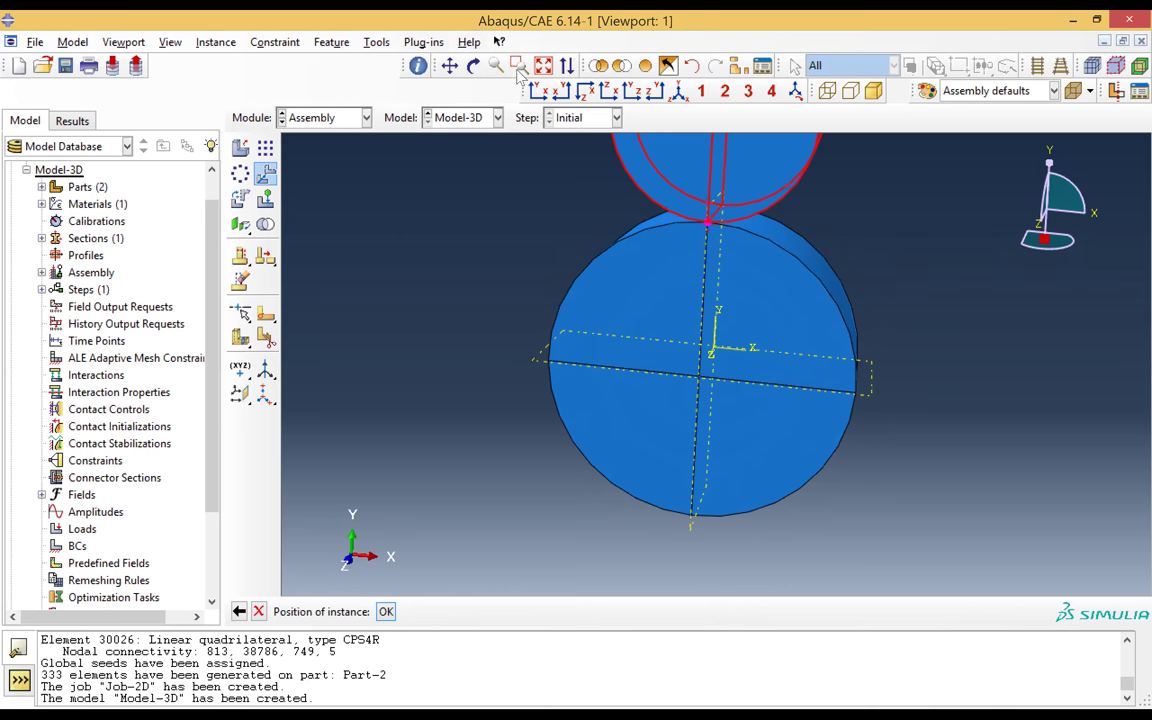
click(541, 66)
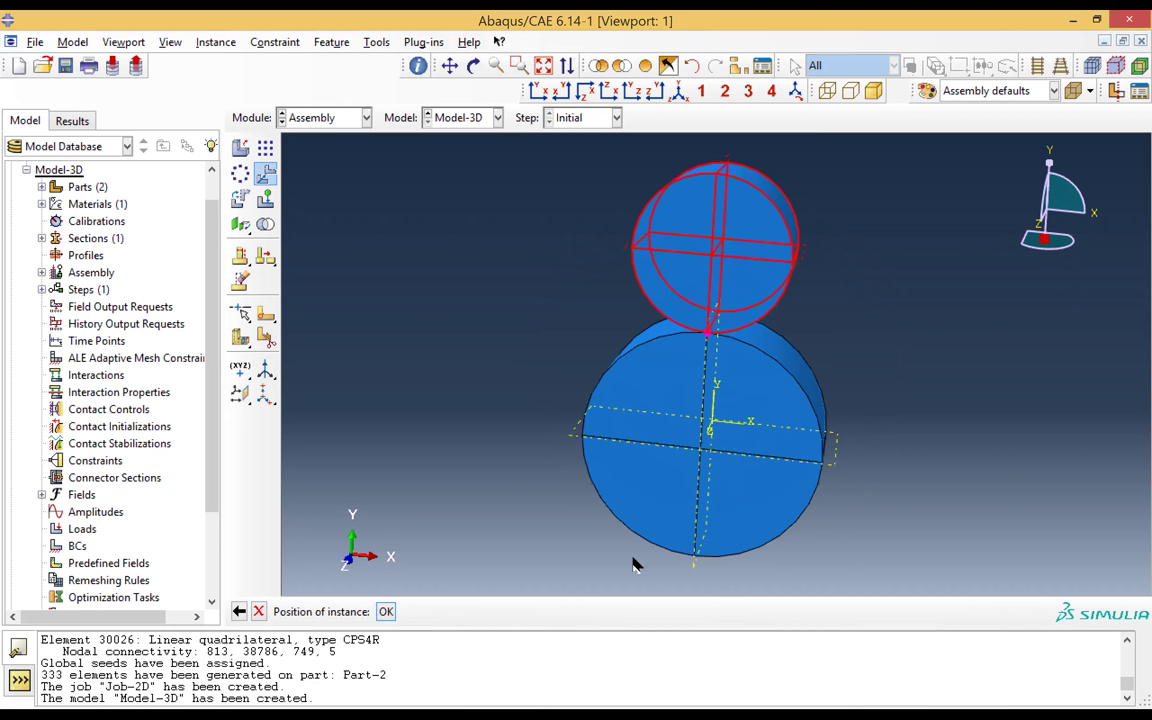
click(386, 611)
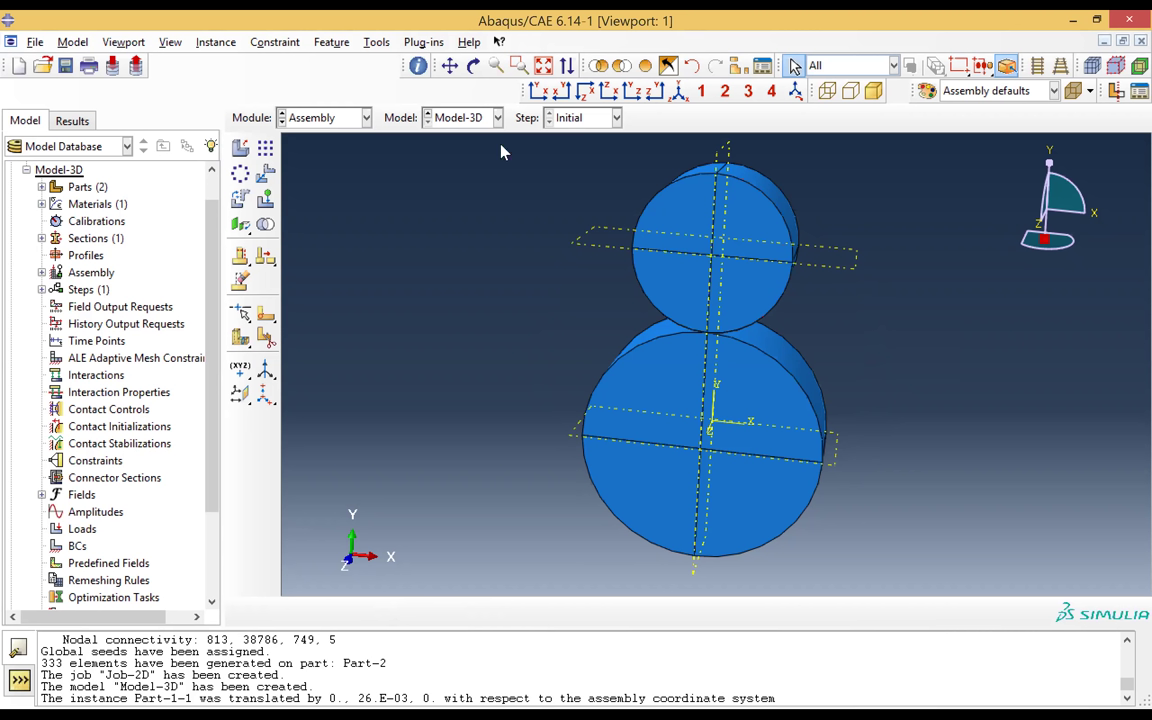
- In the Step module, create a Static, General step after Initial with Nlgeom on and an initial increment size of 0.01
click(310, 118)
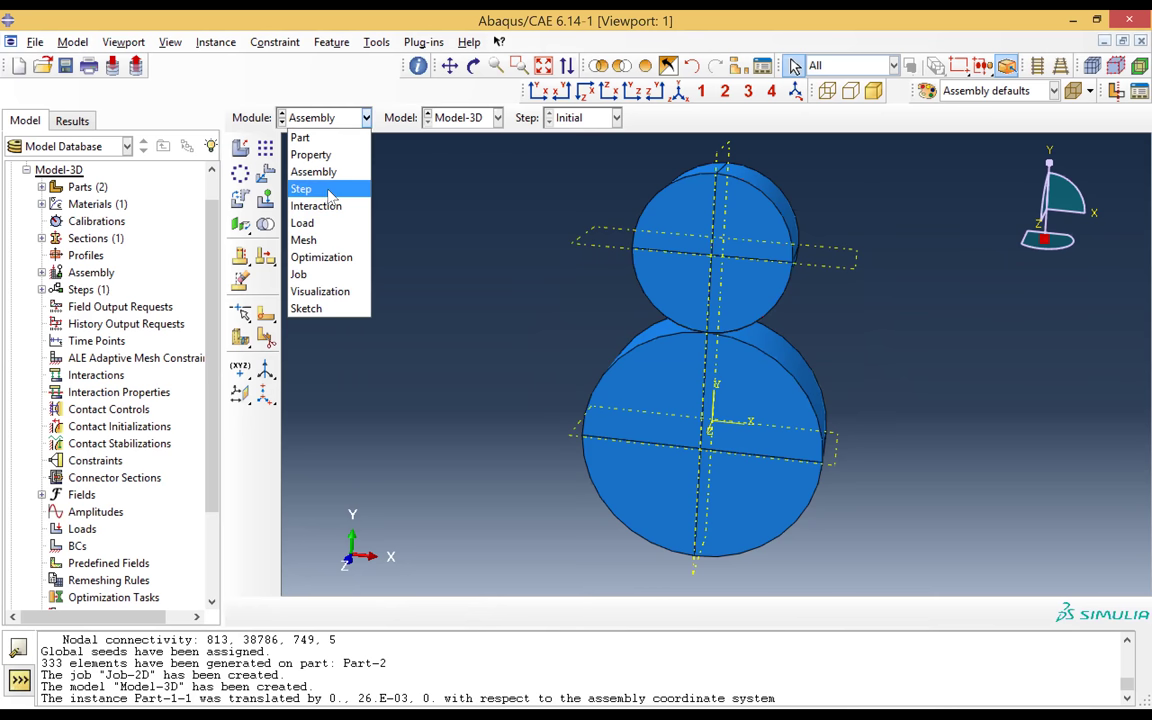
click(329, 192)
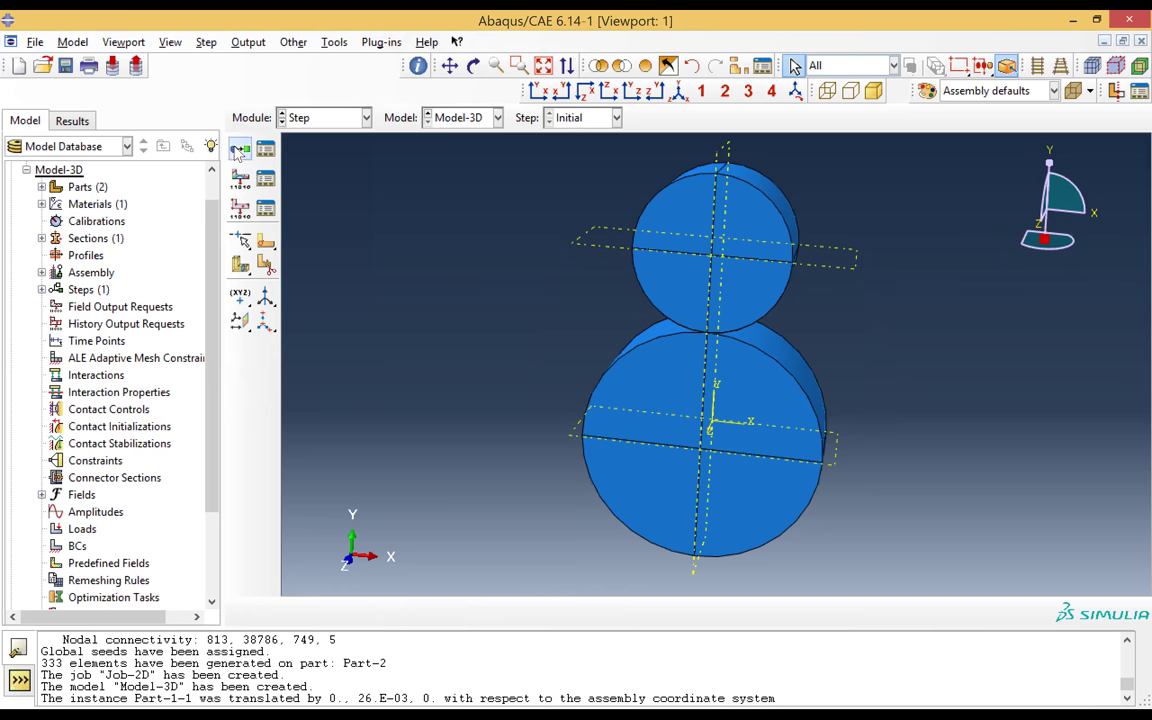
click(240, 149)
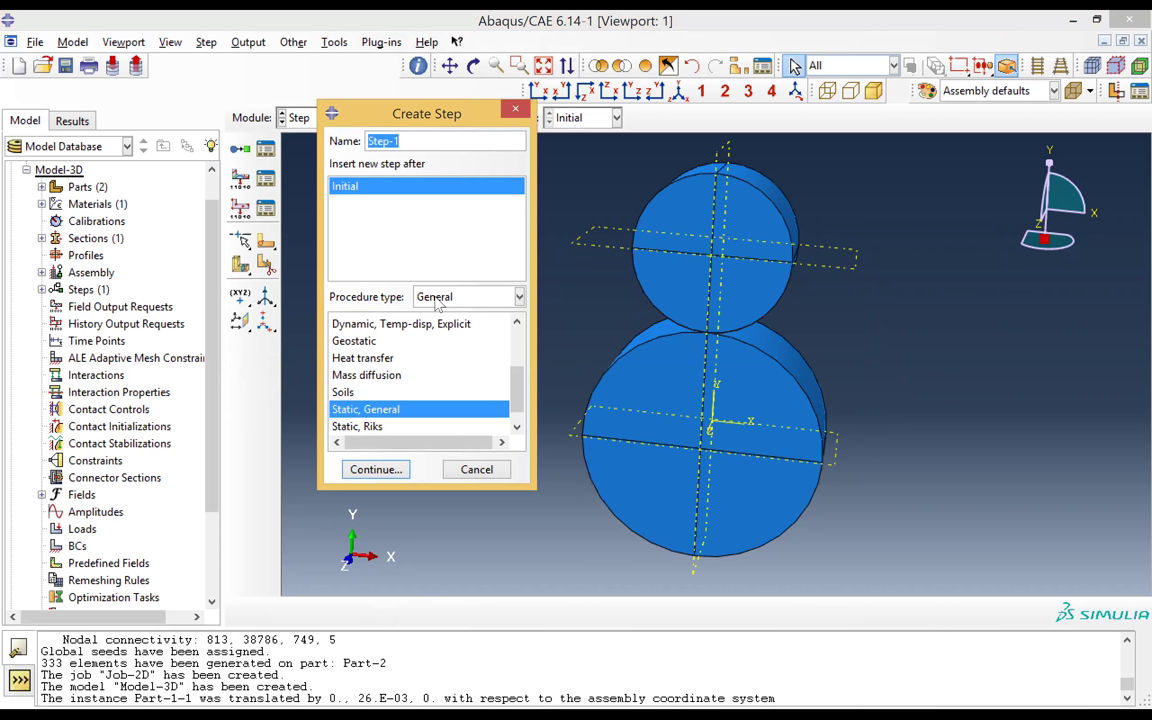
click(383, 475)
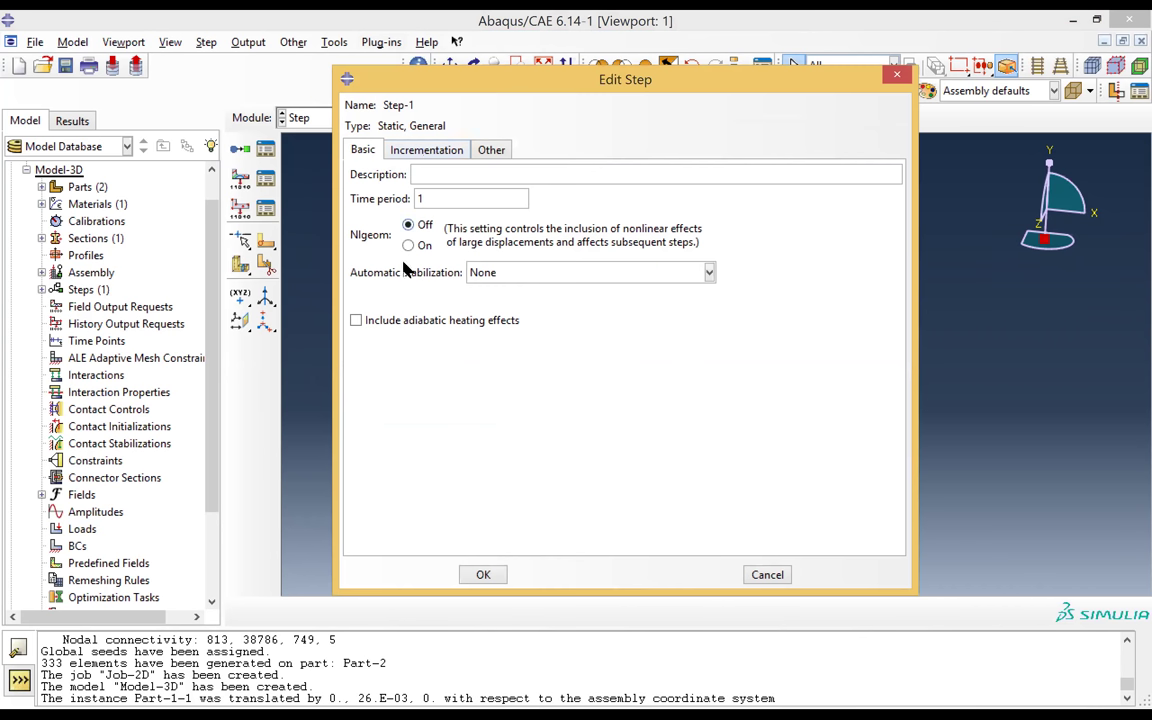
click(409, 246)
click(404, 149)
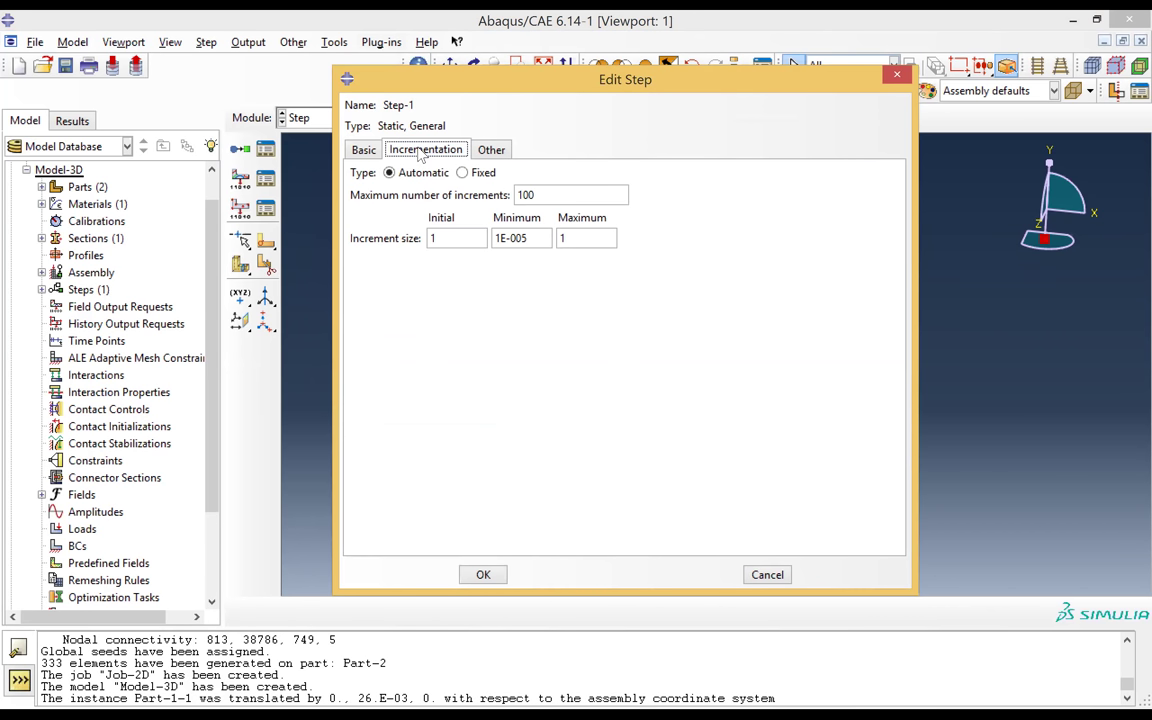
drag(447, 241, 413, 240)
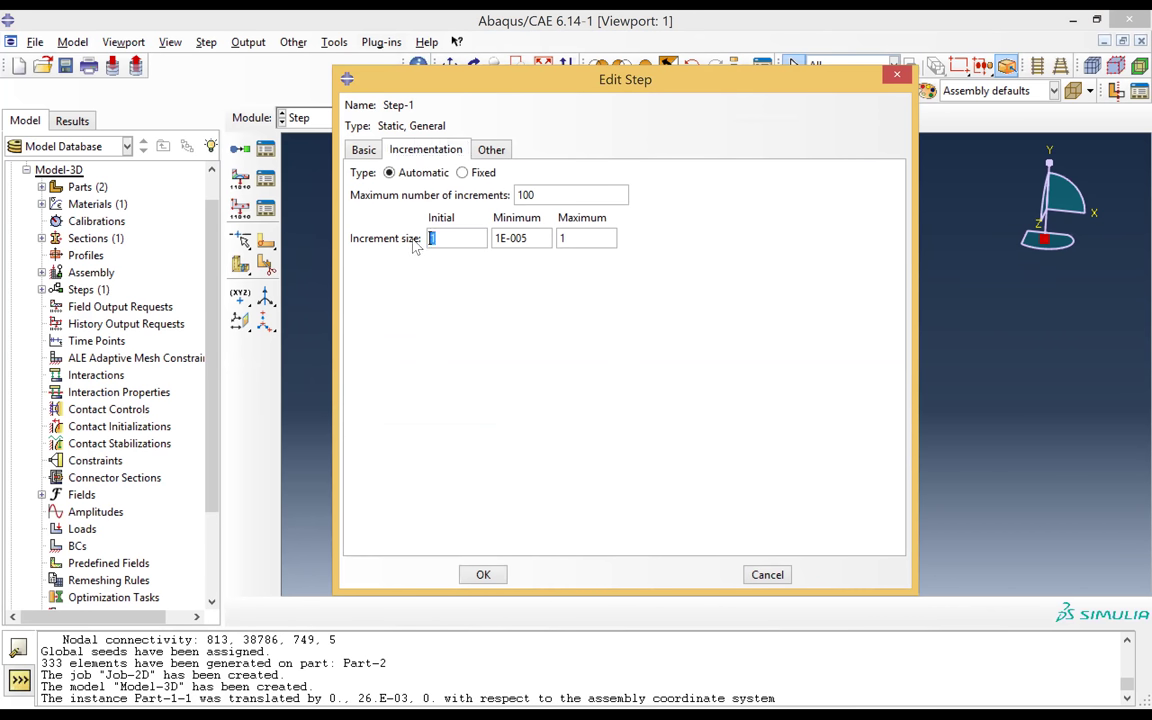
text(0.01)
click(483, 576)
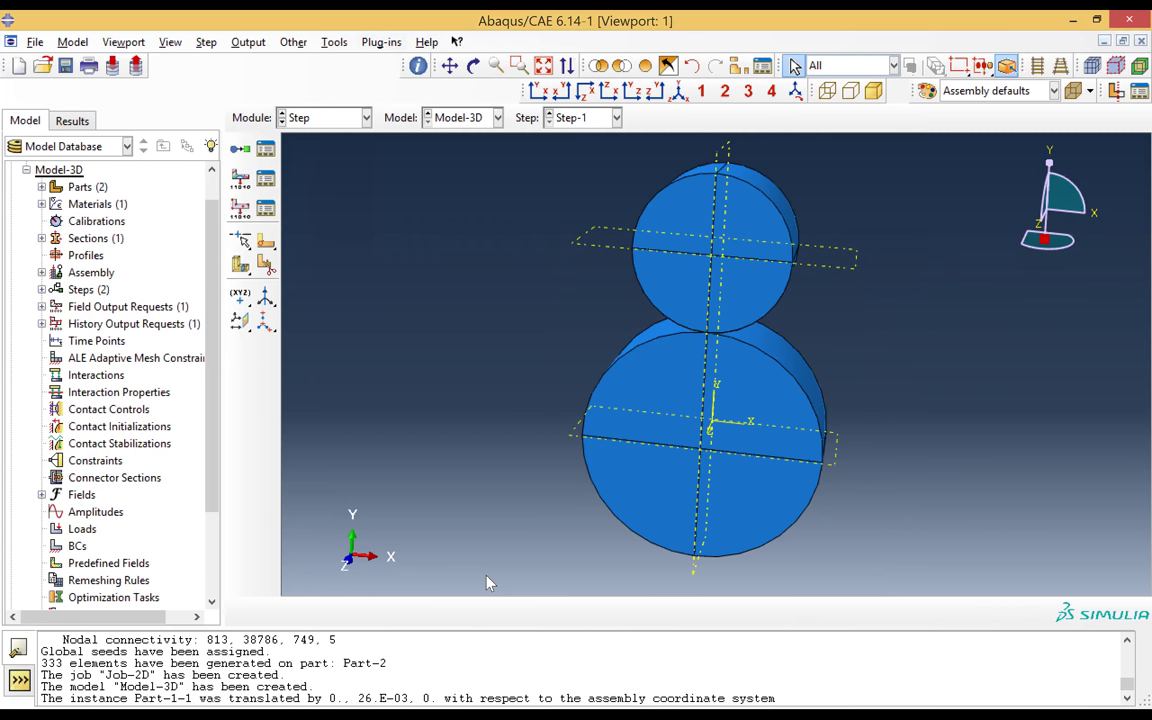
- In the Interaction module, create a Contact-type interaction property named Contact
click(309, 120)
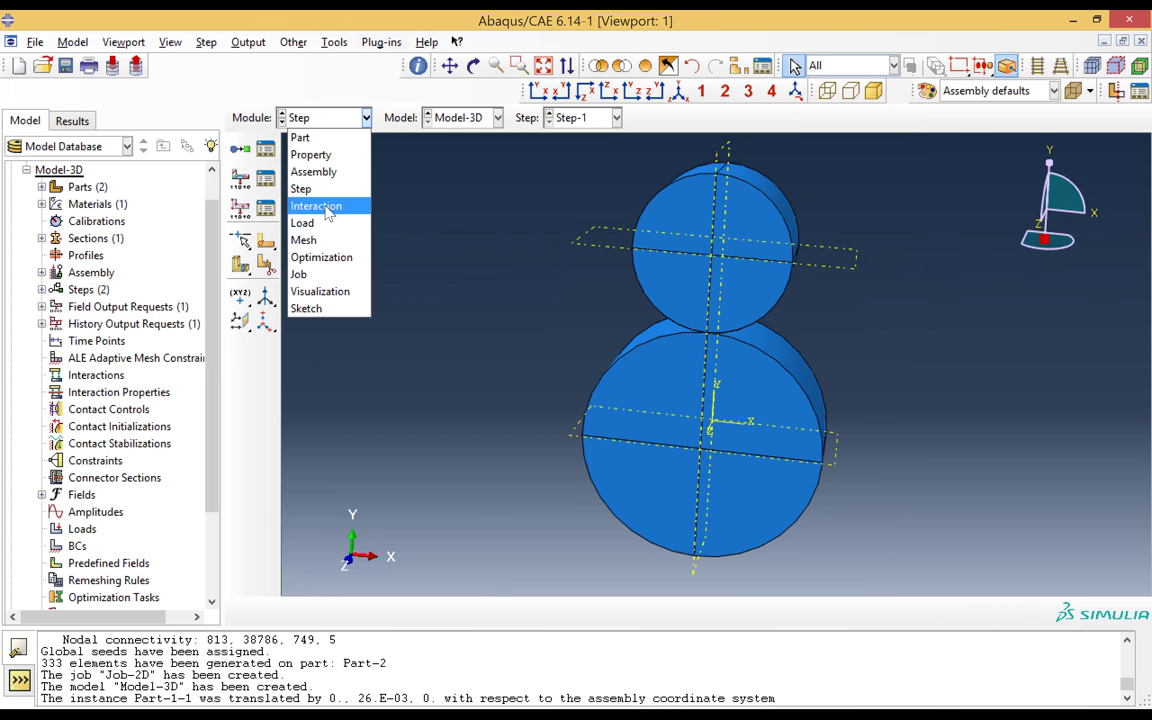
click(317, 206)
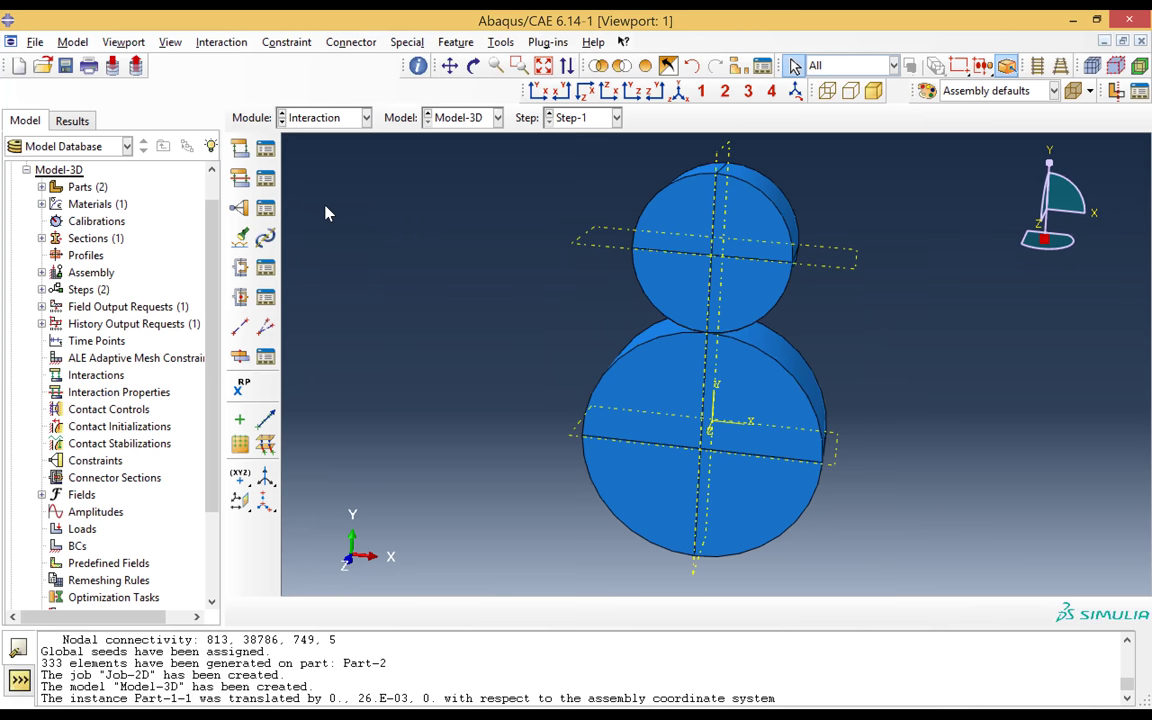
click(244, 182)
drag(97, 216, 35, 222)
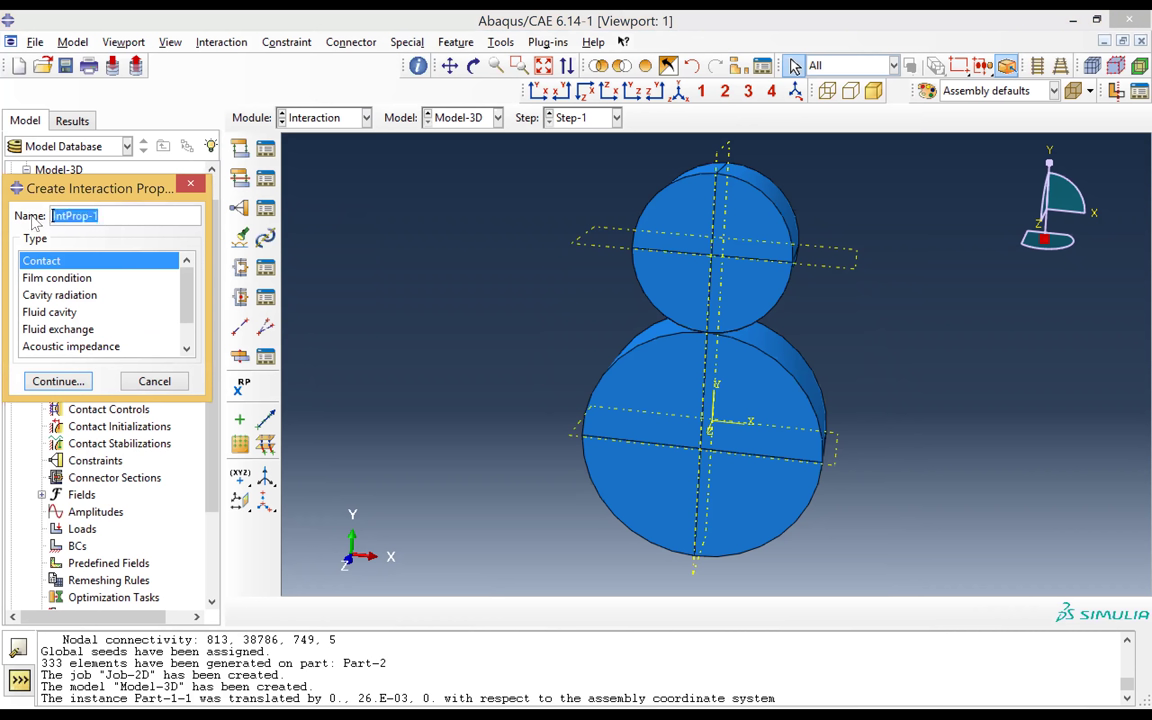
text(Contact)
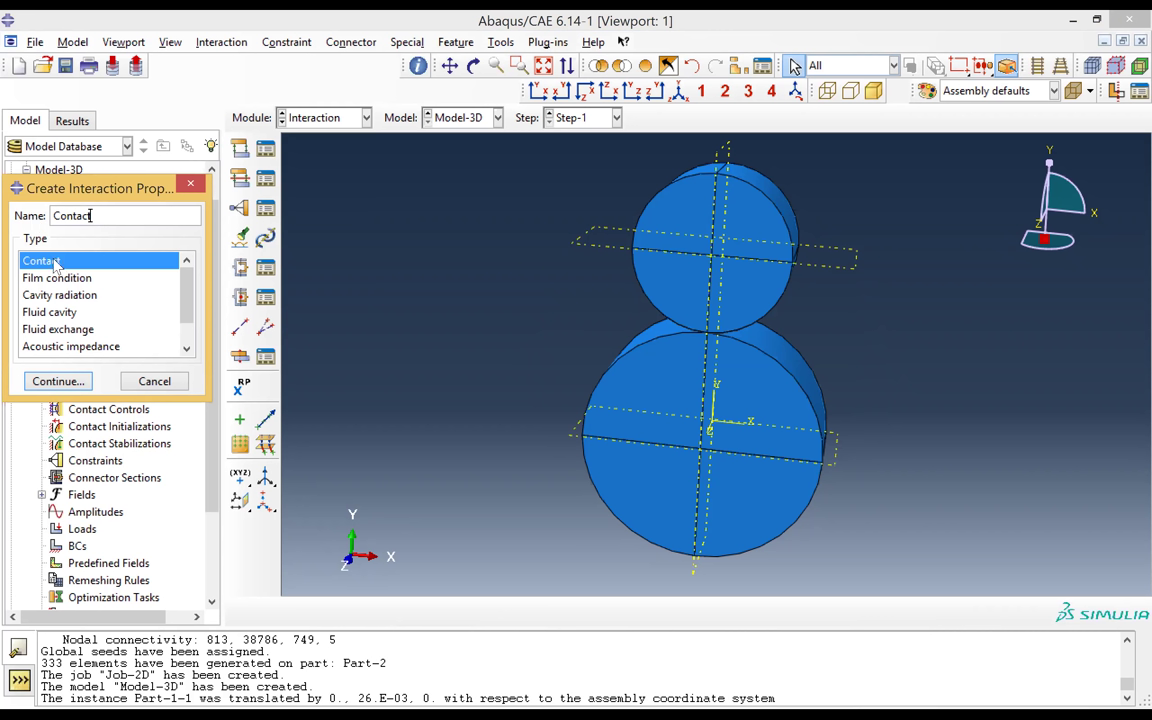
click(58, 382)
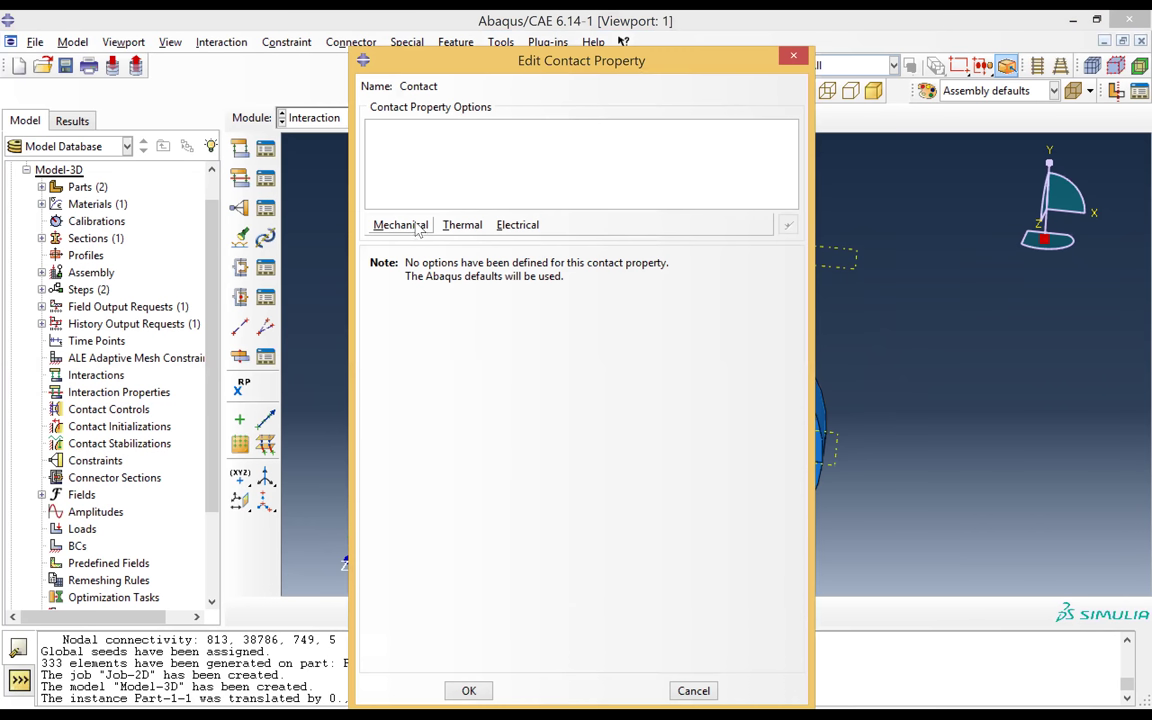
- Add tangential behavior to the contact property with the Penalty friction formulation and a friction coefficient of 0.2
click(417, 228)
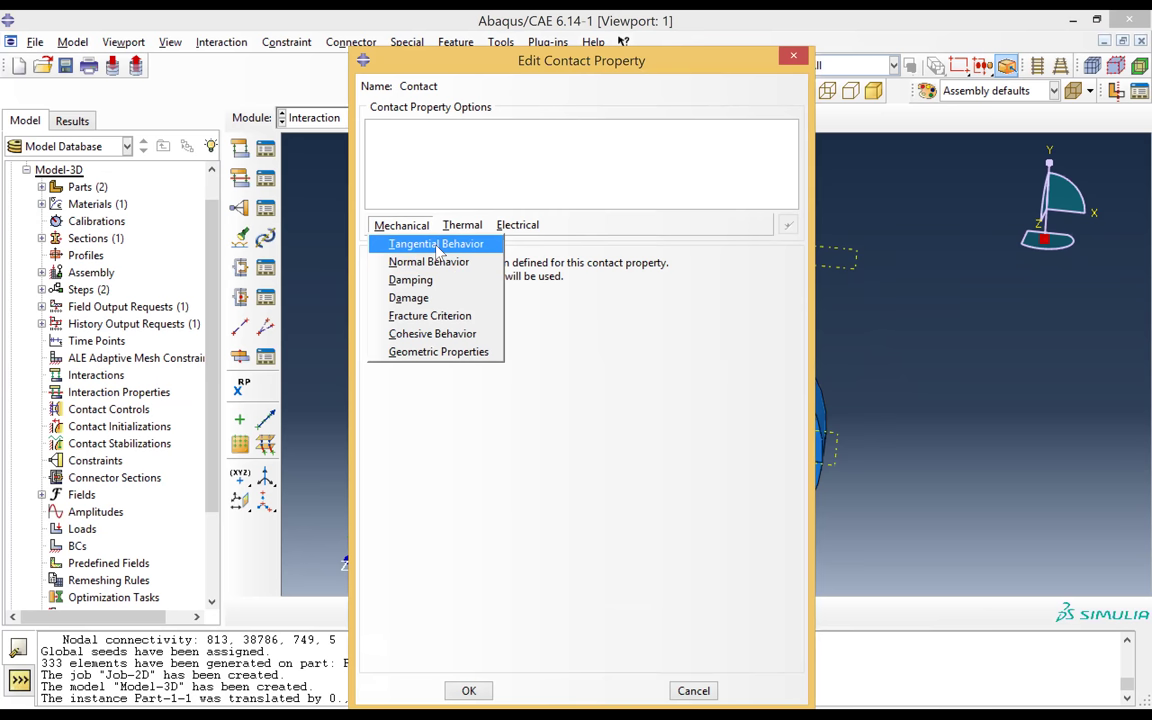
click(425, 244)
click(503, 283)
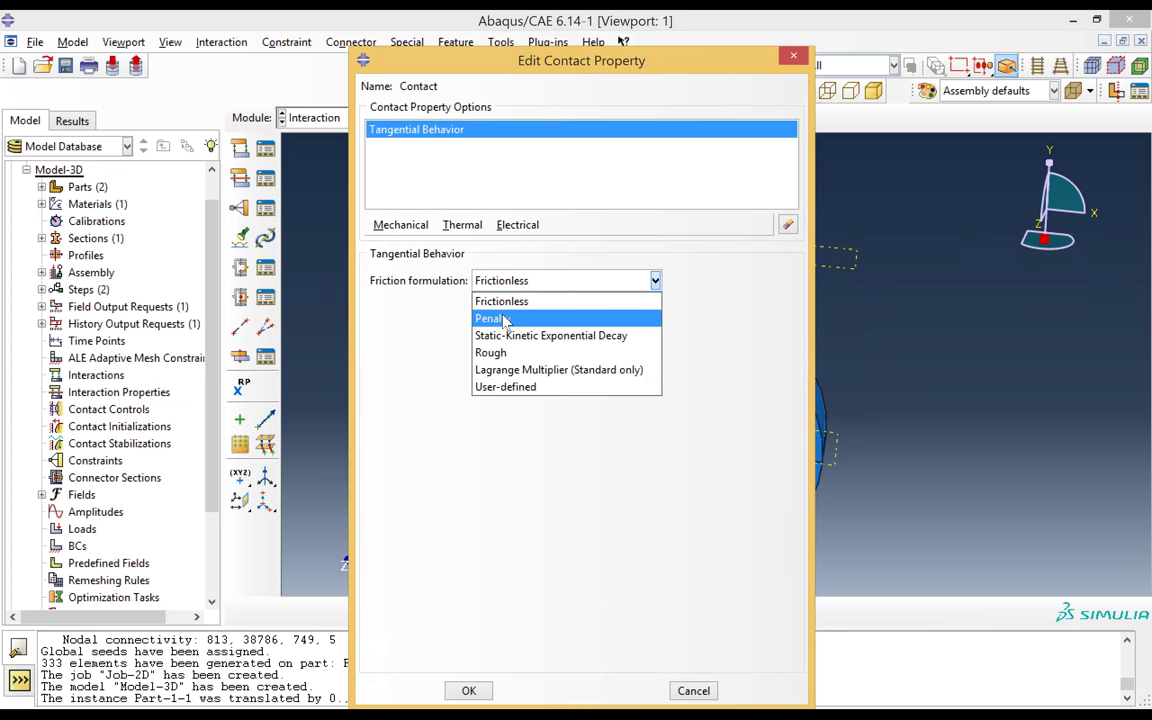
click(505, 318)
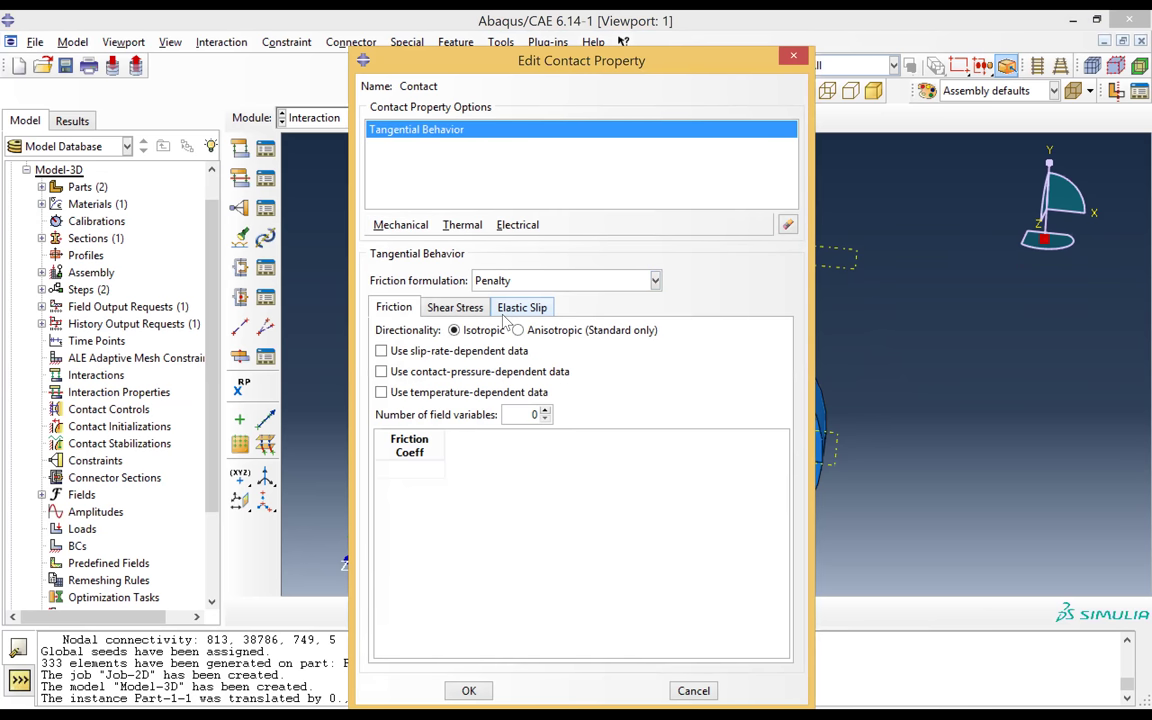
click(417, 466)
text(0.2)
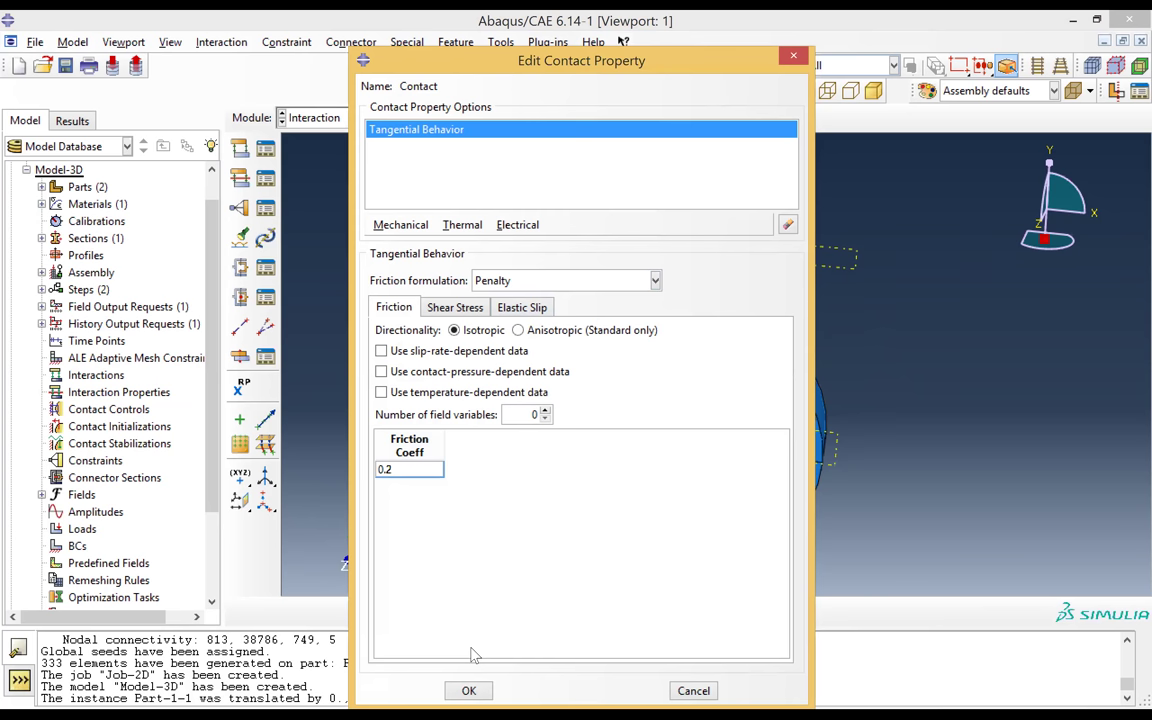
click(468, 690)
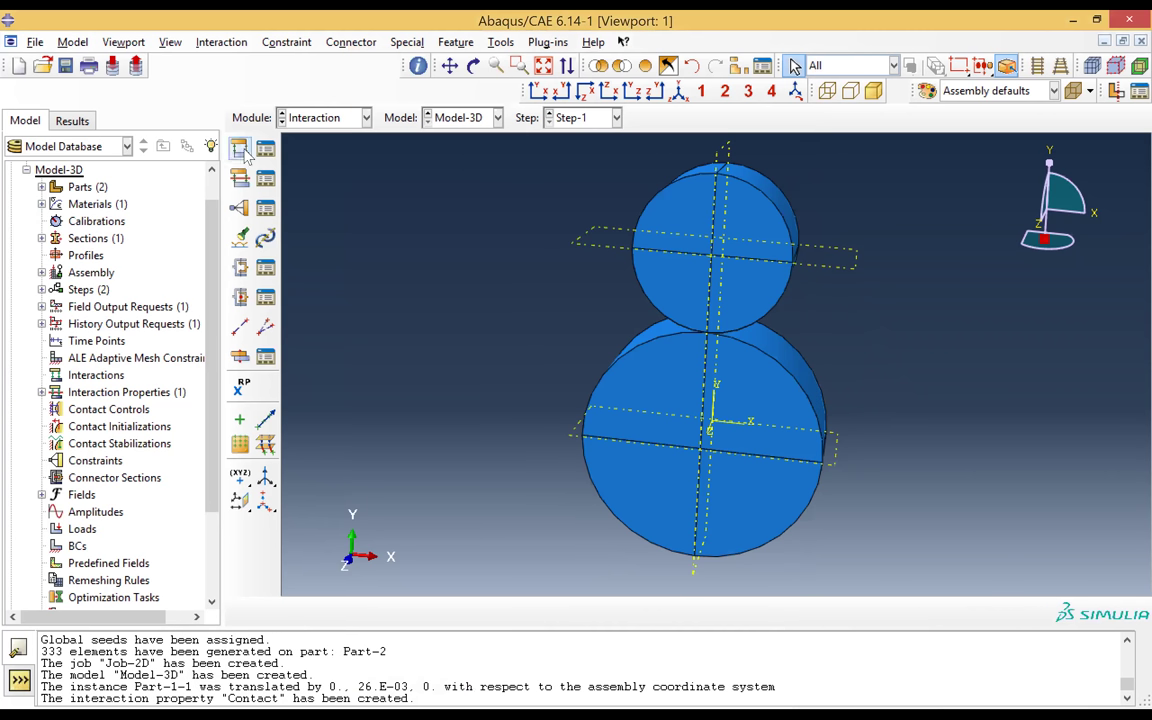
- Start a Surface-to-surface contact (Standard) interaction named Contact in the Initial step
click(244, 152)
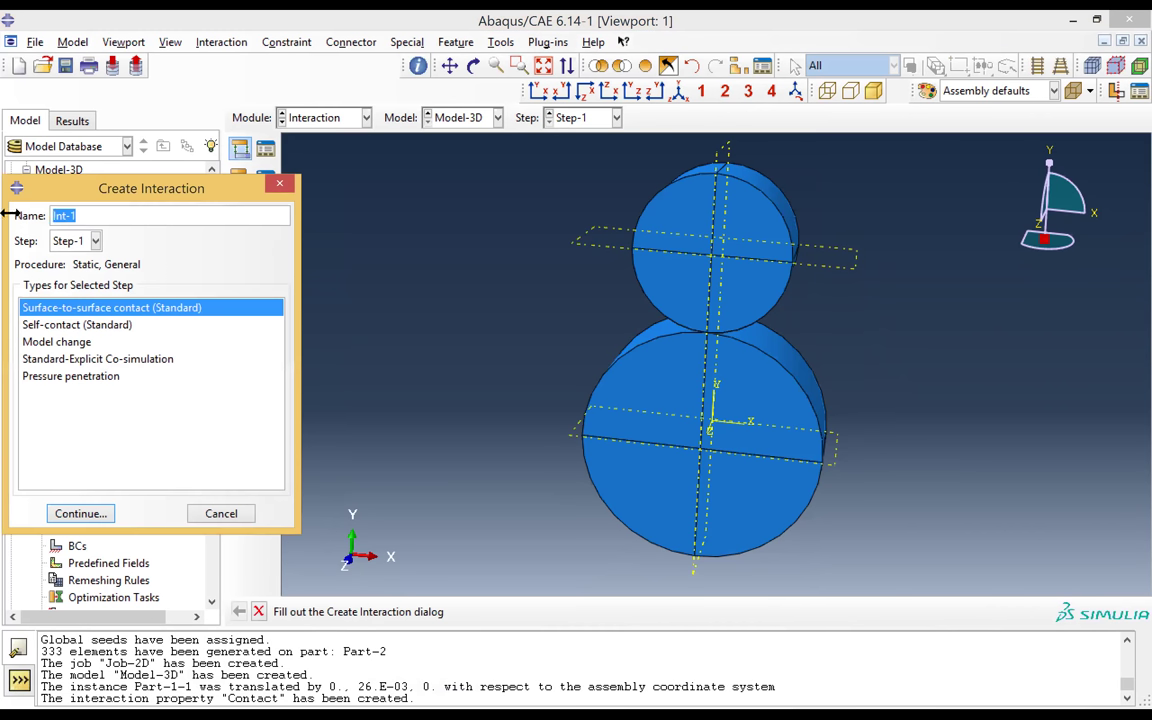
text(Contact)
click(72, 242)
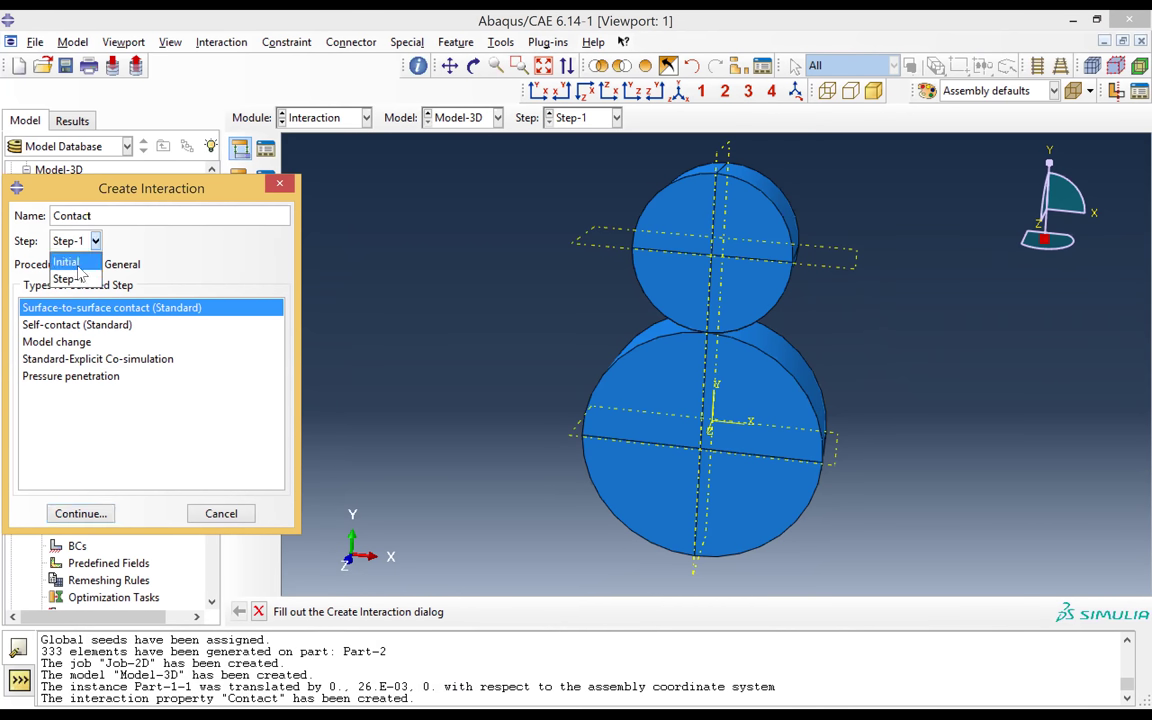
click(78, 264)
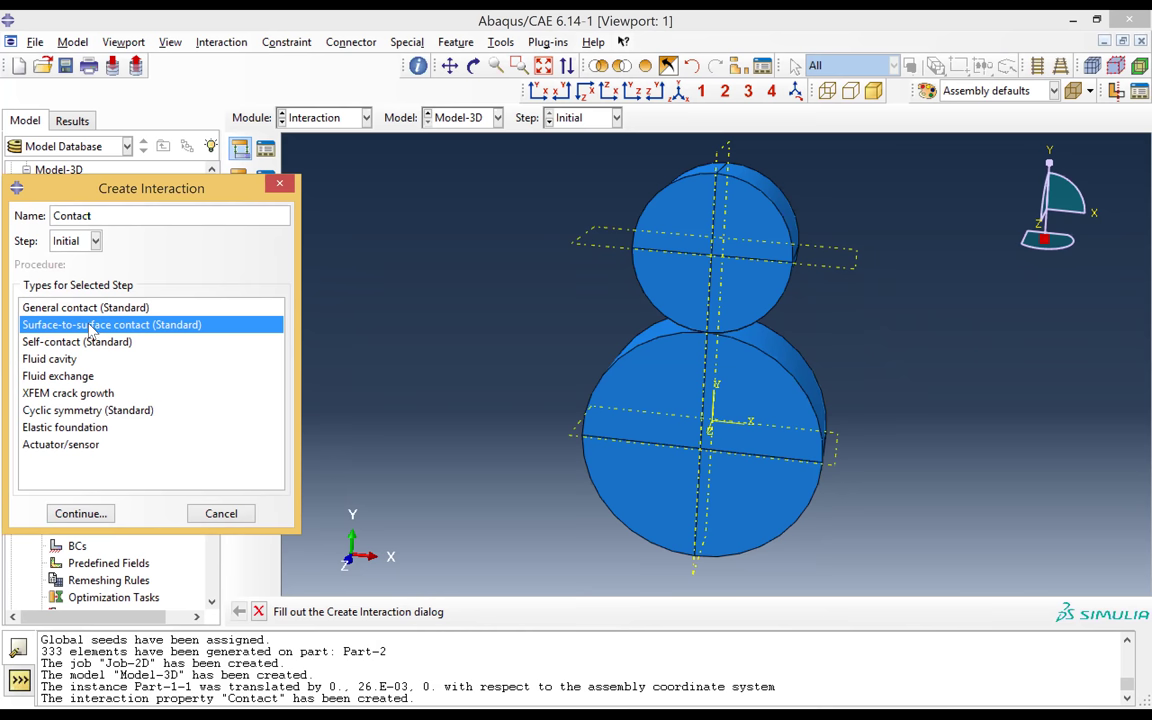
double_click(157, 328)
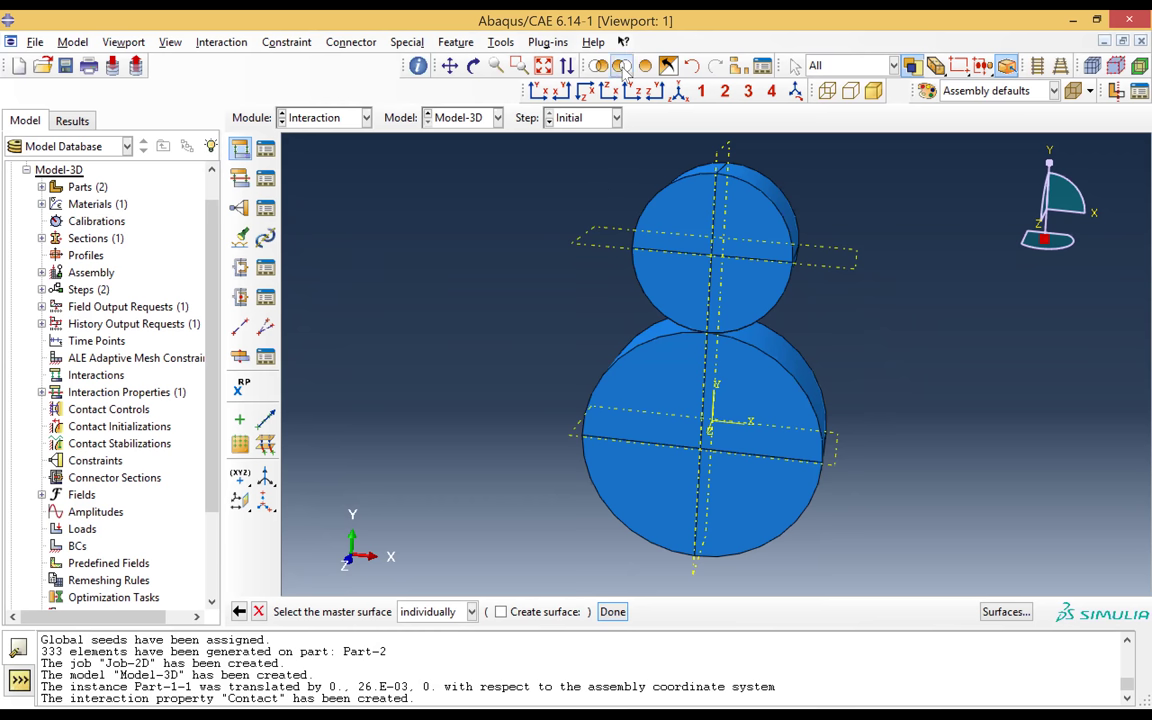
- Remove the larger lower cylinder instance from the display to expose the underside of the smaller cylinder
click(622, 67)
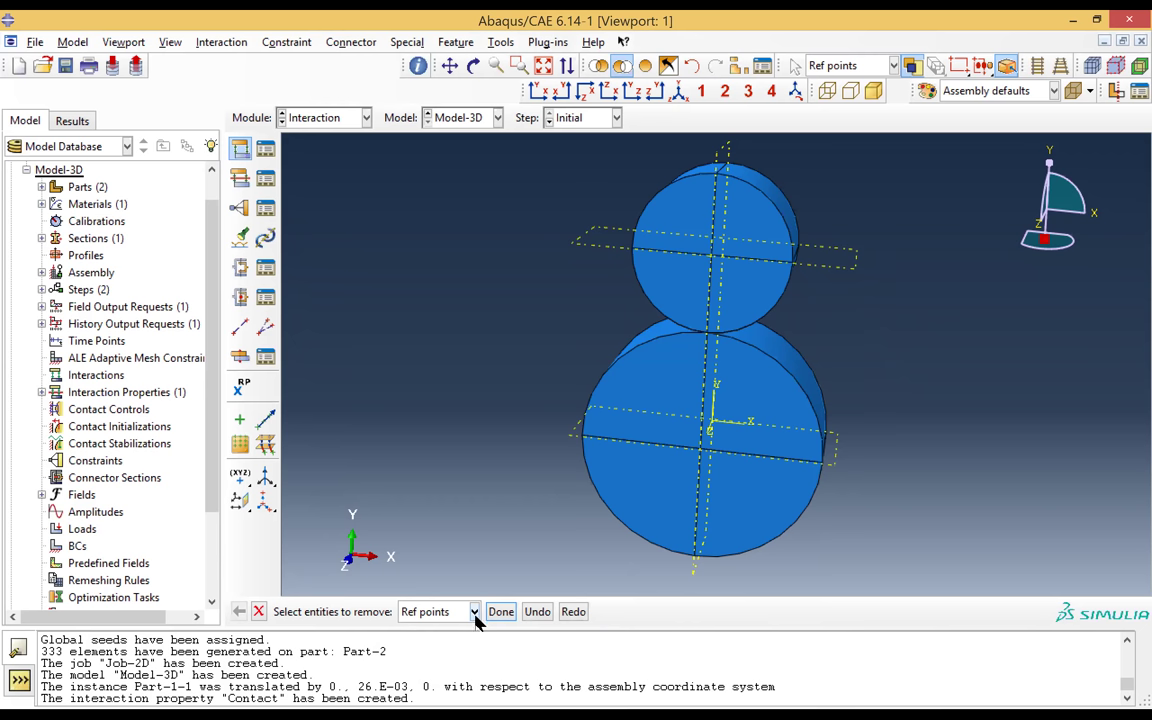
click(475, 617)
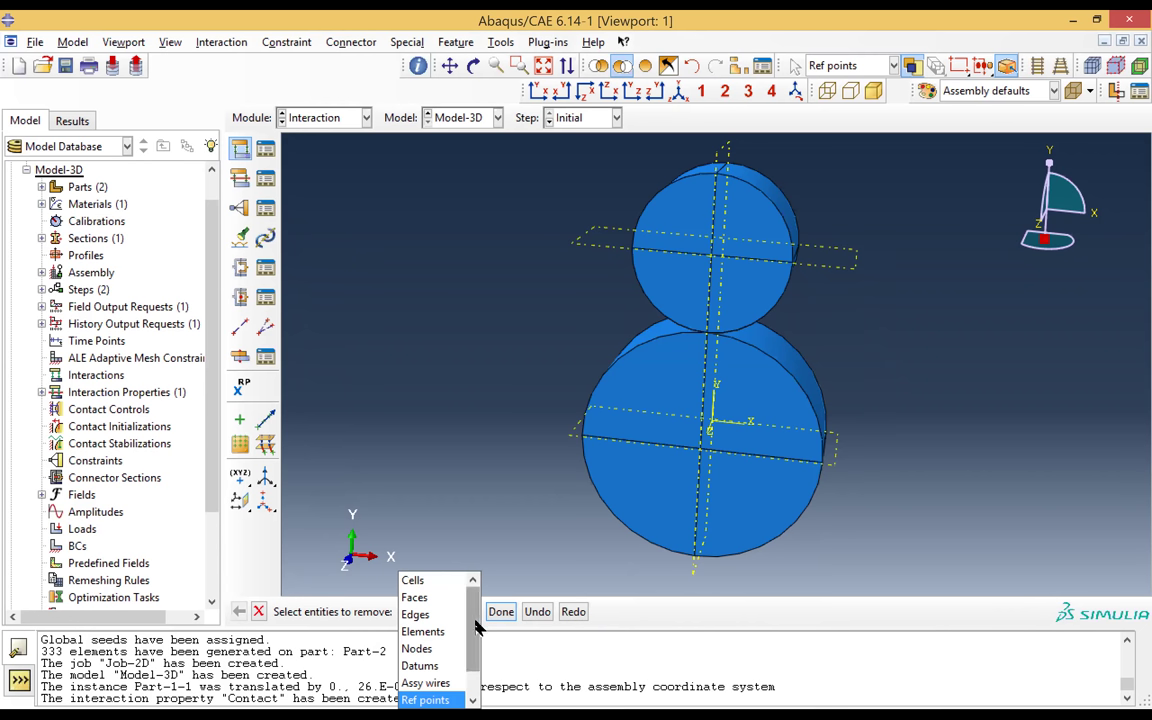
scroll(477, 627, down, 1)
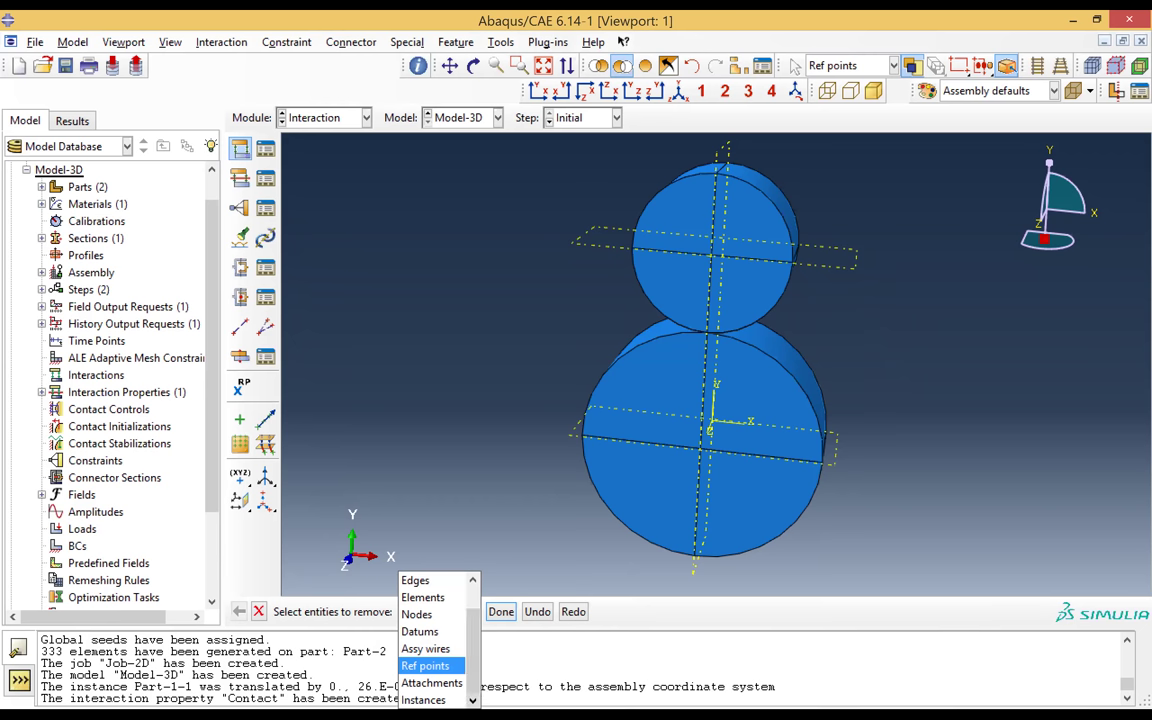
click(423, 699)
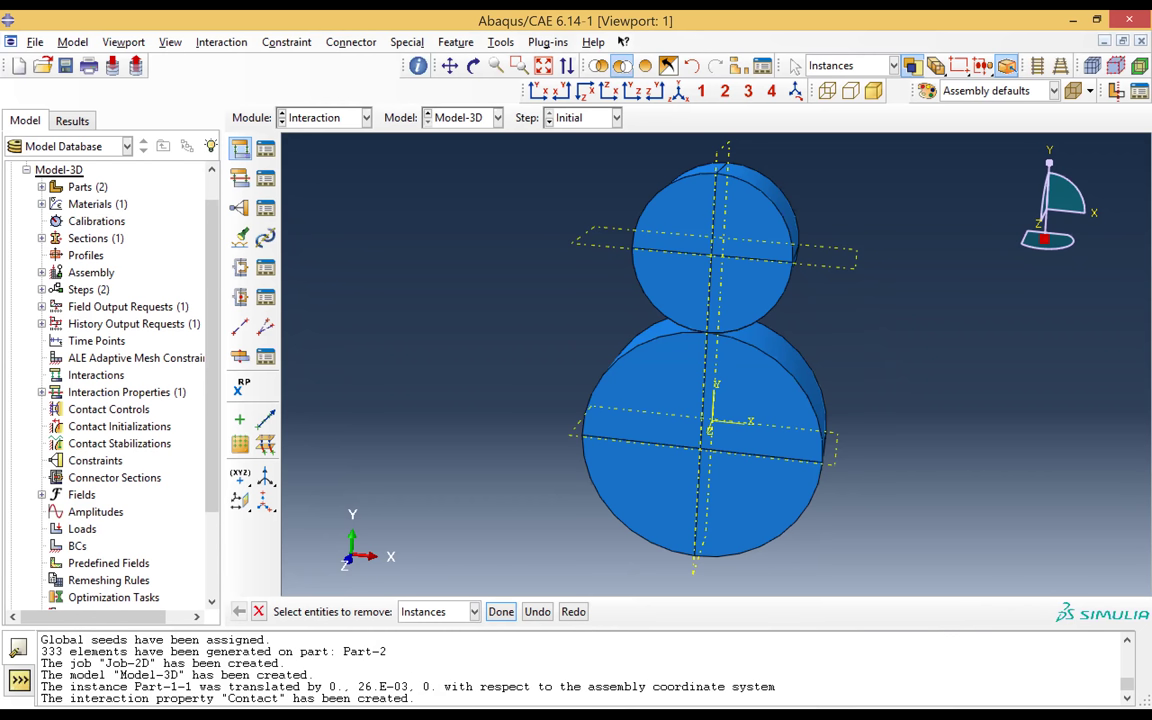
click(670, 398)
click(501, 611)
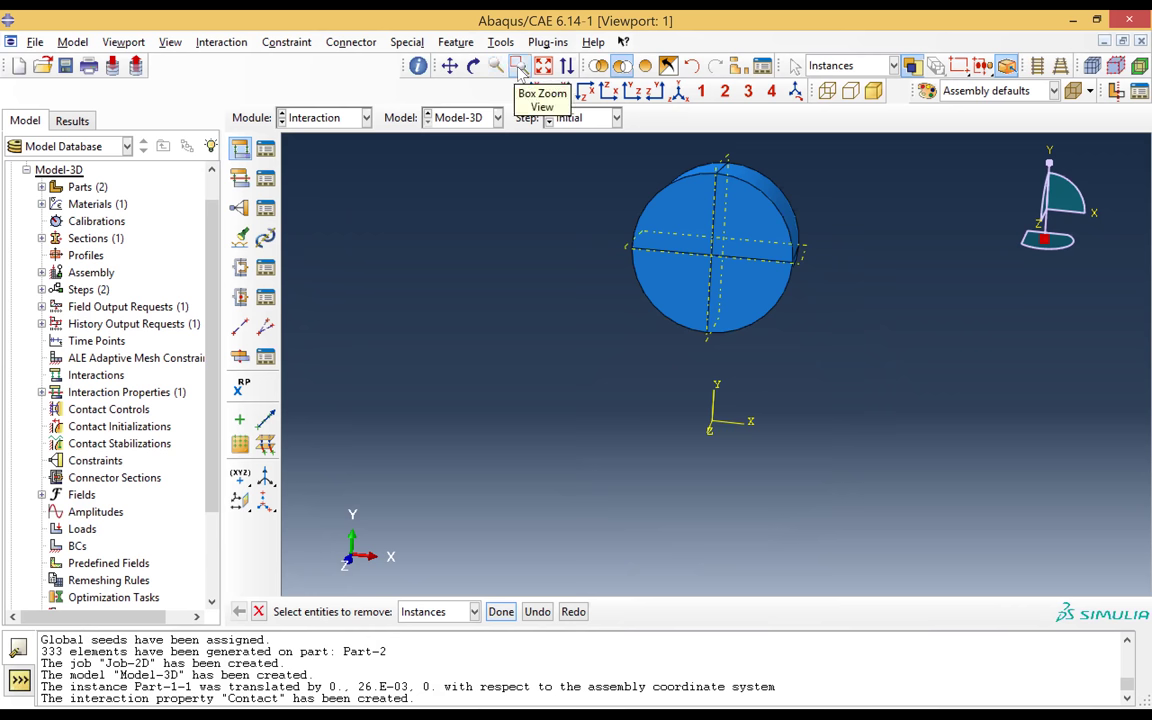
- Assign the two lower curved faces of the smaller cylinder as the master surface
ctrl+alt+drag(674, 311, 589, 206)
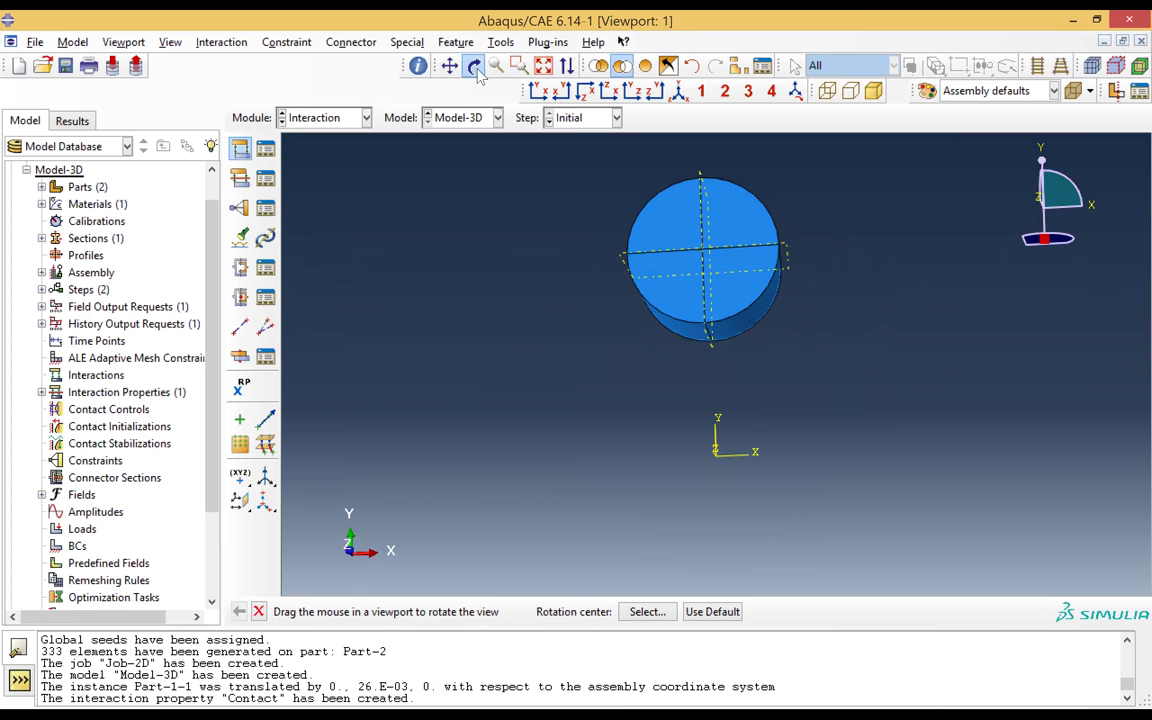
key(Delete)
click(684, 343)
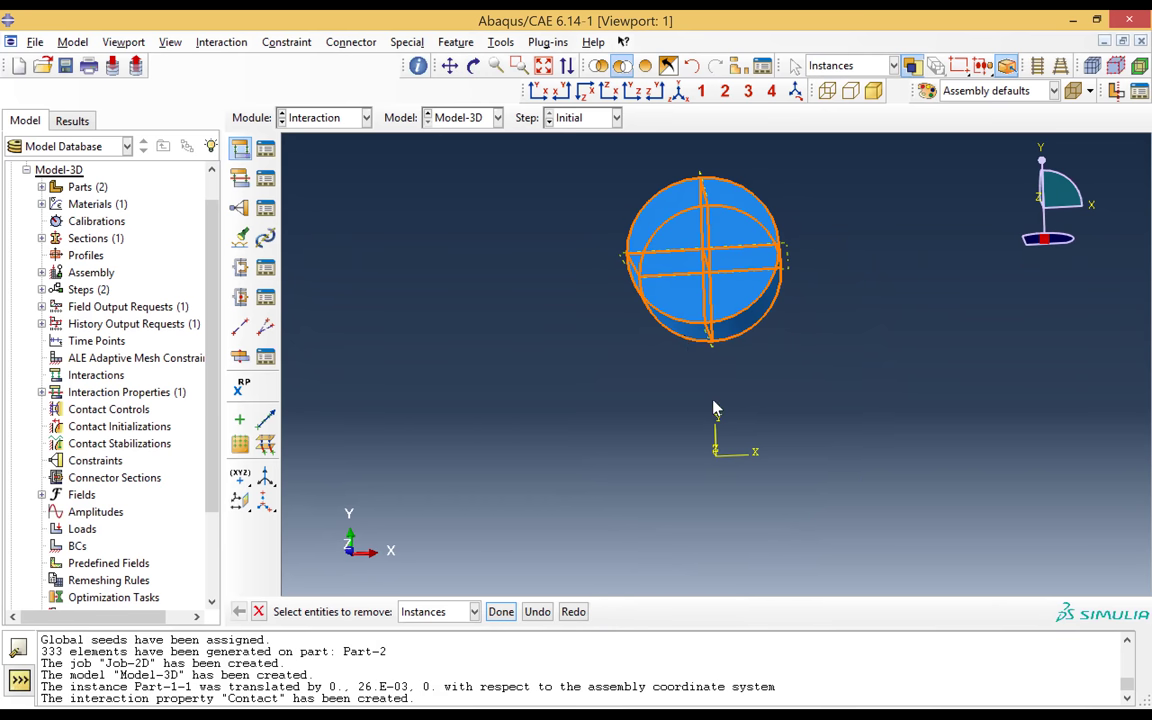
click(524, 293)
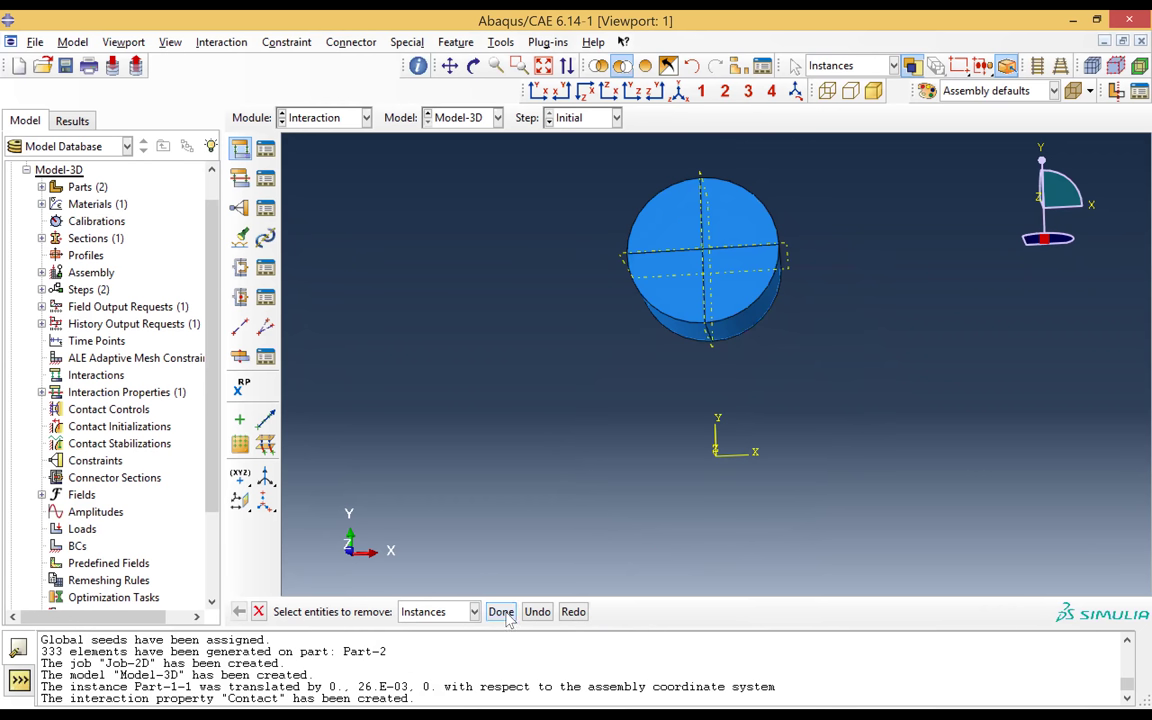
middle_click(460, 559)
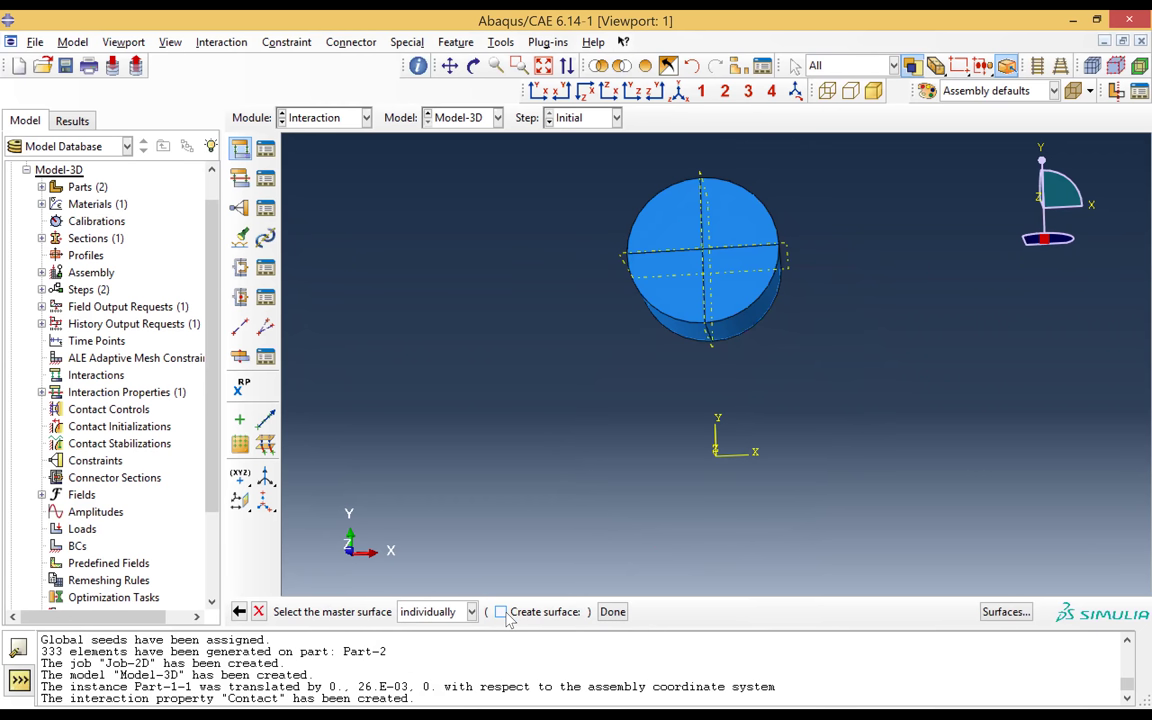
click(675, 338)
shift+click(730, 335)
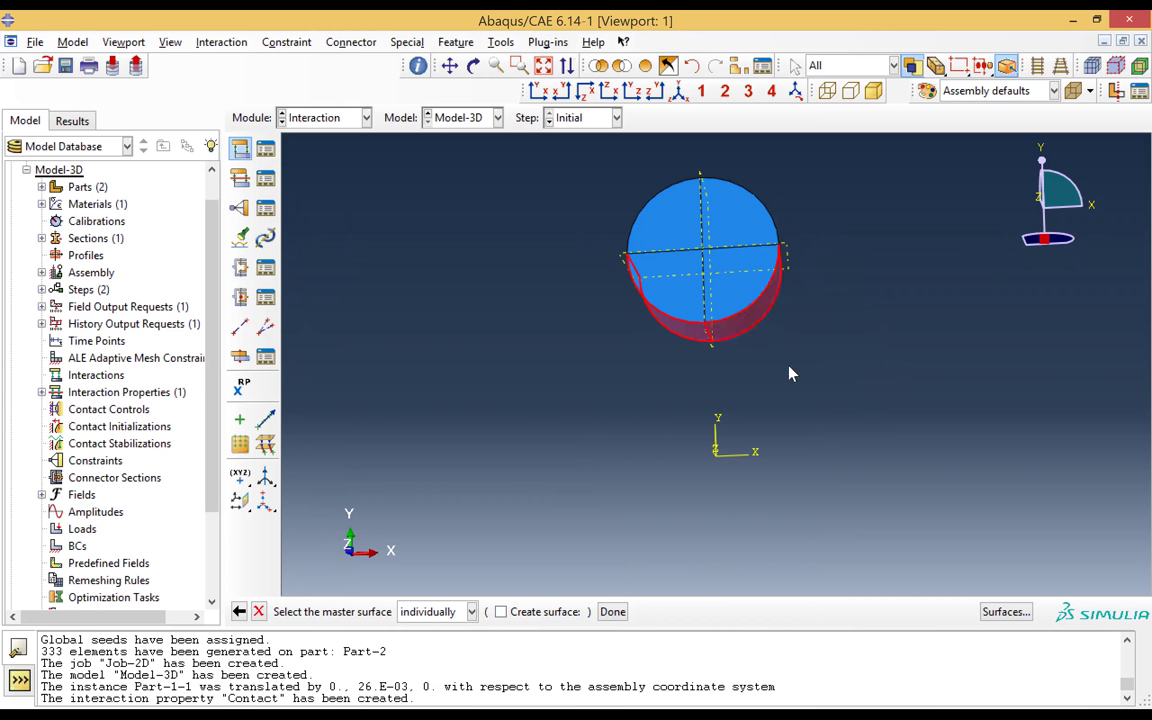
click(613, 612)
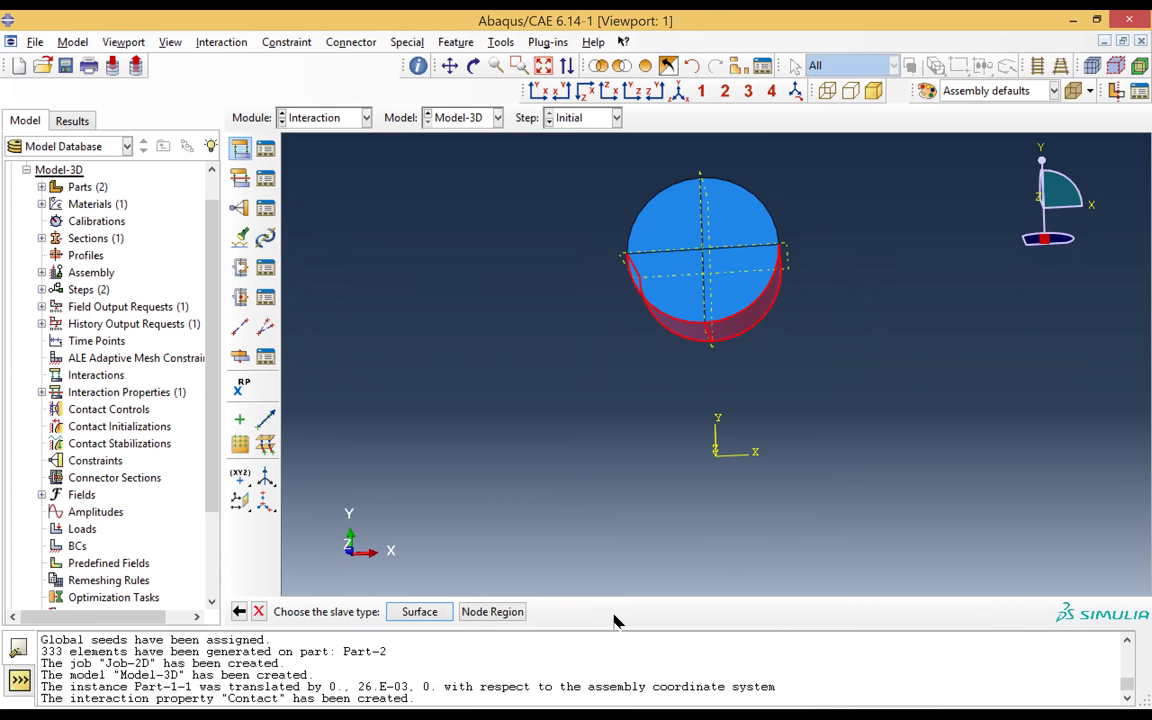
- Choose Surface as the slave type and hide the smaller cylinder instance so only the larger lower cylinder is displayed
click(420, 616)
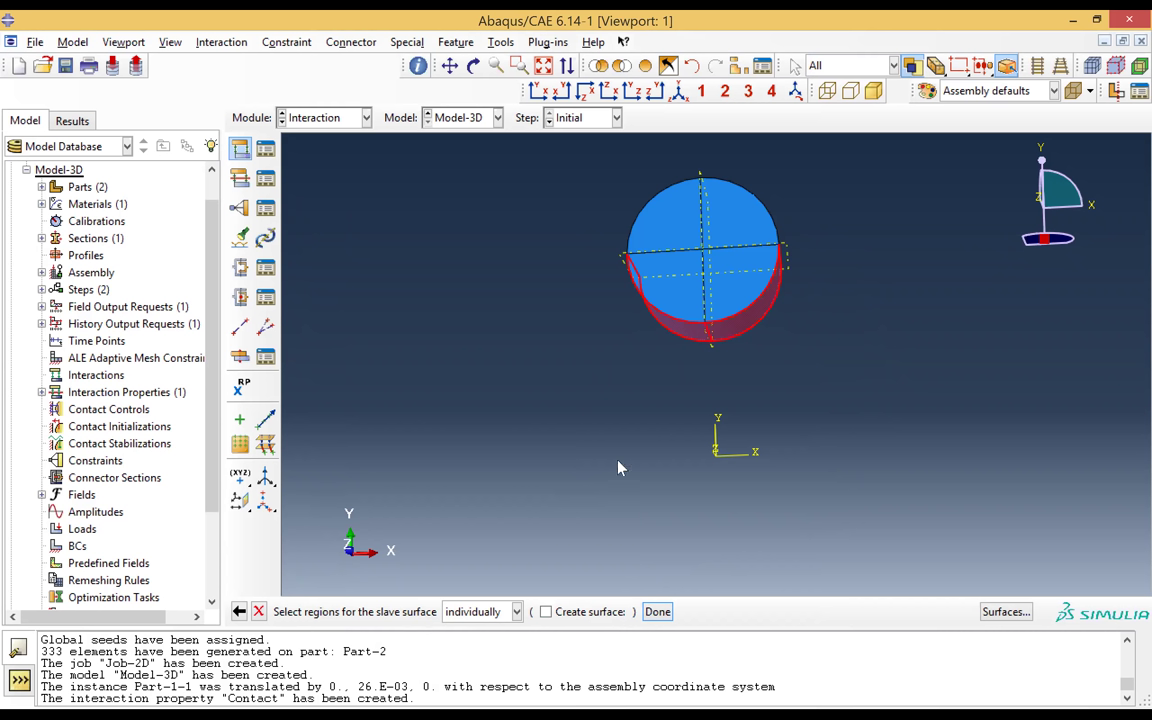
click(604, 66)
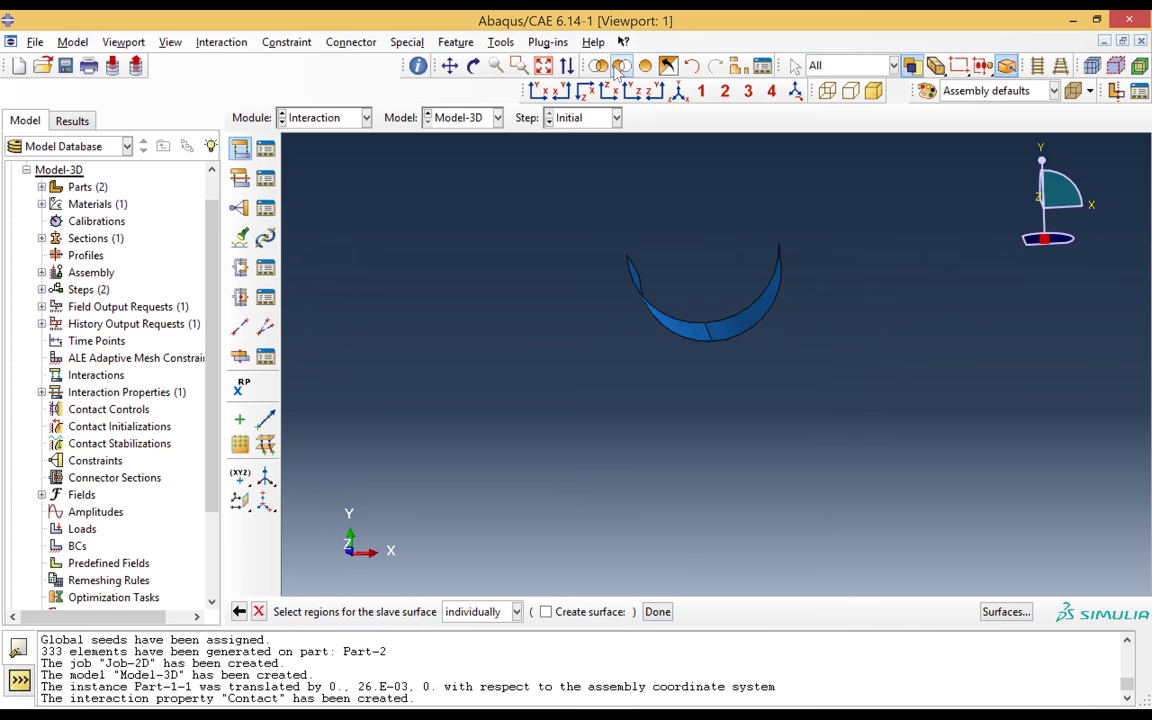
click(620, 66)
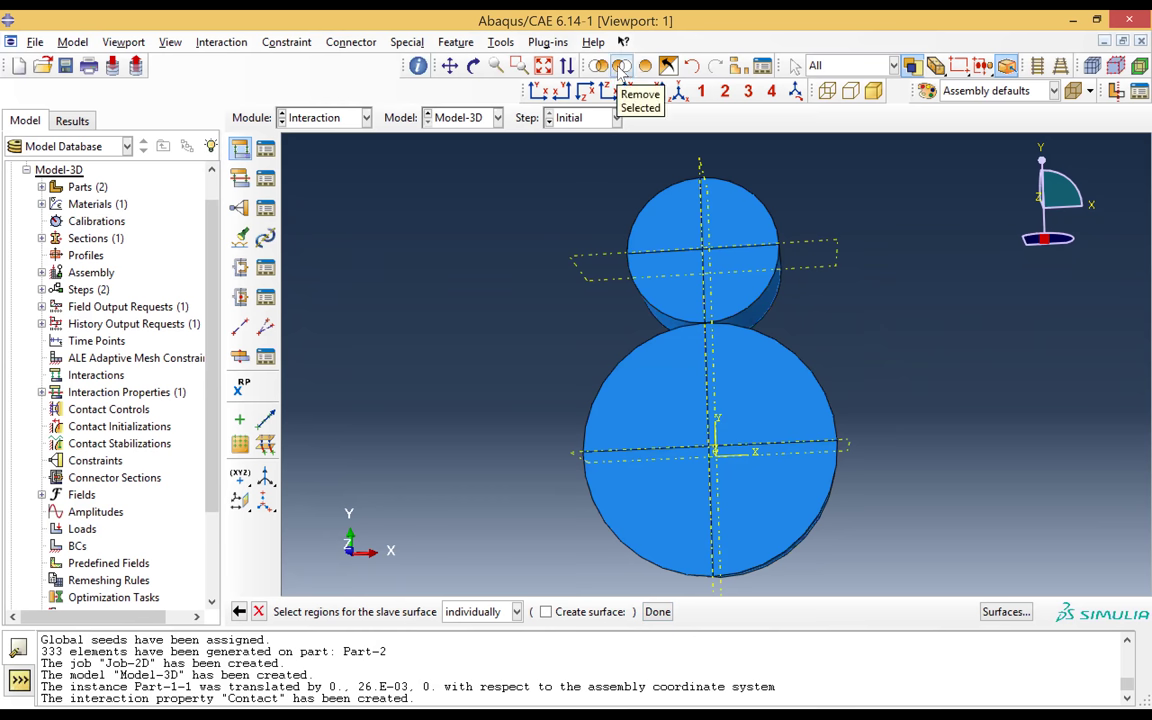
click(621, 66)
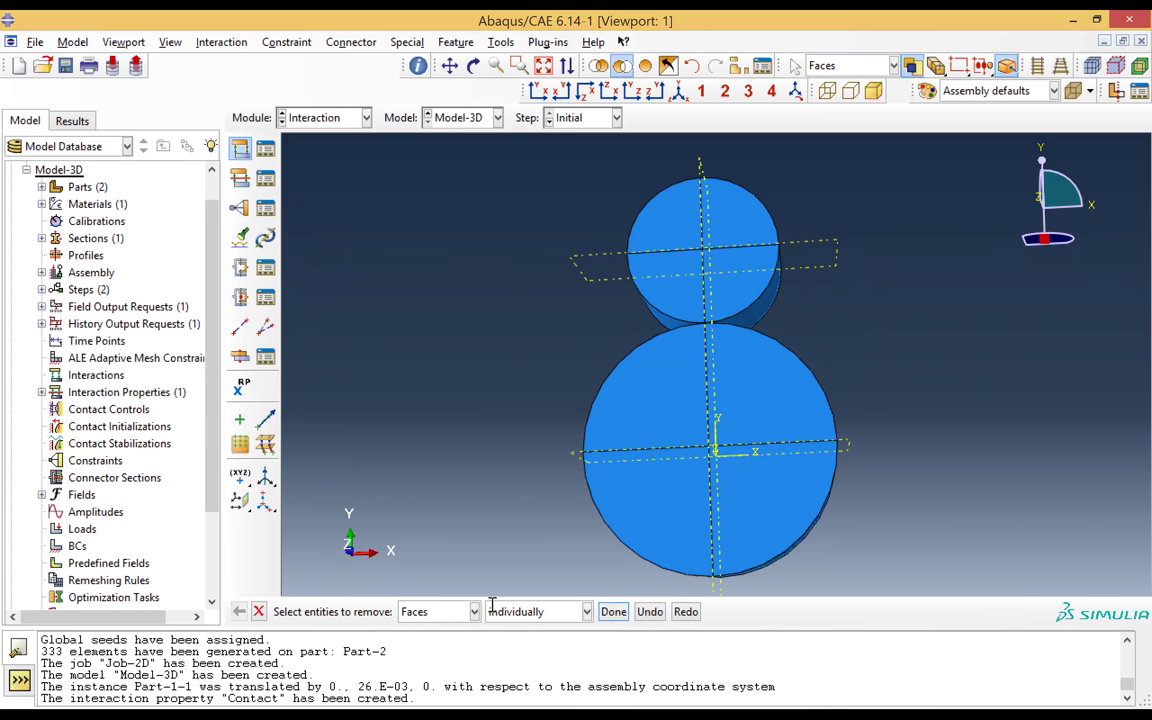
click(472, 611)
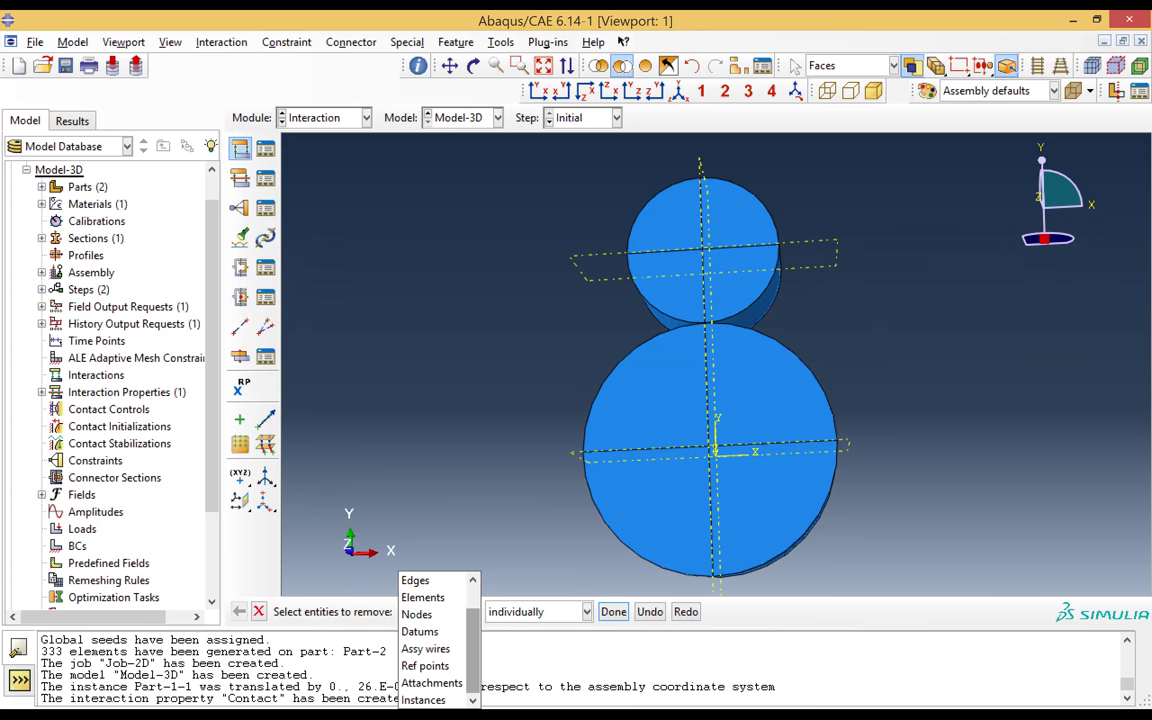
click(423, 699)
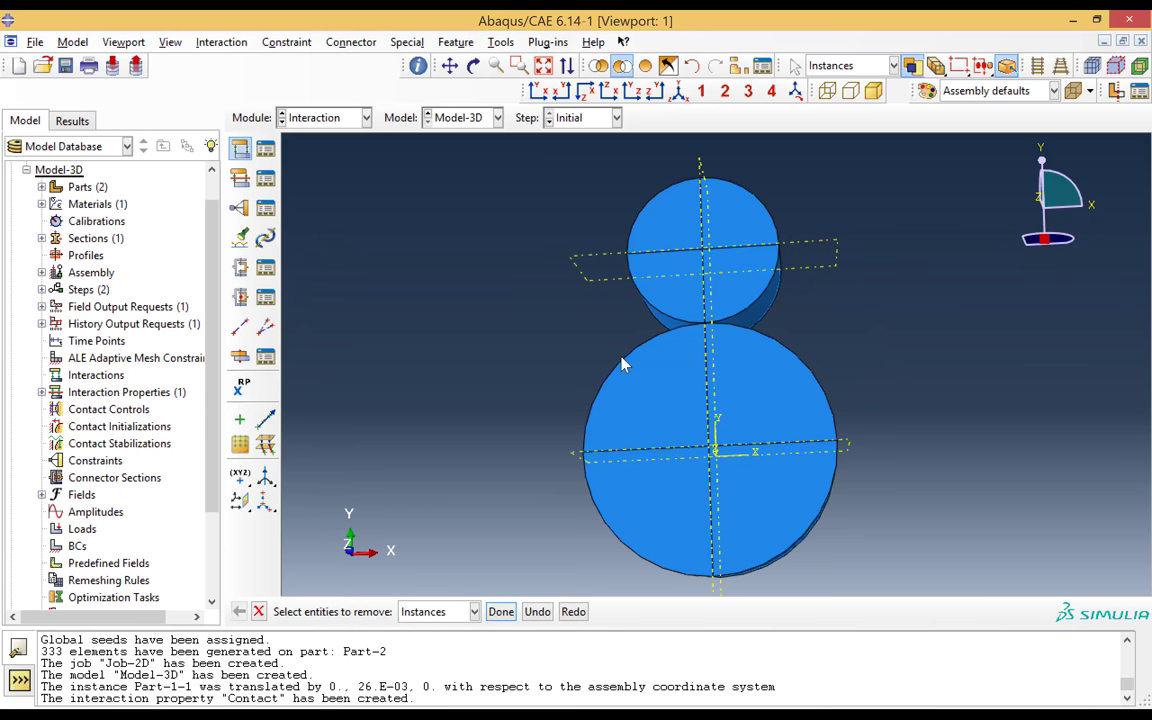
click(695, 287)
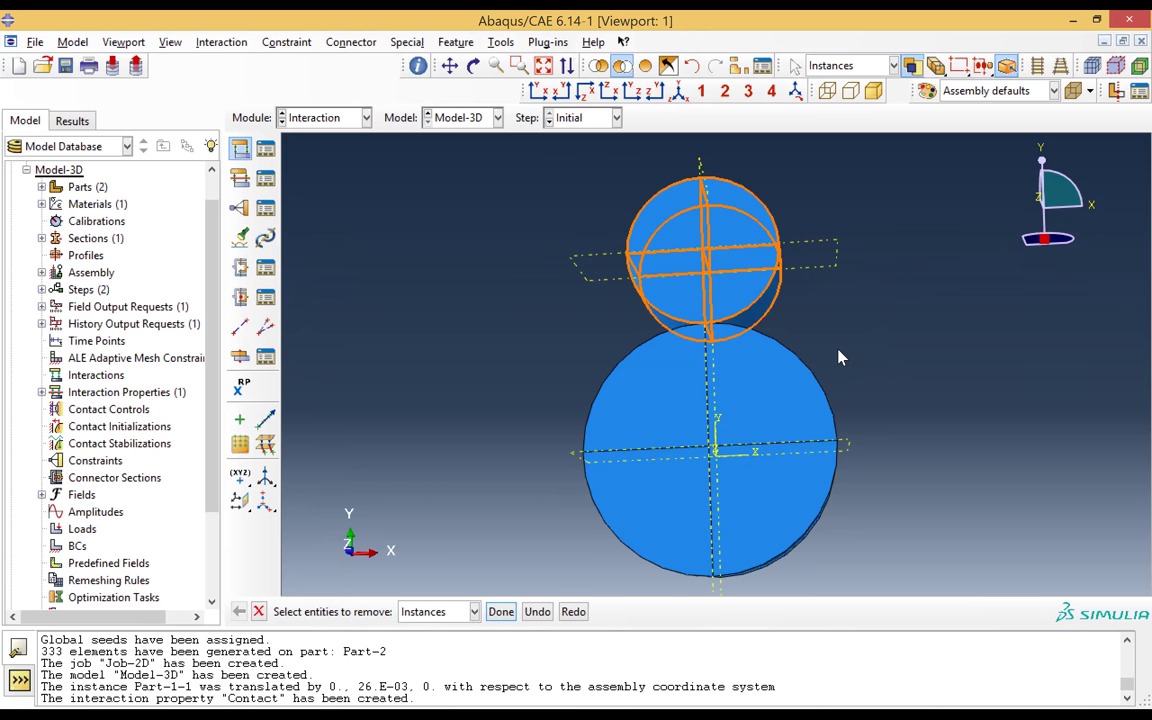
click(502, 614)
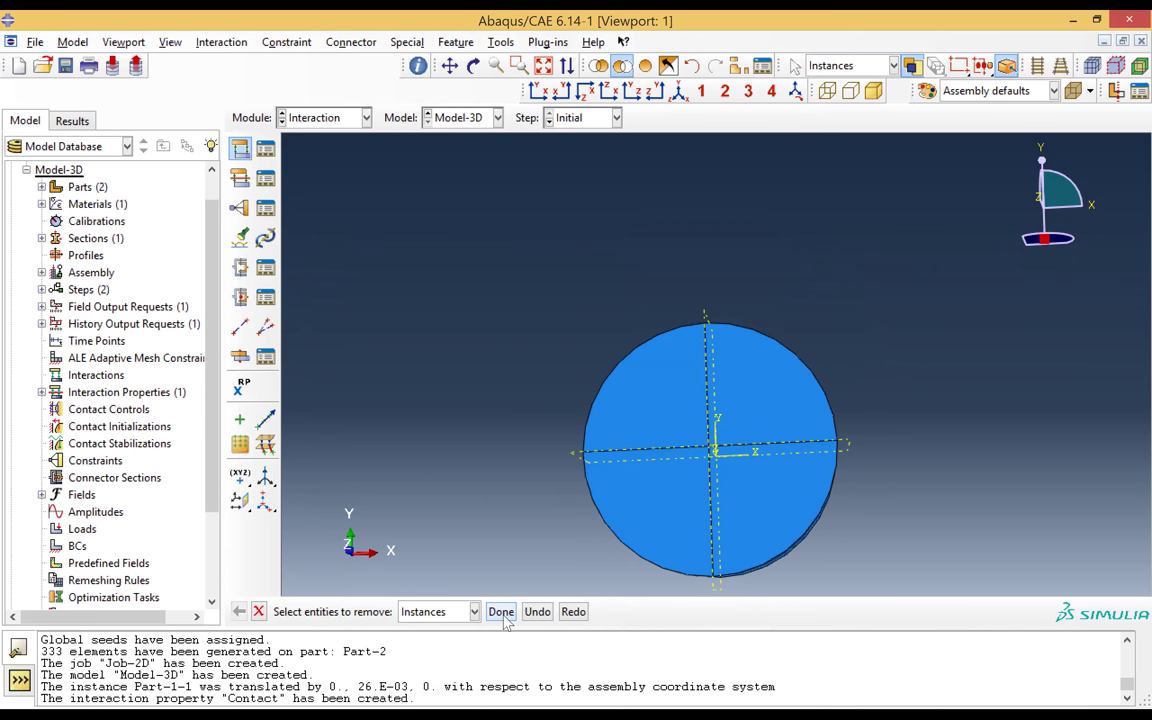
click(502, 612)
- Assign the two upper curved faces of the larger cylinder as the slave surface
click(474, 66)
drag(674, 342, 787, 329)
key(Escape)
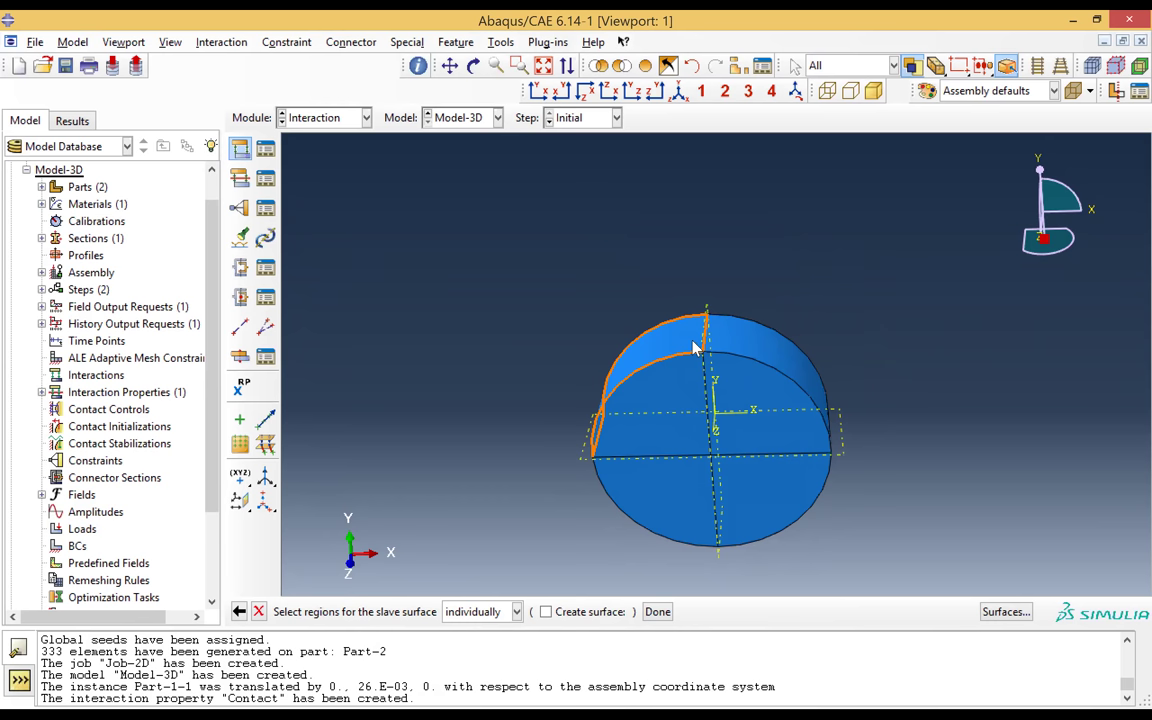
click(693, 347)
shift+click(735, 345)
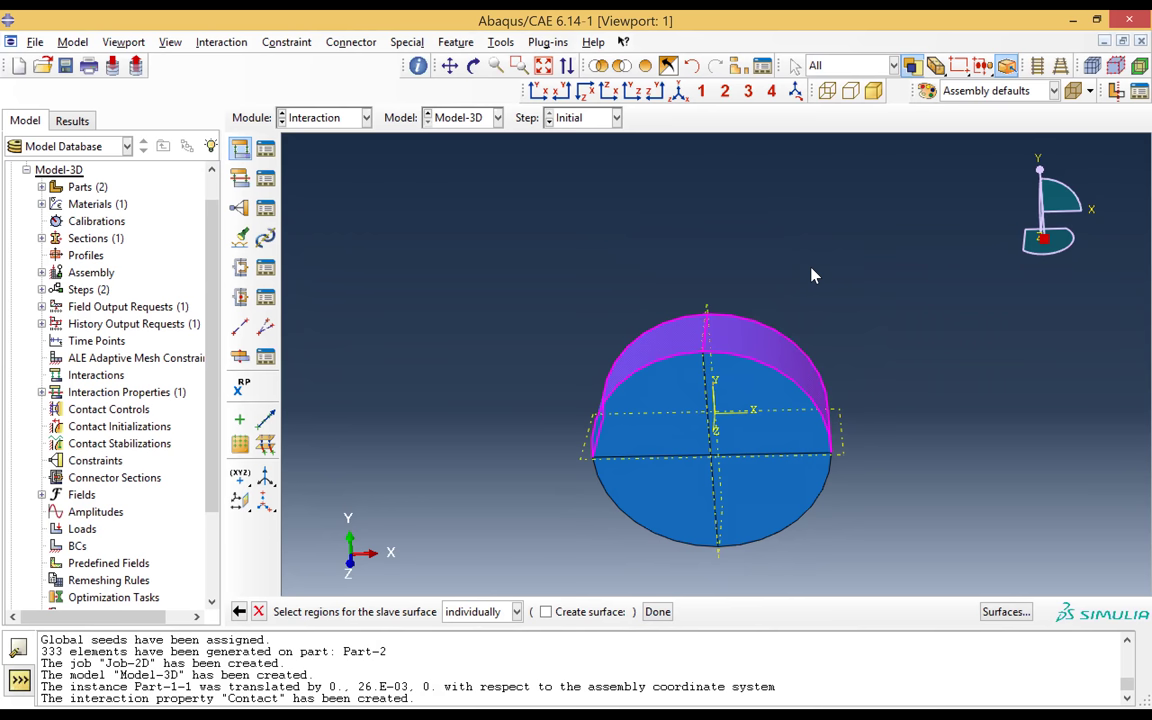
click(657, 612)
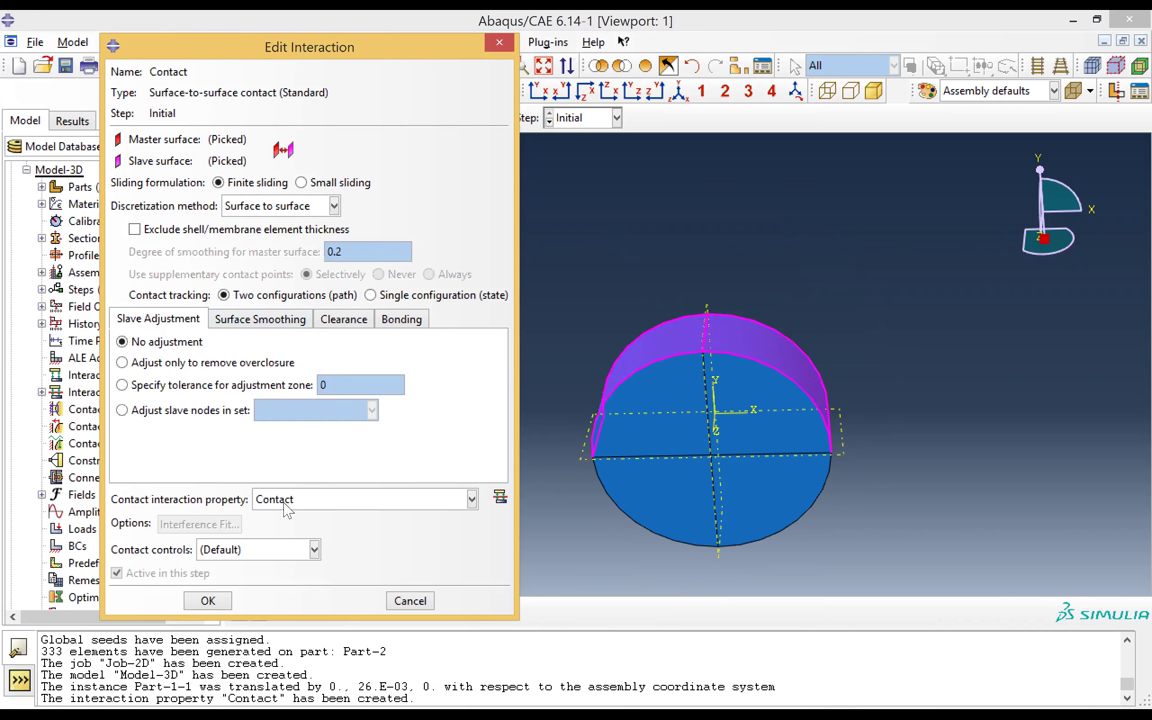
- Use the Contact interaction property for the surface-to-surface interaction and create the interaction
click(472, 499)
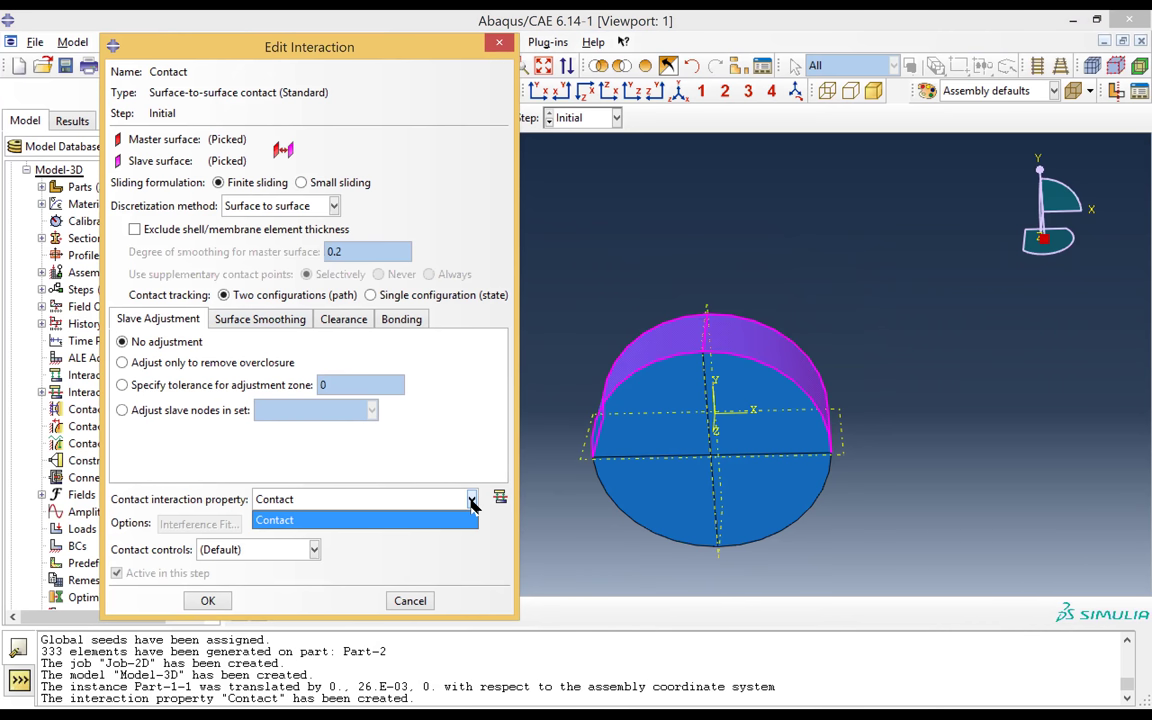
click(472, 500)
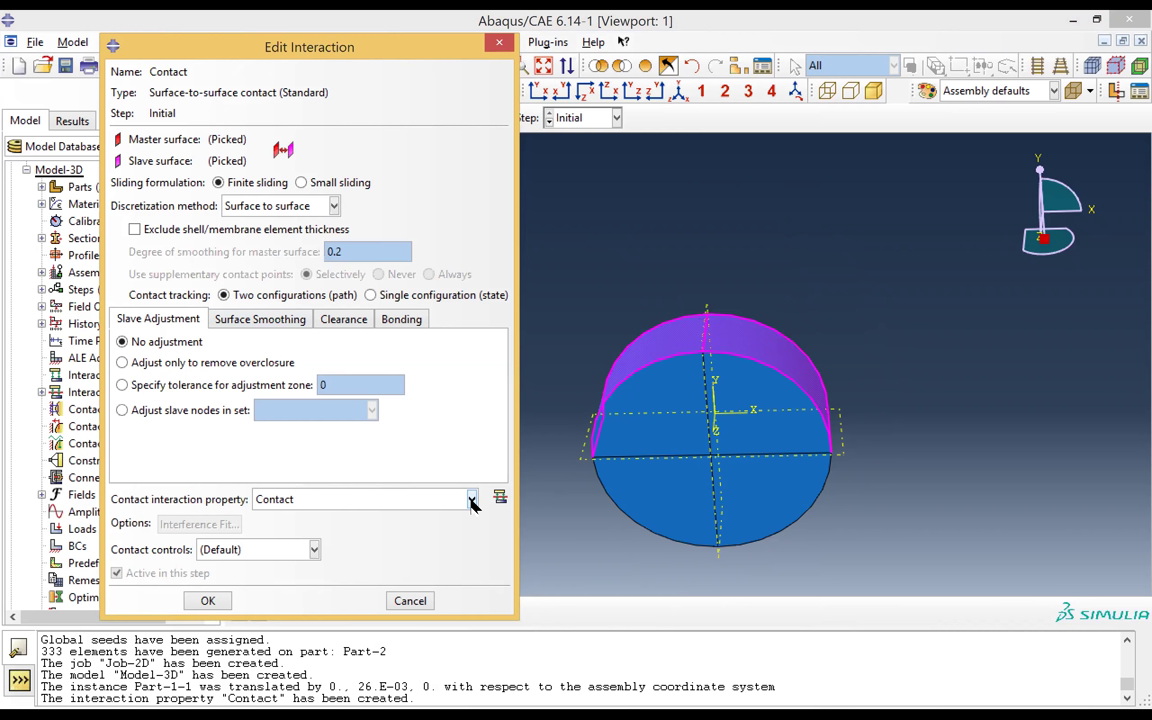
click(471, 499)
click(240, 519)
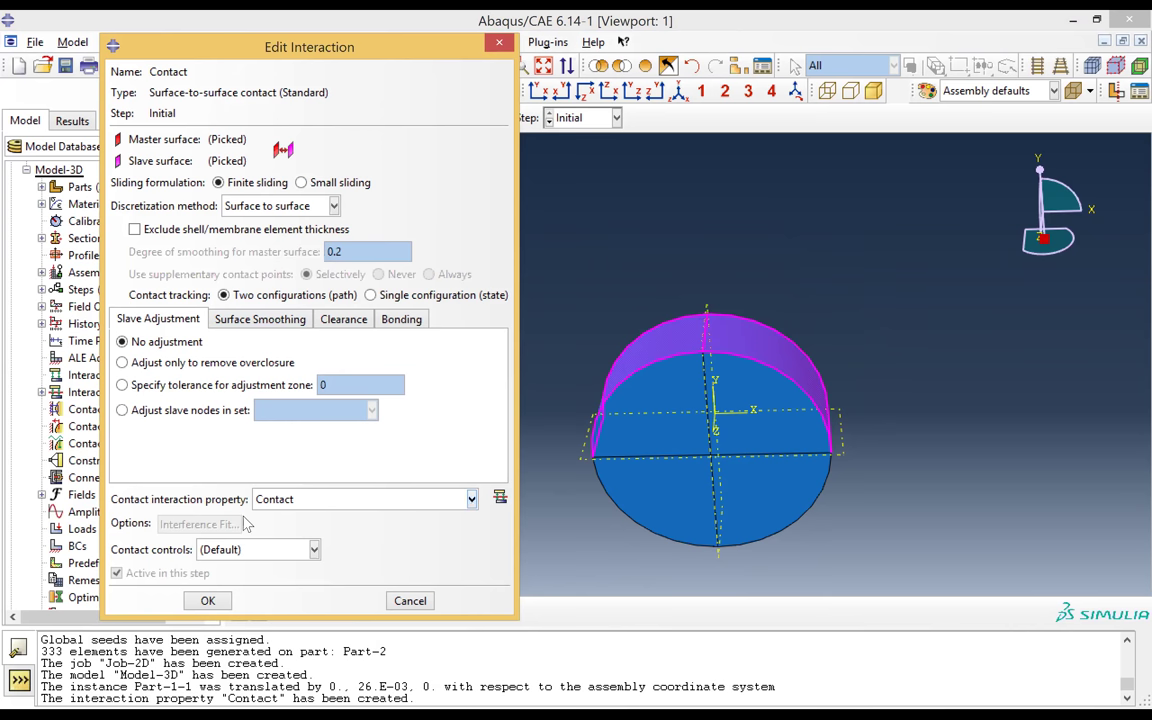
click(210, 603)
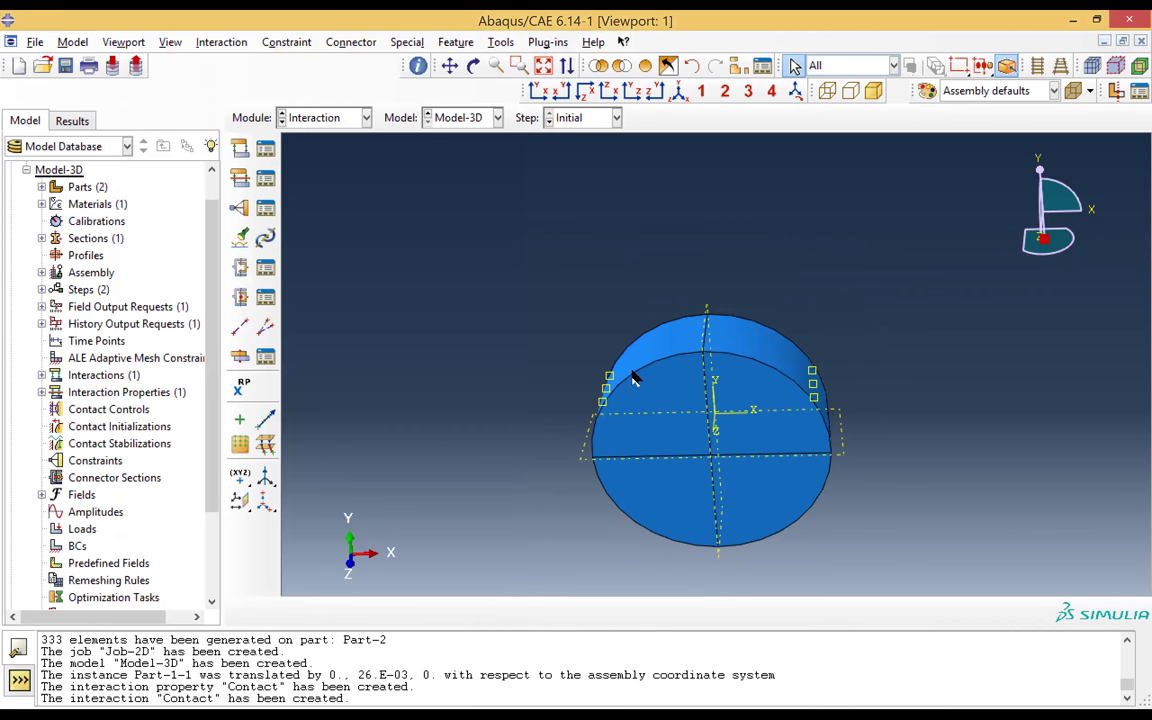
- Display both cylinder instances again in the isometric view
click(645, 65)
click(473, 65)
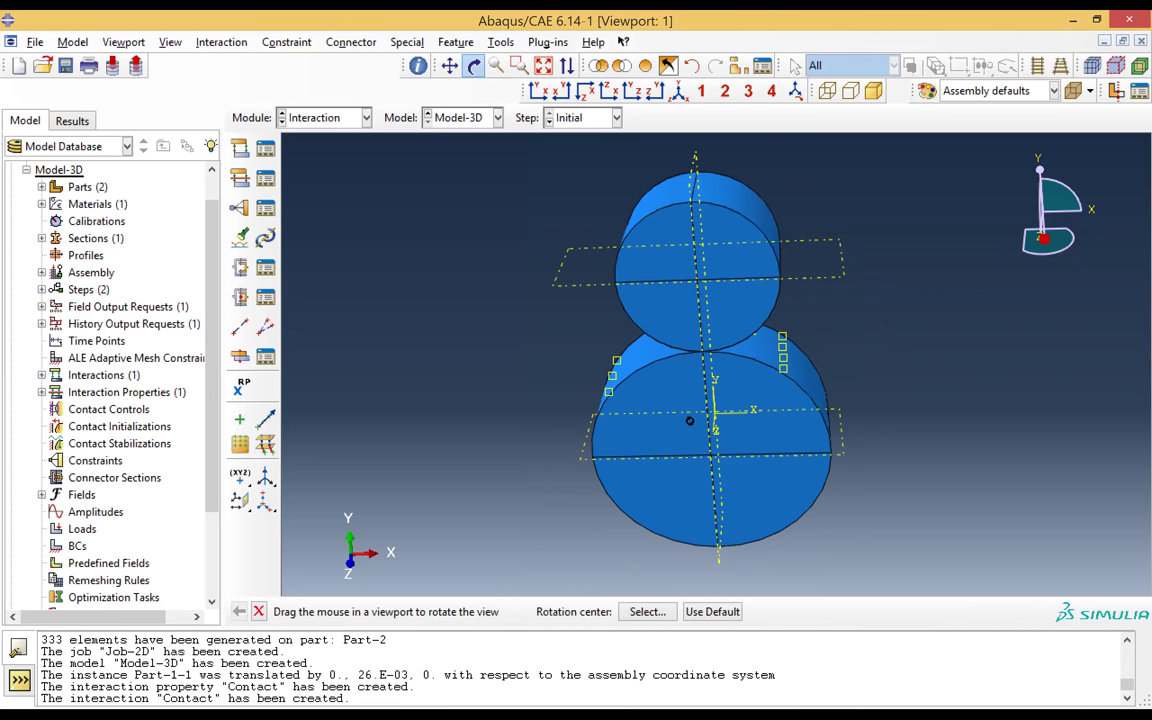
drag(735, 446, 757, 388)
right_click(750, 384)
drag(566, 386, 576, 368)
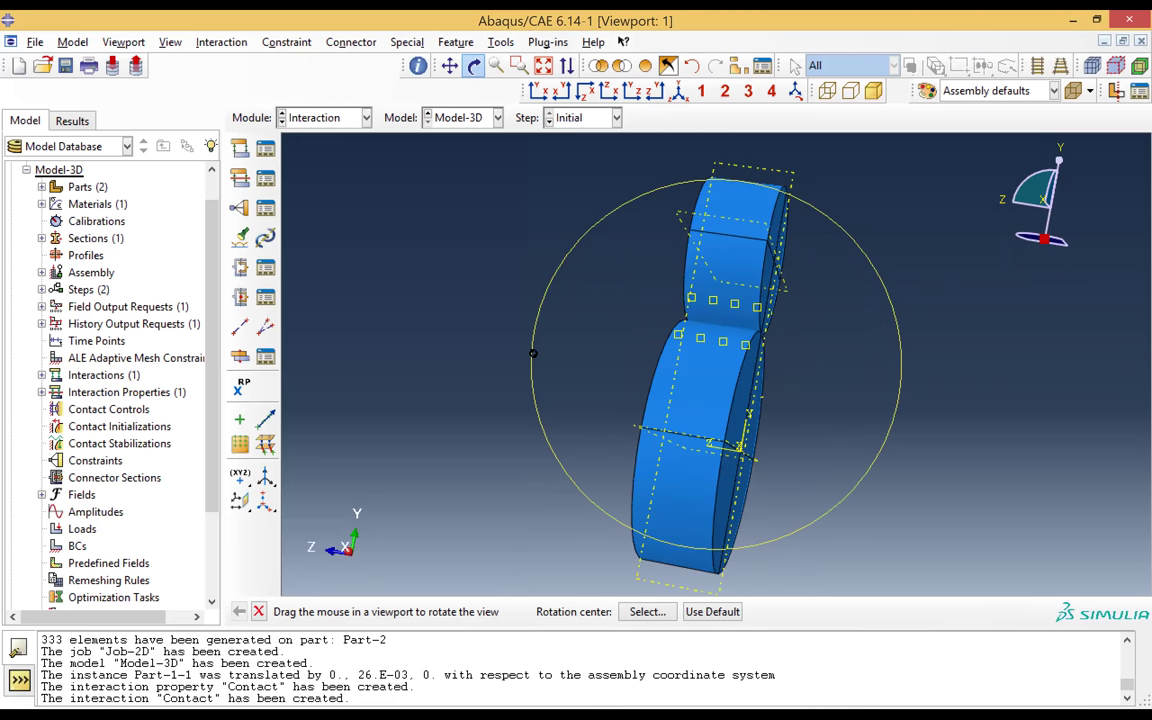
click(795, 91)
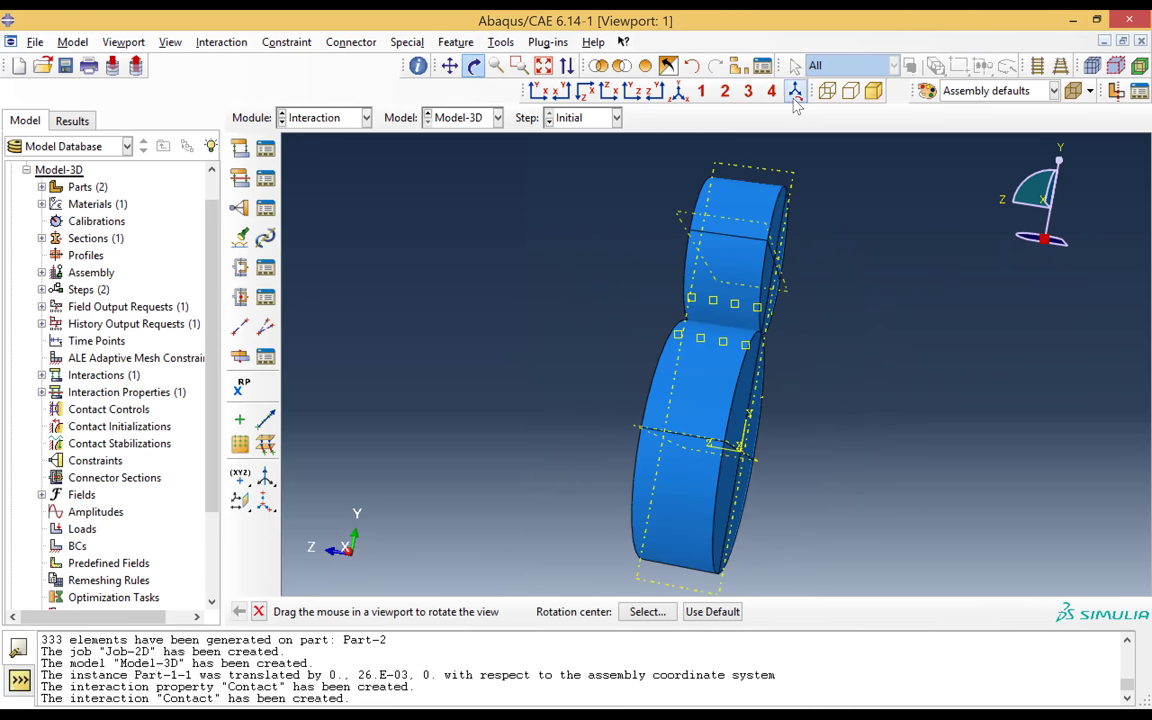
click(701, 91)
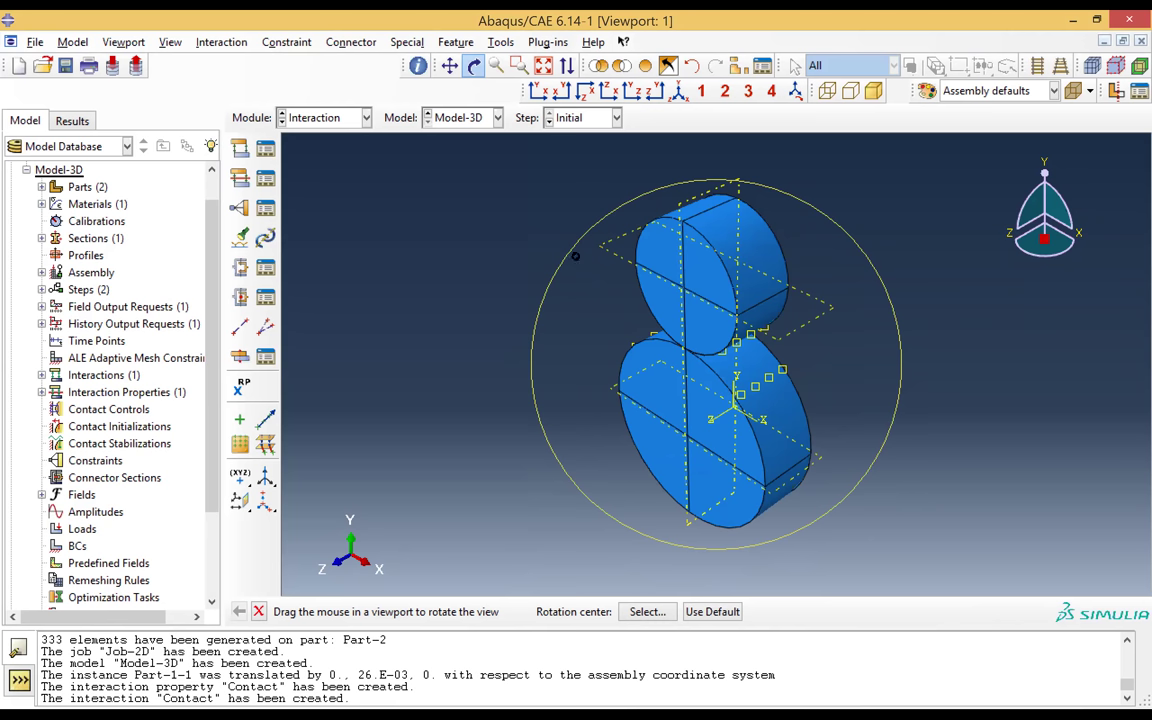
- Start a Symmetry/Antisymmetry/Encastre boundary condition for the Initial step in the Load module
click(314, 117)
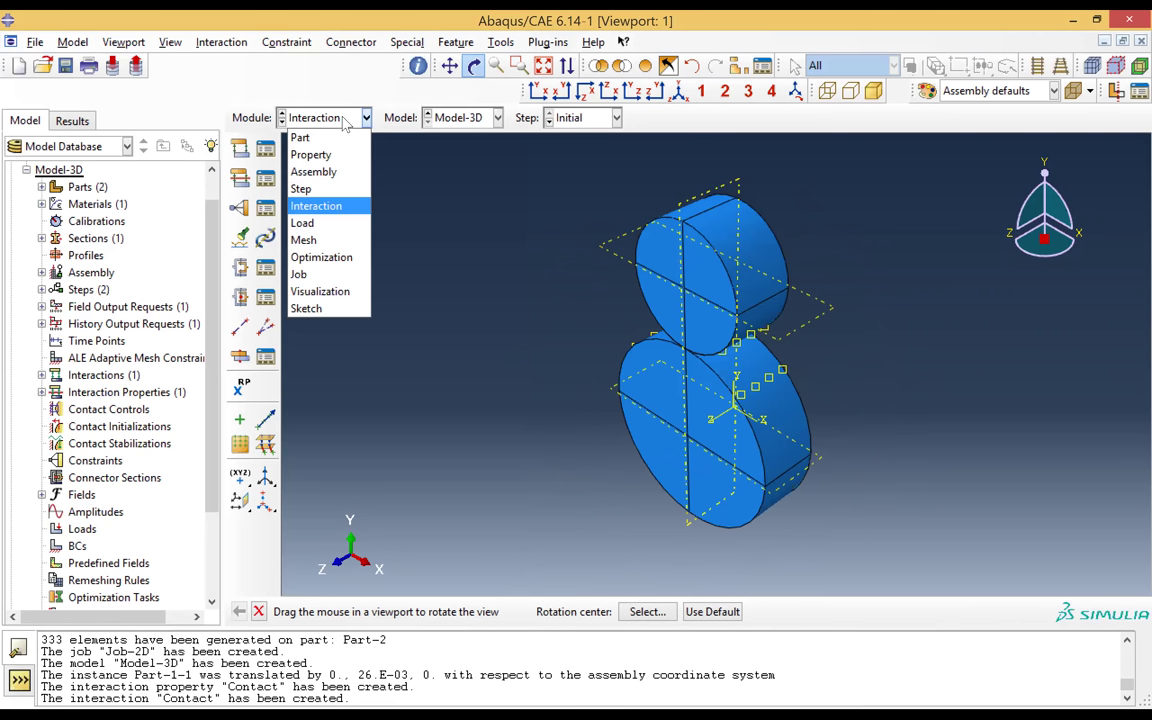
click(340, 231)
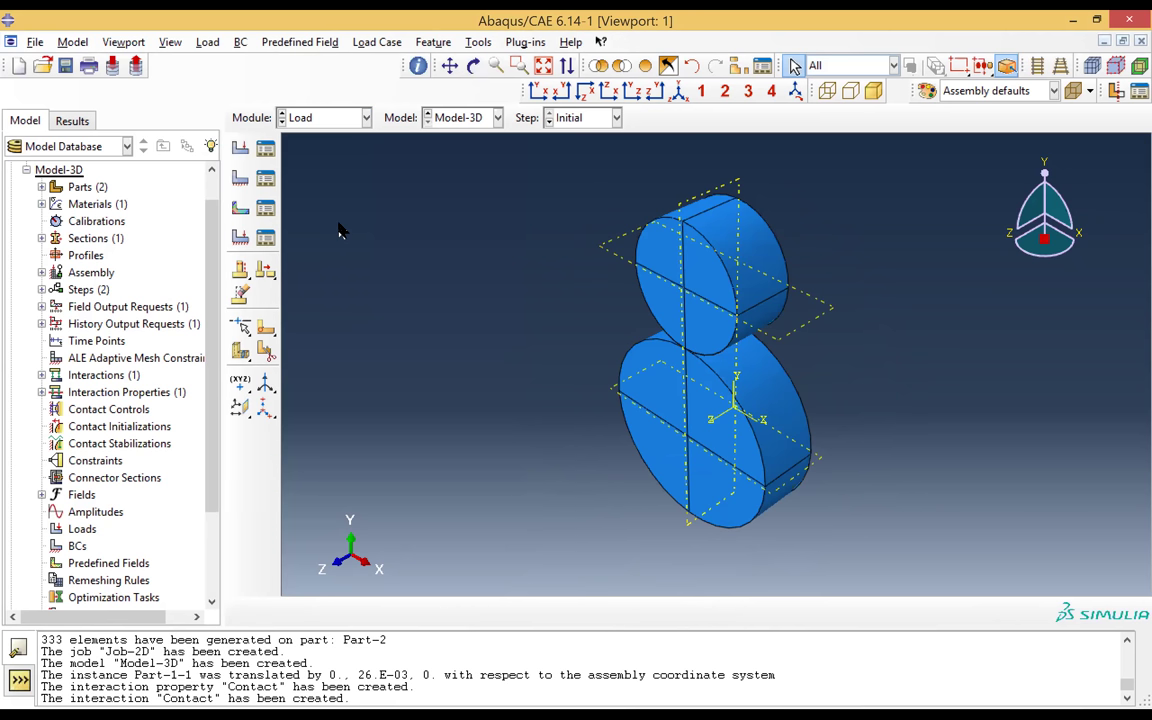
click(241, 181)
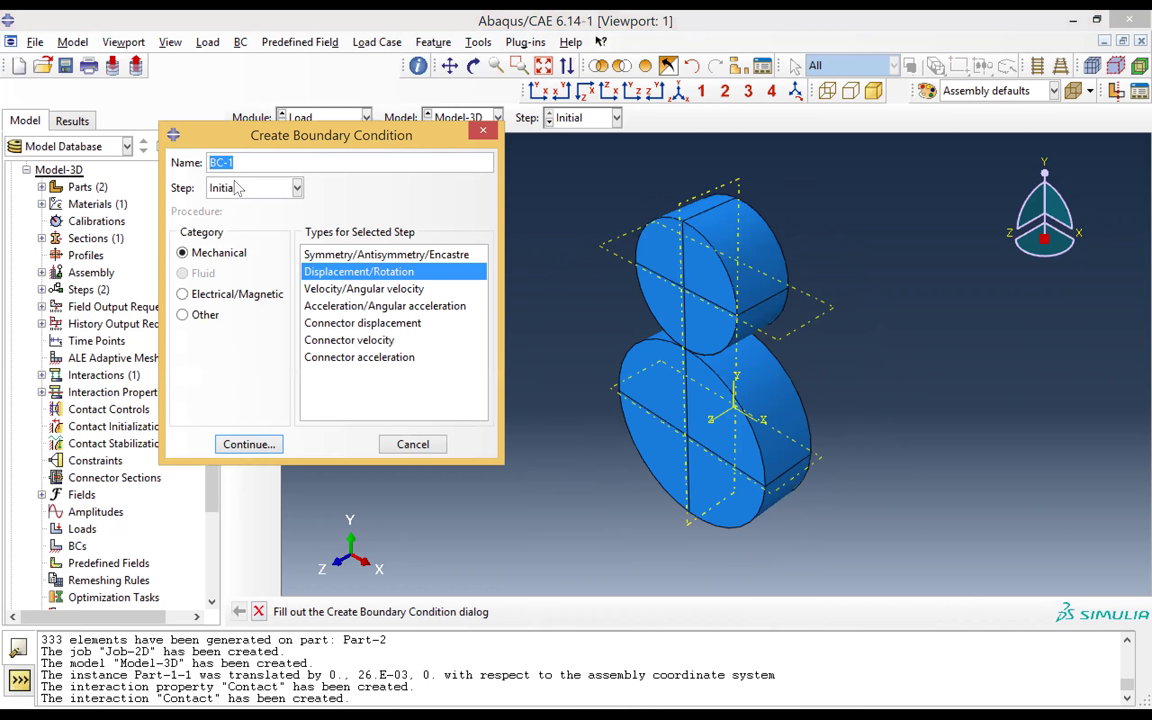
click(365, 257)
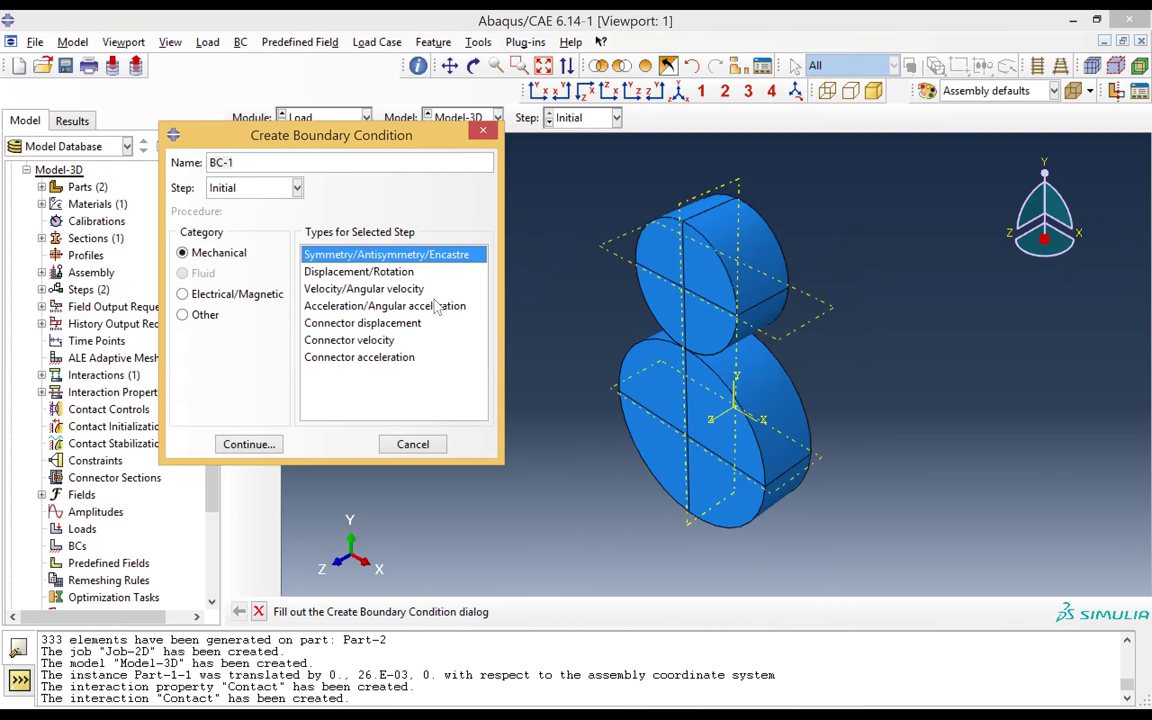
click(252, 446)
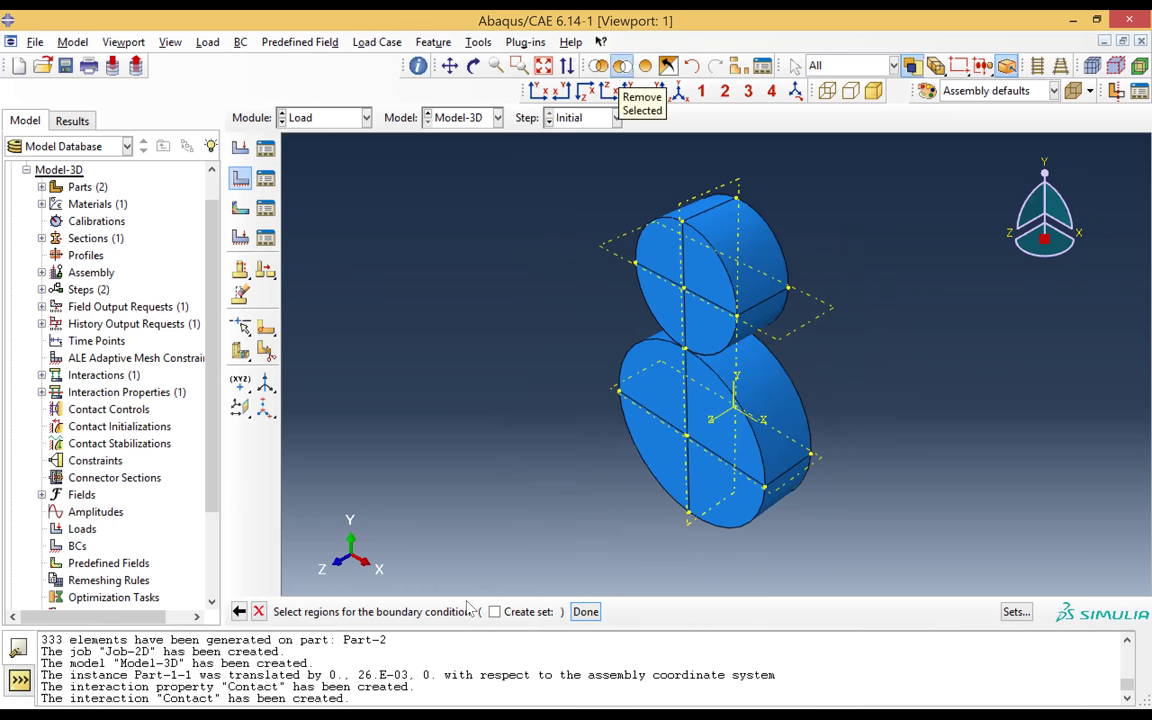
click(622, 66)
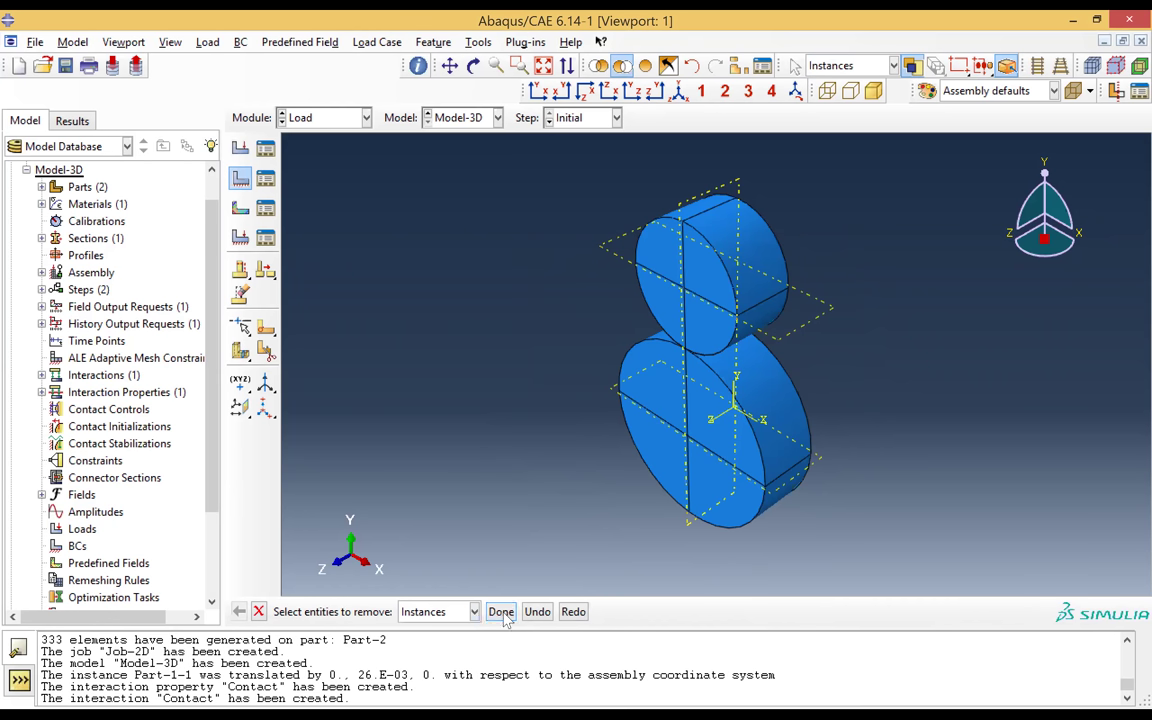
click(501, 612)
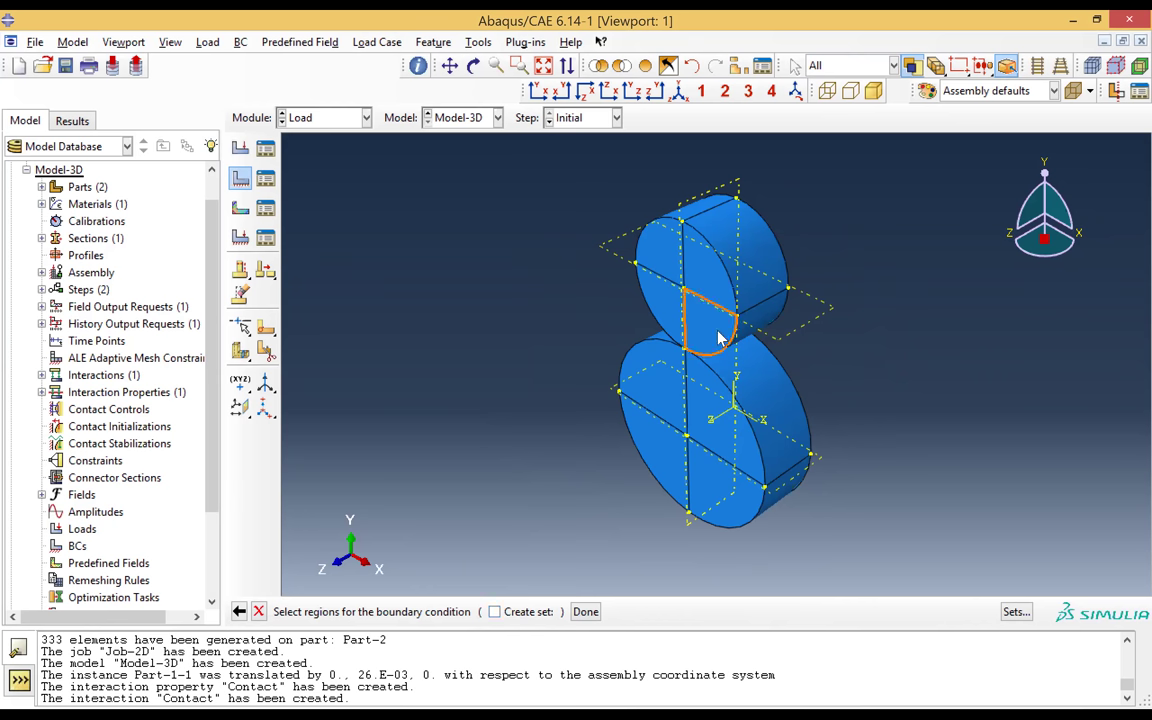
click(621, 66)
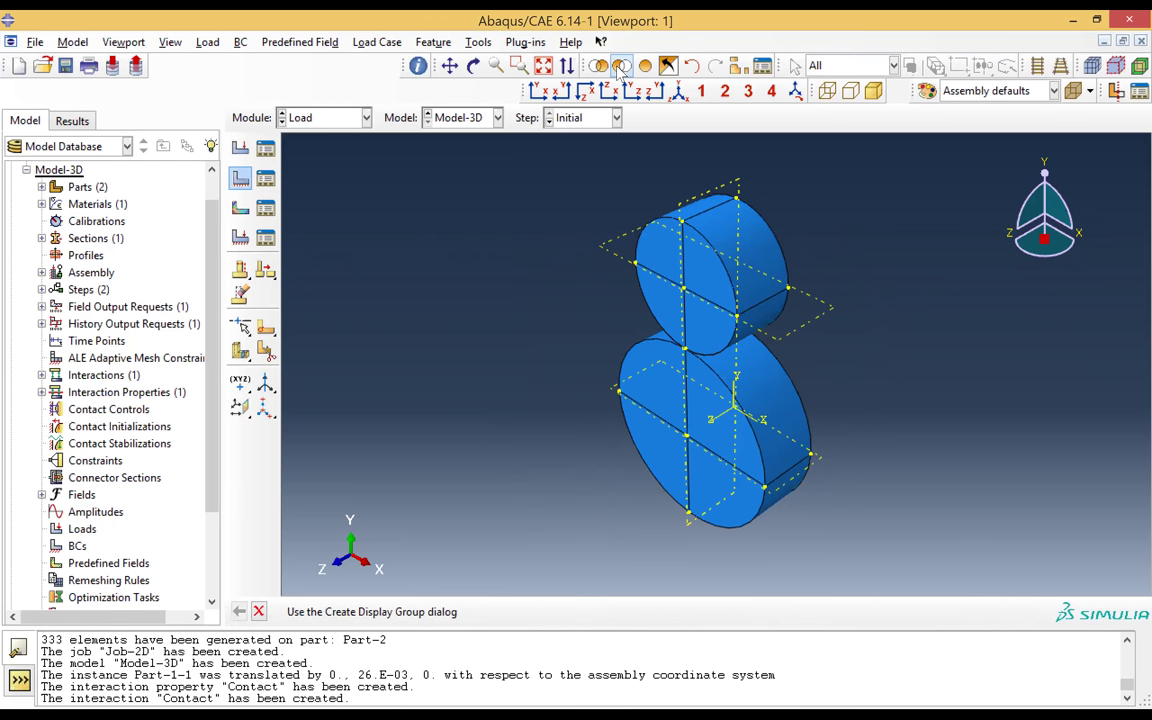
click(621, 66)
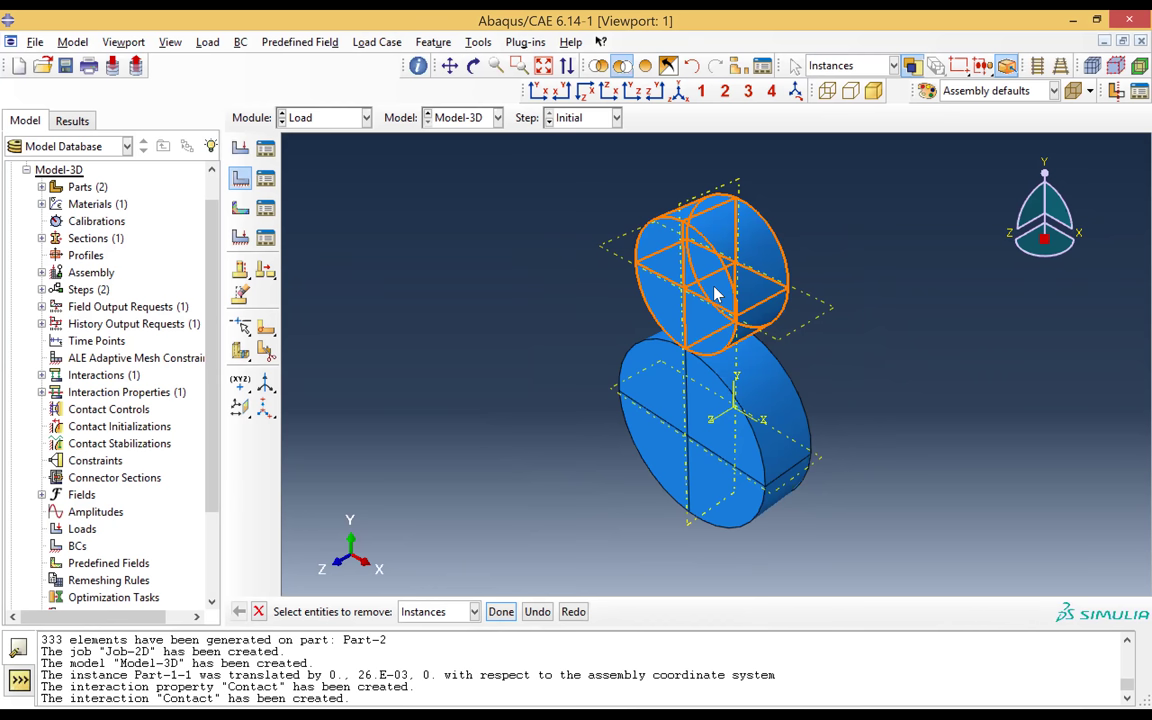
click(577, 207)
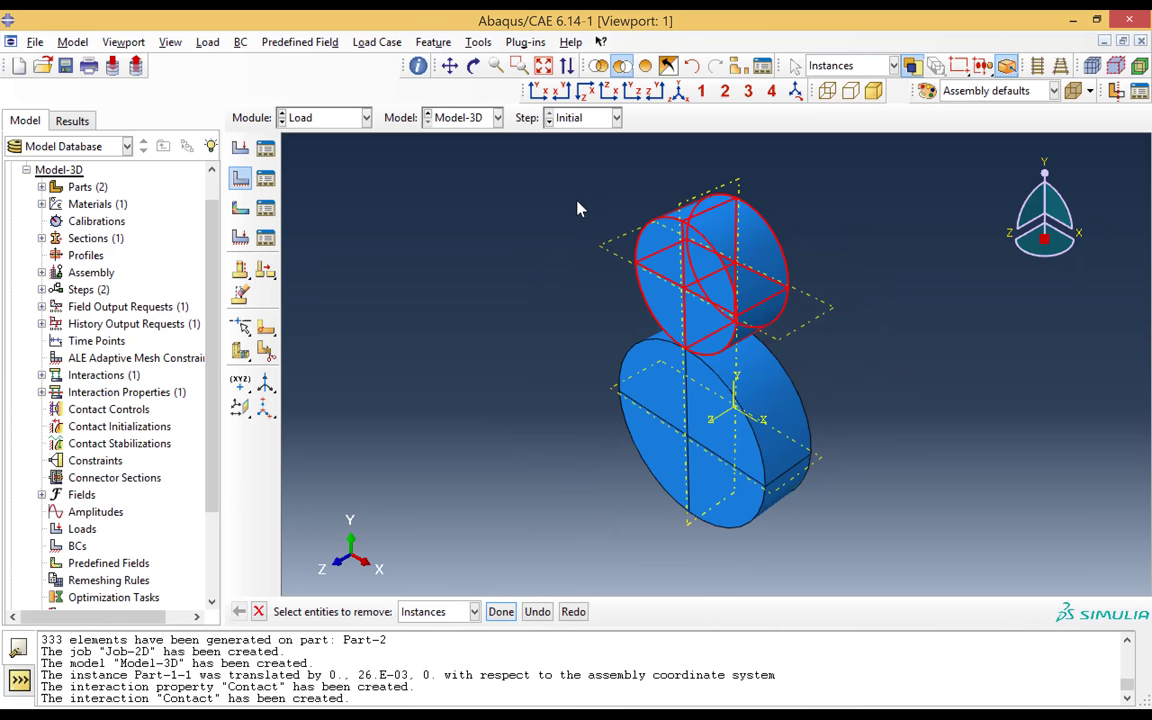
key(Escape)
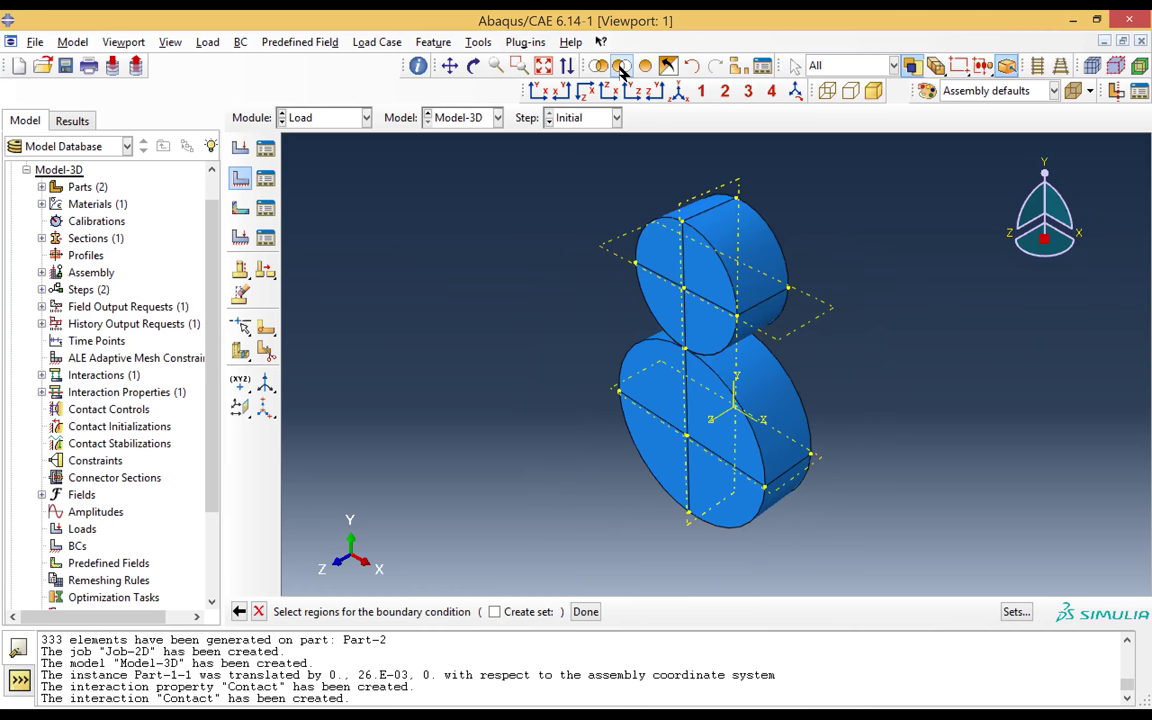
- Remove the upper quarter cell on the positive X side of both cylinders from the display
click(474, 611)
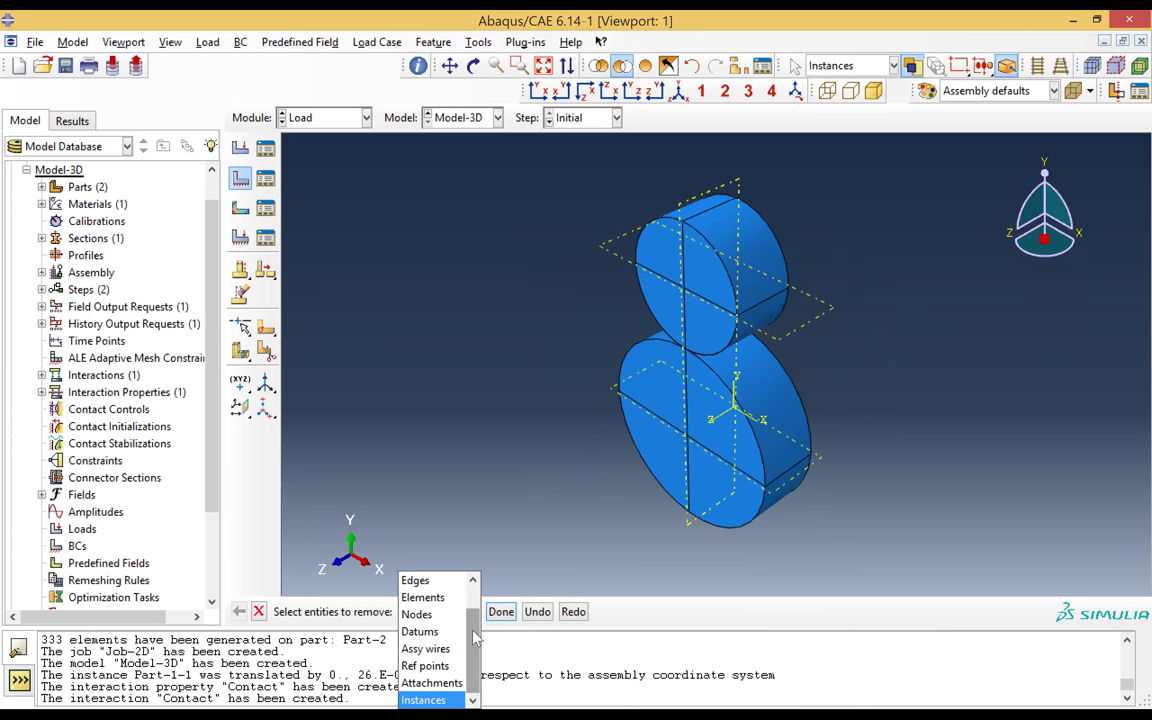
scroll(476, 625, up, 1)
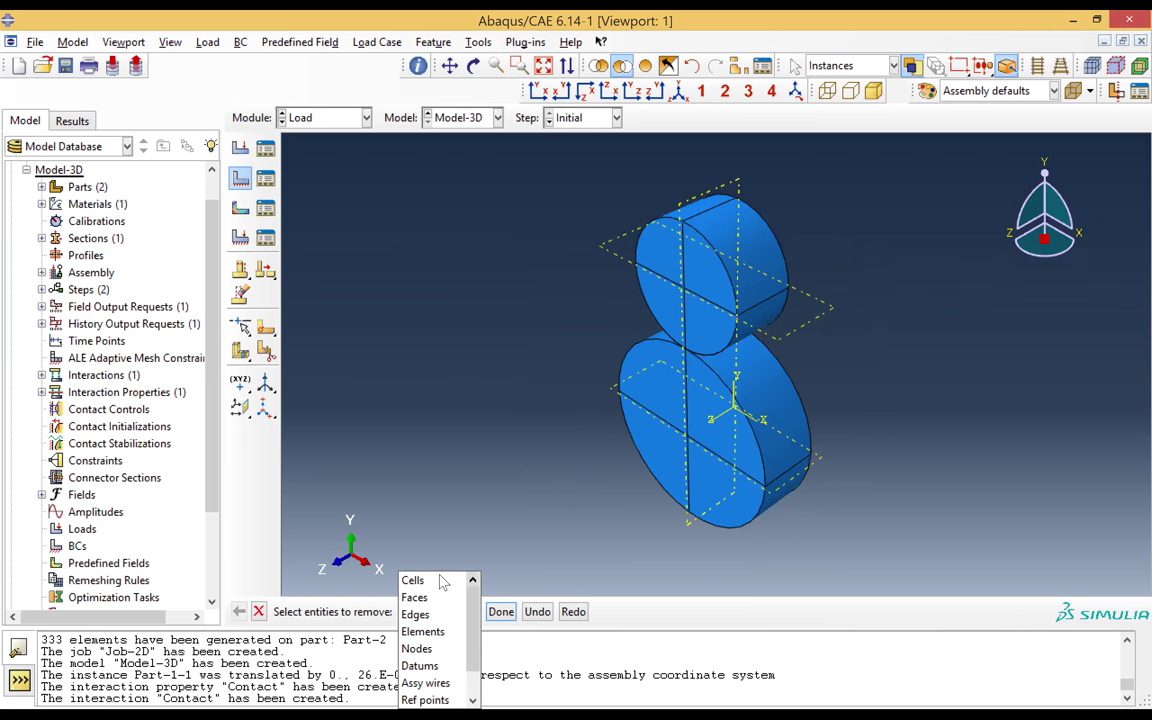
click(440, 583)
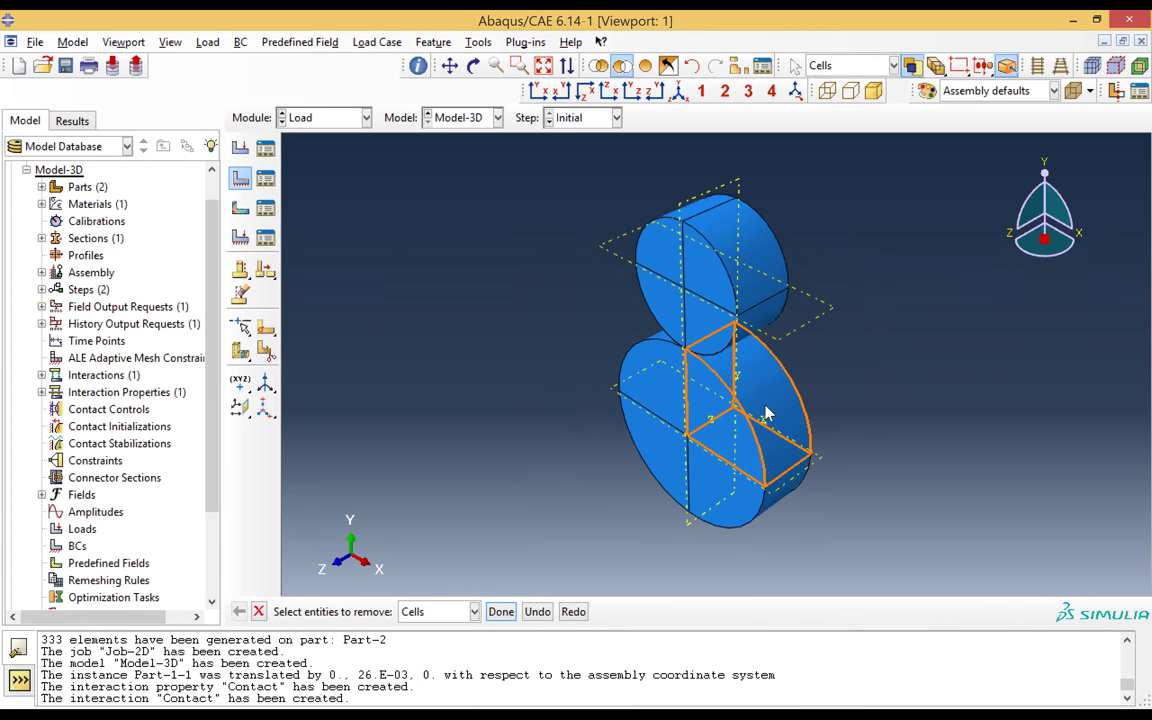
click(753, 316)
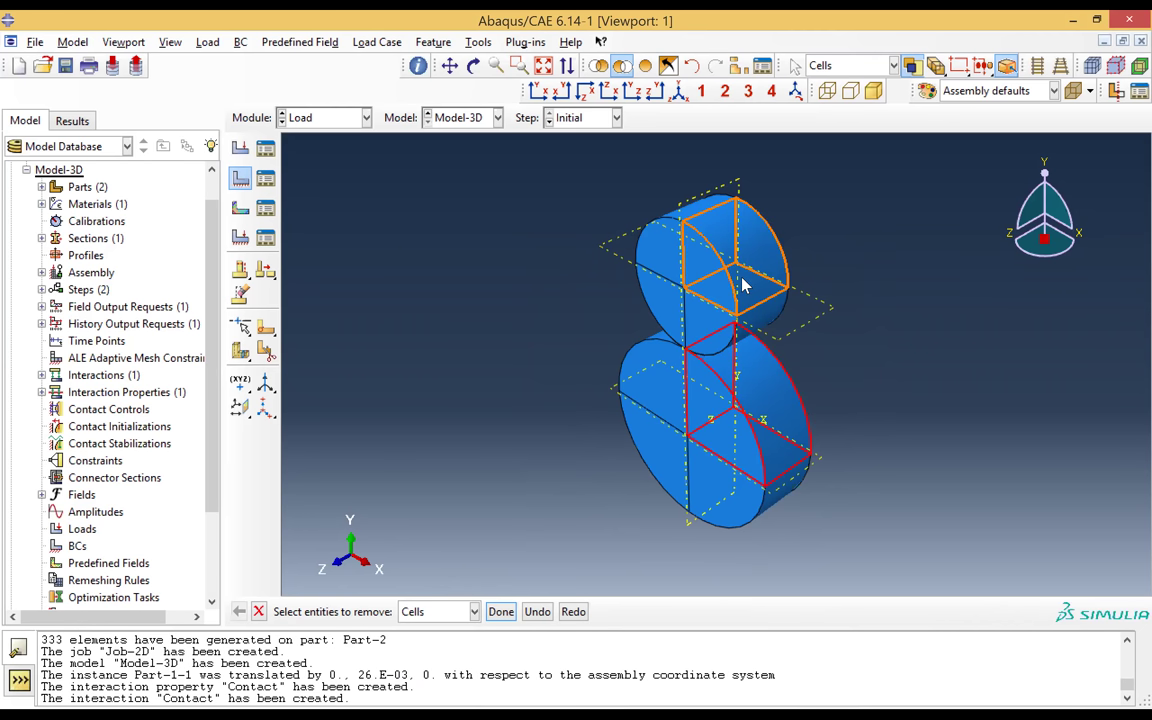
click(743, 286)
click(501, 611)
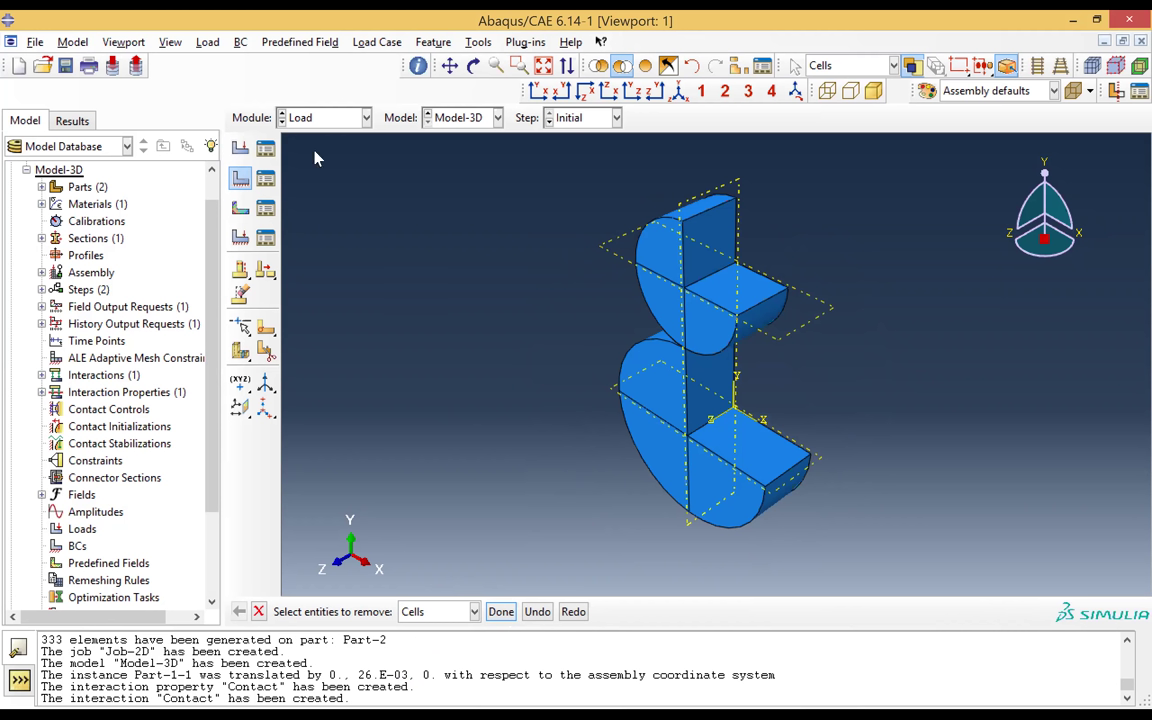
- Turn off the display of datum planes in the assembly display options
click(172, 45)
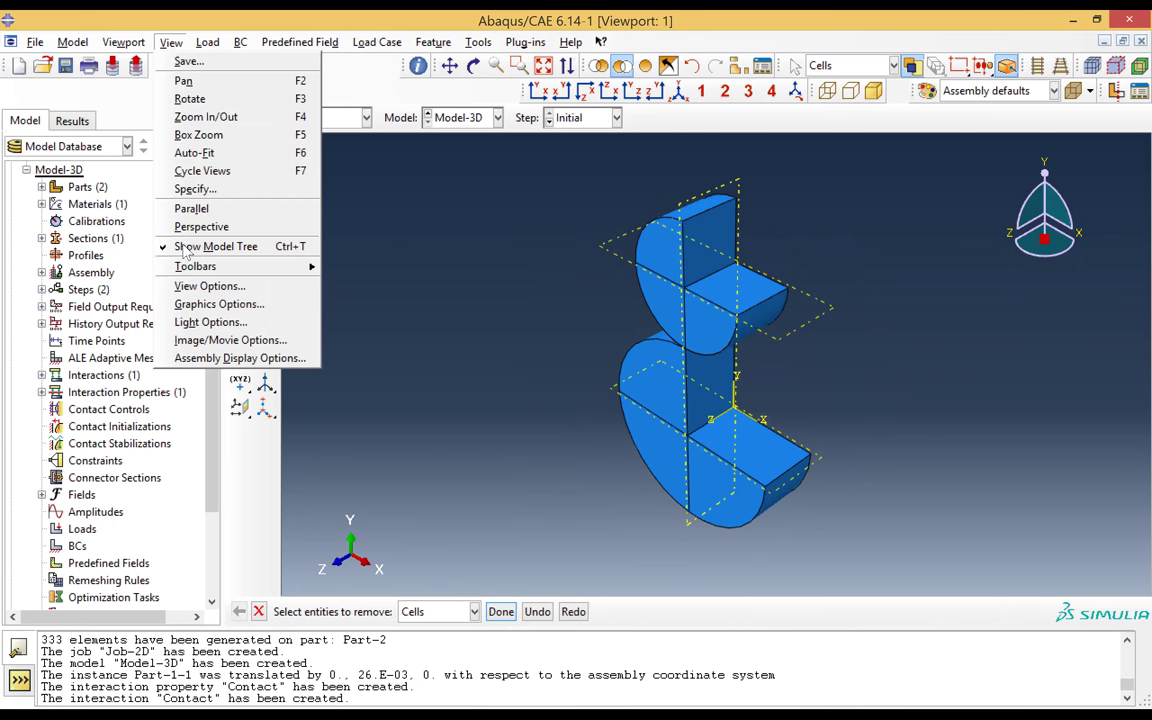
click(215, 305)
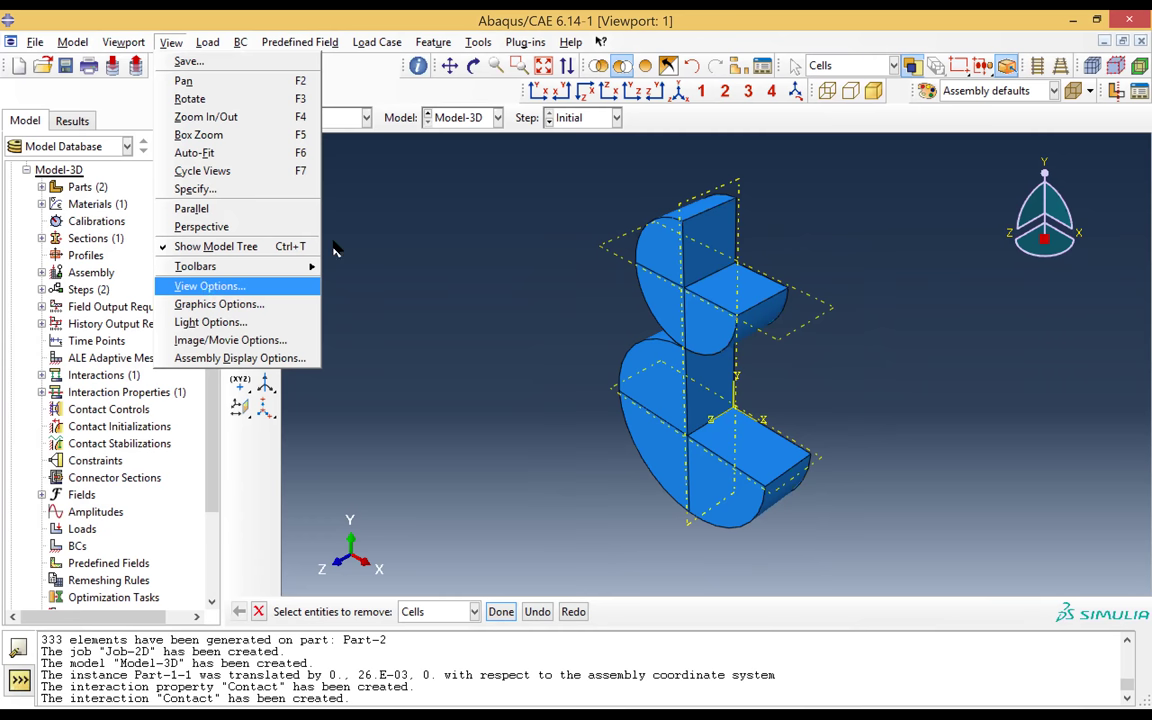
click(209, 286)
click(171, 42)
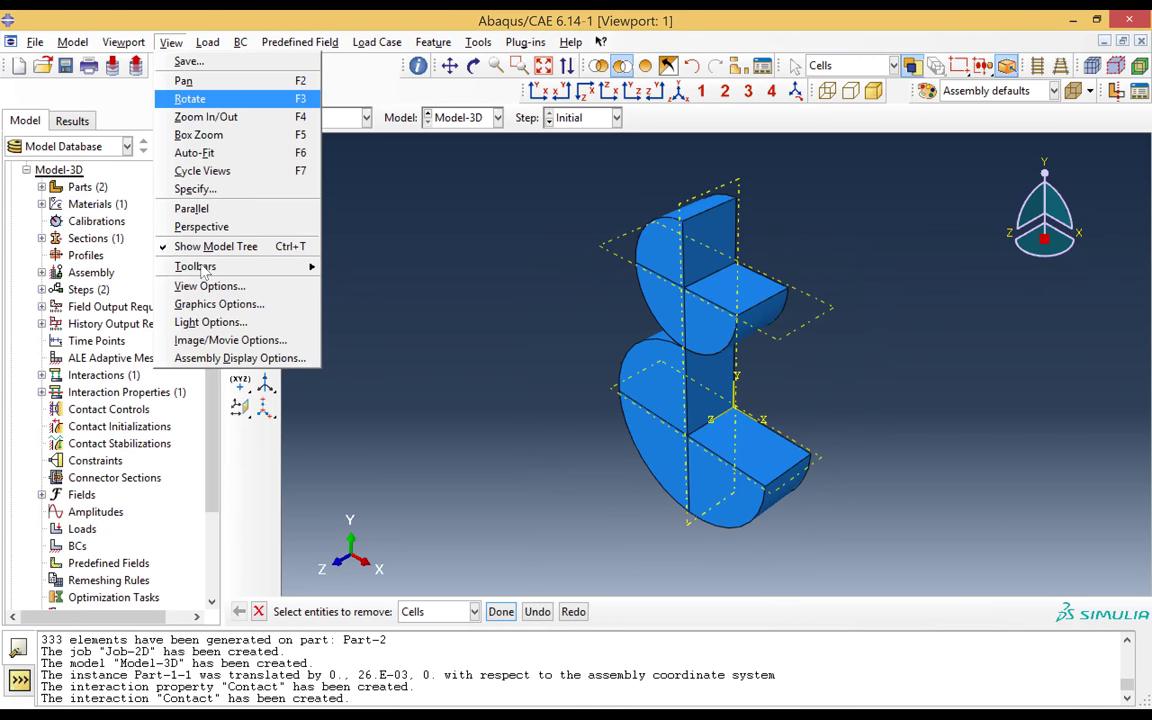
click(210, 362)
click(109, 114)
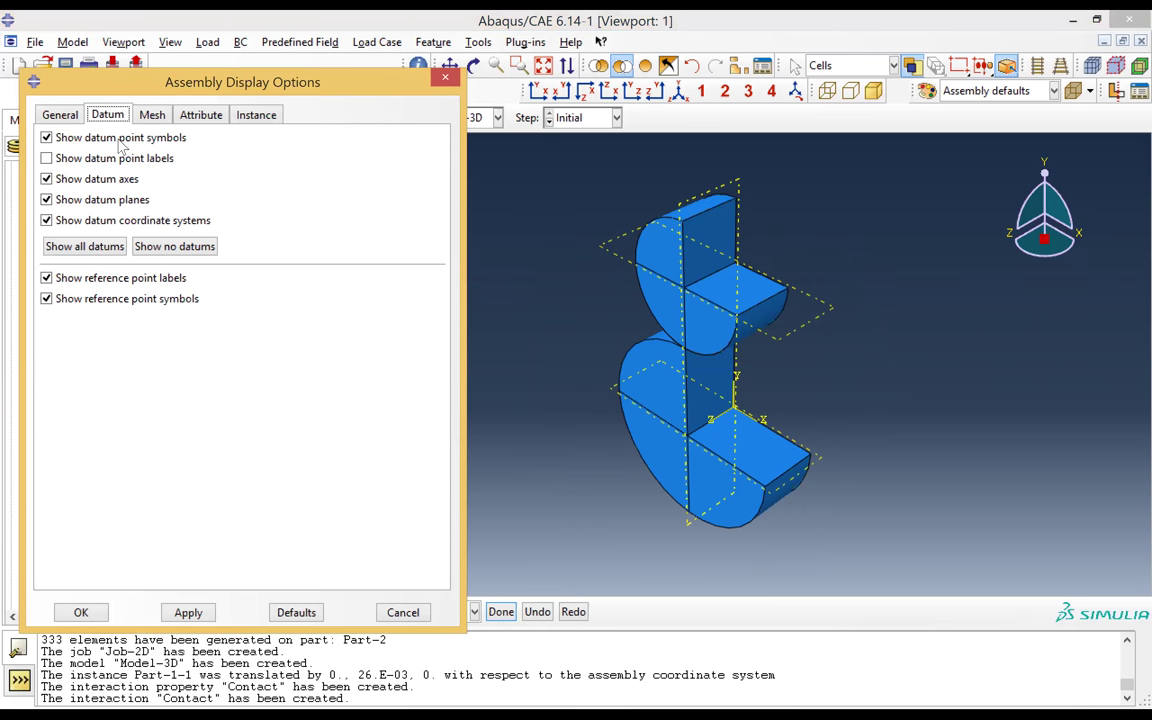
click(46, 200)
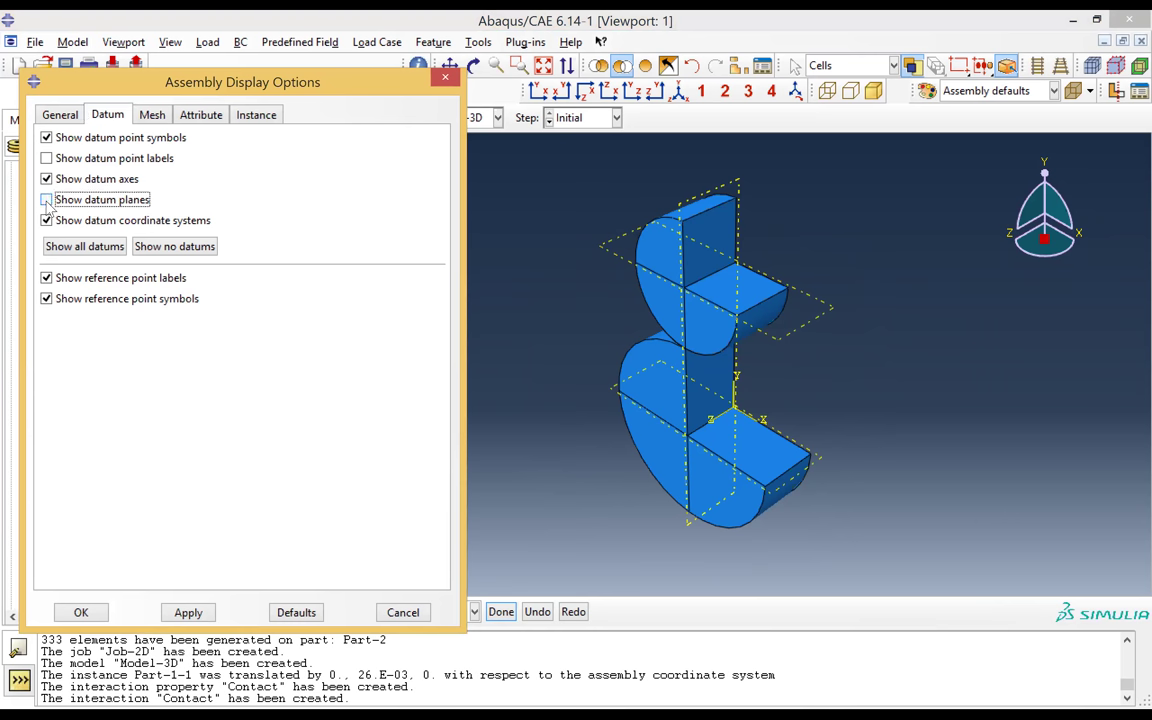
click(186, 613)
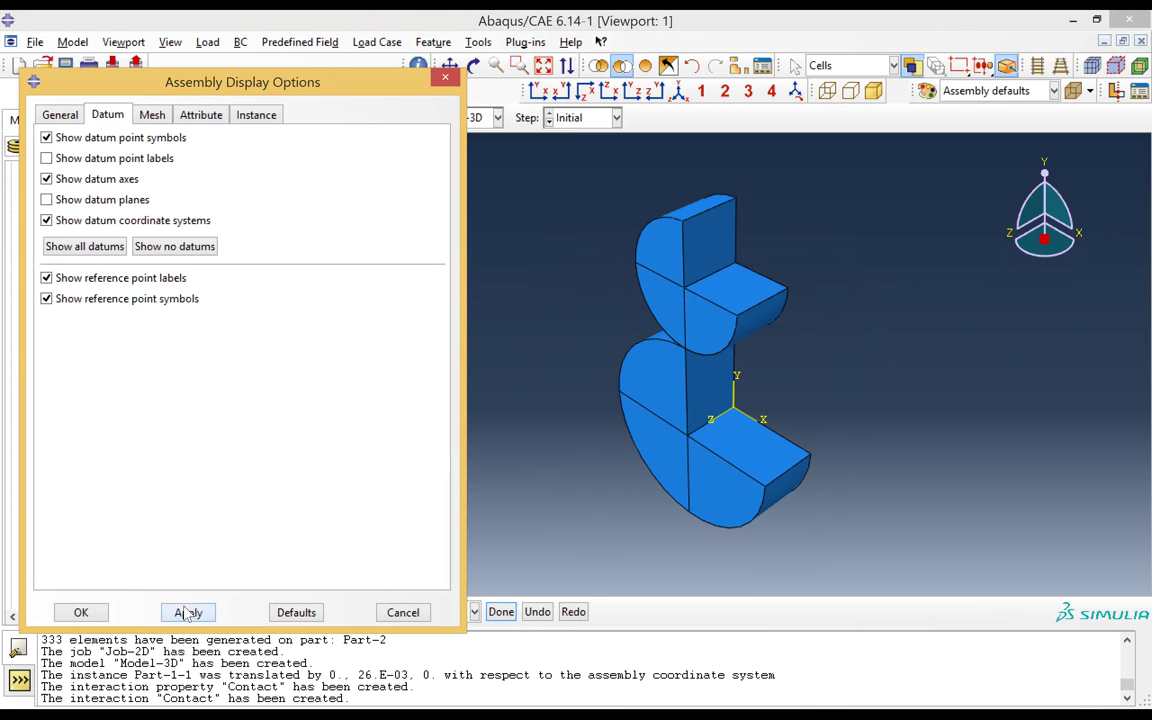
click(446, 78)
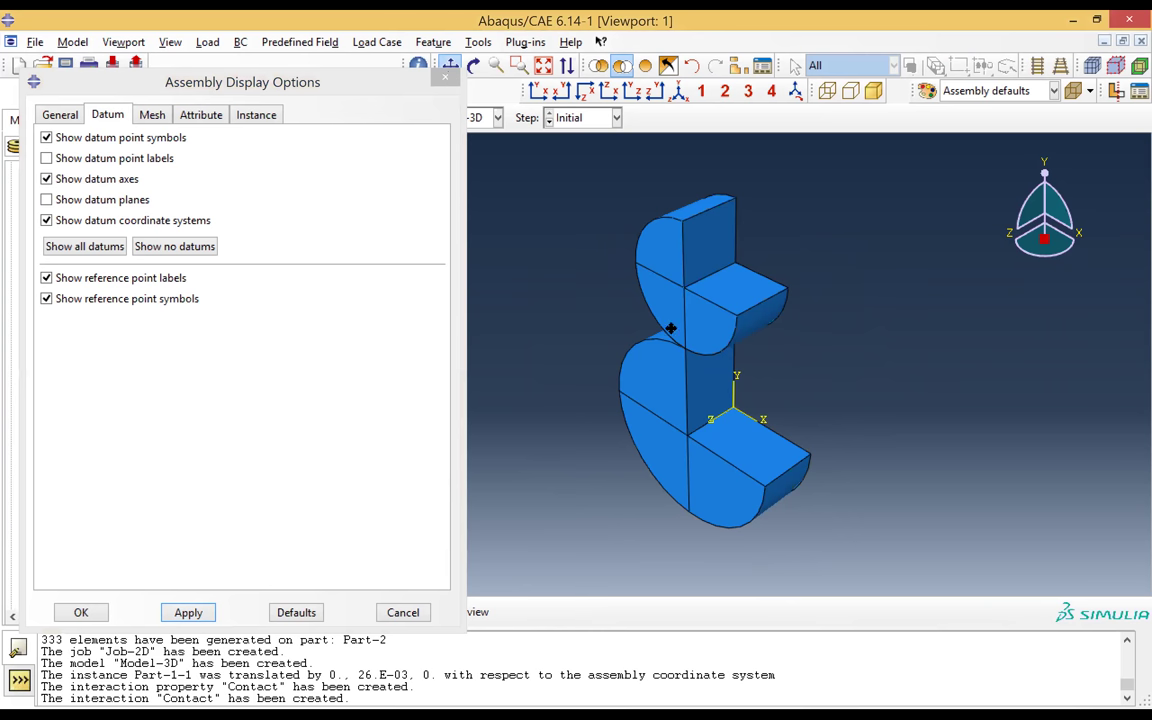
click(450, 66)
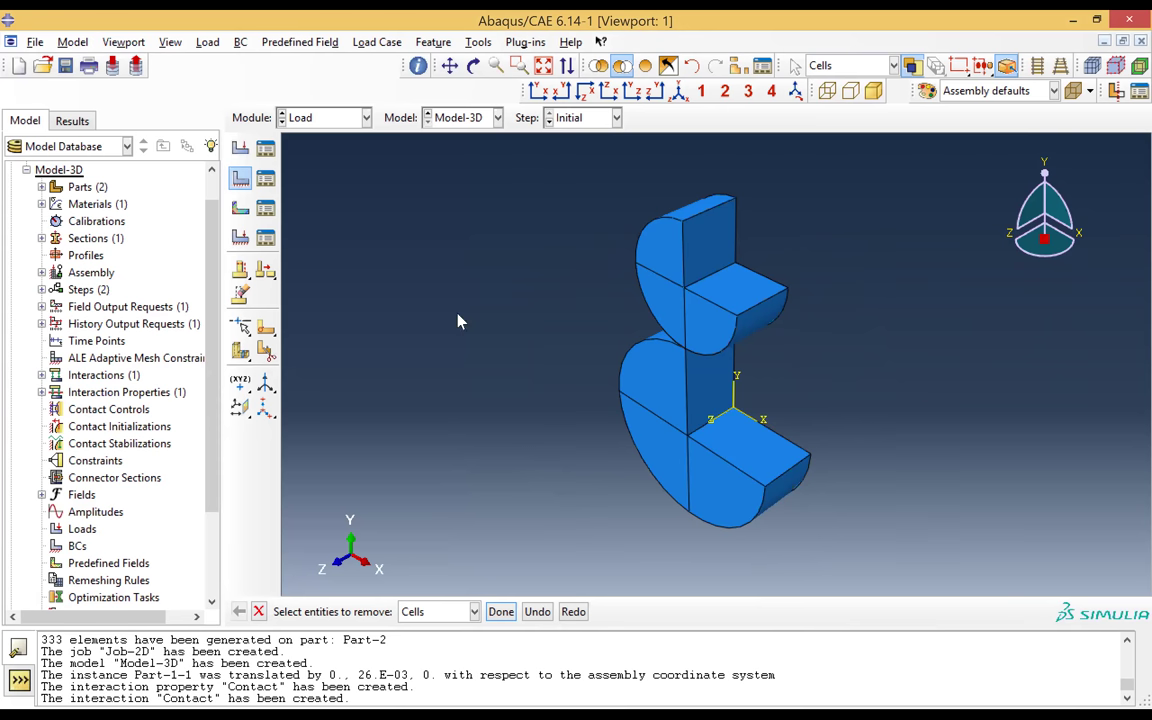
- Apply an ENCASTRE boundary condition in the Initial step to the lower cylinder's central axis edge
click(241, 183)
click(501, 612)
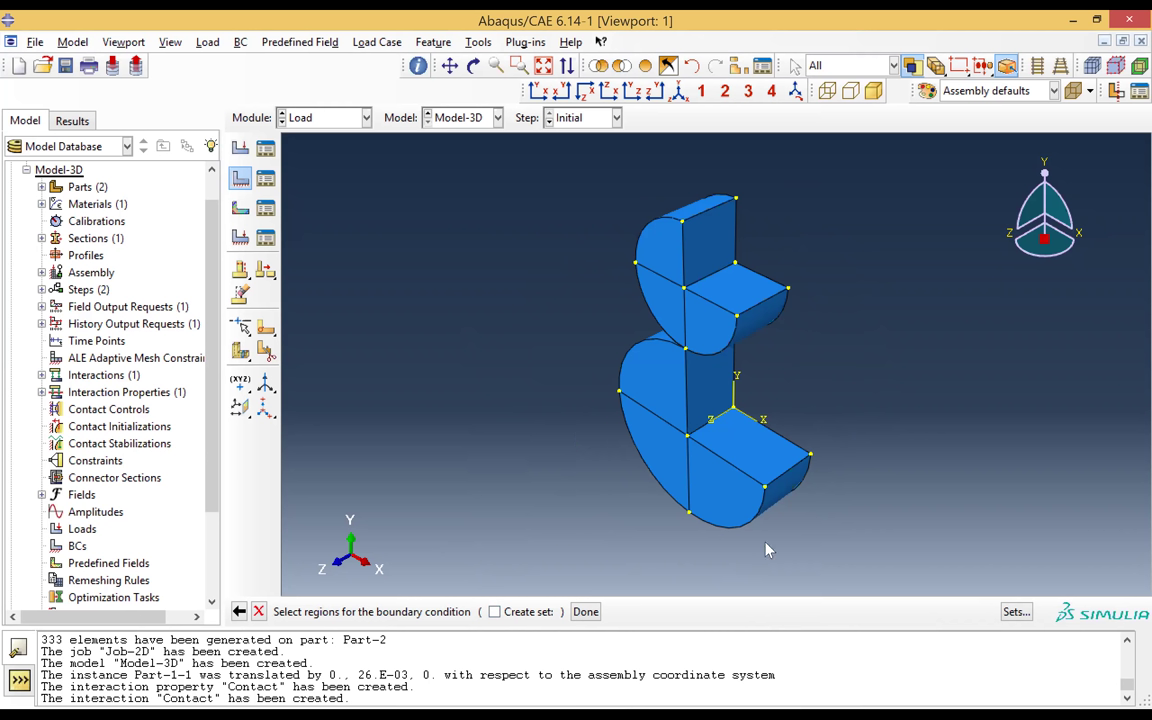
click(708, 430)
click(586, 612)
click(165, 361)
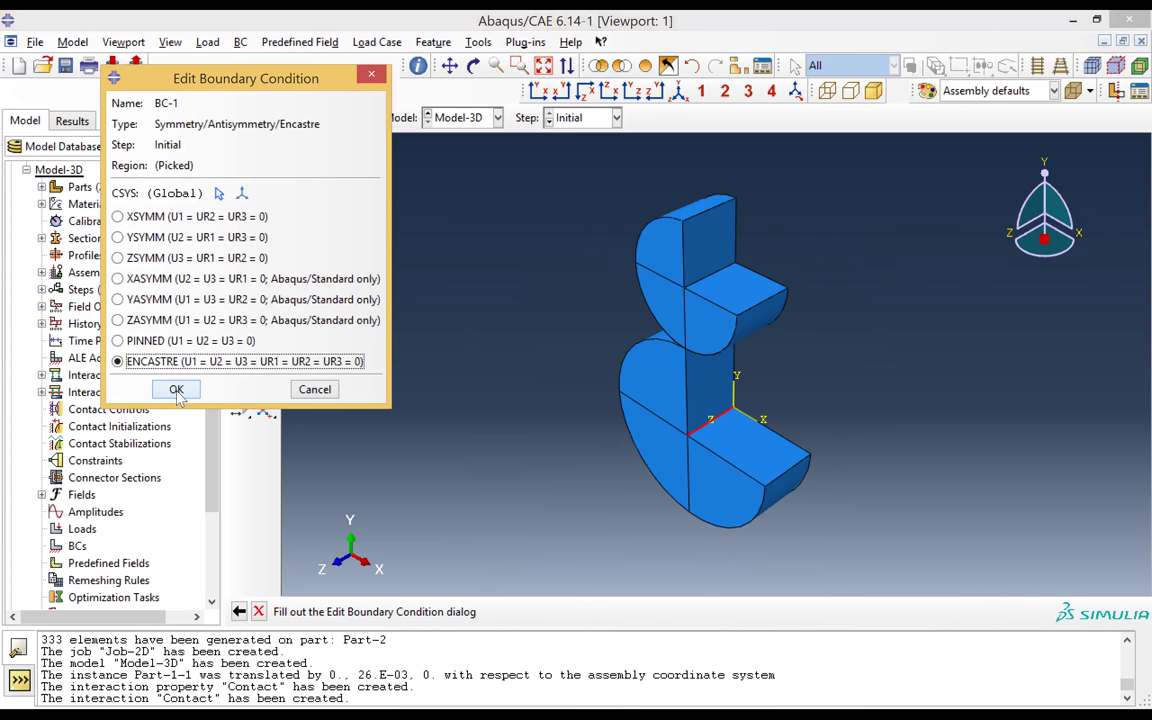
click(176, 391)
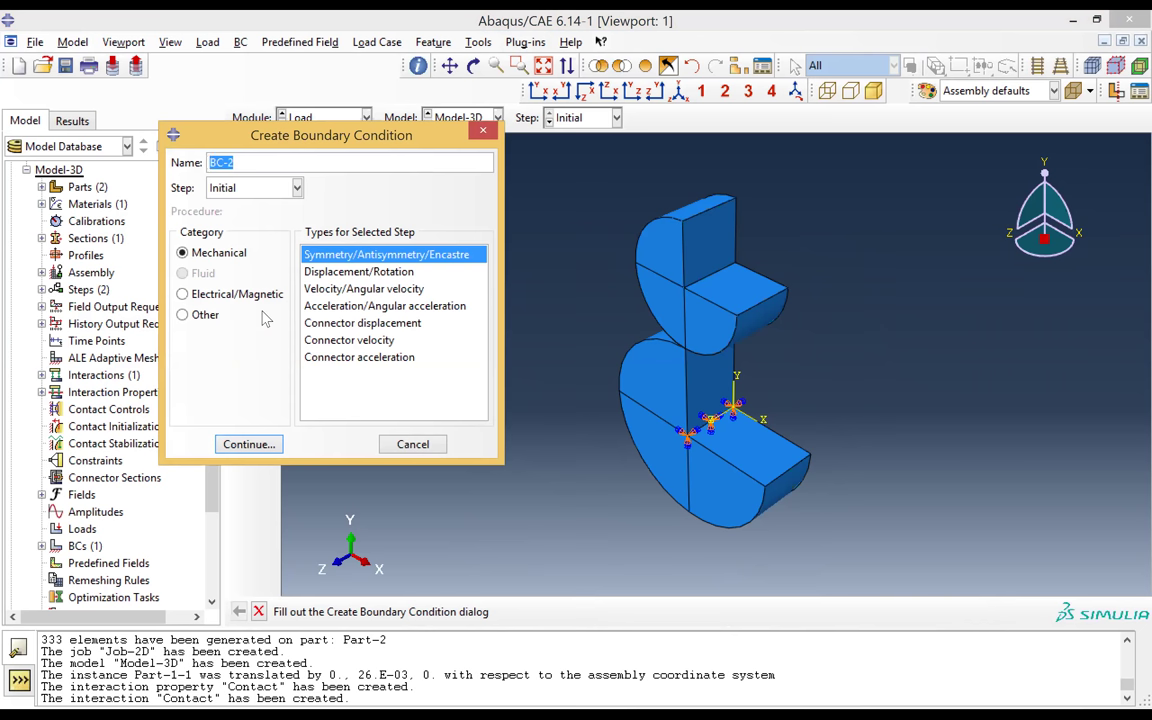
- Create a Displacement/Rotation boundary condition in the Initial step that fixes U1 and U3 on the upper cylinder's central axis edge
click(383, 276)
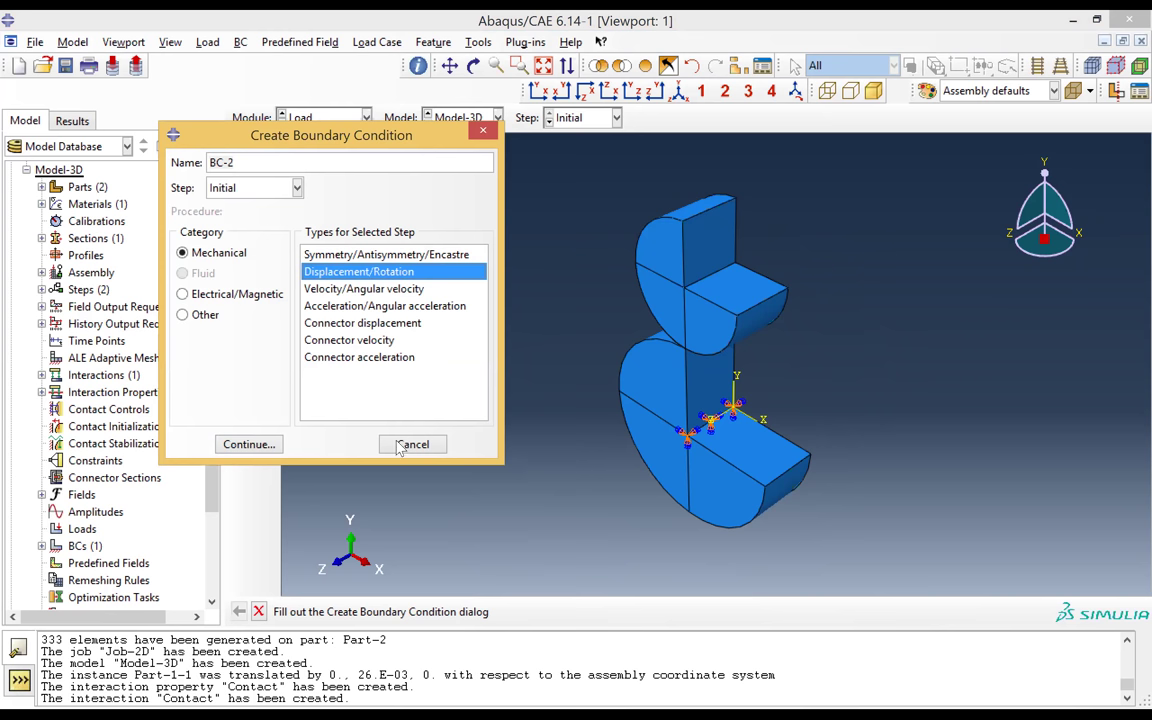
click(252, 443)
click(710, 283)
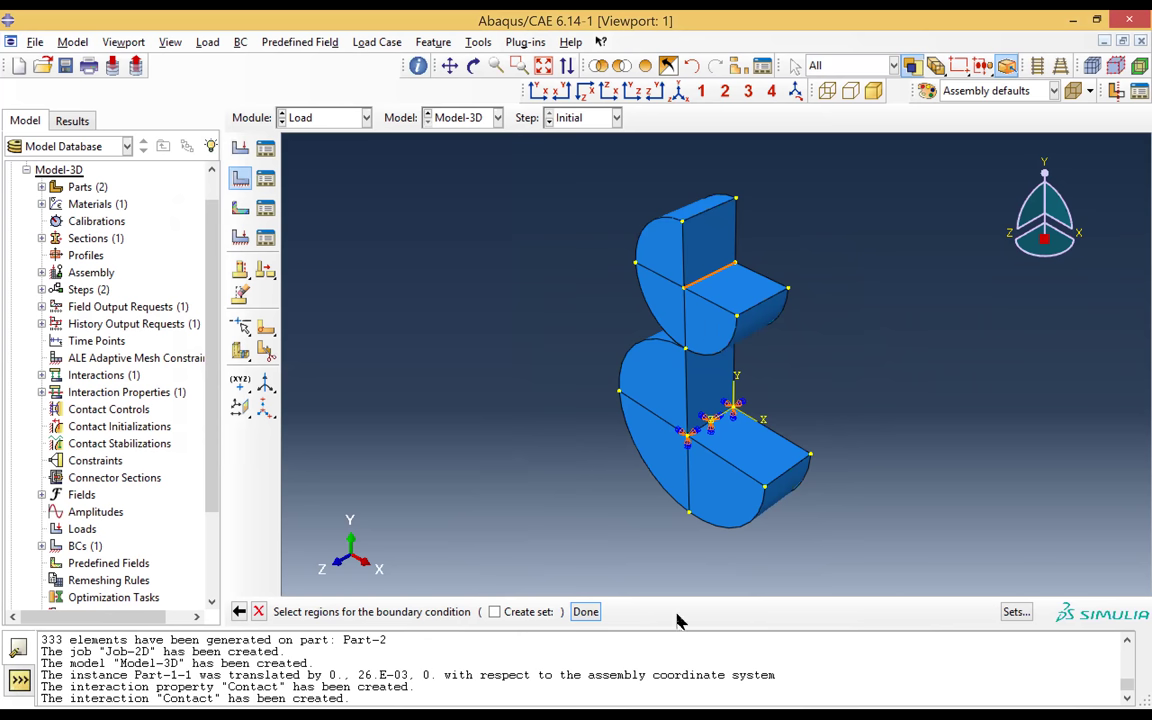
click(586, 612)
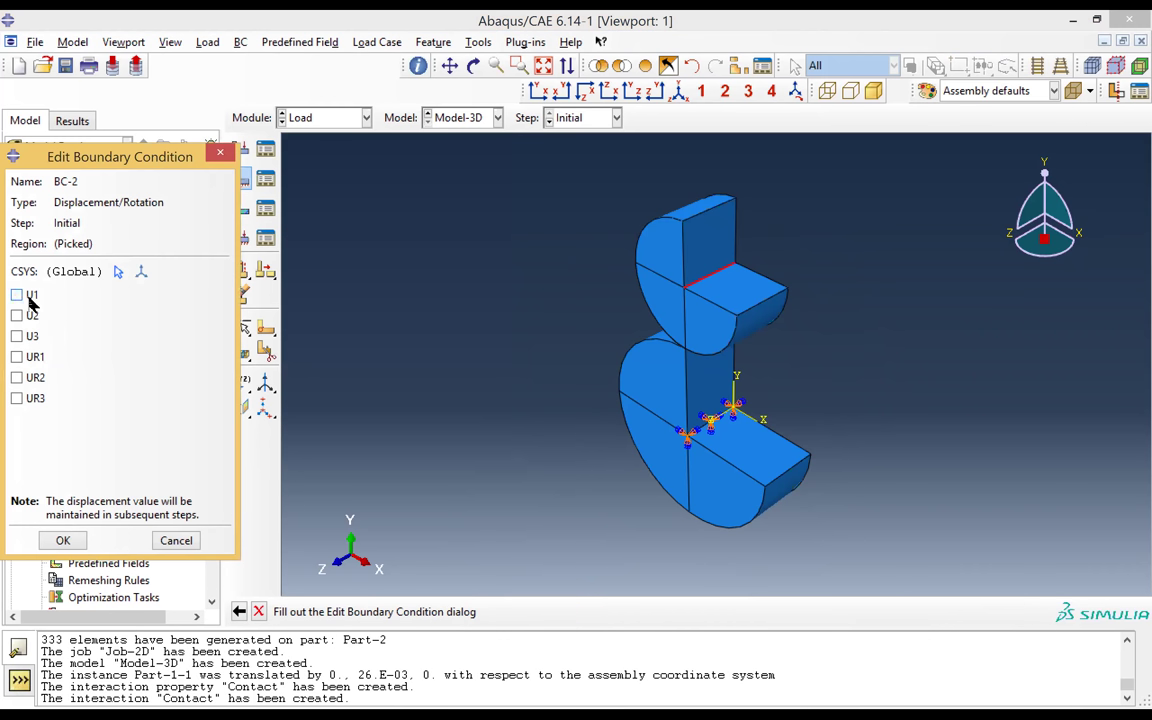
click(30, 296)
click(33, 338)
click(62, 541)
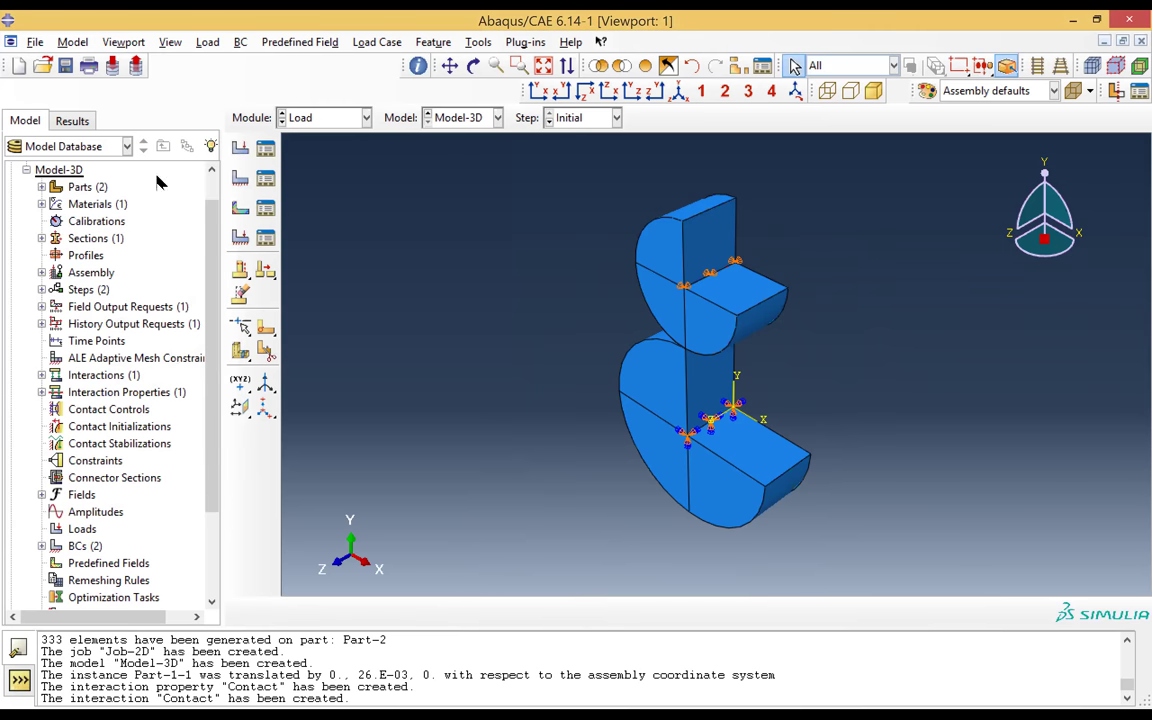
- Create a Displacement/Rotation boundary condition in Step-1 with U2 = 0.01e-3 on the upper cylinder's central axis edge
click(241, 182)
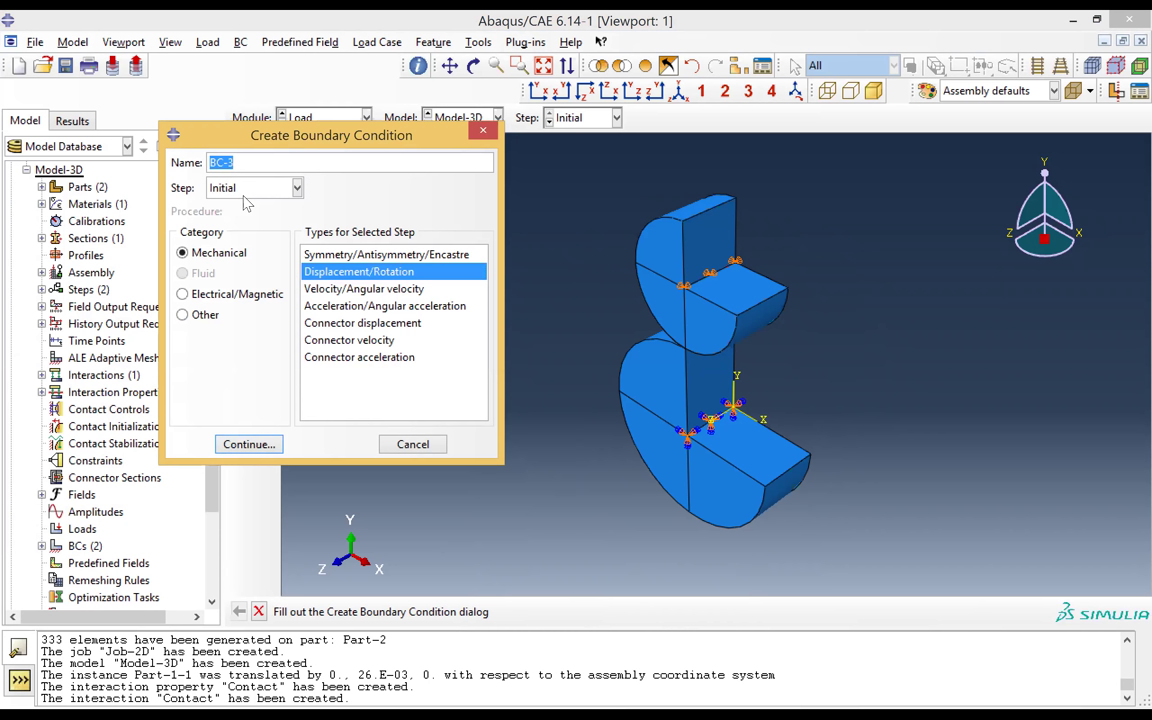
click(222, 187)
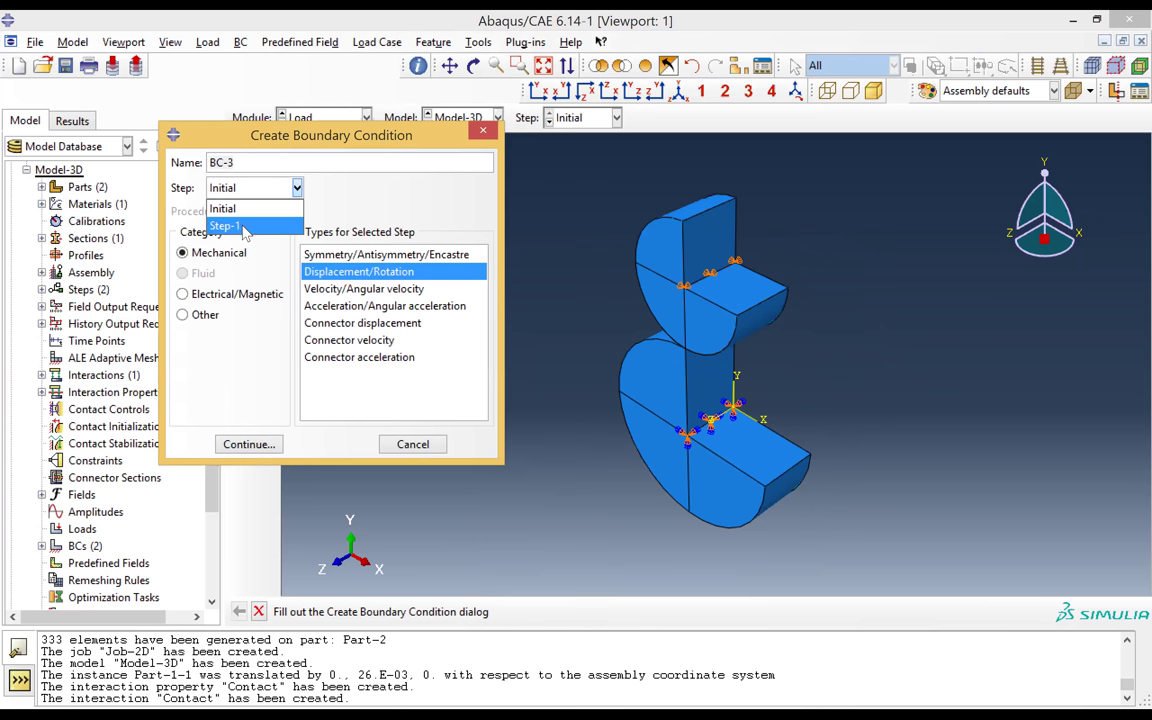
click(244, 226)
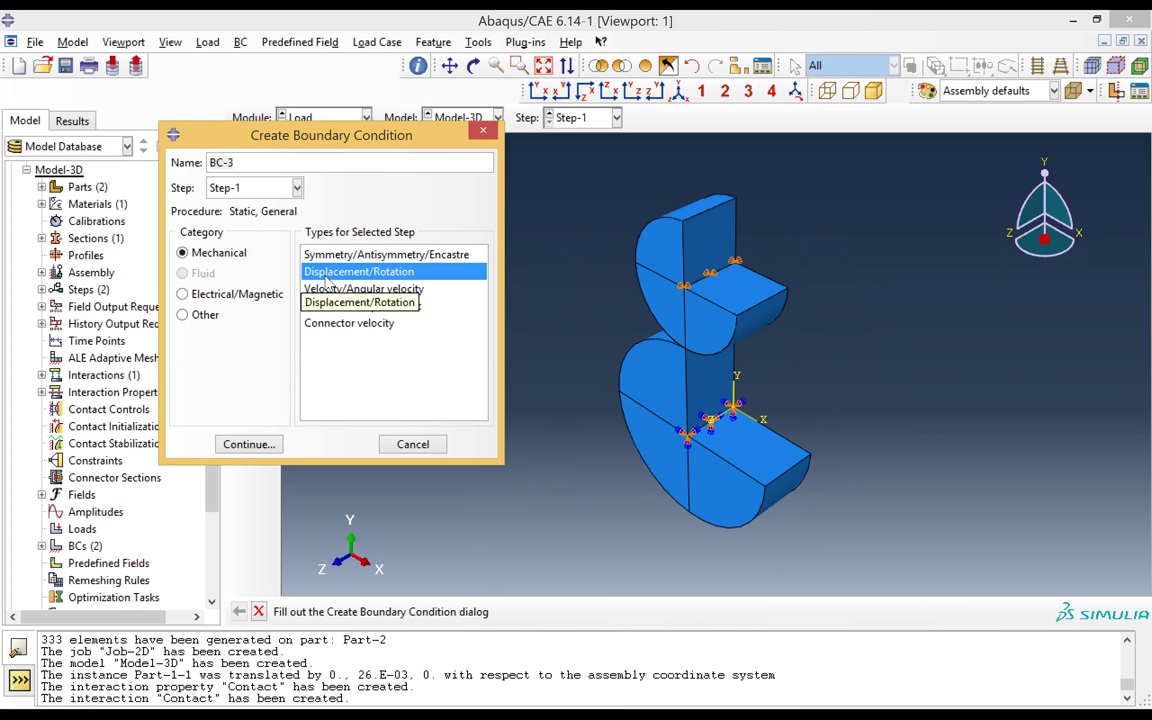
click(259, 446)
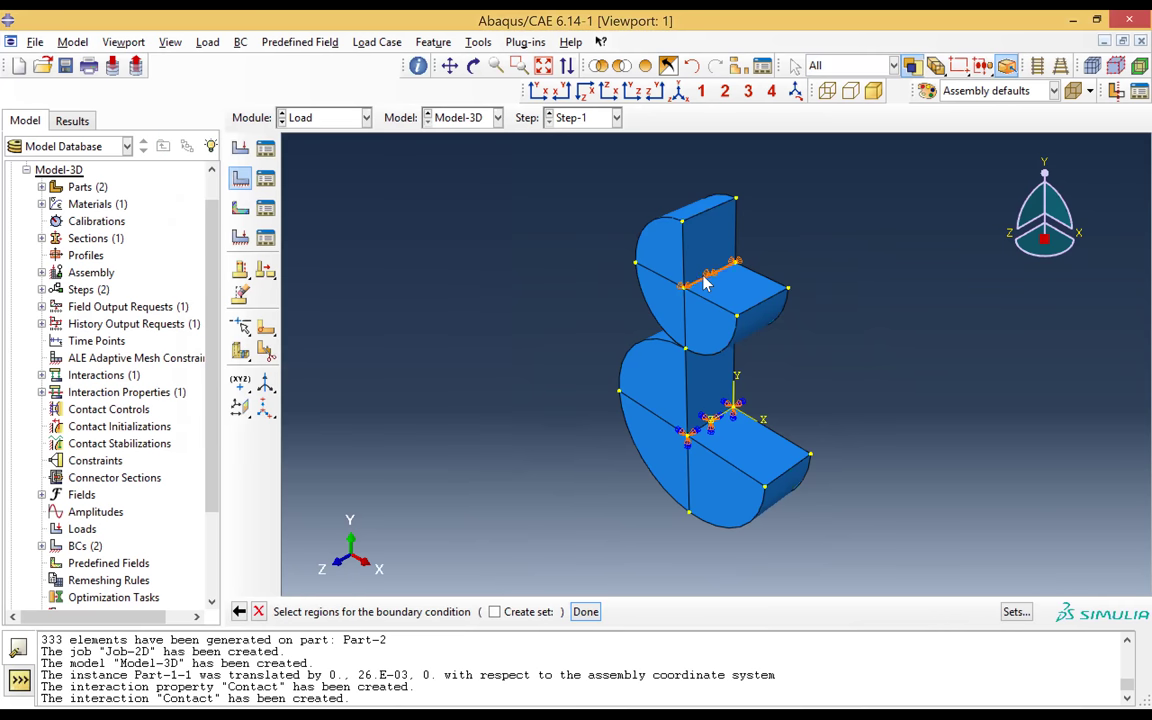
click(704, 283)
click(586, 612)
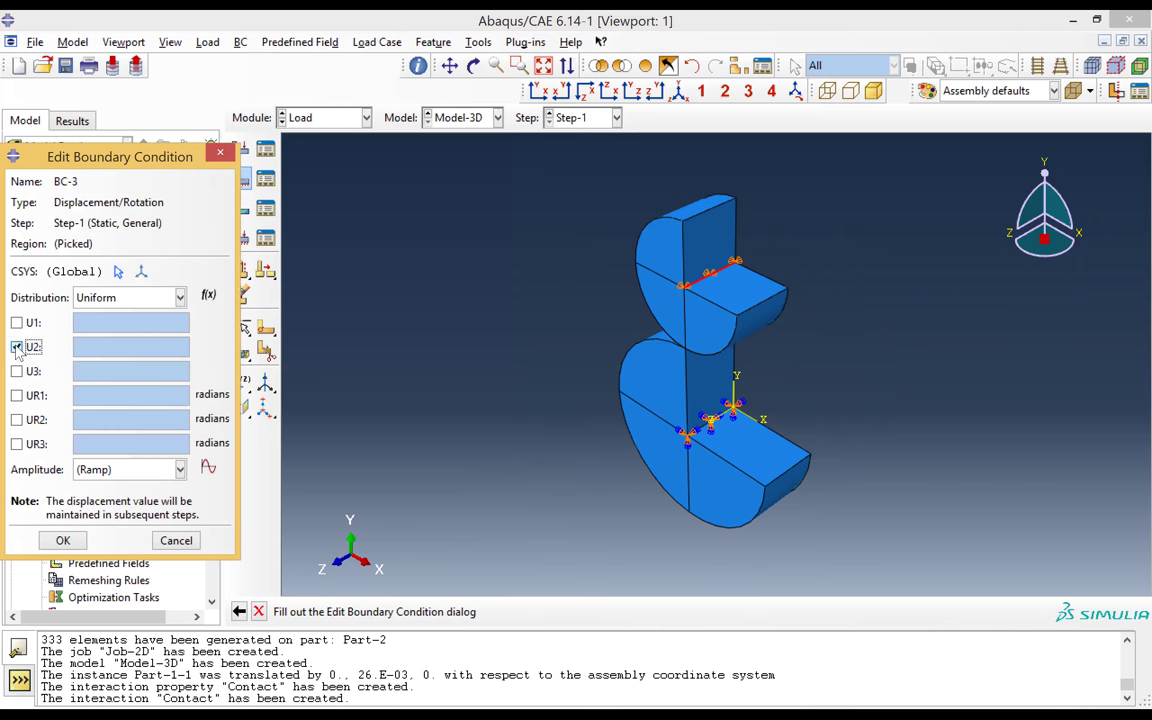
click(16, 347)
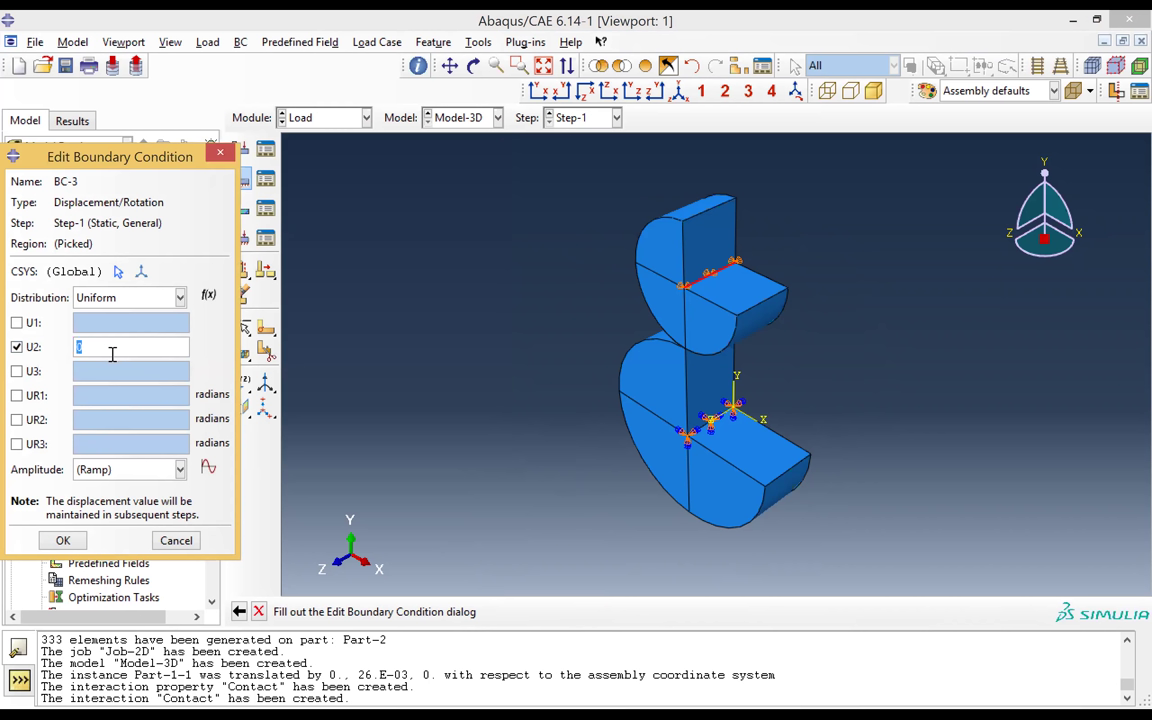
text(0.01e-3)
click(64, 542)
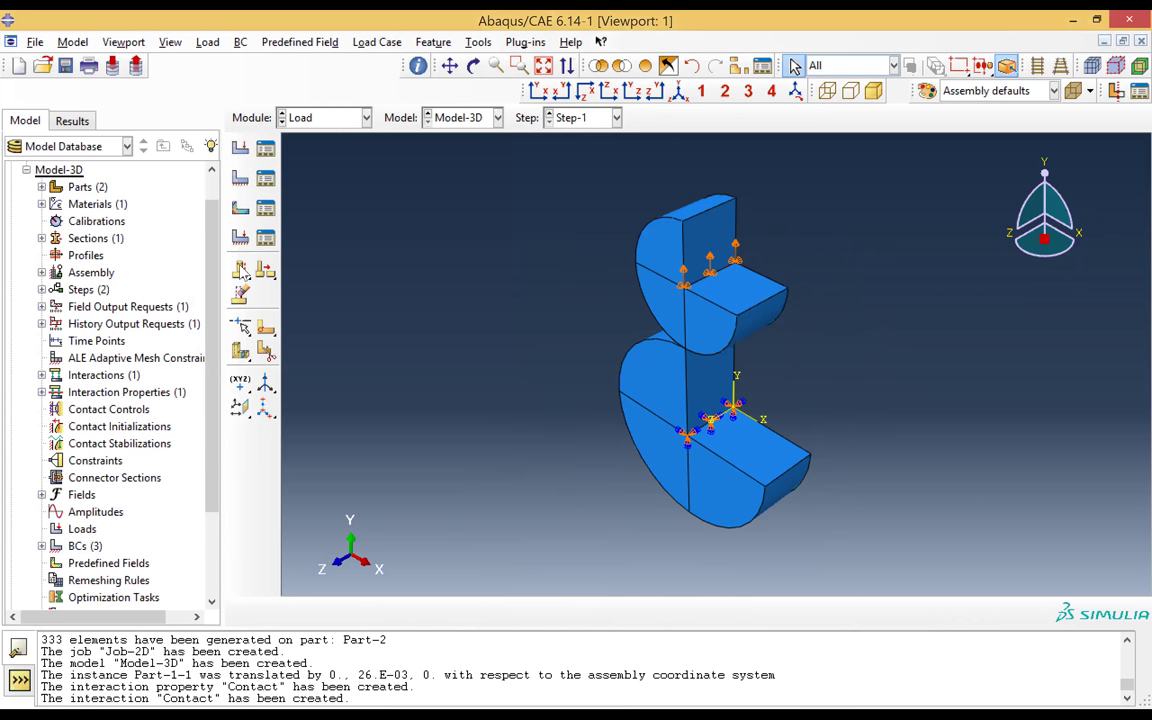
- Edit the Step-1 displacement boundary condition so U2 is -1E-005, pushing the upper cylinder downward
click(263, 180)
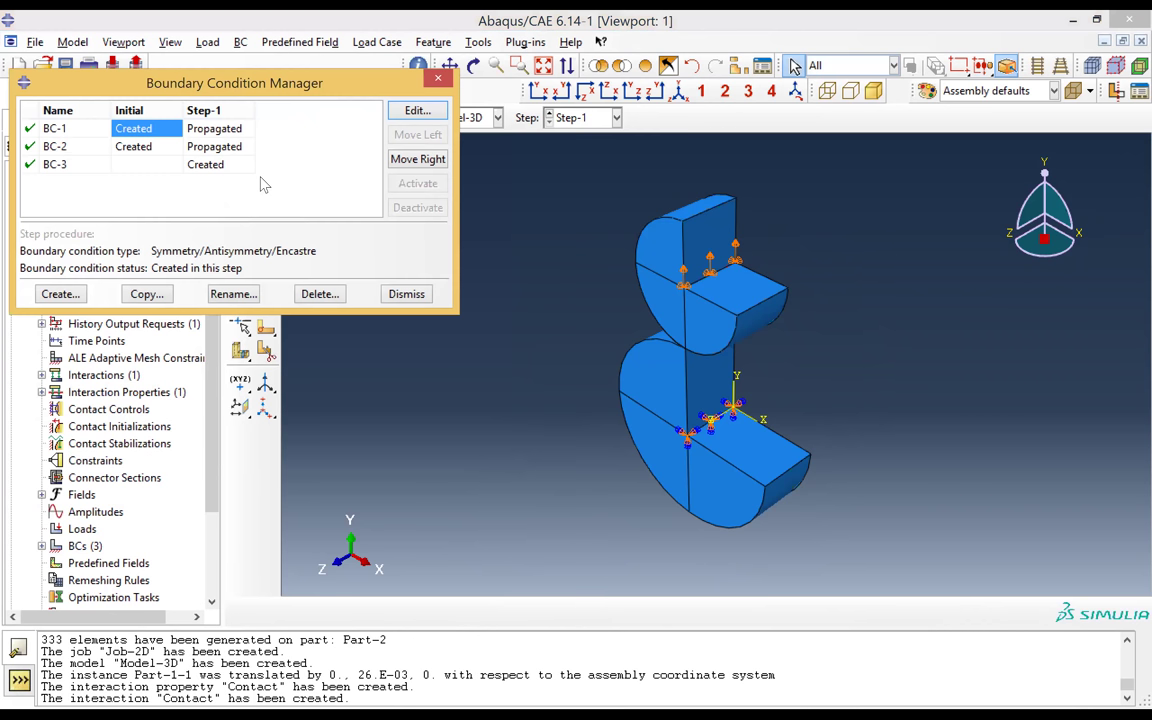
click(73, 166)
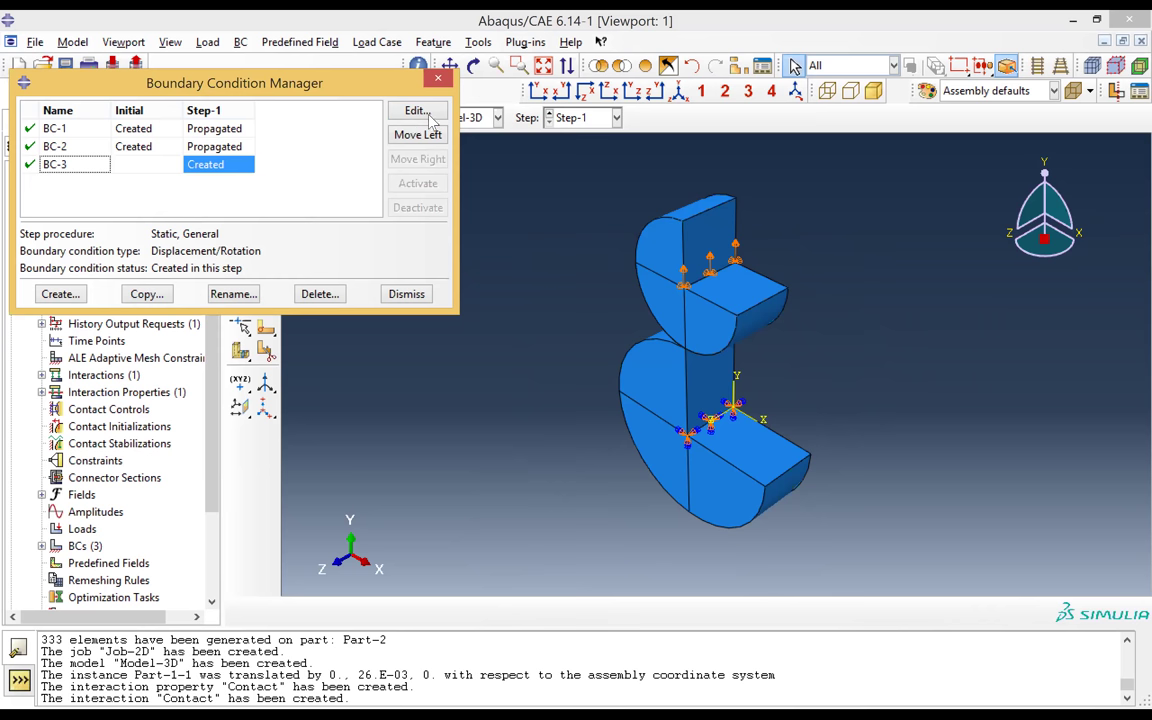
click(417, 111)
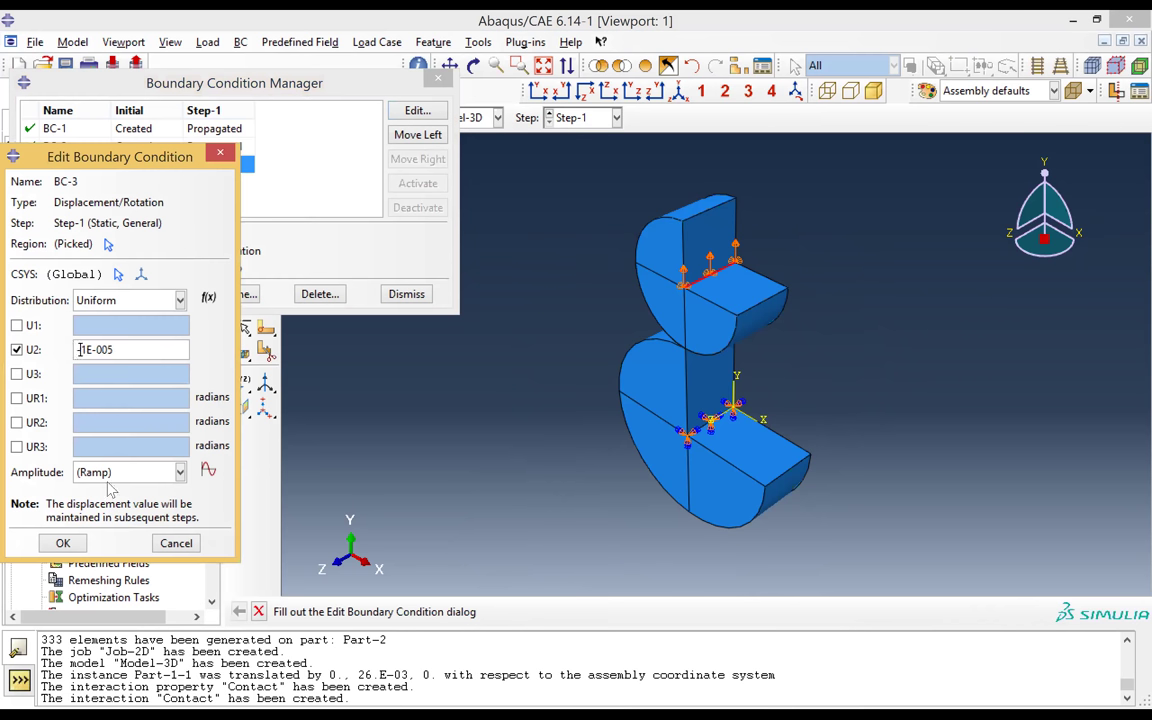
click(62, 543)
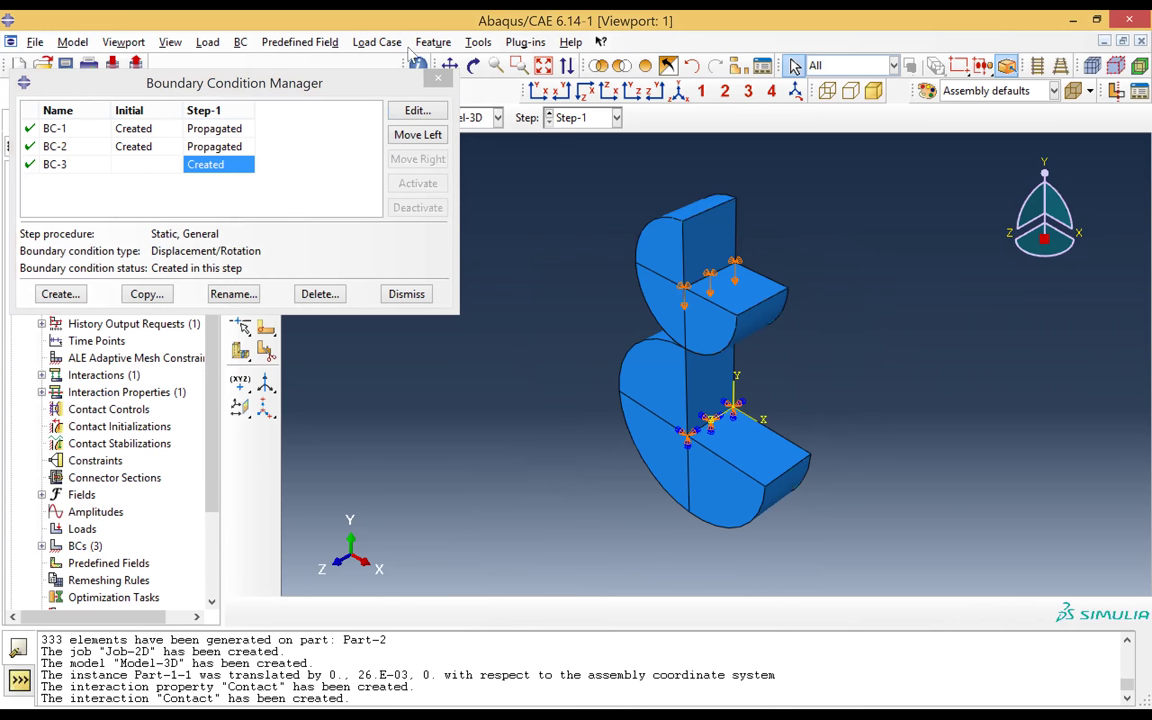
click(438, 77)
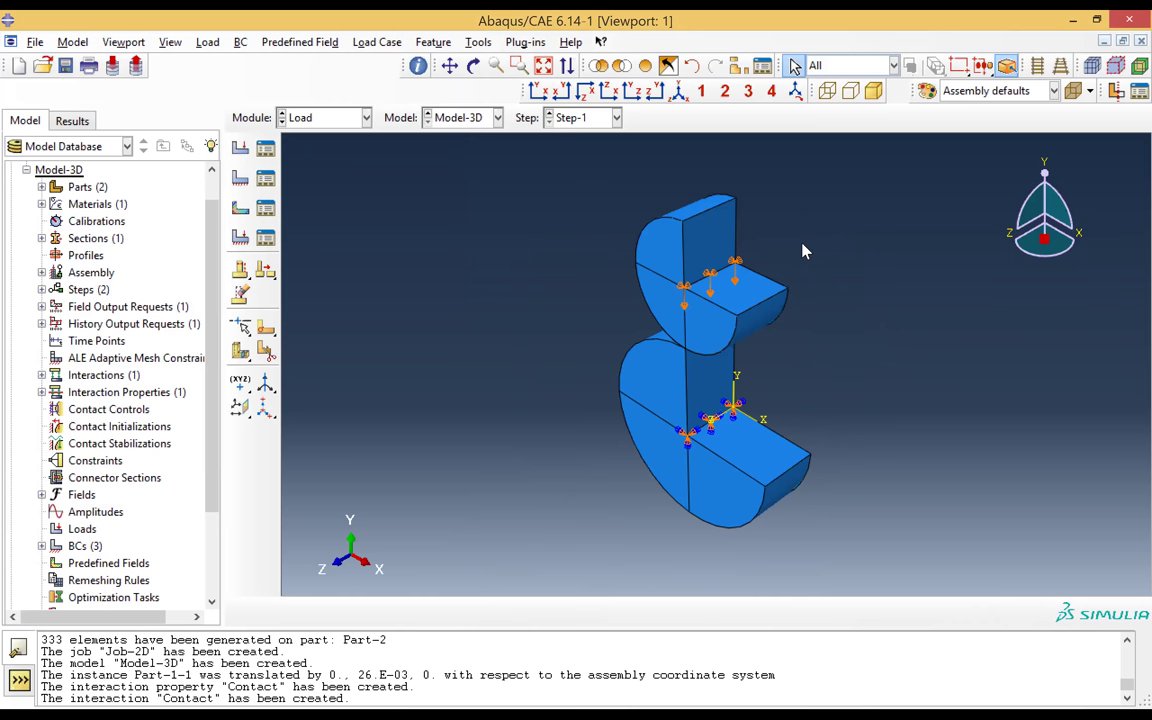
- Switch to the Mesh module and make Part-2 the object to mesh instead of the assembly
click(328, 117)
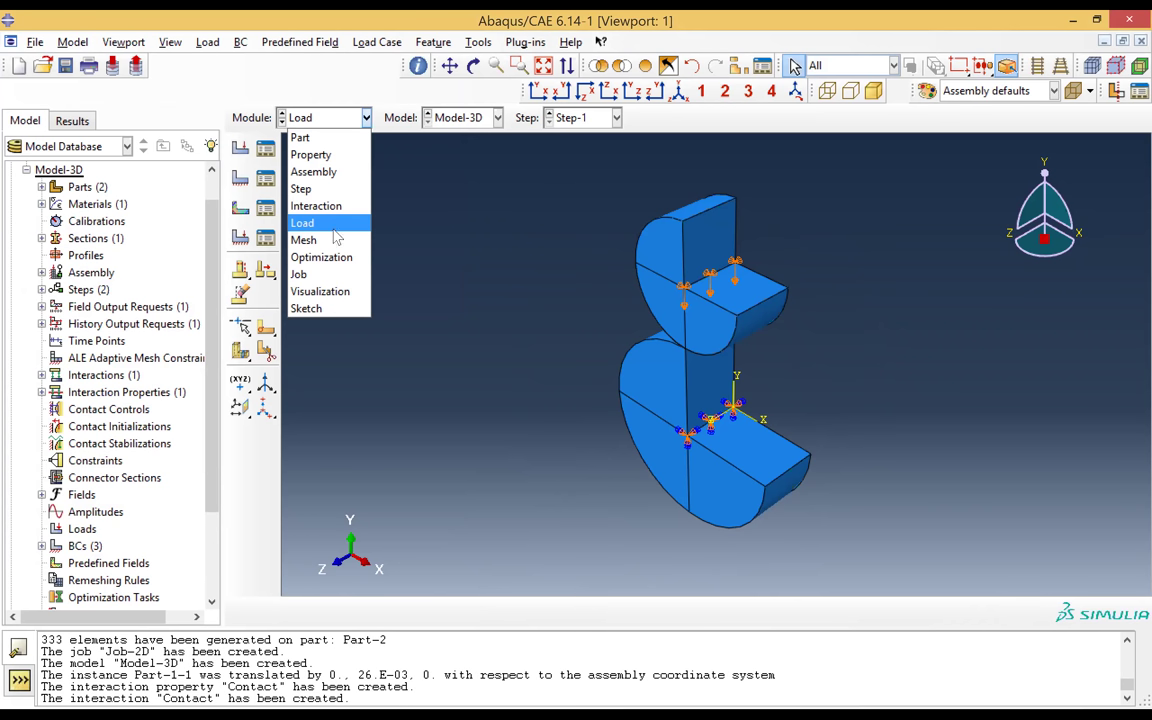
click(329, 242)
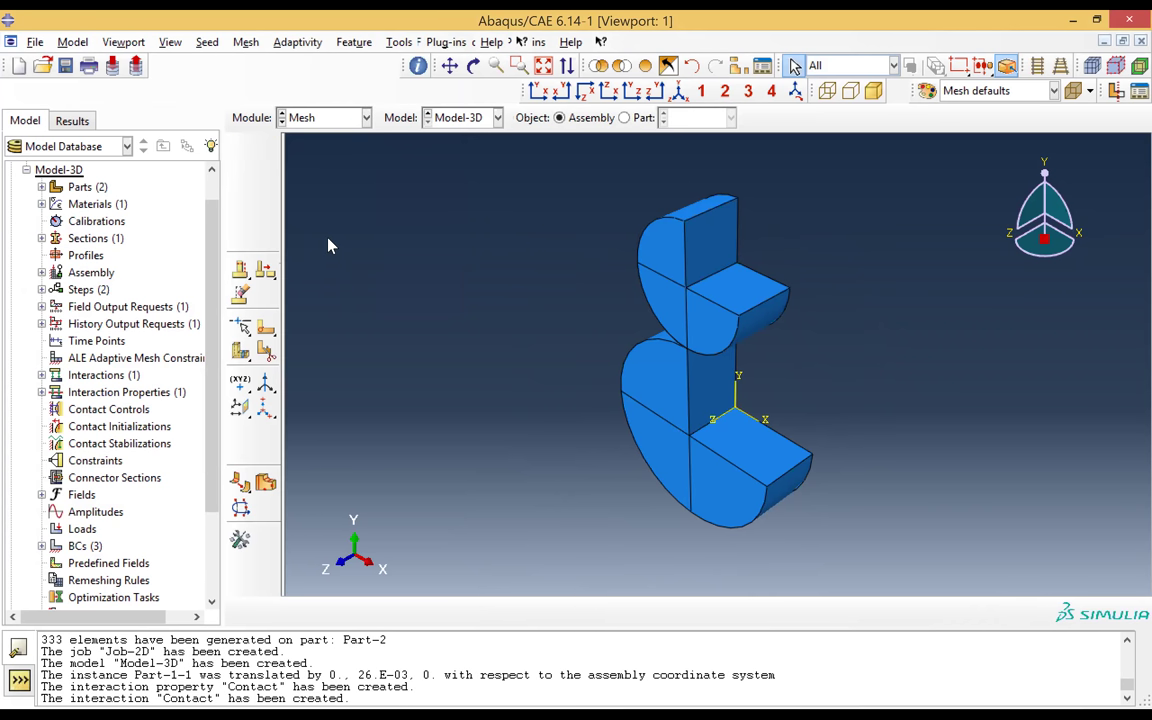
click(642, 118)
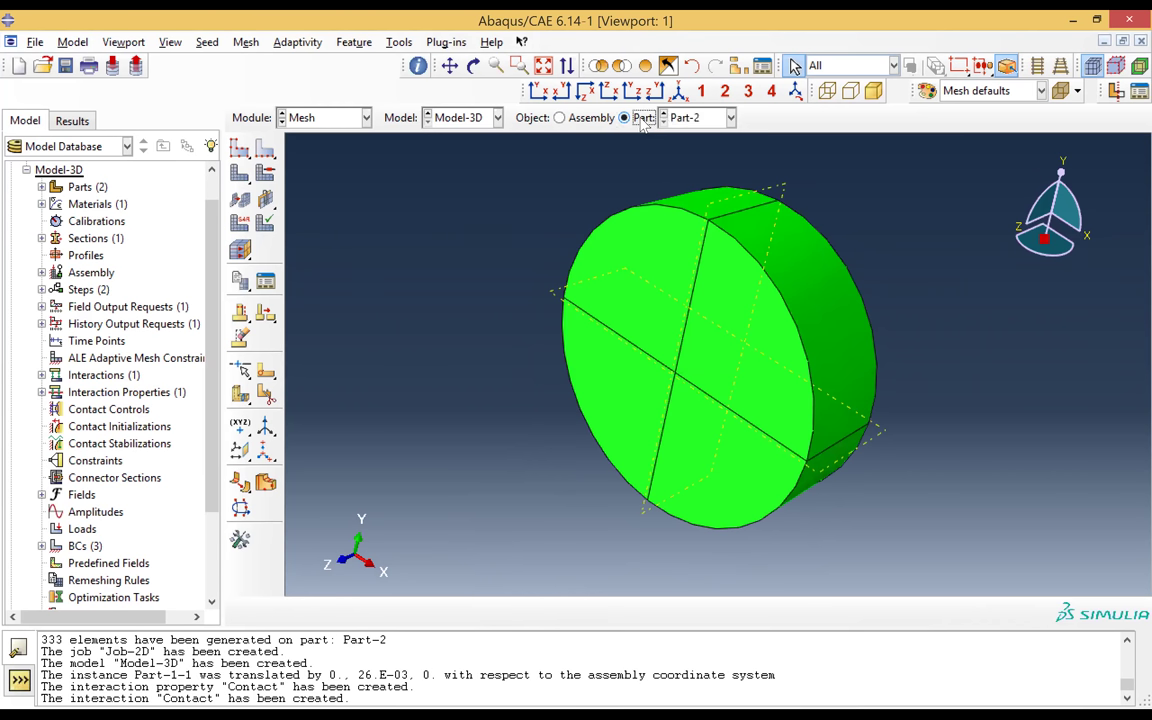
click(562, 118)
click(641, 118)
click(592, 118)
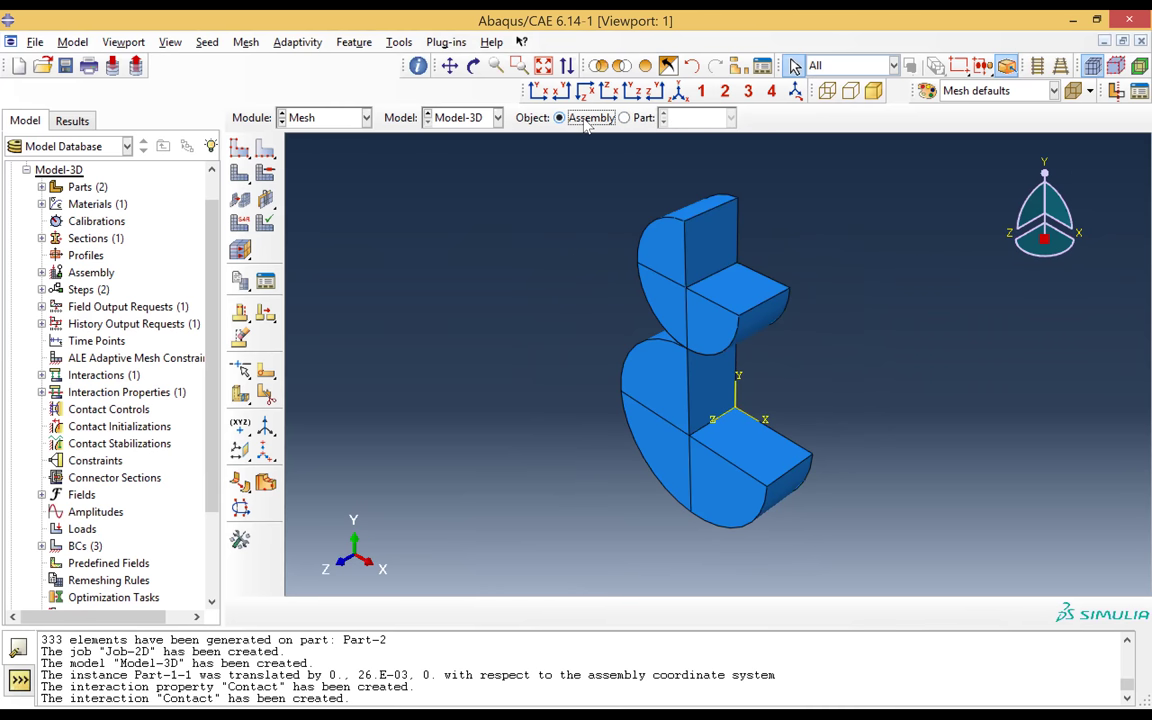
click(625, 118)
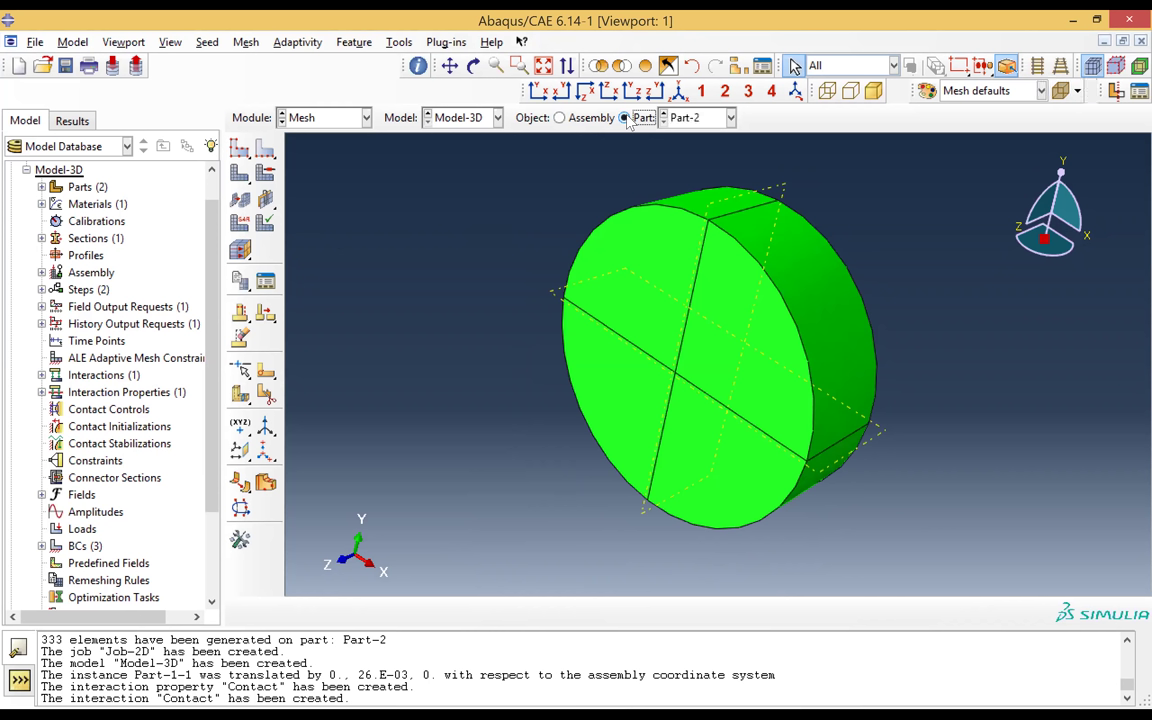
- Start local edge seeding on Part-2 and select the four arc edges of the cylinder's lower half on both end faces
click(265, 149)
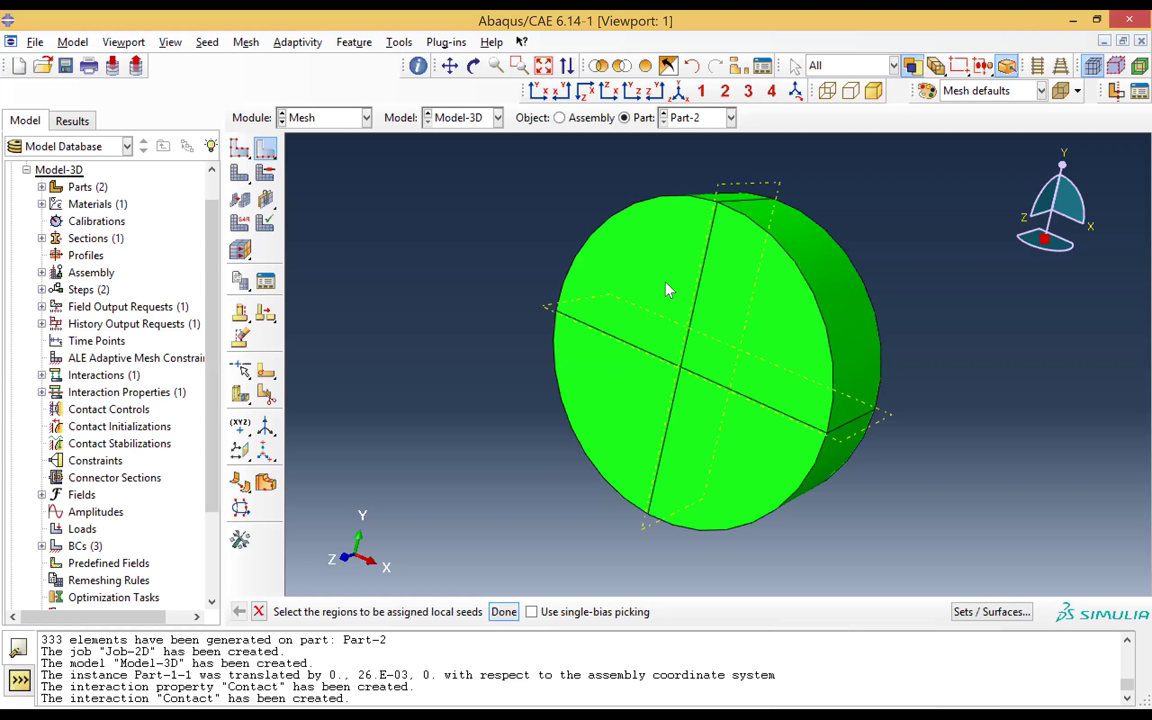
click(473, 65)
drag(602, 478, 648, 306)
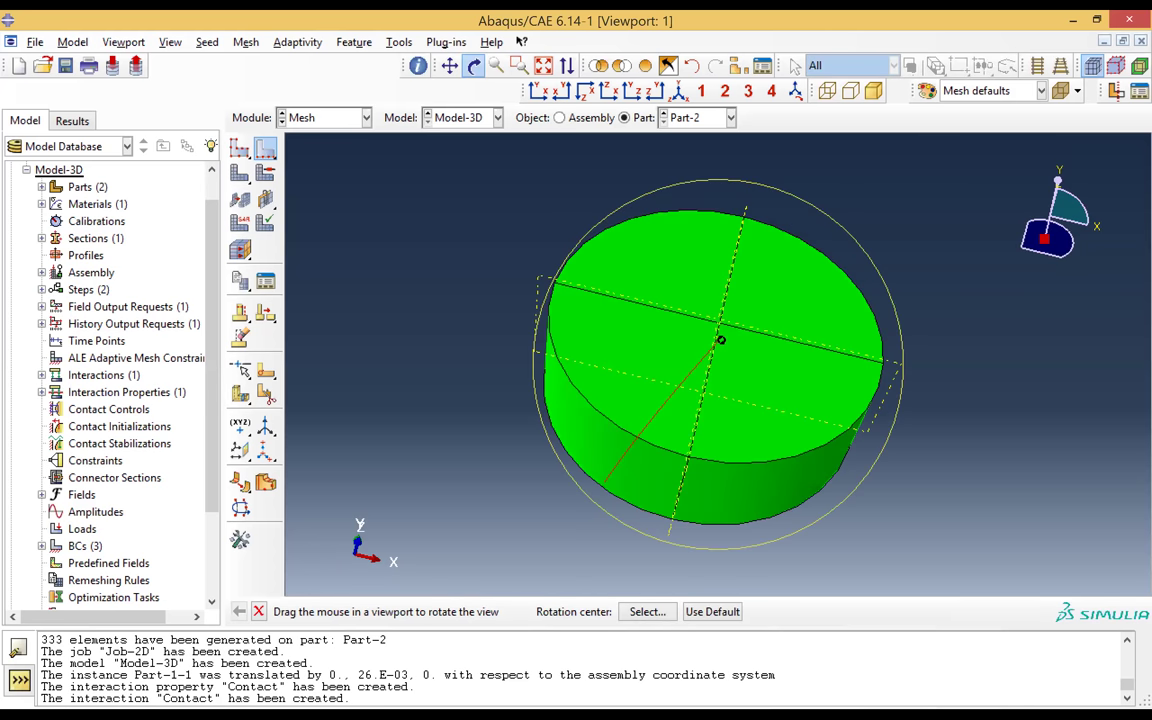
click(473, 65)
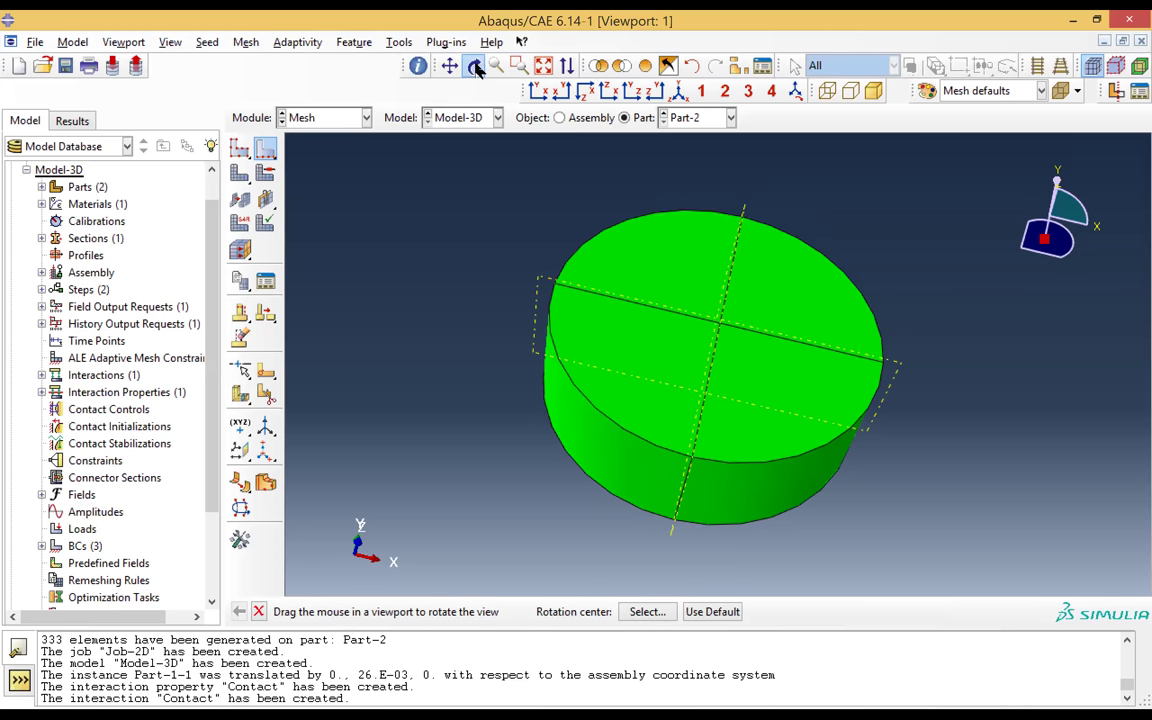
click(583, 394)
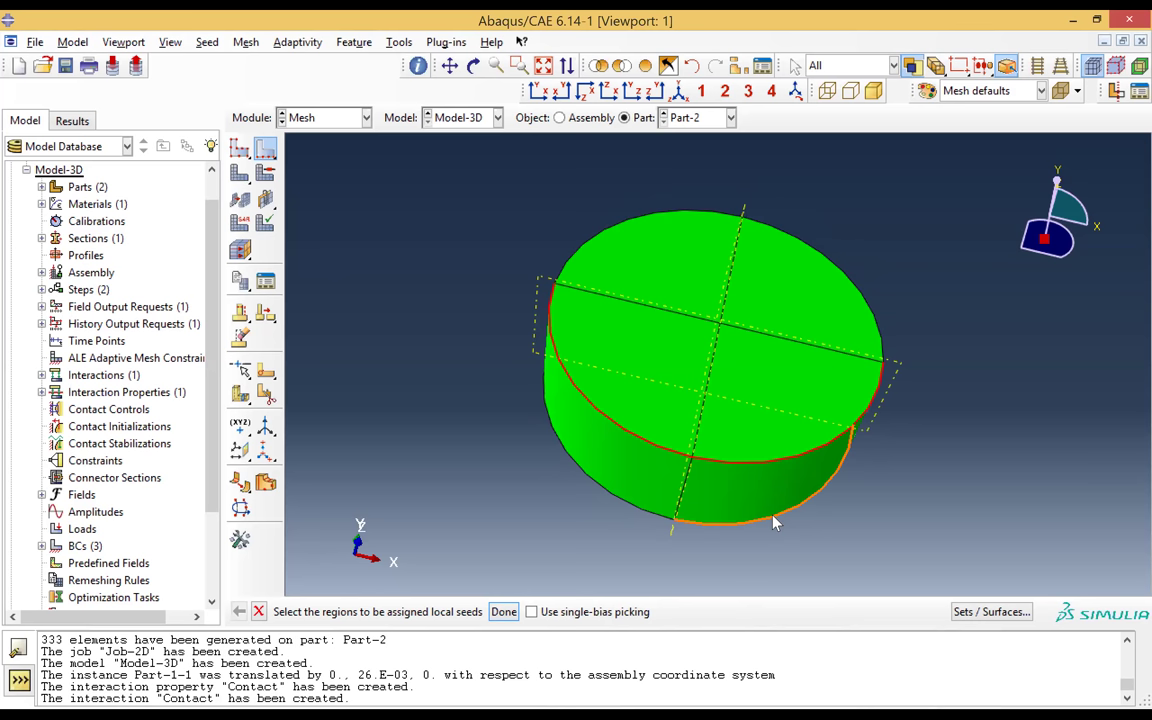
click(648, 514)
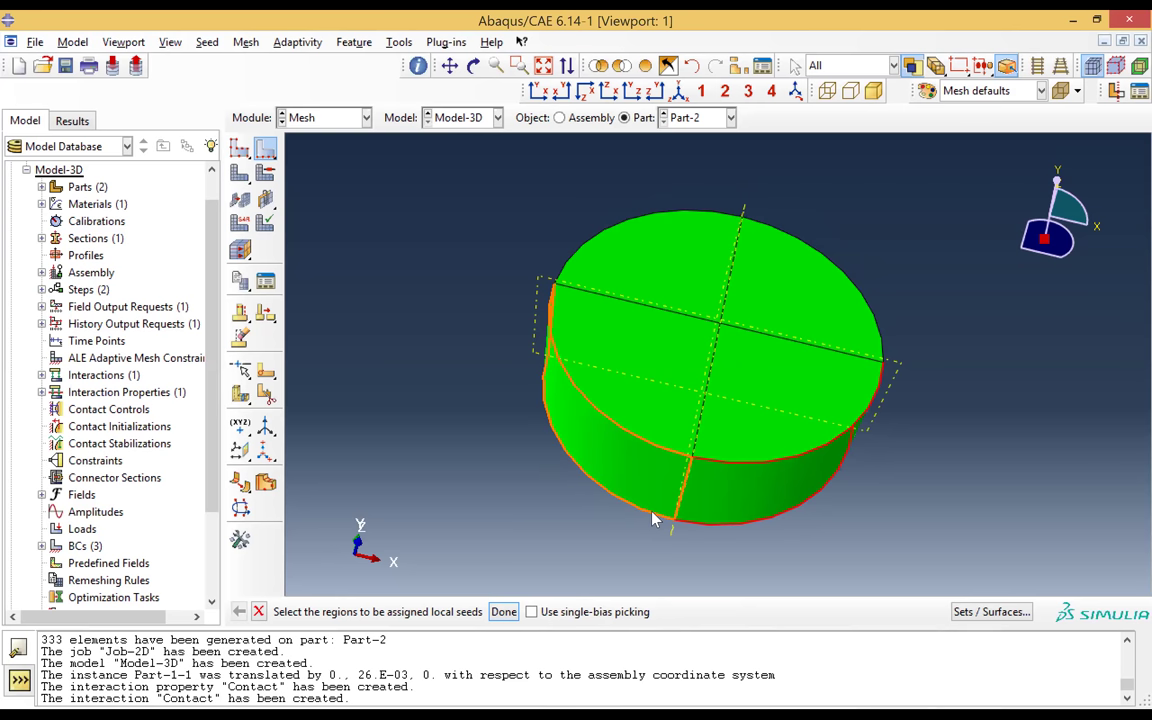
shift+click(672, 528)
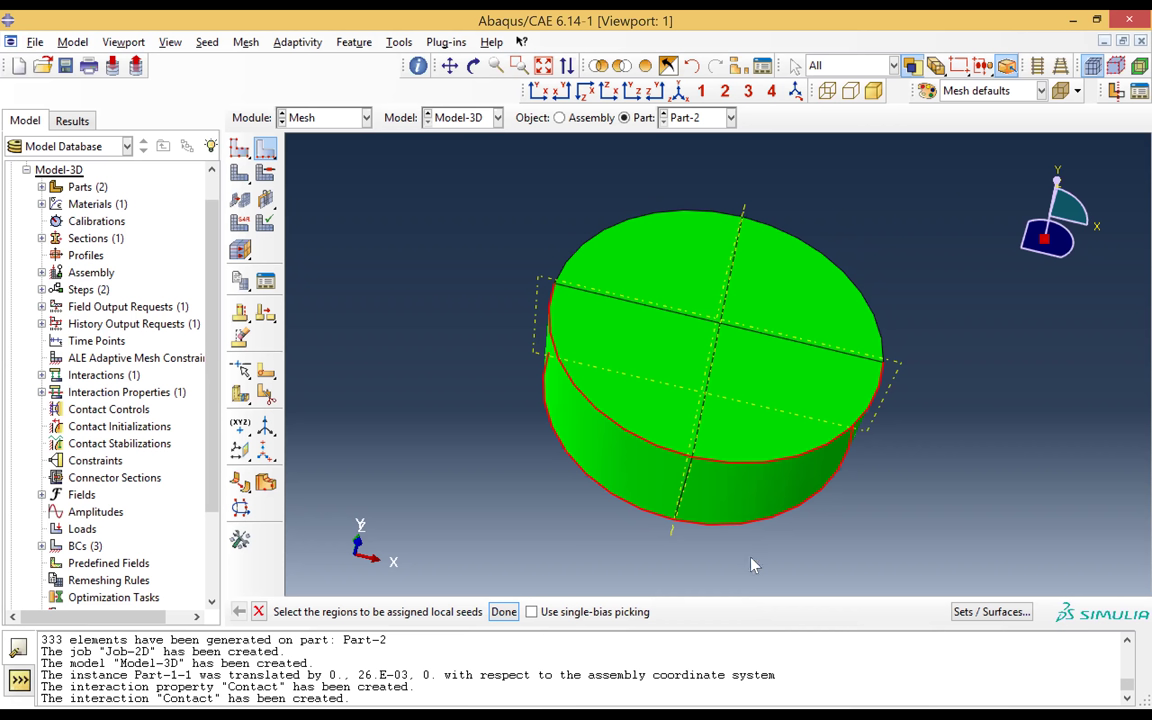
click(474, 66)
drag(815, 291, 793, 313)
click(474, 66)
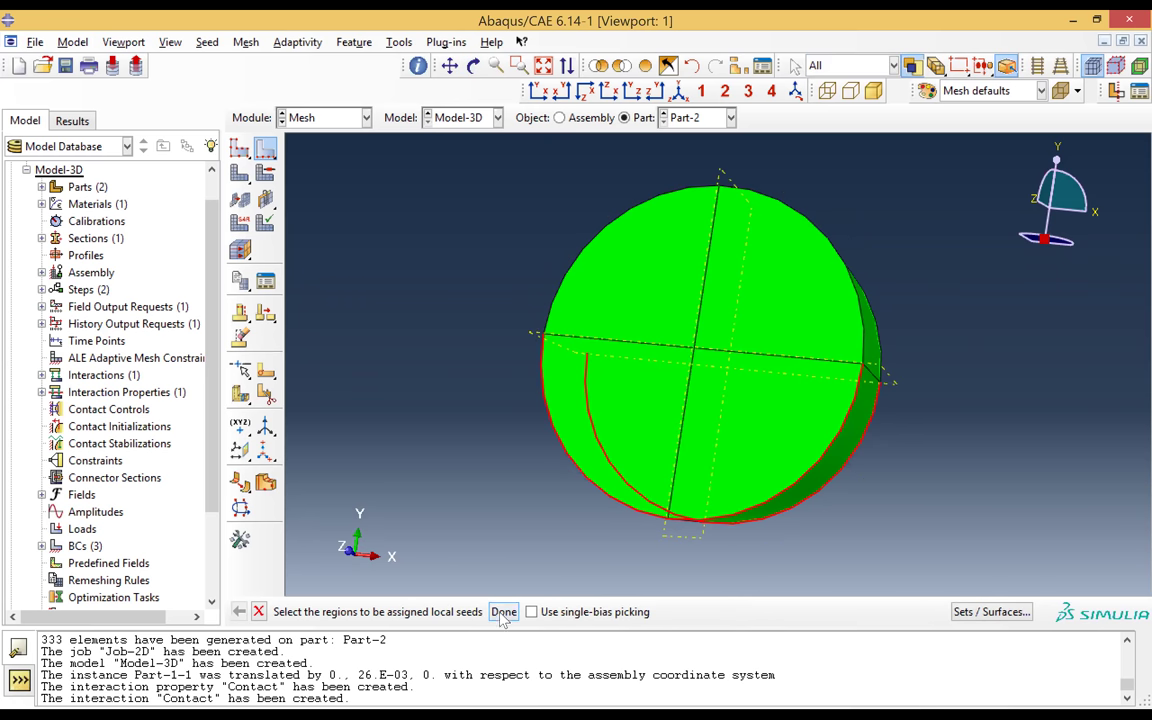
- Seed the lower arcs by size with single bias from 5E-005 to 0.0025, flipping the +X side arcs toward the lowest contact line
click(503, 612)
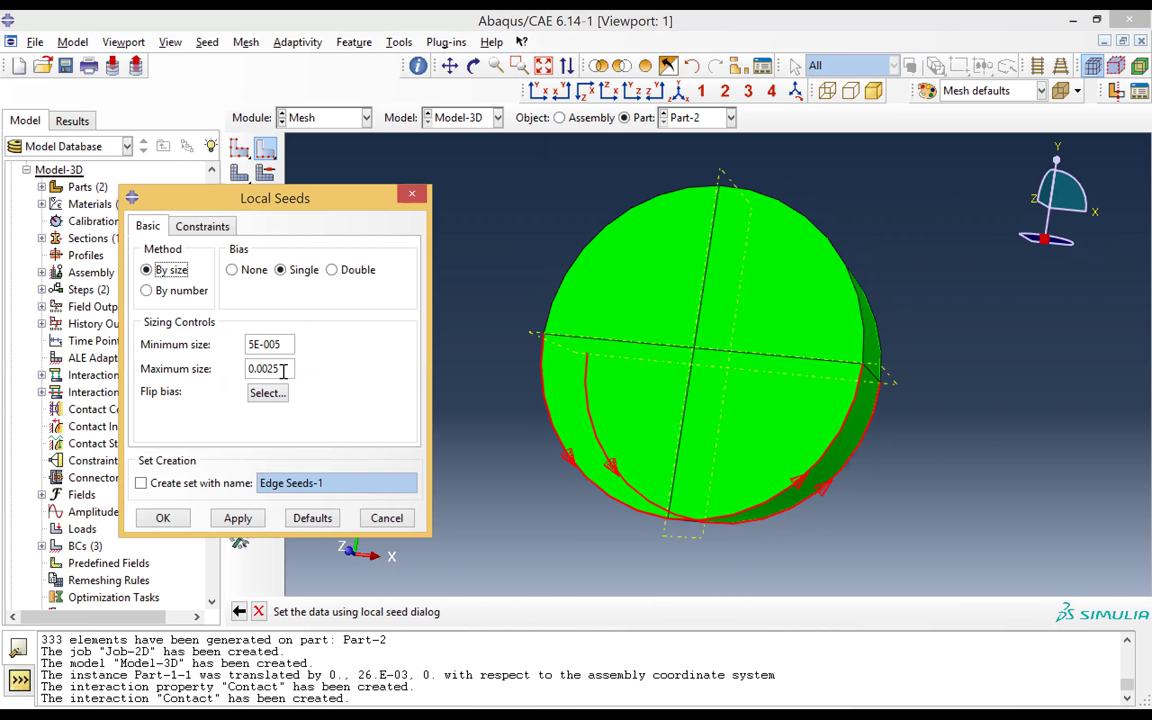
click(269, 397)
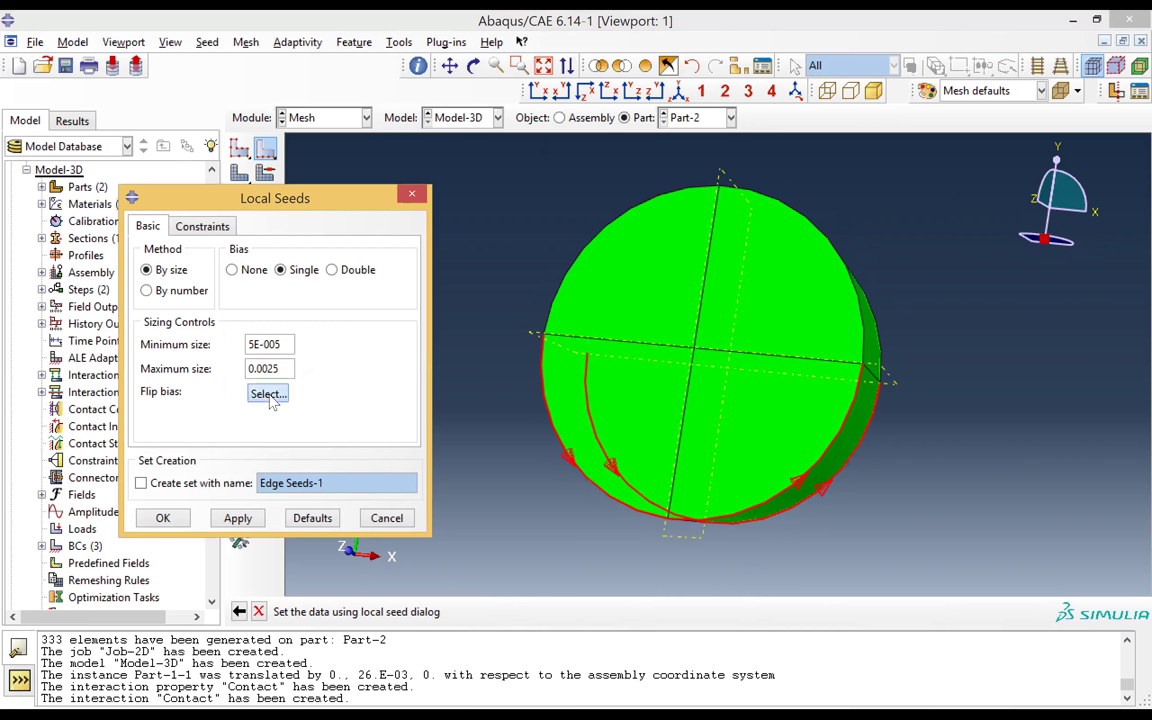
click(812, 512)
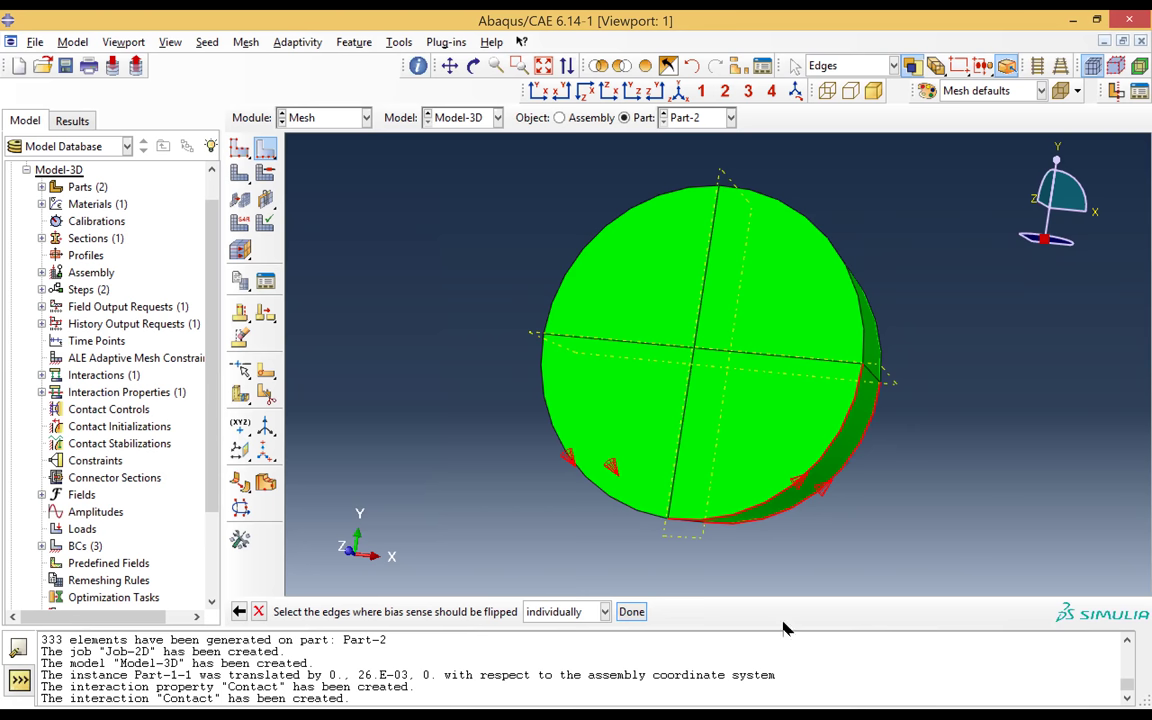
click(632, 612)
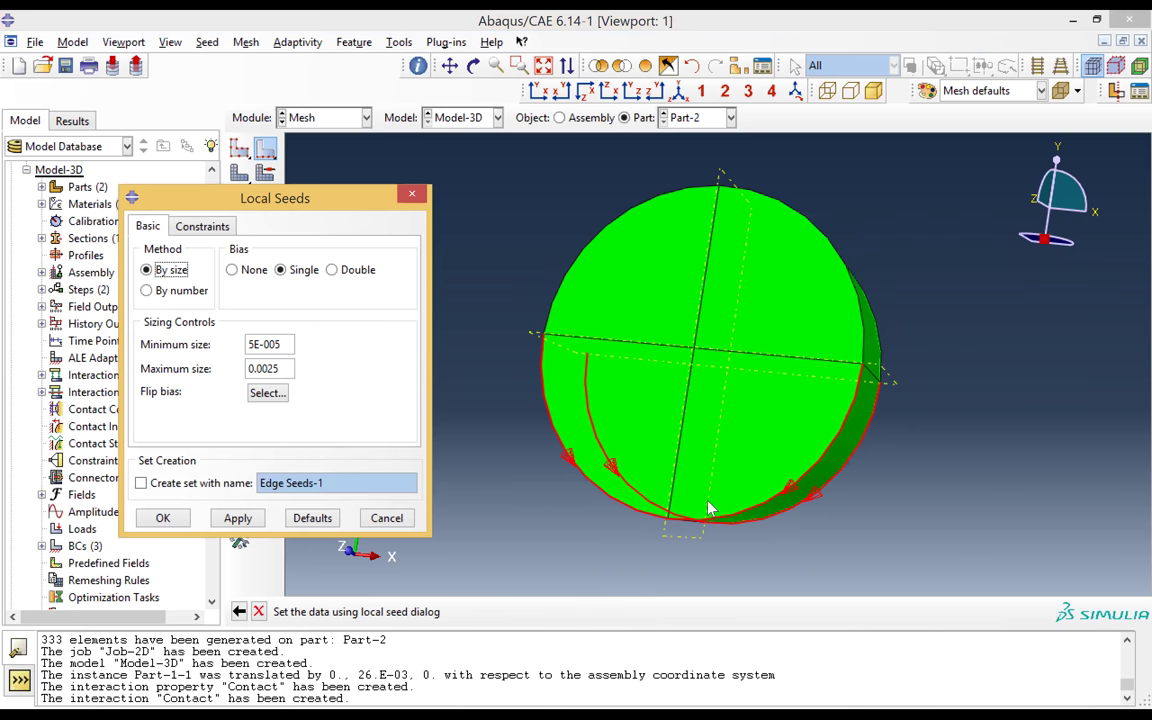
click(163, 518)
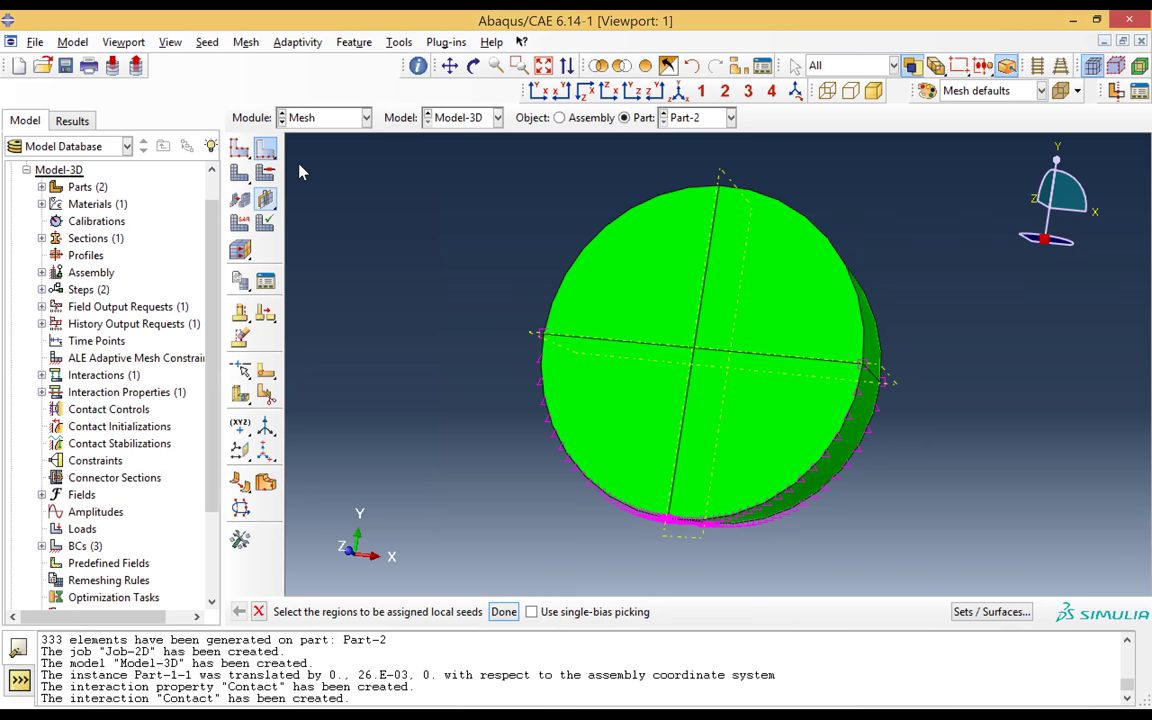
- Apply global seeds to Part-2 with an approximate global size of 0.0025
click(240, 150)
click(472, 241)
text(5)
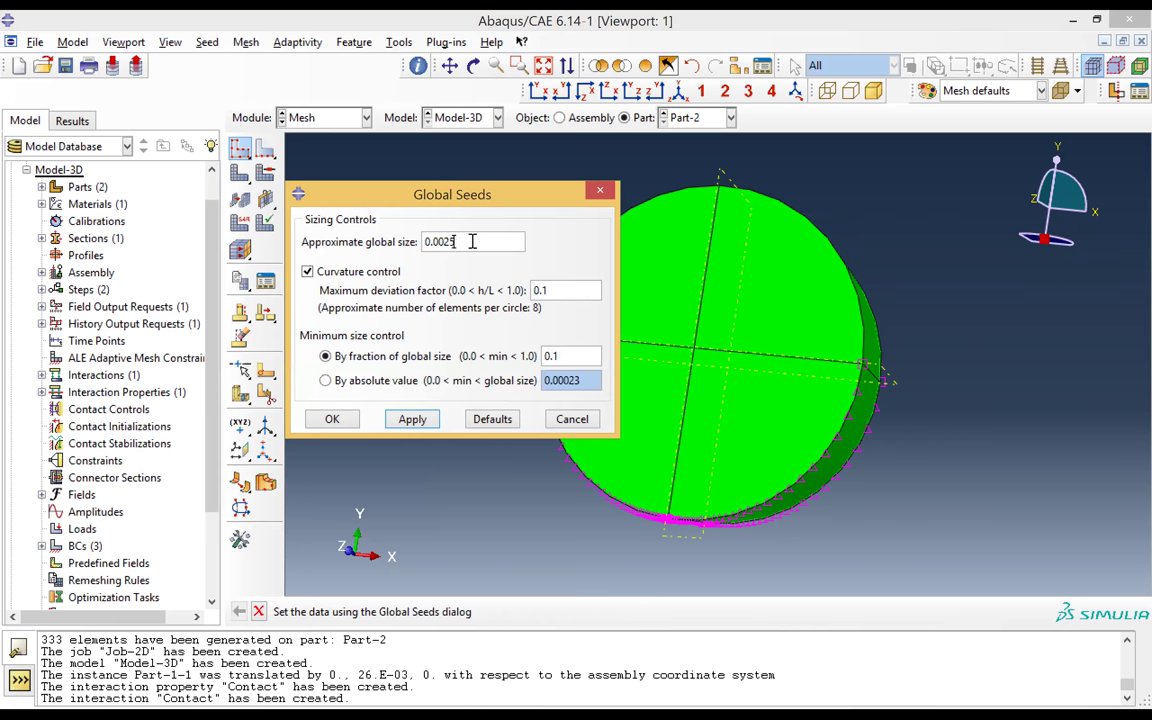
click(412, 420)
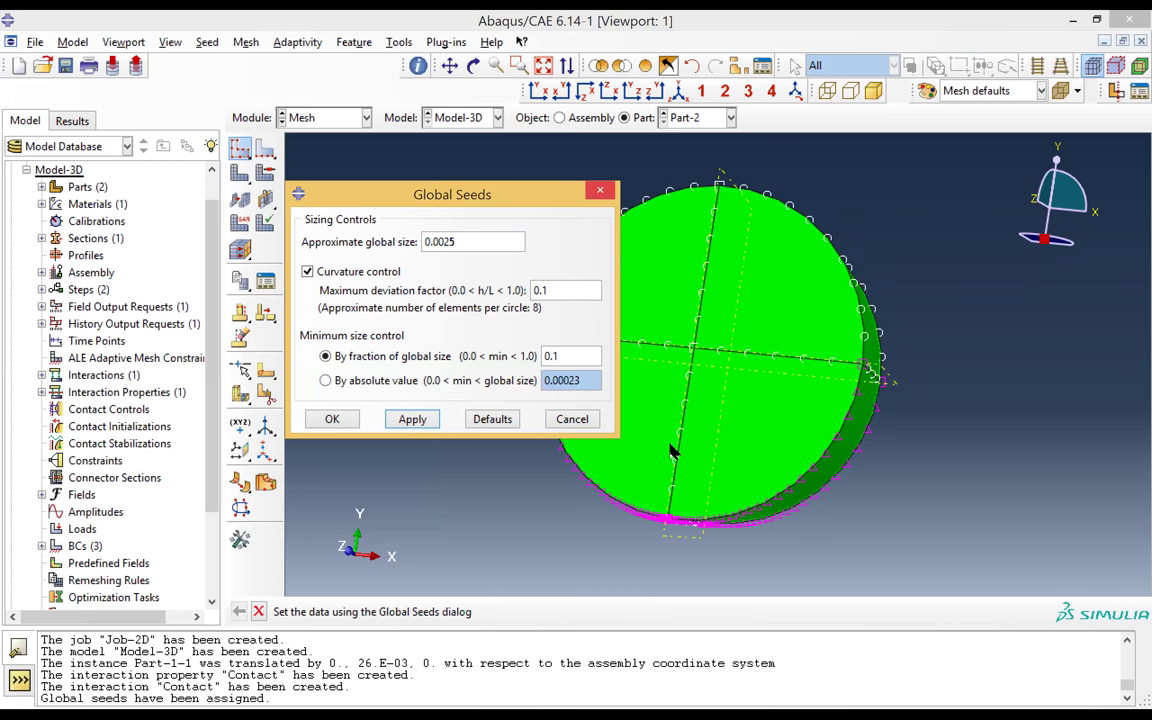
click(601, 191)
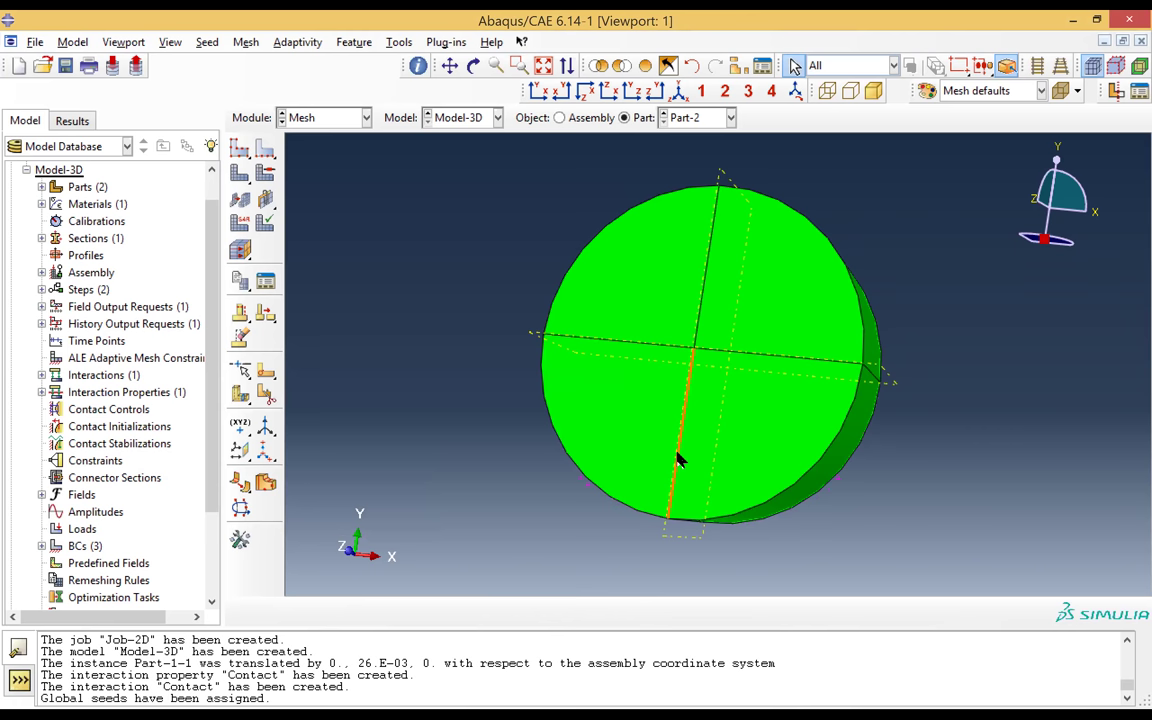
- Select the lower vertical radial edges on both end faces of Part-2 for local seeding
click(263, 148)
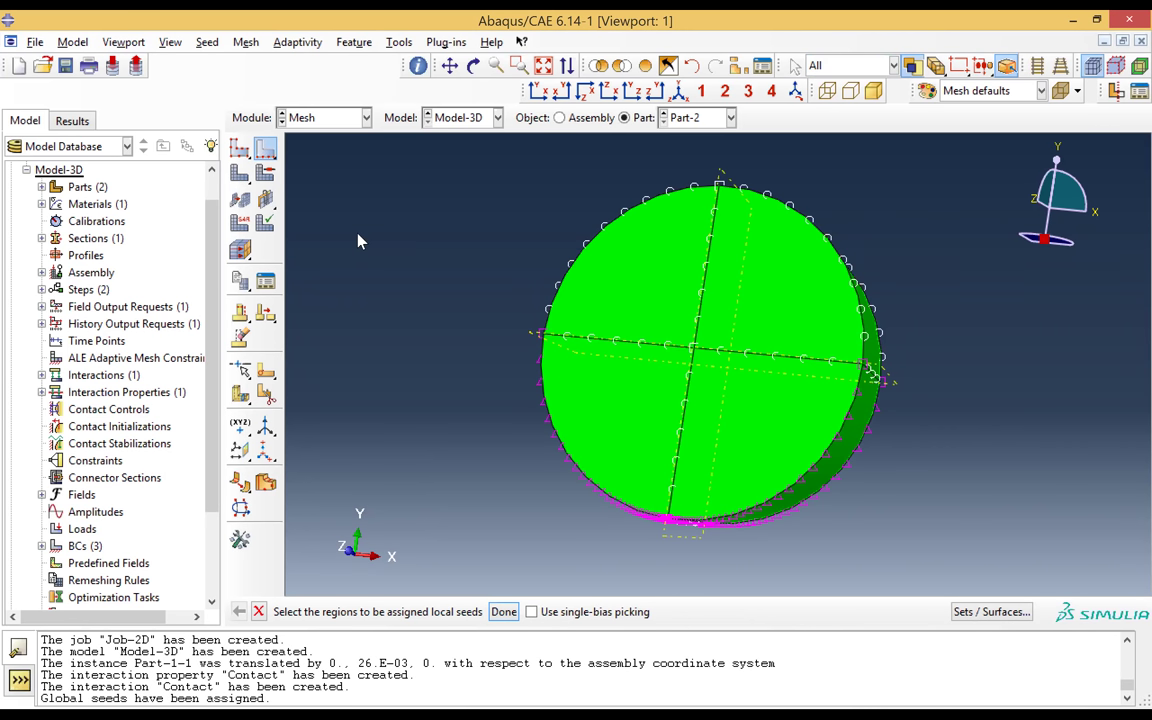
click(680, 450)
click(473, 68)
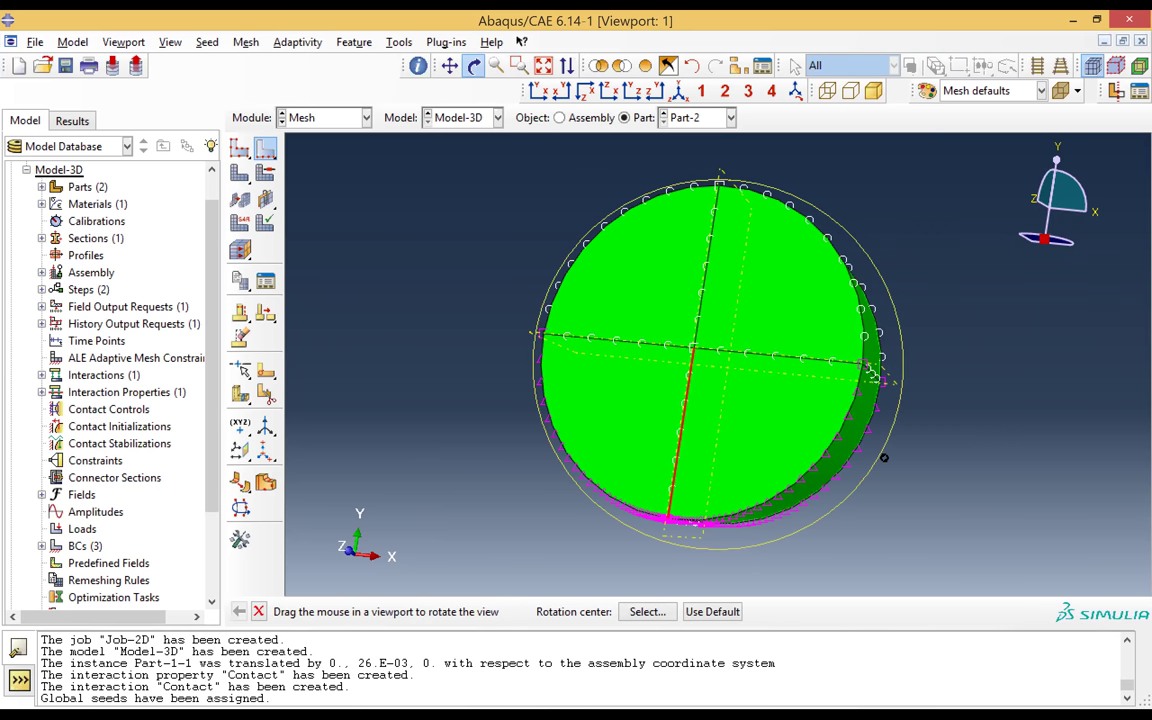
drag(794, 406, 670, 252)
click(473, 68)
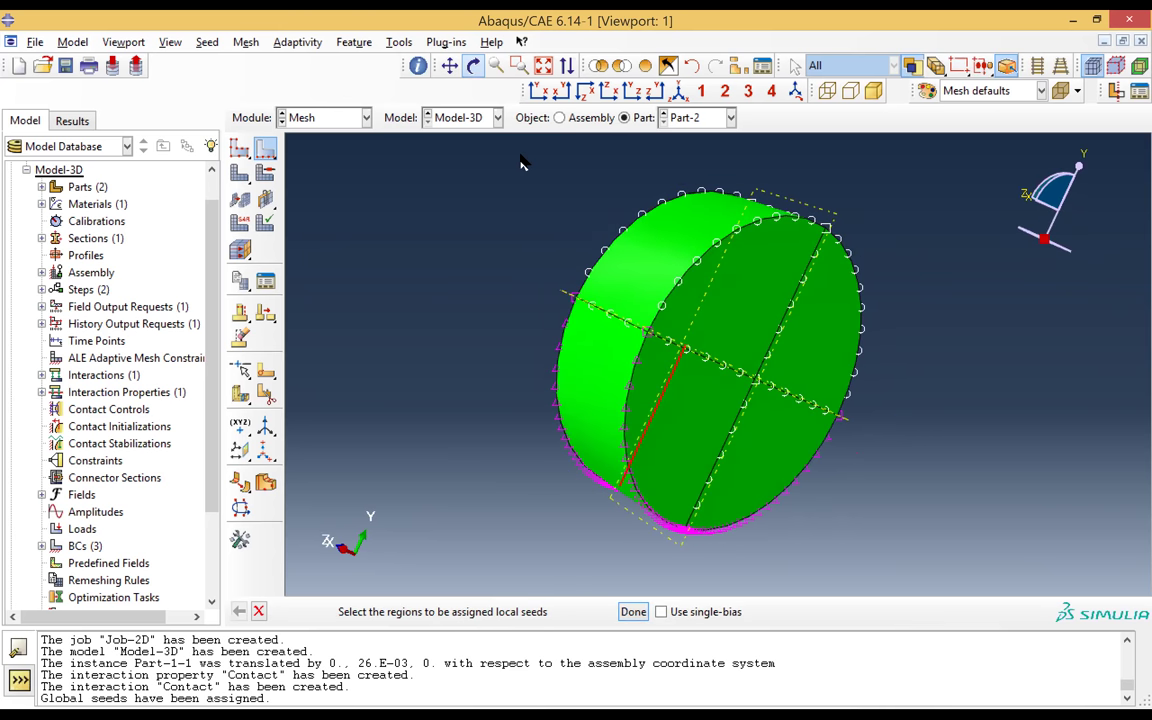
shift+click(730, 452)
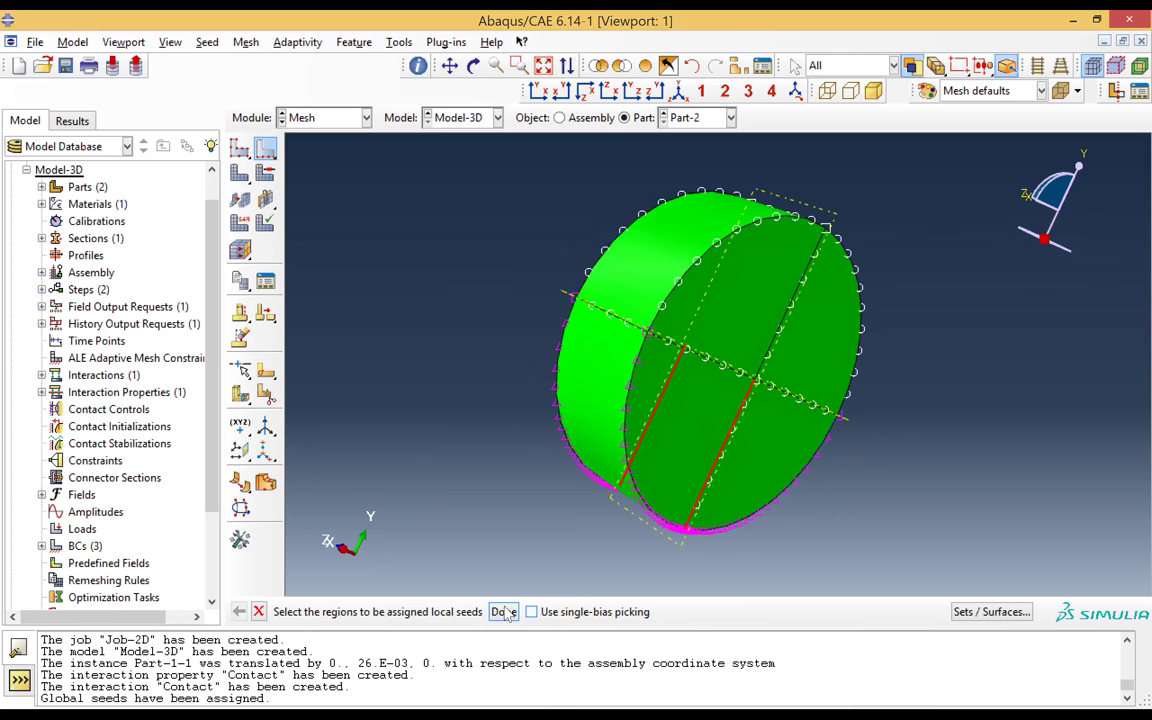
- Seed the two radial edges by size with single bias from 5E-005 to 0.0025, flipping both biases toward the lower contact line
middle_click(327, 369)
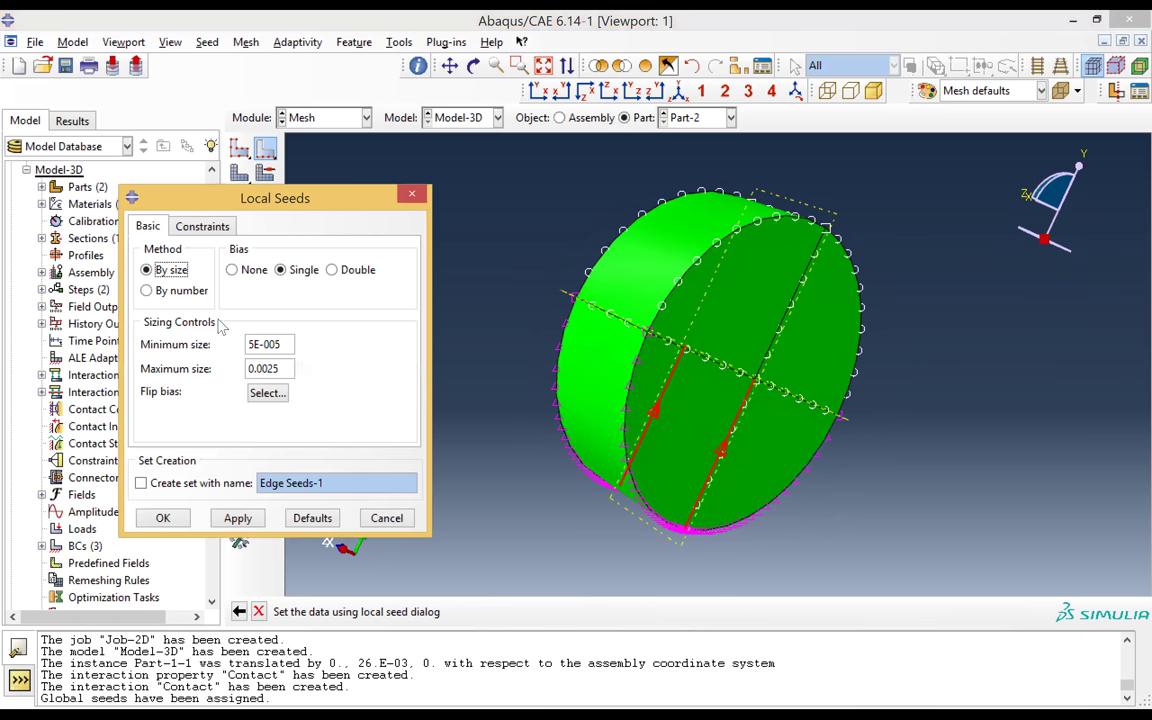
click(266, 395)
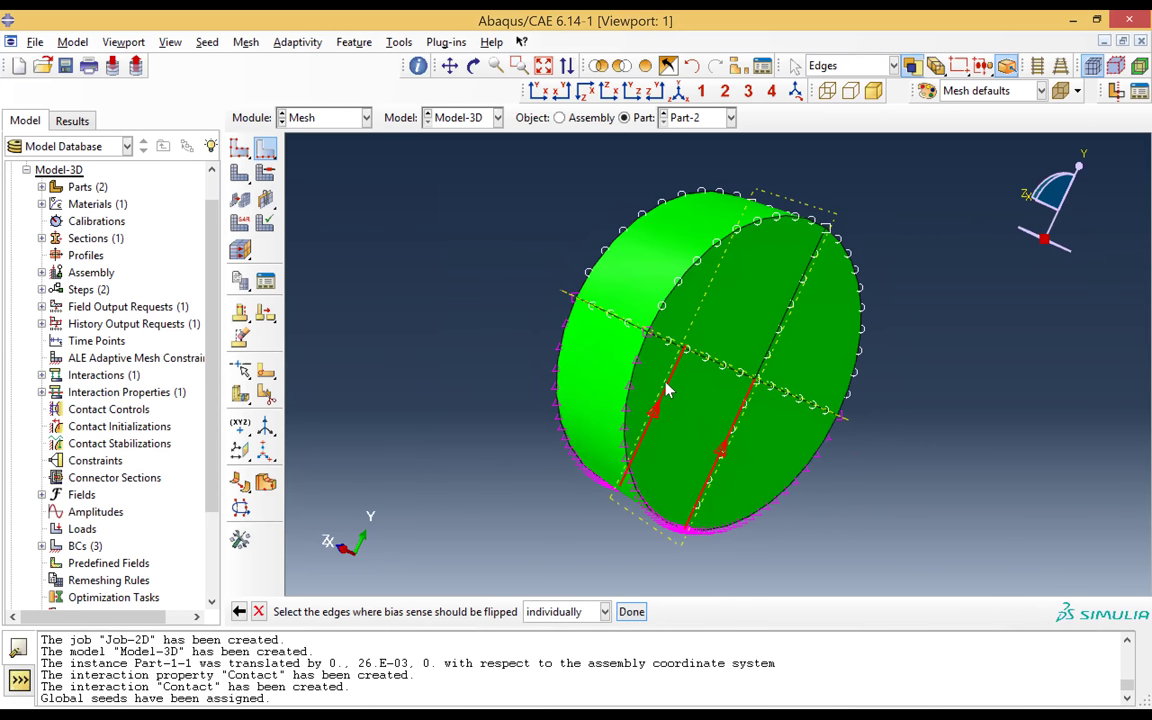
click(666, 393)
click(733, 435)
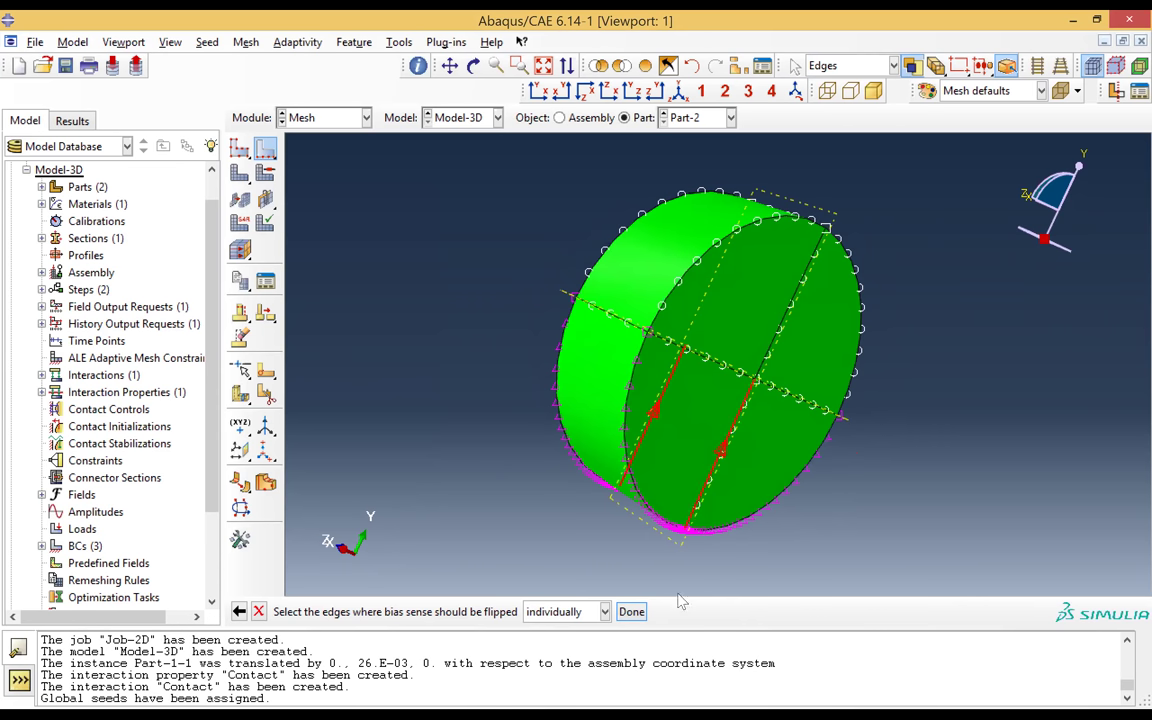
click(631, 612)
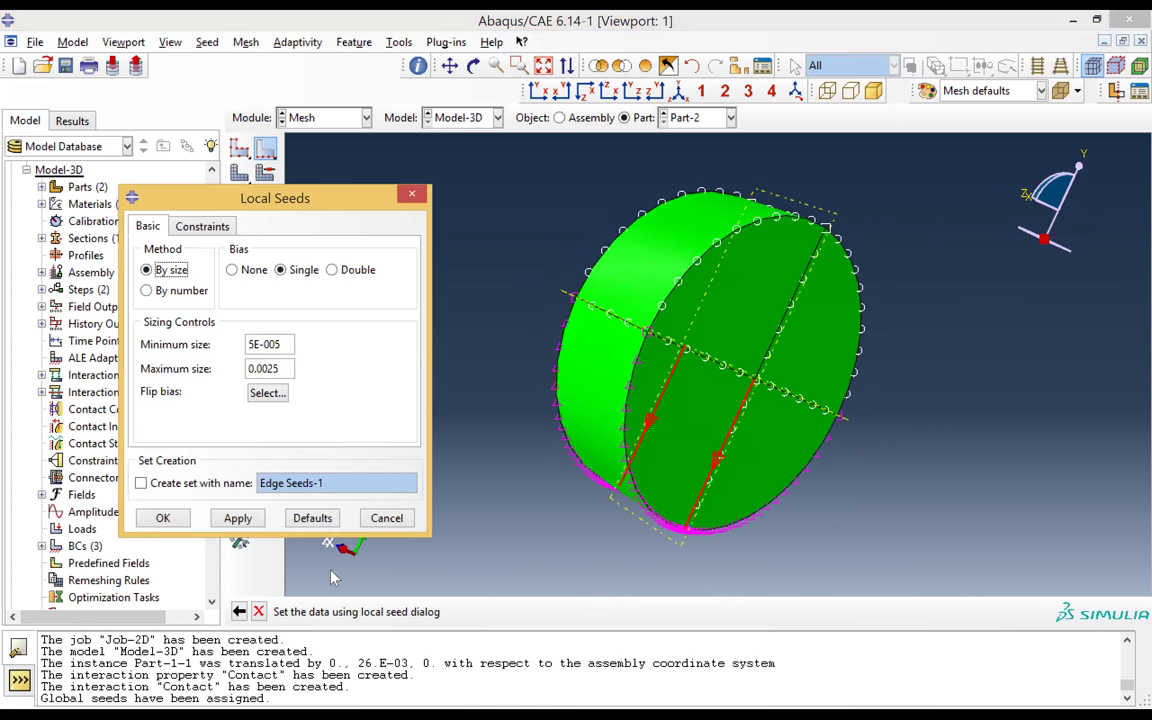
key(Return)
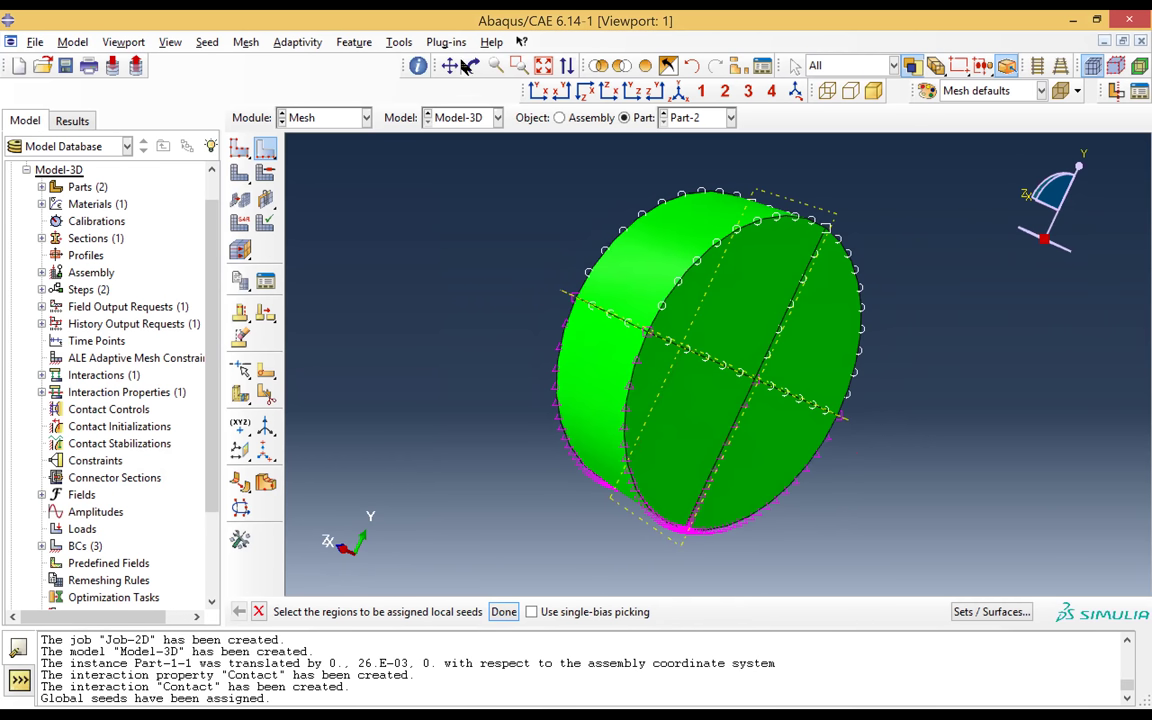
- Assign Standard quadratic 3D Stress elements to all cells of Part-2, with reduced integration off for Hex and C3D10 for Tet
click(473, 65)
drag(650, 448, 699, 275)
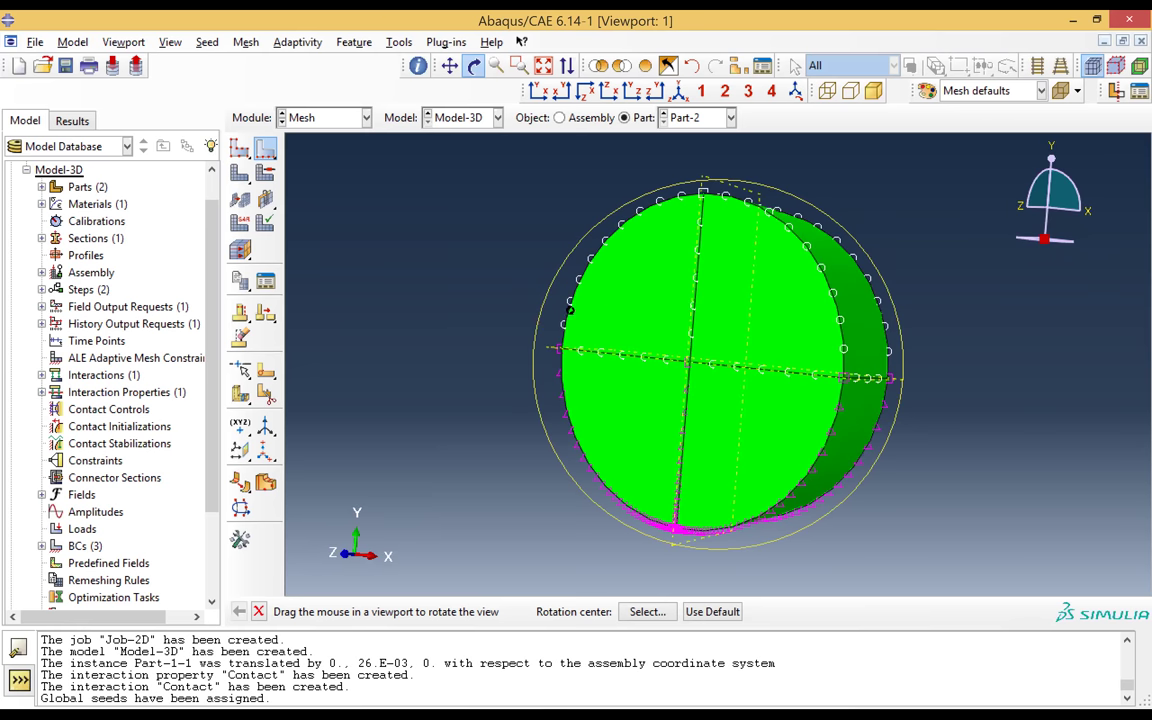
key(Escape)
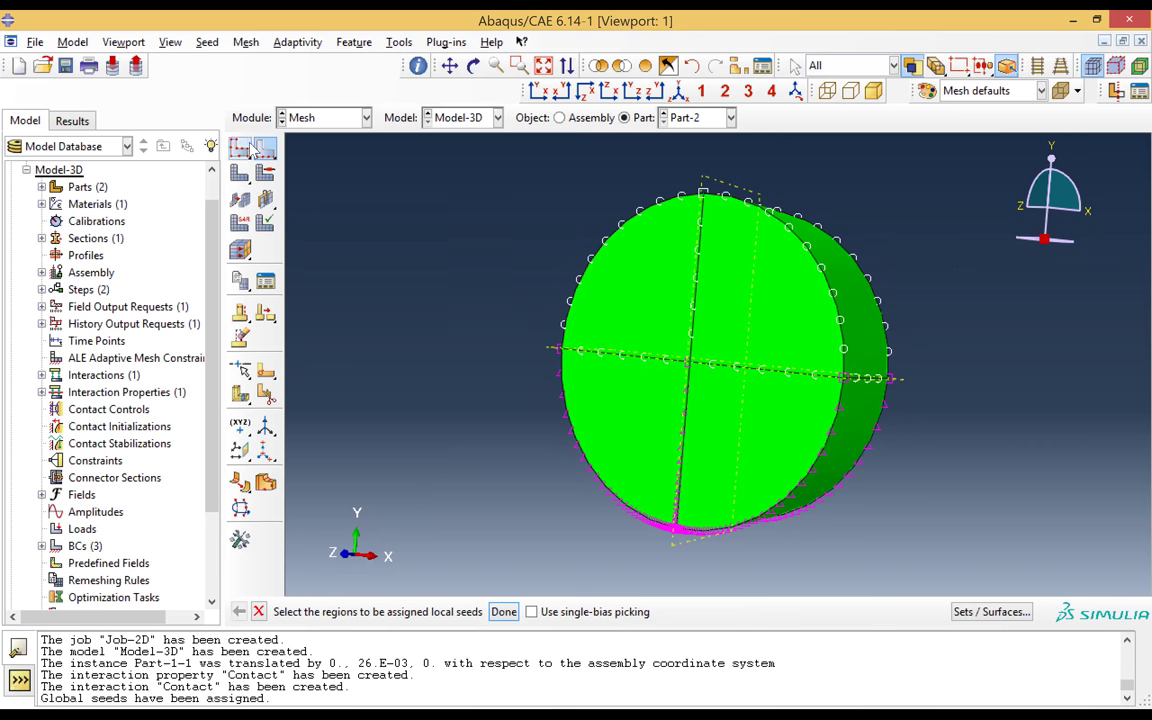
click(242, 224)
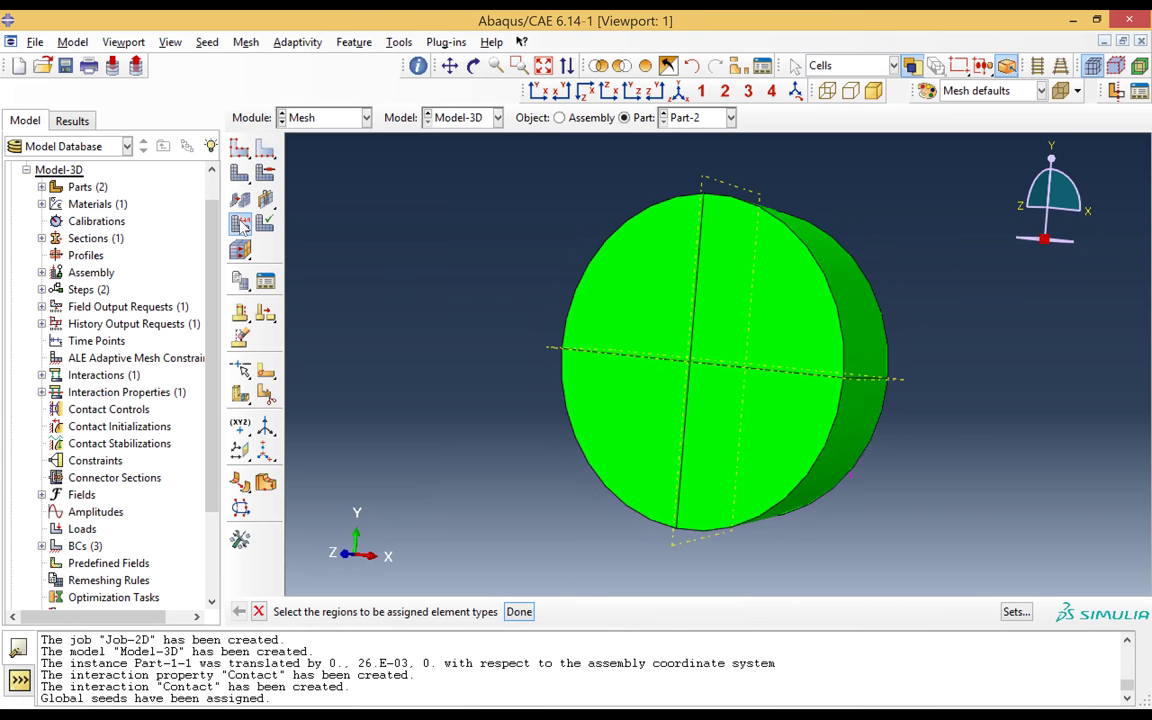
drag(526, 166, 912, 573)
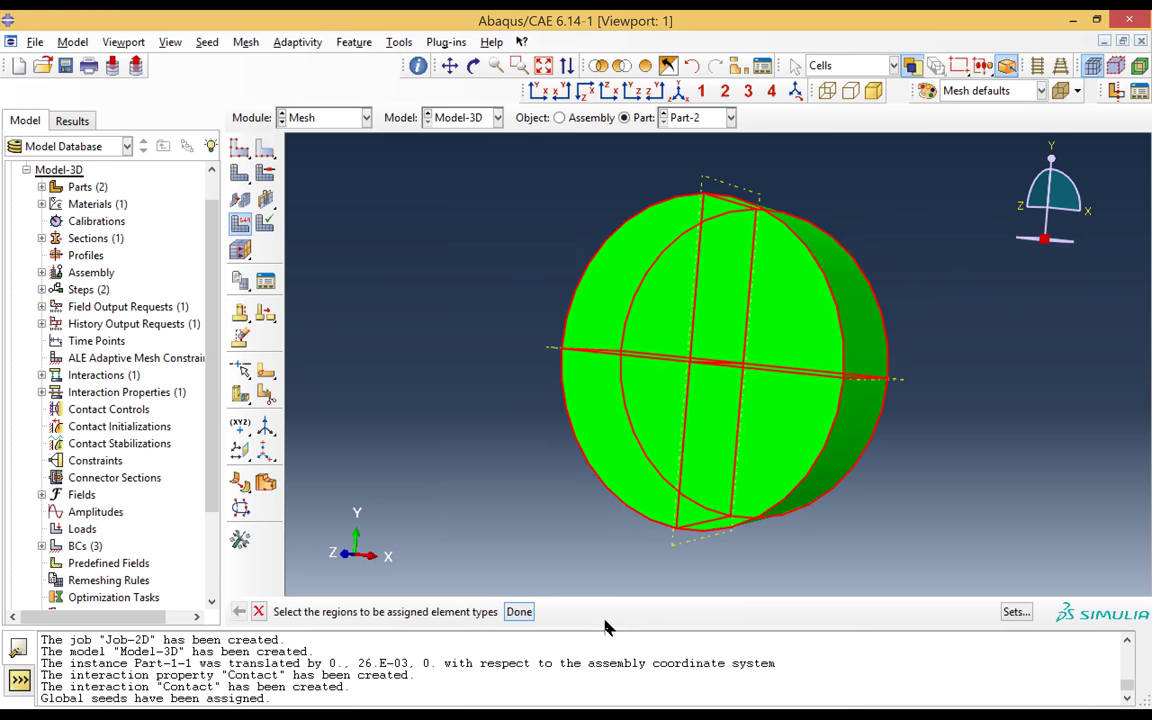
click(519, 612)
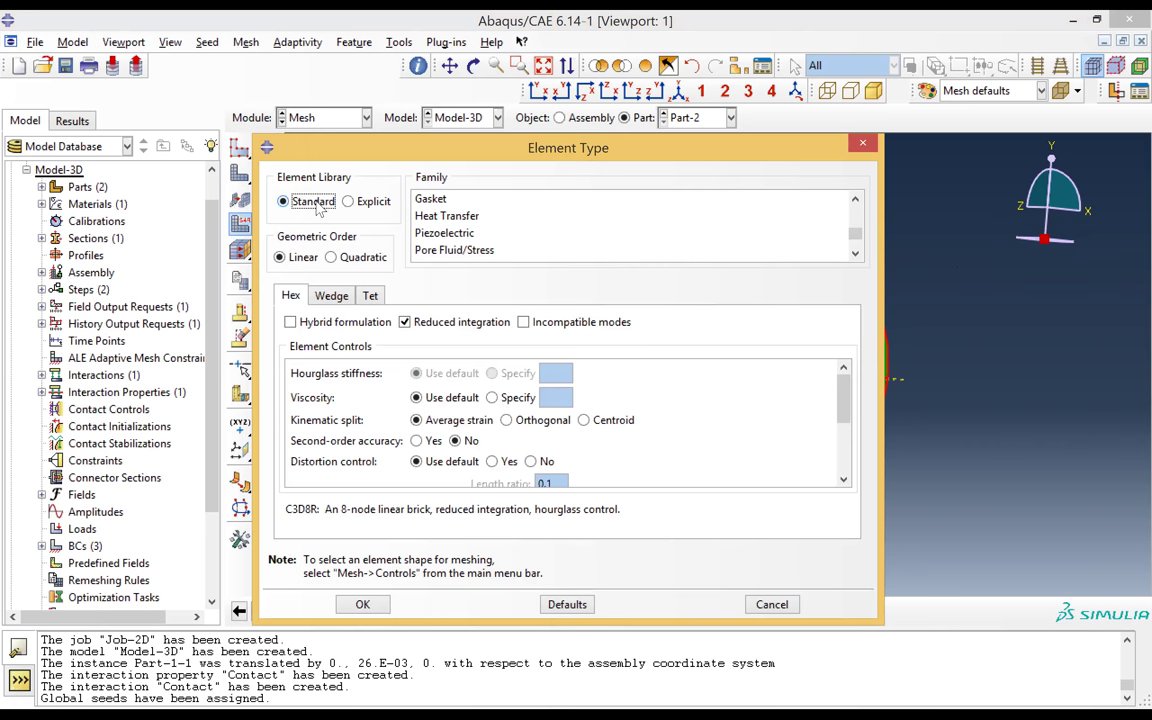
click(332, 258)
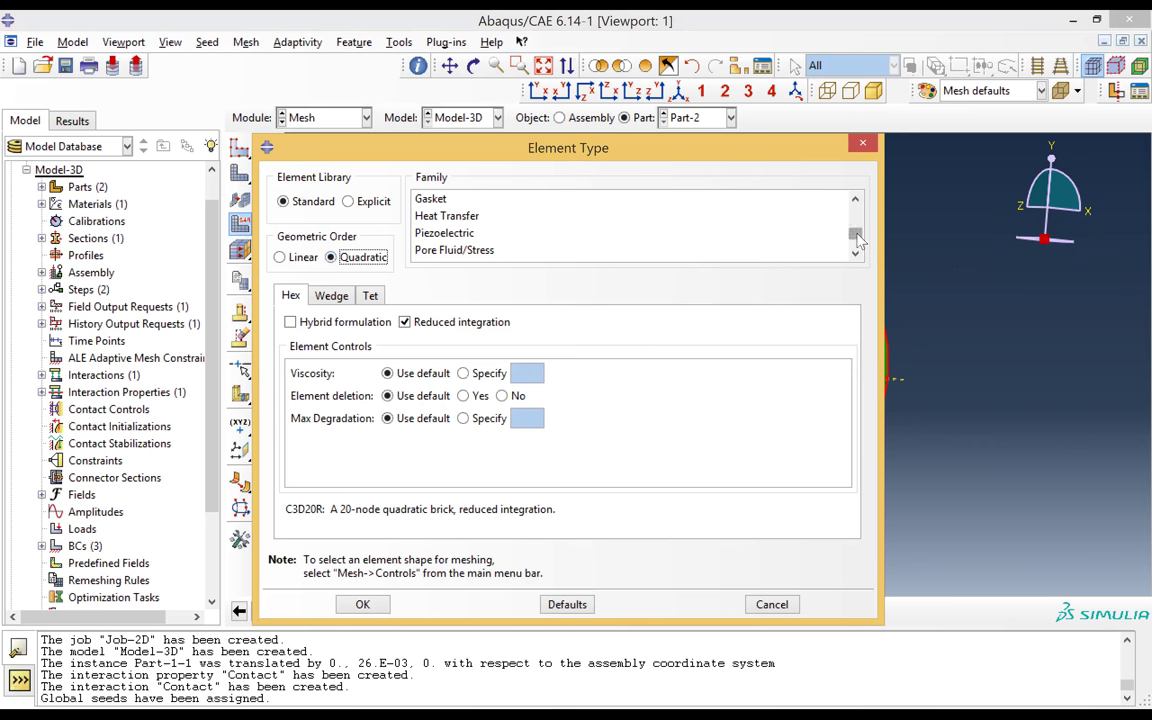
drag(856, 236, 856, 205)
click(545, 204)
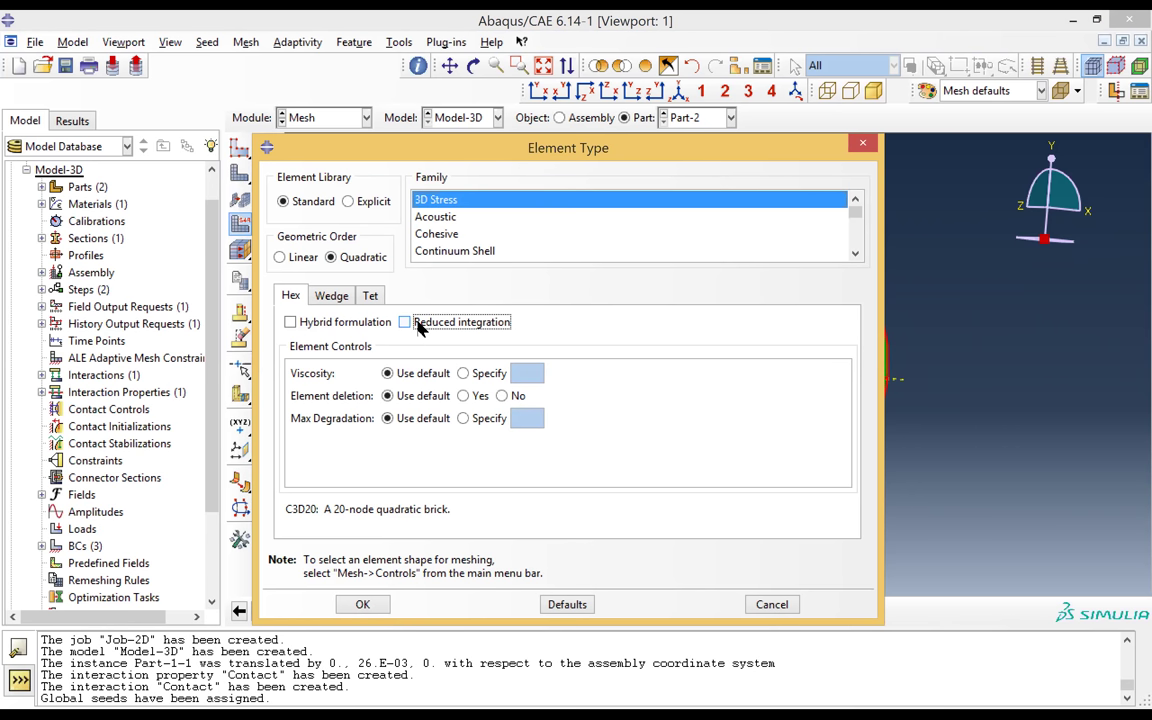
click(370, 296)
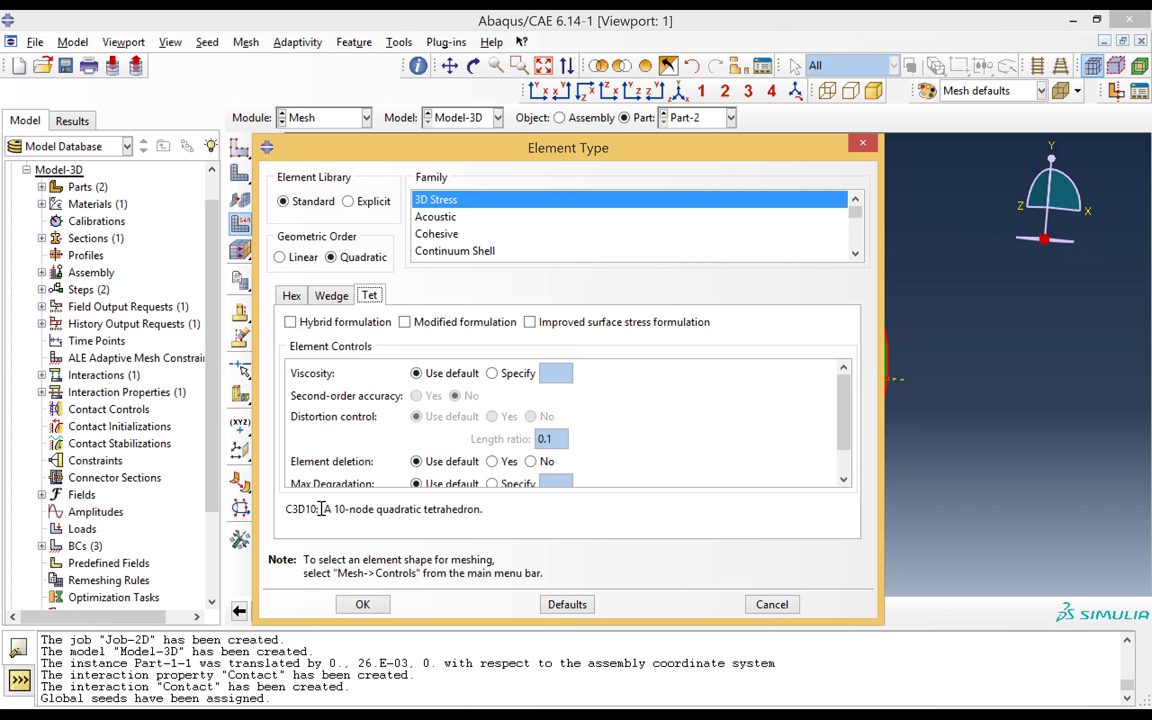
drag(322, 509, 537, 530)
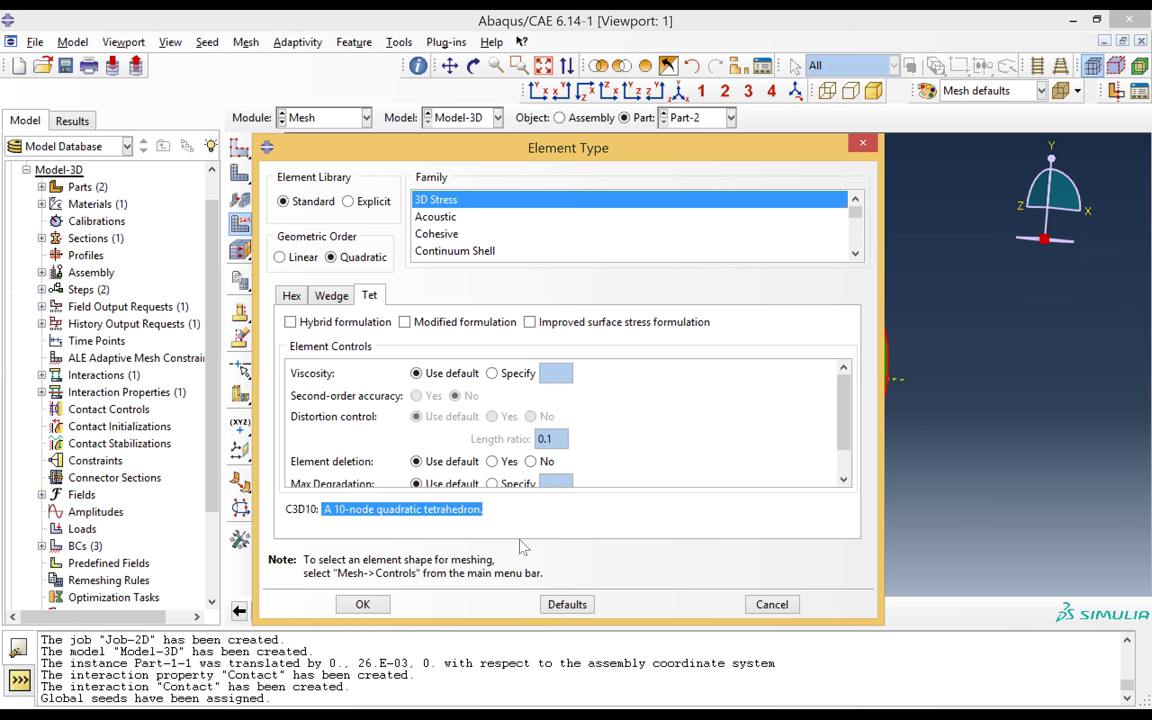
click(362, 605)
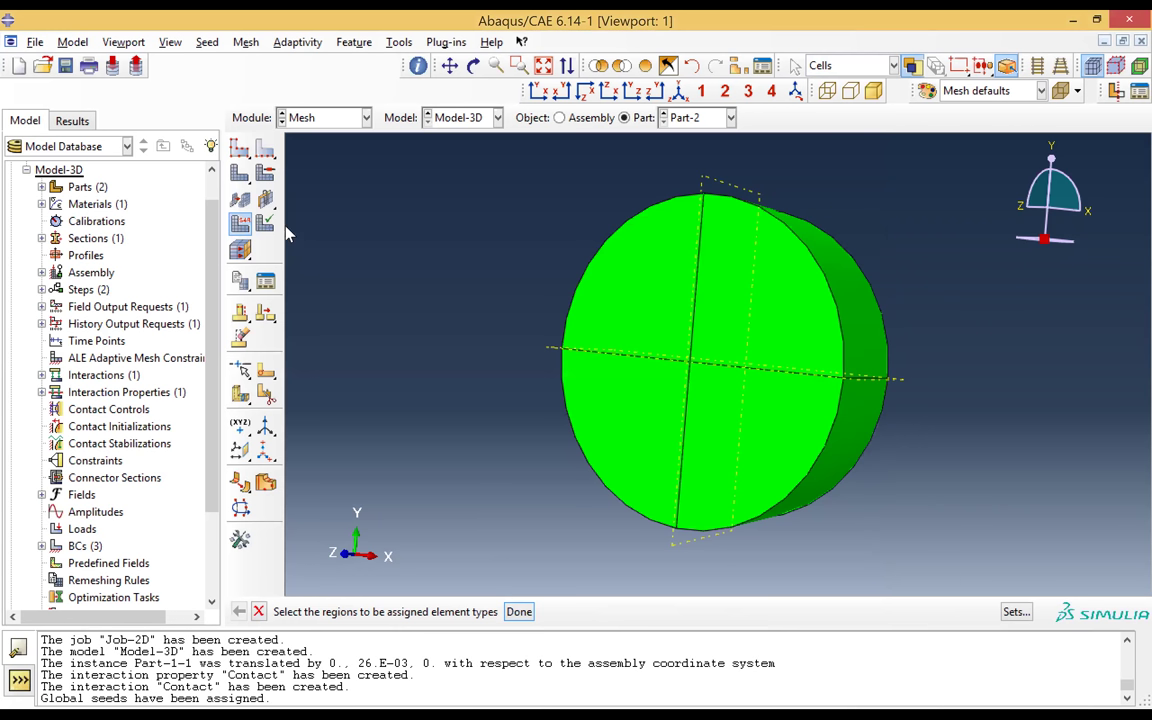
- Assign mesh controls with Tet element shape and the default Free technique to all cells of Part-2
click(267, 175)
drag(527, 162, 616, 628)
click(527, 614)
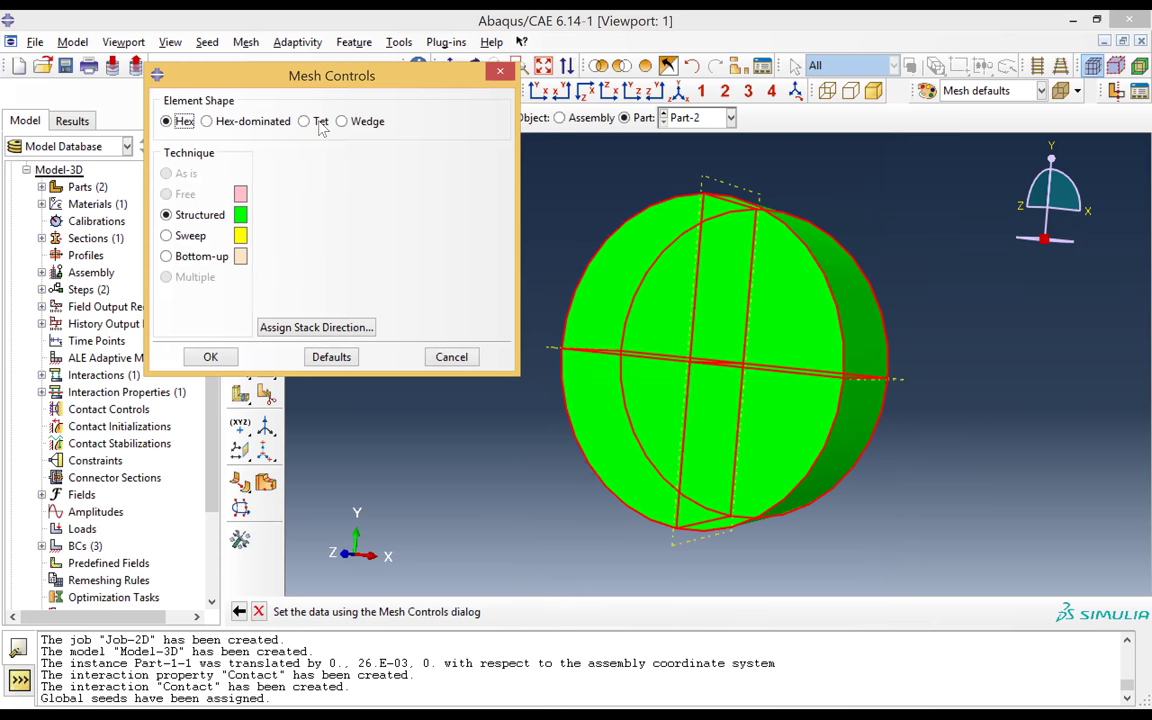
click(305, 121)
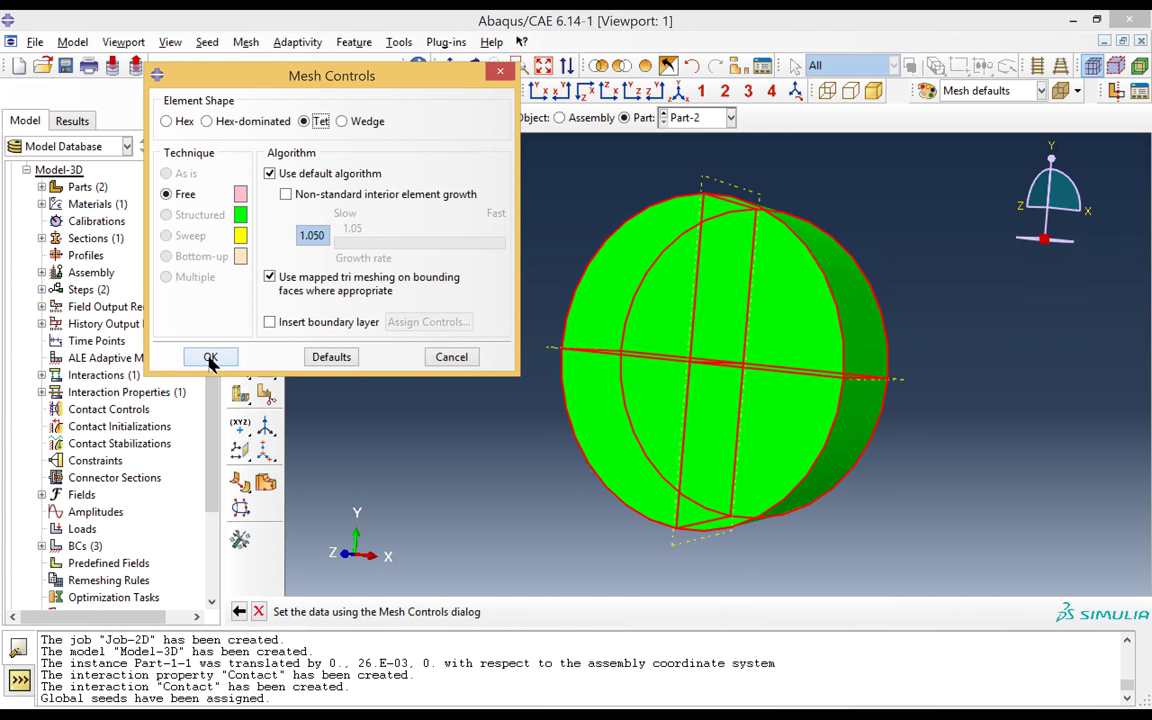
click(210, 358)
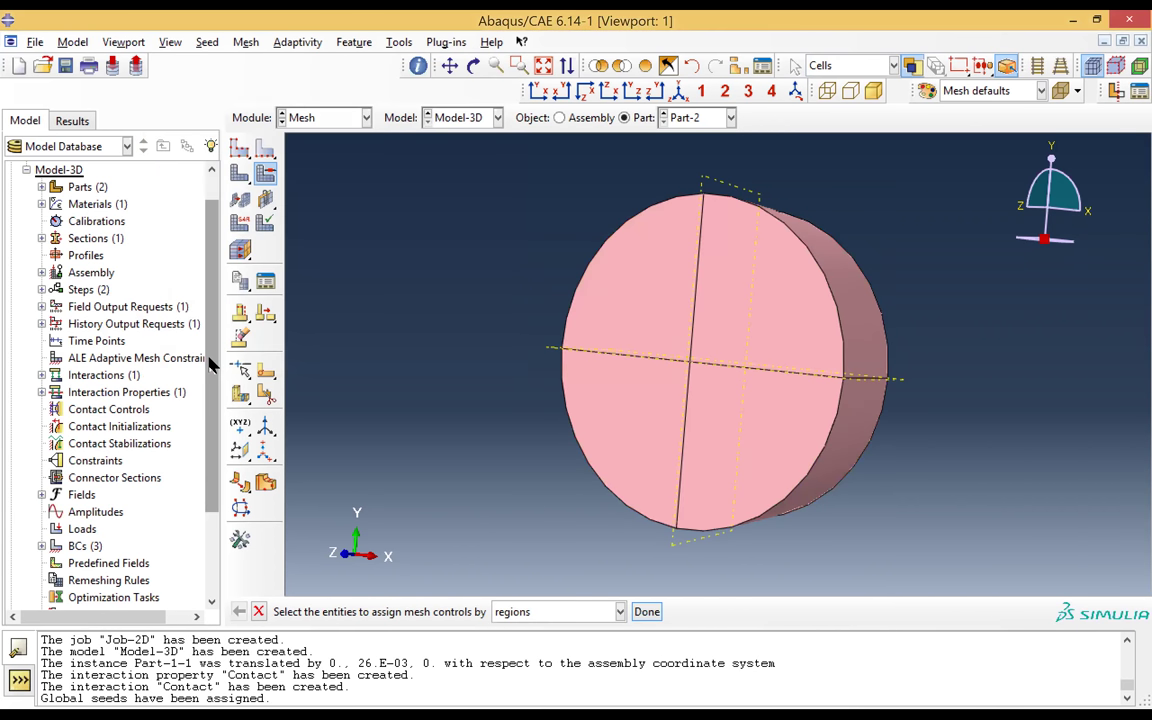
click(645, 612)
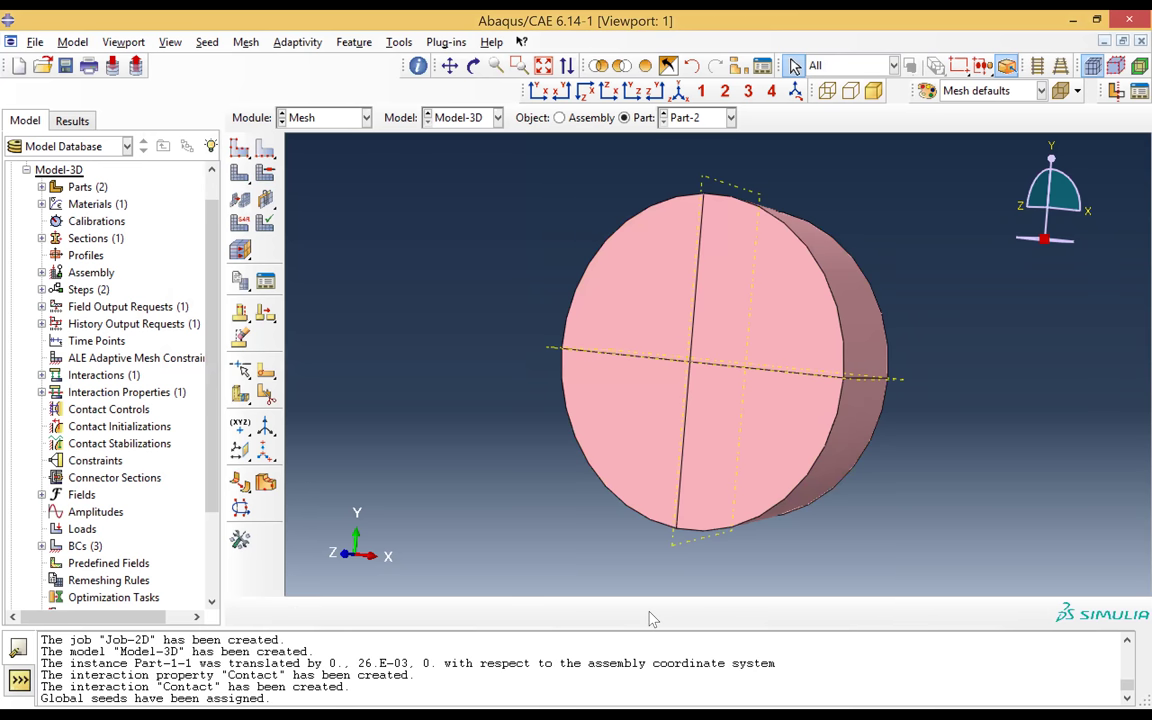
- Mesh Part-2 and inspect the refinement near the lower contact line from the front
click(240, 173)
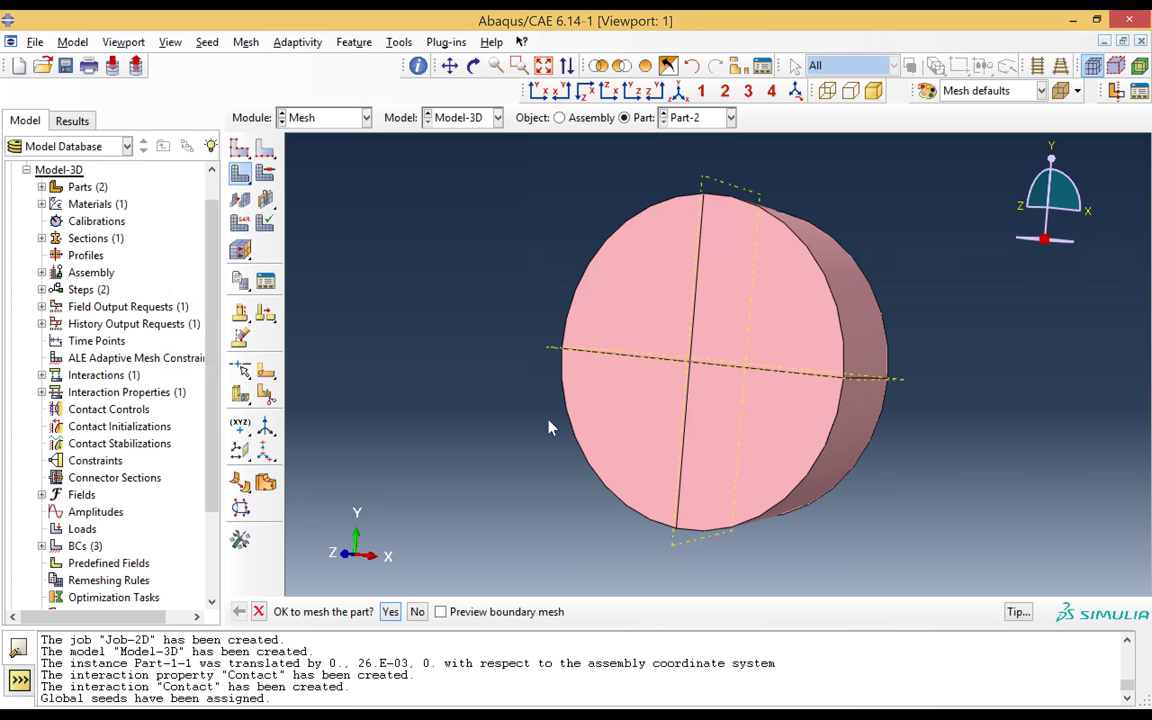
click(390, 611)
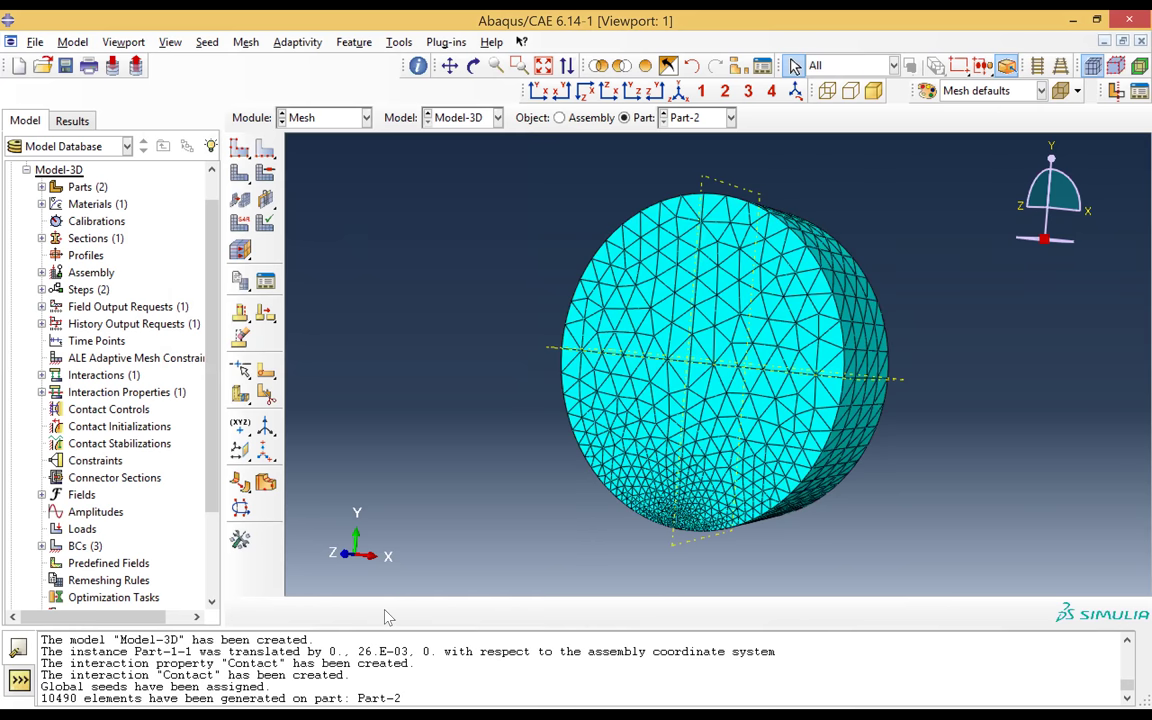
click(474, 66)
drag(548, 228, 668, 350)
drag(603, 261, 689, 283)
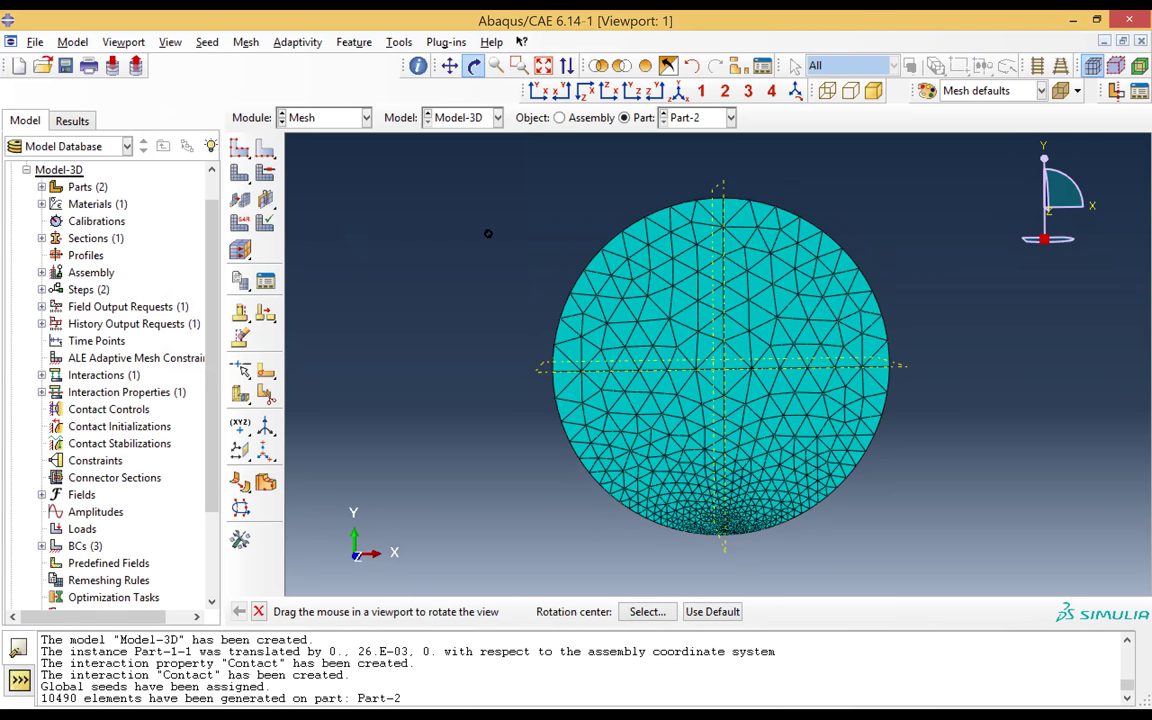
- Switch to Part-1 and select the lower vertical radial edges and lower arc edges on both end faces for local seeding
click(690, 117)
click(680, 137)
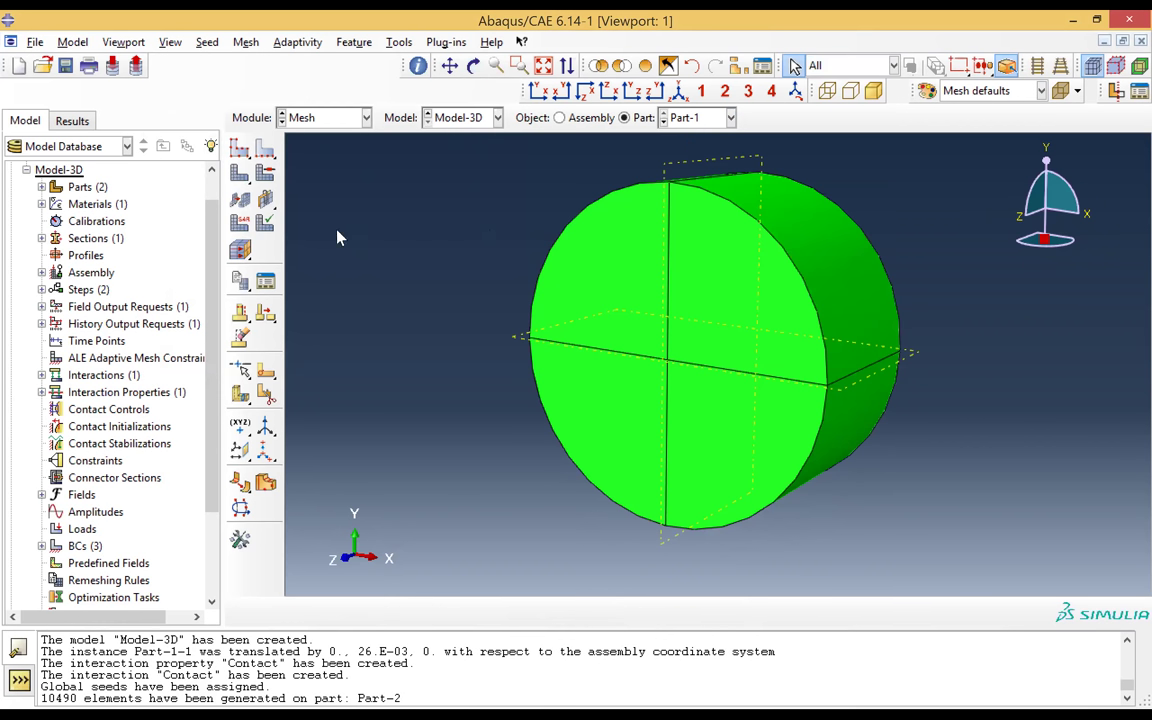
click(265, 150)
click(586, 476)
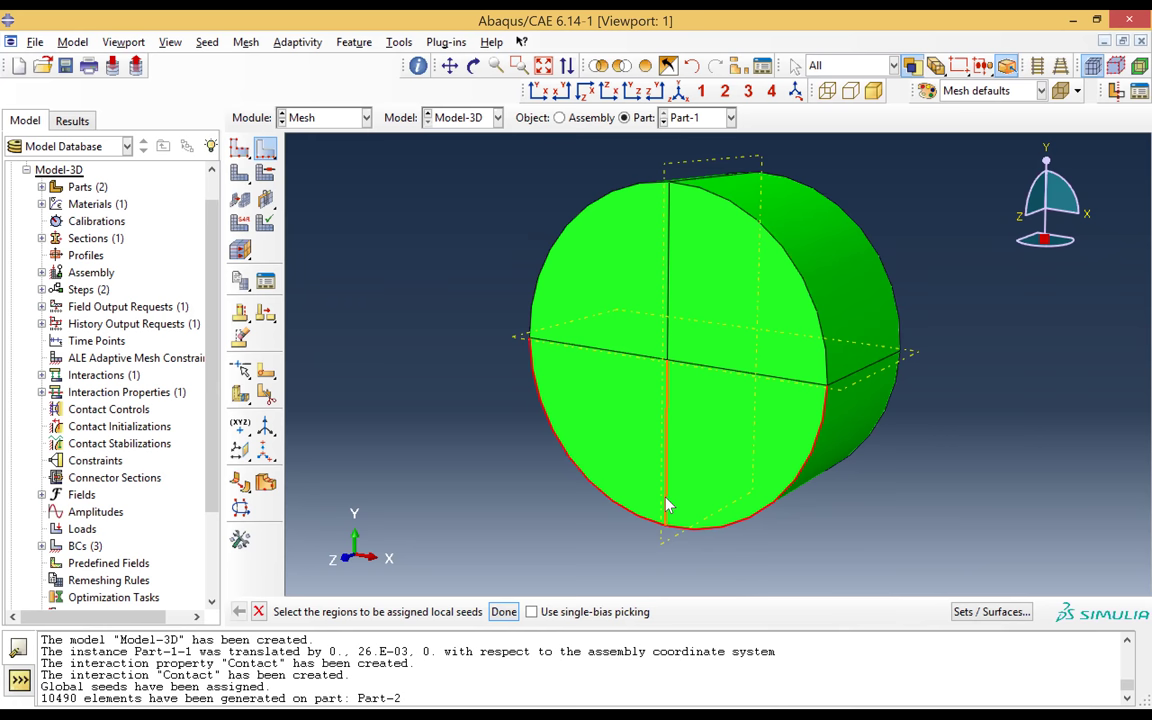
click(473, 65)
drag(764, 397, 658, 394)
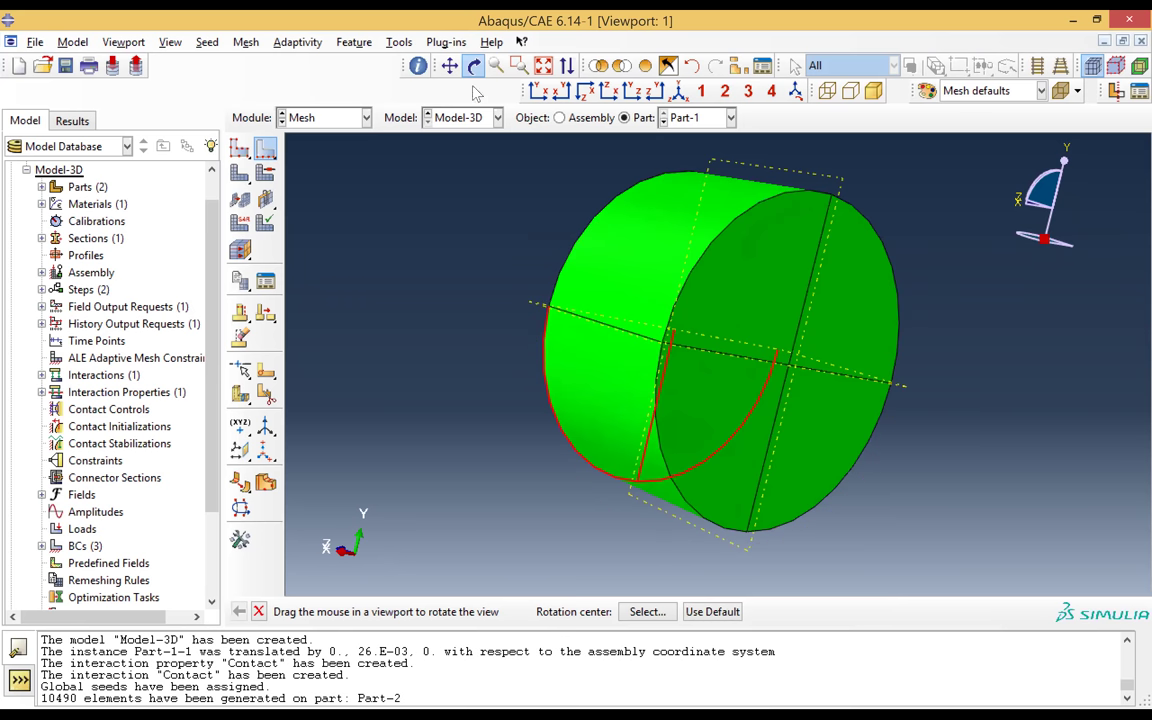
key(Escape)
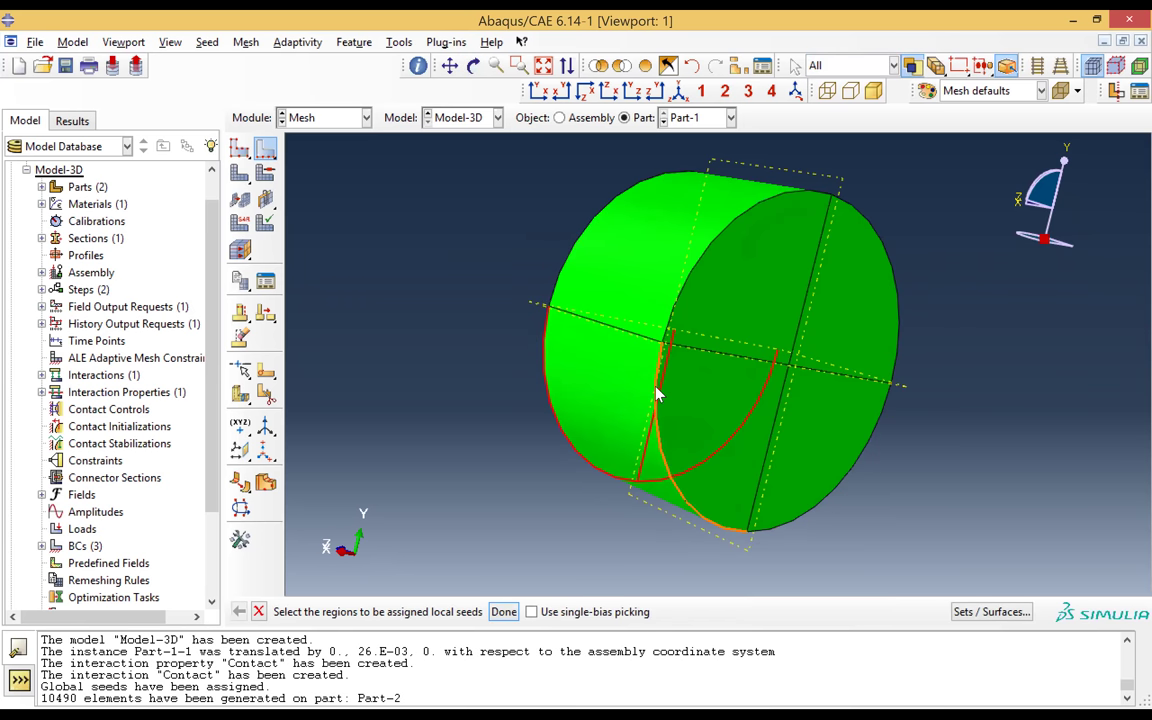
click(658, 394)
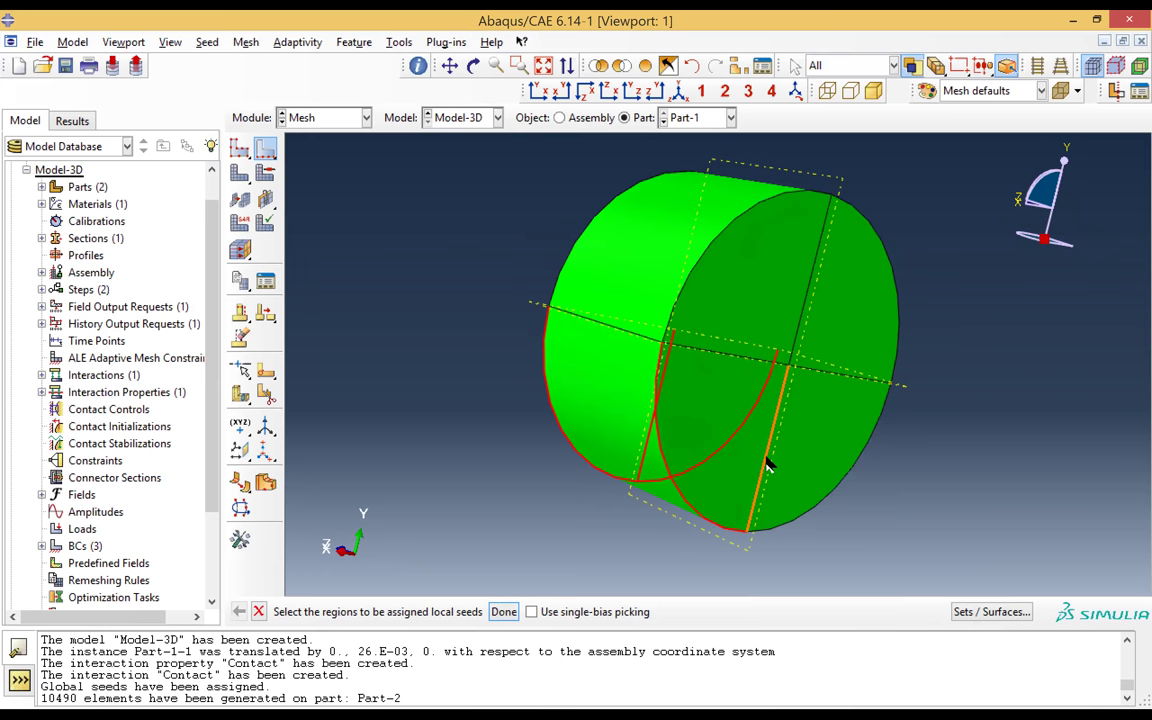
click(807, 520)
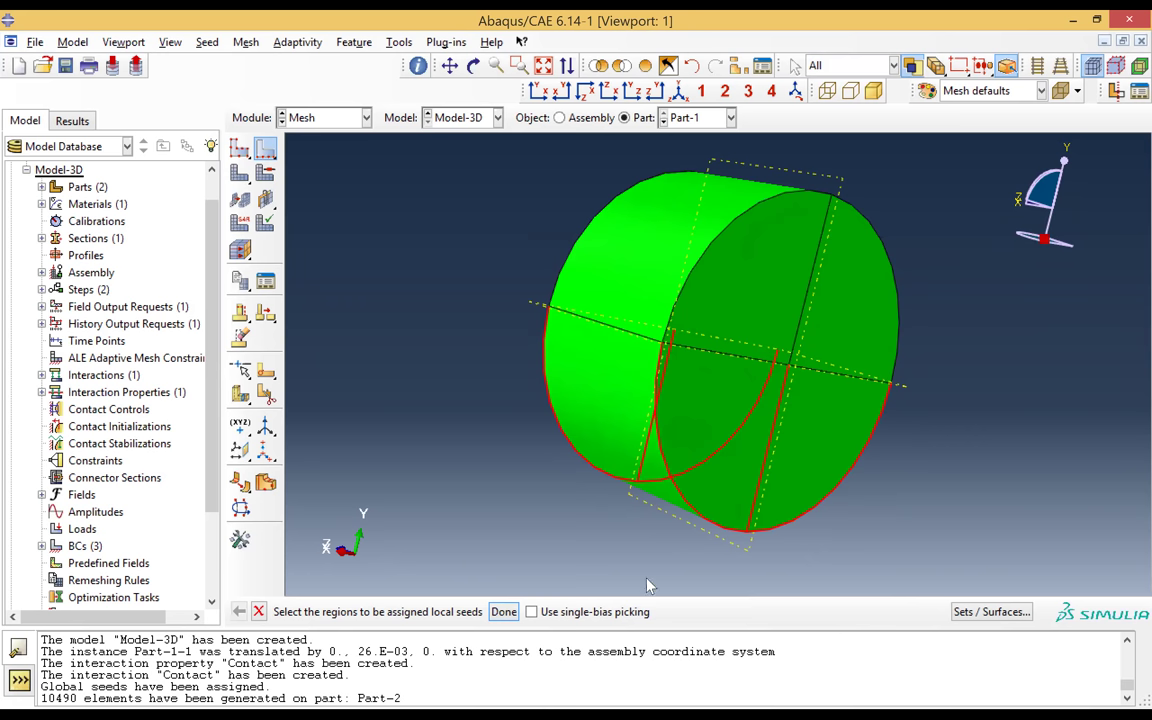
click(503, 612)
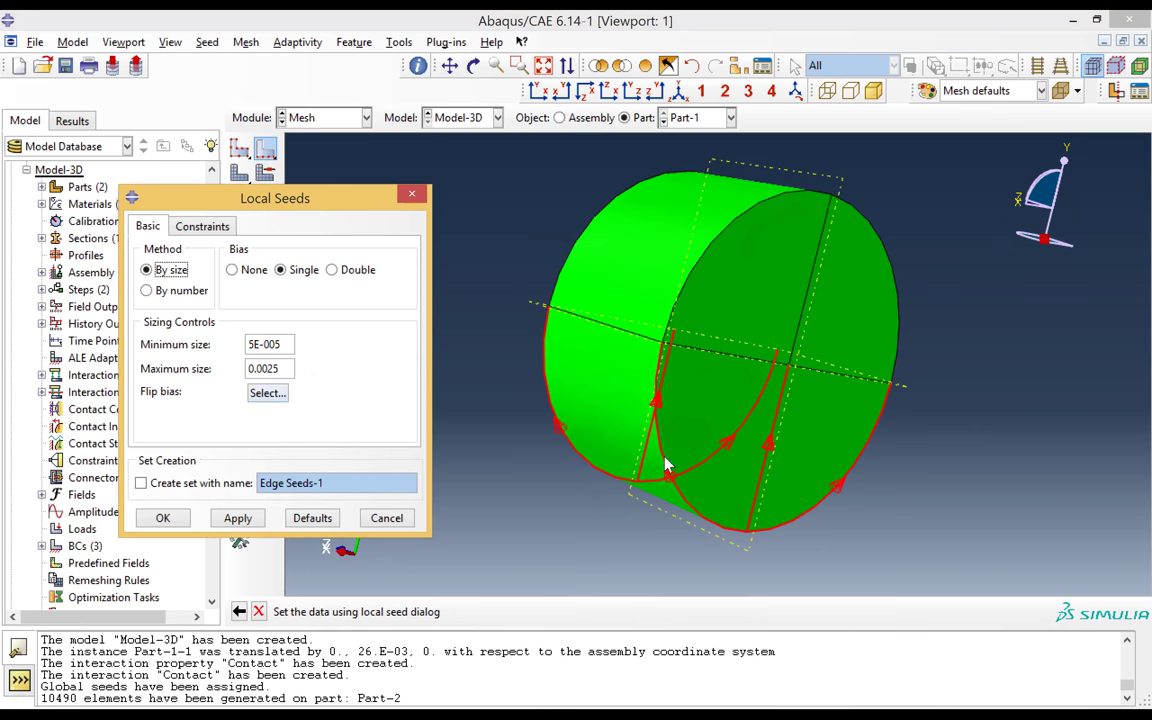
- Seed the selected Part-1 edges by size with single bias from 5E-005 to 0.0025, flipping all biases toward the lower contact line
click(276, 396)
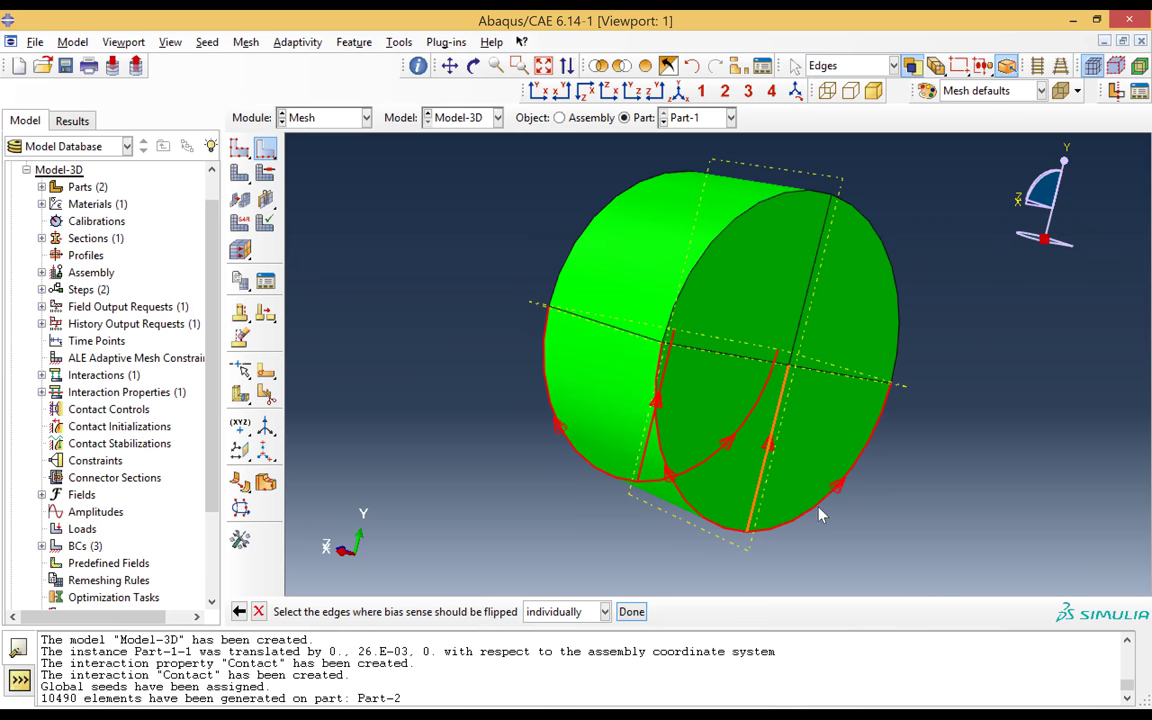
click(760, 488)
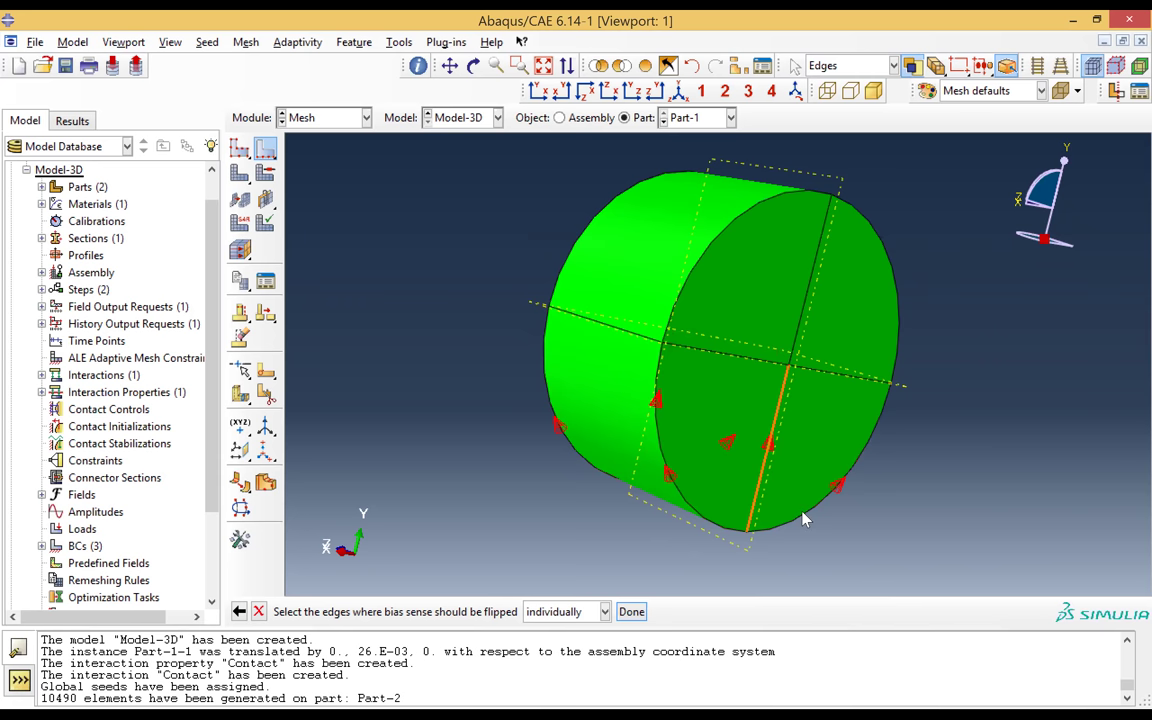
click(805, 518)
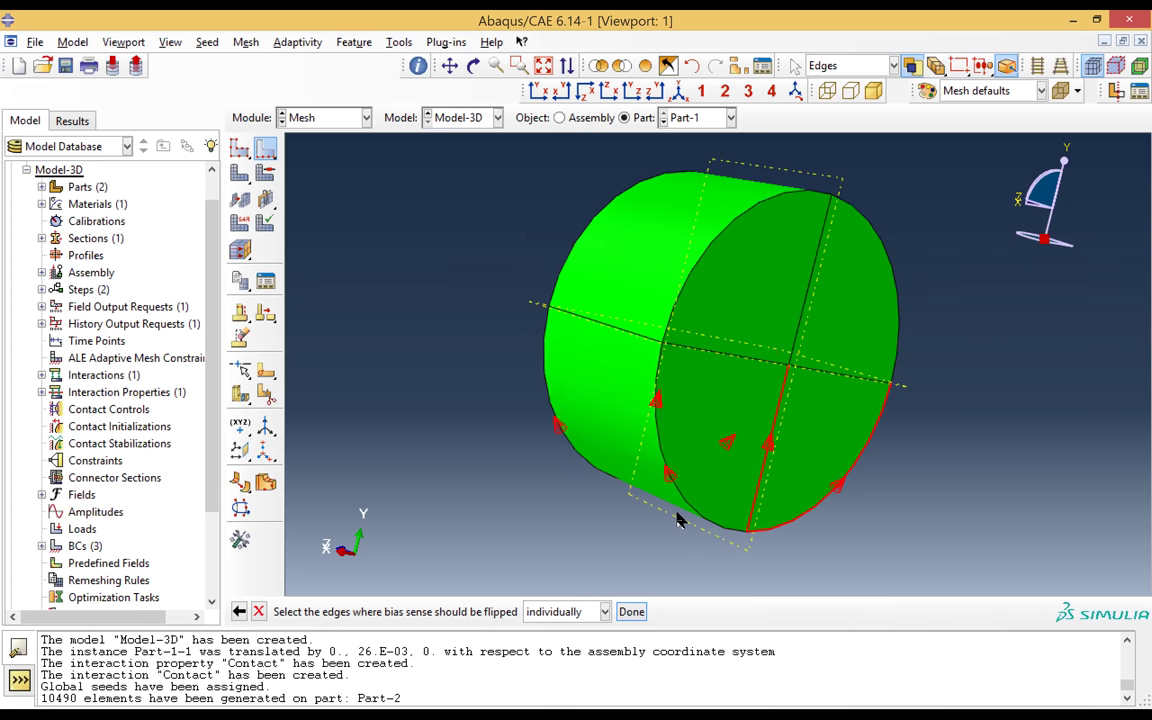
click(680, 497)
click(473, 65)
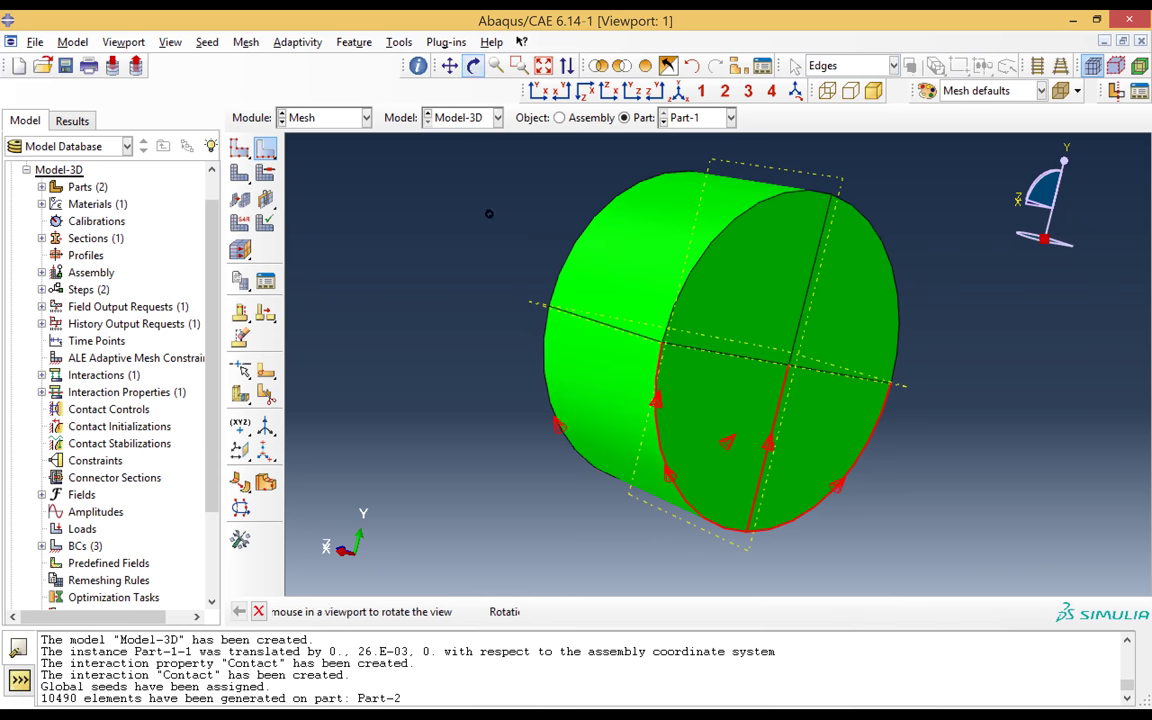
drag(619, 312, 771, 465)
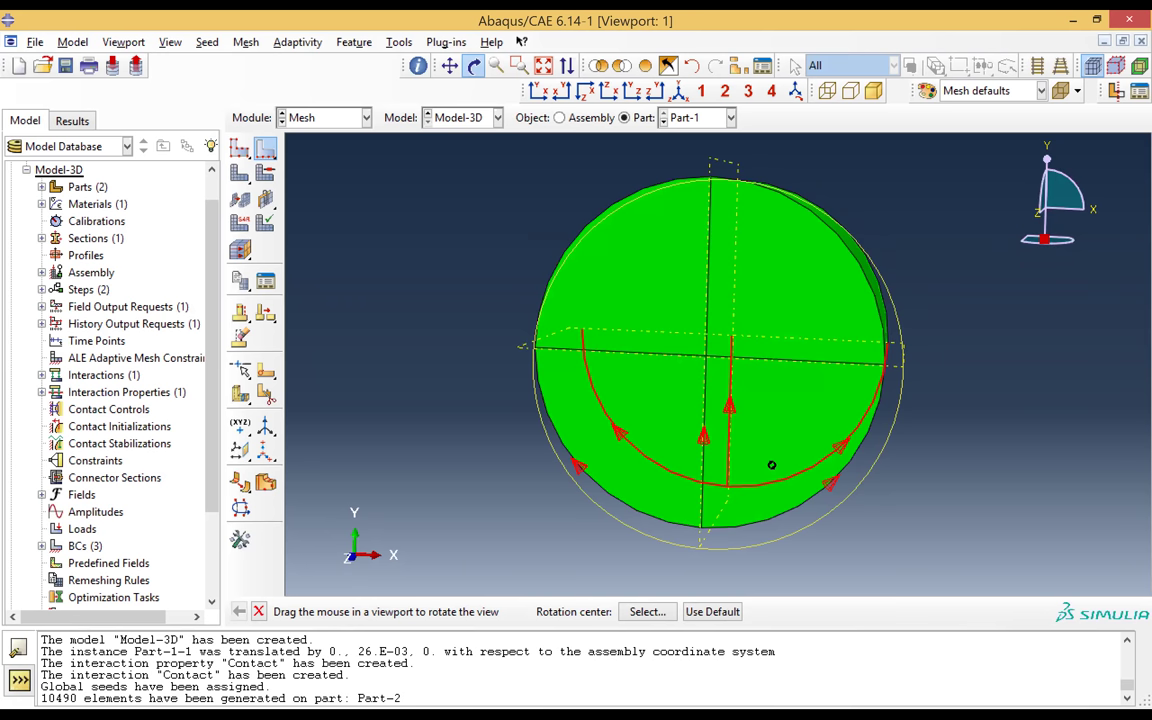
drag(784, 491, 733, 450)
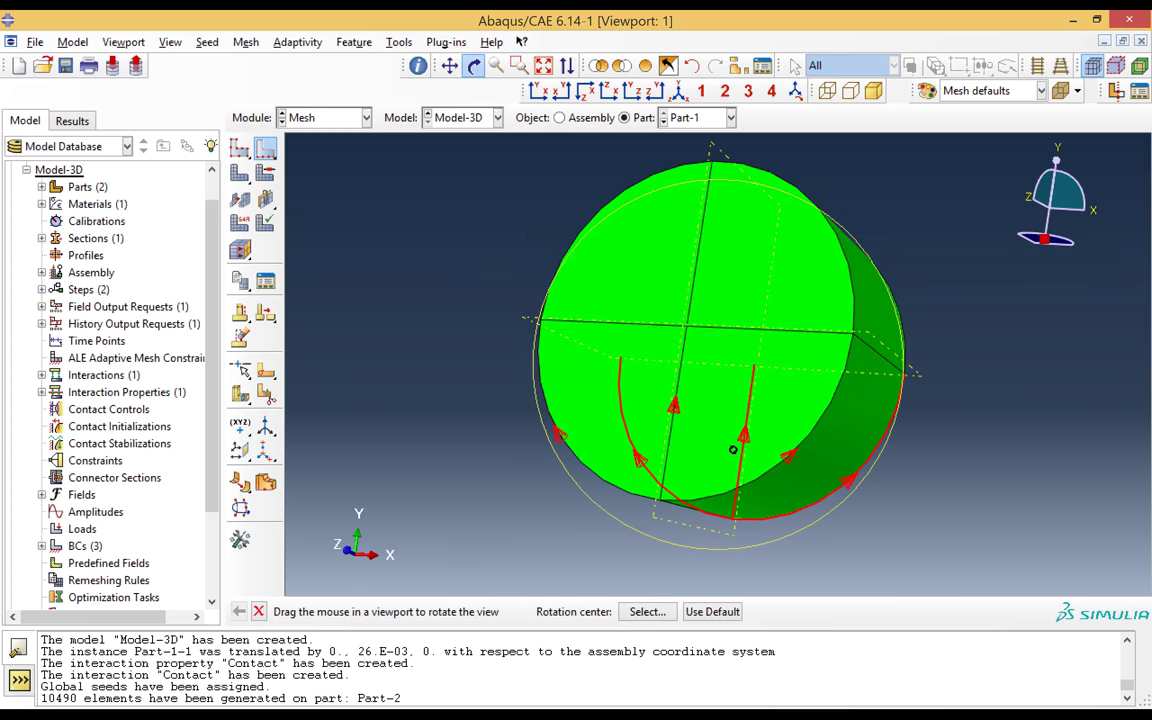
drag(733, 450, 786, 482)
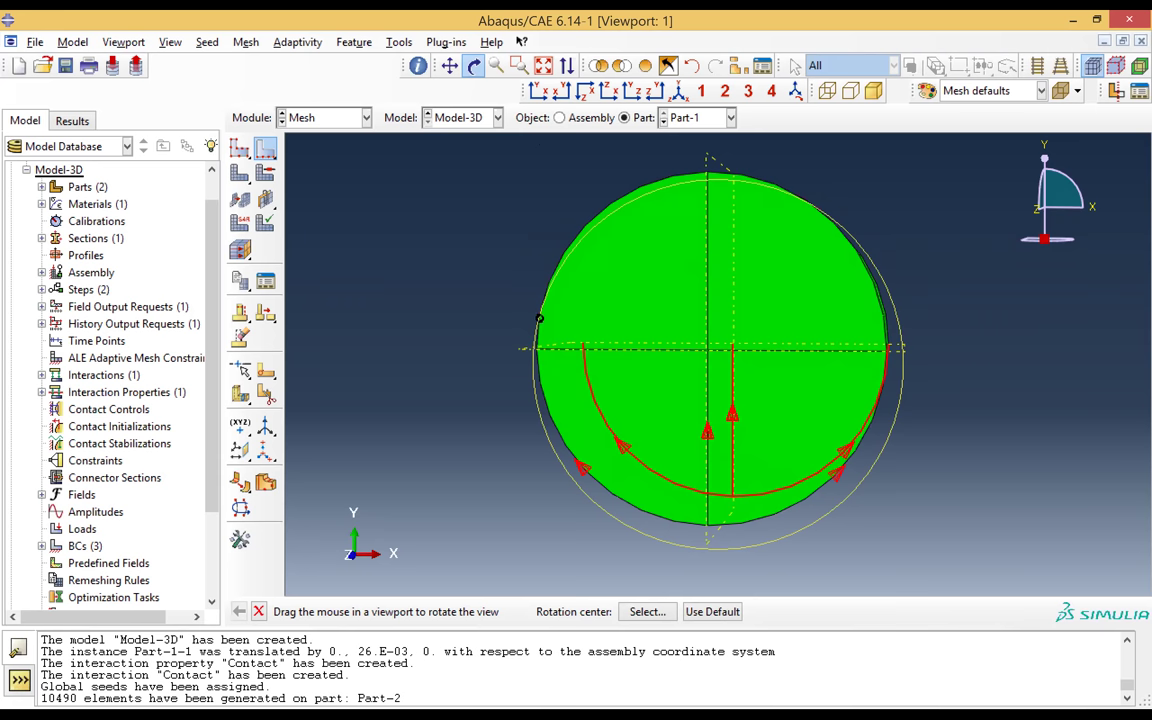
click(473, 65)
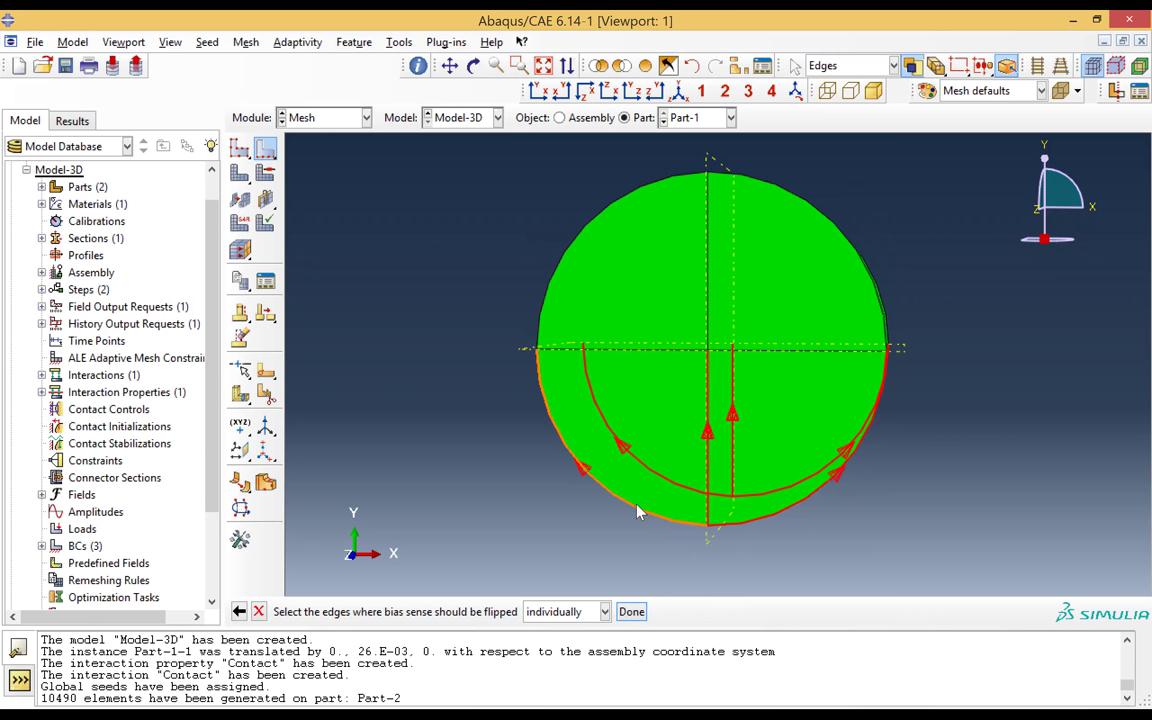
click(631, 613)
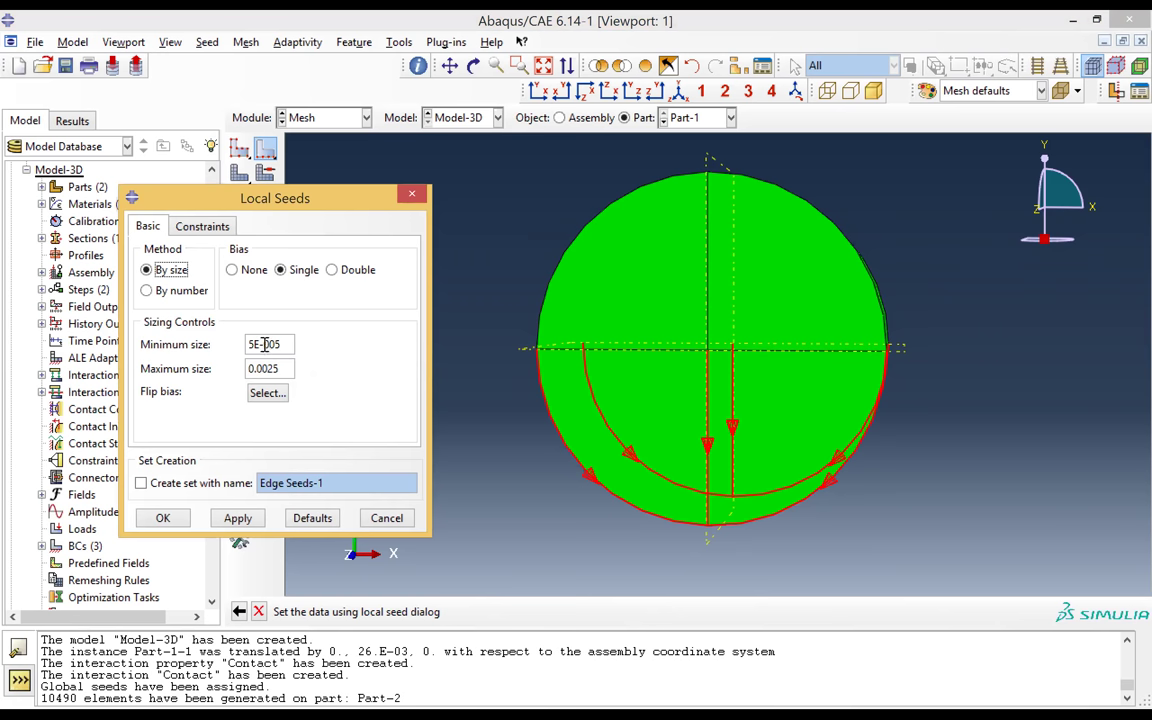
click(174, 523)
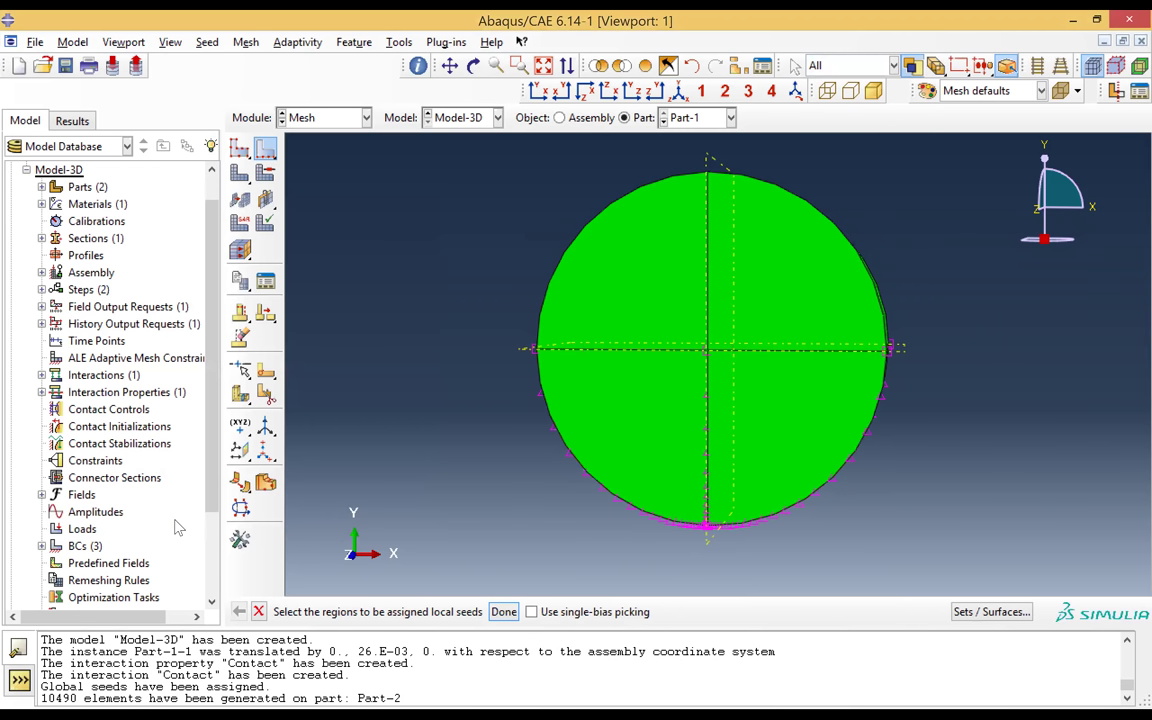
- Assign Standard quadratic 3D Stress elements to all cells of Part-1, with reduced integration off for Hex and C3D10 for Tet
click(473, 66)
drag(738, 386, 761, 437)
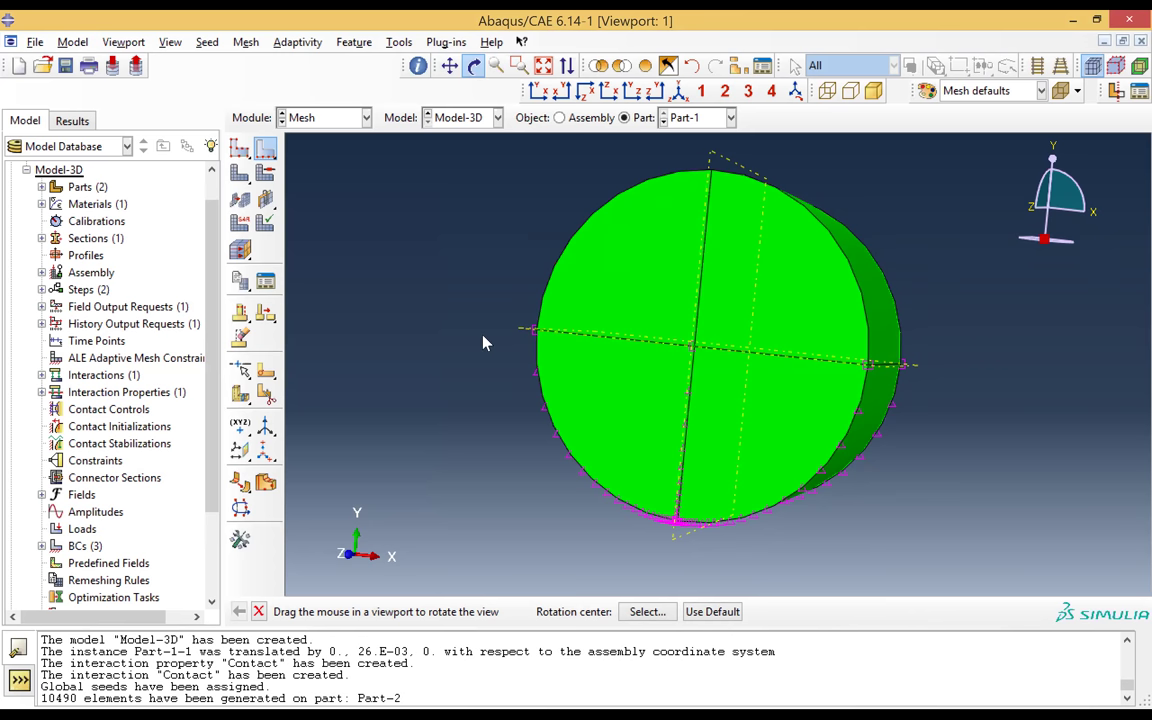
key(Escape)
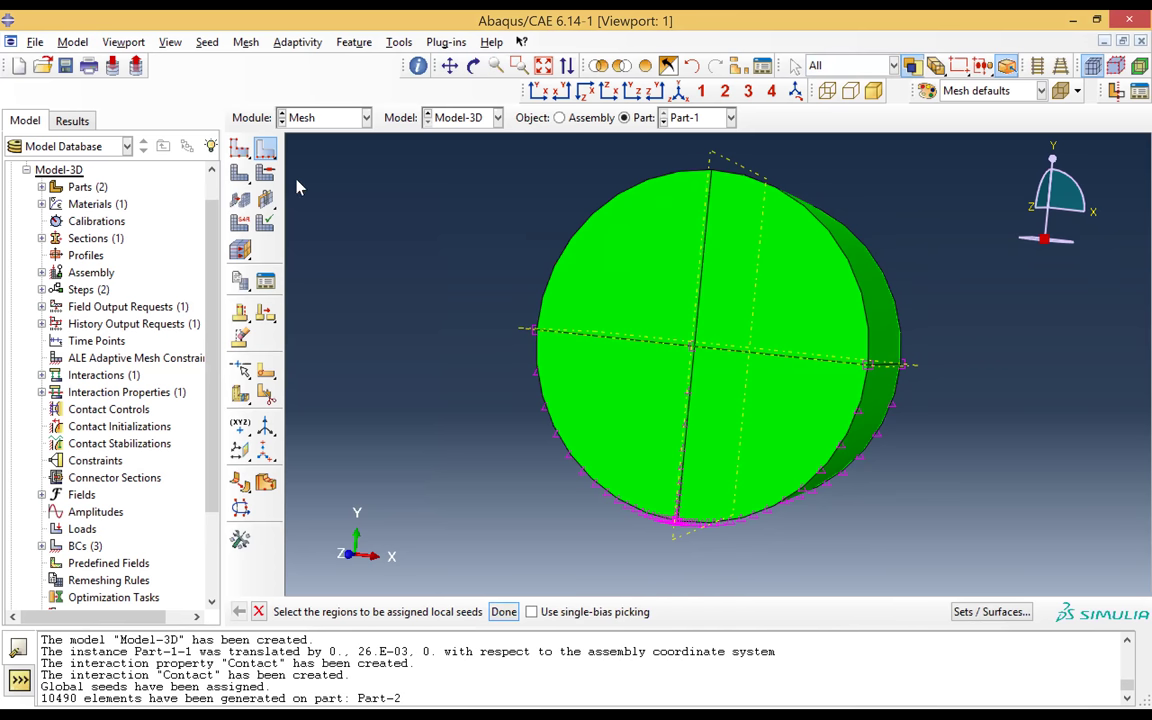
click(238, 221)
drag(478, 146, 1006, 549)
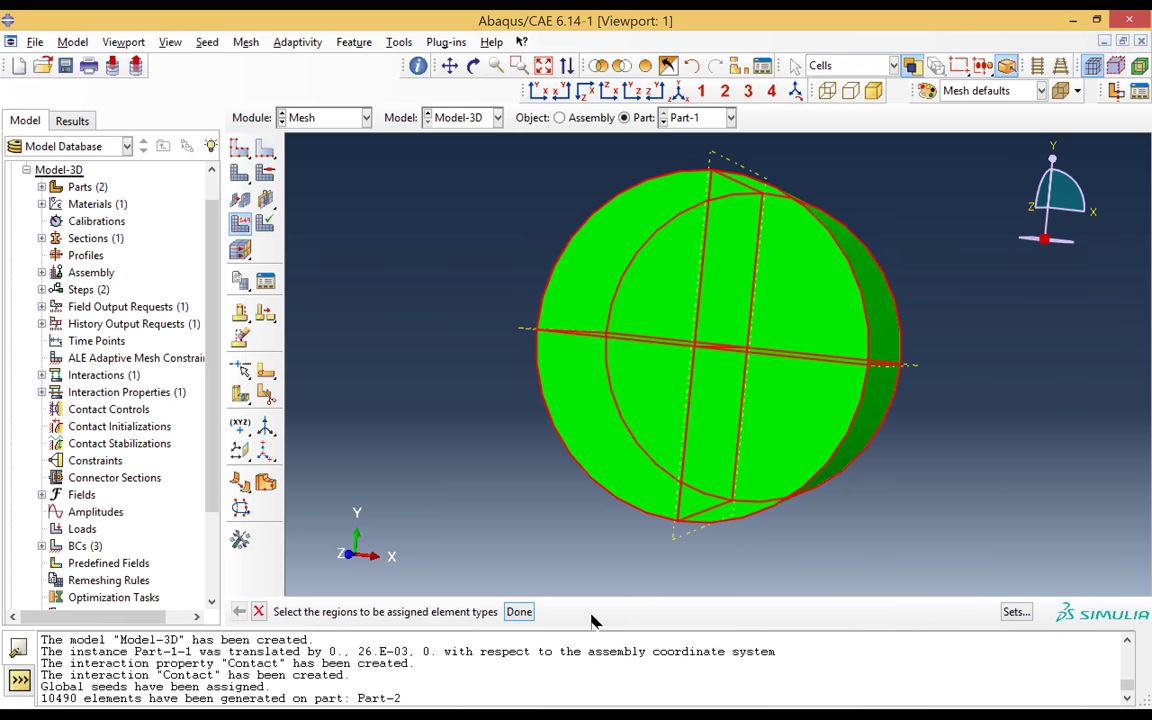
click(519, 612)
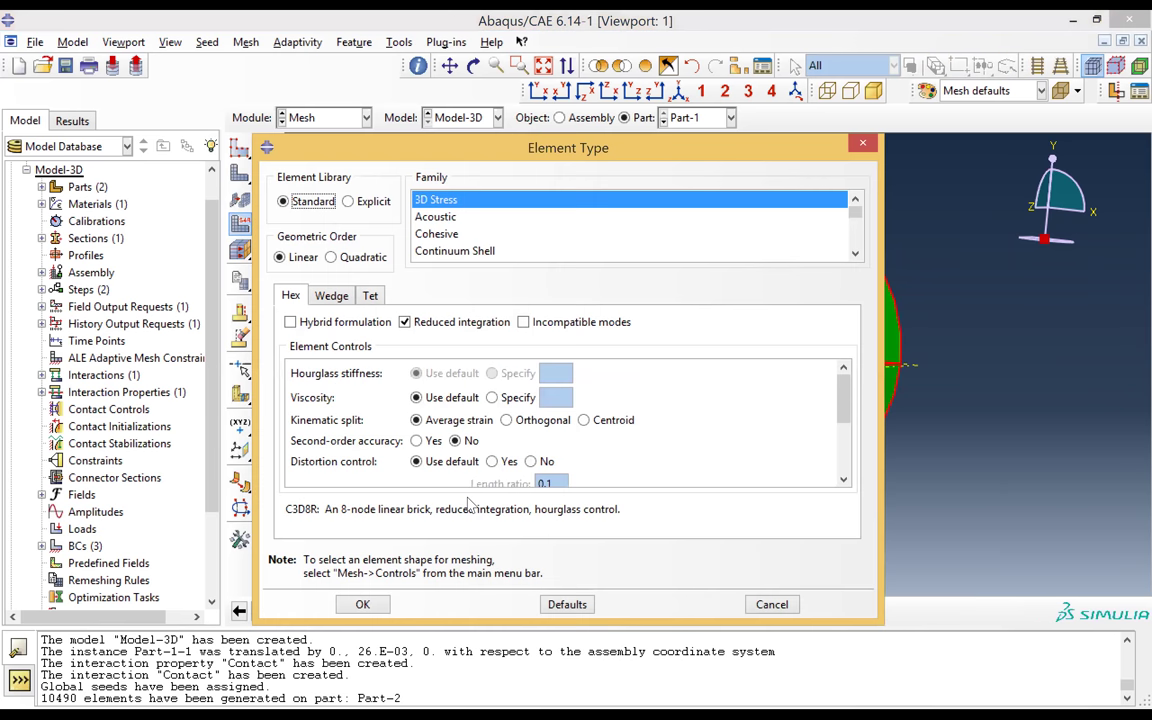
click(331, 257)
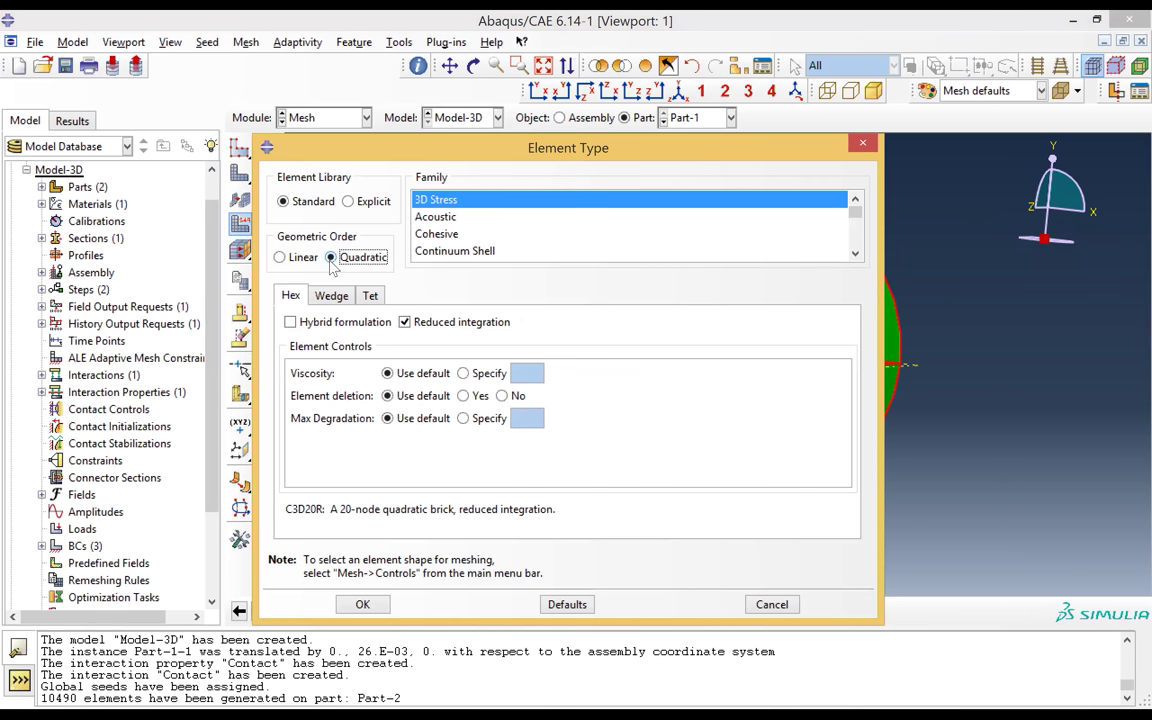
click(404, 322)
click(370, 297)
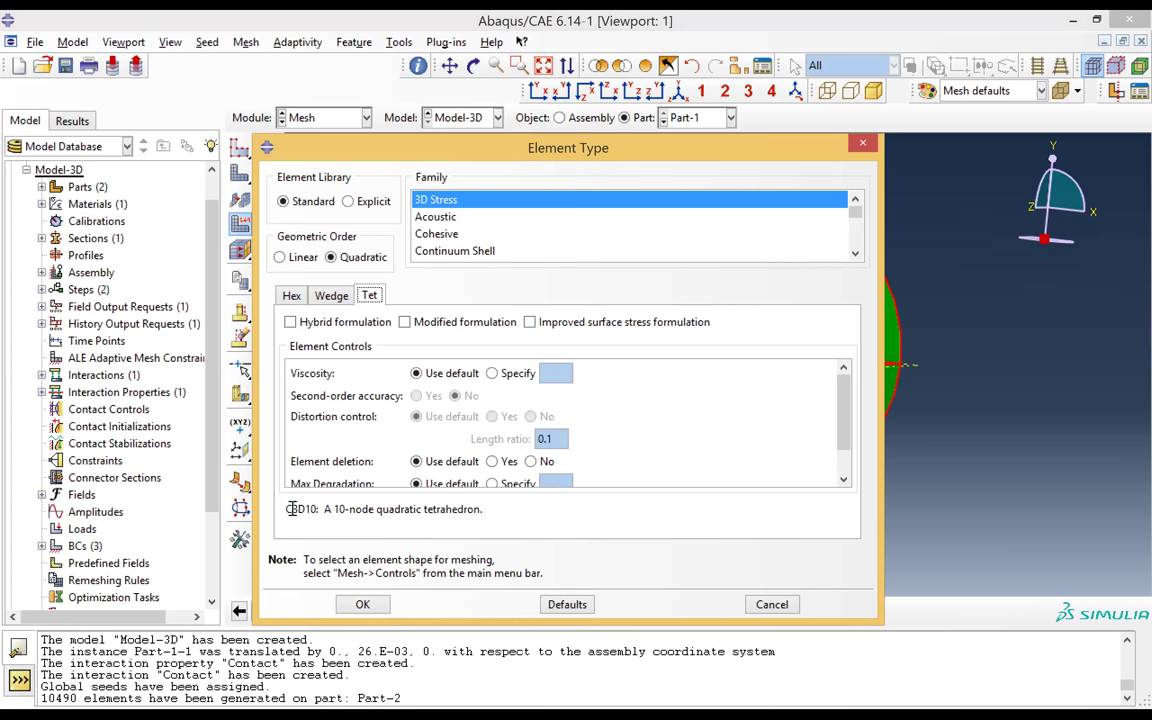
drag(287, 509, 512, 512)
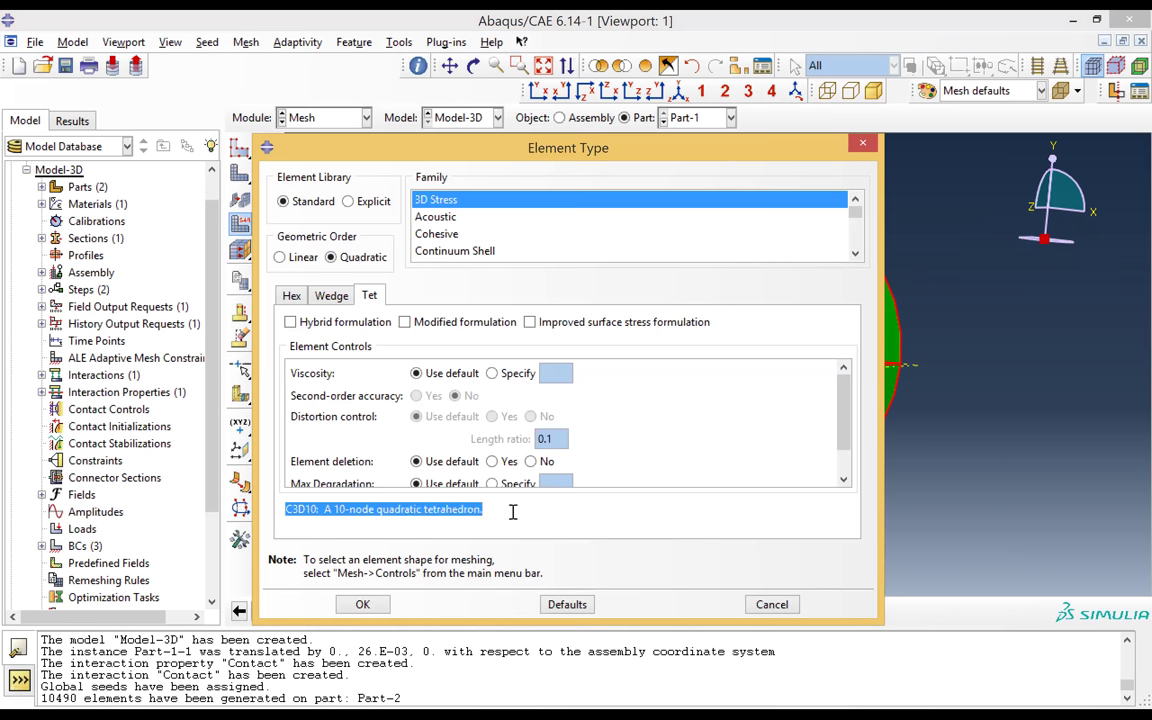
click(362, 605)
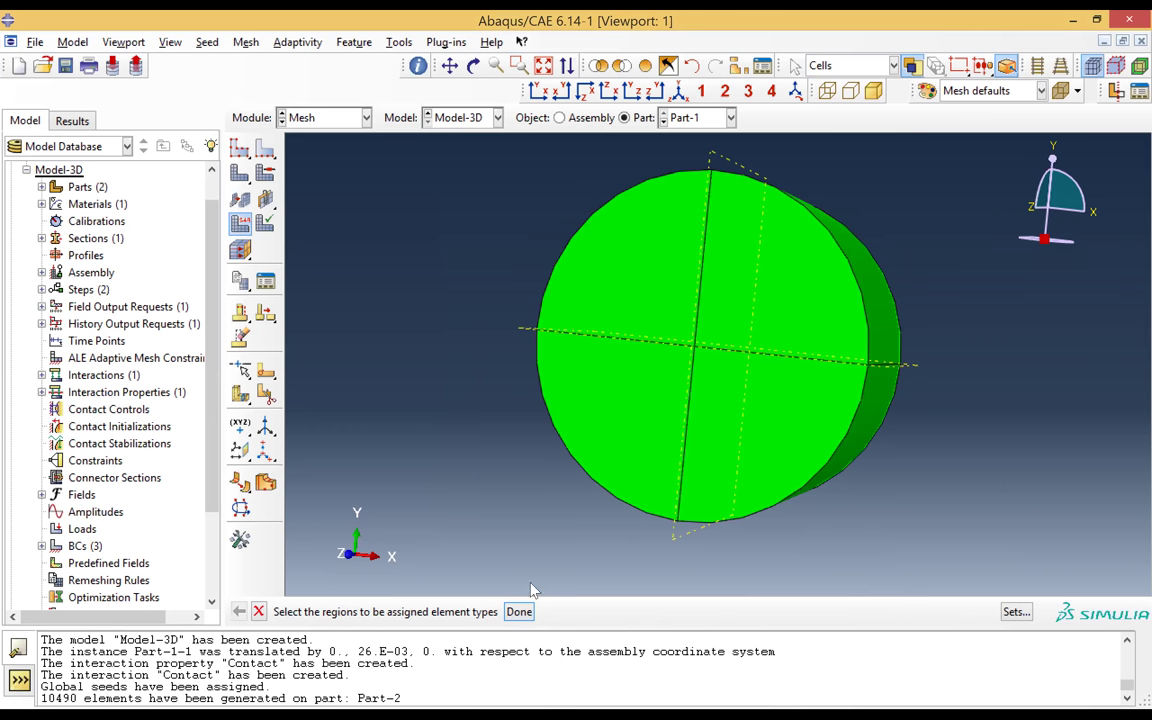
click(518, 611)
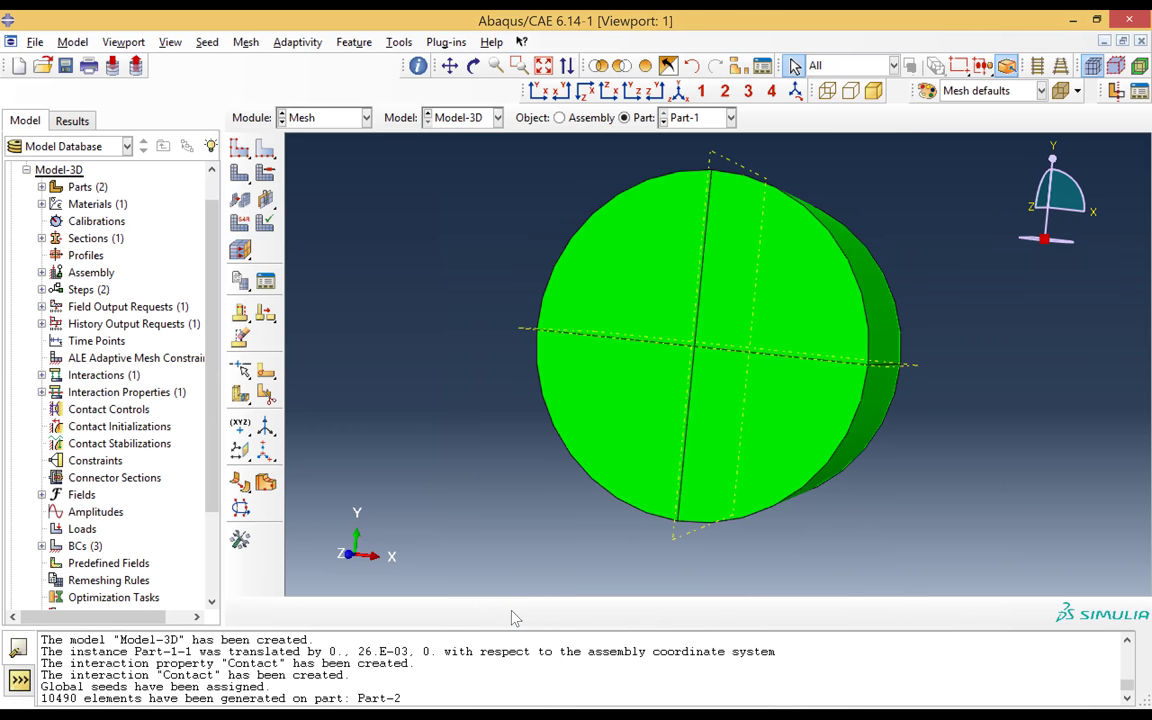
- Assign free Tet mesh controls to all cells of Part-1, keeping the default algorithm
click(265, 172)
click(580, 370)
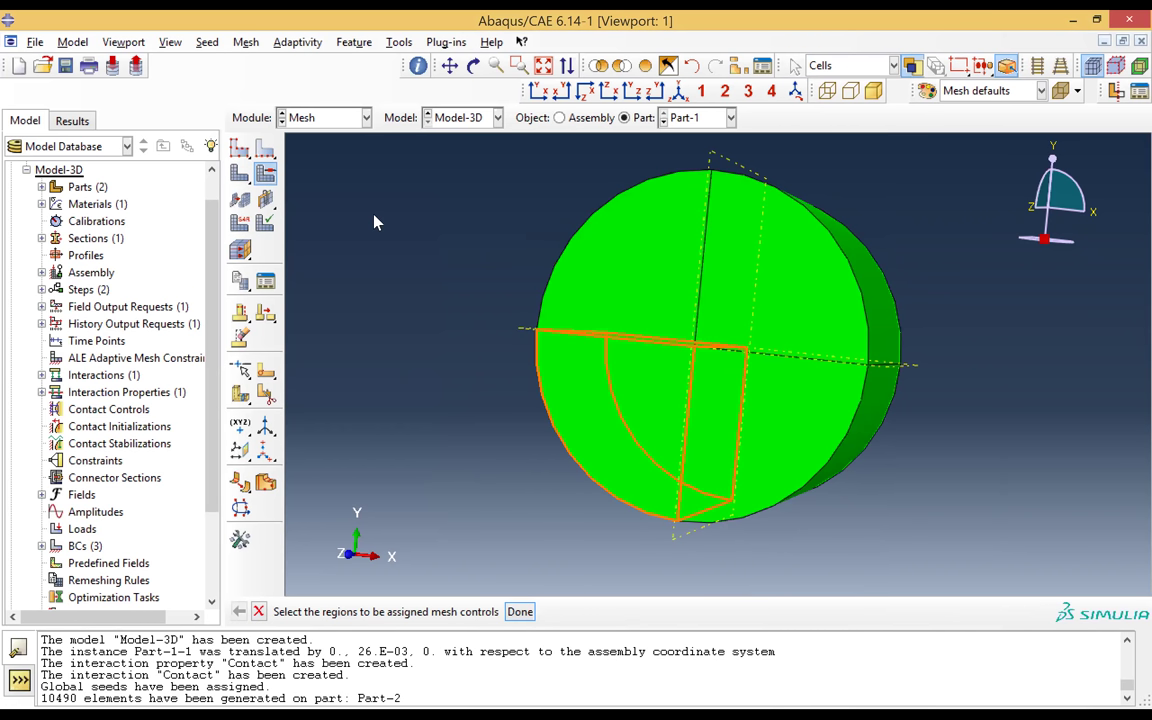
drag(525, 138, 952, 596)
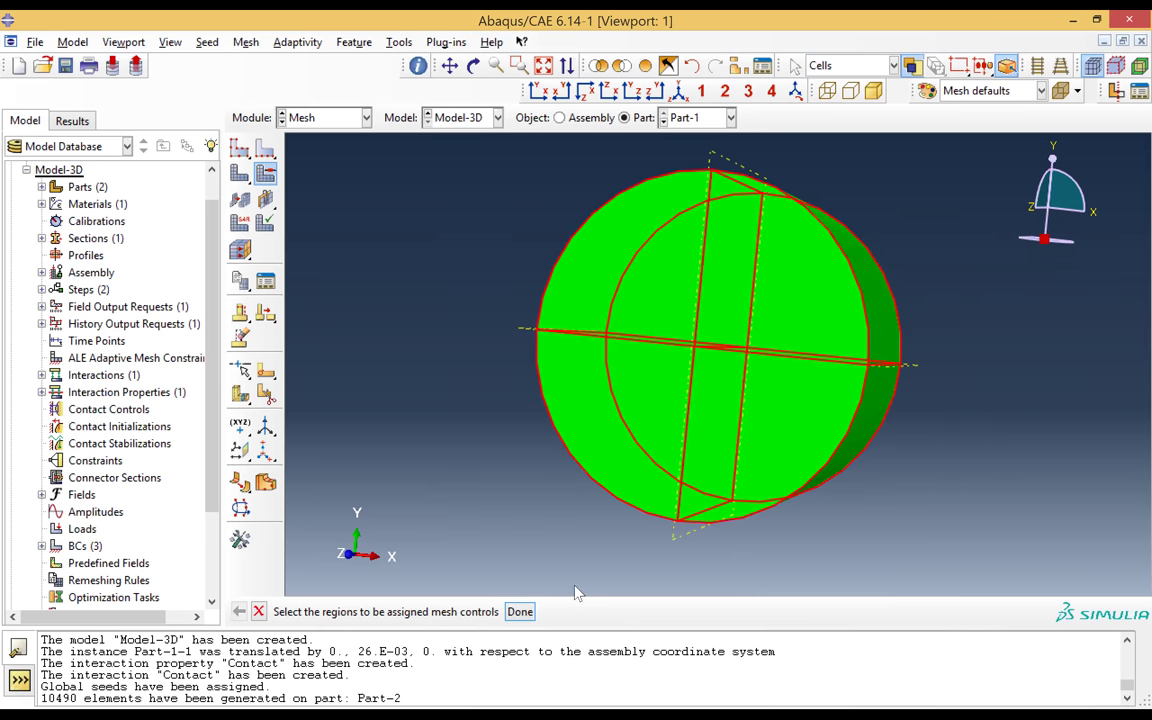
click(520, 612)
click(304, 121)
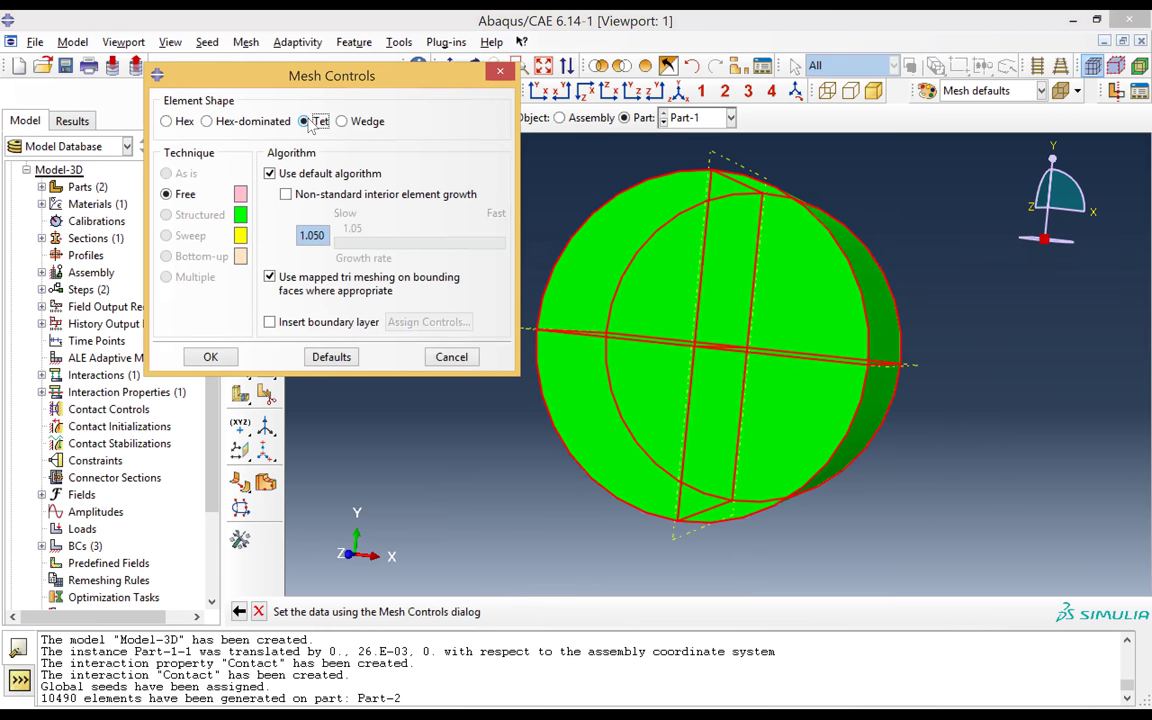
click(210, 357)
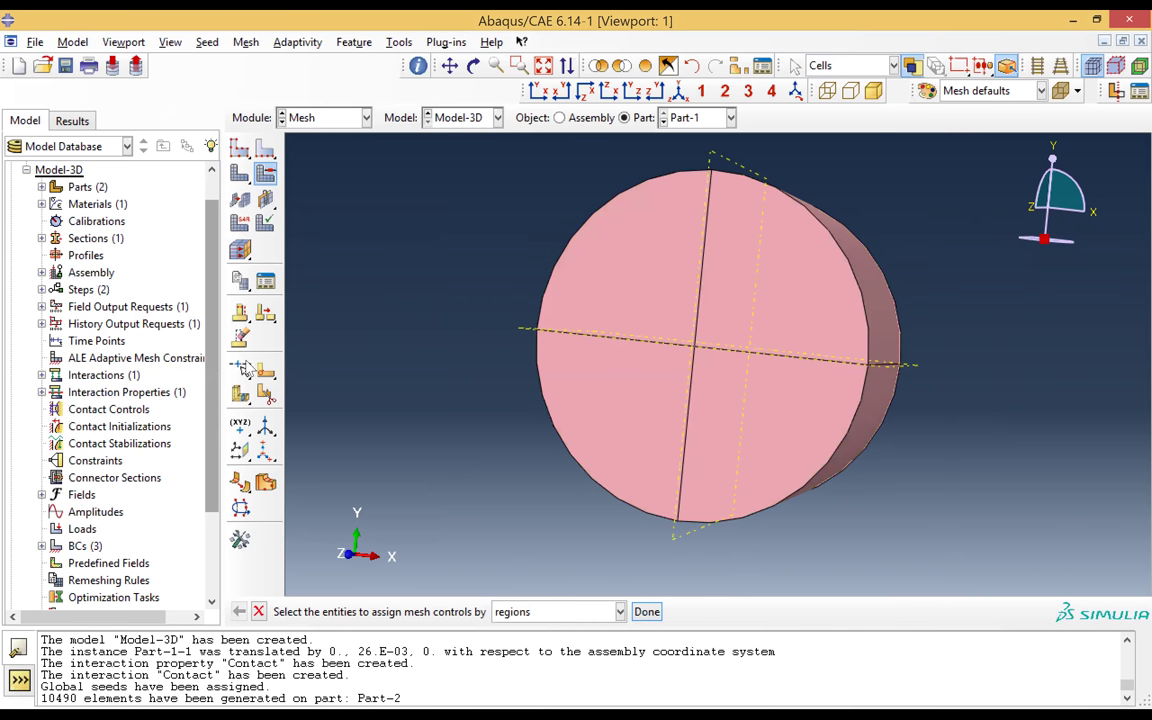
click(647, 612)
- Mesh Part-1 and inspect the mesh on its front face and curved side from several angles
click(240, 173)
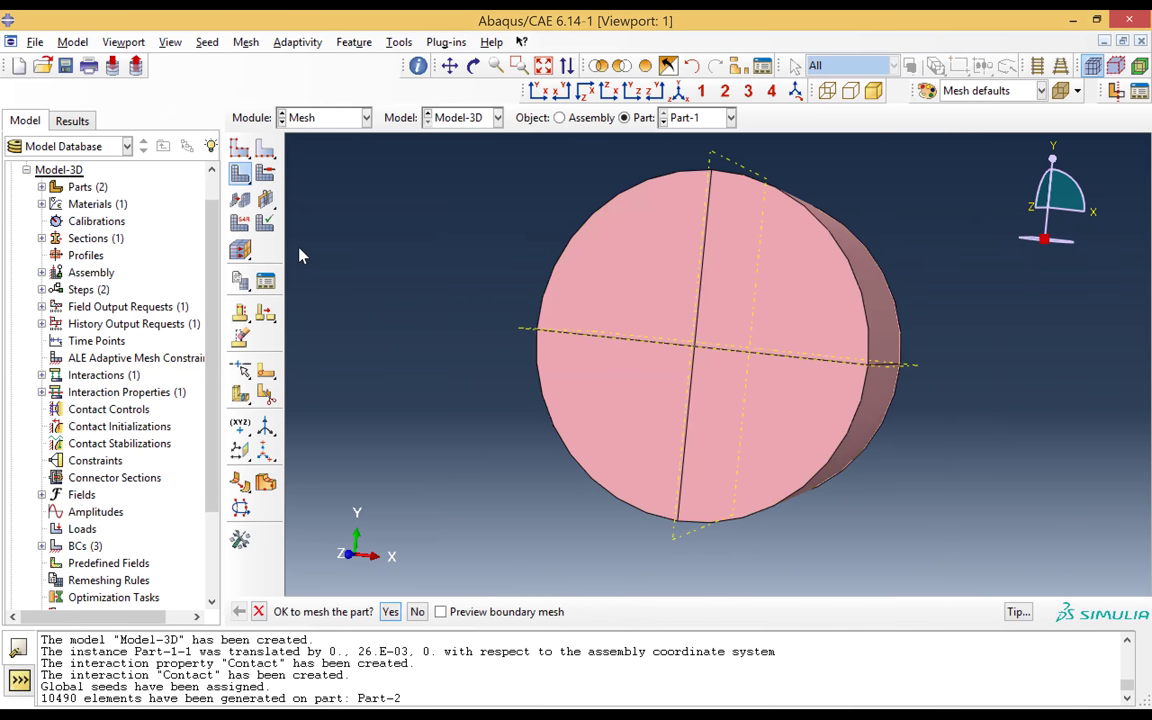
click(390, 611)
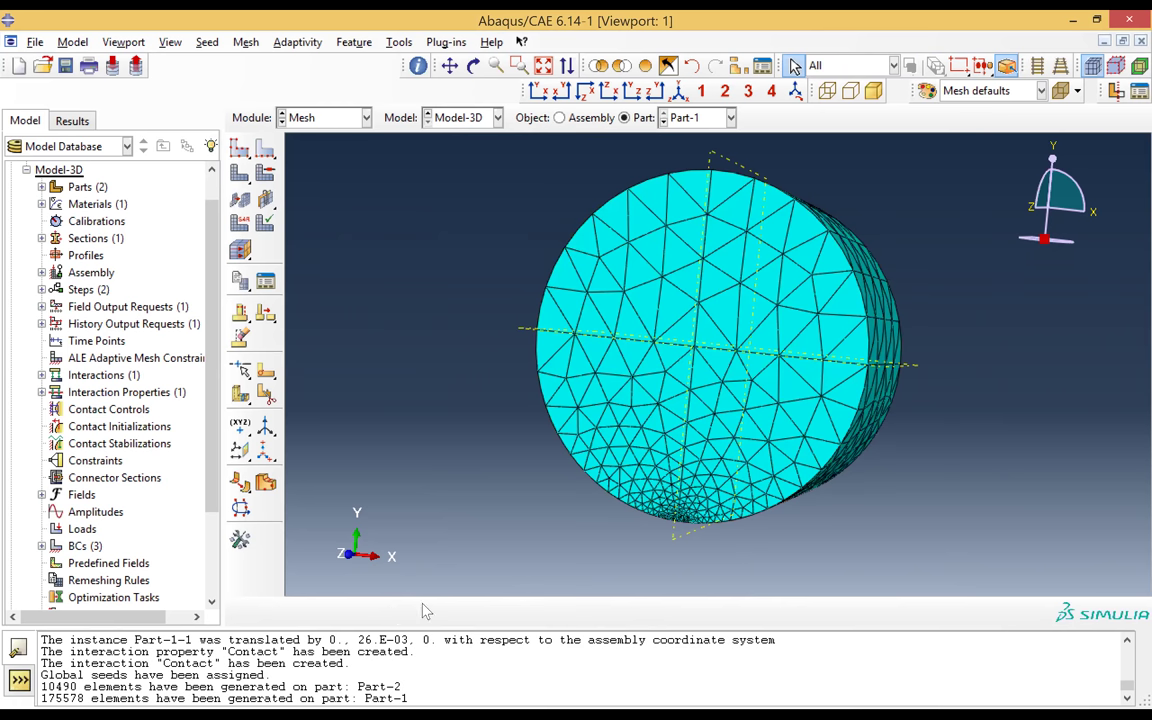
click(474, 66)
drag(671, 254, 744, 320)
mouse_move(710, 247)
mouse_down()
mouse_move(710, 288)
mouse_move(722, 267)
mouse_move(712, 267)
mouse_up()
drag(604, 235, 674, 262)
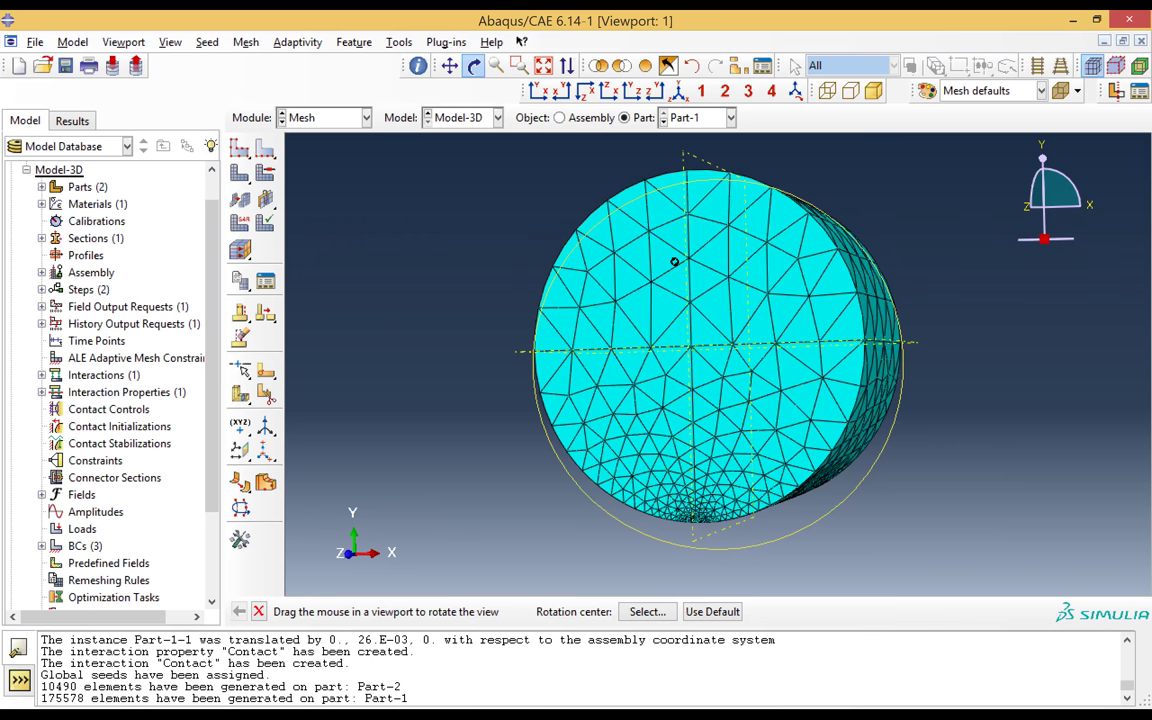
drag(674, 261, 607, 236)
- Set the approximate global seed size of Part-1 to 0.0025
click(240, 150)
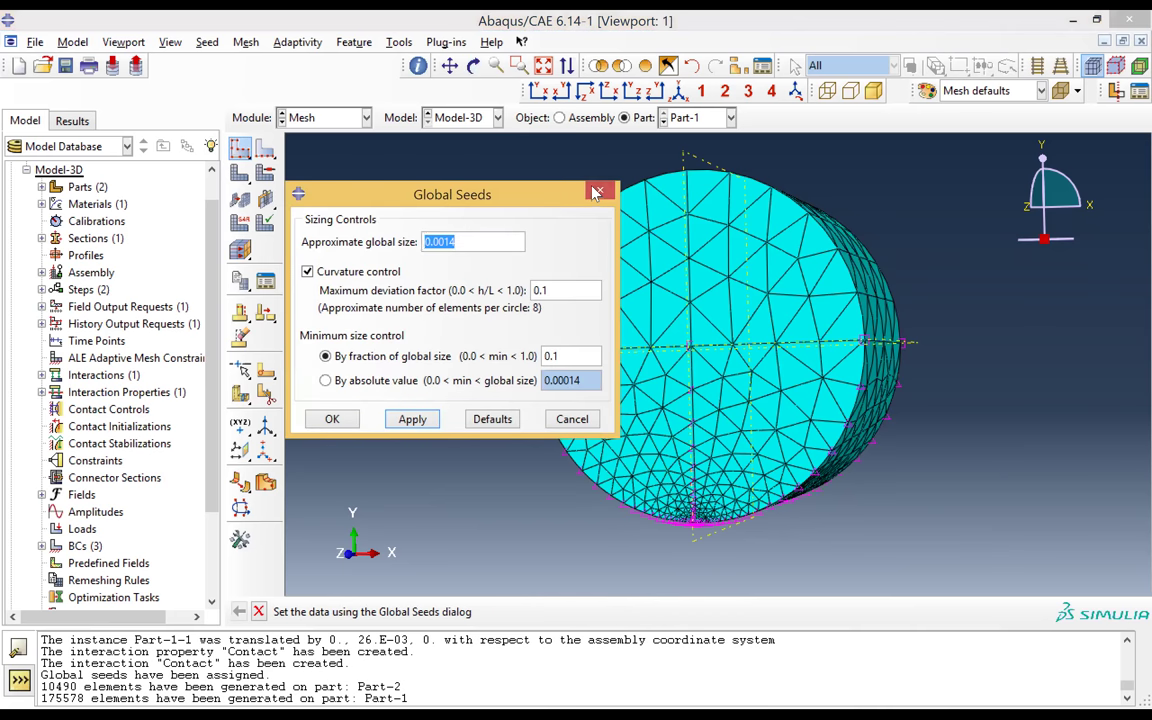
click(597, 191)
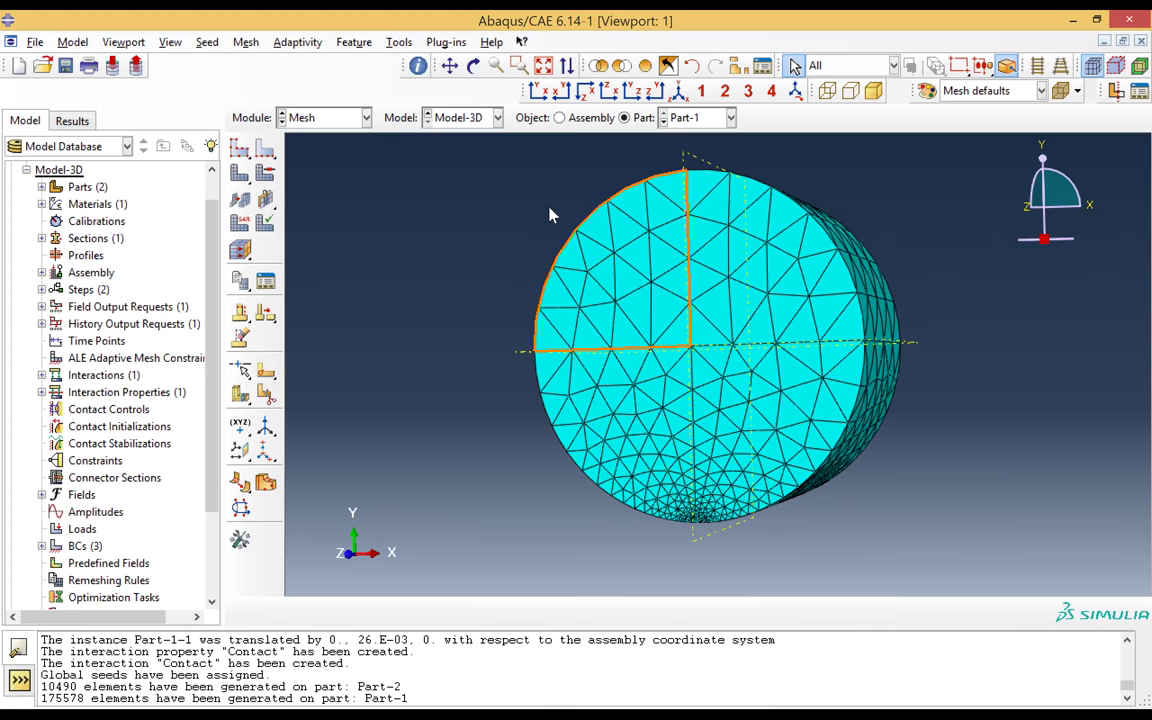
click(238, 152)
click(474, 241)
key(BackSpace)
key(BackSpace)
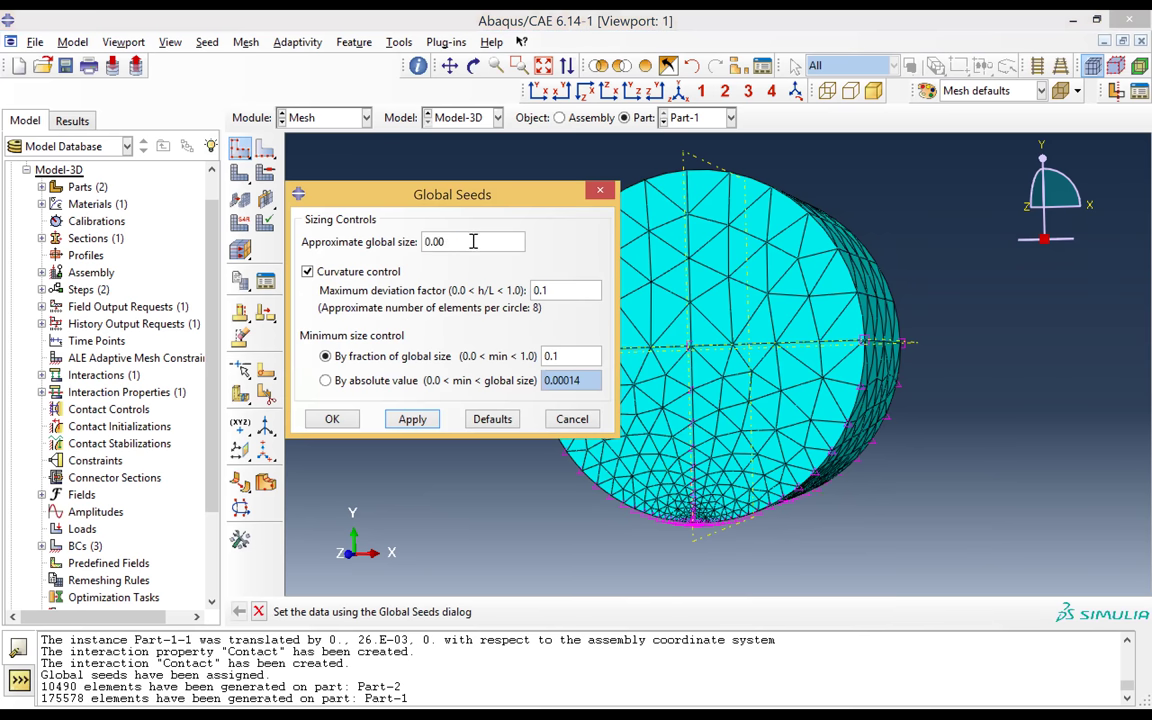
text(25)
click(338, 421)
click(107, 276)
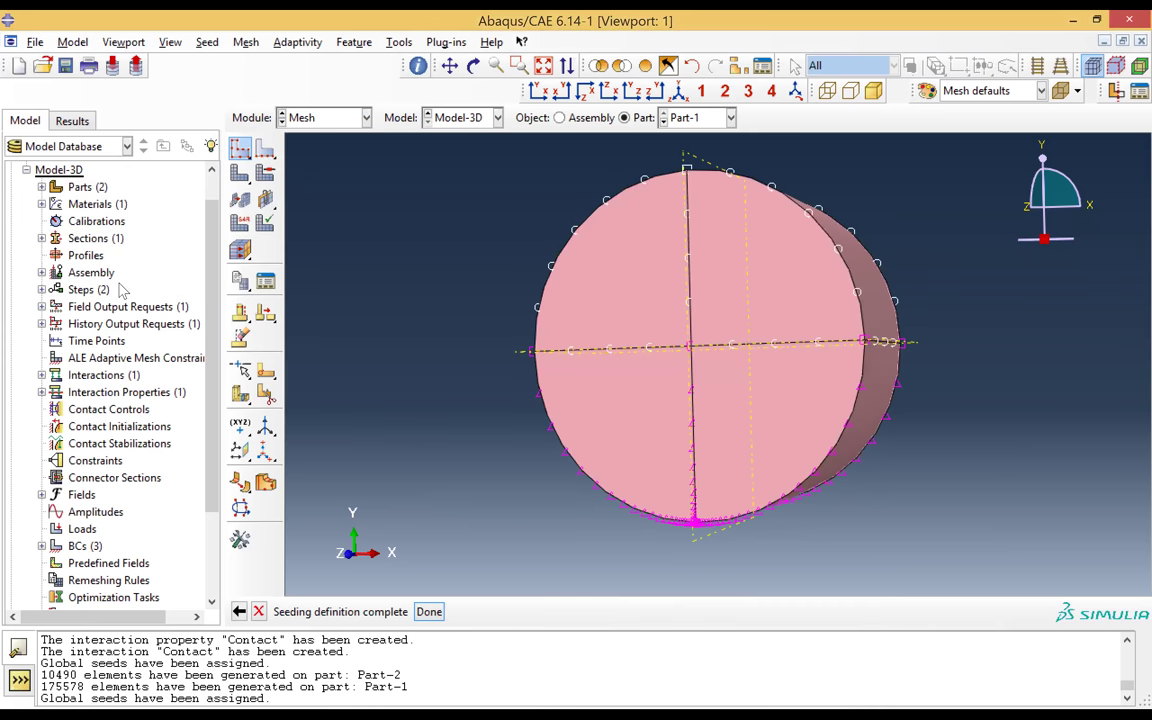
- Remesh Part-1 and compare its element counts before and after the global seed change in the message log
click(241, 175)
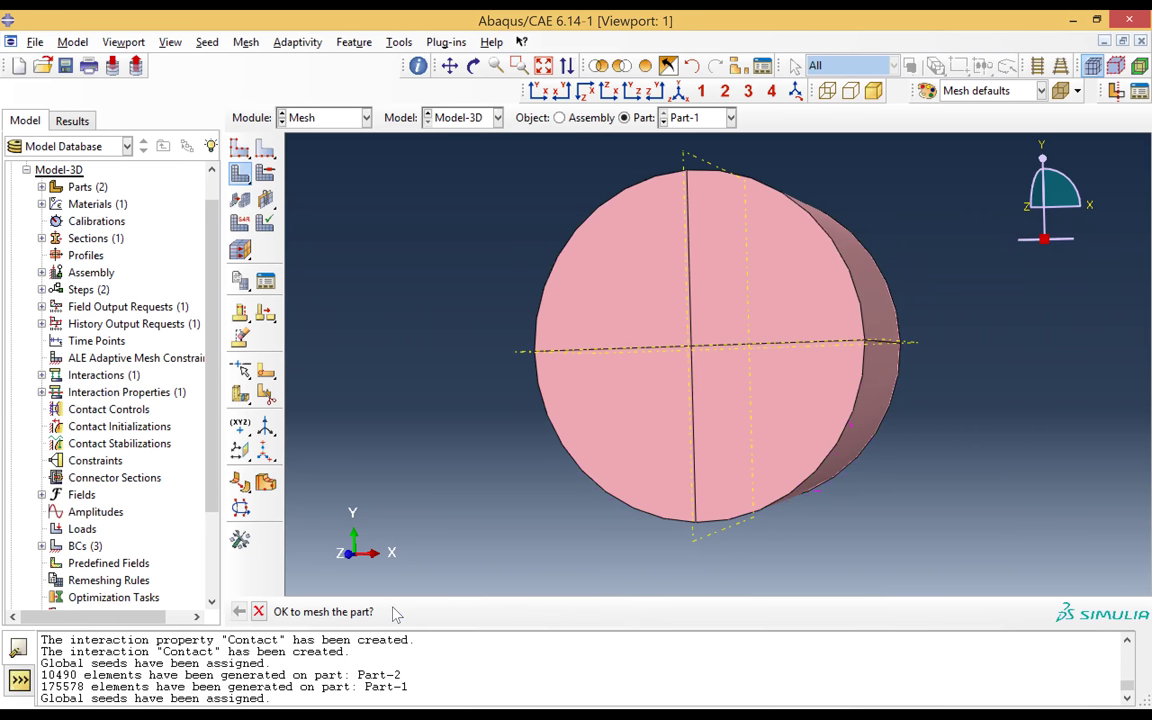
click(396, 612)
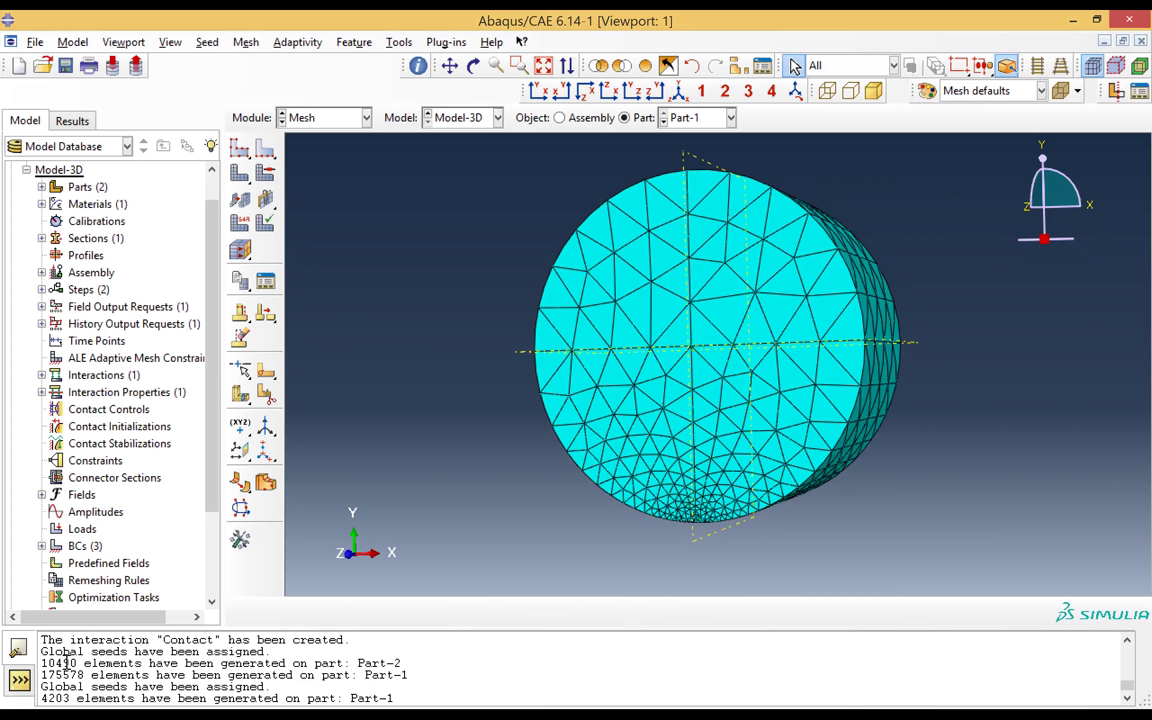
drag(42, 675, 424, 671)
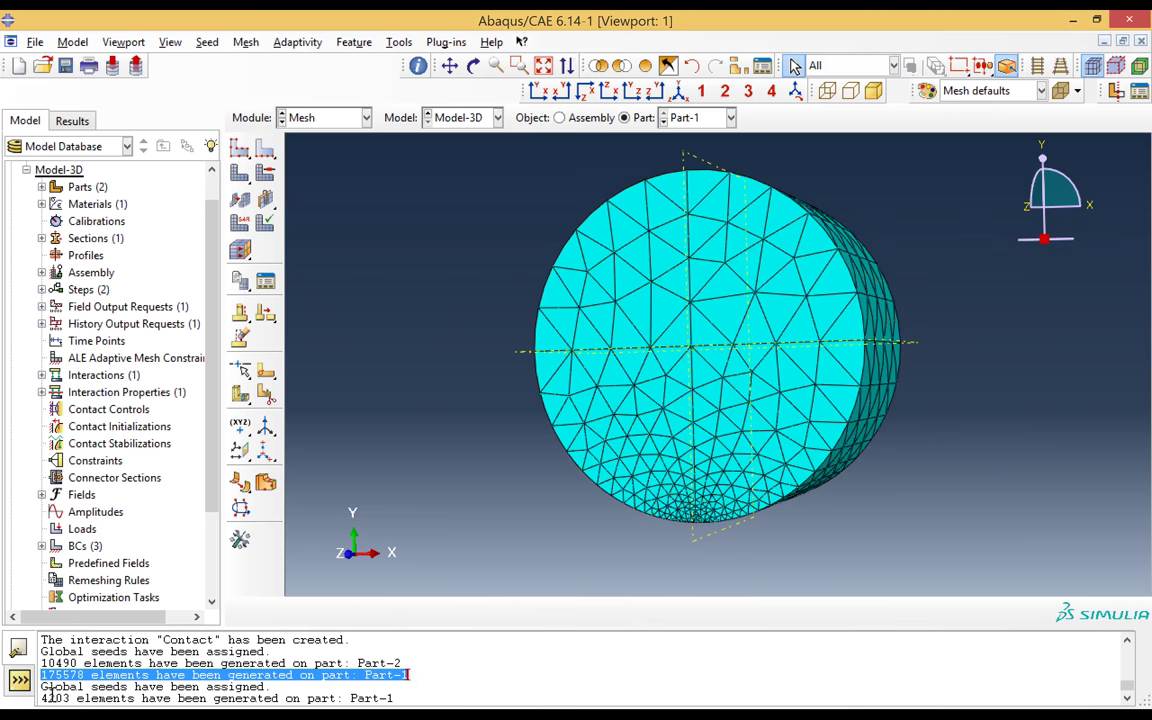
drag(41, 698, 394, 698)
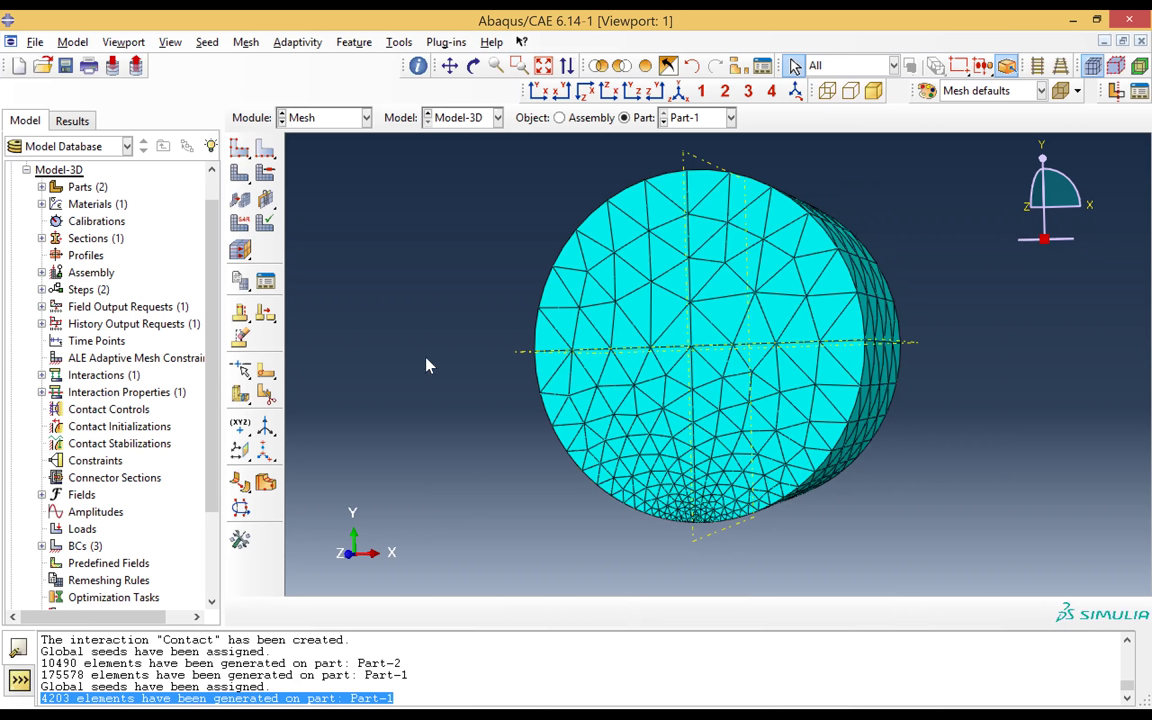
- Switch to Part-2 and check its global seed settings without changing them
click(716, 120)
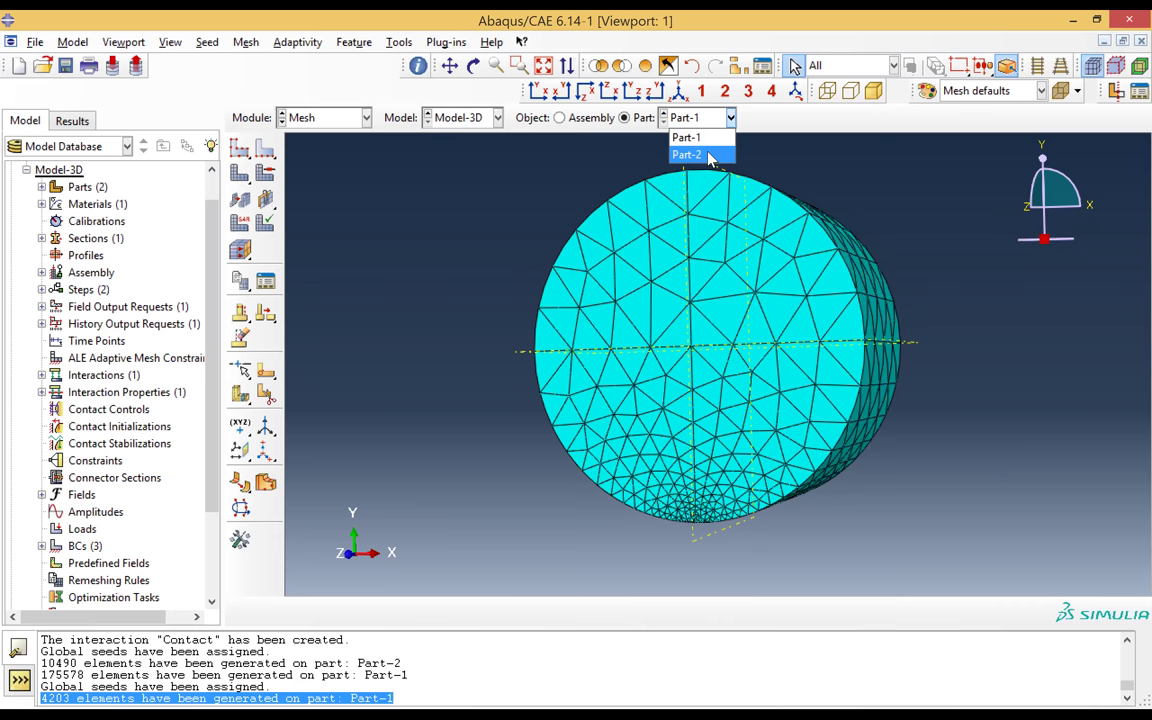
click(690, 154)
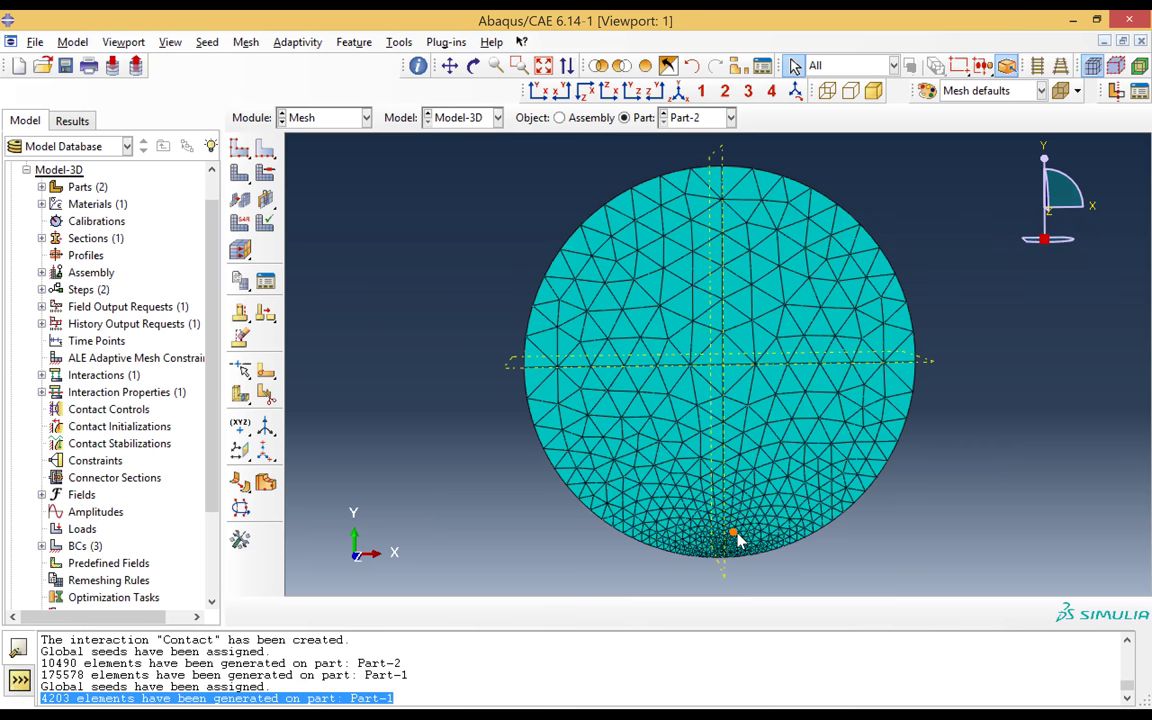
click(239, 148)
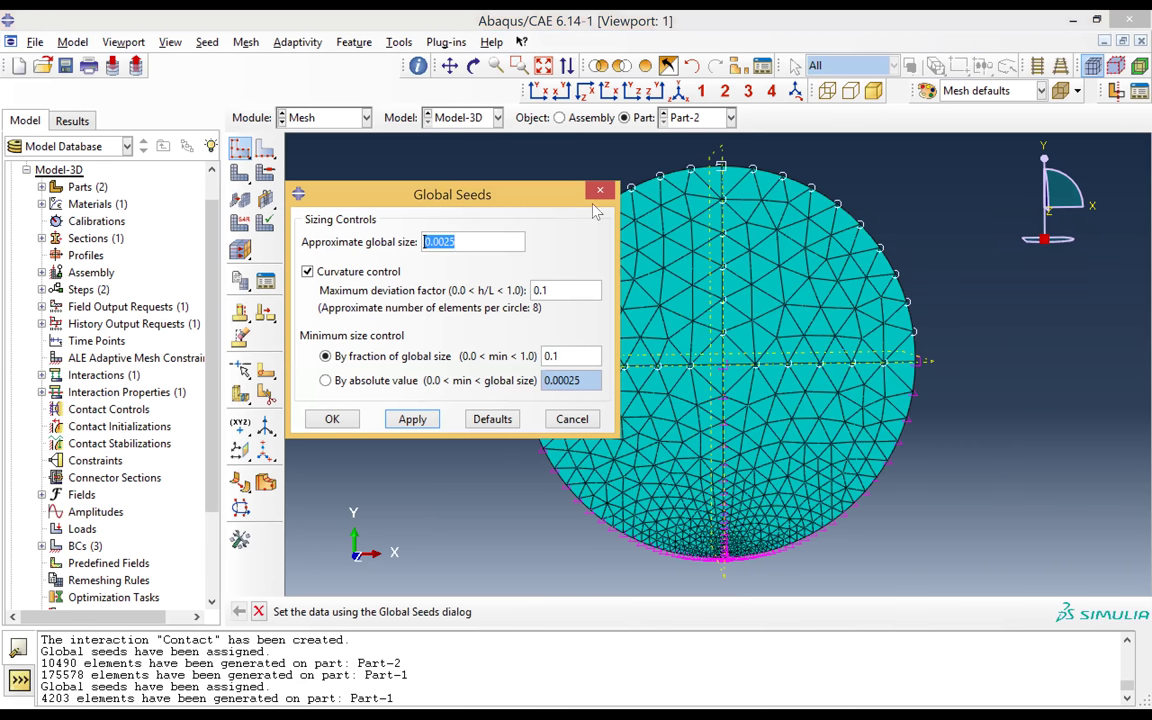
key(Escape)
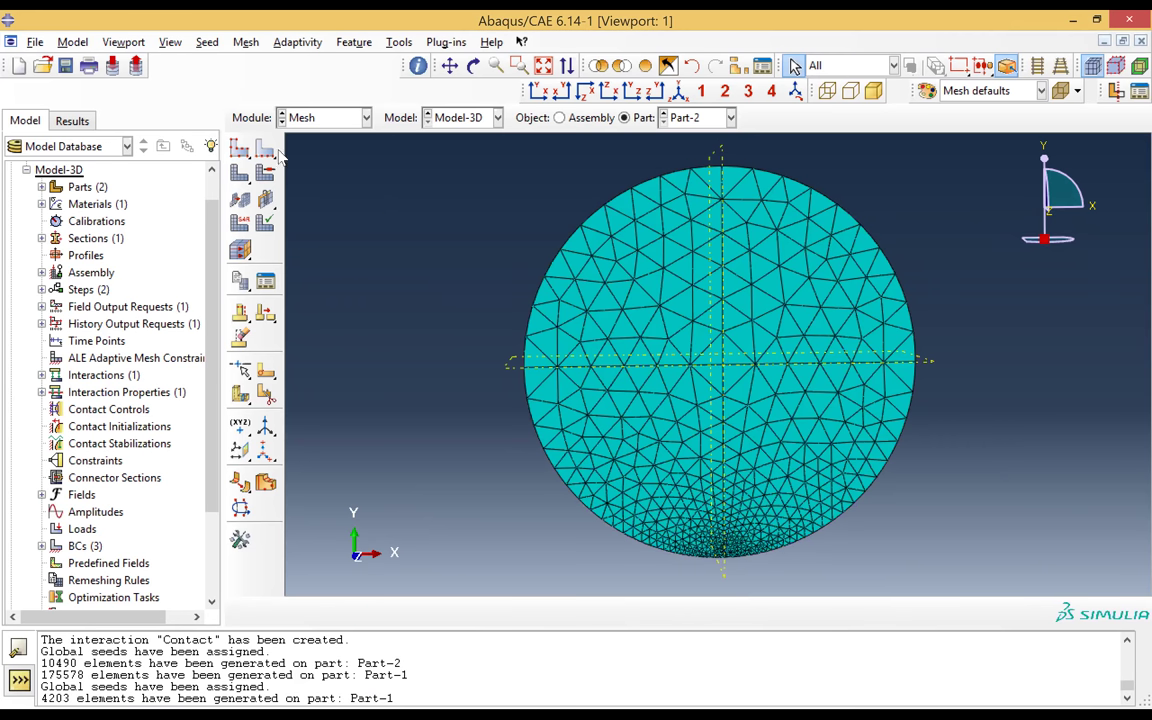
- Delete the local seeds on all regions of Part-2, accepting deletion of the affected meshes
drag(268, 152, 288, 148)
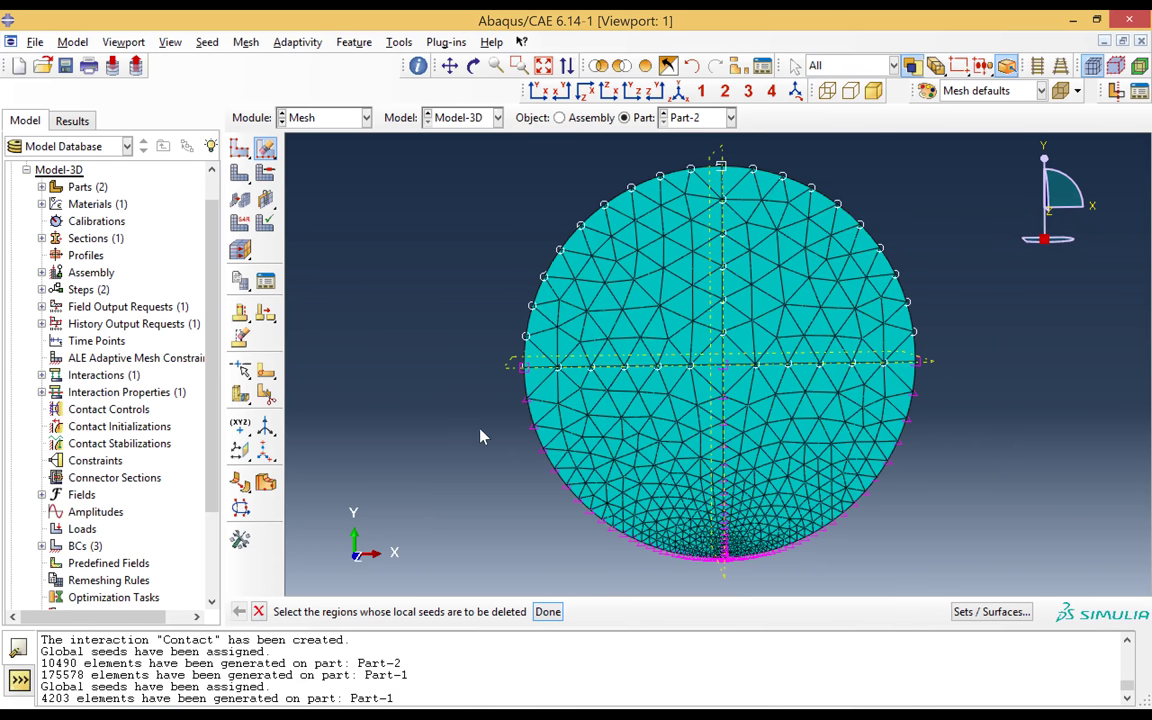
click(545, 458)
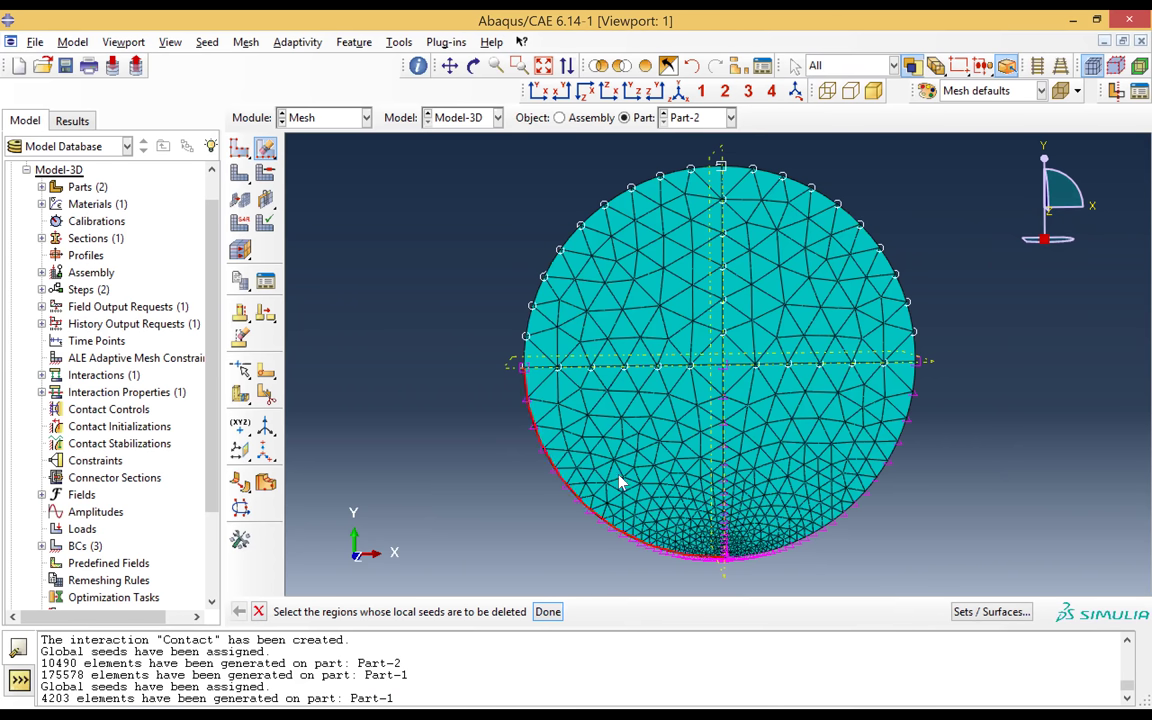
click(726, 520)
drag(470, 145, 945, 580)
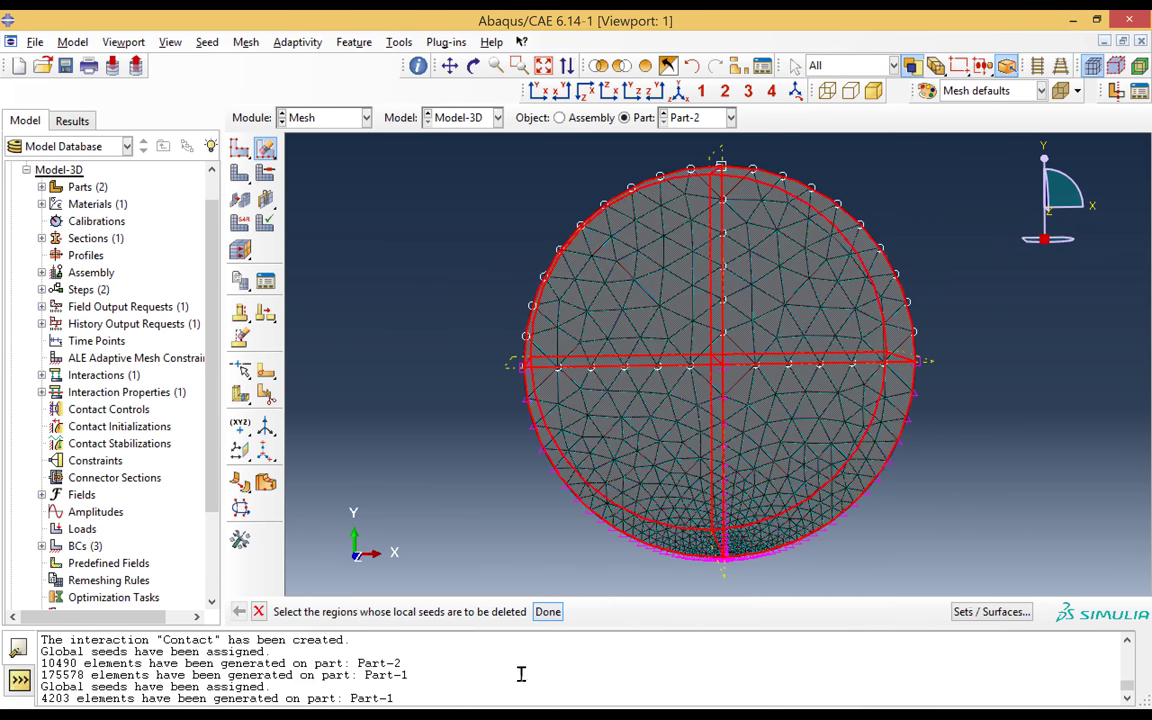
click(548, 614)
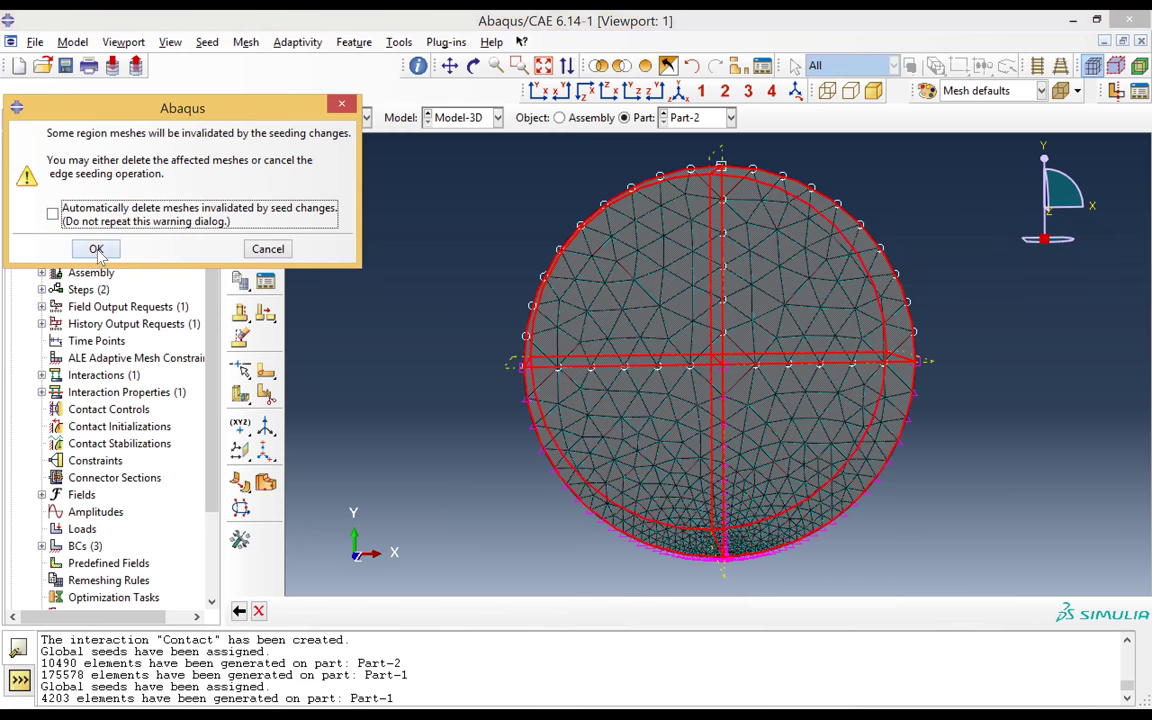
click(97, 250)
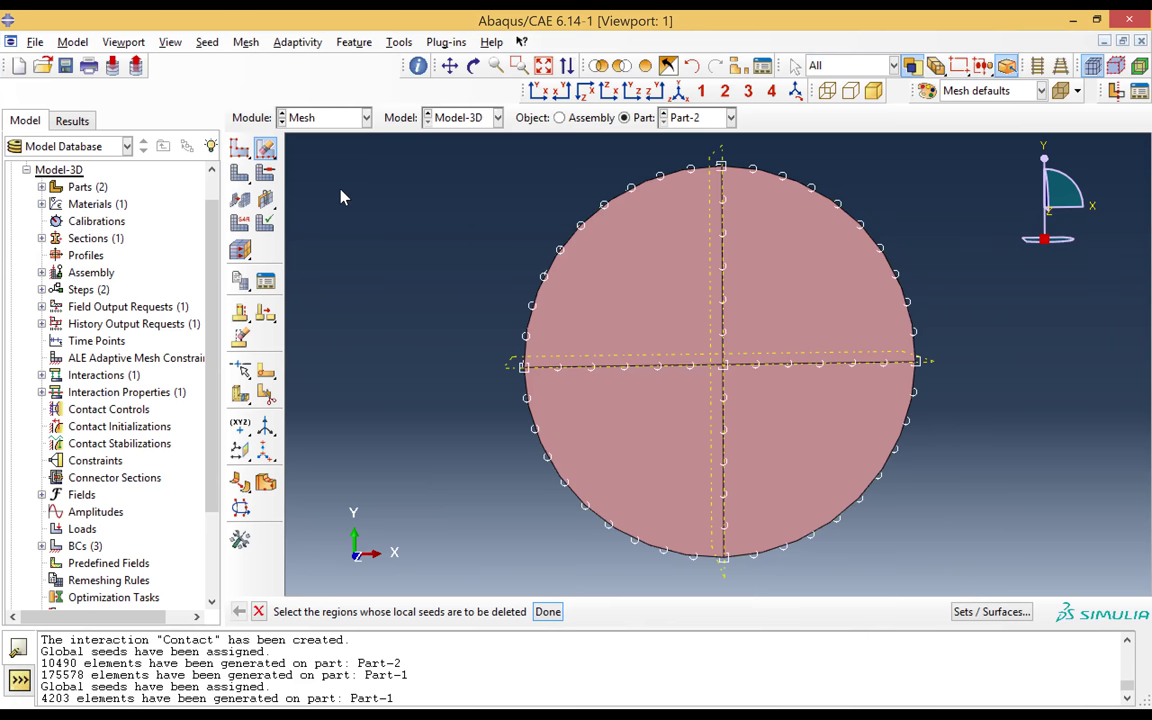
- Select the upper vertical radial edges and upper arc edges on both end faces of Part-2 for local seeding
click(266, 149)
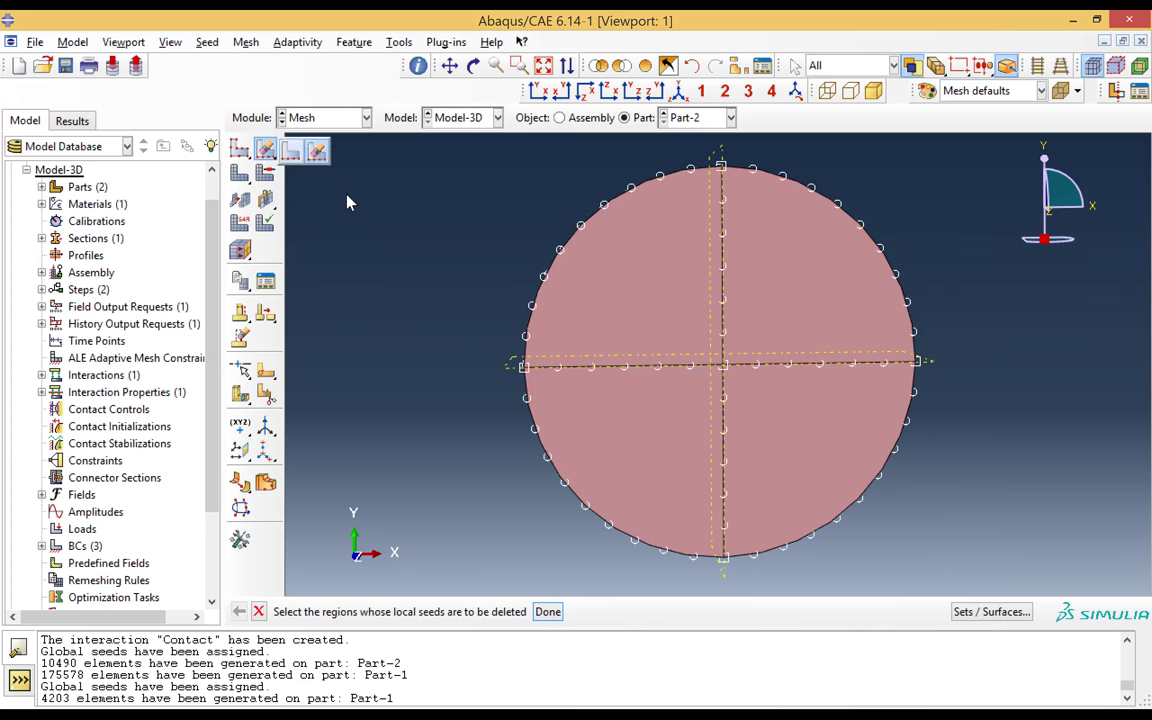
click(550, 278)
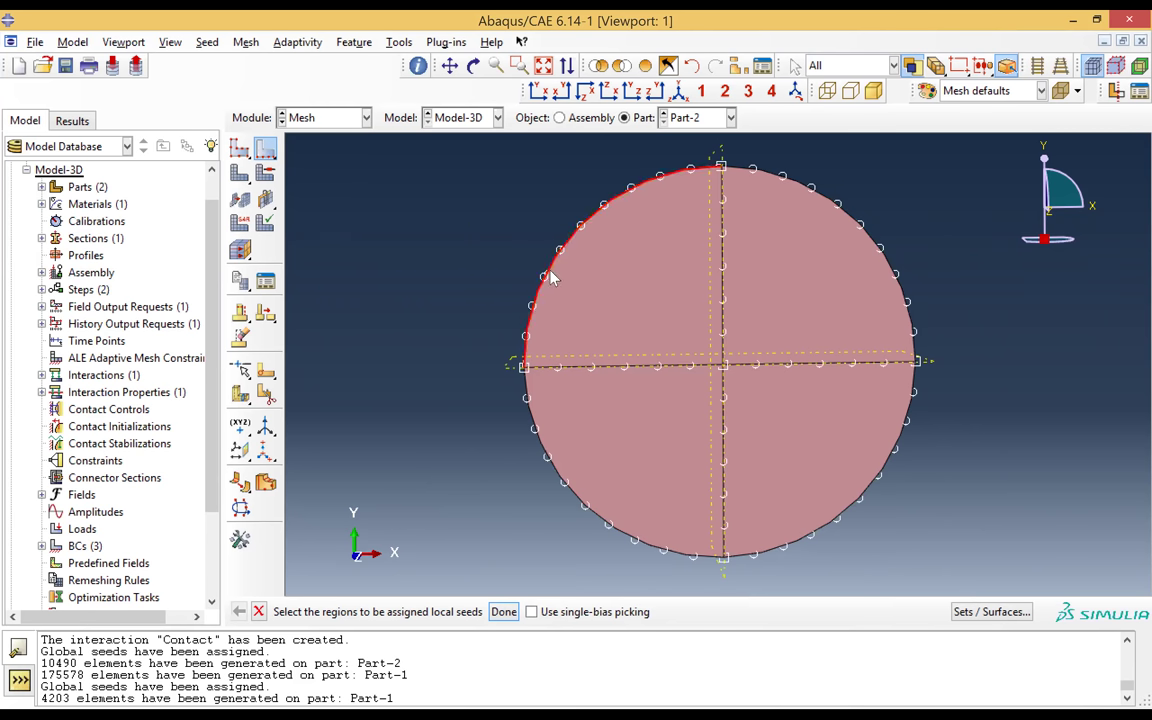
shift+click(725, 296)
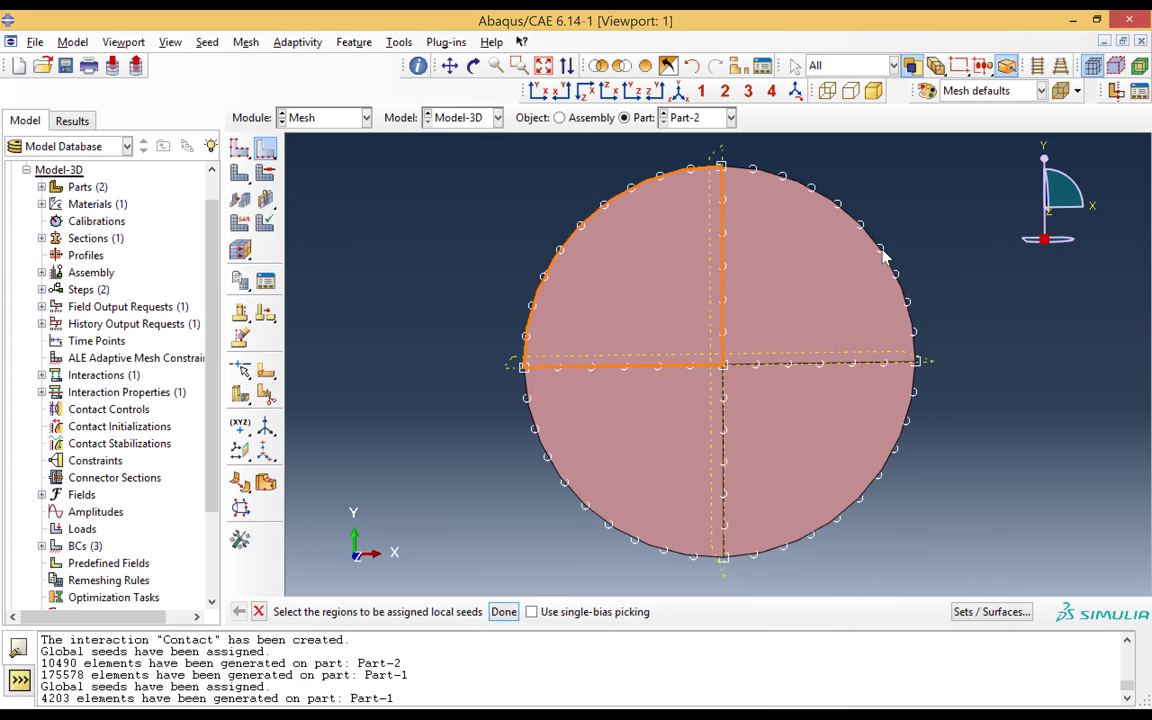
shift+click(893, 322)
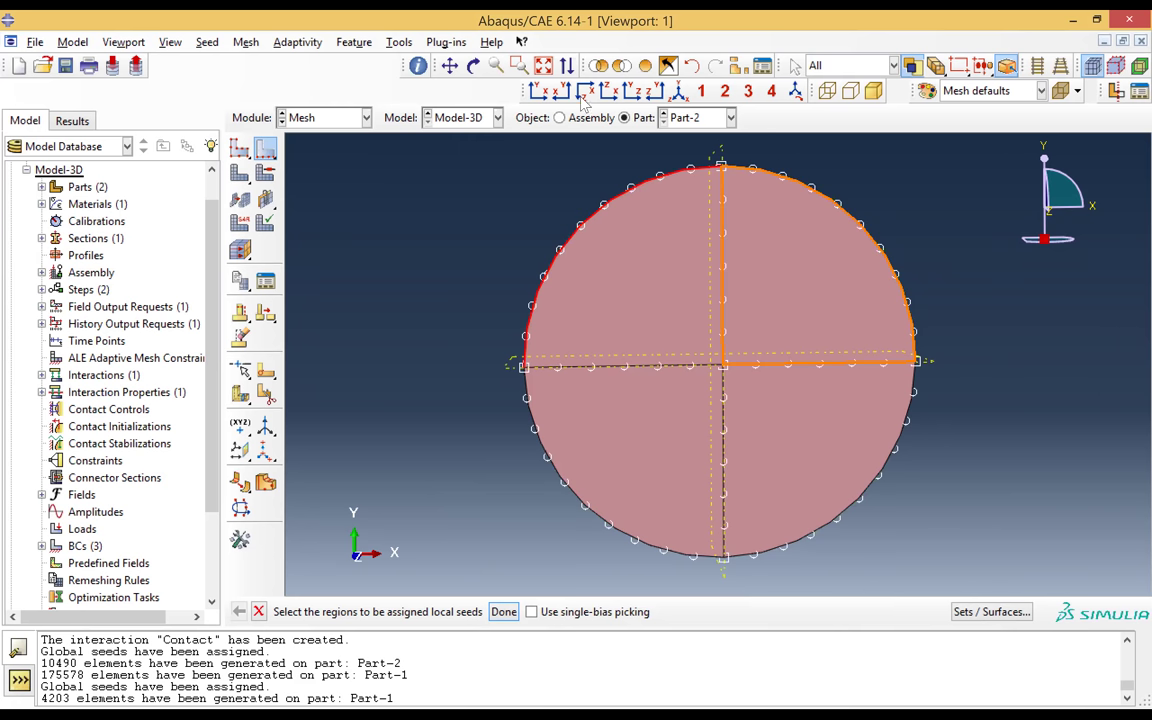
click(473, 65)
drag(785, 343, 590, 365)
click(477, 68)
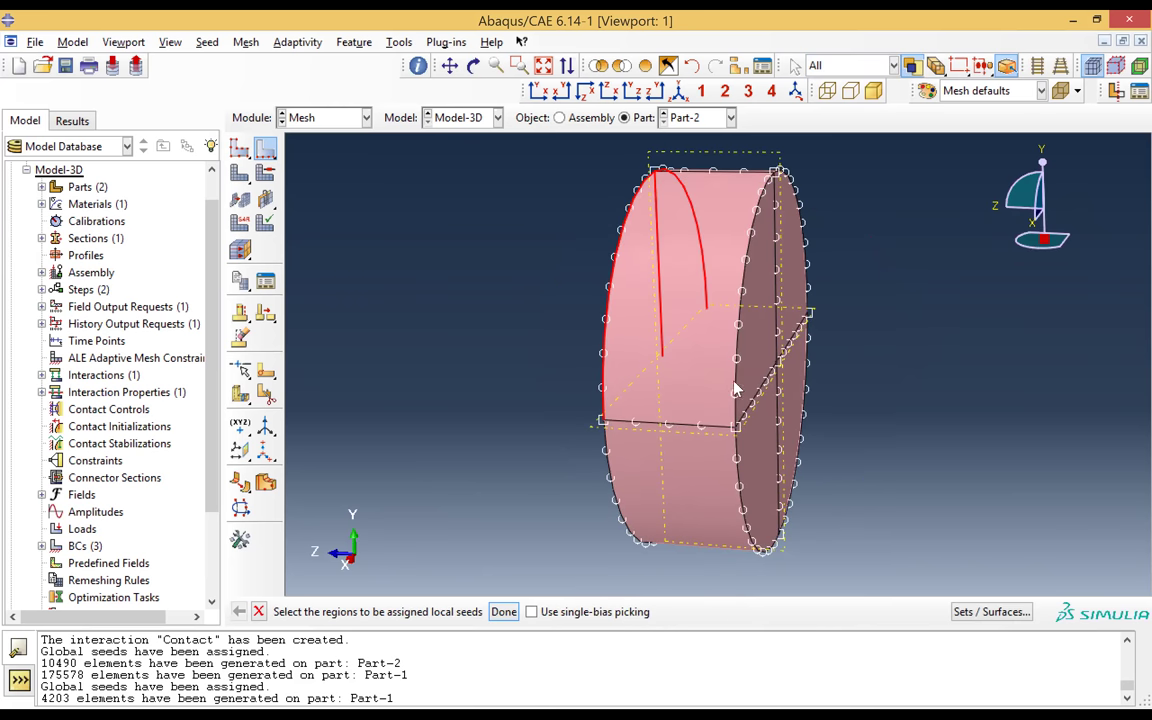
click(782, 323)
shift+click(806, 285)
click(506, 612)
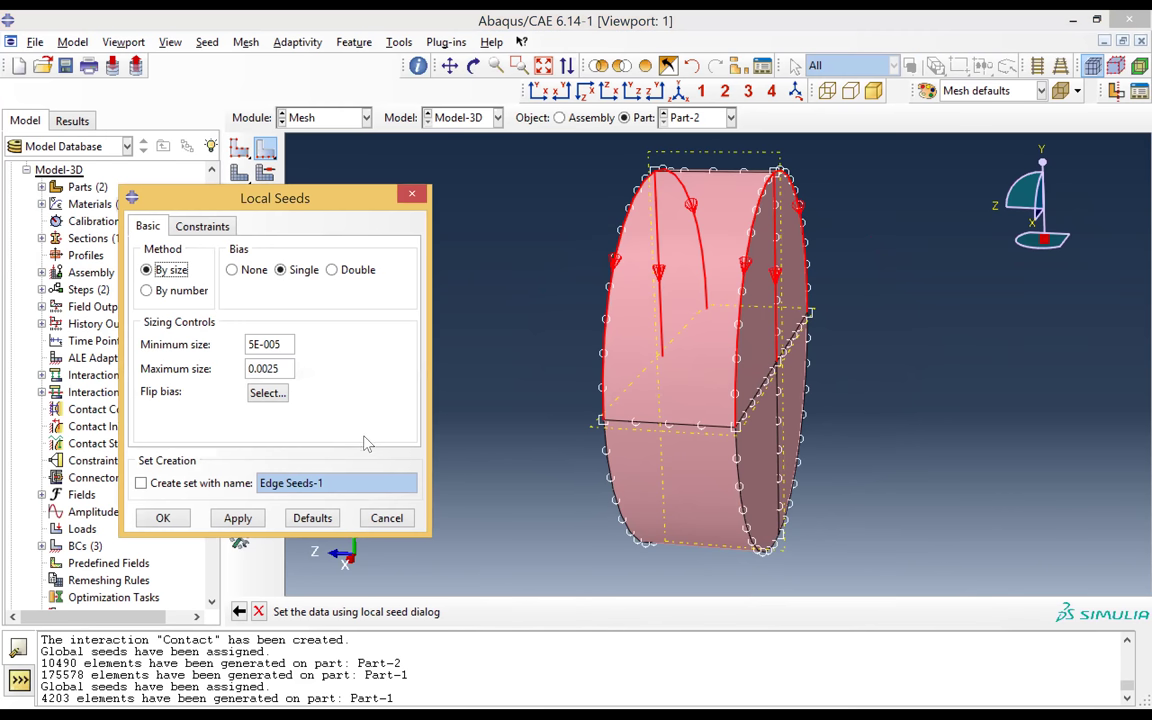
- Seed the selected Part-2 edges by size with single bias from 5E-005 to 0.0025, flipping all biases toward the upper contact line
click(279, 397)
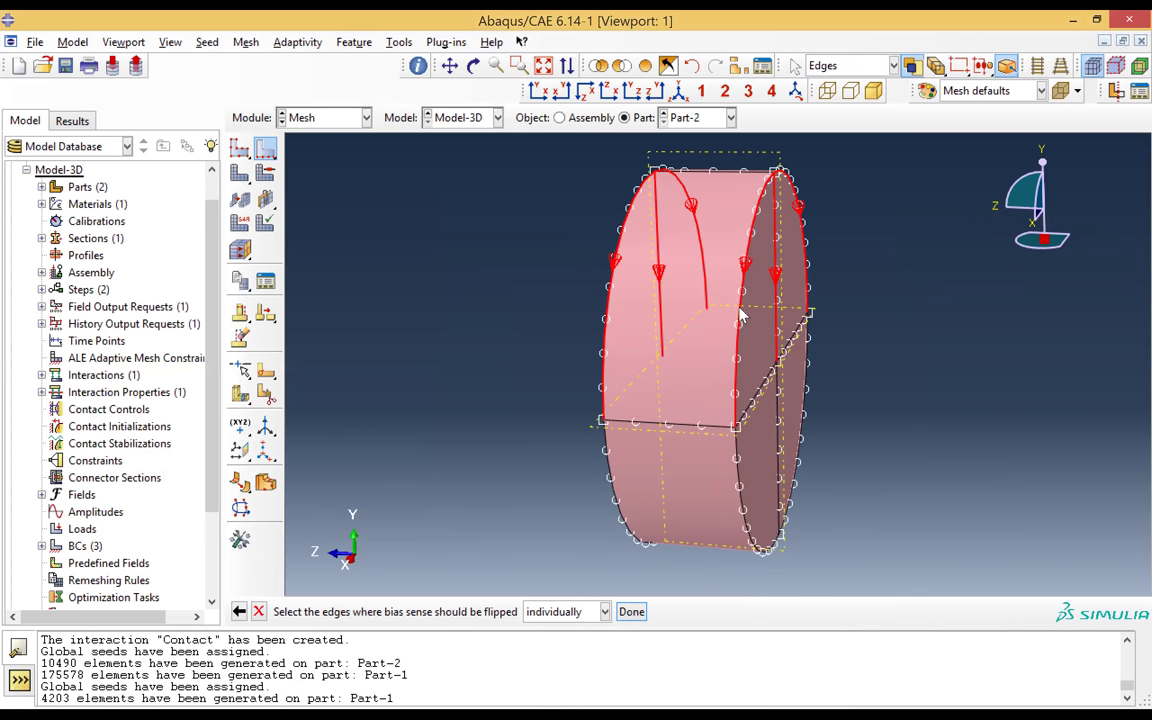
click(778, 302)
click(806, 258)
click(660, 277)
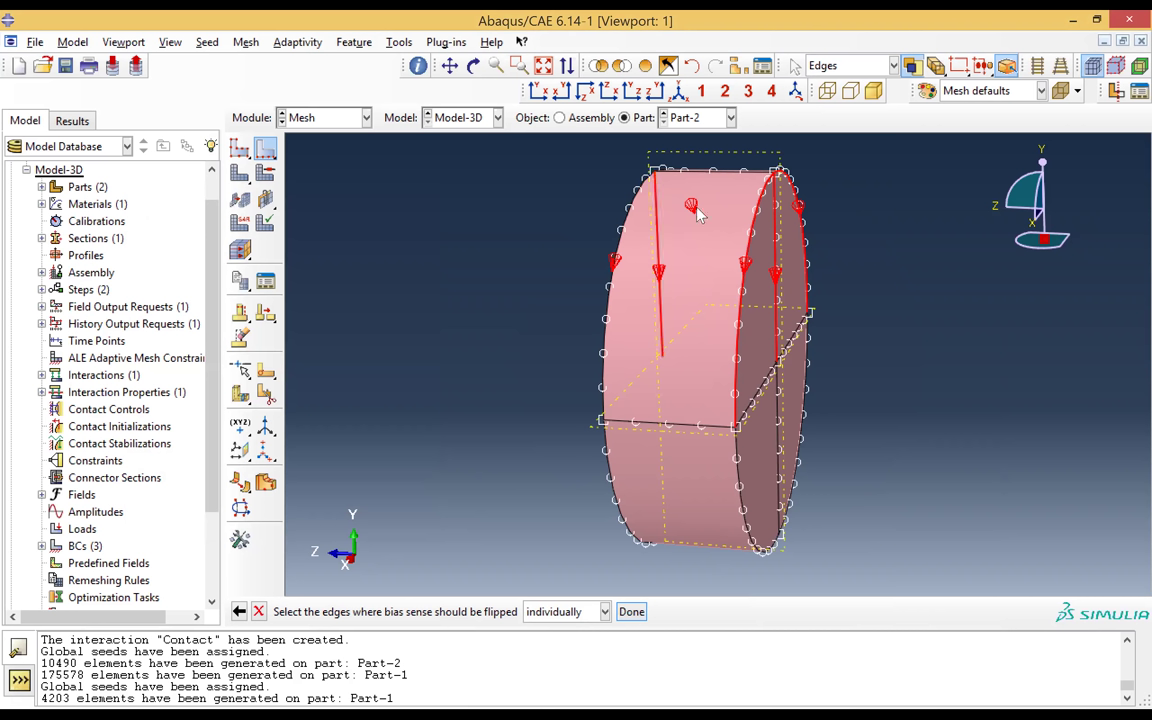
click(617, 275)
click(631, 611)
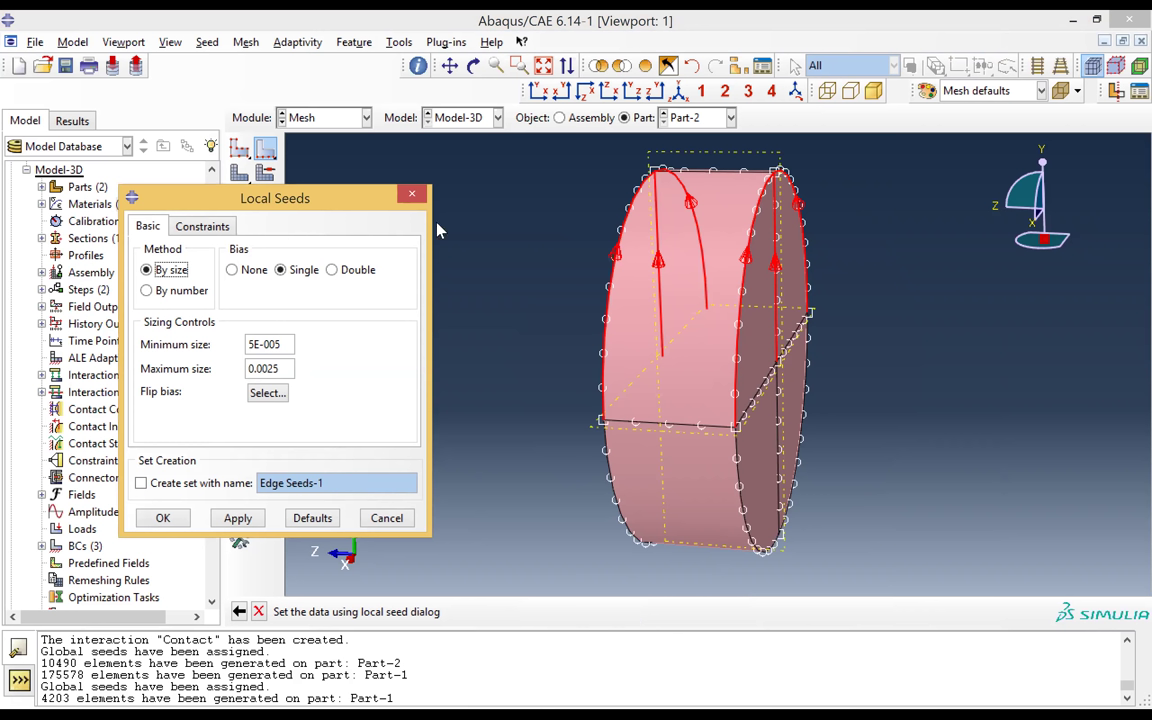
click(165, 518)
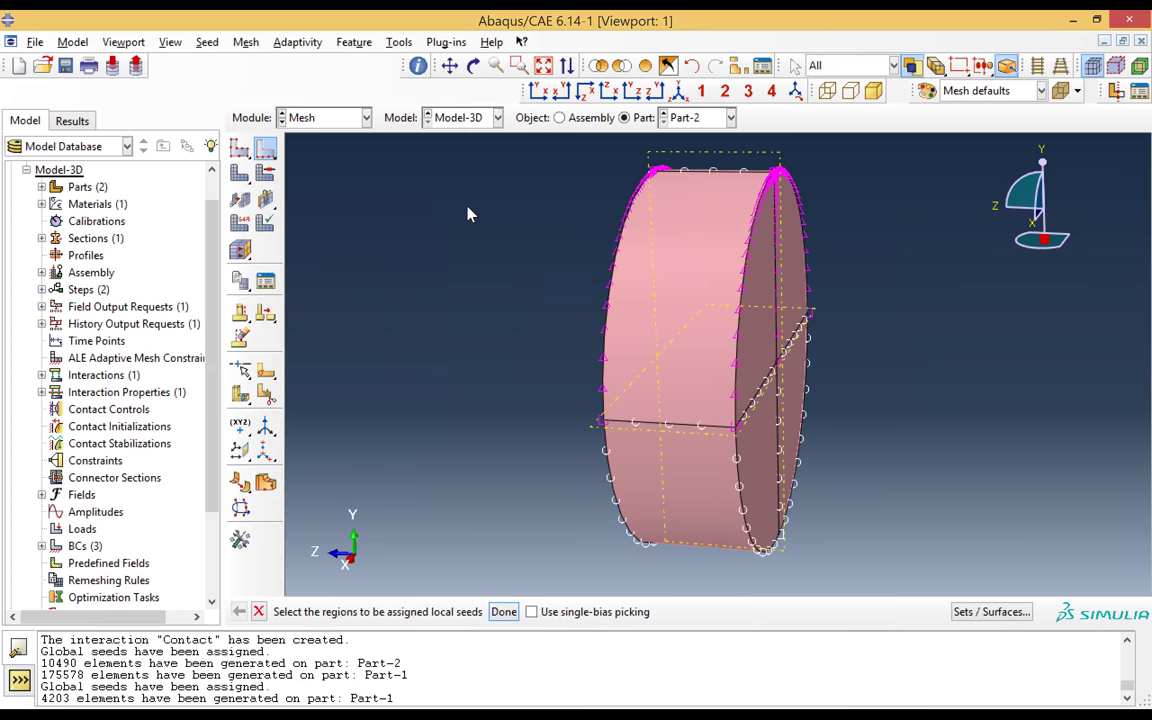
click(473, 66)
drag(581, 335, 753, 311)
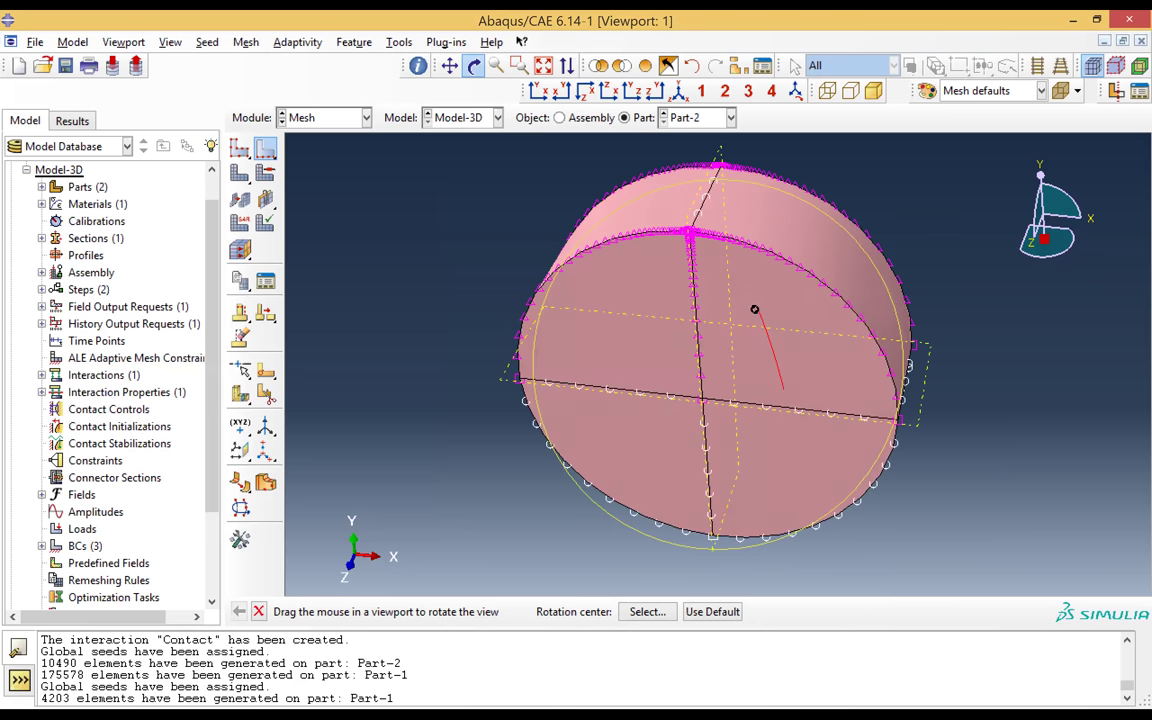
- Assign Standard 3D Stress quadratic tetrahedral elements (C3D10) to all regions of Part-2
click(479, 69)
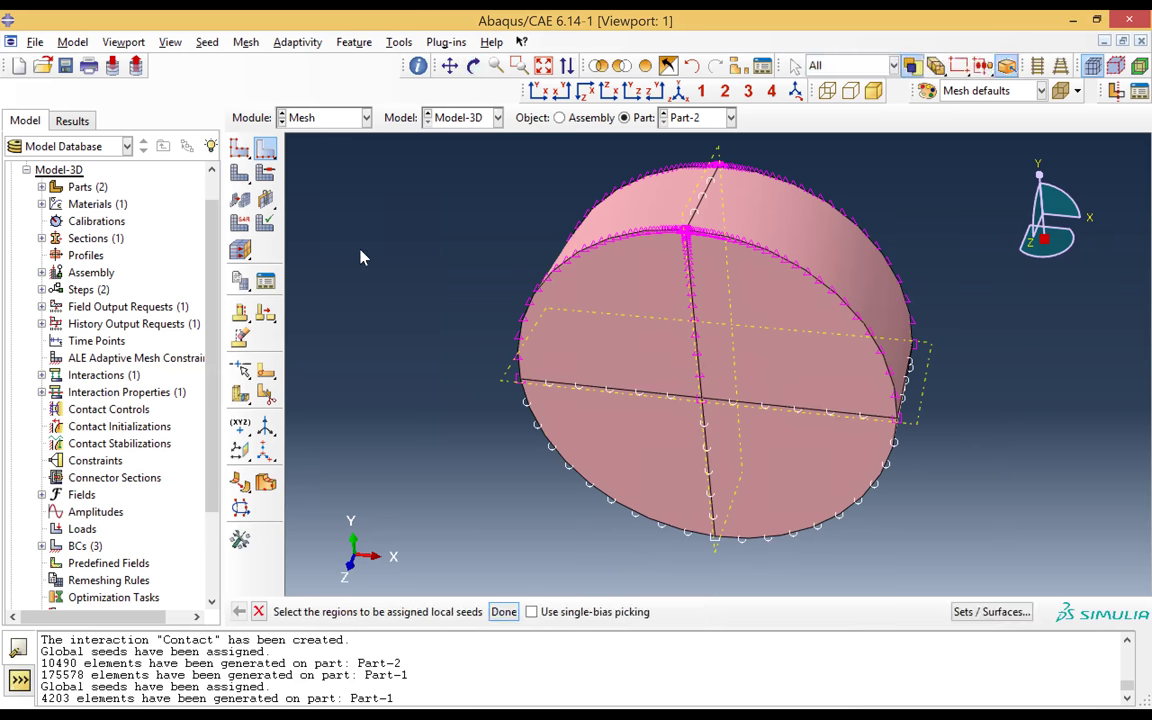
click(240, 172)
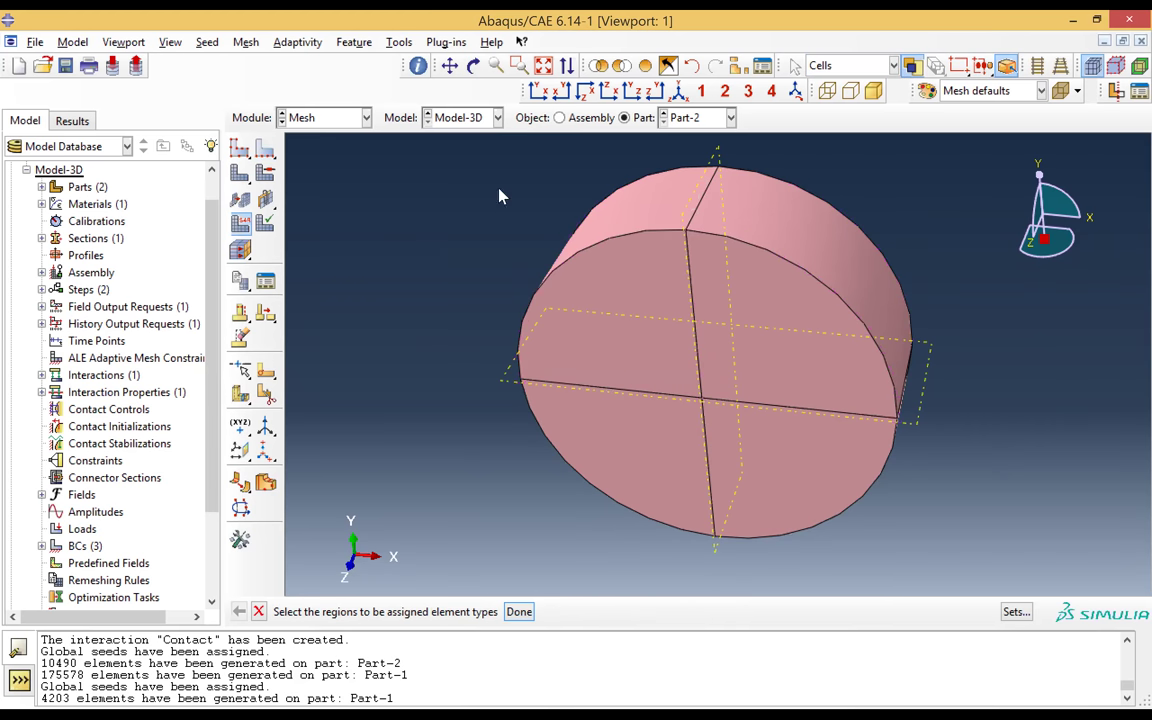
drag(461, 149, 972, 554)
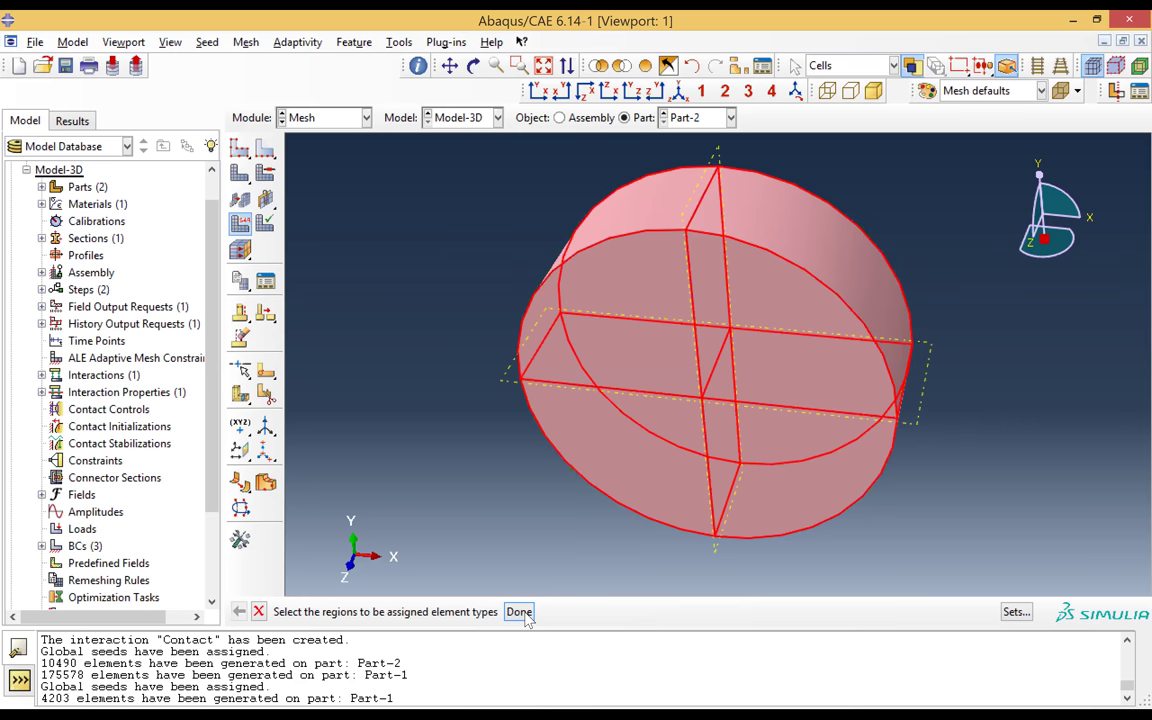
click(519, 611)
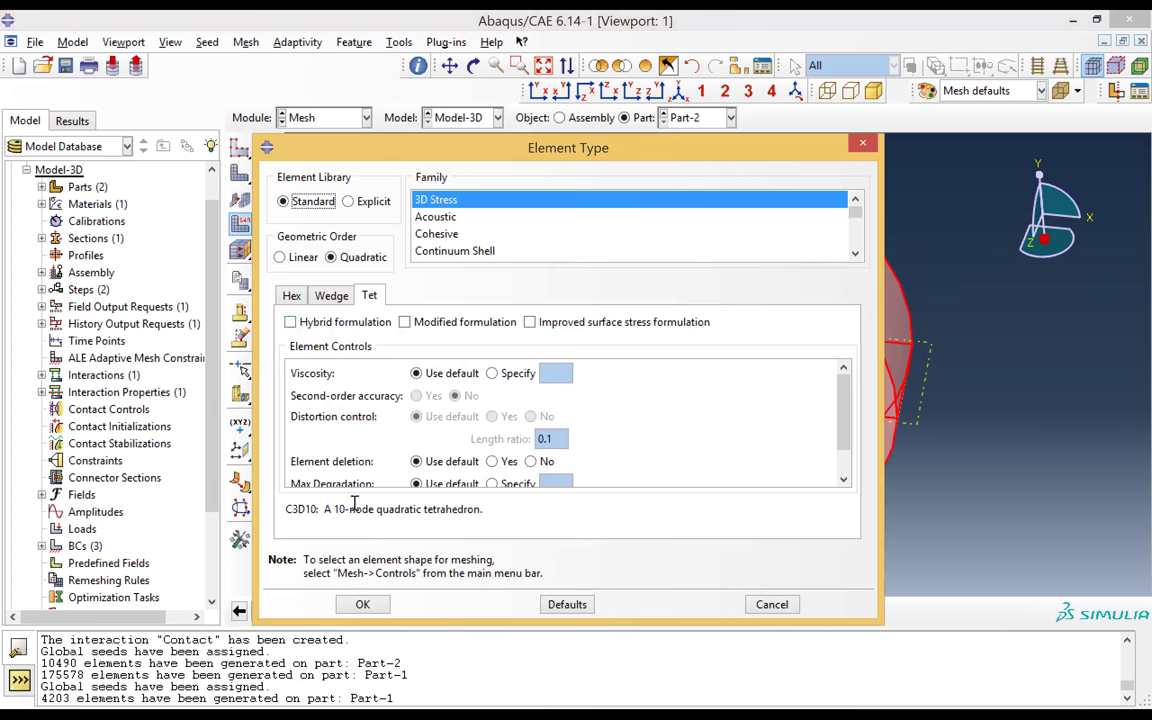
drag(288, 508, 484, 510)
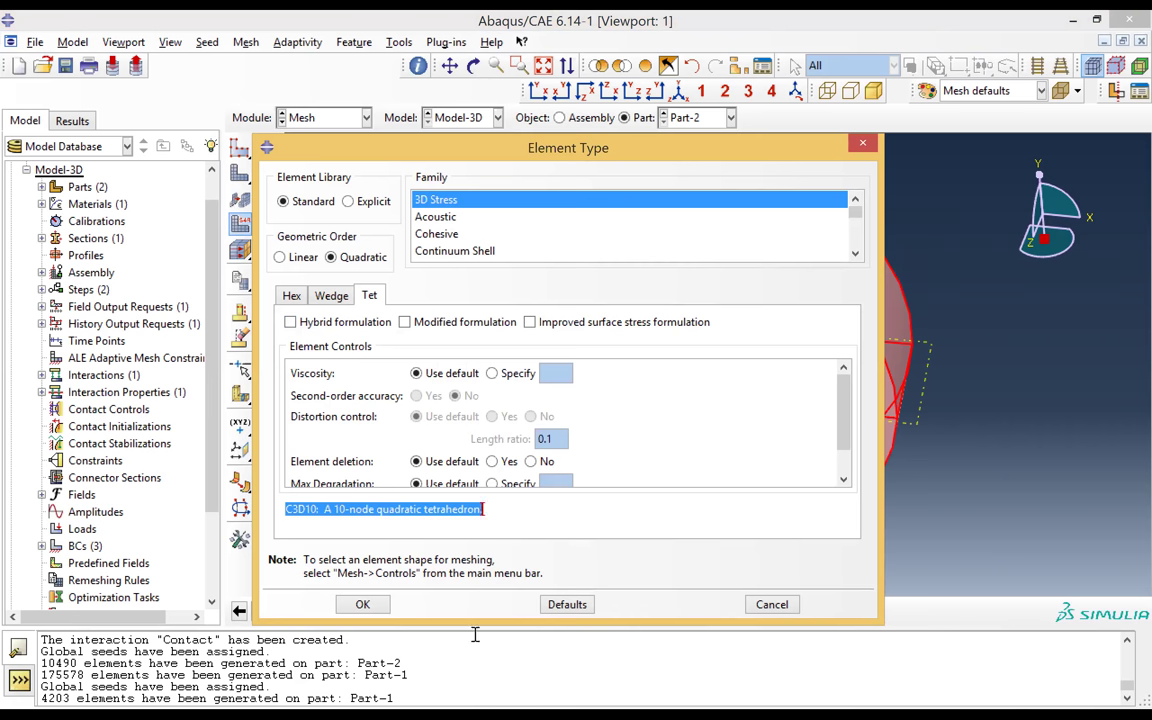
click(363, 606)
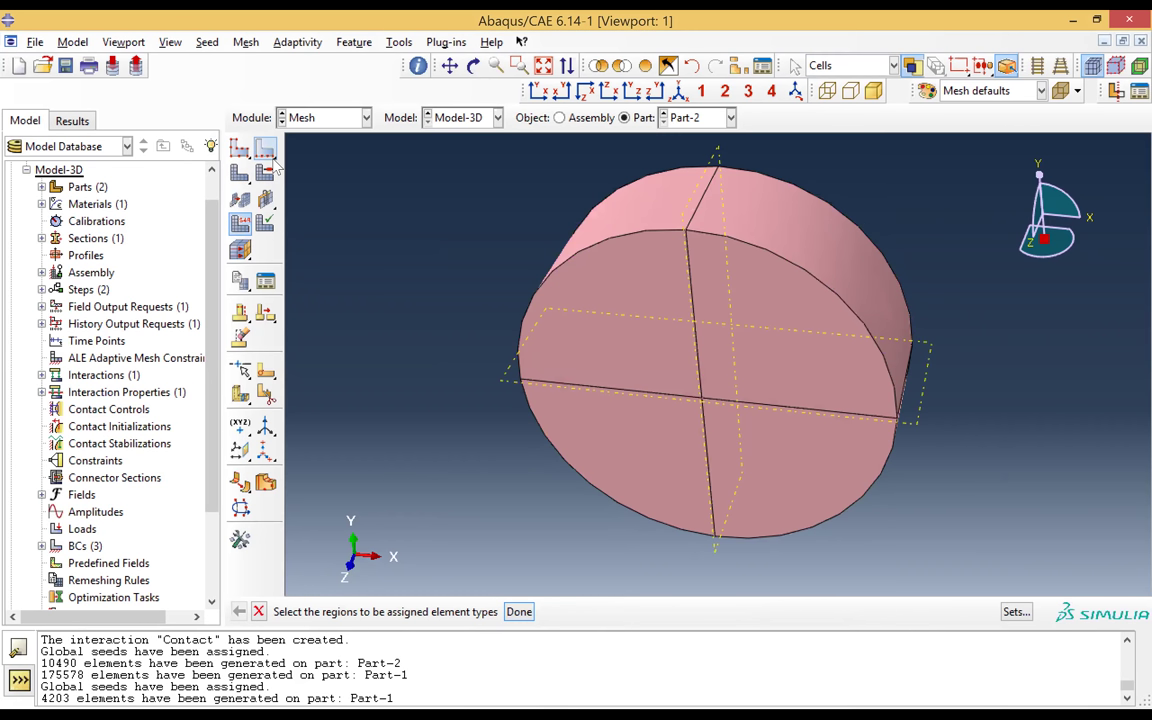
- Check the mesh controls of all Part-2 regions for element shape and technique without changing them
click(266, 150)
click(266, 174)
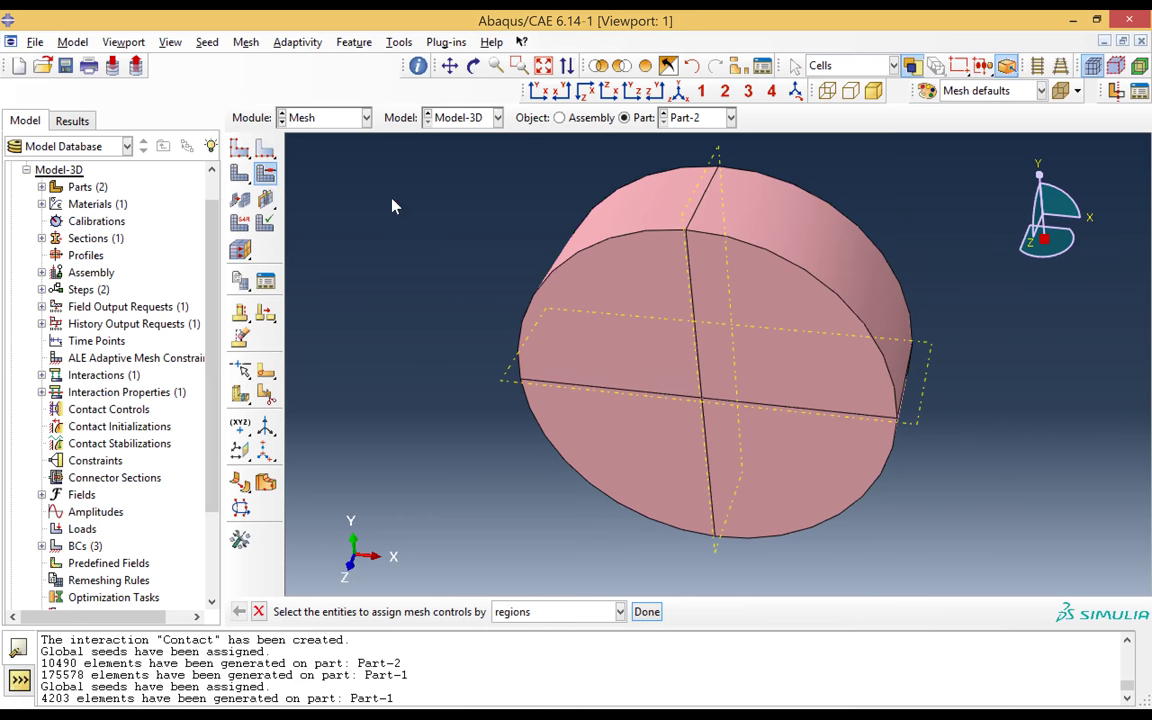
drag(468, 149, 1005, 535)
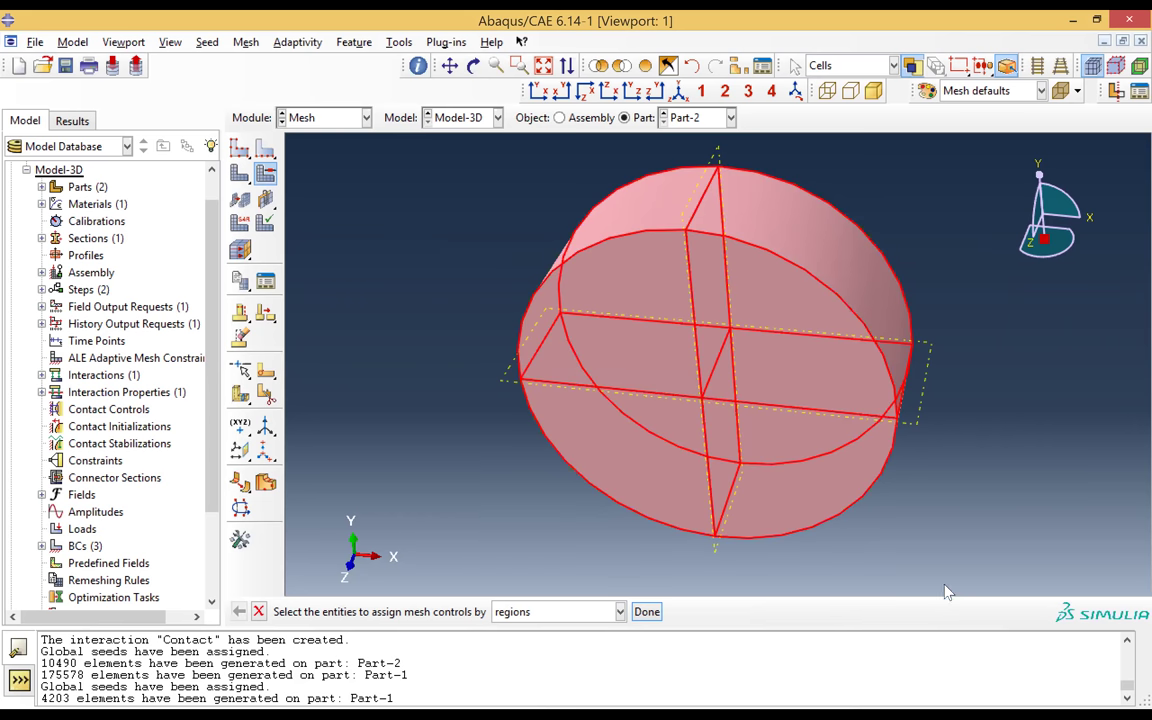
middle_click(333, 171)
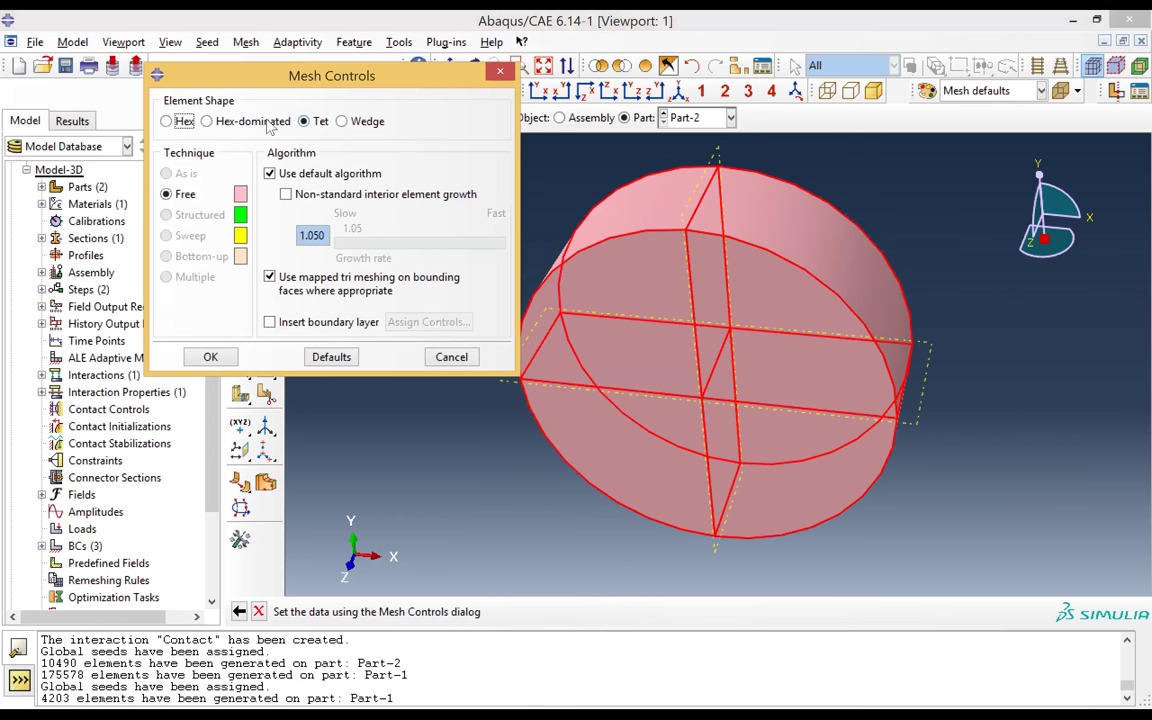
click(500, 76)
- Mesh Part-2 with the assigned seeds and check the generated element count
click(240, 250)
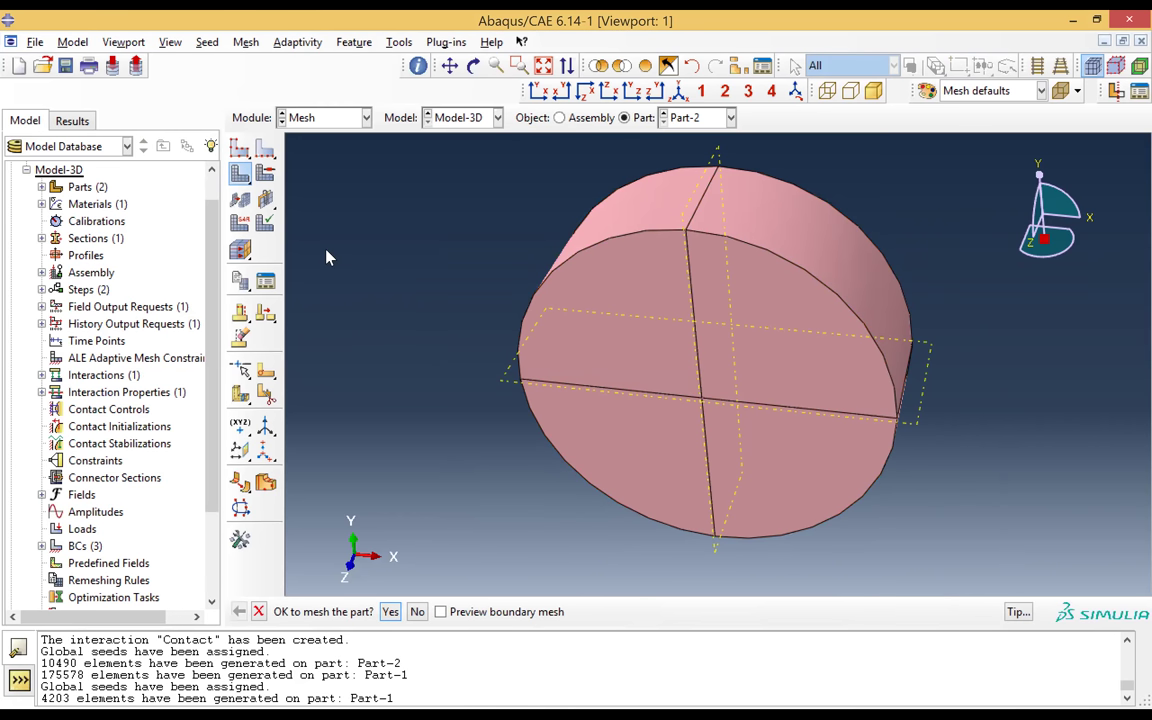
click(392, 612)
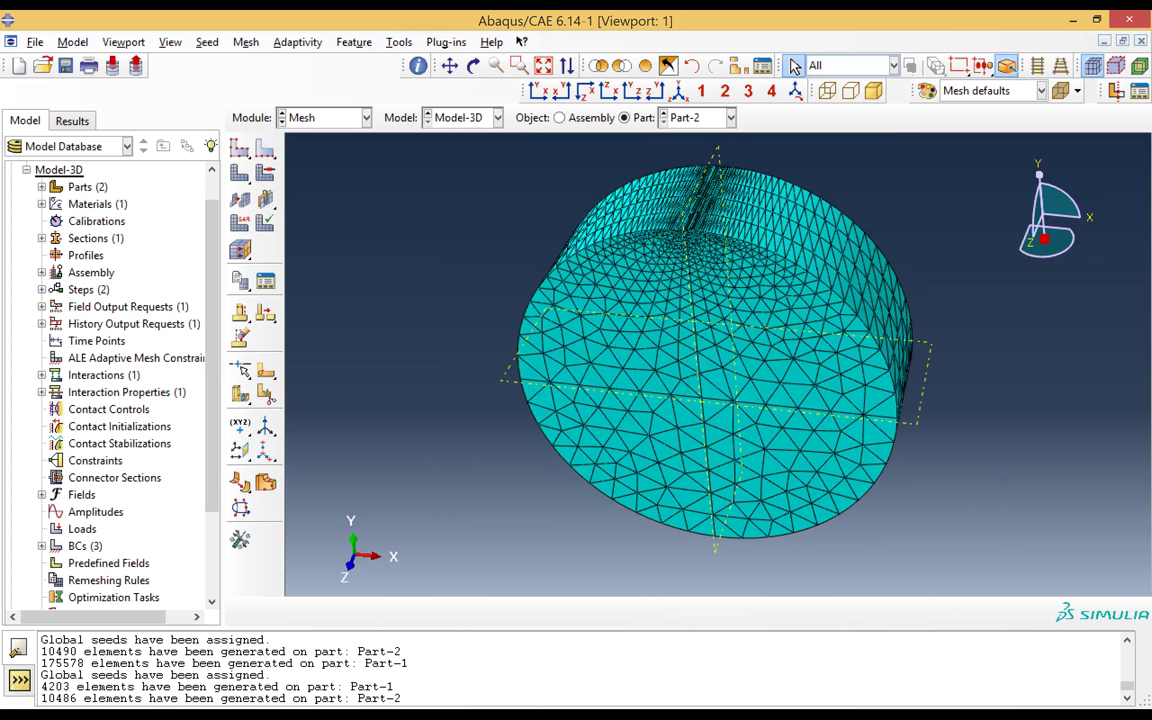
drag(40, 698, 401, 698)
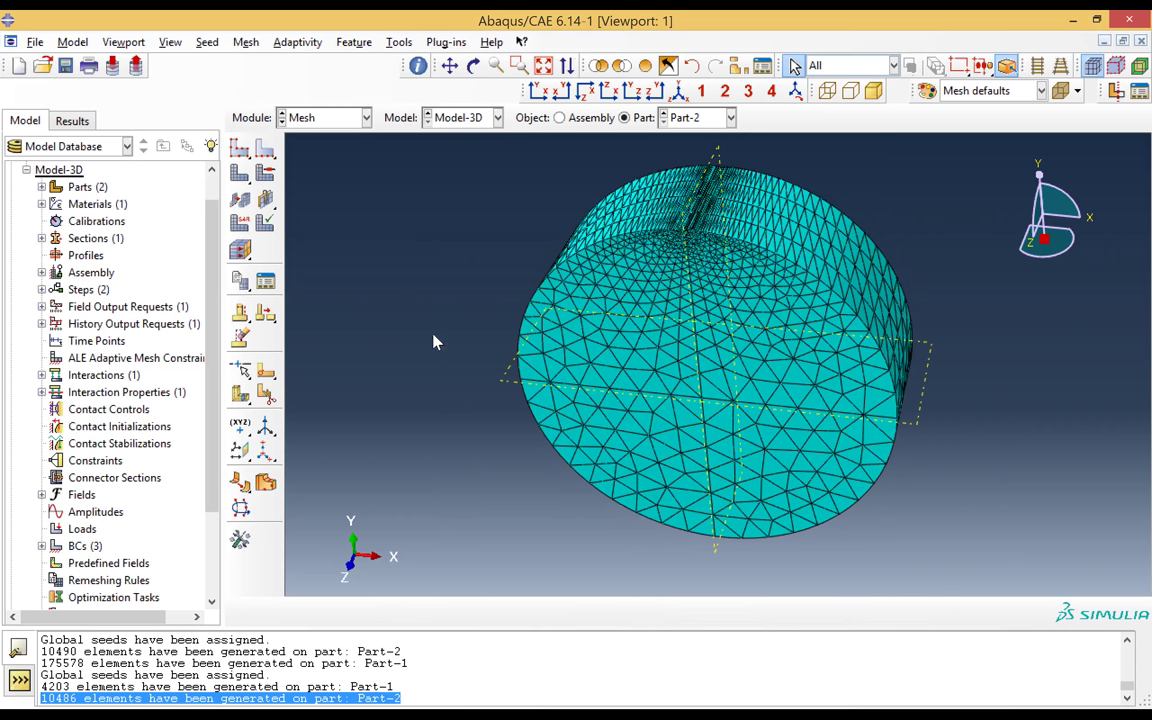
- Create a full-analysis job named Job-2 for Model-3D with the default submission settings
click(343, 120)
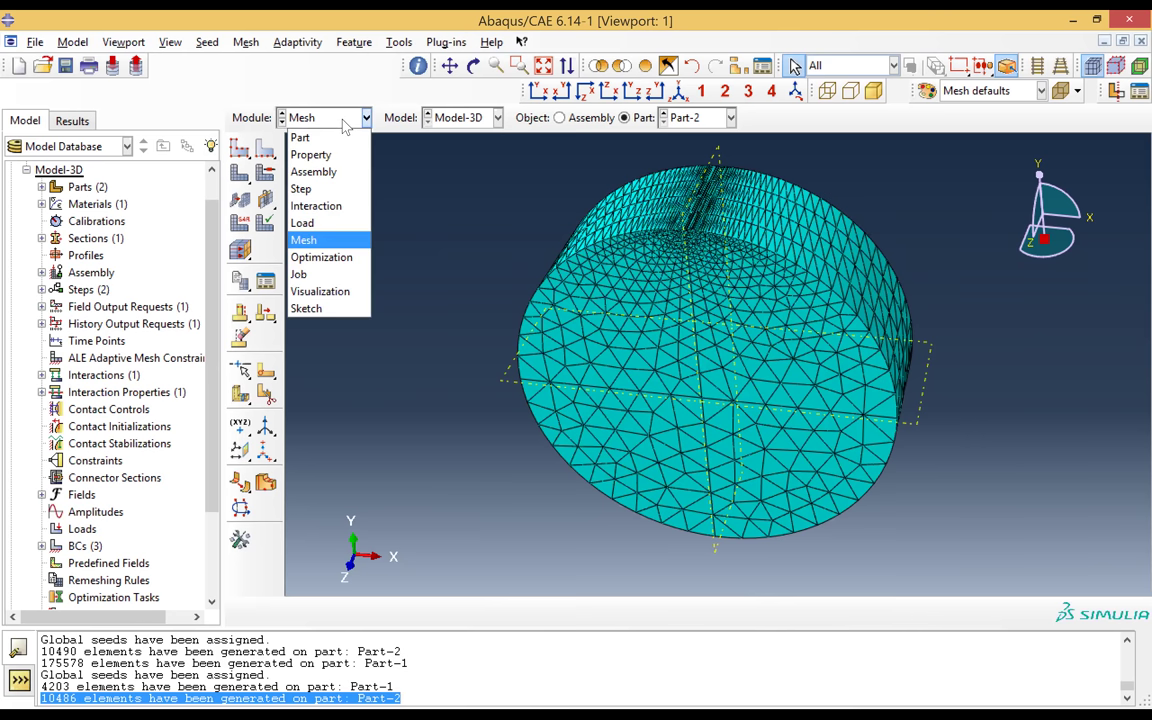
click(355, 276)
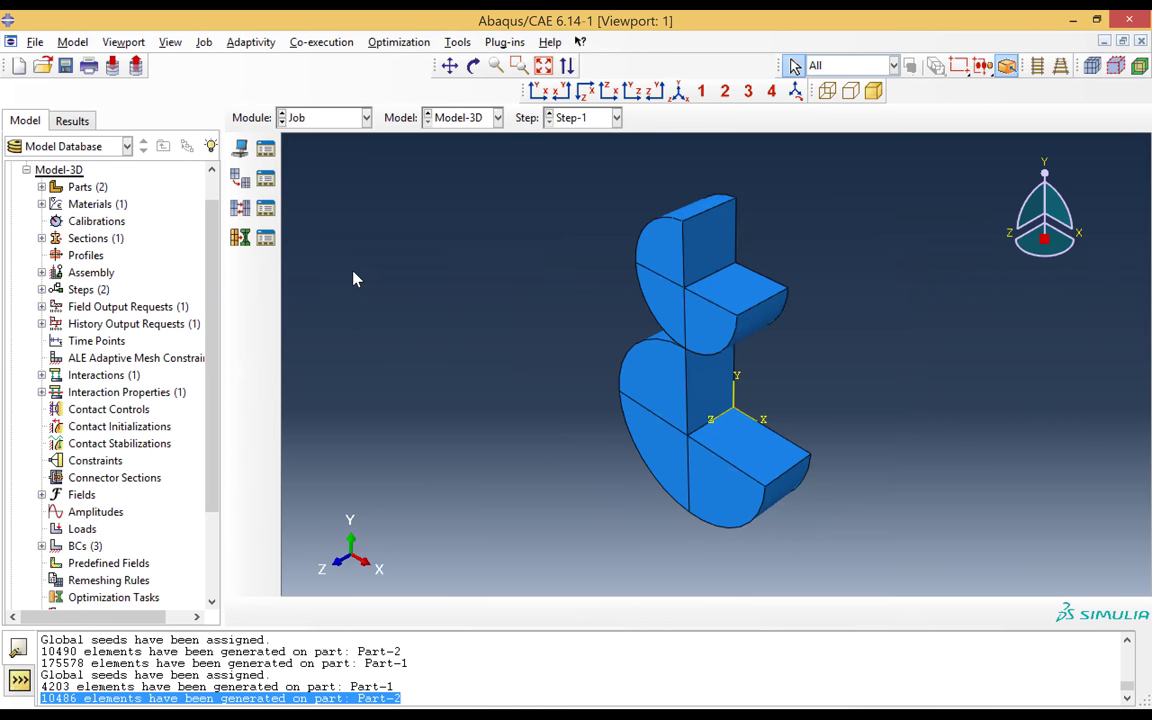
click(240, 147)
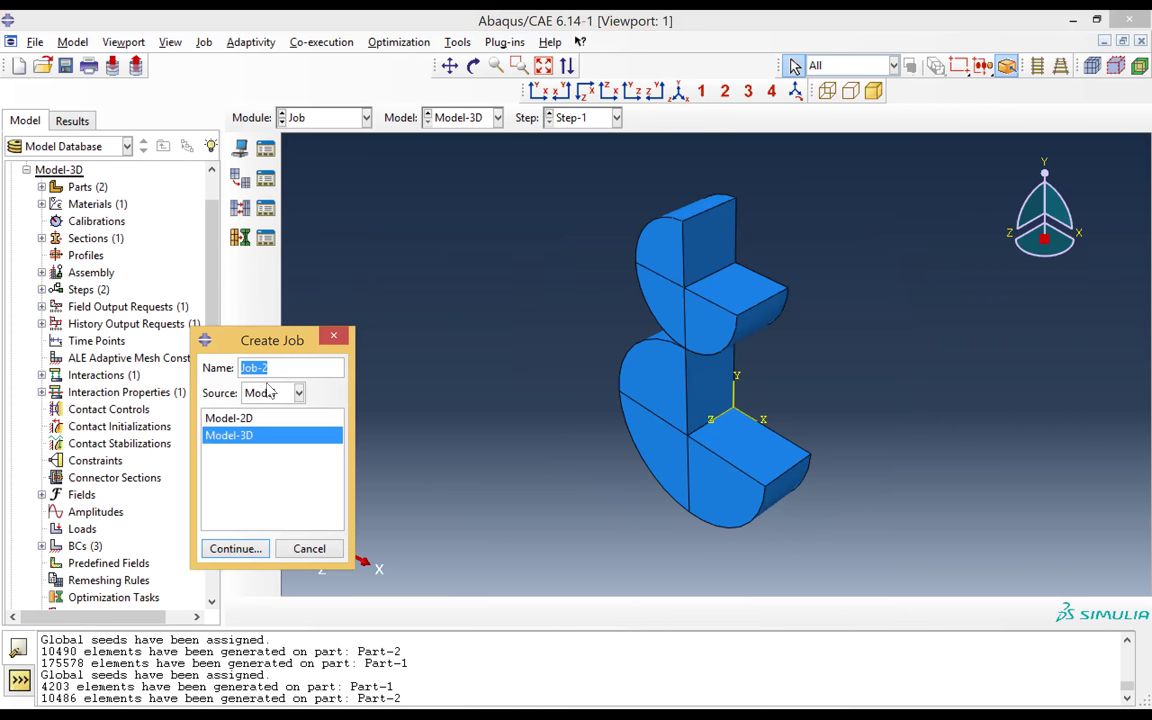
click(282, 367)
click(237, 557)
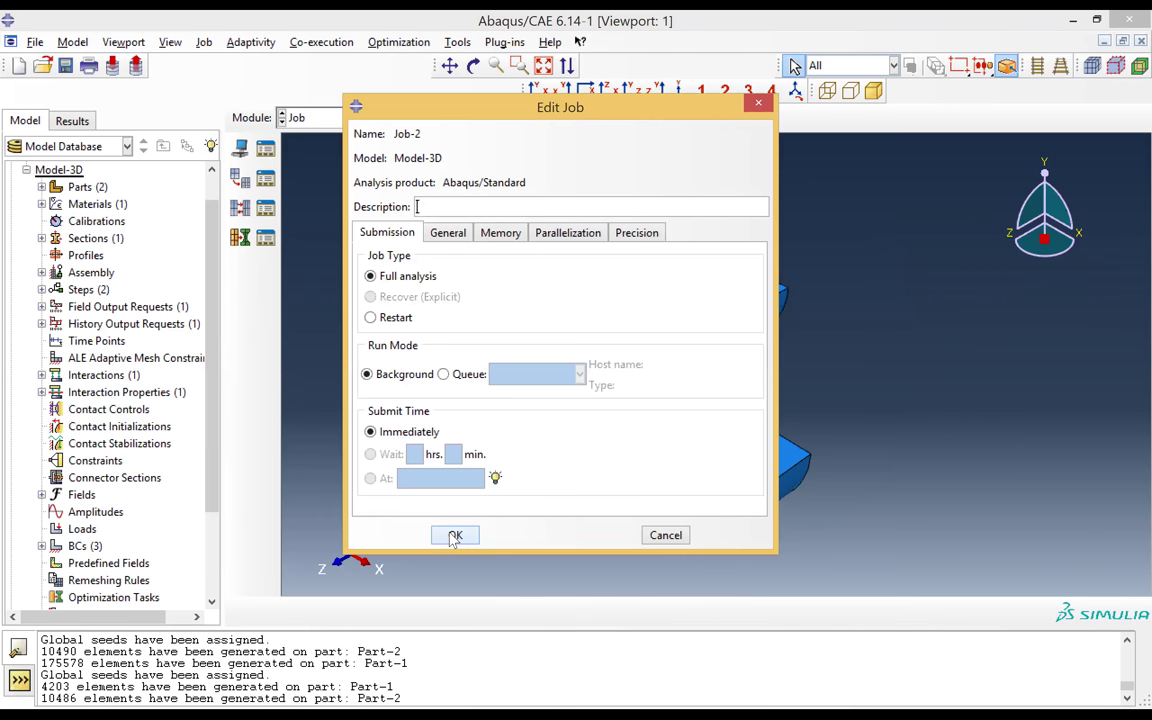
click(454, 536)
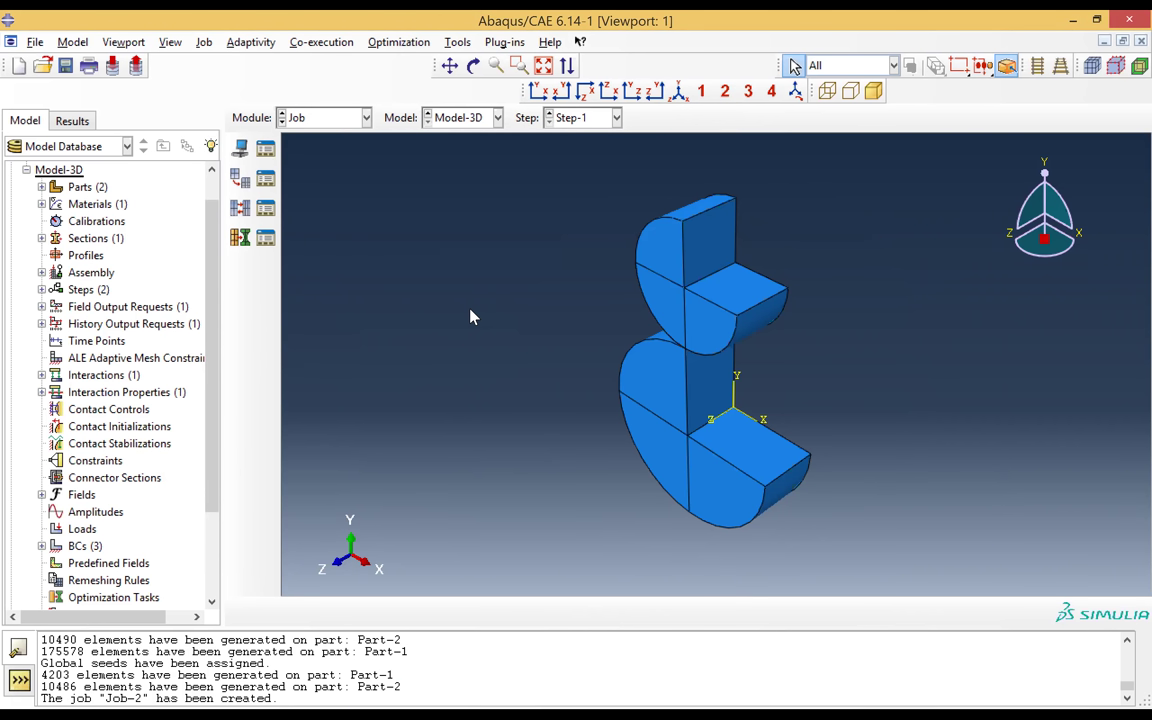
- Switch to Model-2D and go to its Interaction module
click(458, 118)
click(455, 138)
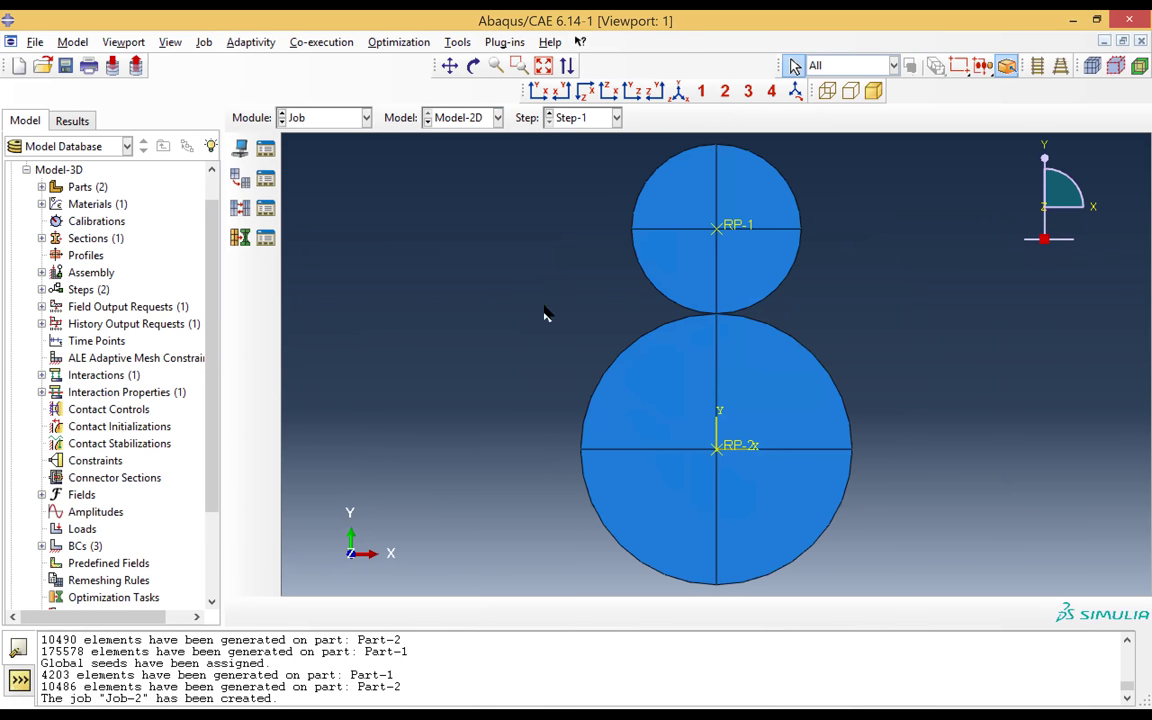
click(308, 119)
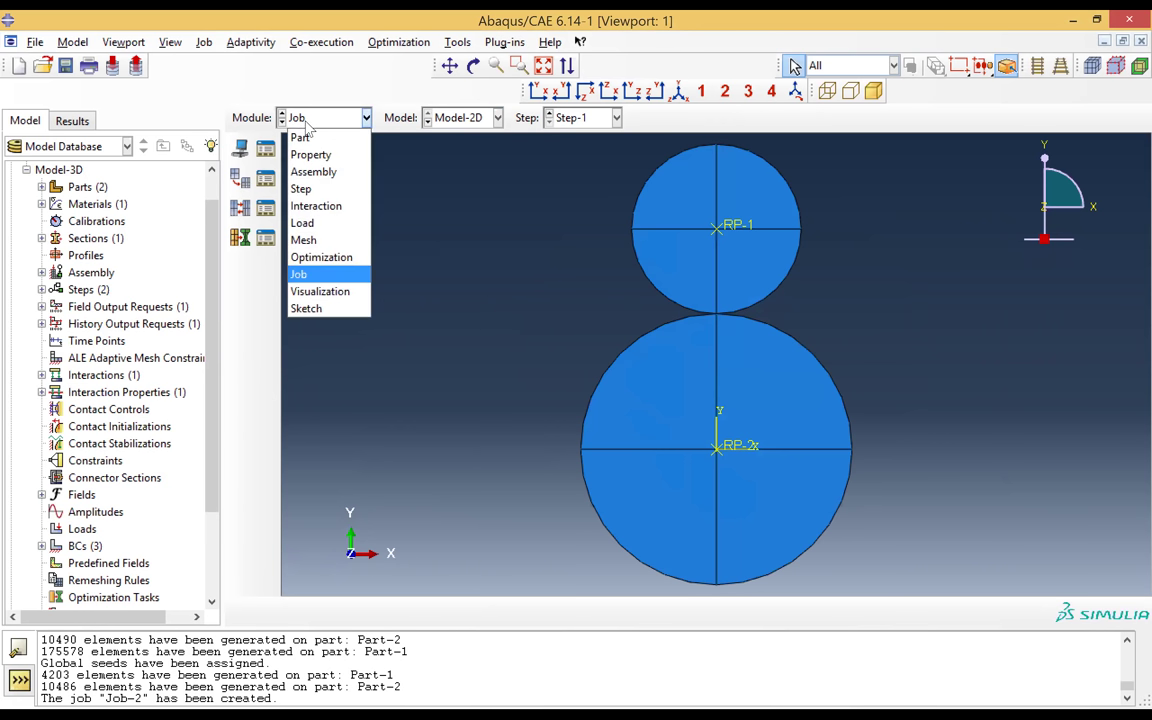
click(316, 206)
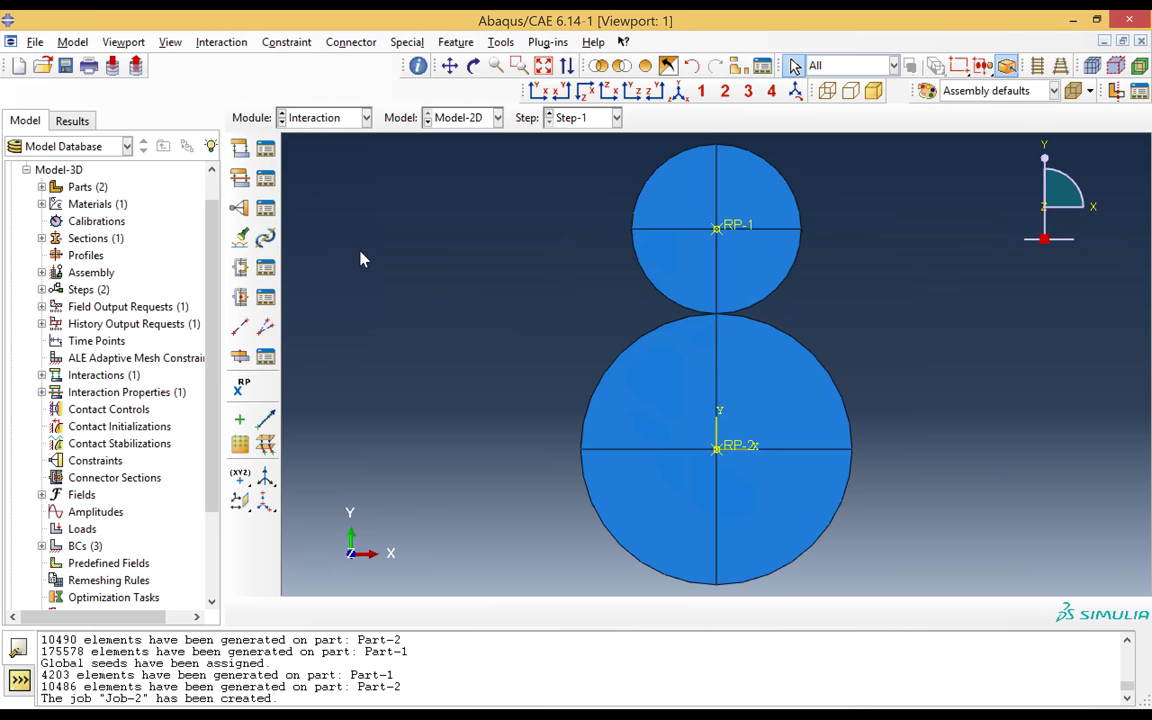
- Review the interactions, interaction properties and constraints defined in Model-2D
click(265, 152)
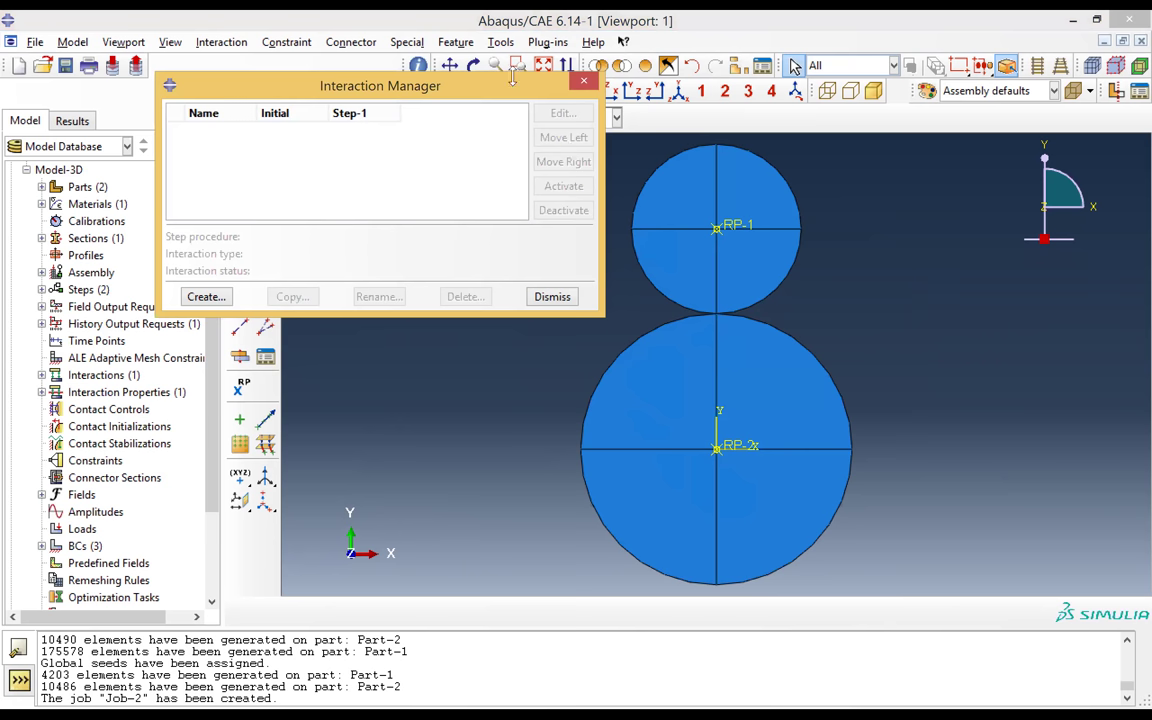
click(586, 82)
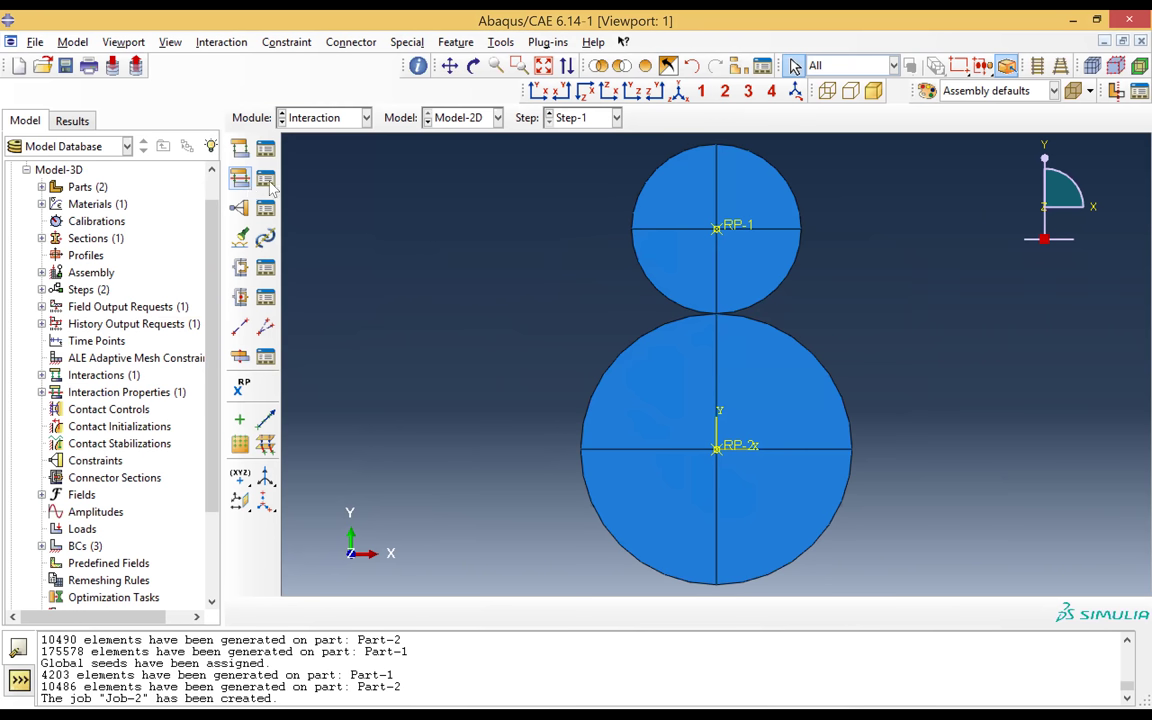
click(266, 179)
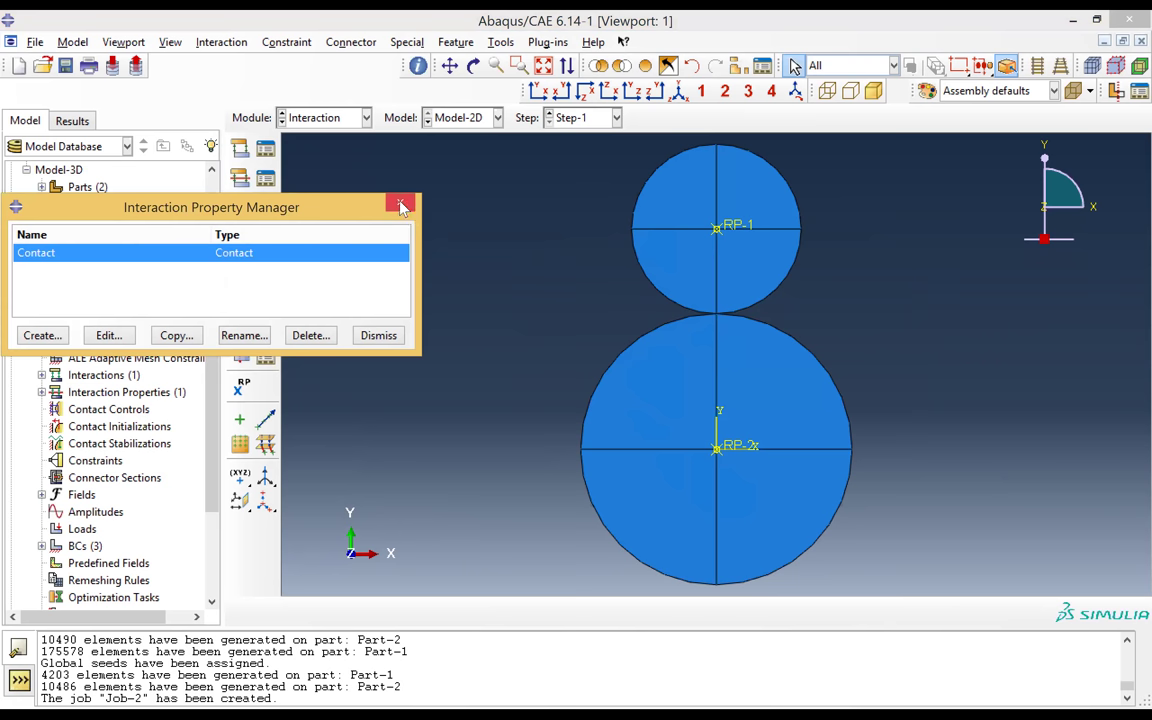
click(400, 205)
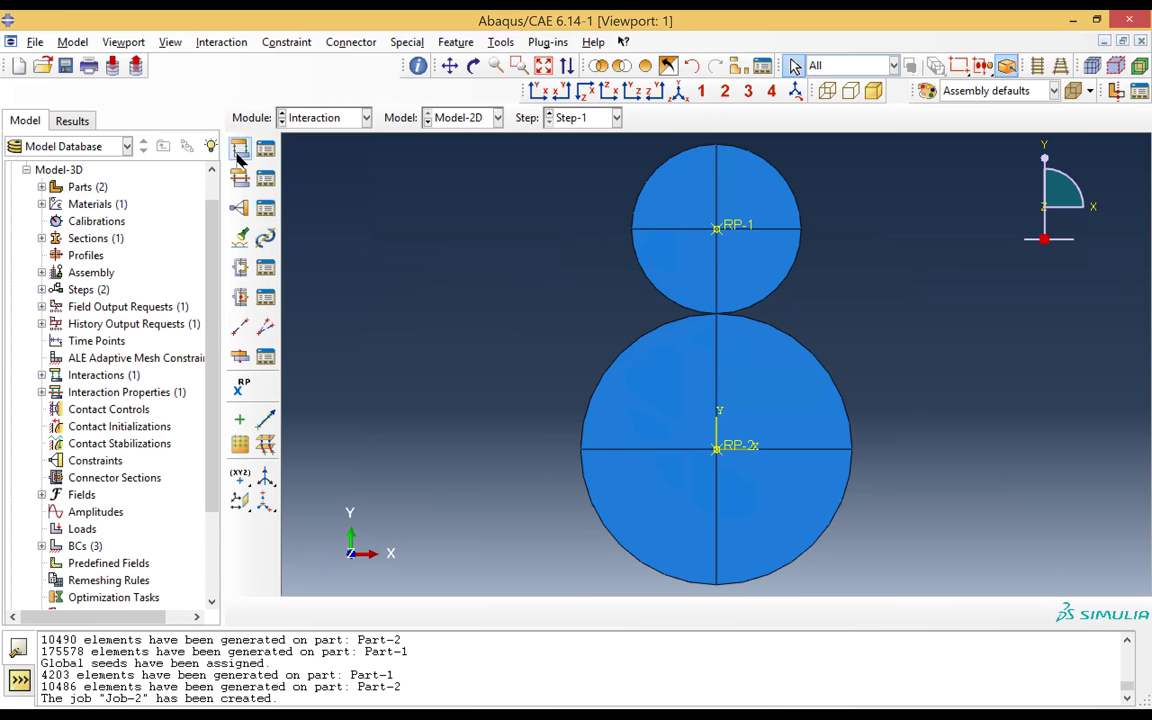
click(245, 213)
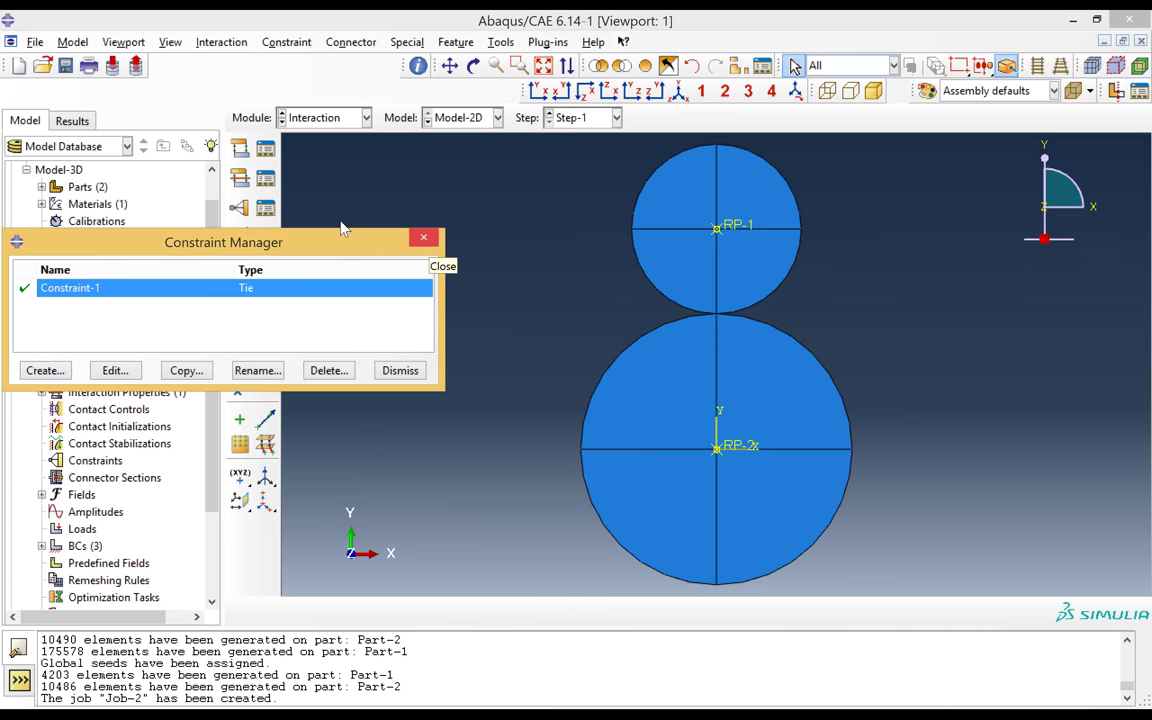
click(425, 241)
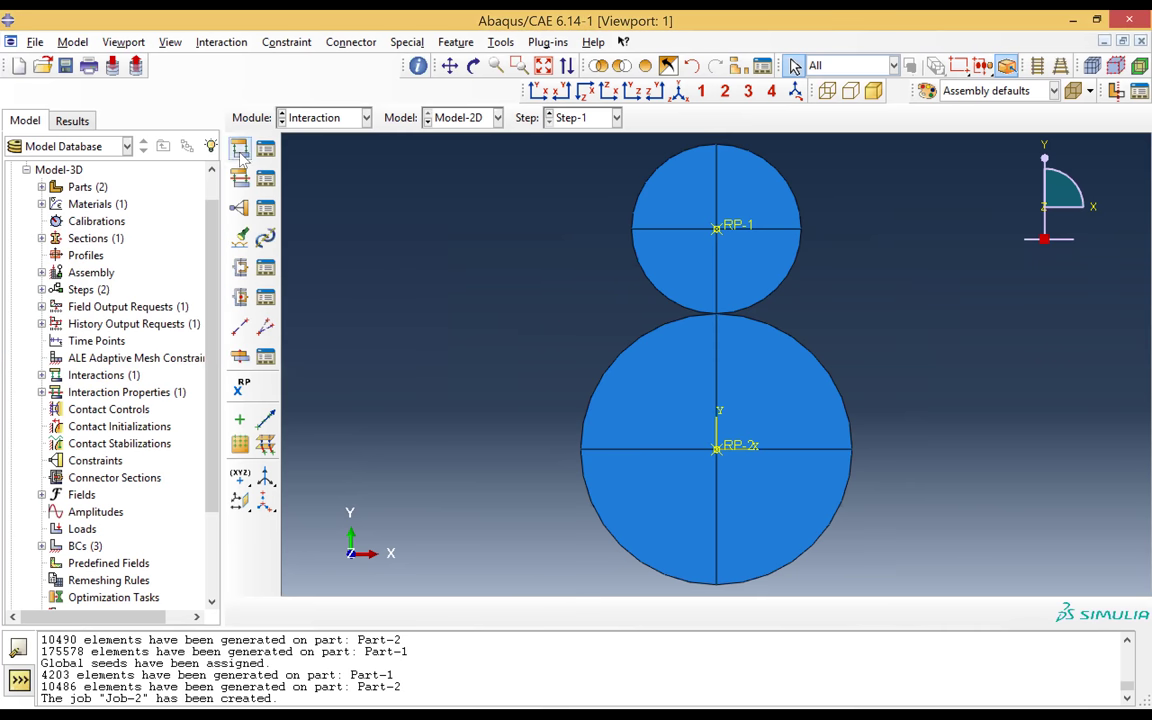
- Start a Surface-to-surface contact (Standard) interaction named Contact in the Initial step of Model-2D
click(241, 150)
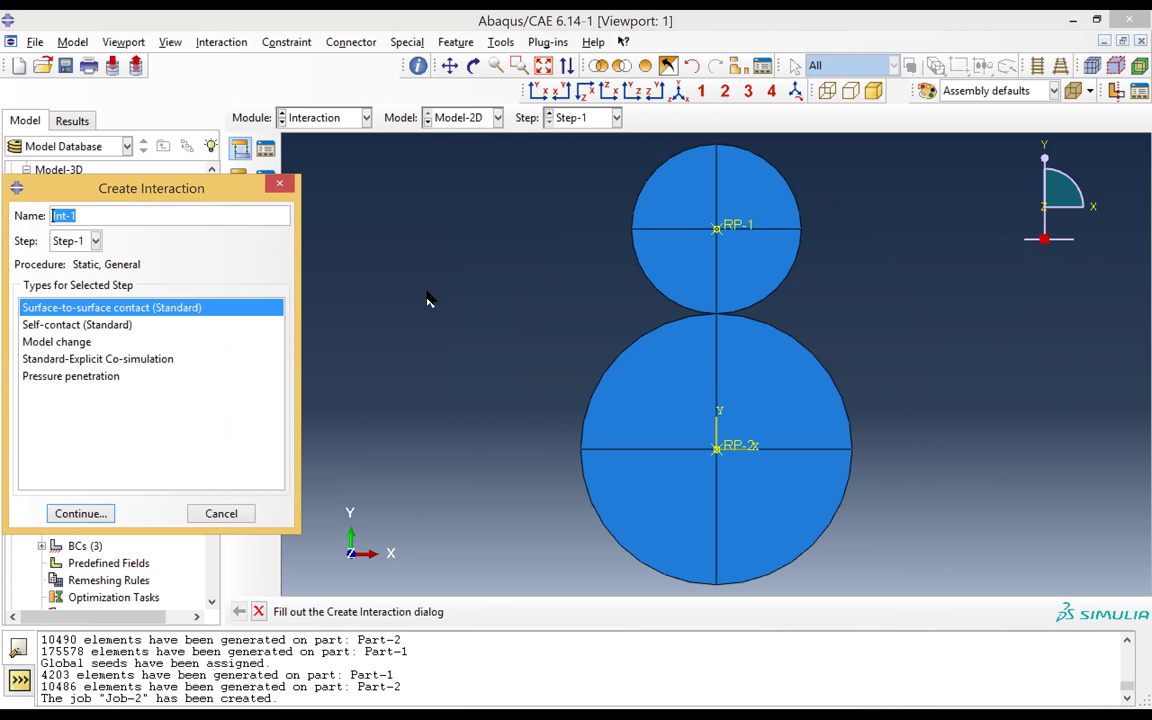
click(76, 216)
drag(76, 216, 48, 218)
text(Contact)
click(92, 245)
click(82, 240)
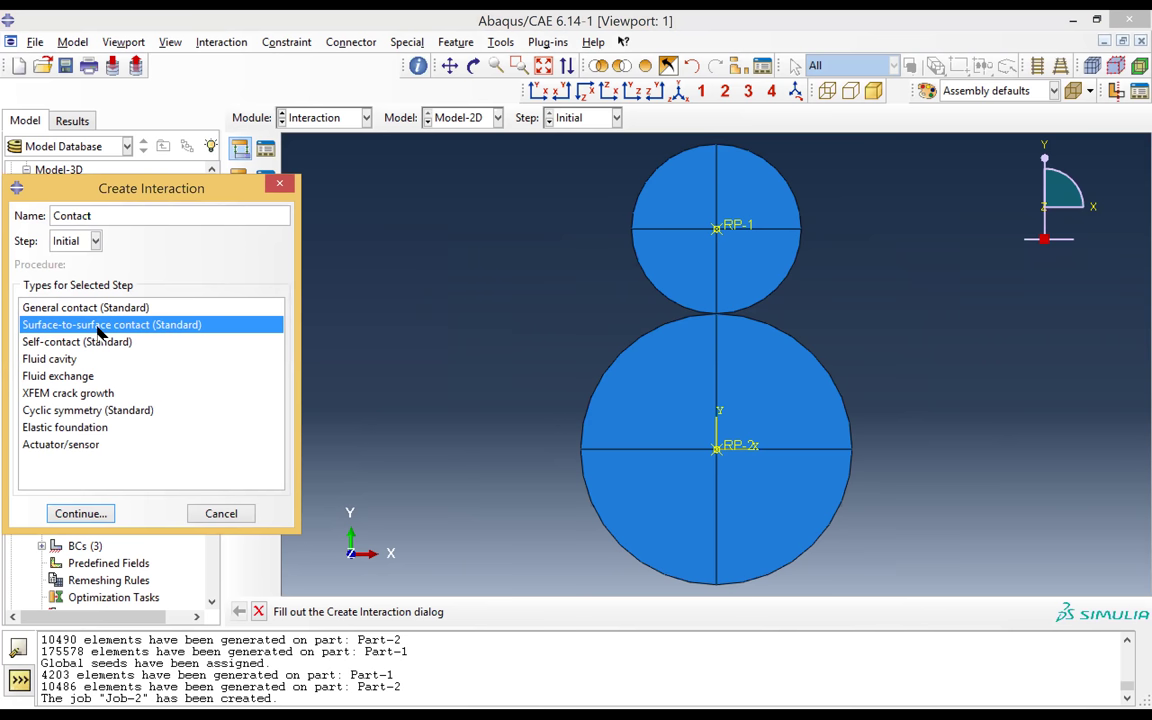
double_click(98, 326)
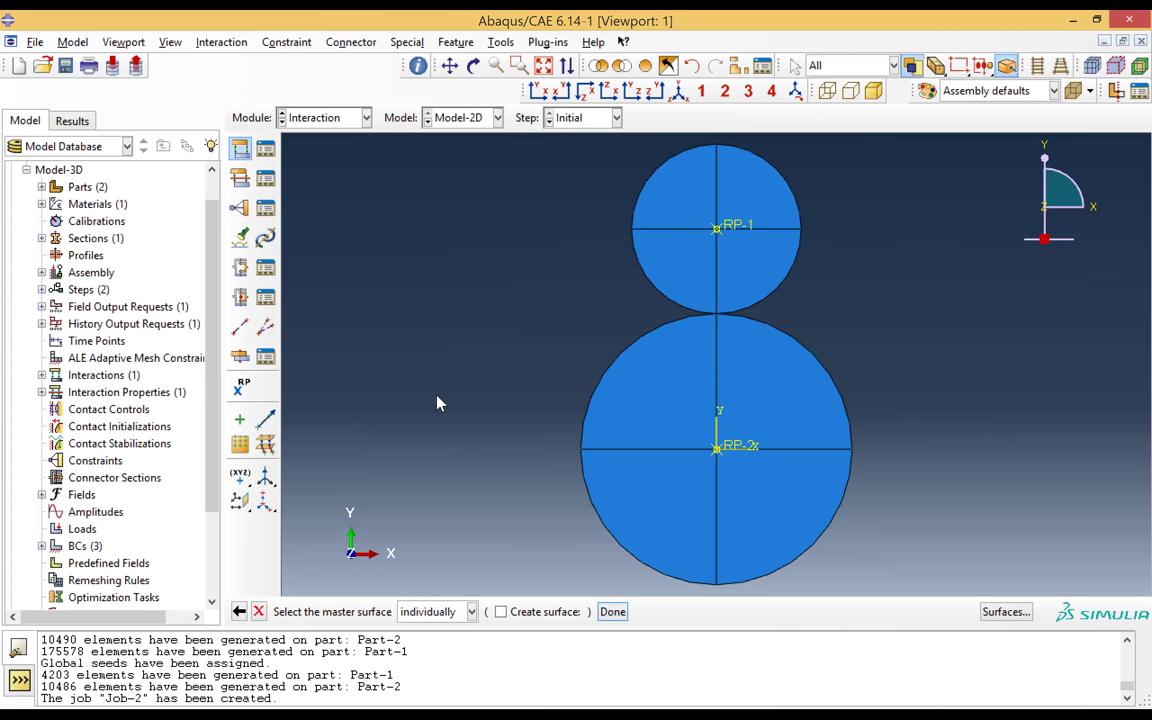
- Define the master surface of the contact as the two lower arcs of the smaller upper circle
click(668, 304)
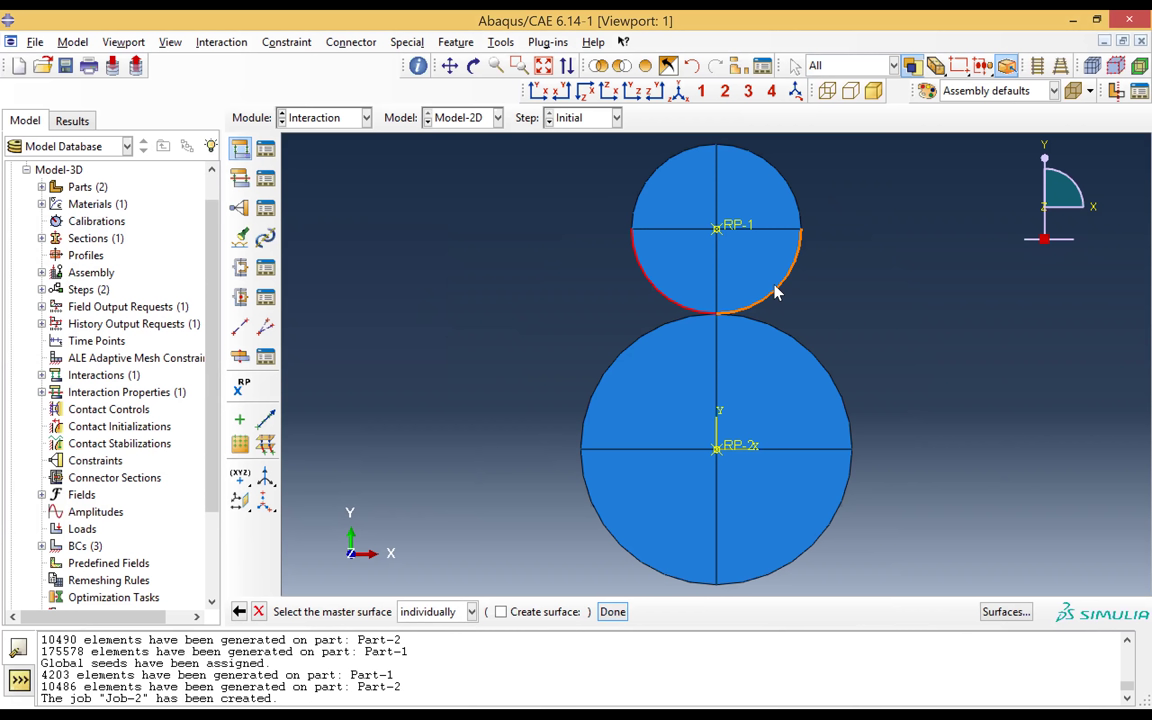
click(778, 292)
click(613, 612)
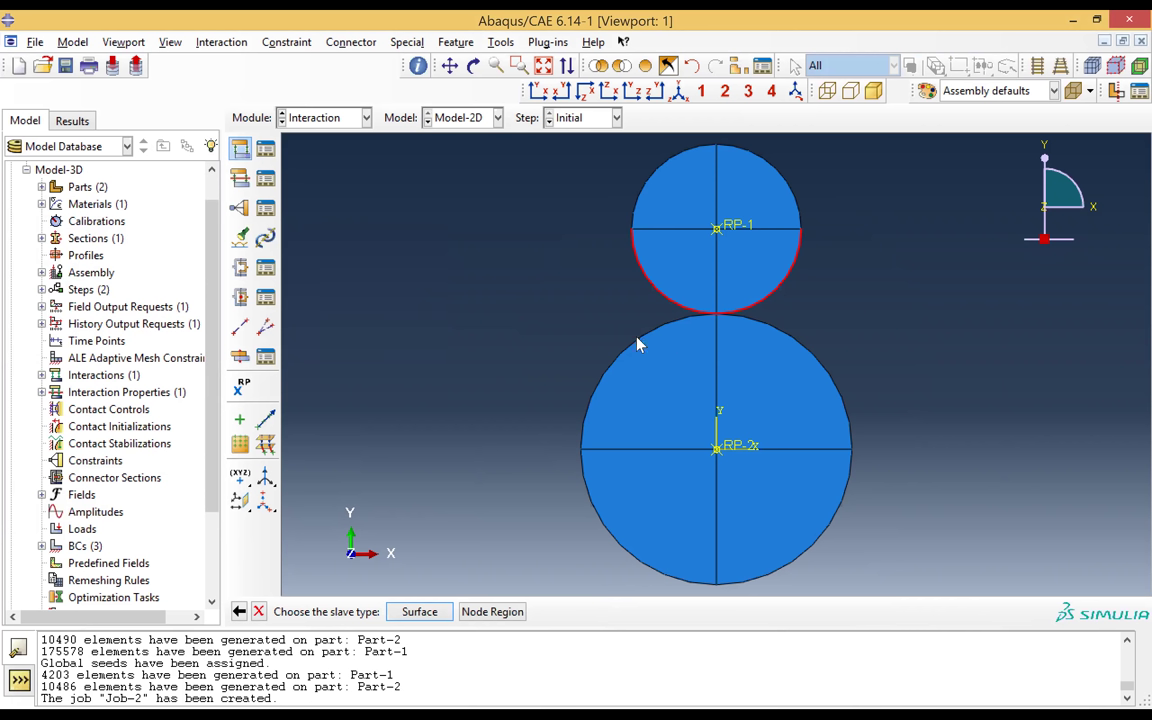
- Define the slave surface as the two upper arcs of the larger lower circle and create the interaction with the Contact property
click(420, 611)
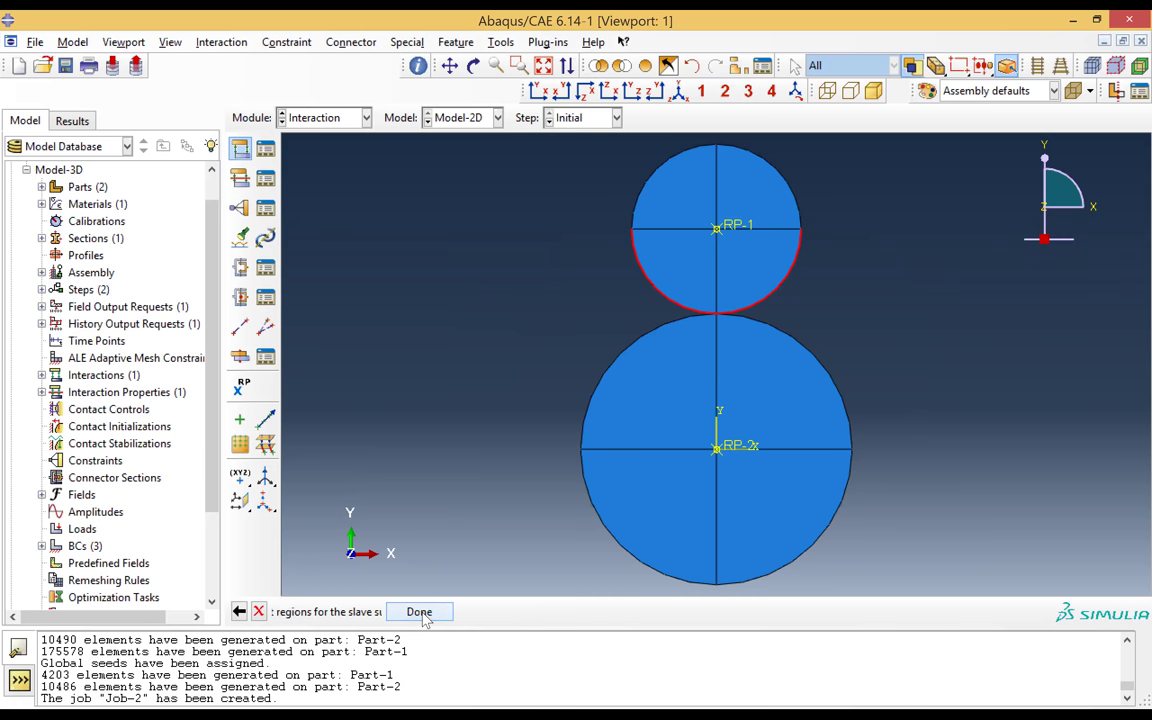
right_click(632, 350)
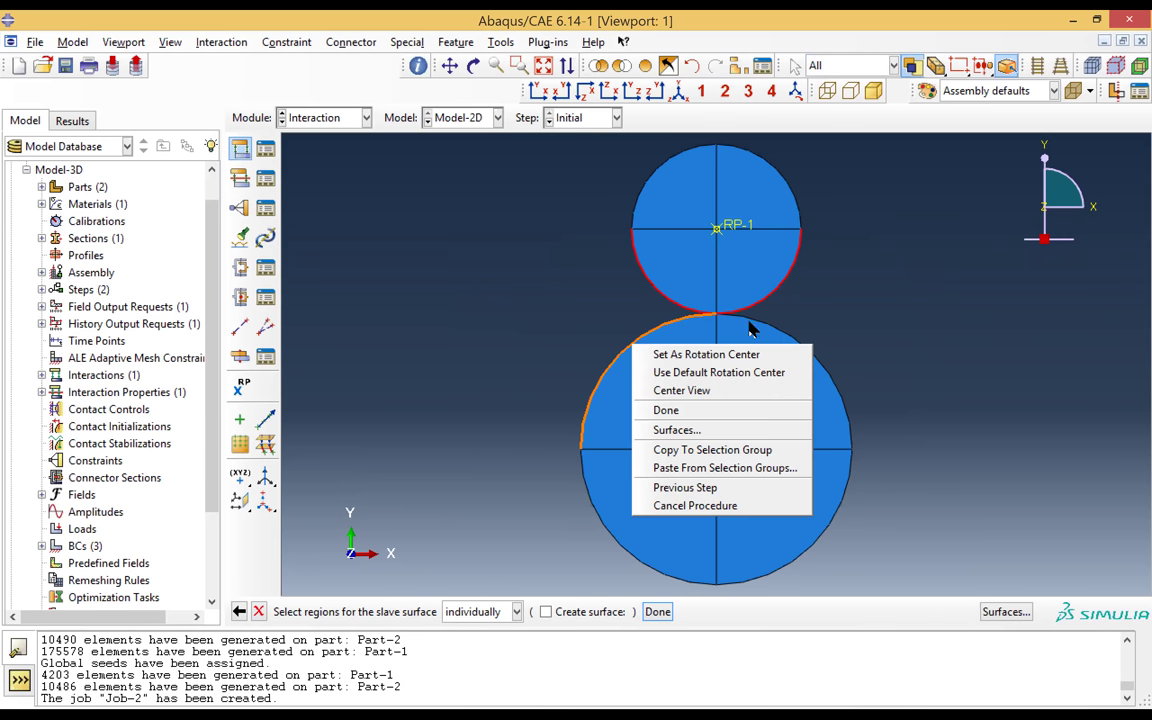
click(676, 411)
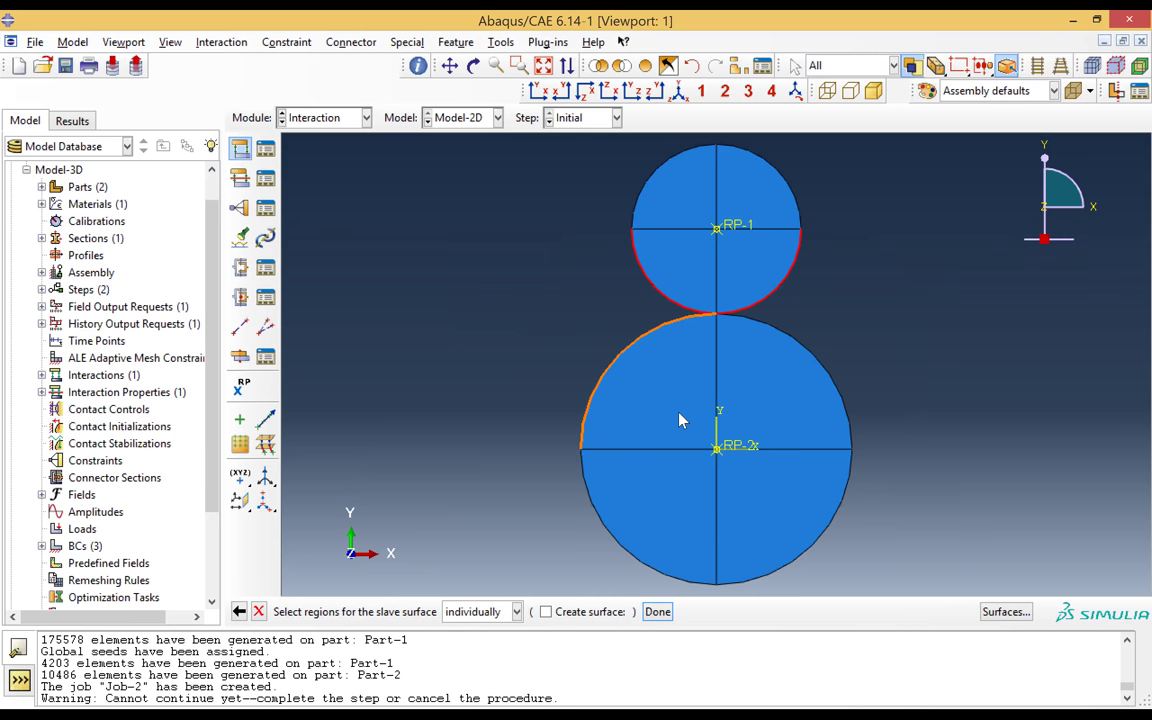
click(757, 326)
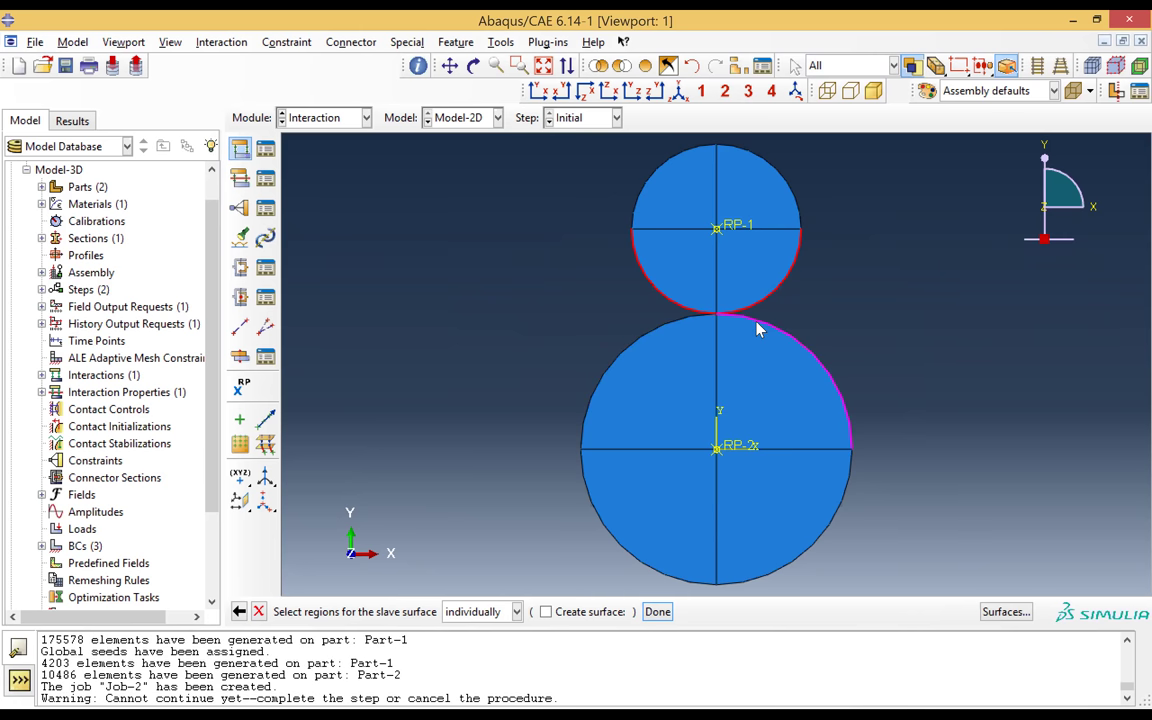
shift+click(645, 348)
click(656, 612)
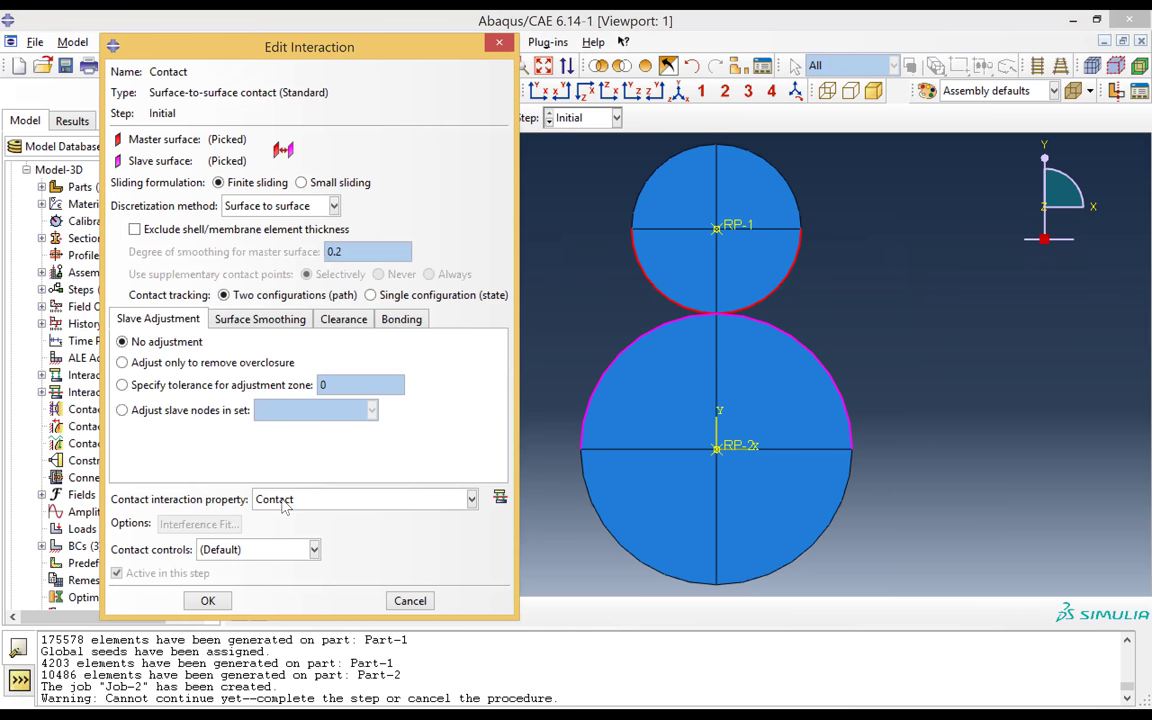
click(207, 601)
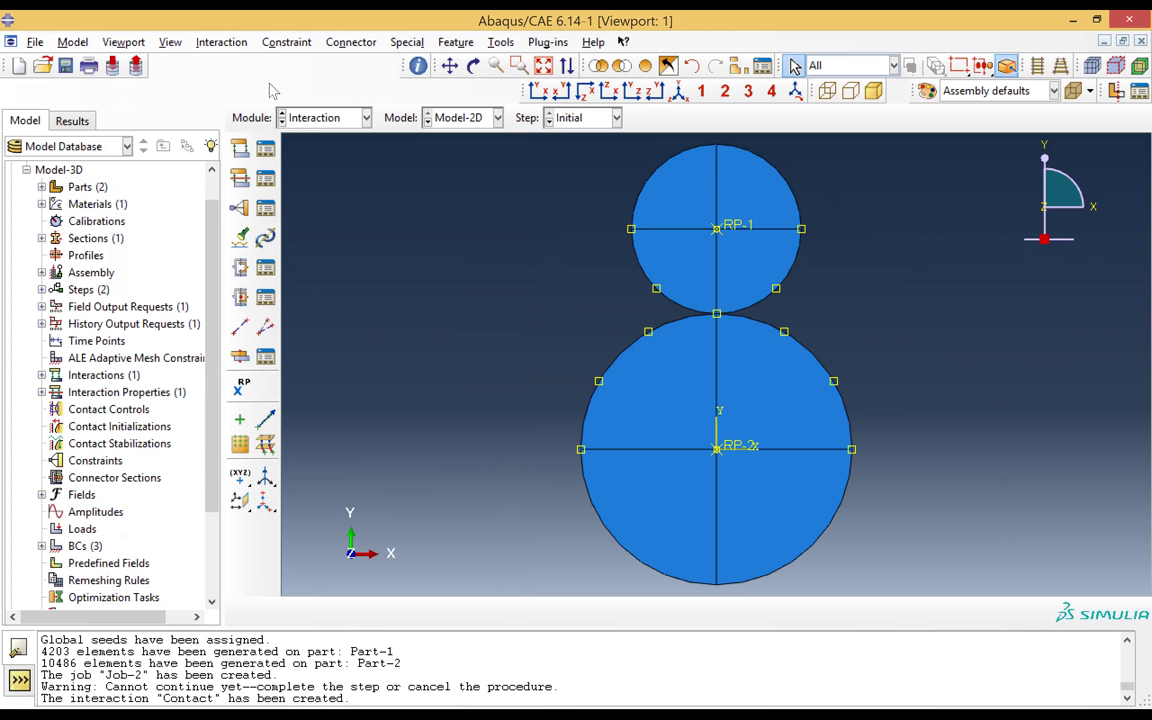
- Check the Model-2D assembly mesh in the Mesh module and go to the Job module
click(300, 115)
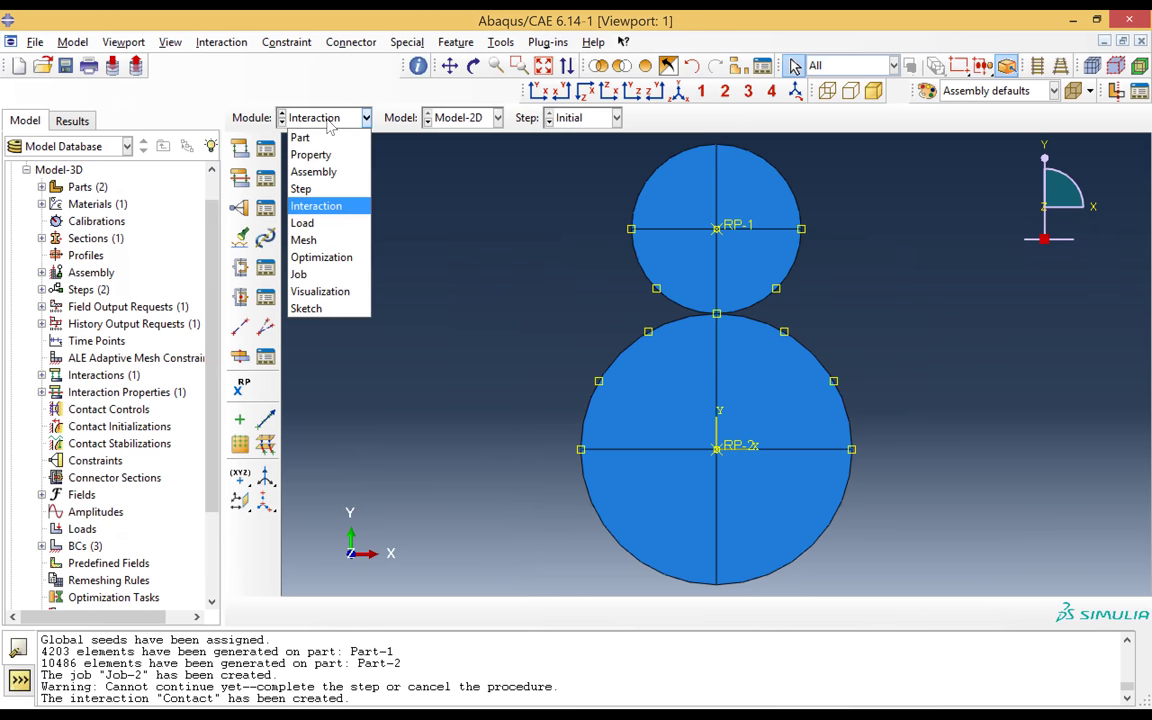
click(302, 240)
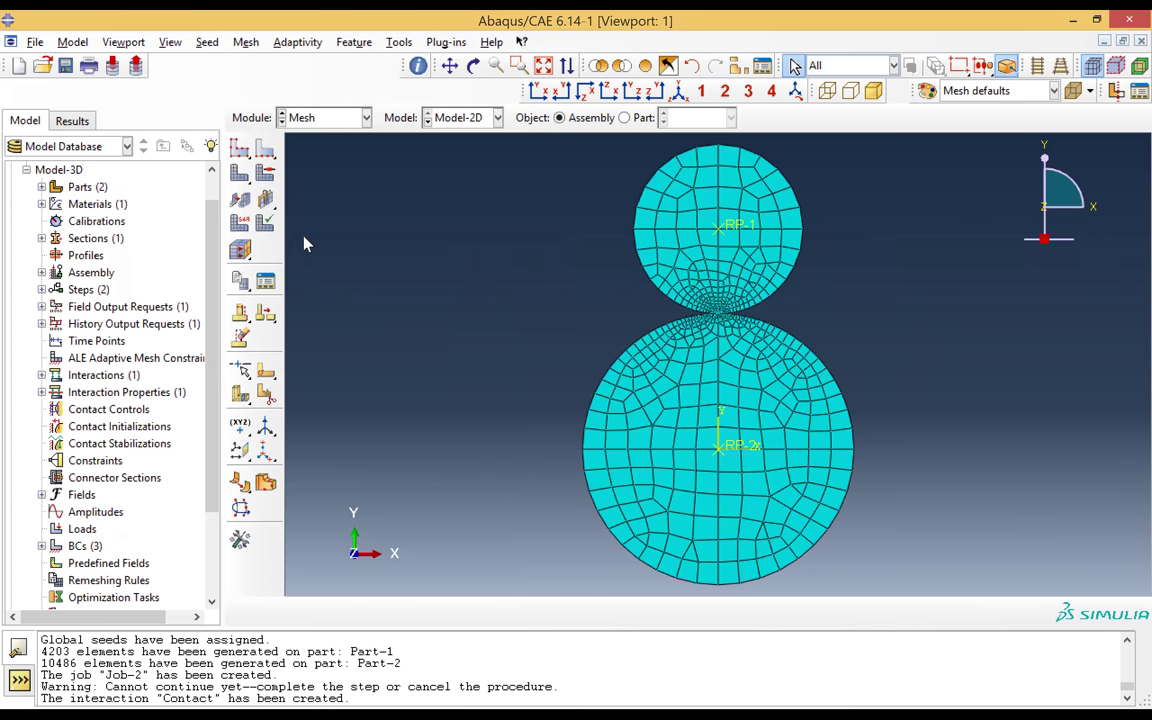
click(348, 122)
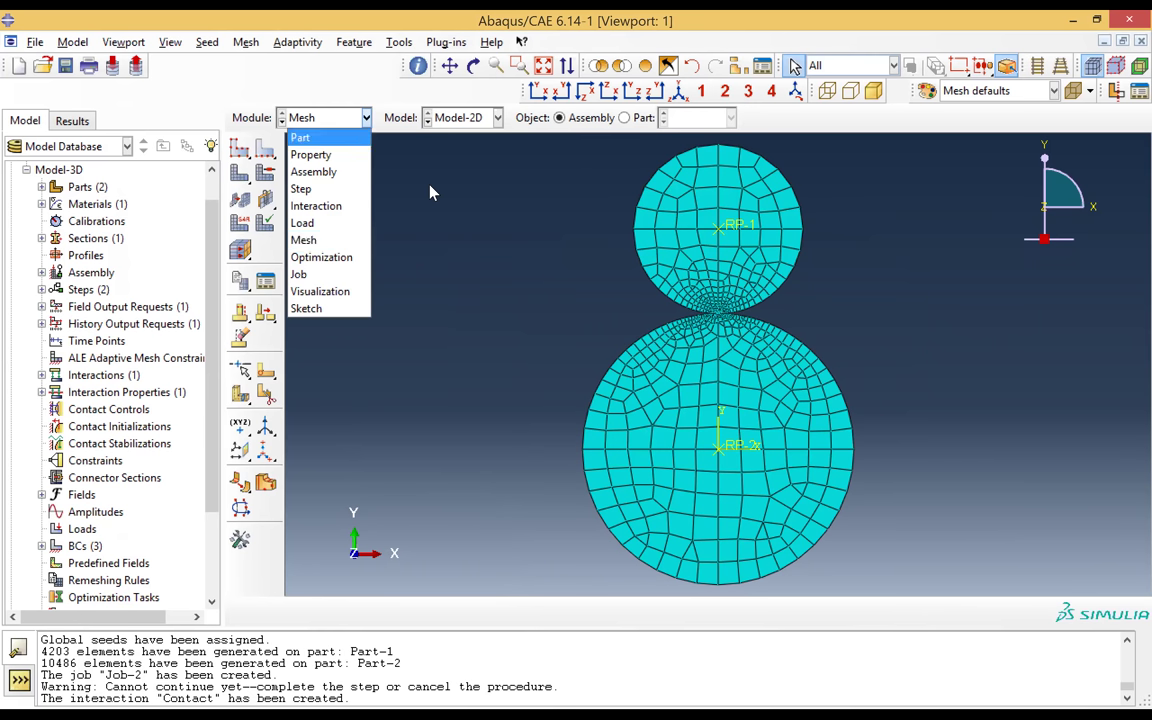
click(386, 166)
click(340, 122)
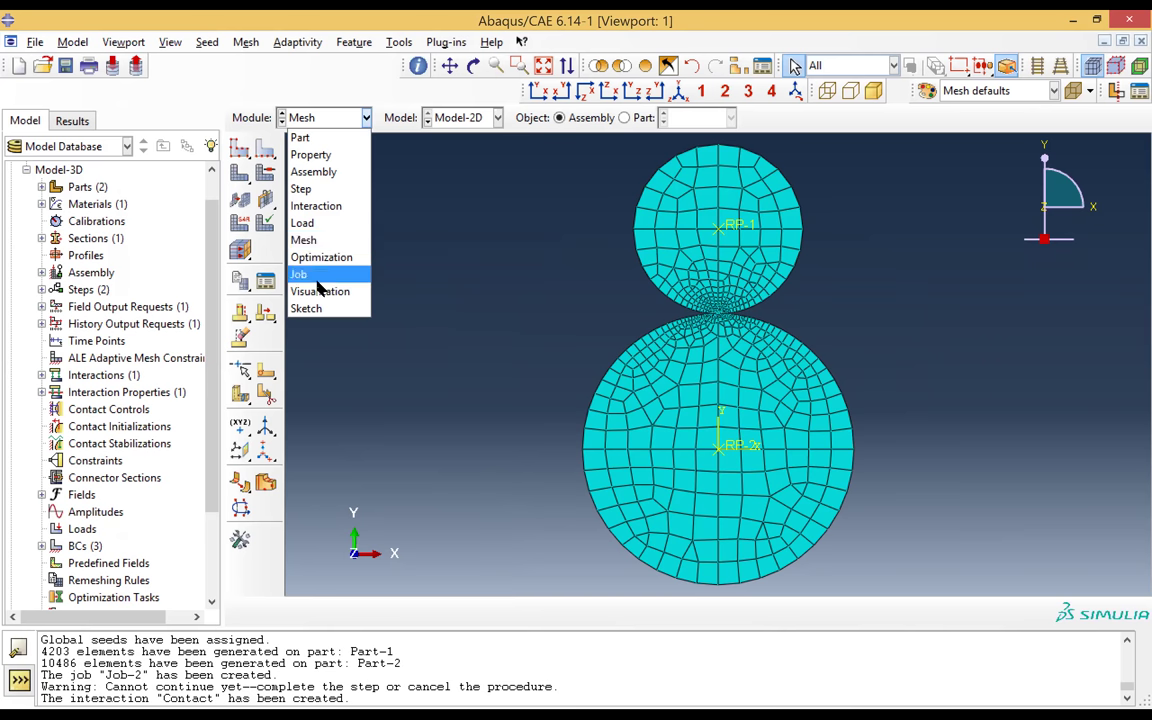
click(300, 252)
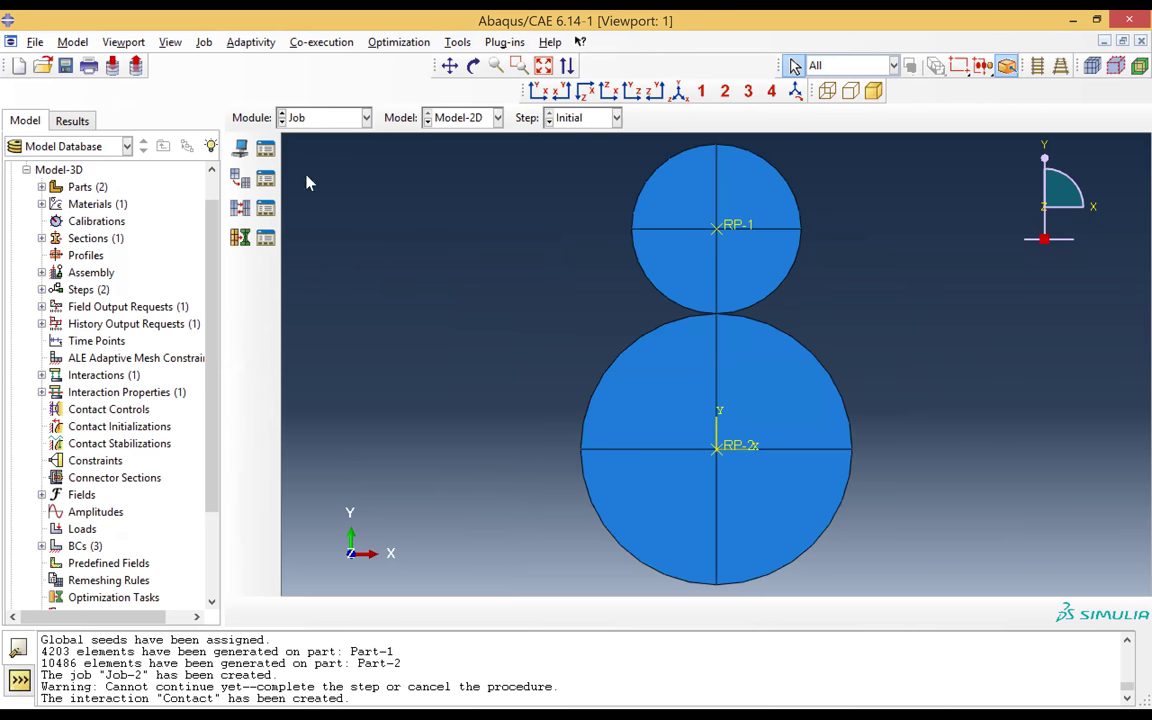
- Create a second viewport and tile the two viewports vertically
click(110, 44)
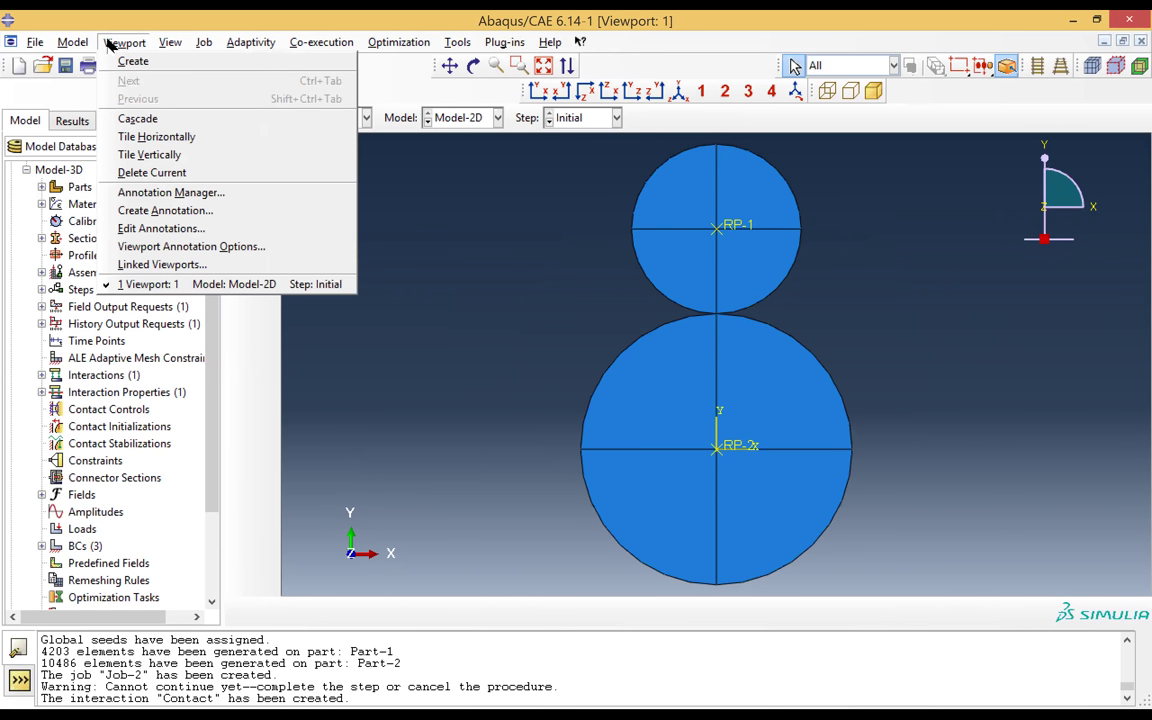
click(132, 61)
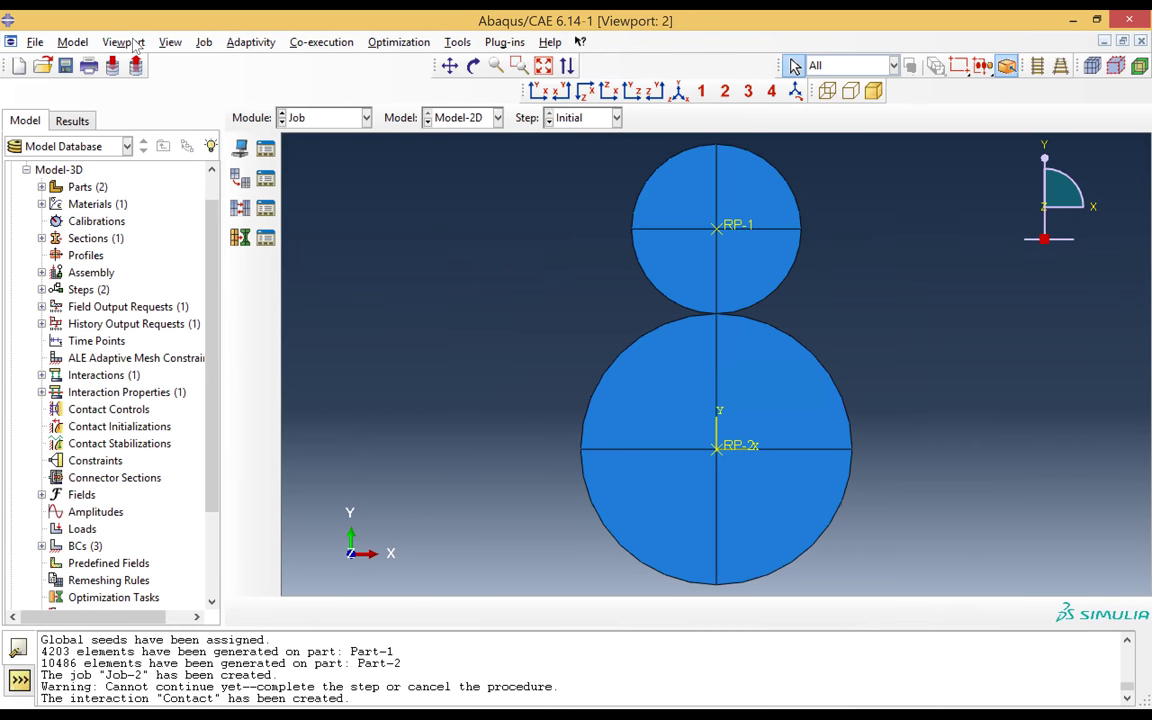
click(133, 43)
click(133, 43)
click(133, 43)
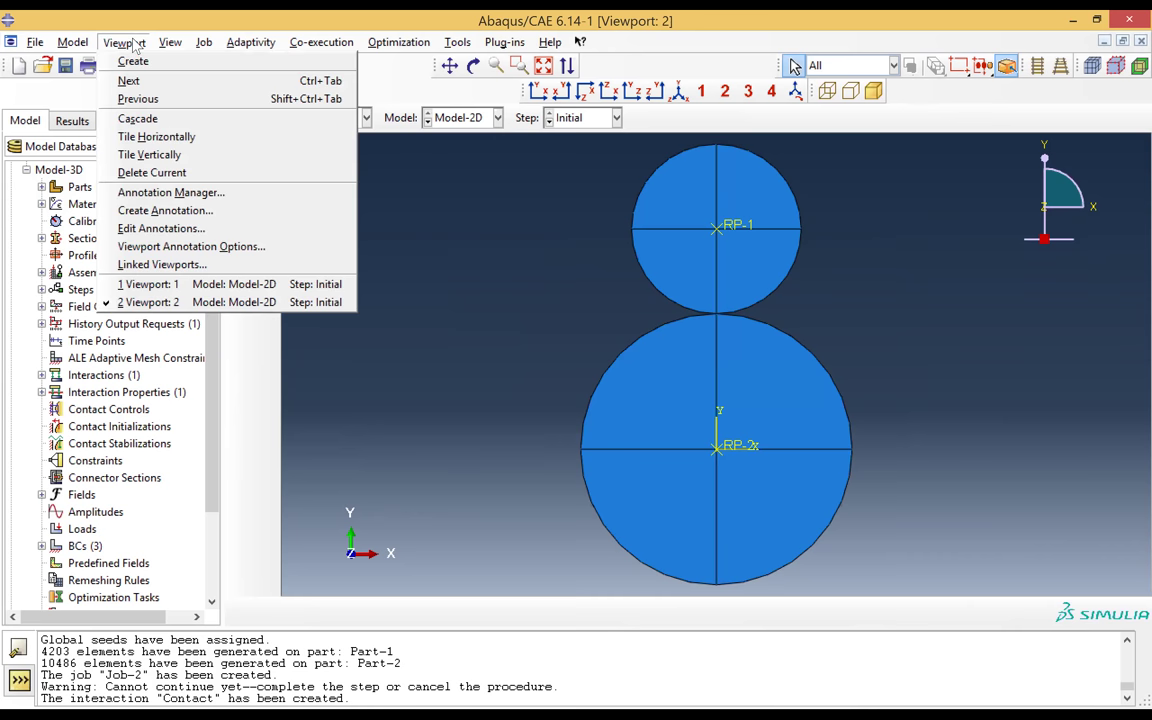
click(150, 160)
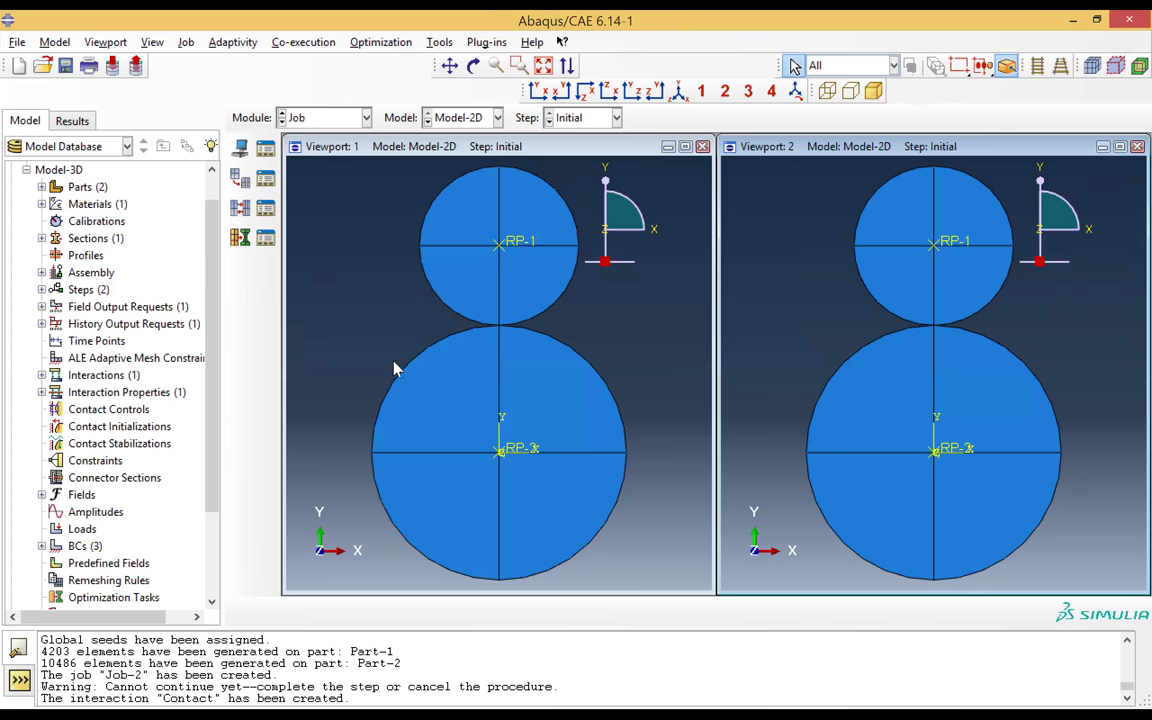
- Show Model-3D in Viewport 2 and make Viewport 1 with Model-2D the active one
click(376, 147)
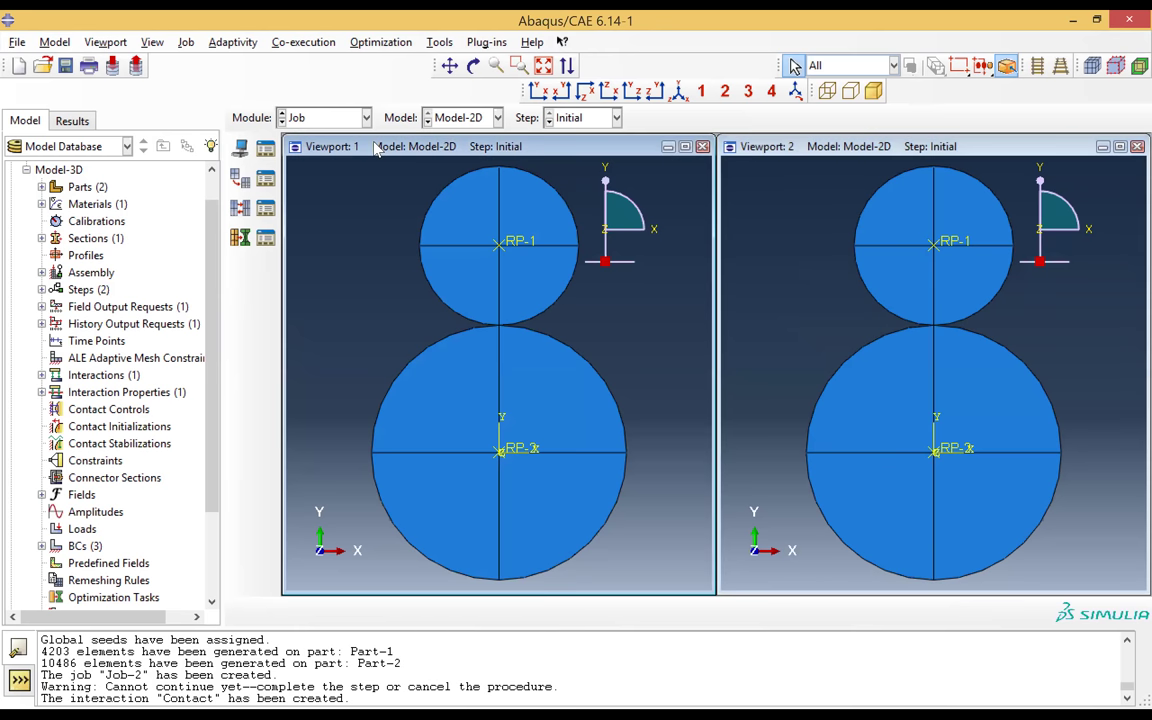
click(847, 155)
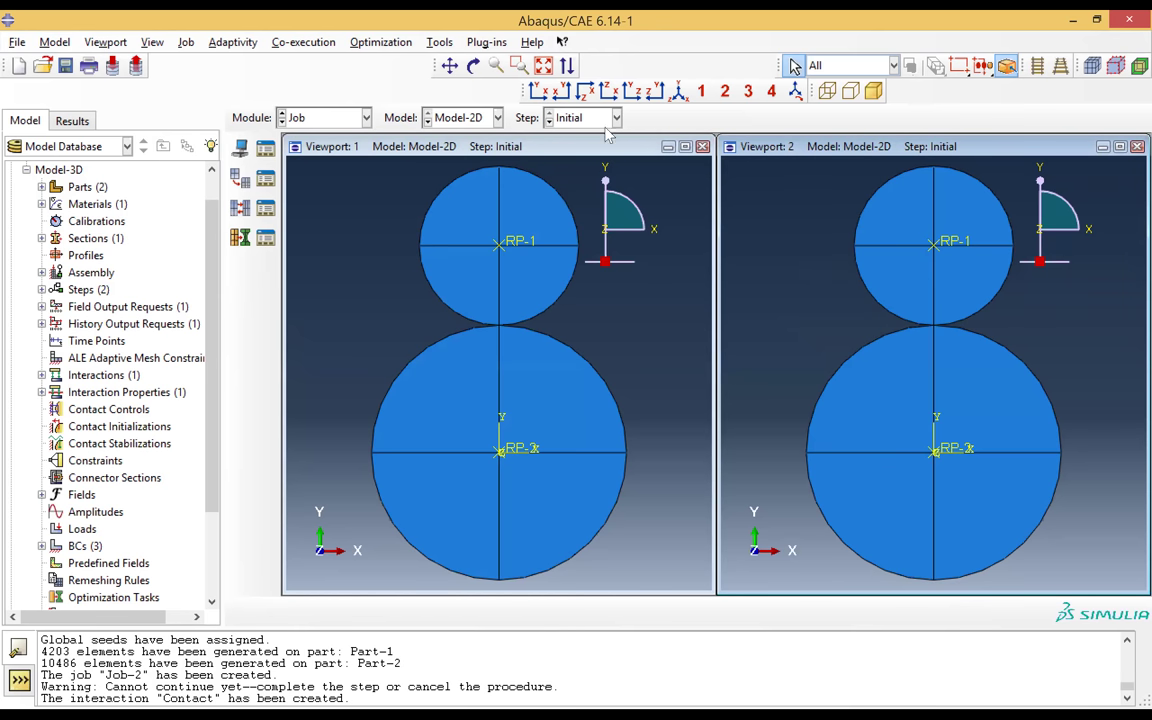
click(497, 117)
click(445, 145)
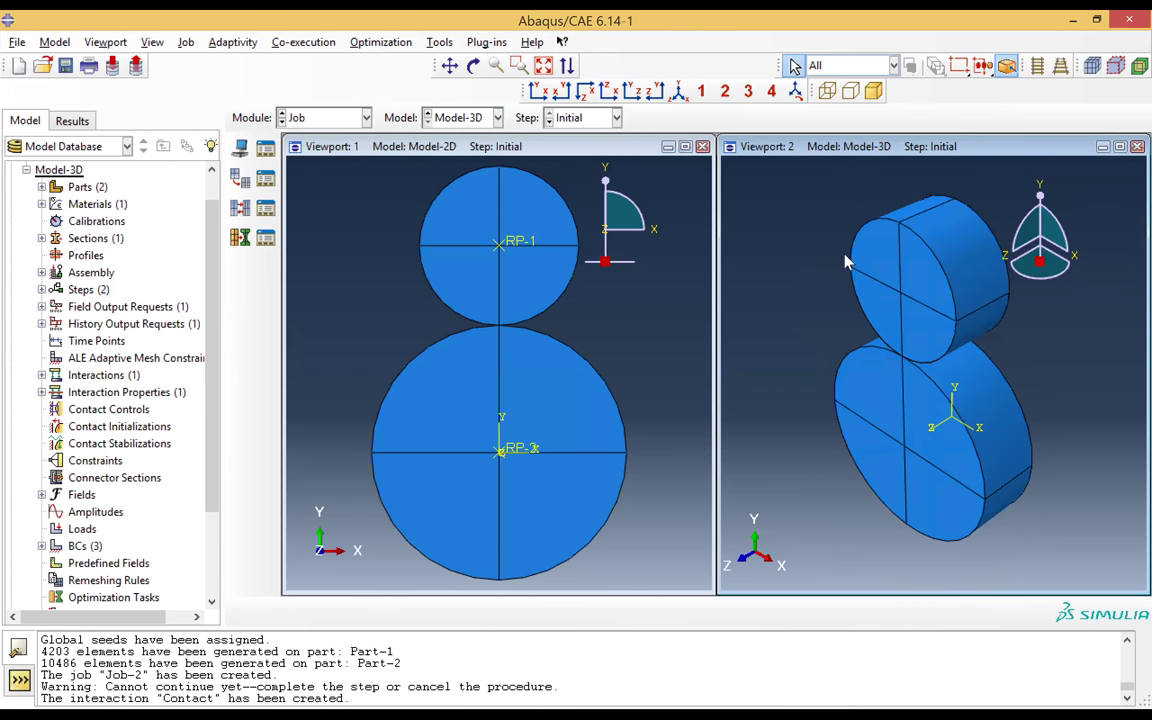
click(470, 148)
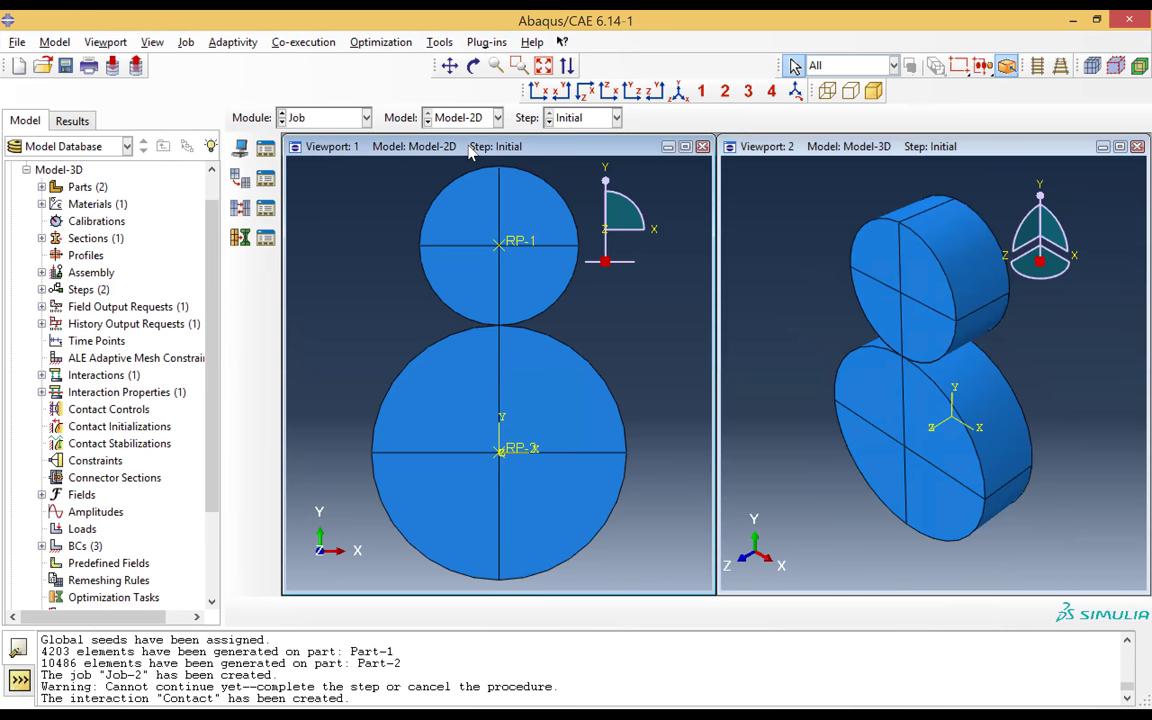
- Delete the outdated job Job-2D, which refers to Model-1, in the Job Manager
click(266, 150)
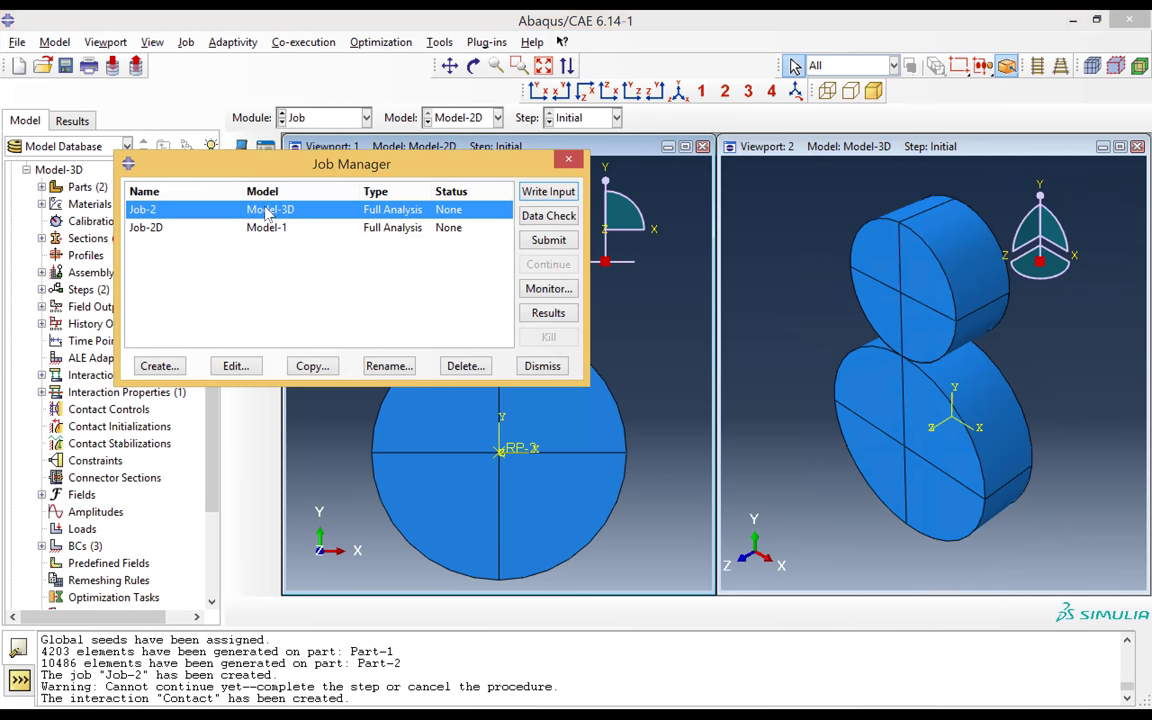
click(284, 229)
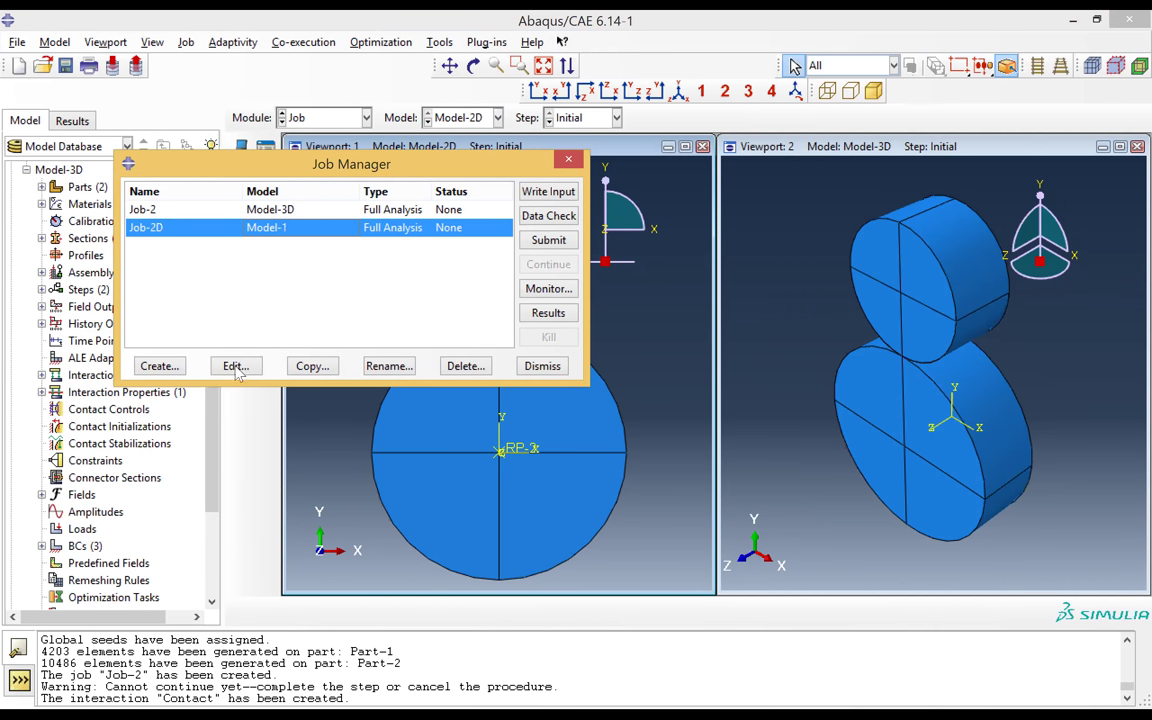
click(465, 367)
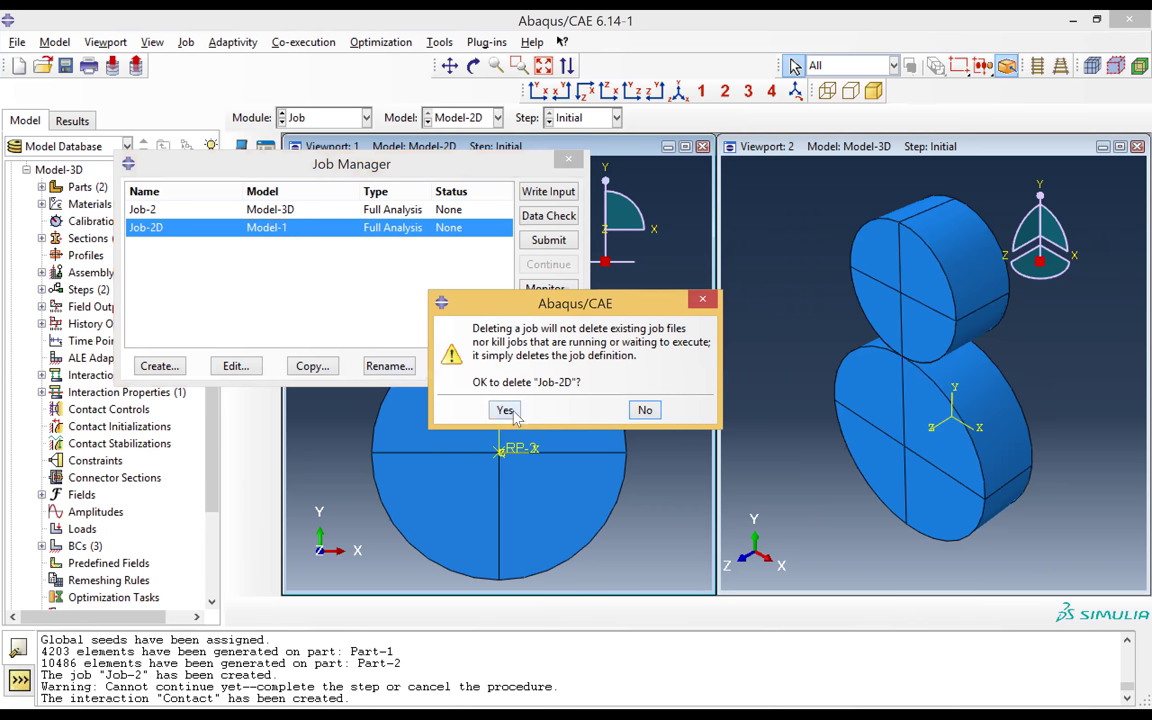
click(505, 411)
- Create a full analysis job named Job-1 for Model-2D with the default settings
click(176, 365)
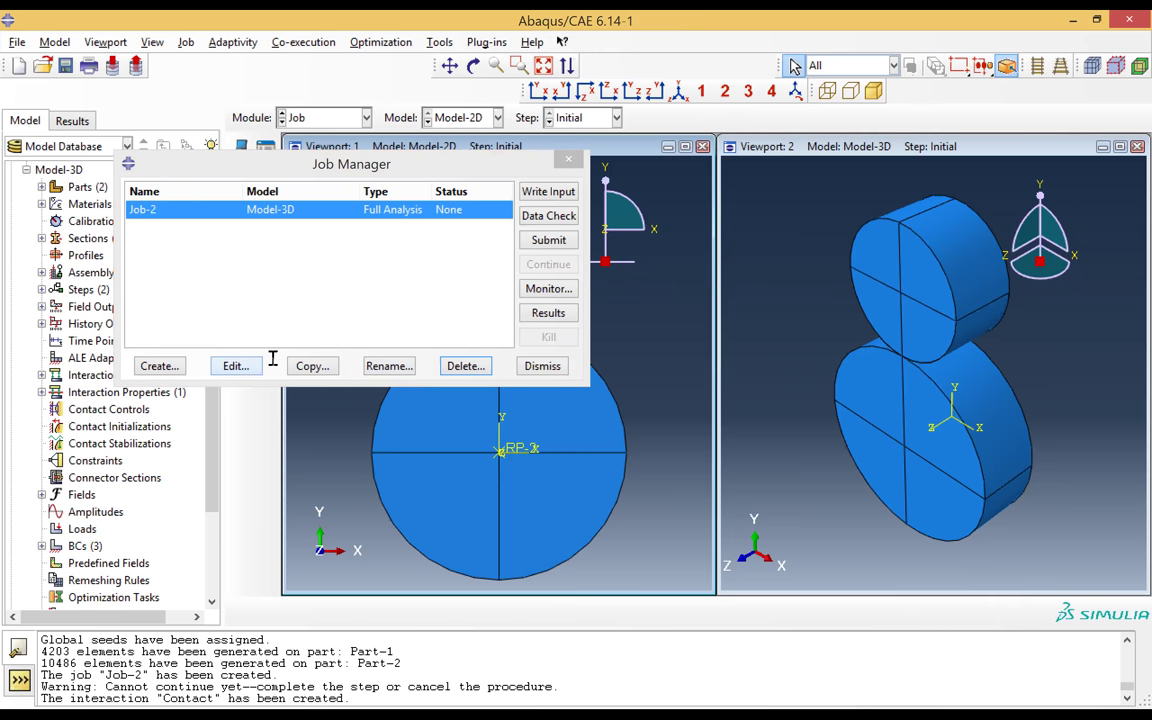
click(274, 367)
key(BackSpace)
text(1)
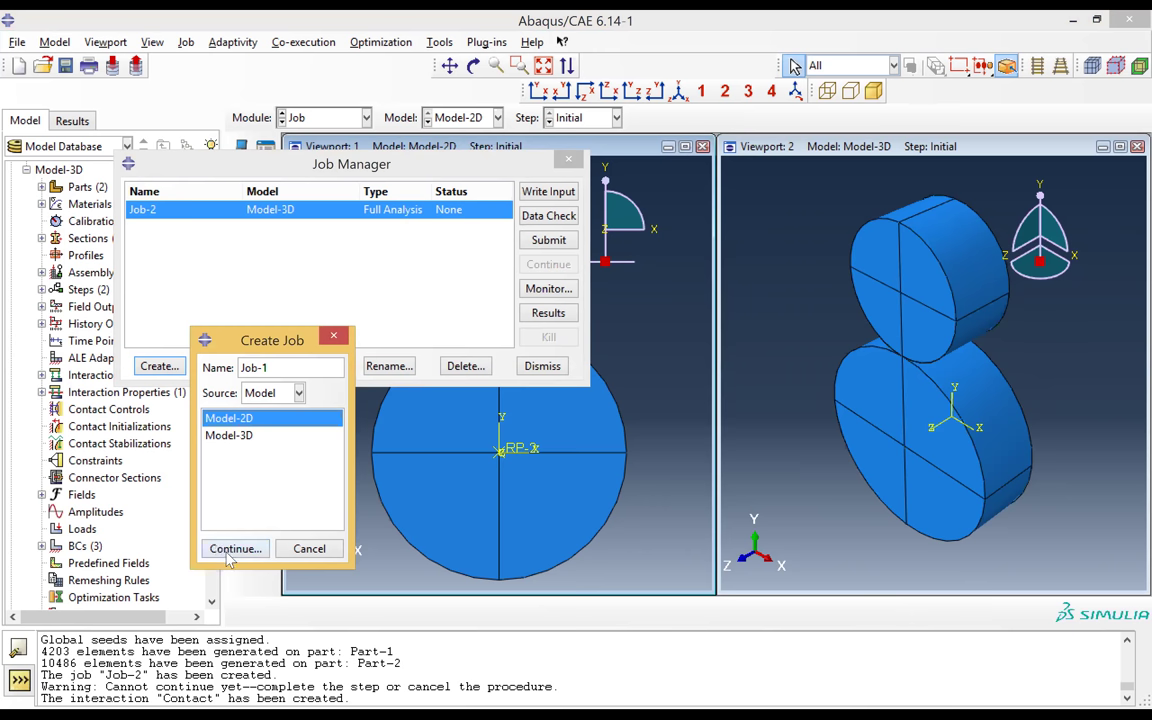
click(233, 549)
click(455, 536)
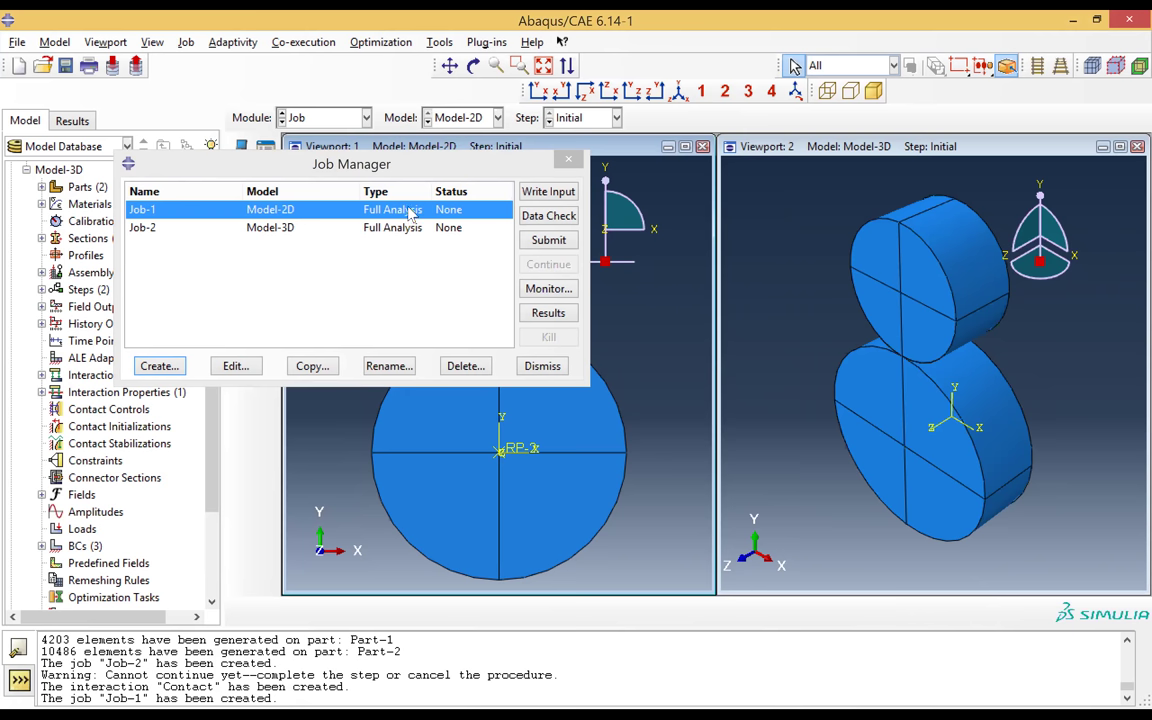
- Submit both jobs, Job-1 and Job-2, for analysis
click(546, 240)
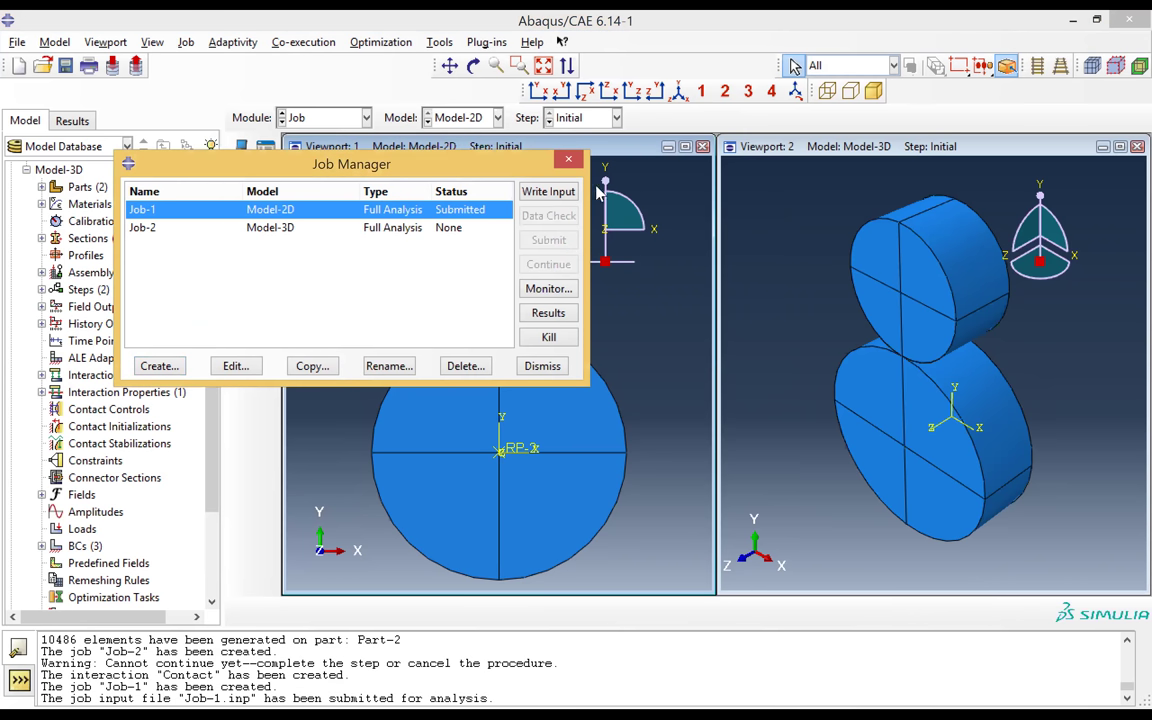
click(404, 229)
click(544, 244)
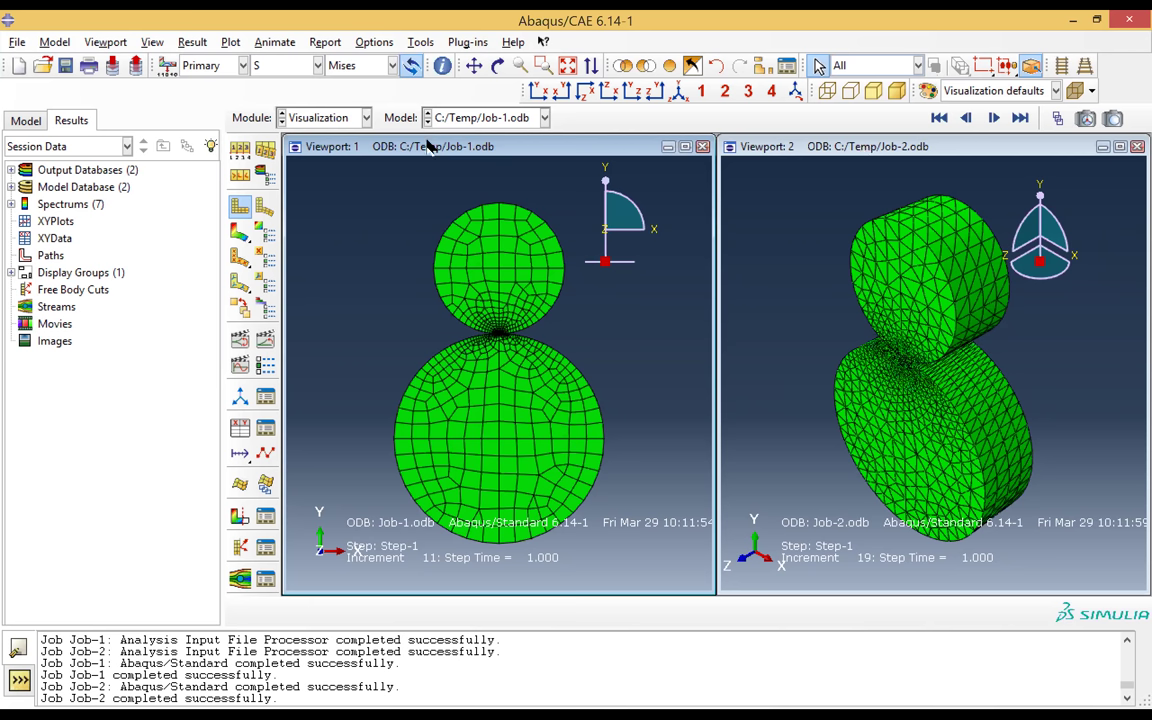
- Set the visible edges of the Job-1 results plot in Viewport 1 to Free edges
click(152, 42)
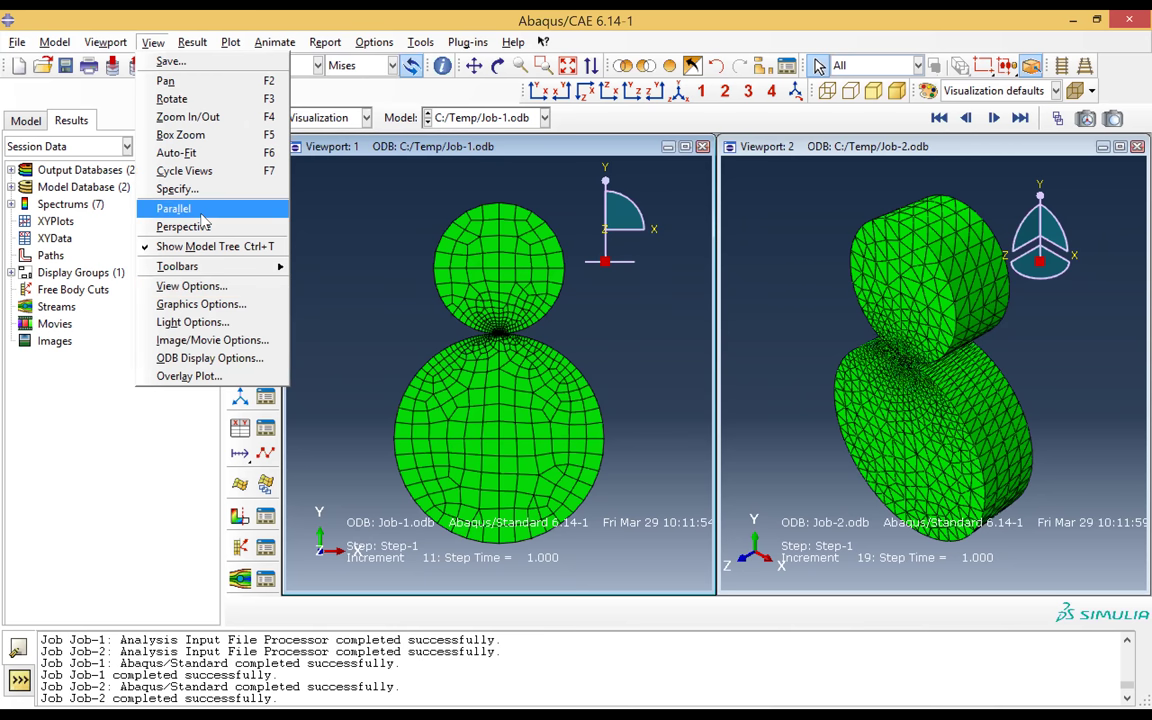
click(381, 174)
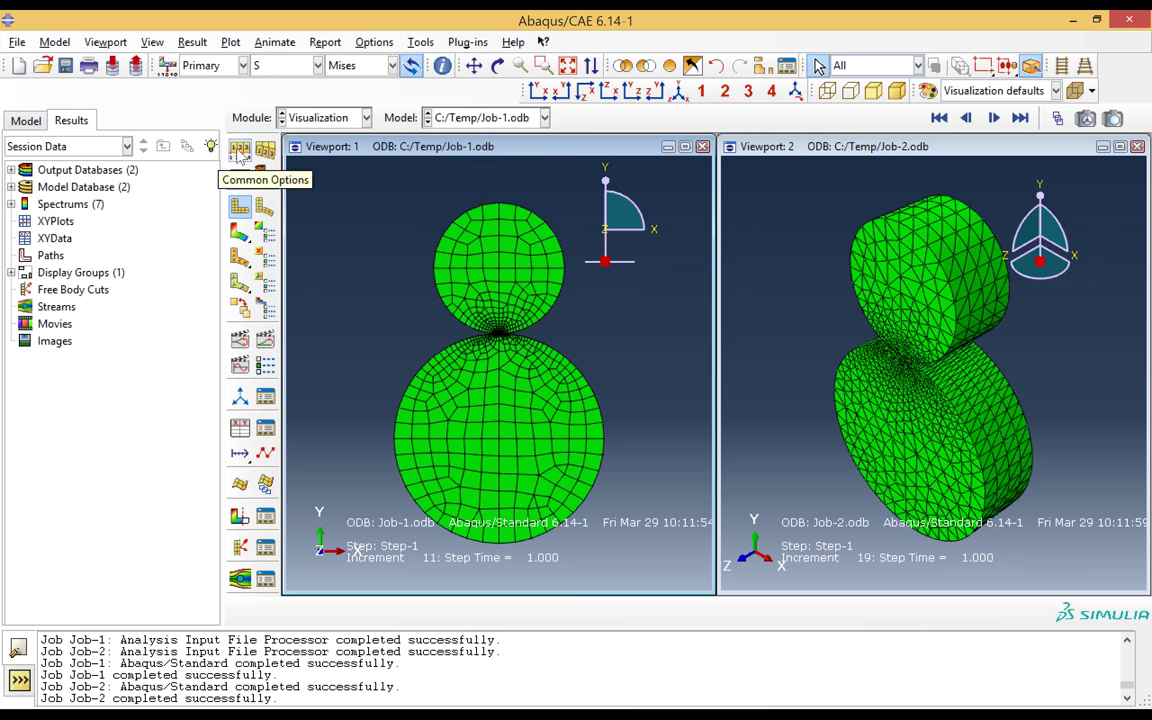
click(240, 150)
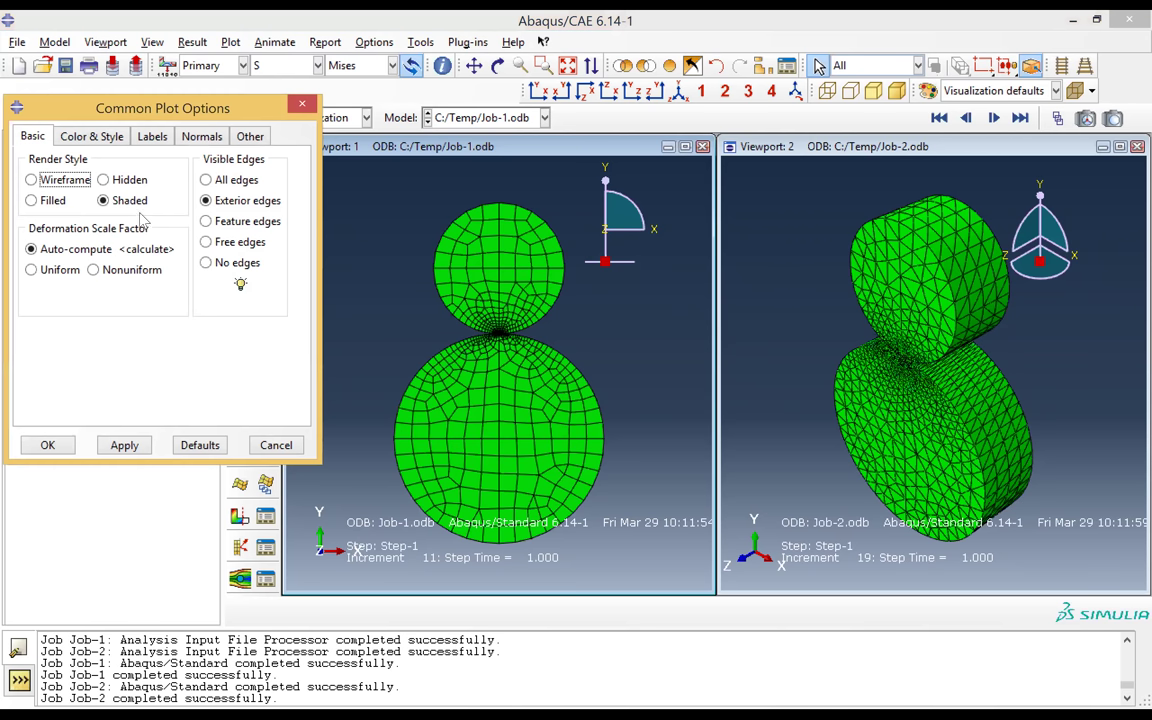
click(206, 245)
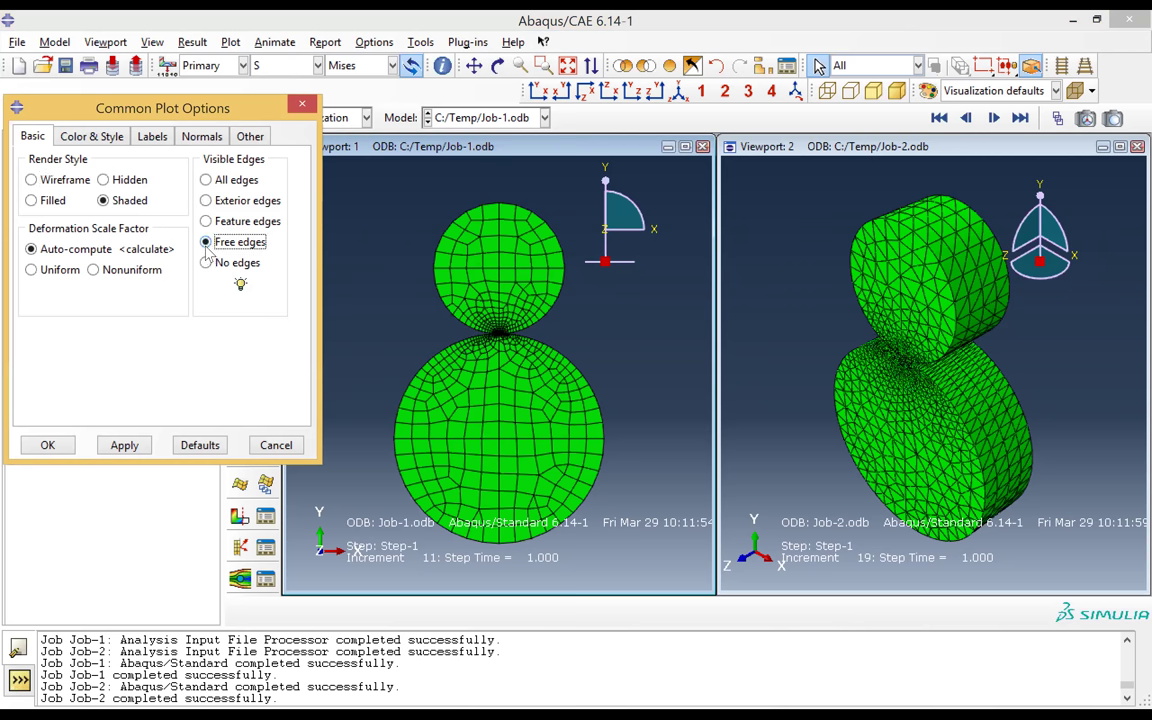
click(124, 446)
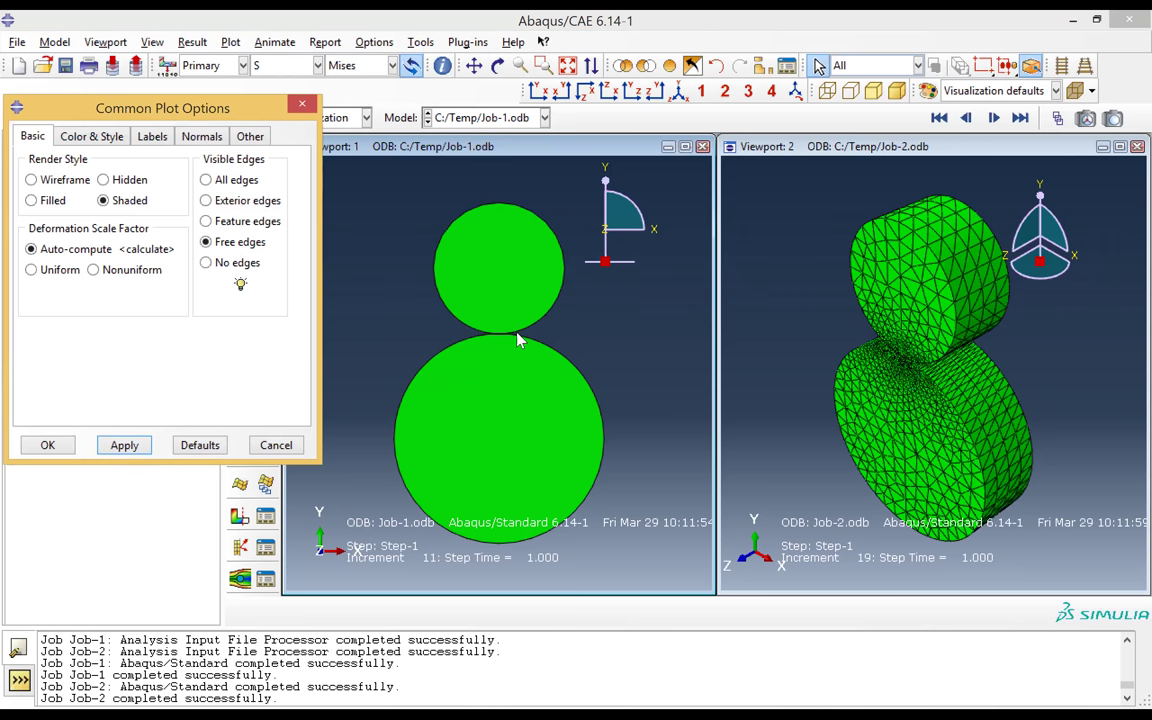
- Set the visible edges of the Job-2 results plot in Viewport 2 to Free edges
click(840, 150)
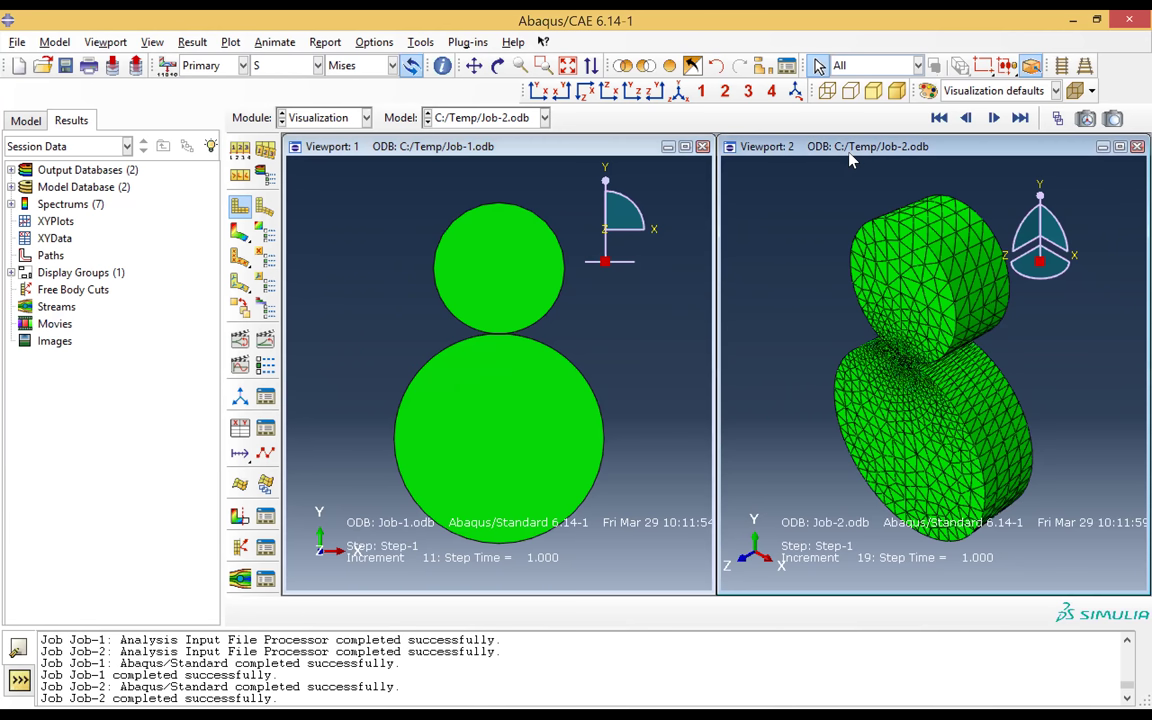
click(240, 148)
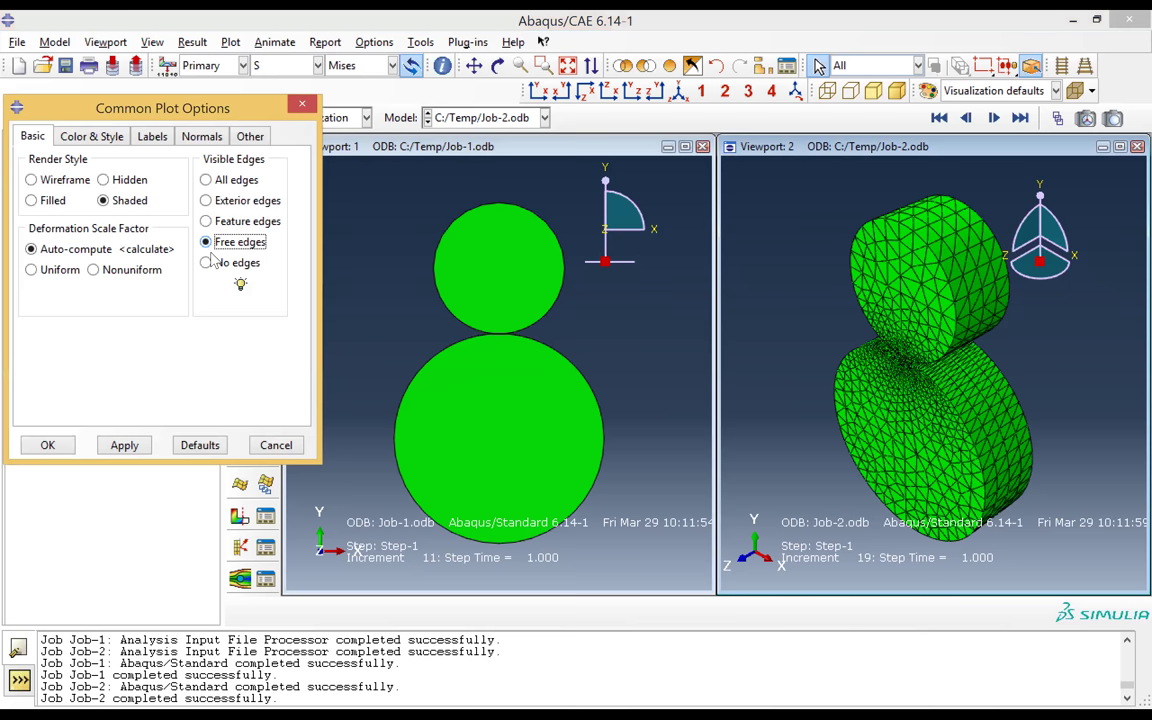
click(124, 445)
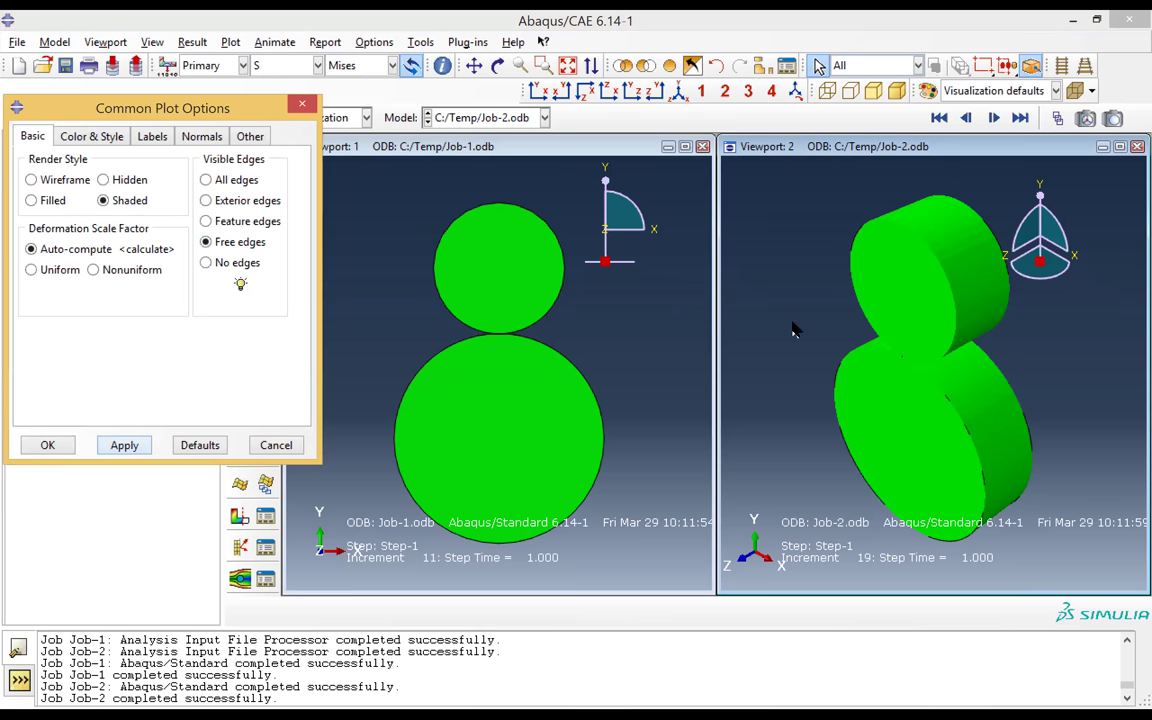
- Plot the Mises stress contours on the deformed shape for Job-1 in Viewport 1 and Job-2 in Viewport 2
click(842, 307)
click(302, 104)
click(392, 150)
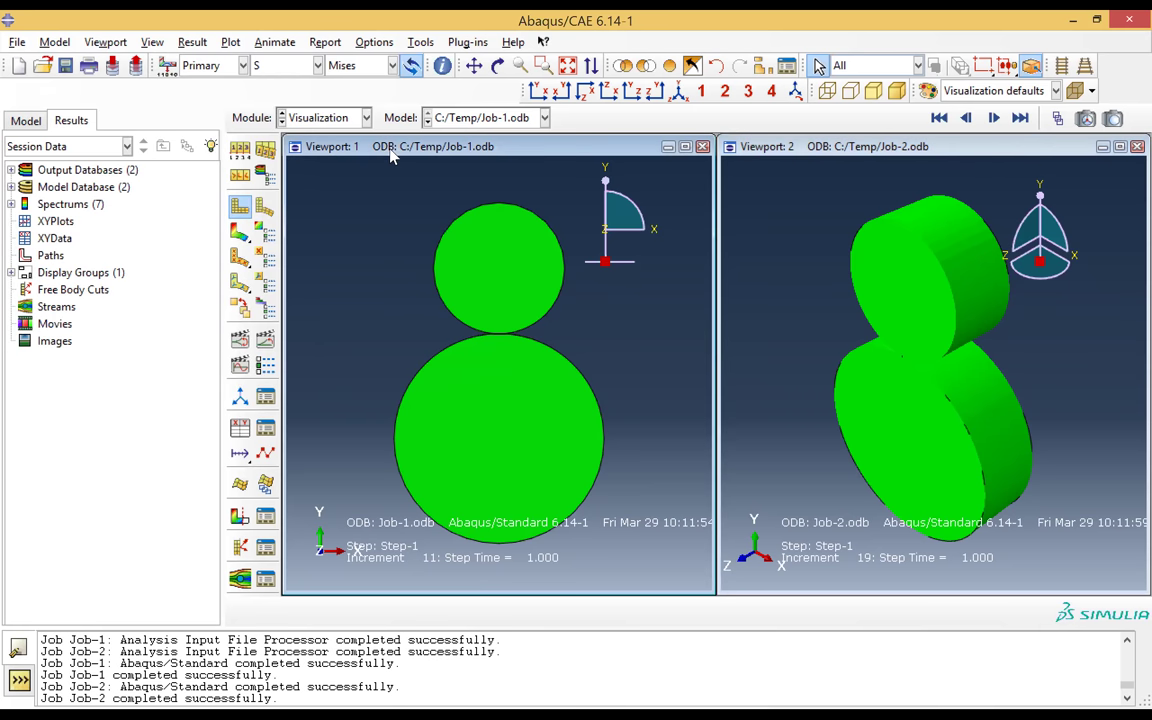
click(240, 232)
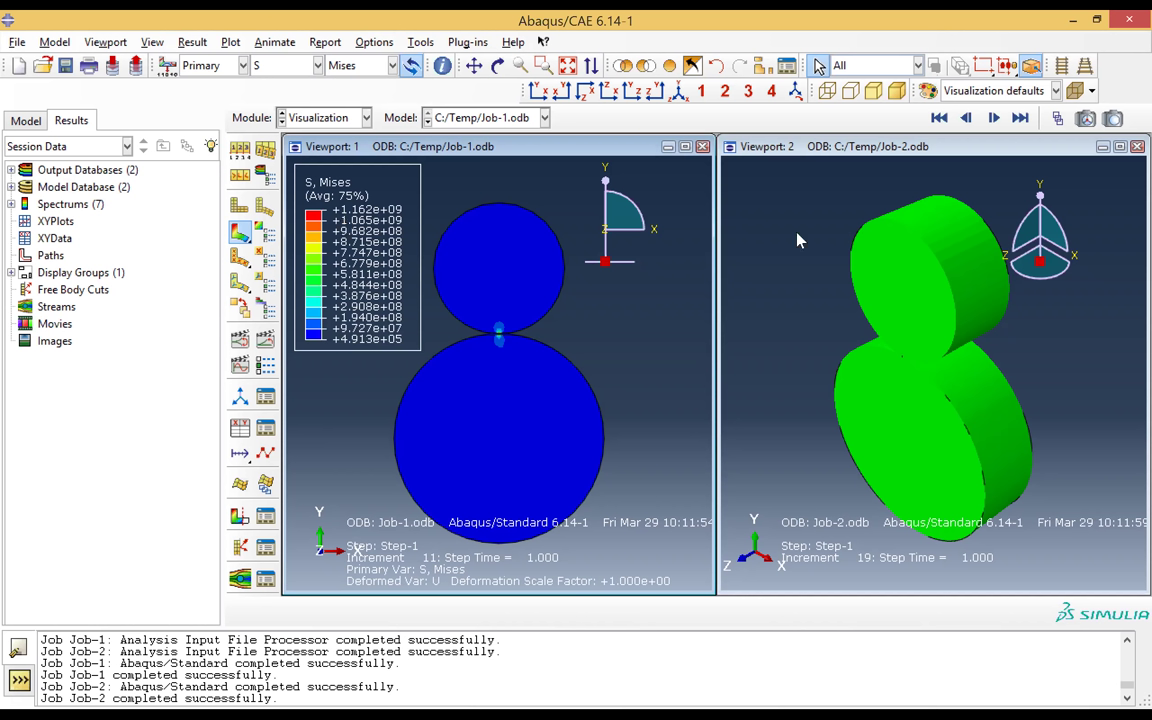
click(800, 167)
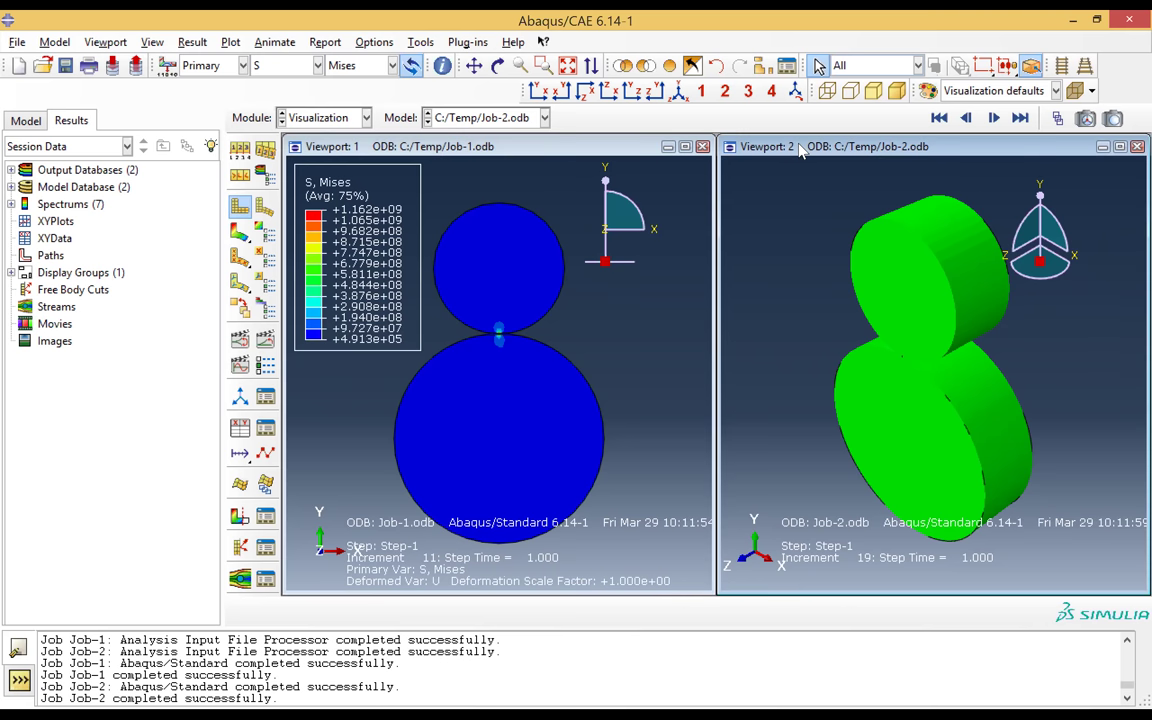
click(238, 232)
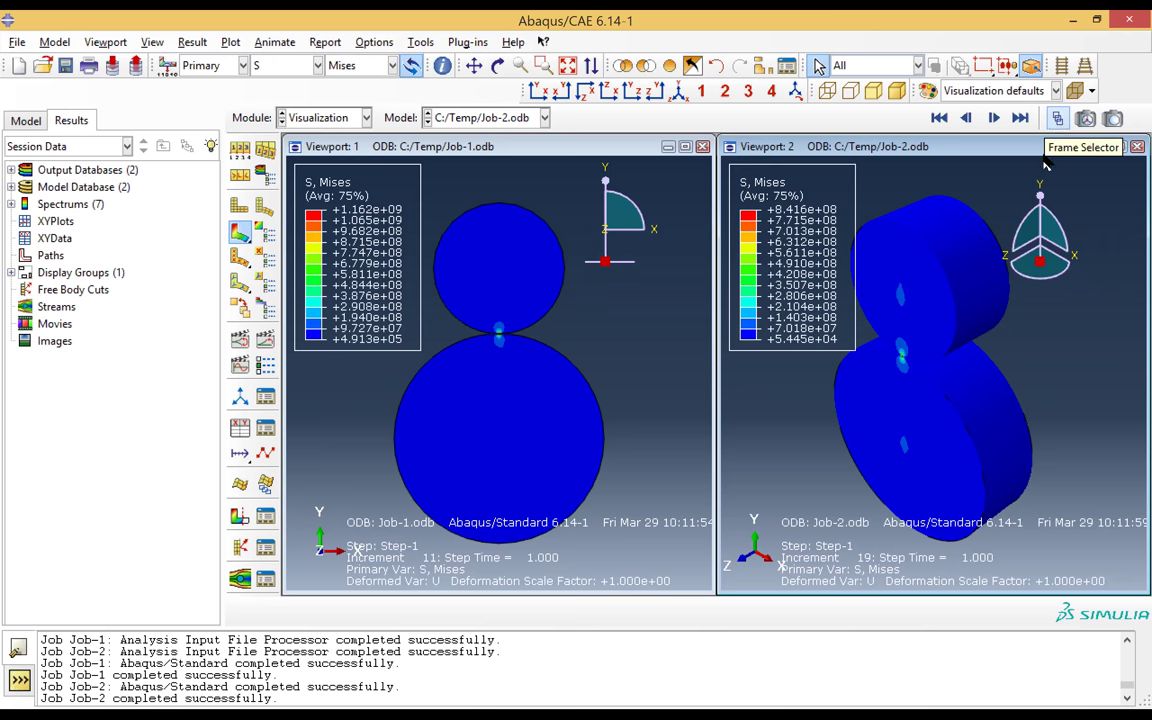
- Browse the Job-2 stress contours through the final increments of Step-1 with the Frame Selector, going back to frame 15
click(1058, 120)
drag(966, 367, 945, 512)
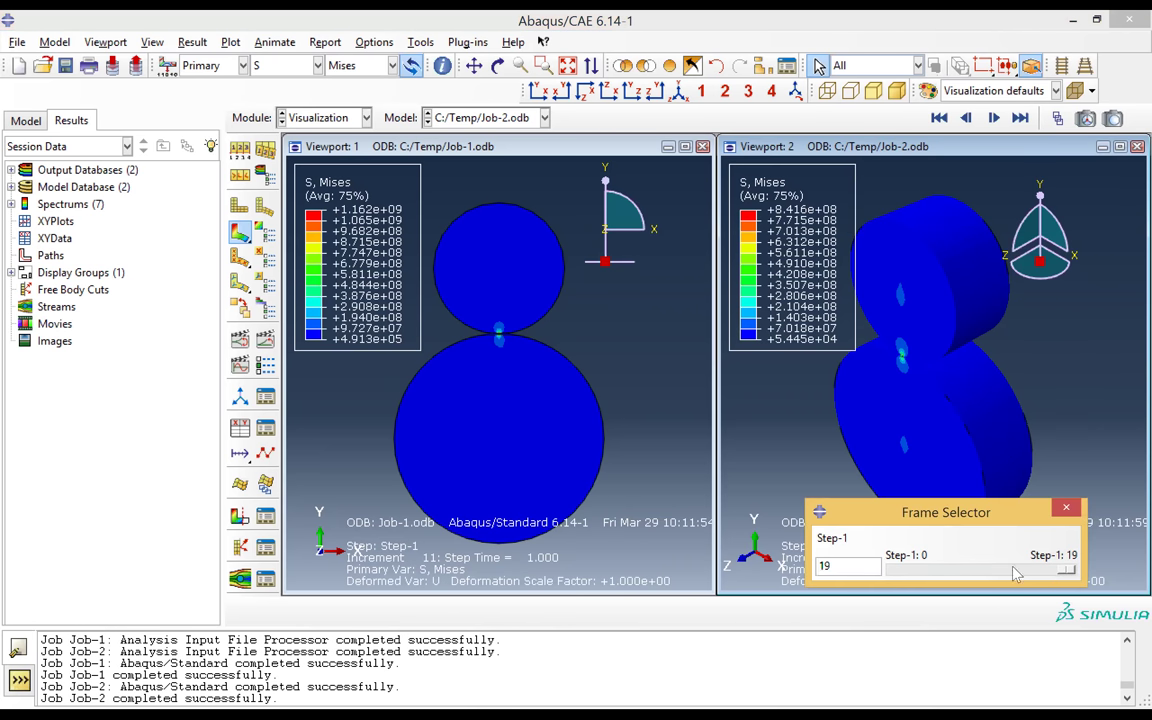
click(1055, 570)
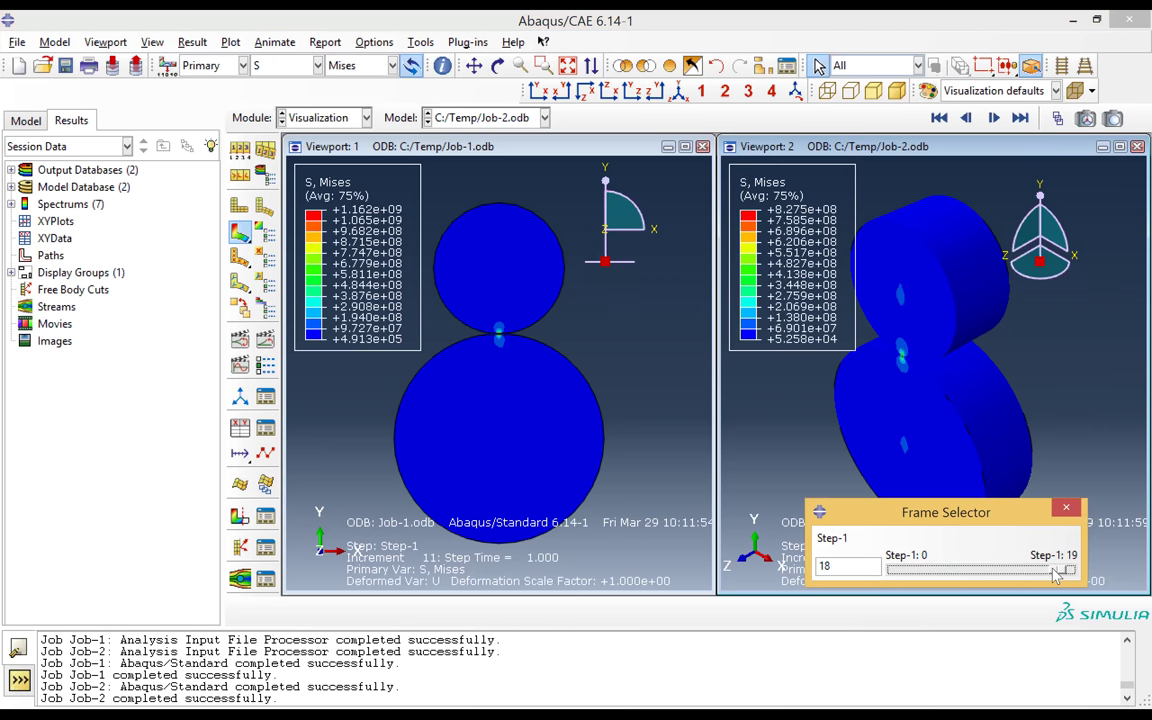
click(1055, 570)
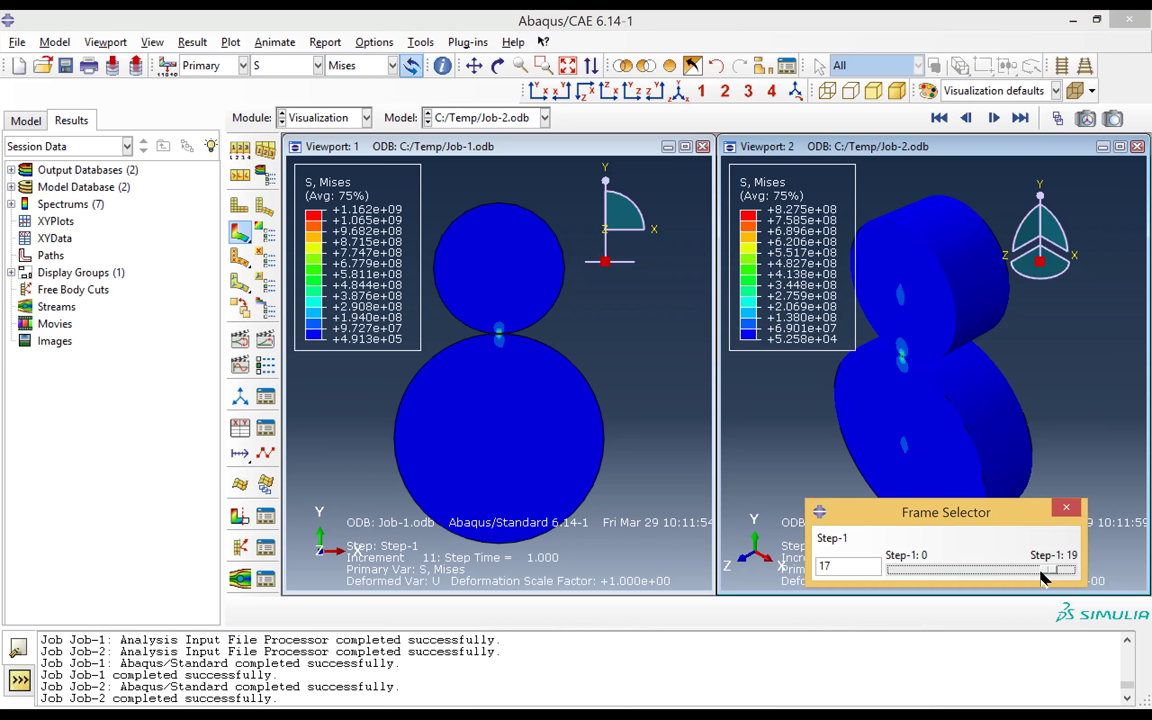
click(1066, 570)
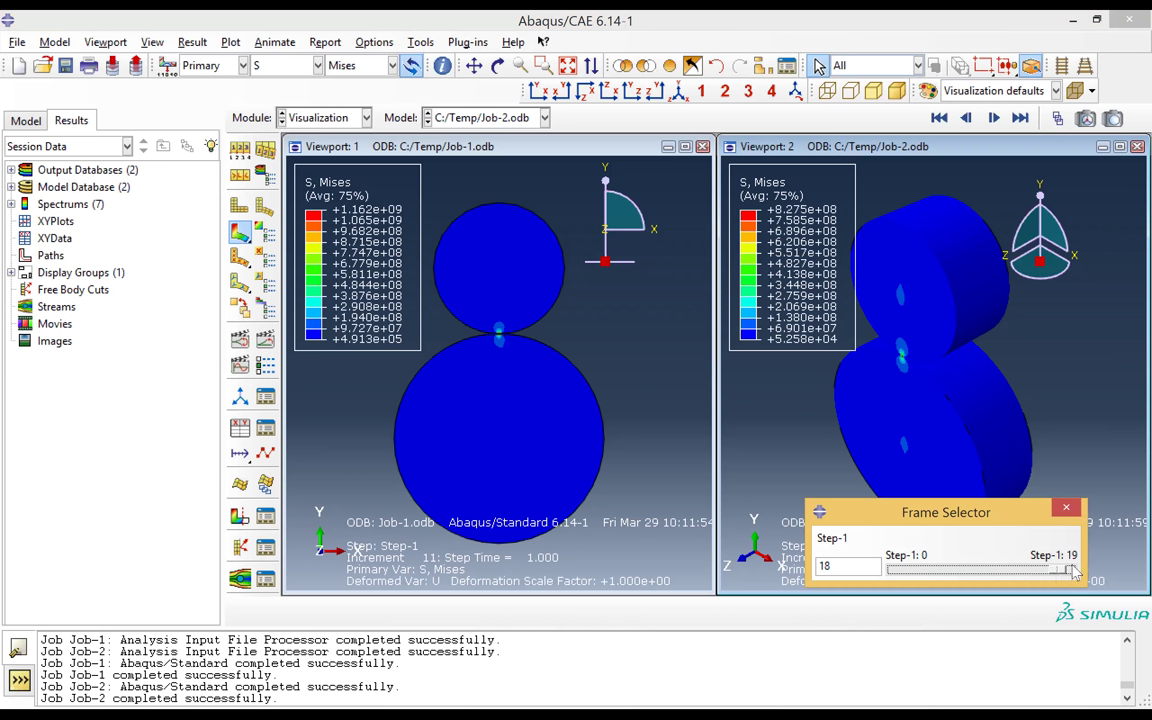
click(1040, 570)
click(1040, 570)
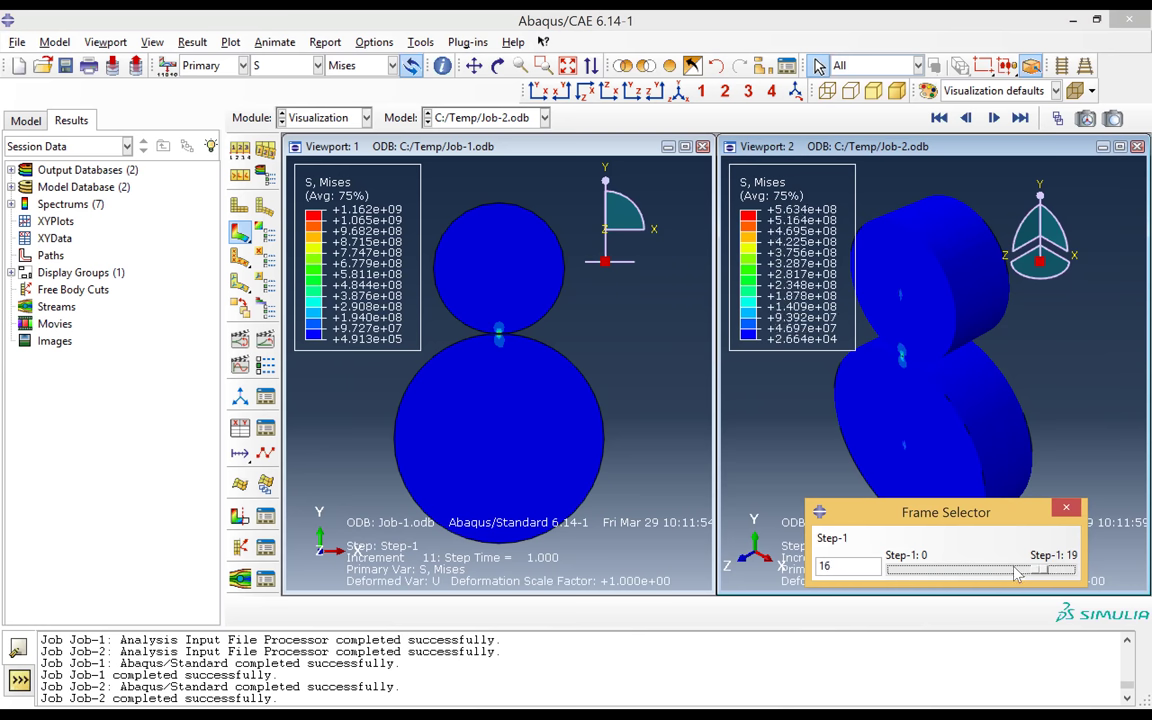
click(1032, 571)
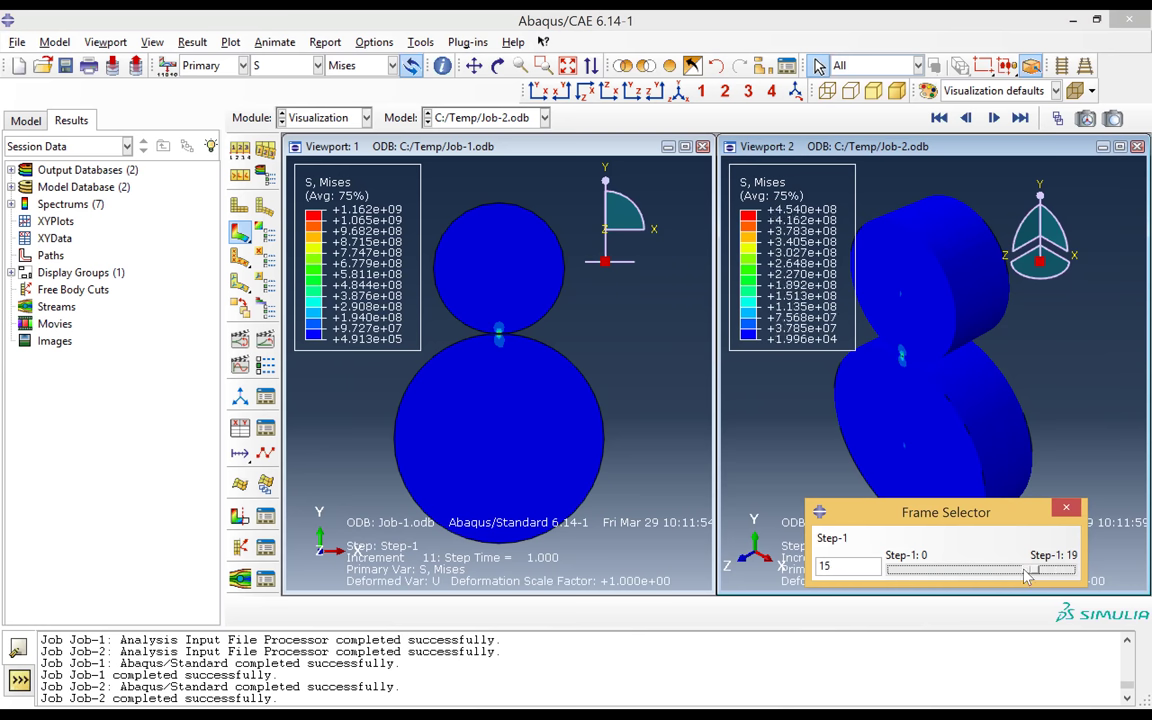